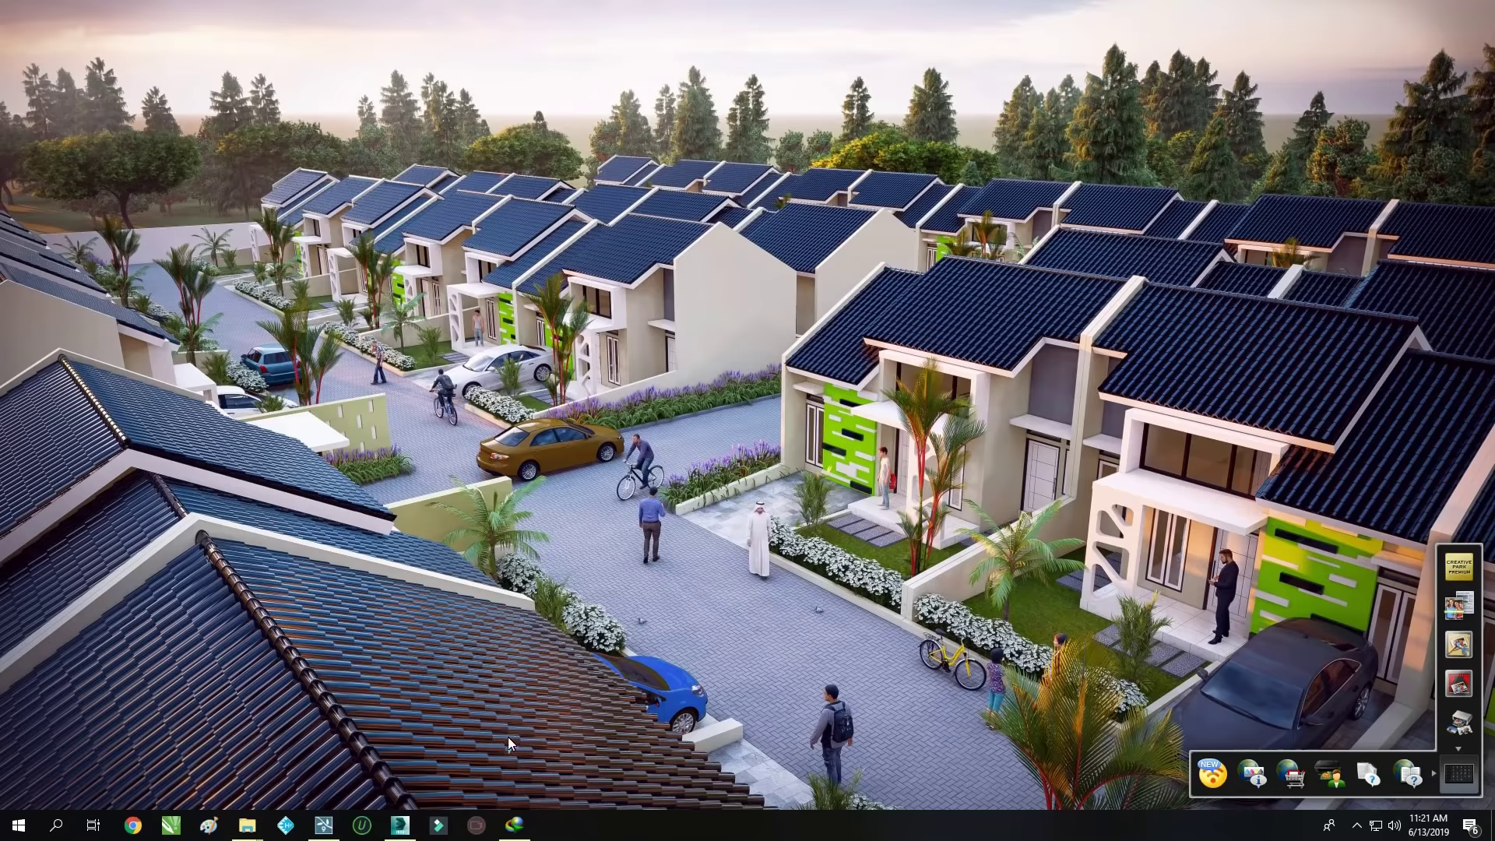
Open the living-room reference photo from D:\LUMION TUTORIAL\27 in Photo Viewer
mouse_move(246, 825)
left_click(343, 763)
double_click(989, 444)
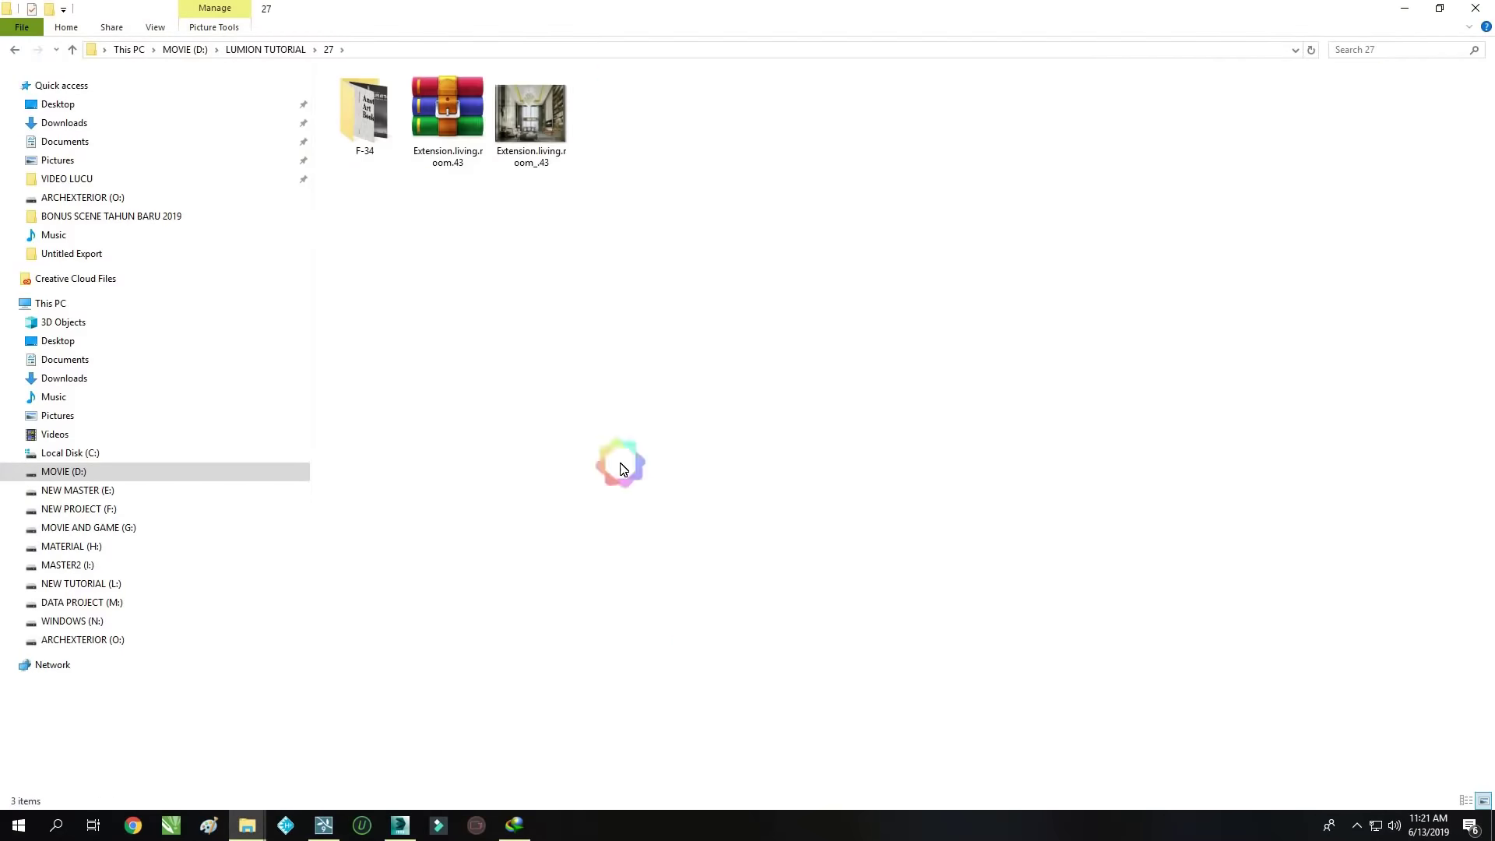
double_click(527, 137)
scroll(903, 507, "up", 1)
scroll(735, 629, "up", 2)
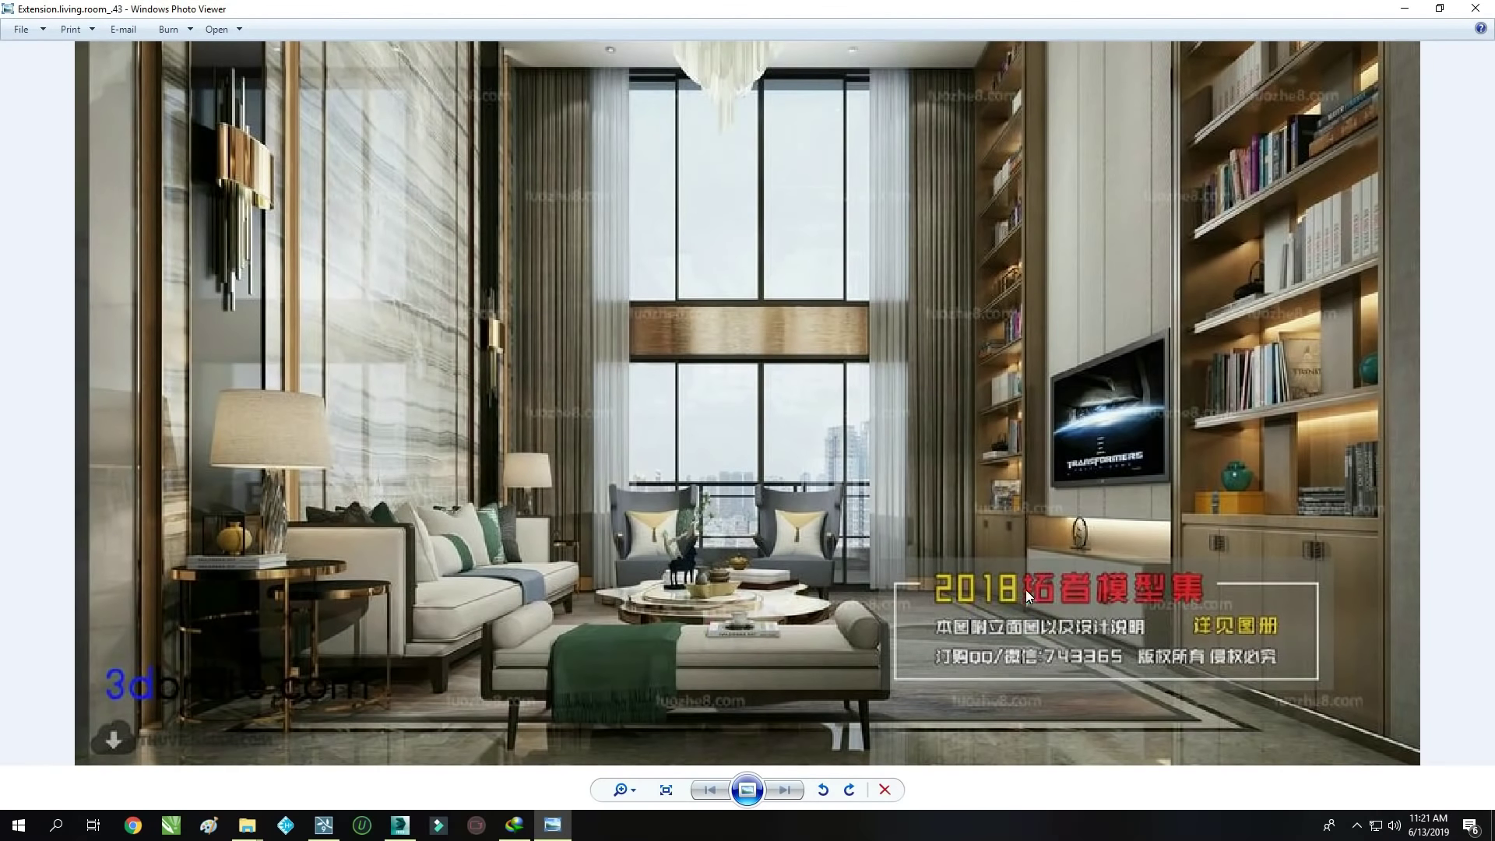
scroll(821, 394, "up", 2)
scroll(978, 325, "down", 3)
Close the reference photo and bring the 3ds Max 2011.max scene back
key("alt+F4")
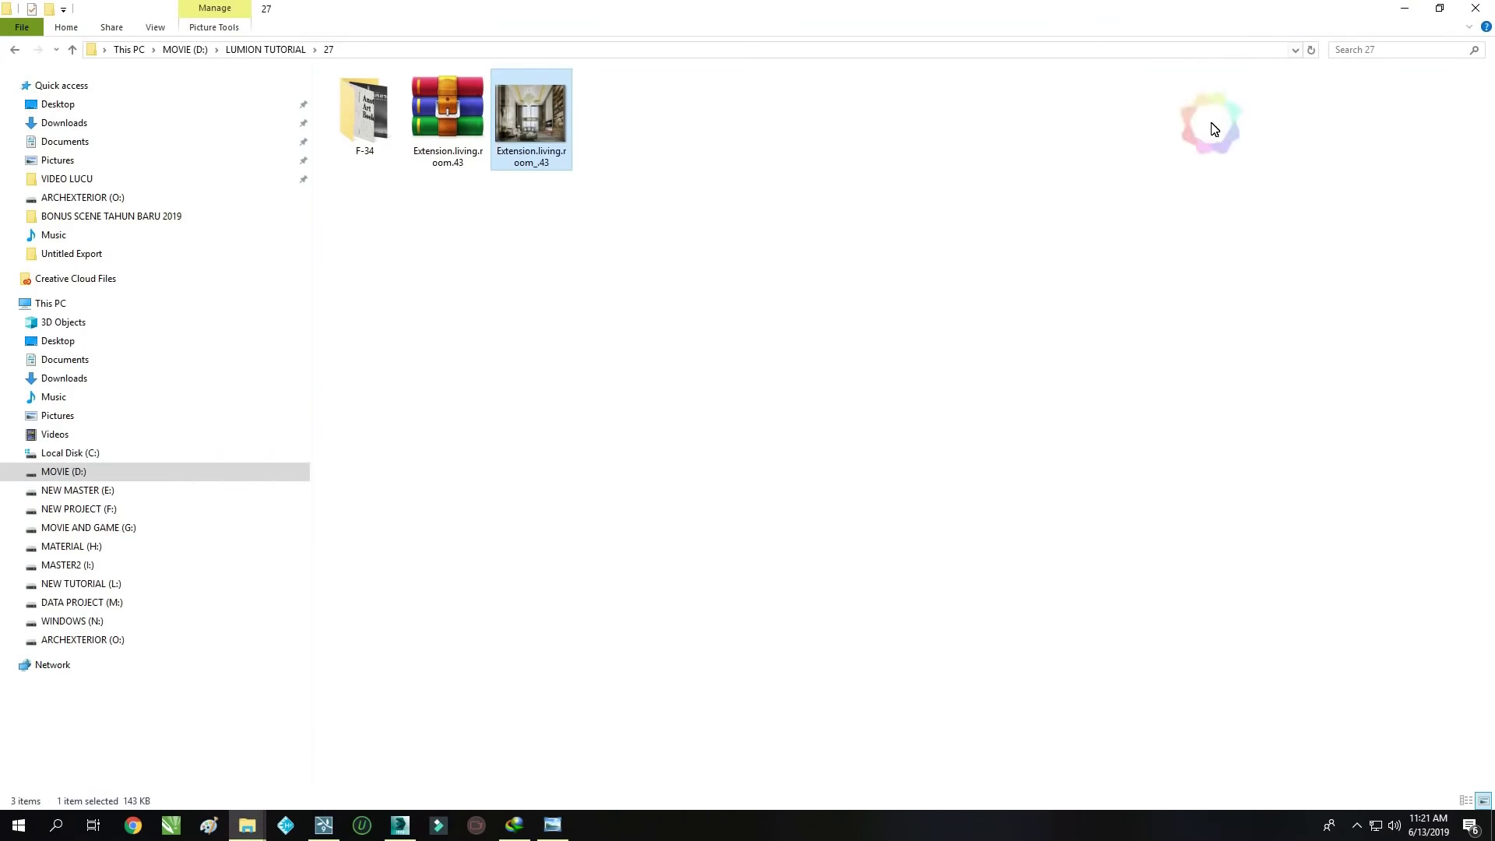
key("super+d")
left_click(413, 827)
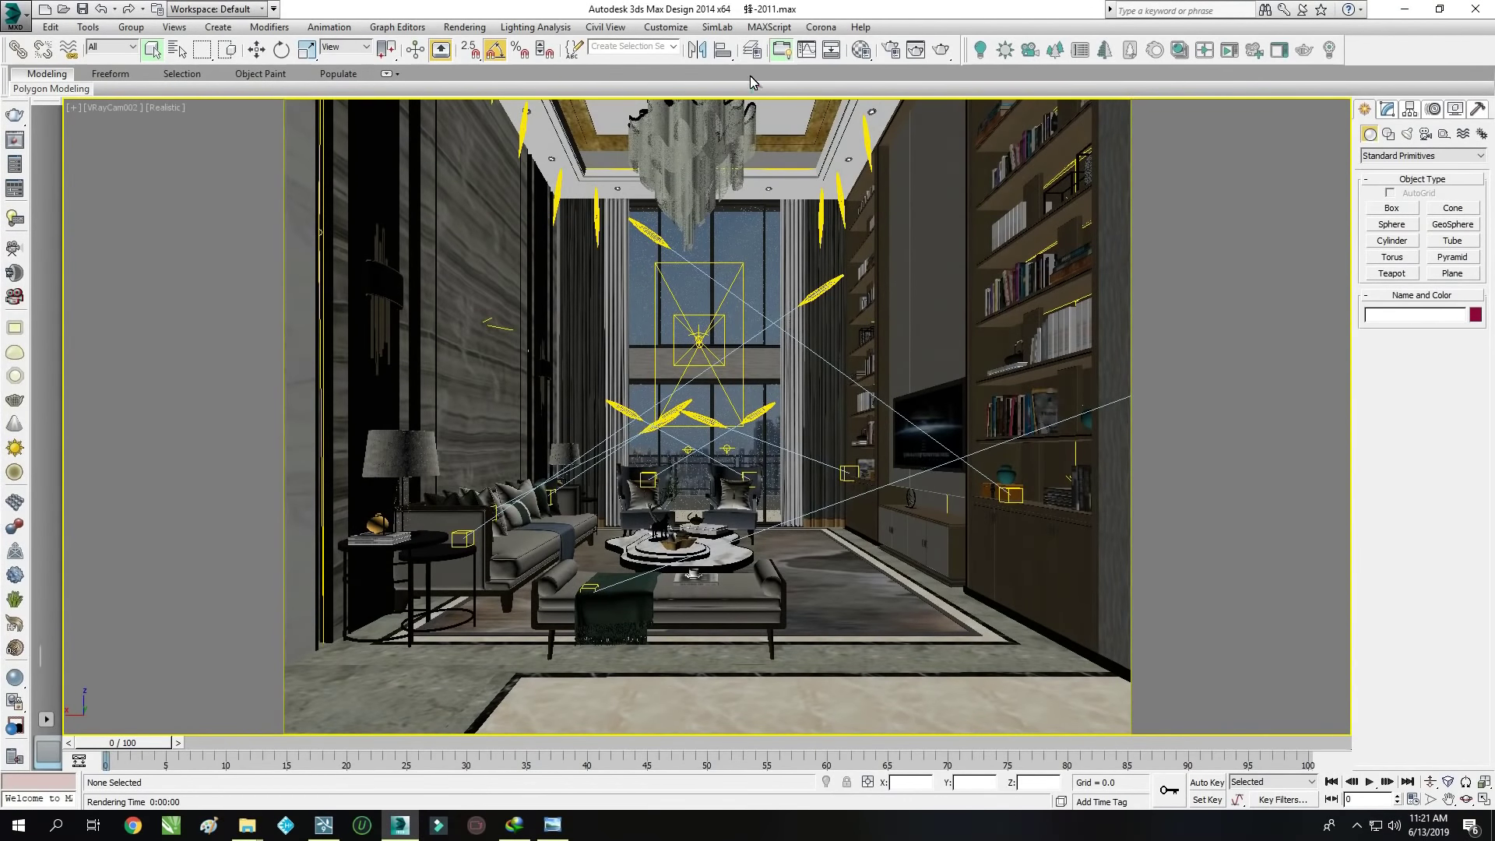
Convert all scene materials to Scanline with Material converter v1.23; show Shaded Materials with Maps
left_click(769, 26)
left_click(786, 84)
double_click(117, 257)
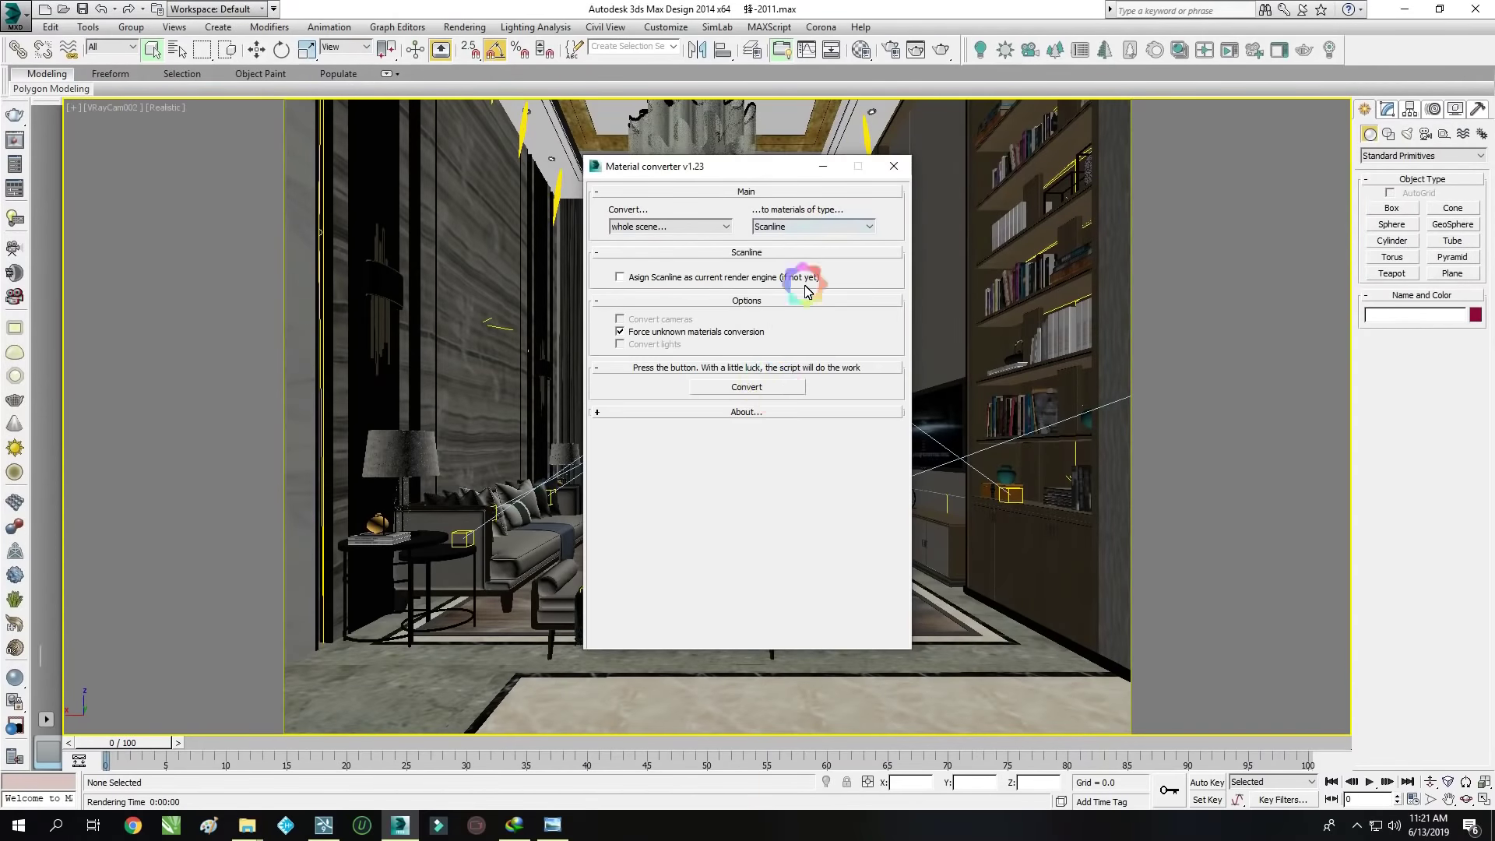
left_click(775, 388)
left_click(778, 468)
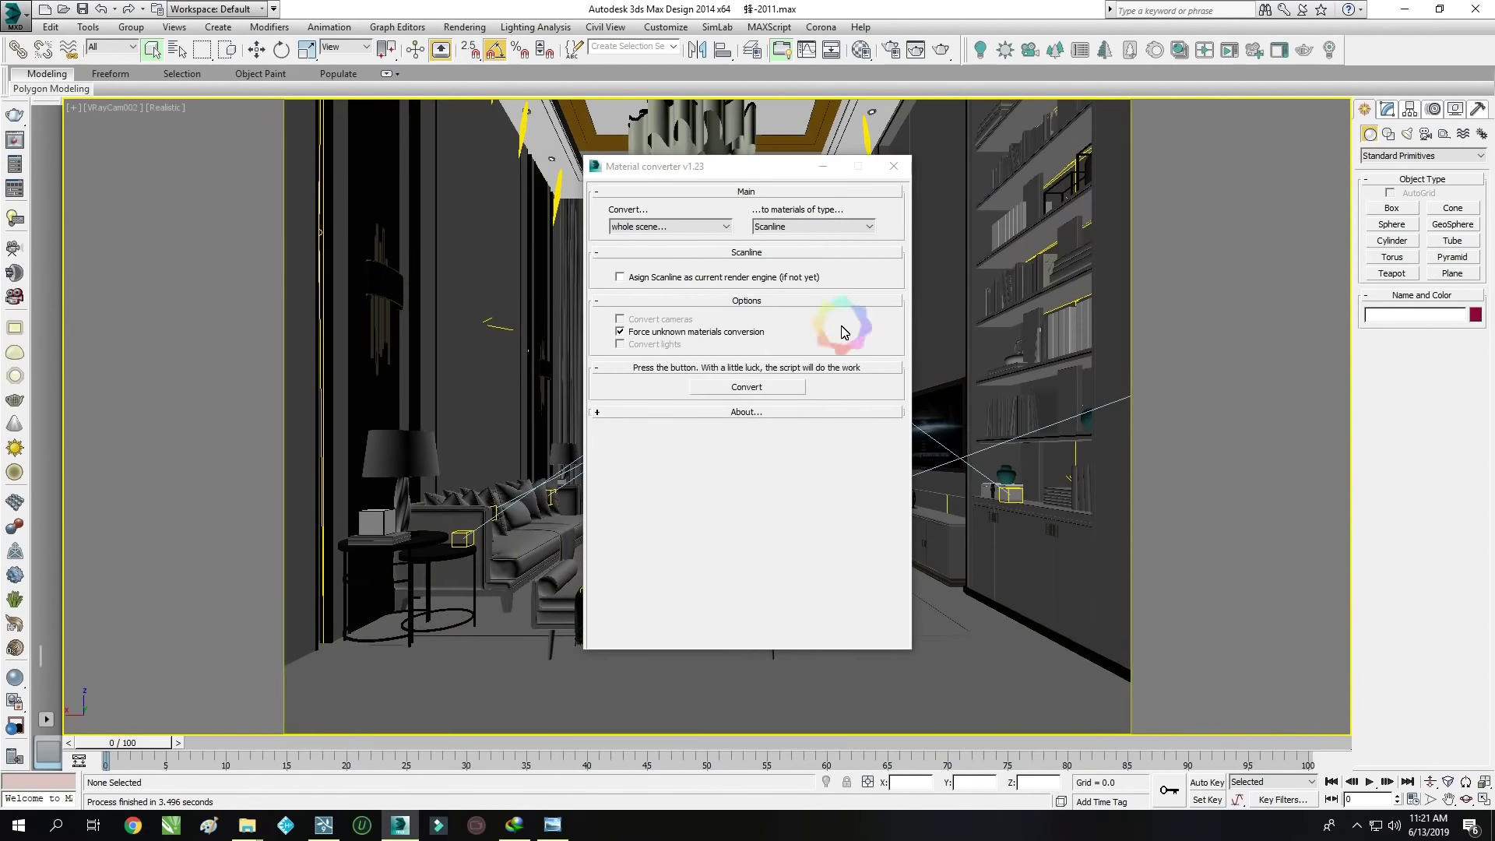
left_click(163, 108)
mouse_move(205, 353)
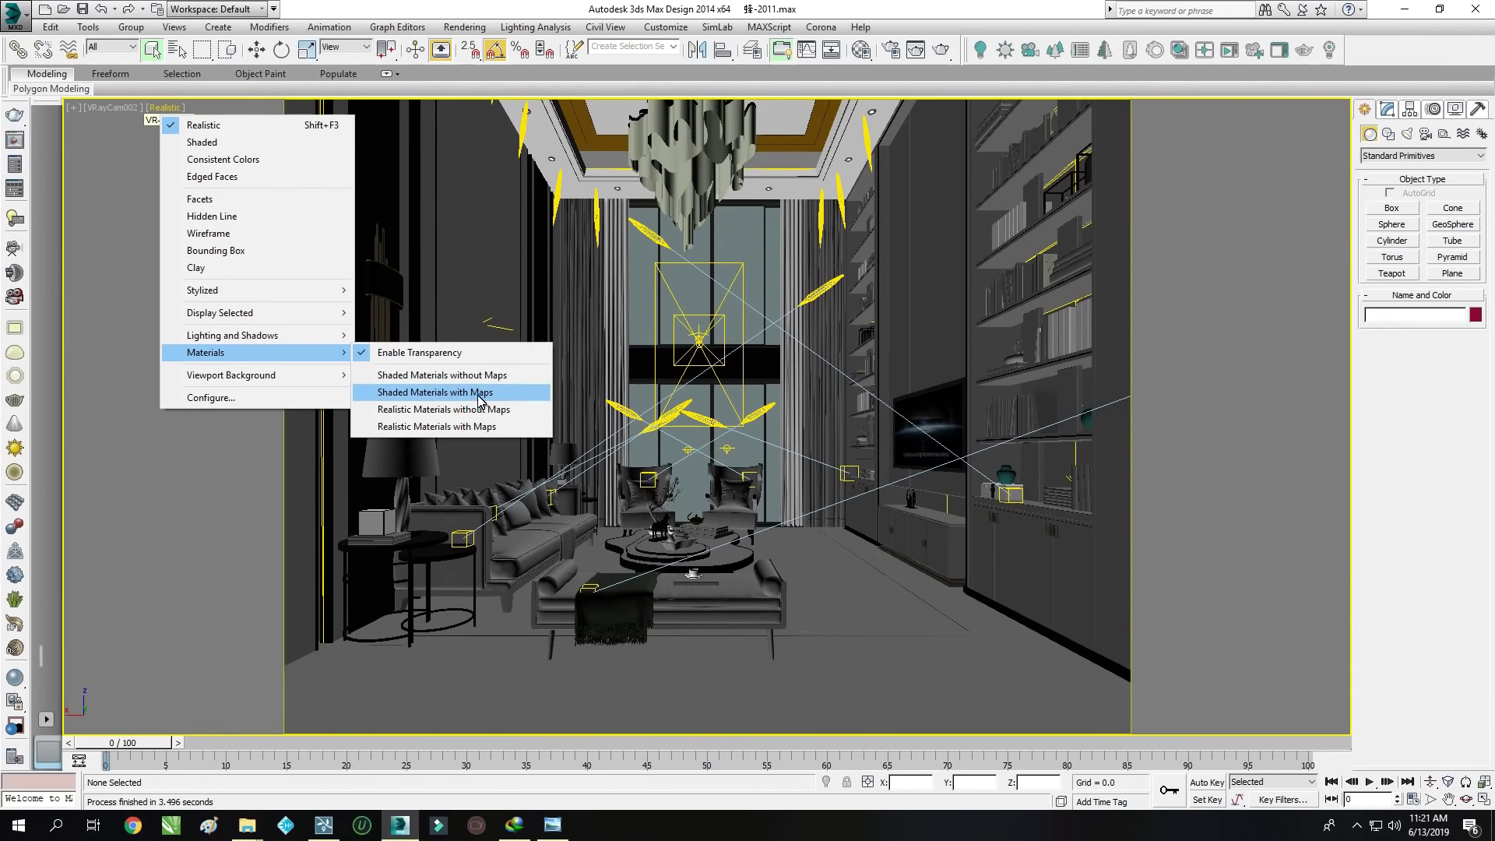
left_click(480, 399)
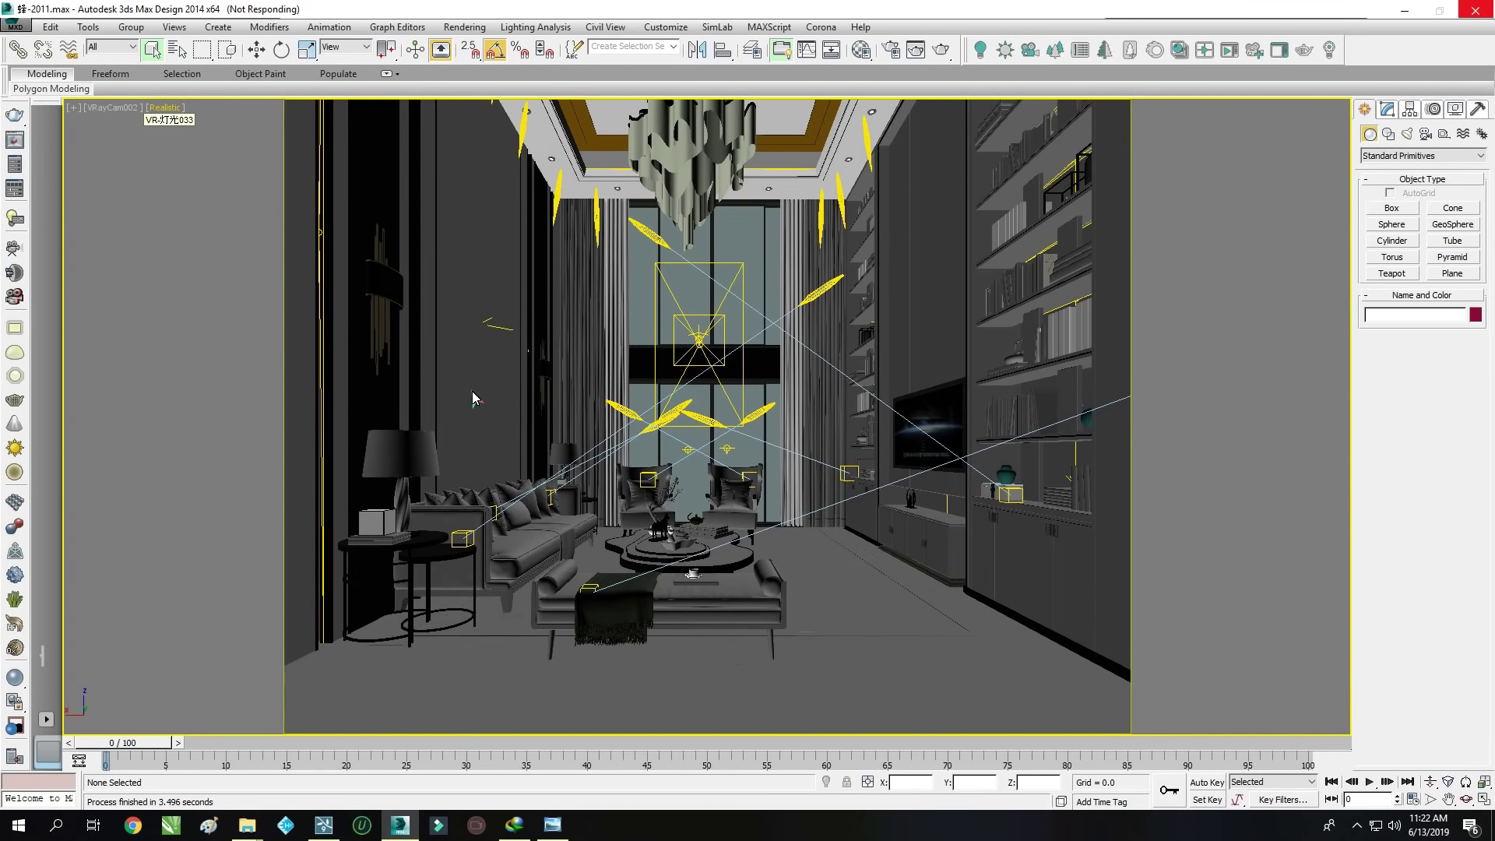
Select all objects, confirm their Object Properties, and group them into one group
key("ctrl+a")
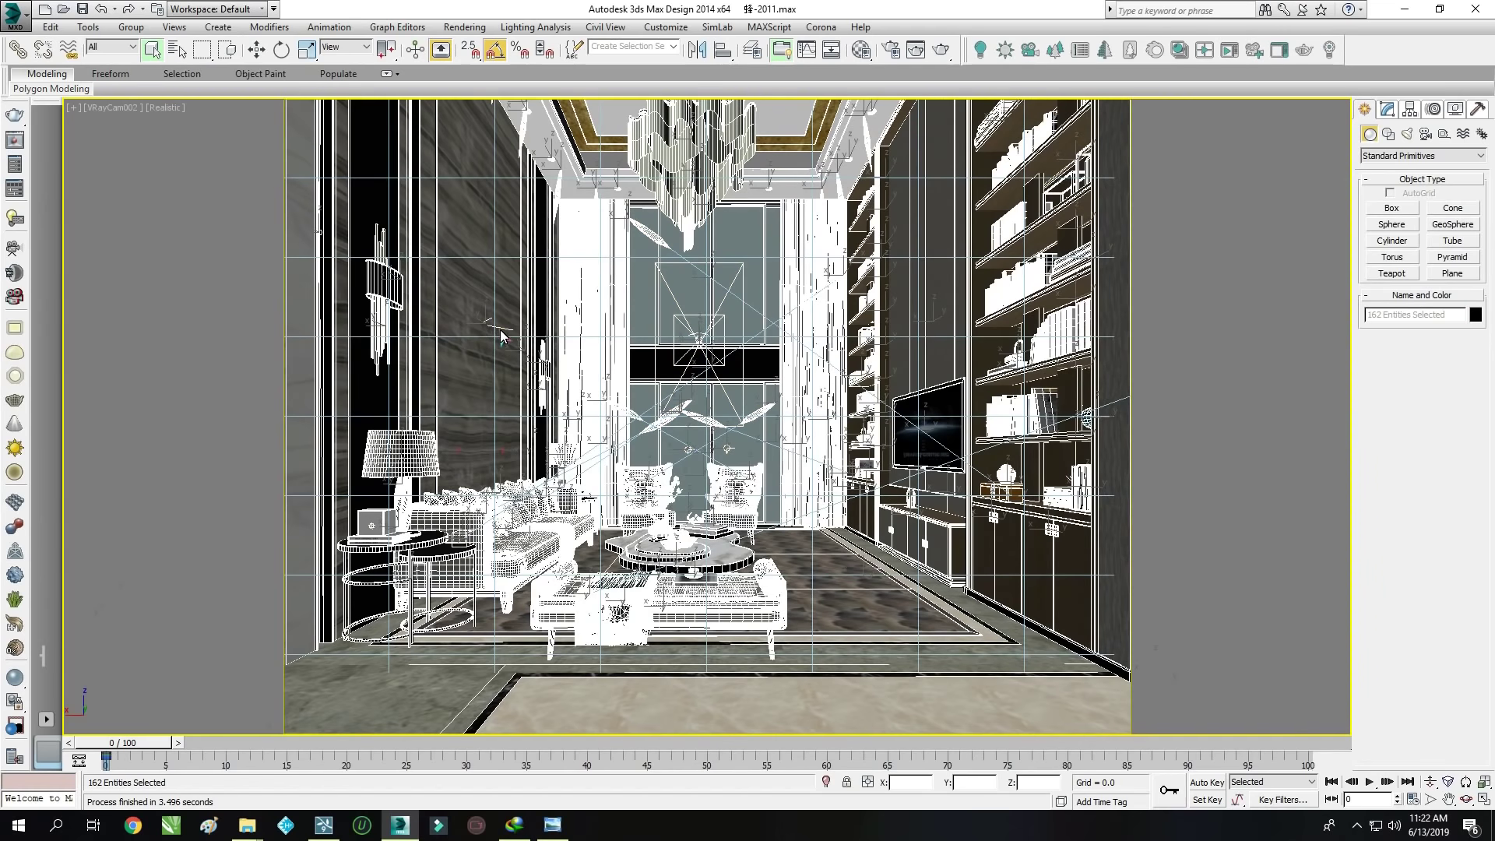
right_click(519, 342)
left_click(561, 418)
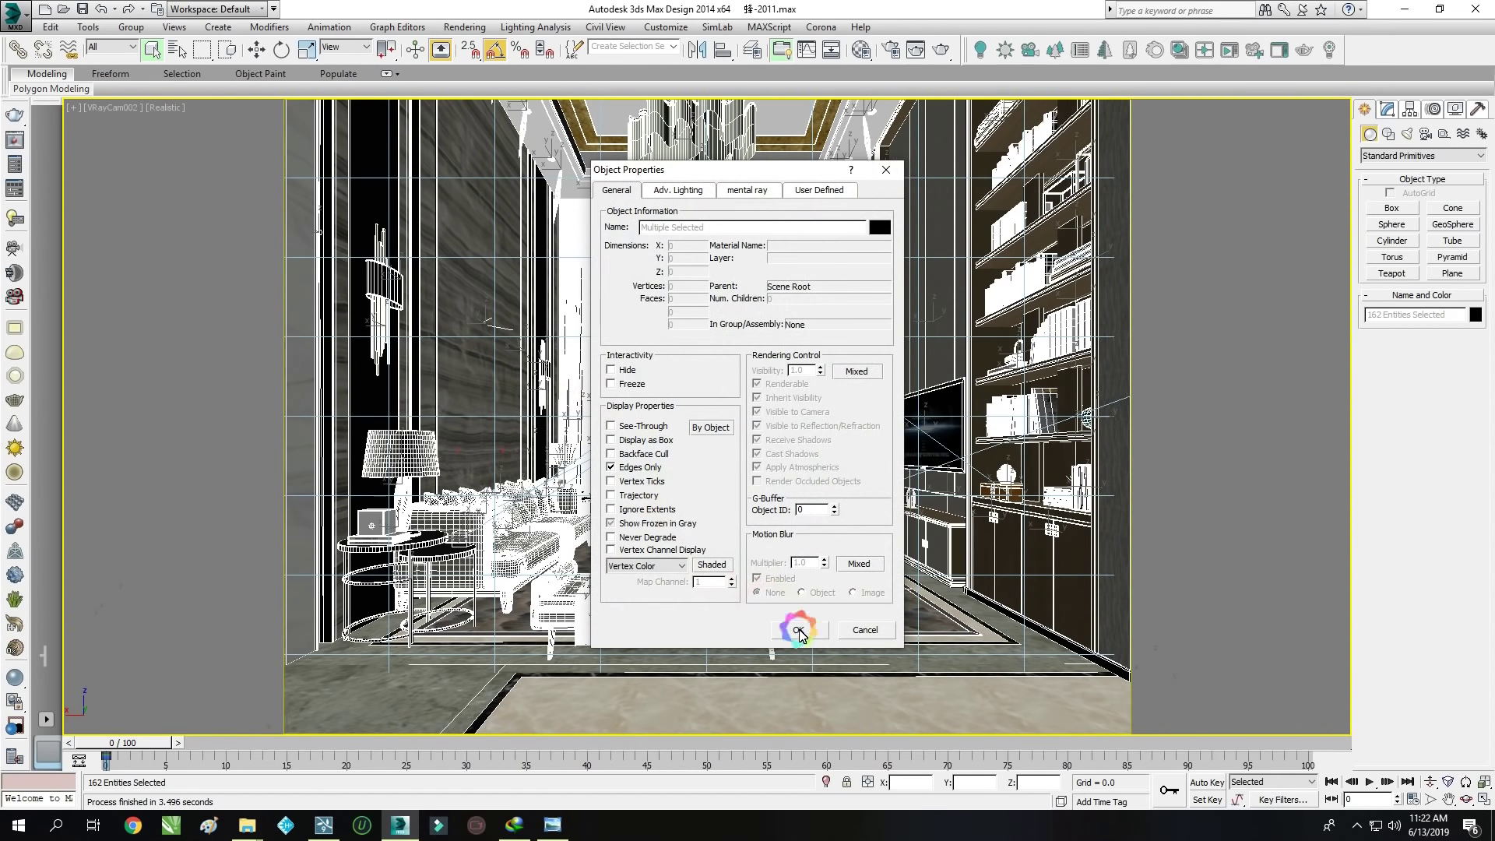
left_click(131, 26)
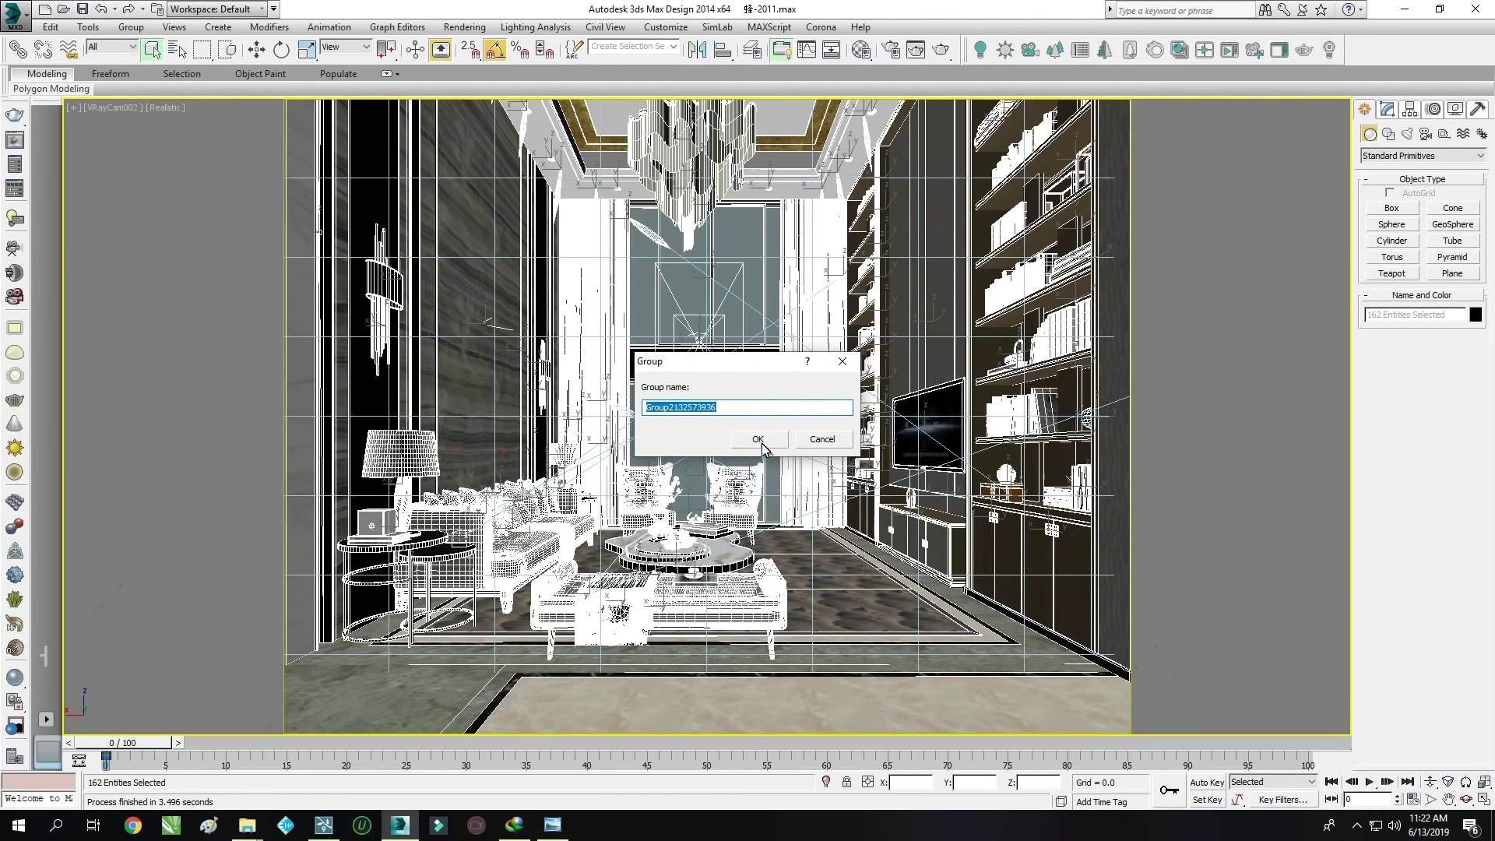
left_click(818, 438)
Export the scene as an FBX file into D:\LUMION TUTORIAL\27
left_click(14, 12)
mouse_move(86, 269)
left_click(155, 117)
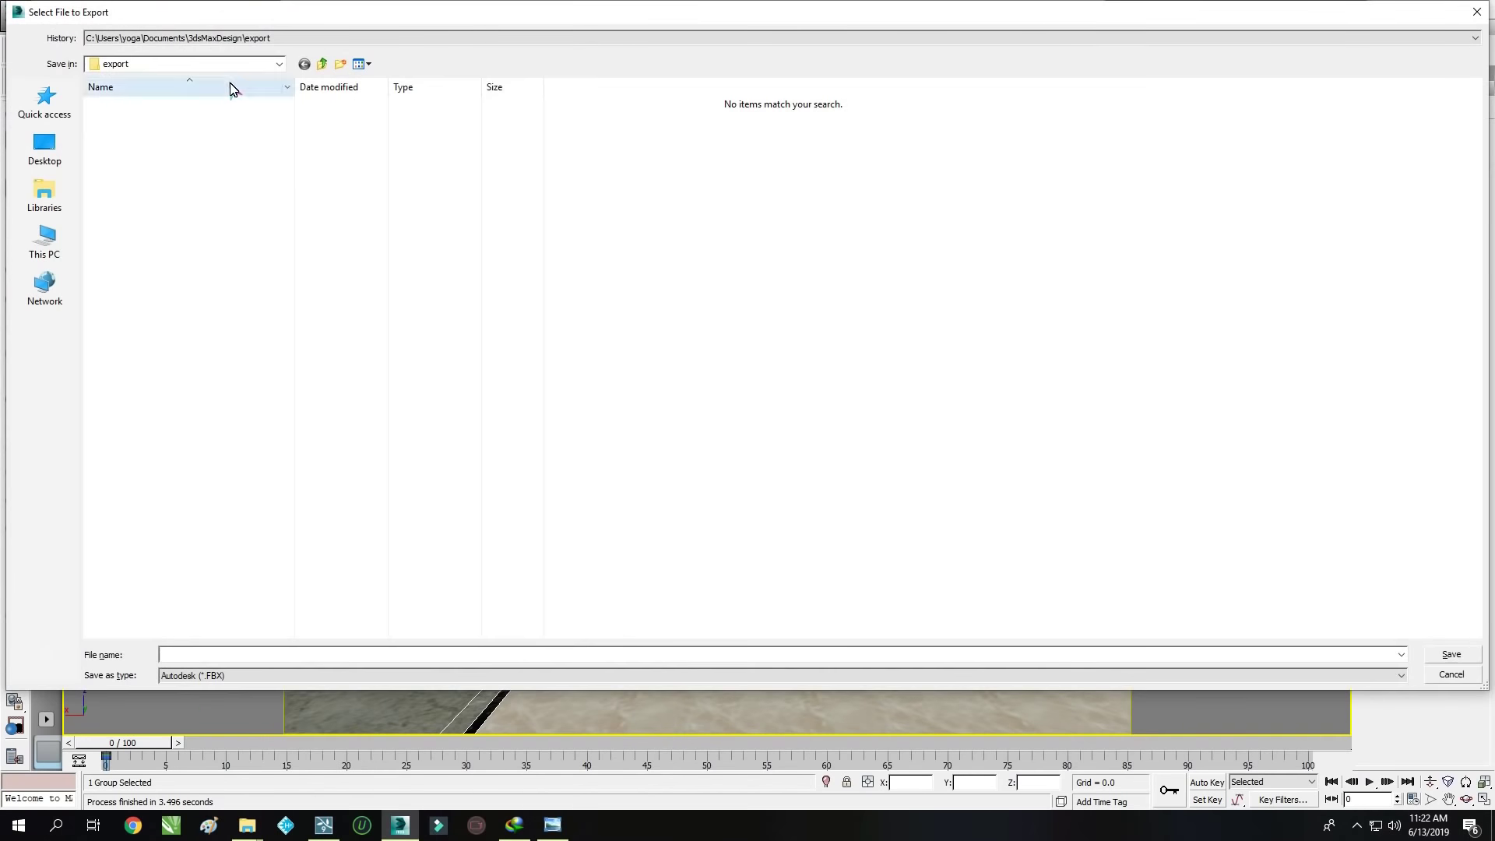
left_click(234, 63)
left_click(171, 280)
scroll(499, 440, "down", 5)
scroll(250, 491, "down", 4)
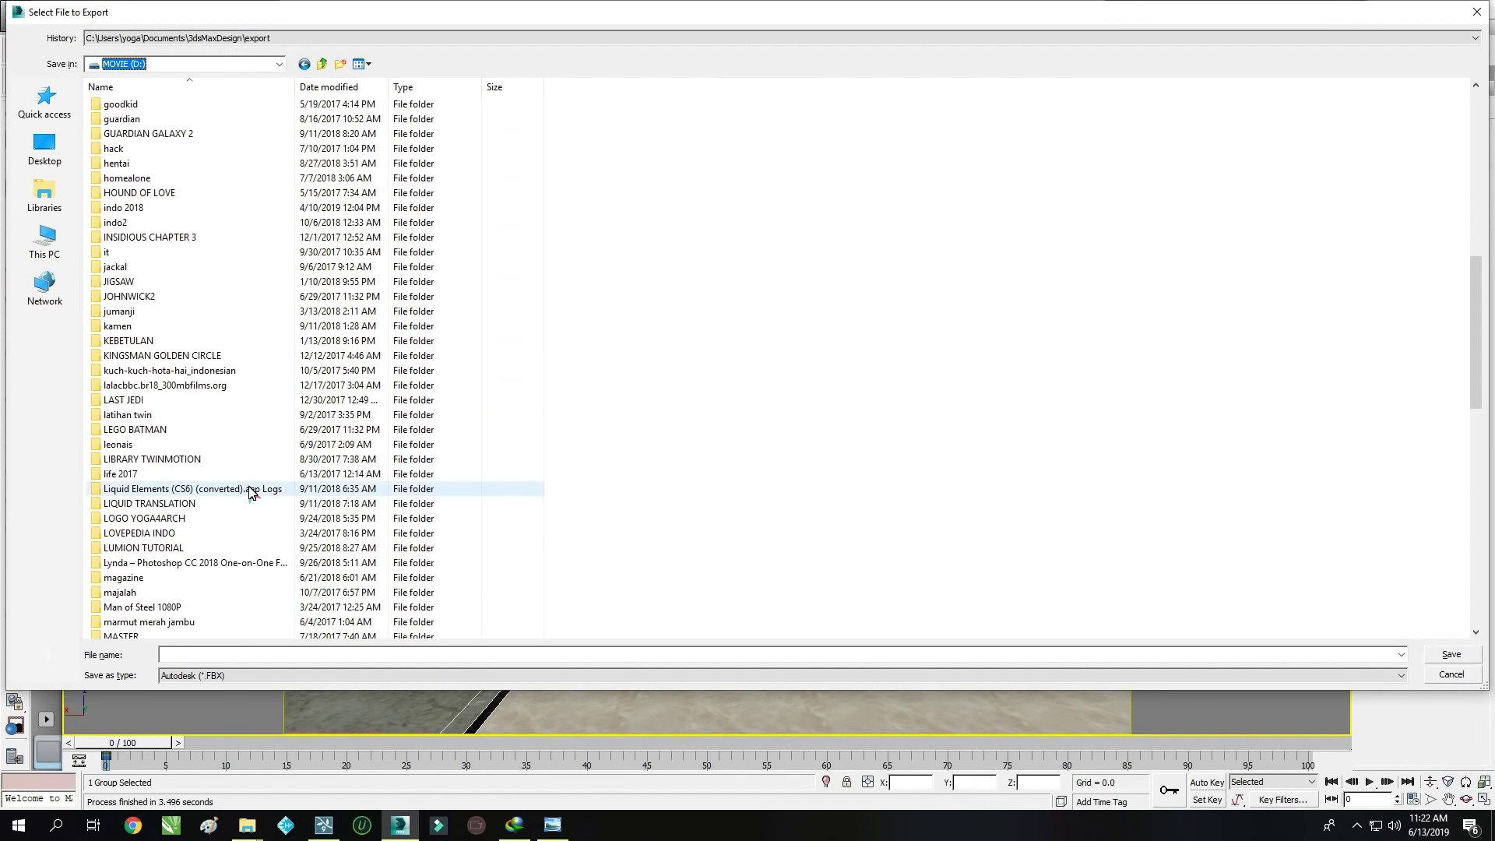
double_click(250, 490)
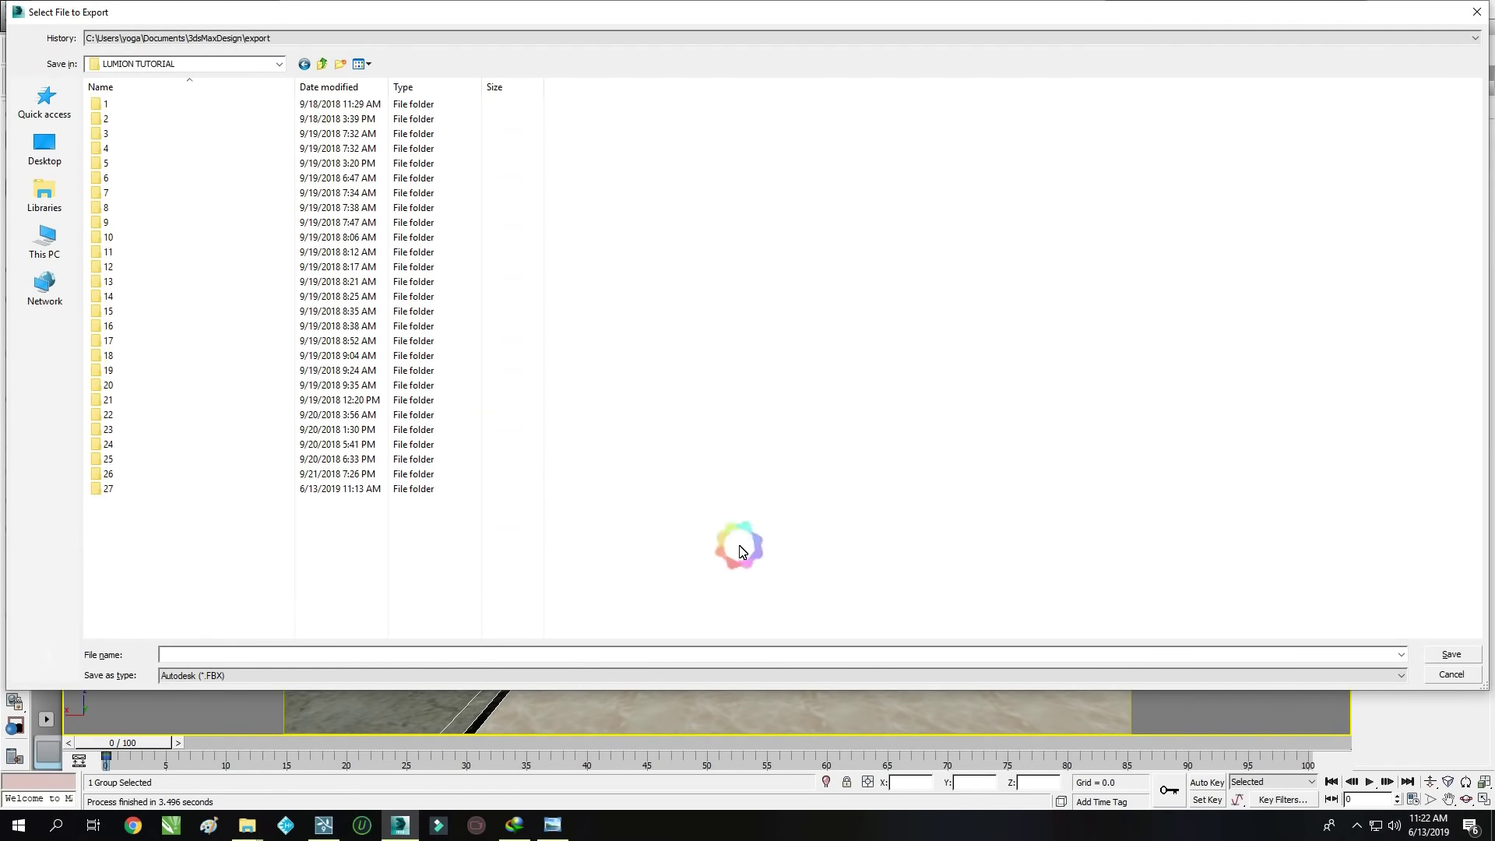
double_click(263, 490)
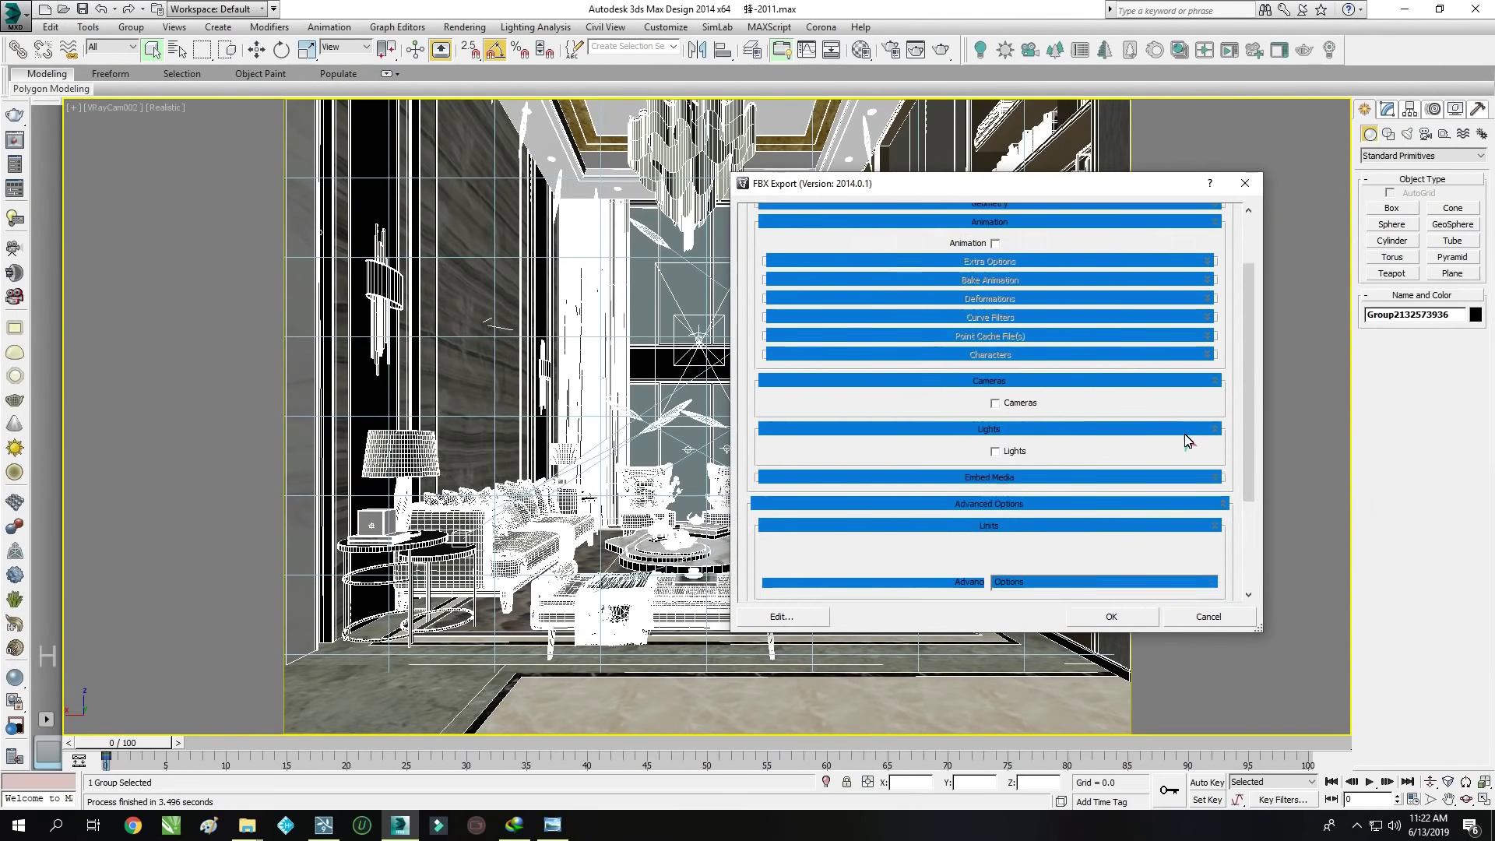
left_click(1111, 617)
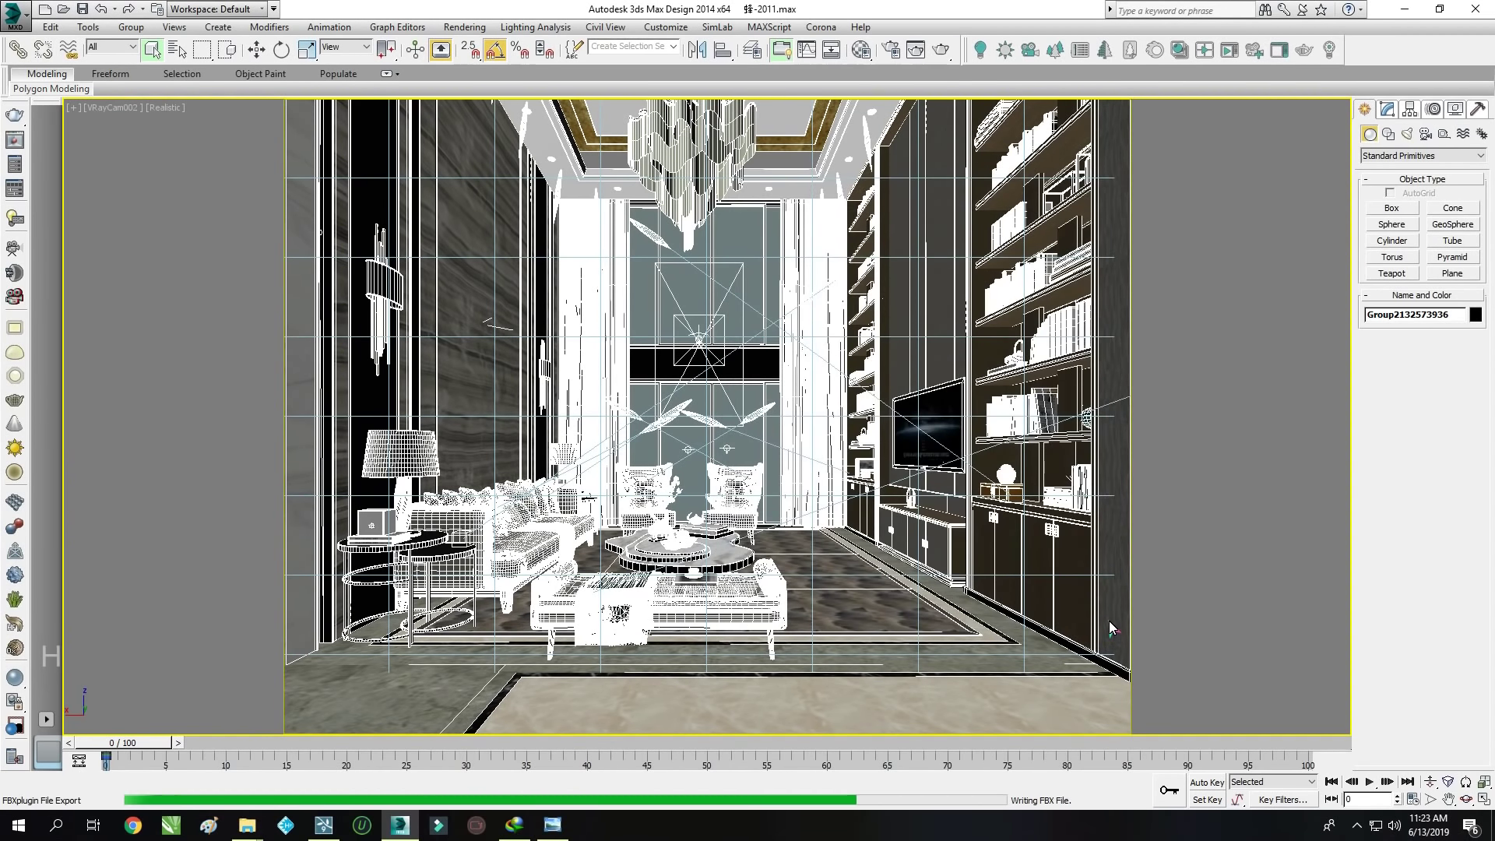
left_click(993, 645)
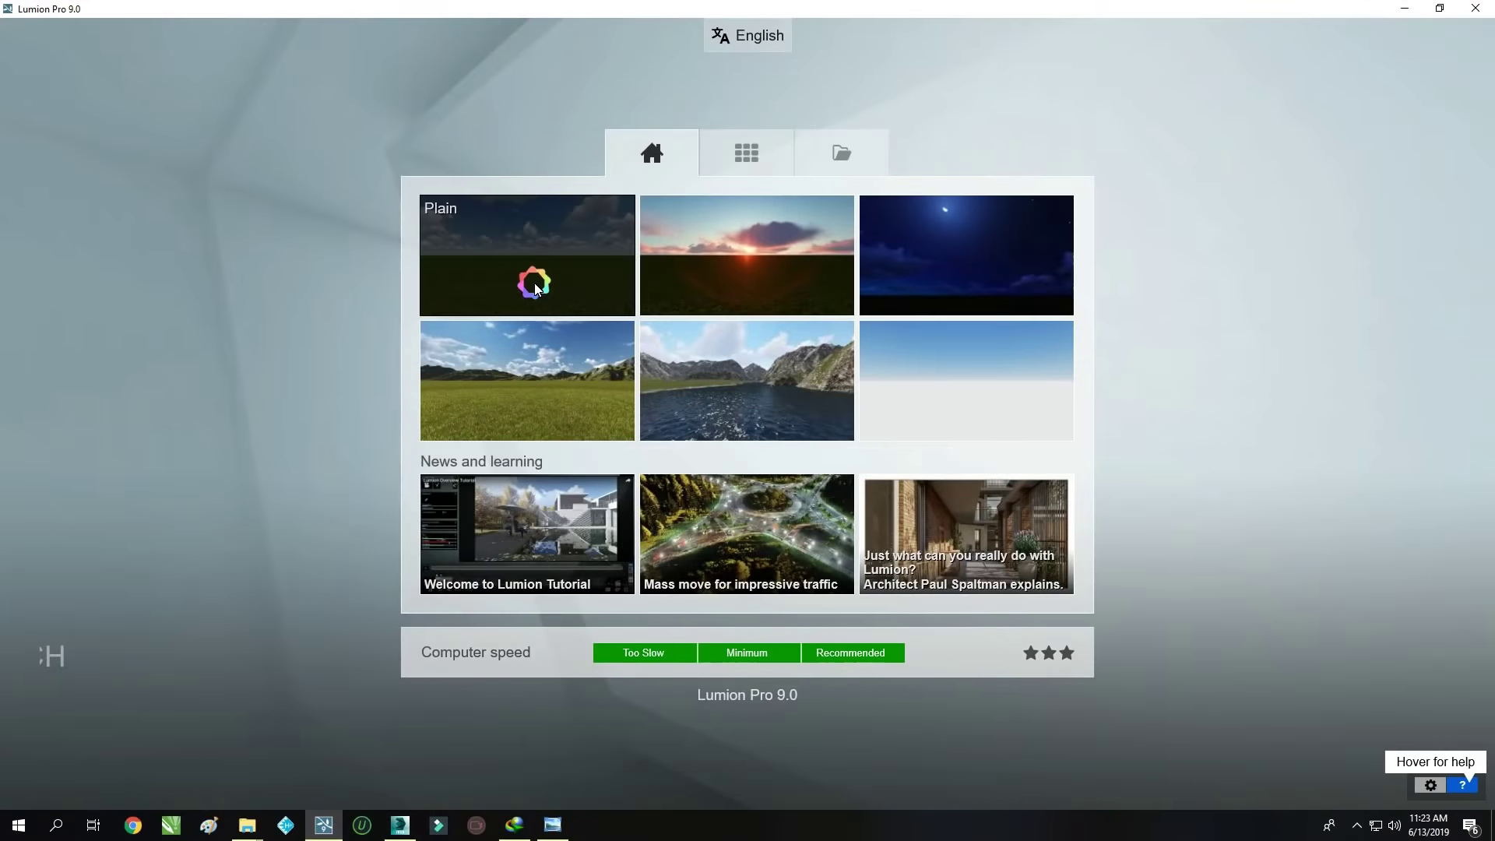
Start a Plain scene, import D:\LUMION TUTORIAL\27\fbx.FBX, and place it on the grass terrain
left_click(535, 284)
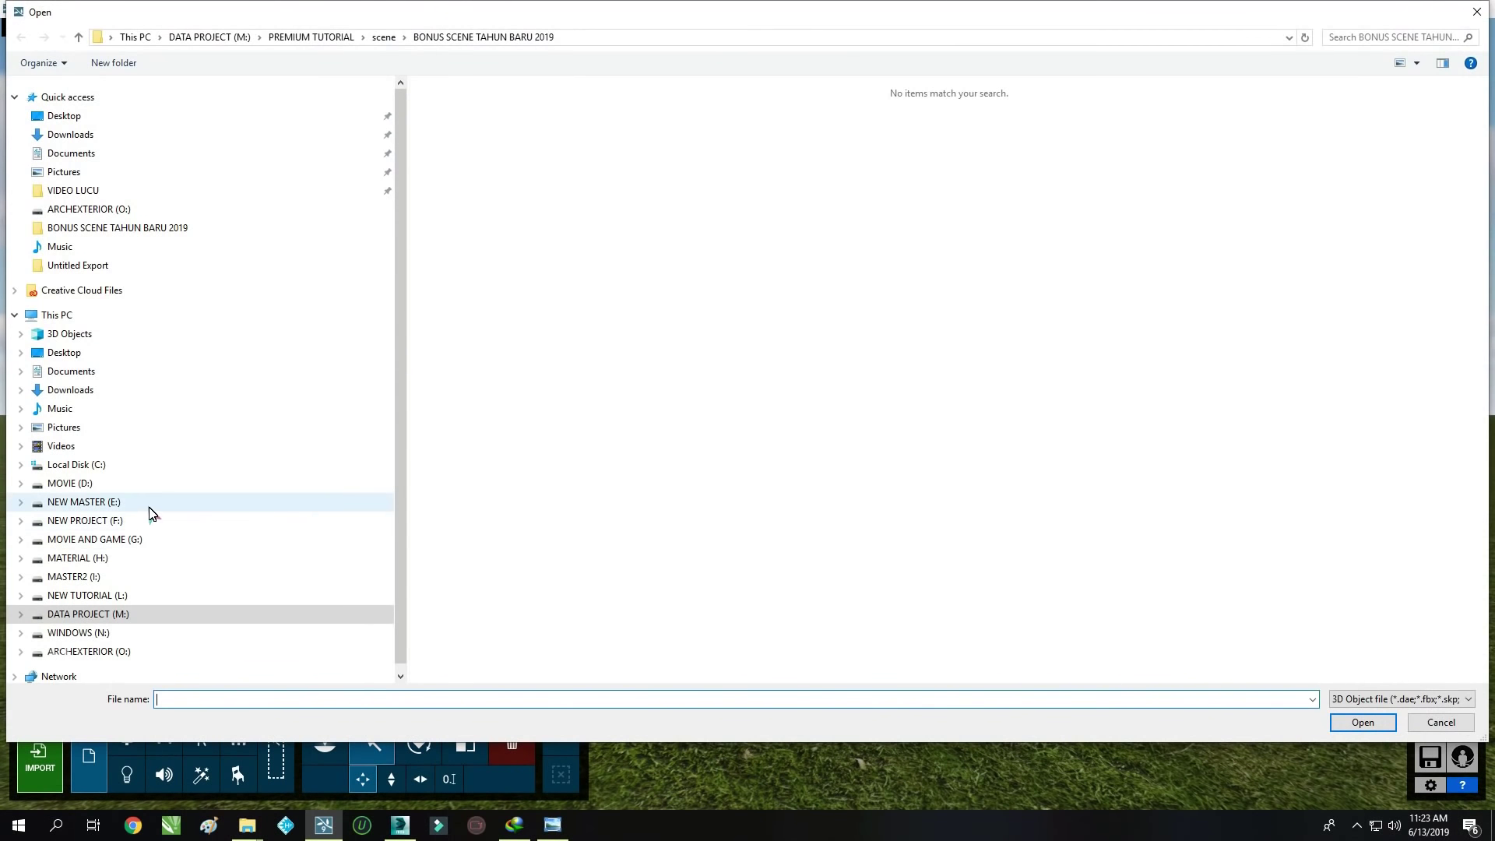
left_click(147, 484)
scroll(861, 500, "down", 7)
double_click(529, 659)
double_click(611, 536)
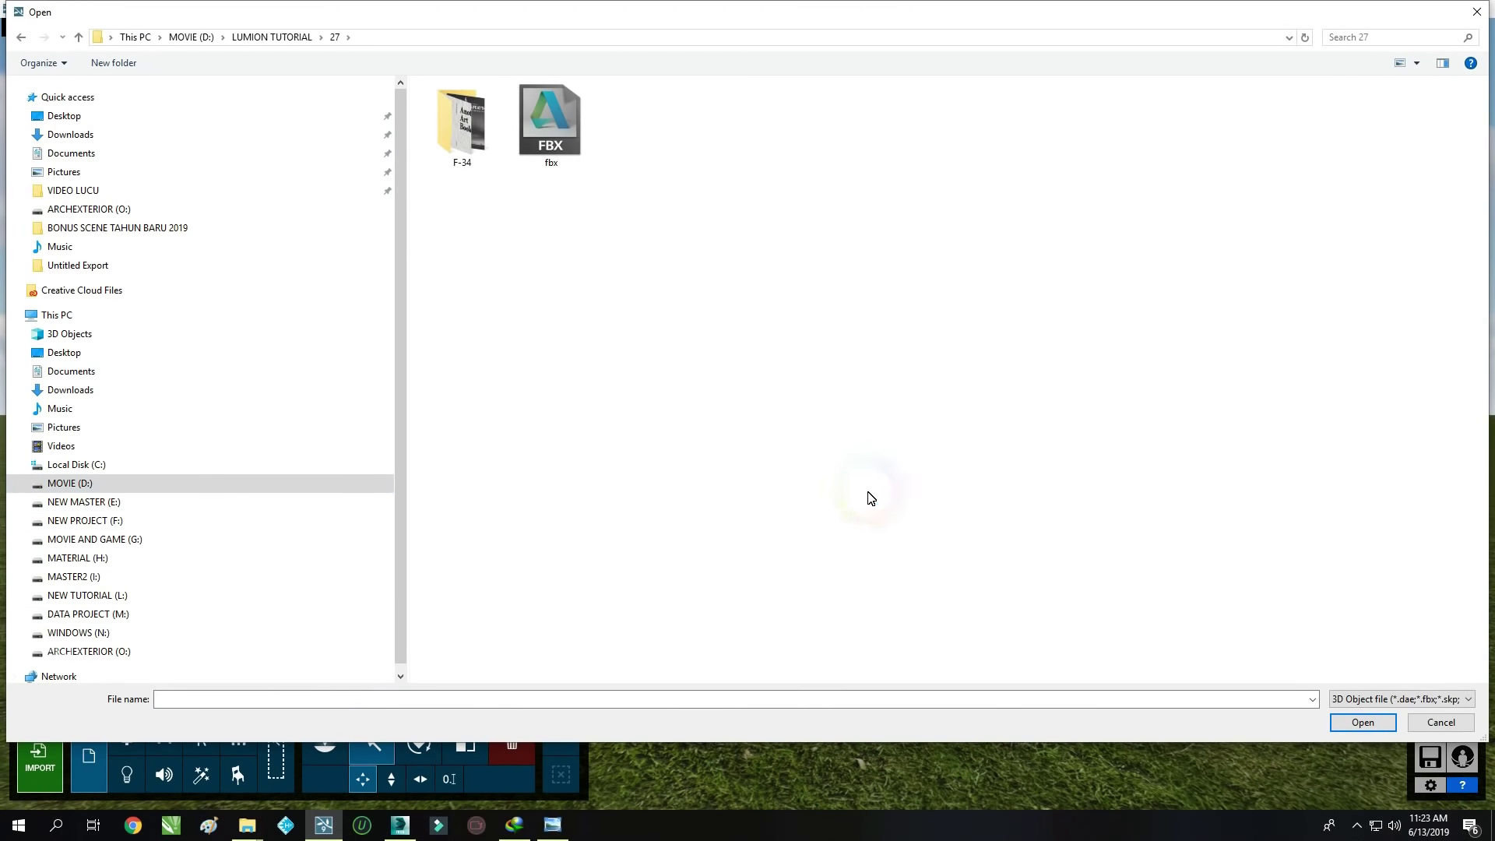
double_click(551, 125)
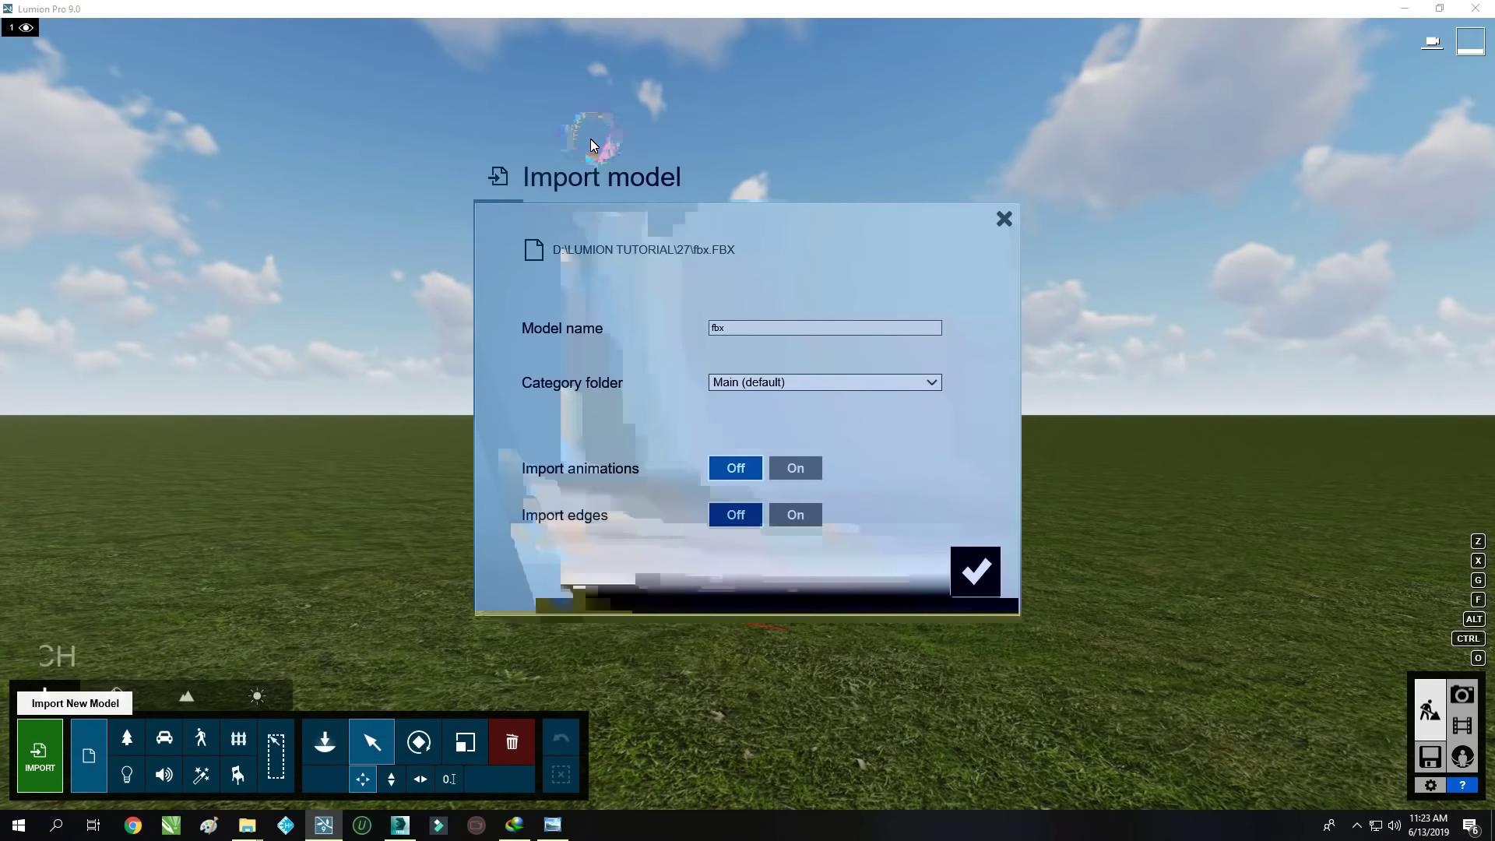
left_click(975, 595)
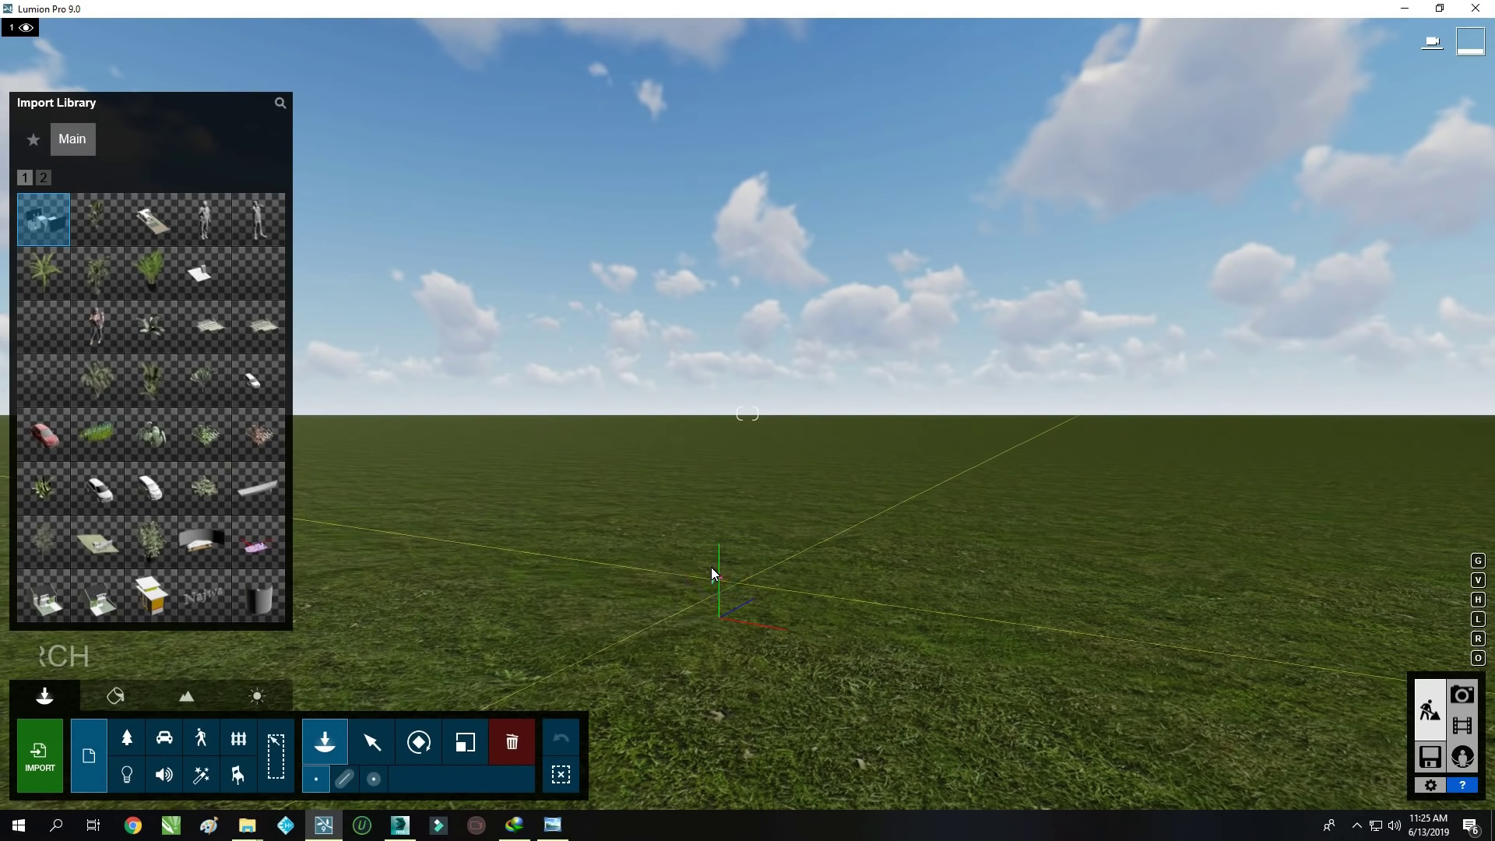
right_click_drag(788, 521, 661, 577)
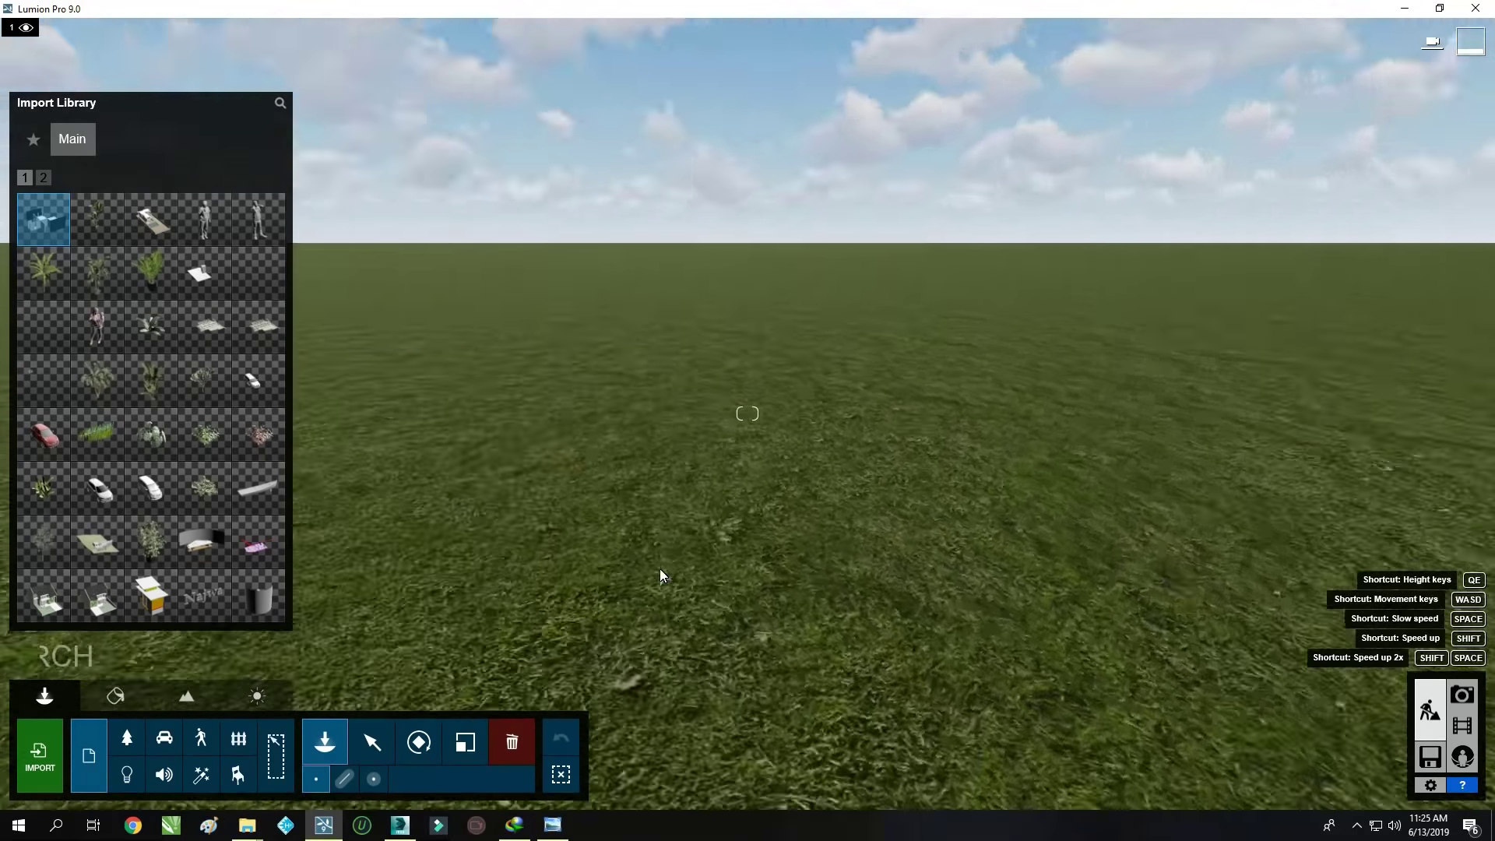
left_click(695, 200)
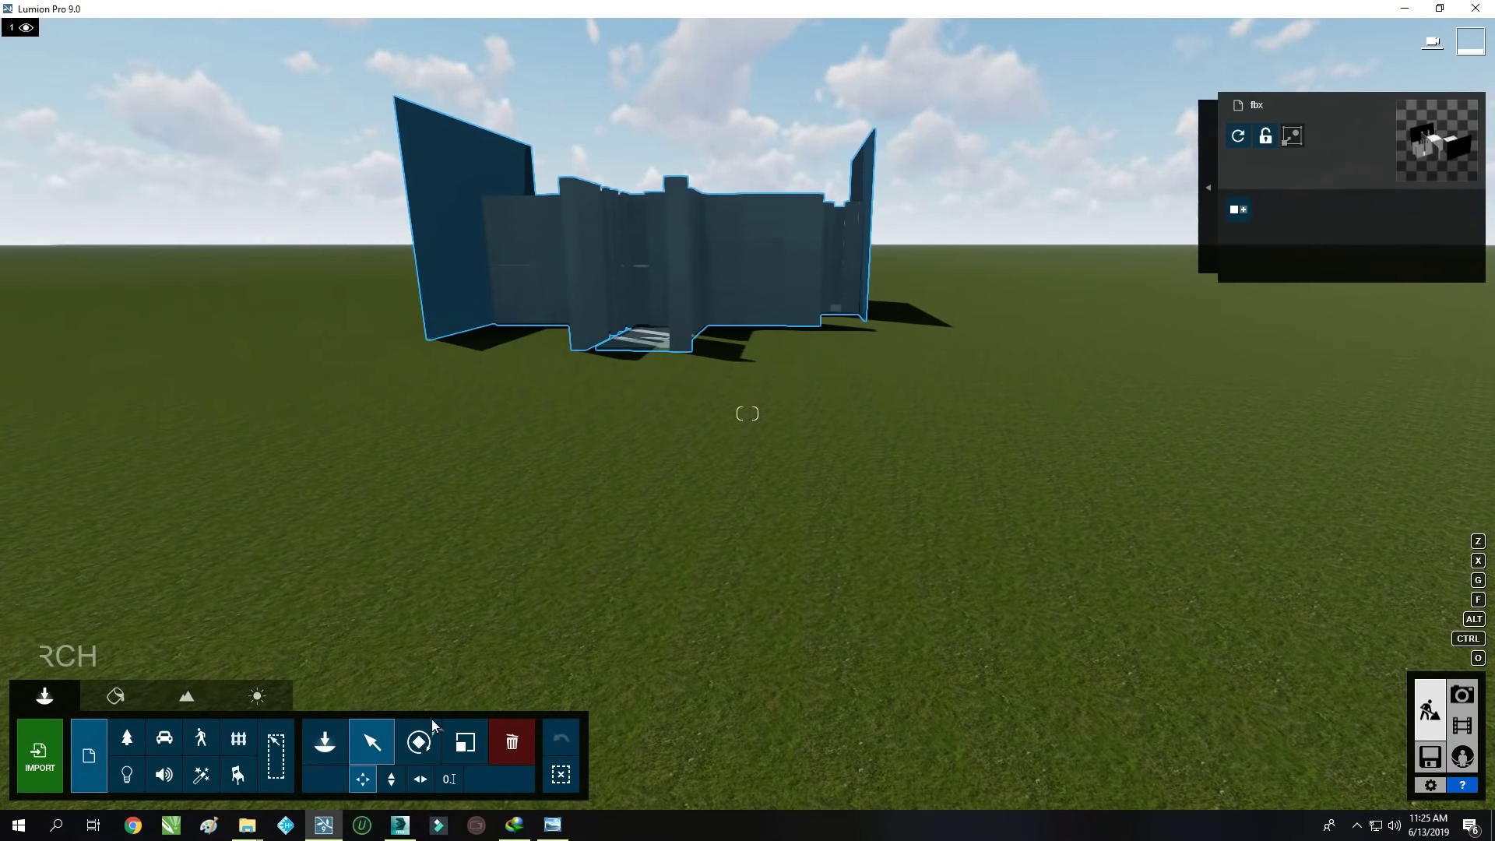
Fly the camera into the living room and store that view as photo 1
left_click(391, 779)
mouse_move(849, 371)
right_mouse_down()
mouse_move(765, 299)
mouse_move(568, 318)
right_mouse_up()
scroll(562, 318, "up", 5)
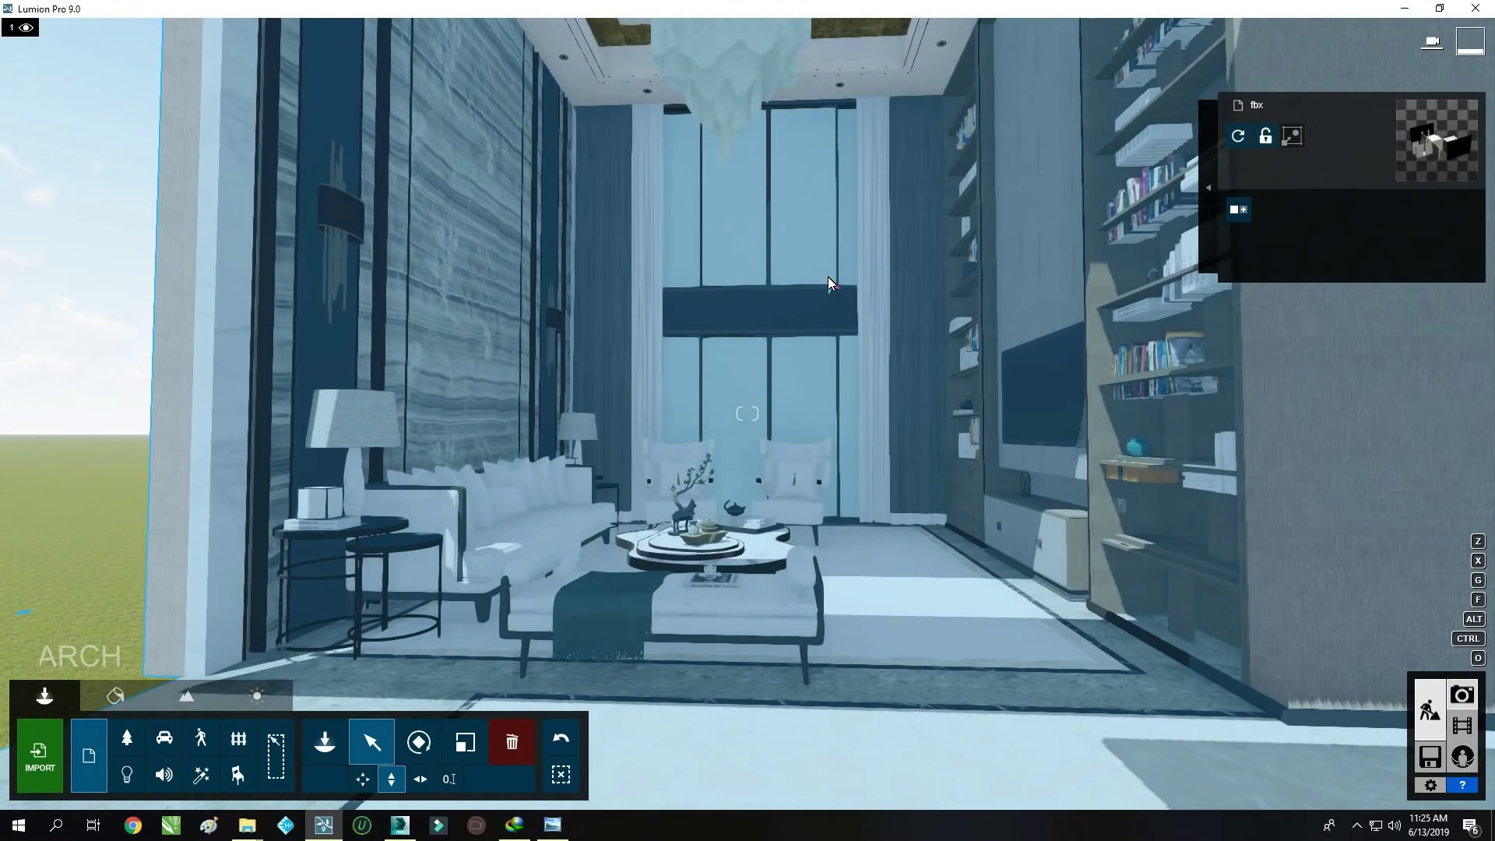
scroll(874, 292, "up", 3)
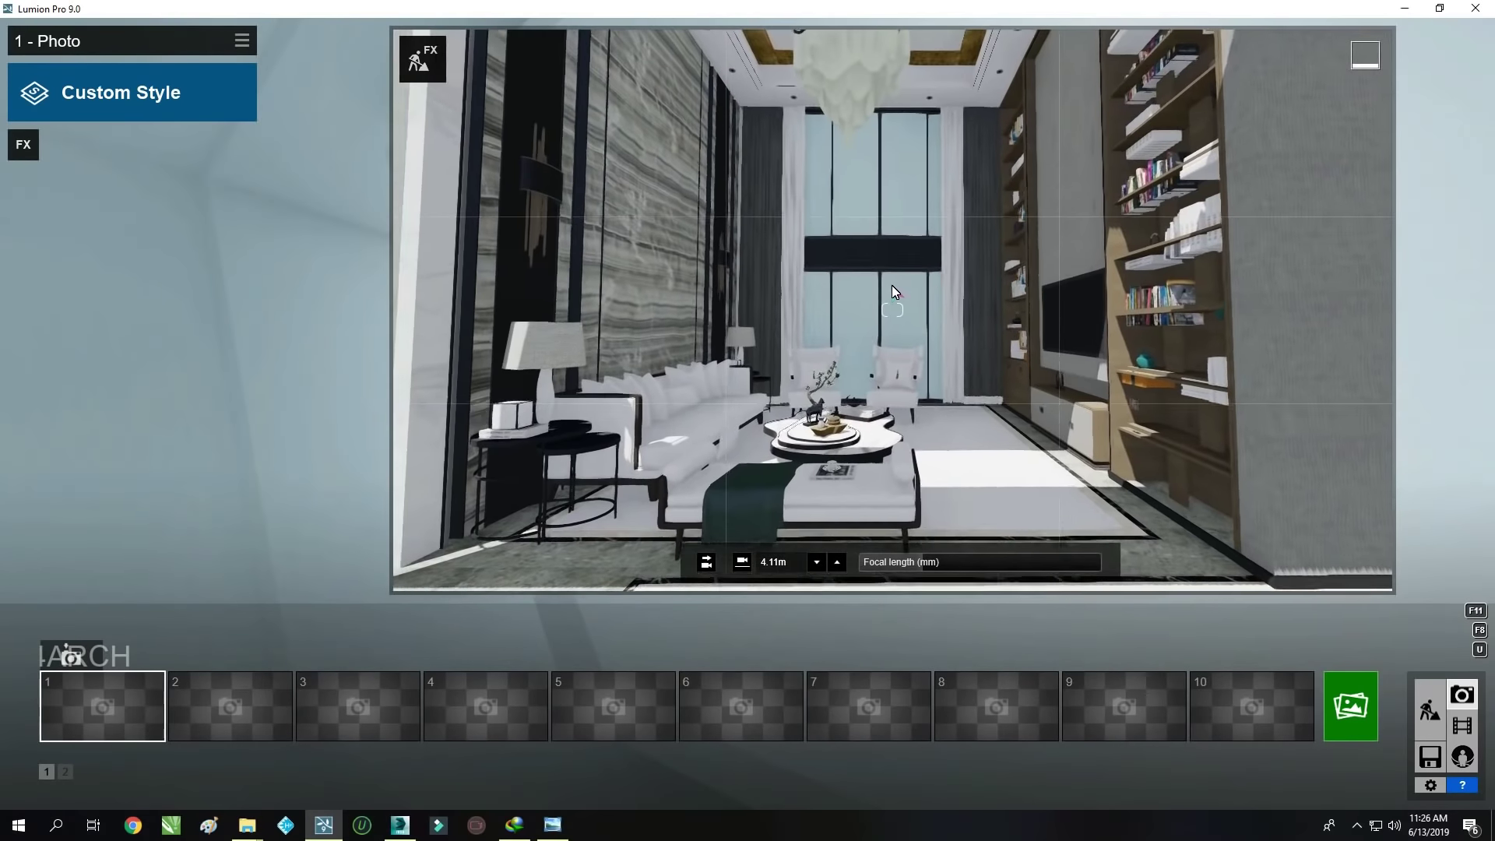
left_click(71, 658)
left_click(562, 824)
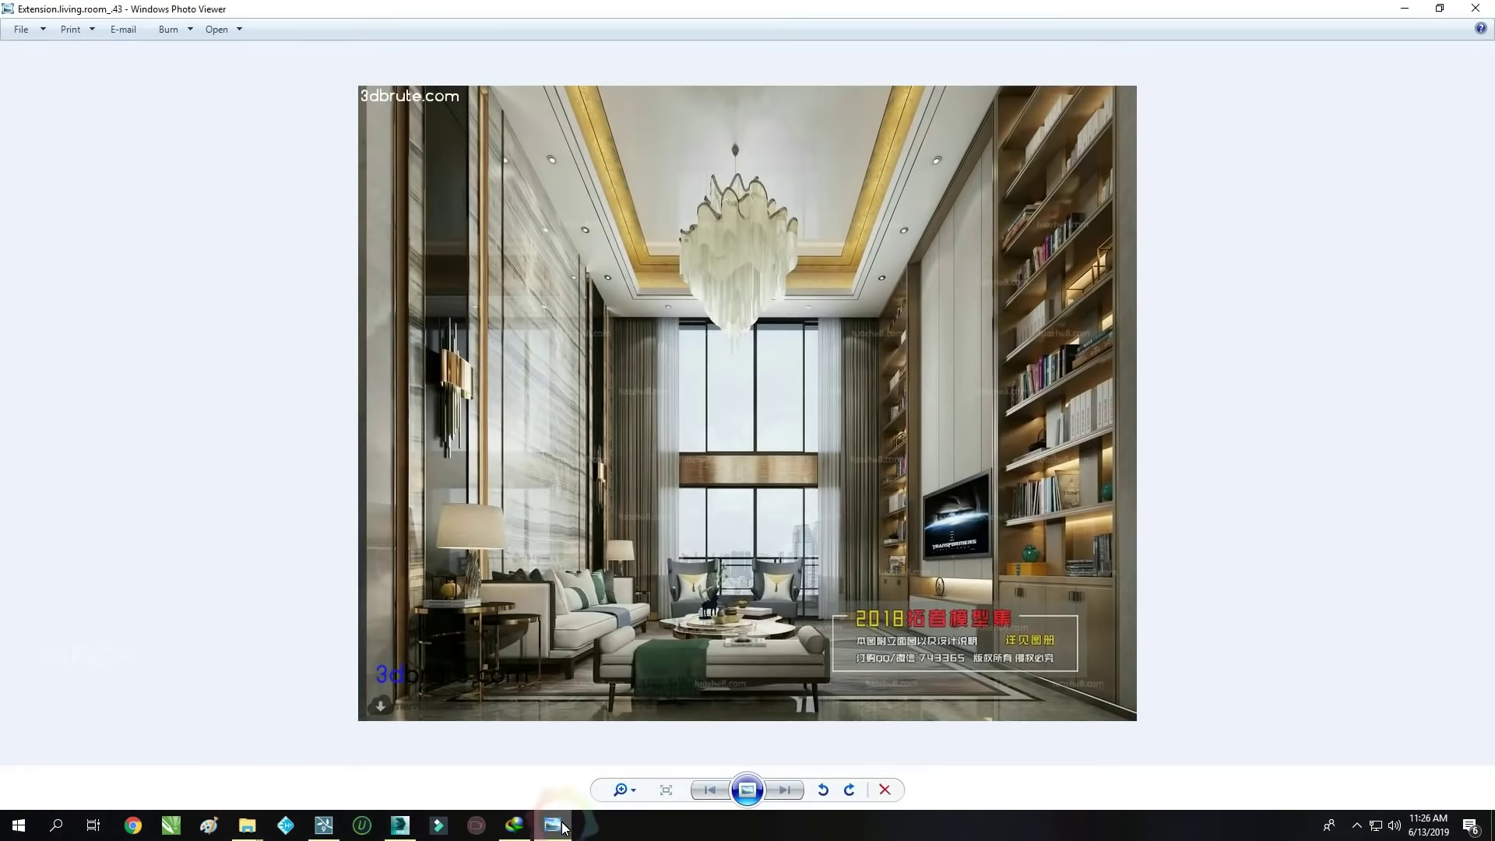
left_click(1393, 12)
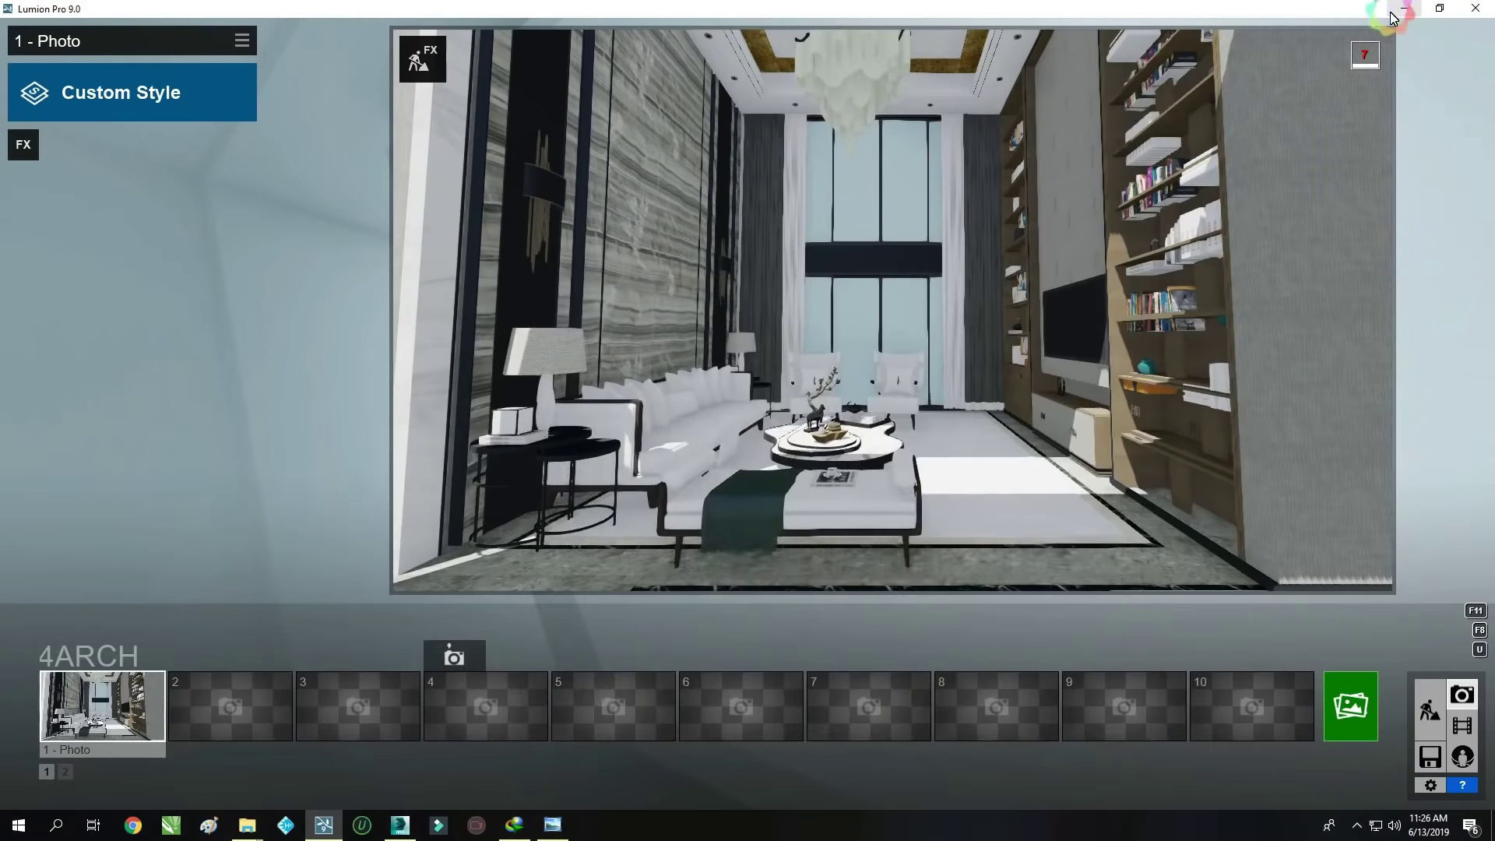
Apply the Realistic style and the 2-Point Perspective camera effect, then return to Build mode
left_click(88, 100)
left_click(736, 236)
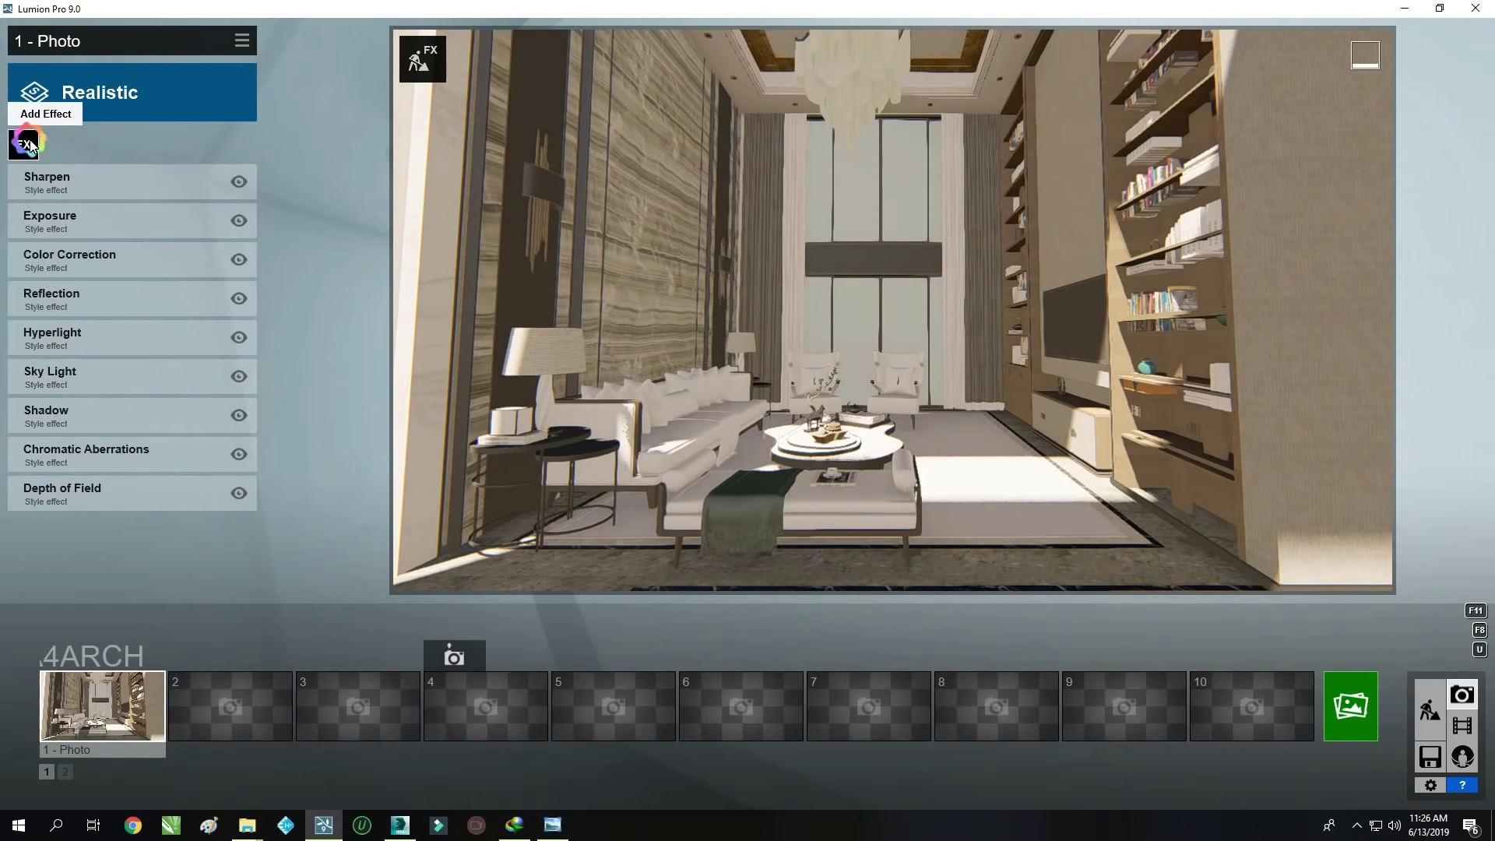
left_click(29, 144)
left_click(459, 139)
left_click(933, 226)
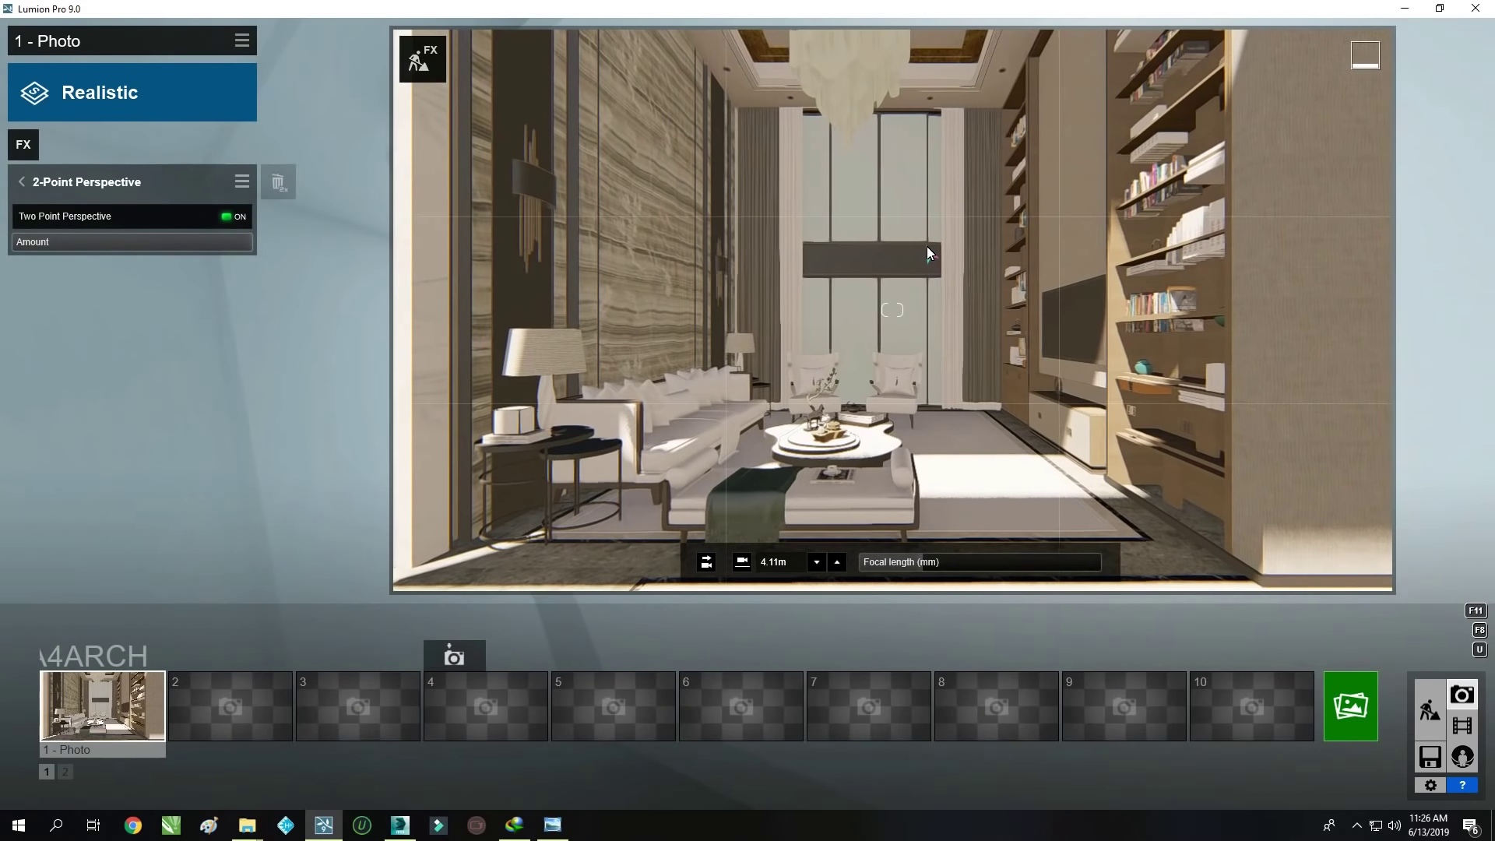
scroll(927, 246, "up", 2)
scroll(933, 253, "up", 1)
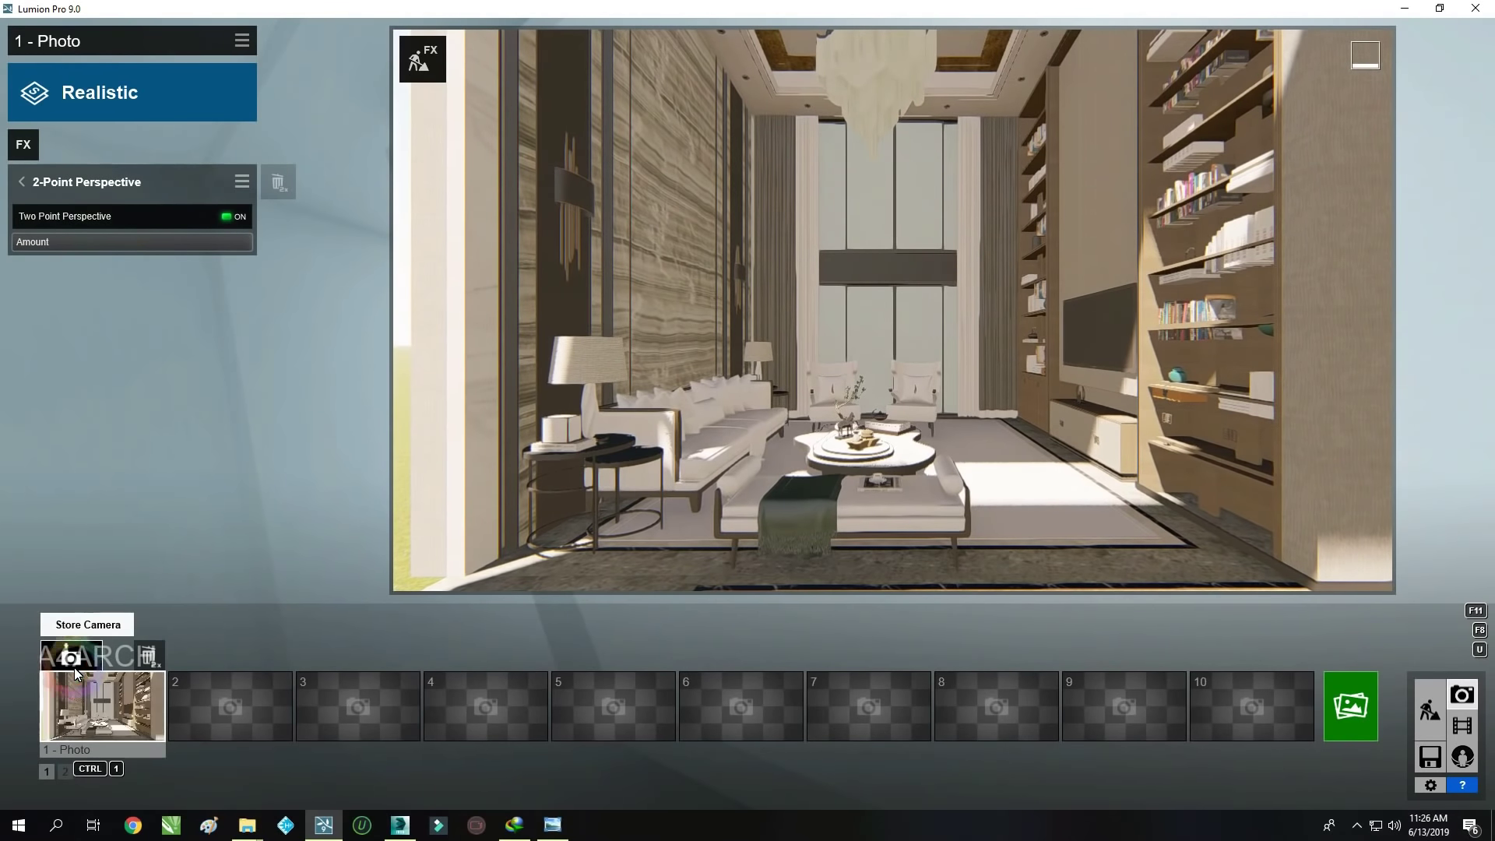
left_click(1425, 710)
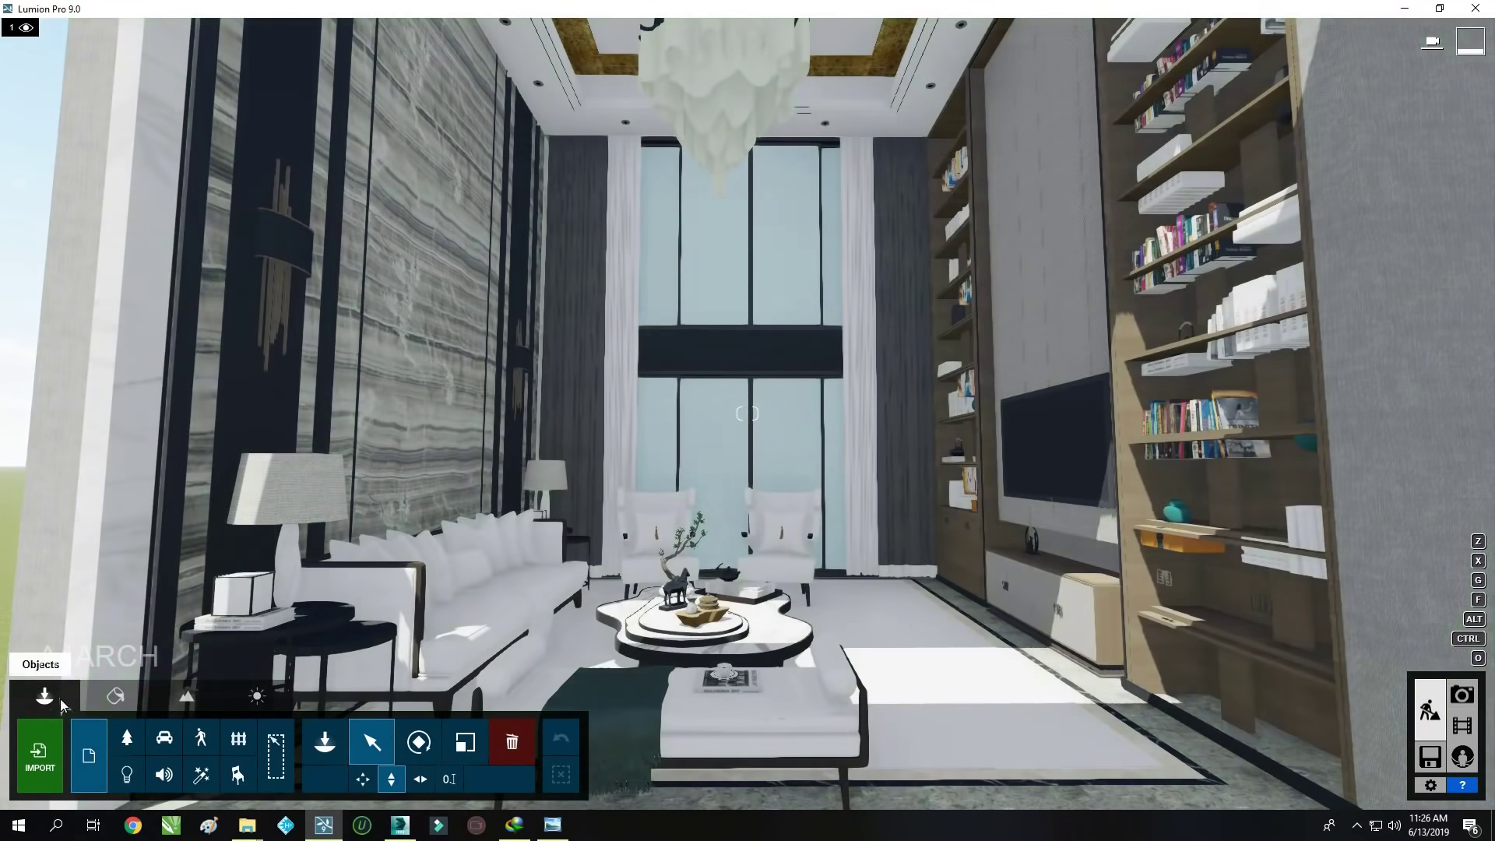
Apply Indoor Interior Glass 001 to the windows
left_click(583, 497)
left_click(108, 278)
left_click(60, 470)
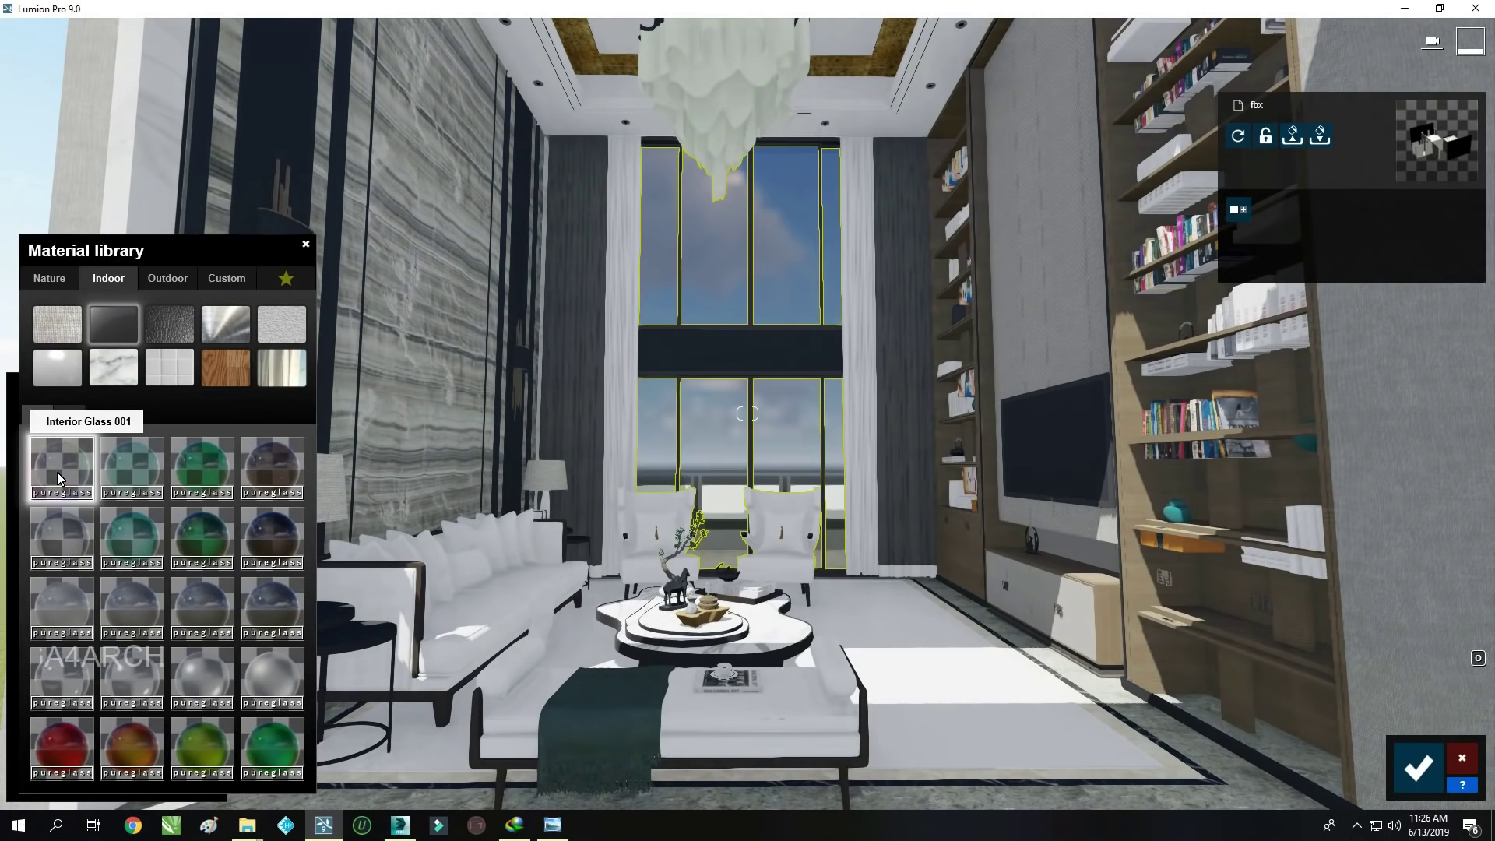
Give the wall outside the windows a Custom Standard material with a city-view image
key("w")
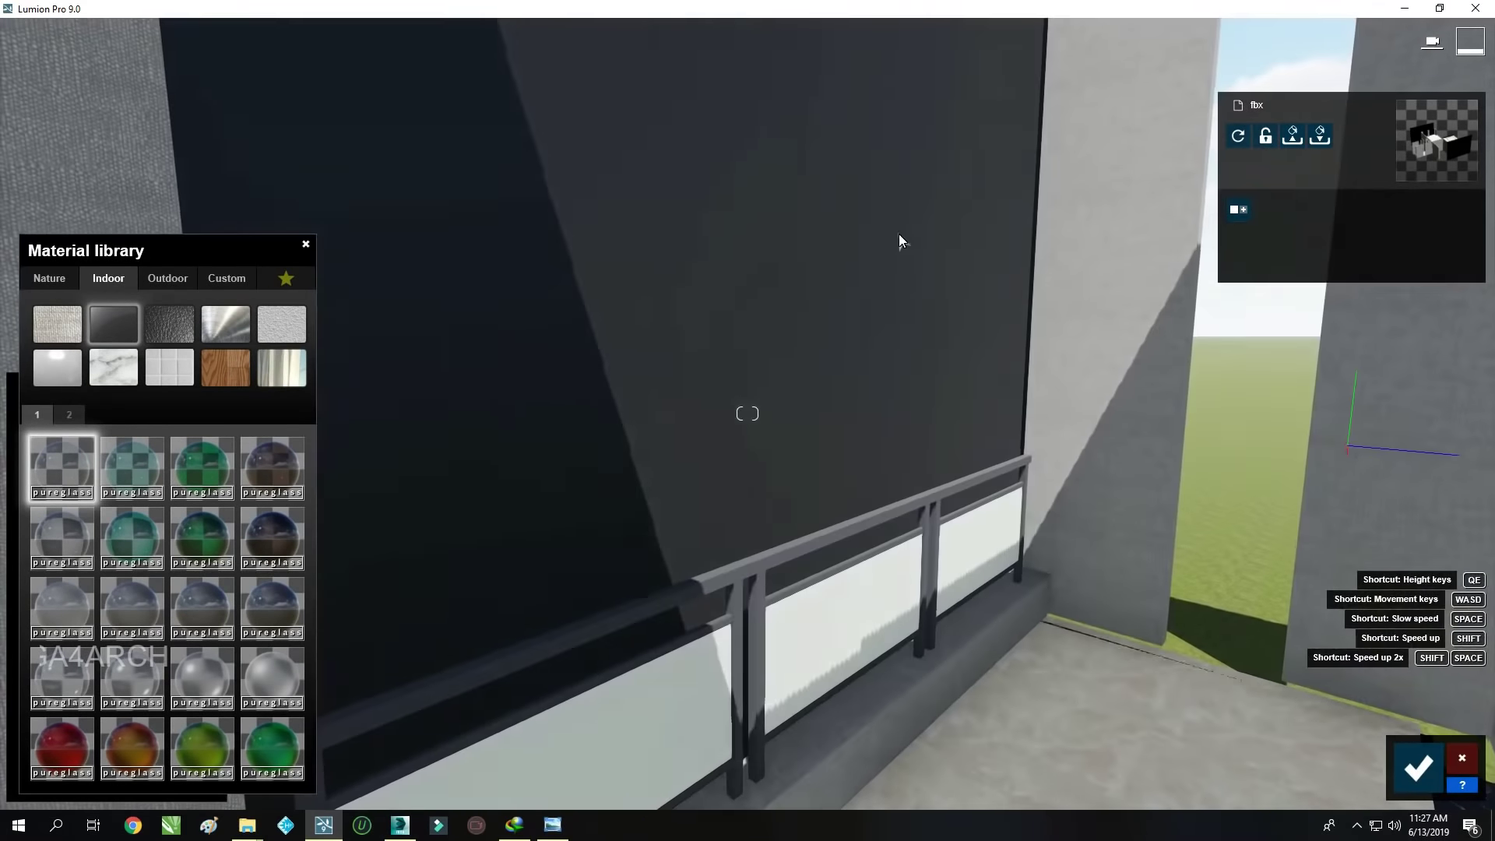
left_click(853, 370)
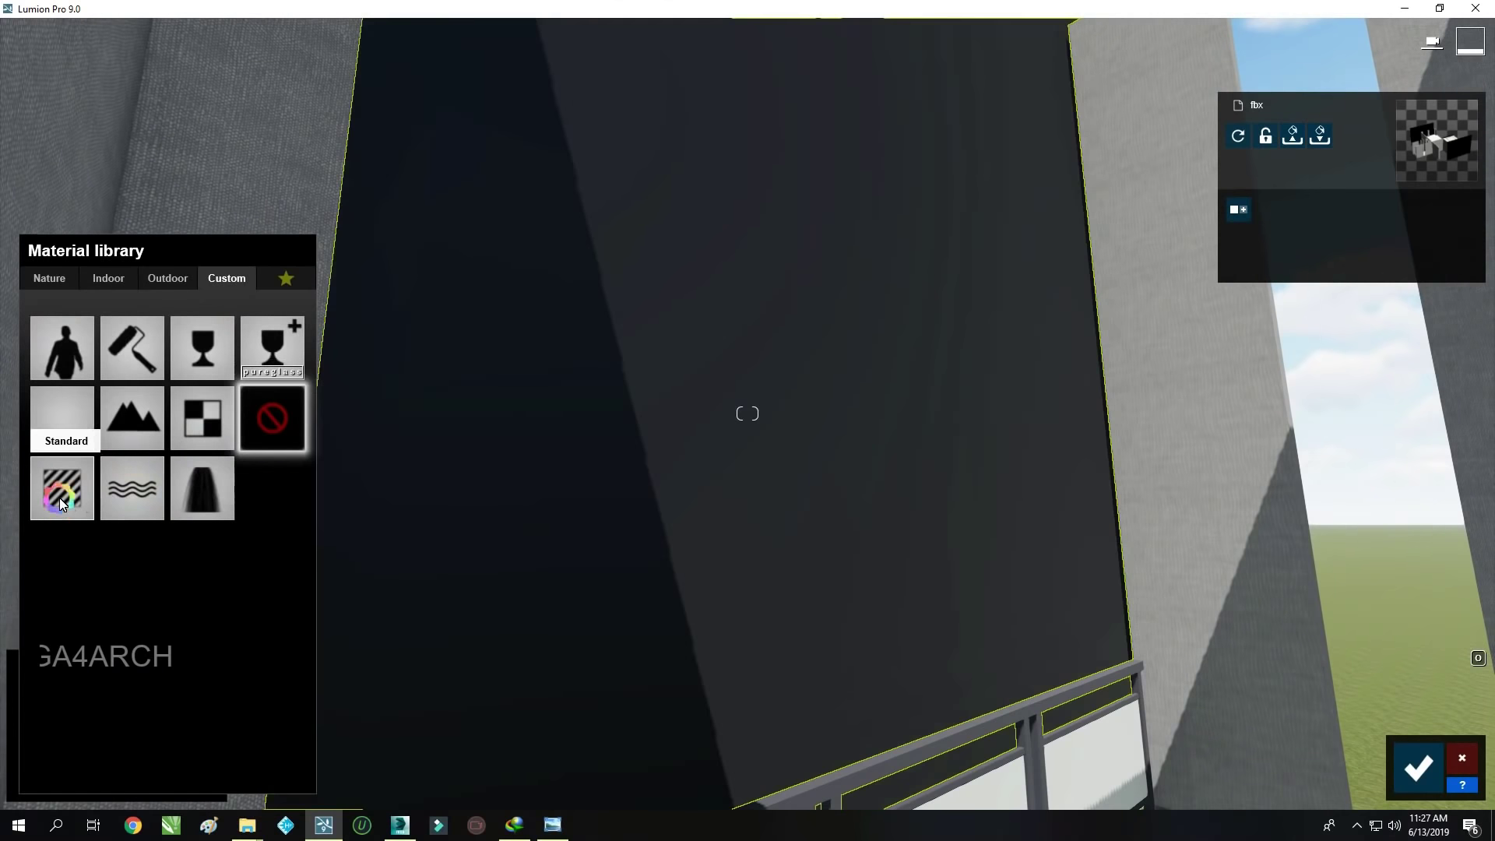
left_click(153, 470)
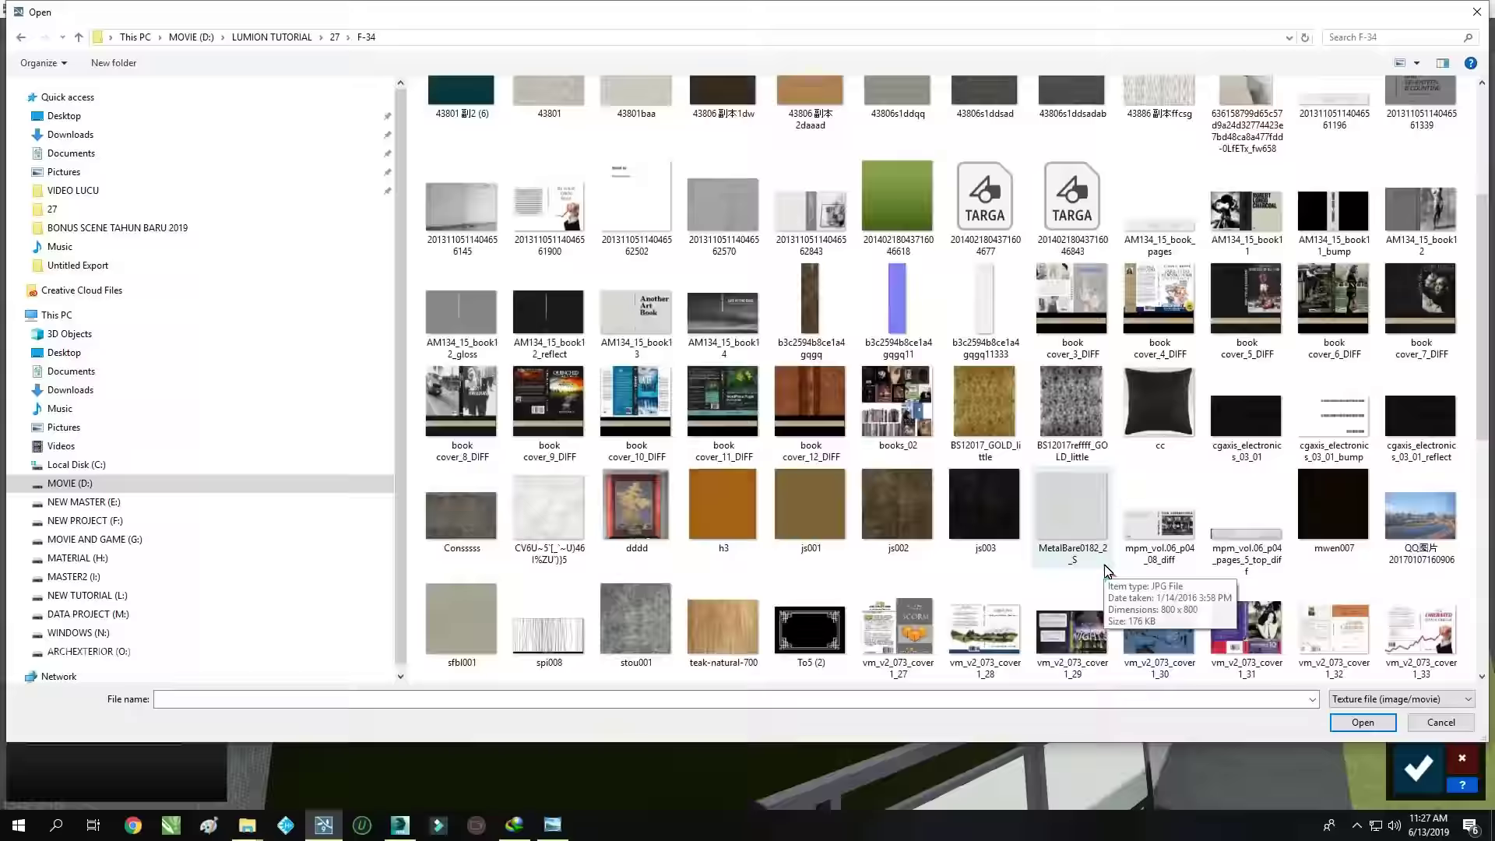
scroll(1107, 569, "down", 5)
scroll(1314, 601, "up", 3)
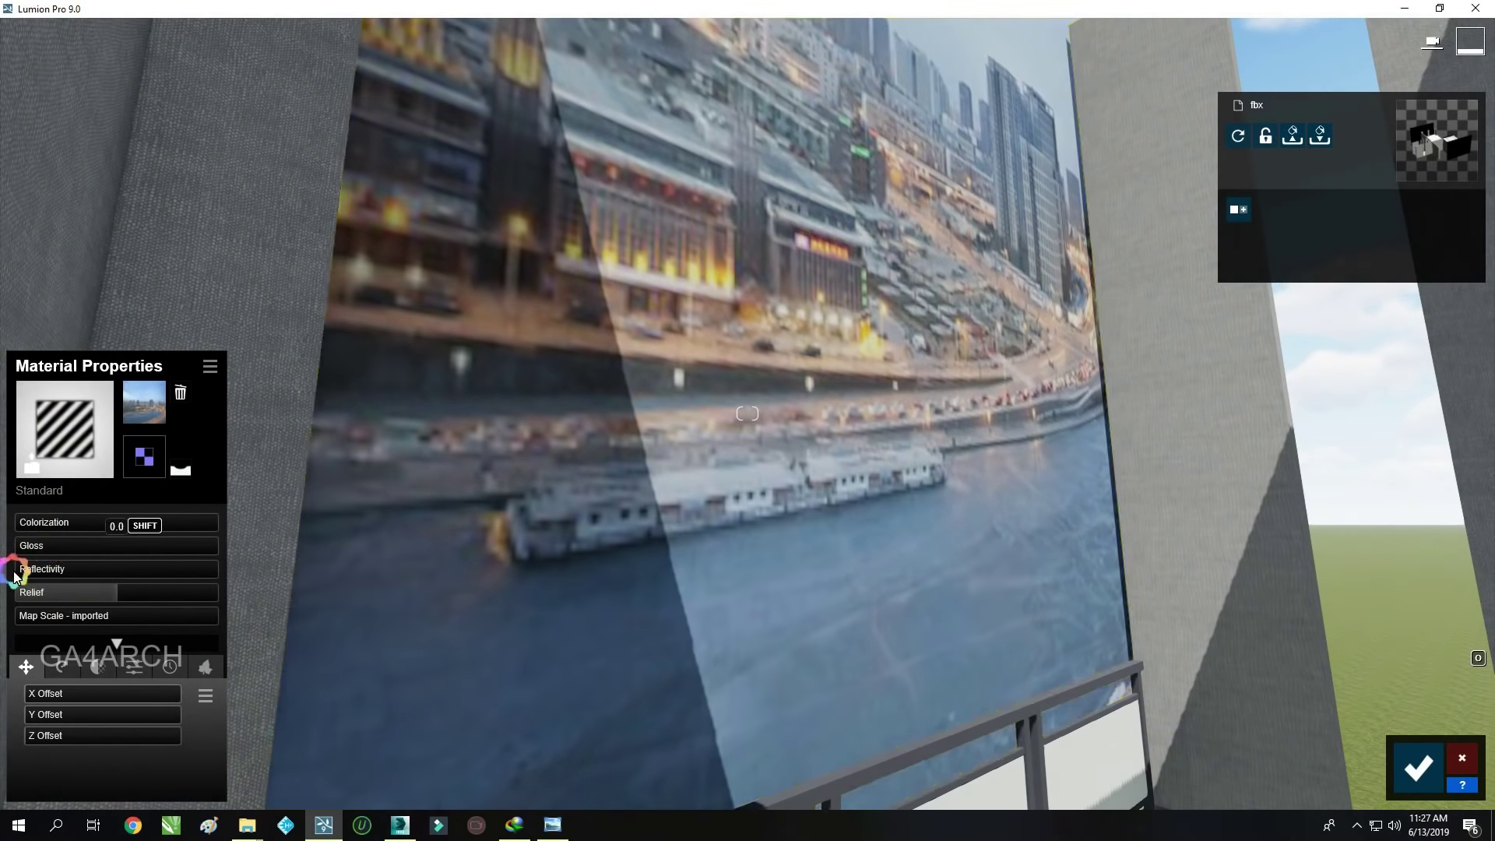
Scale the city image to about 10 and adjust its X/Y offset on the backdrop wall
right_click_drag(754, 586, 755, 582)
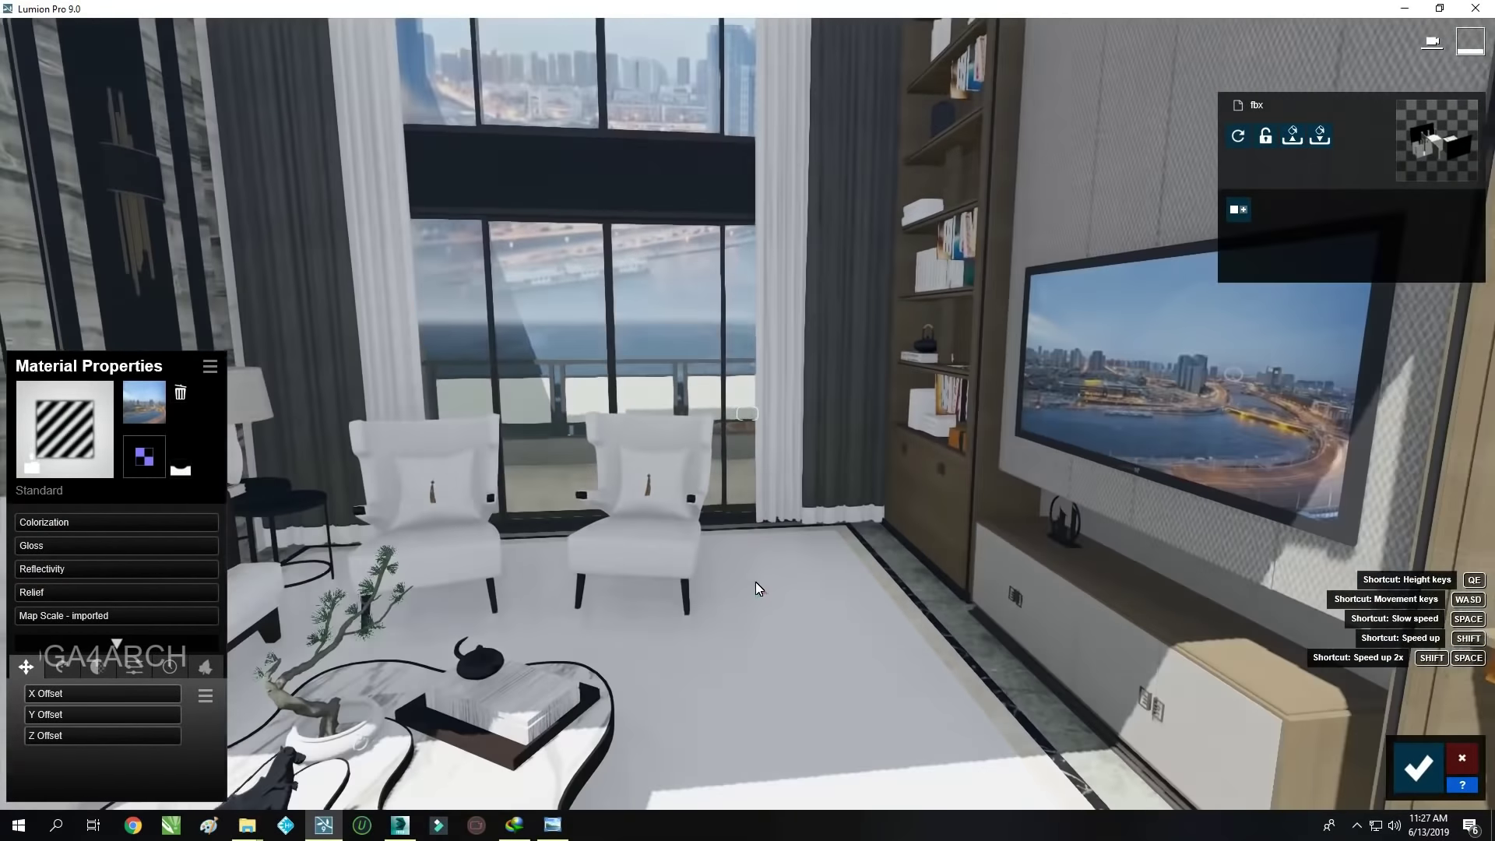
key("s")
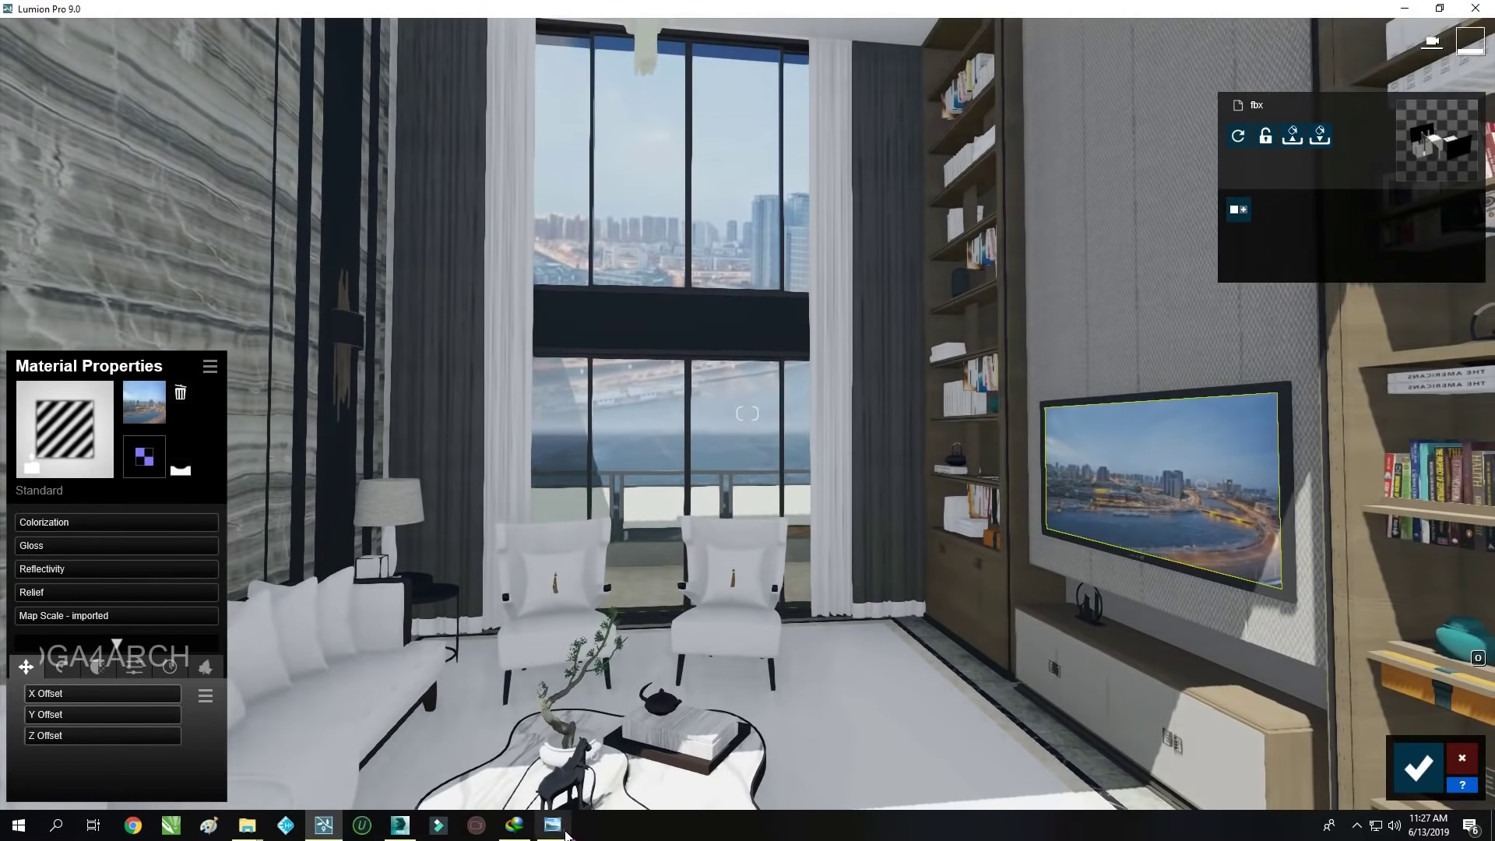
left_click(553, 825)
key("w")
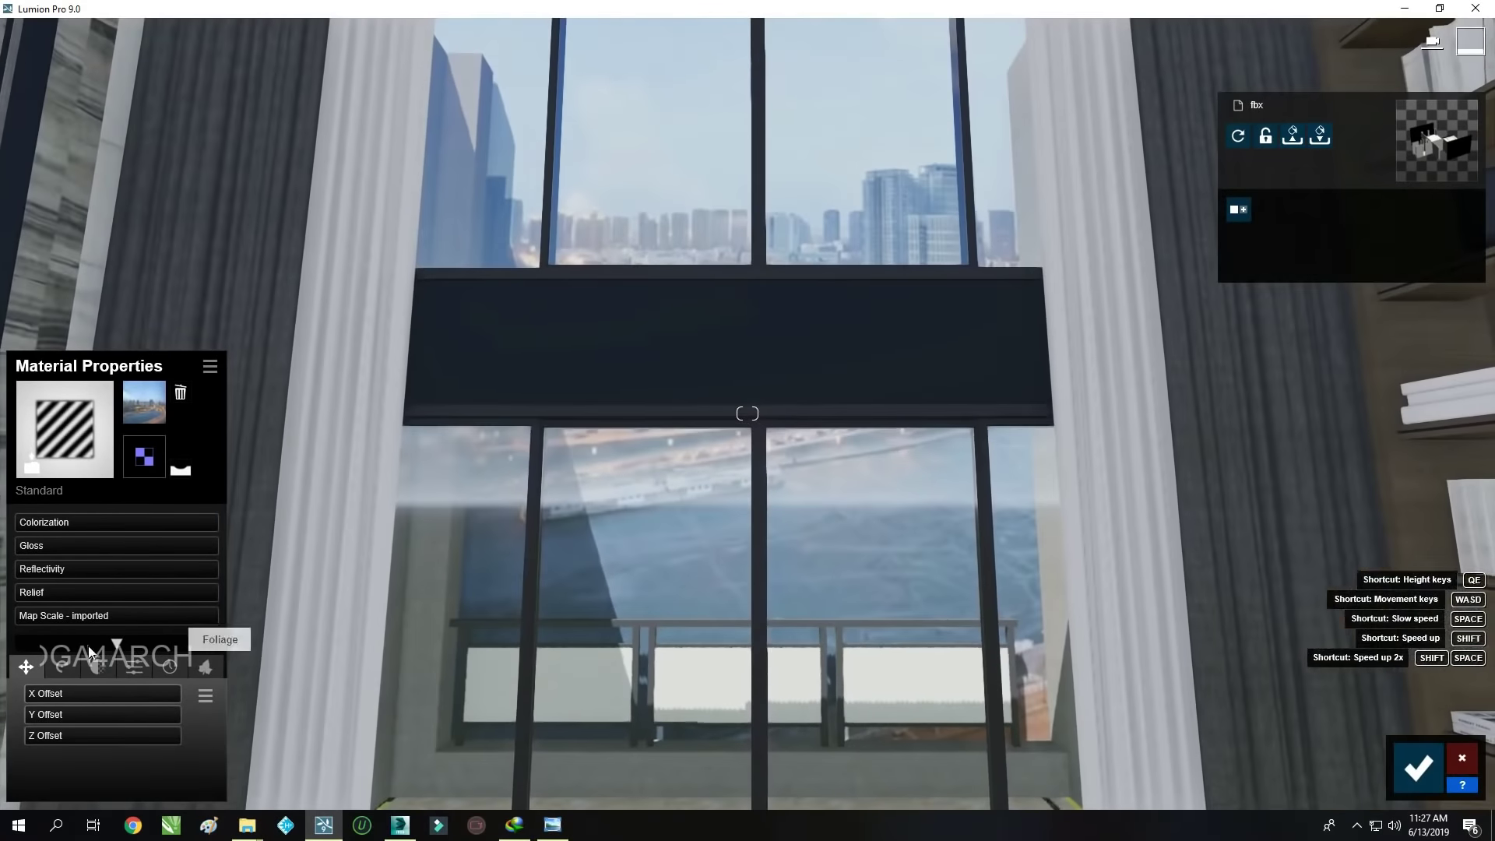
left_click_drag(78, 615, 78, 615)
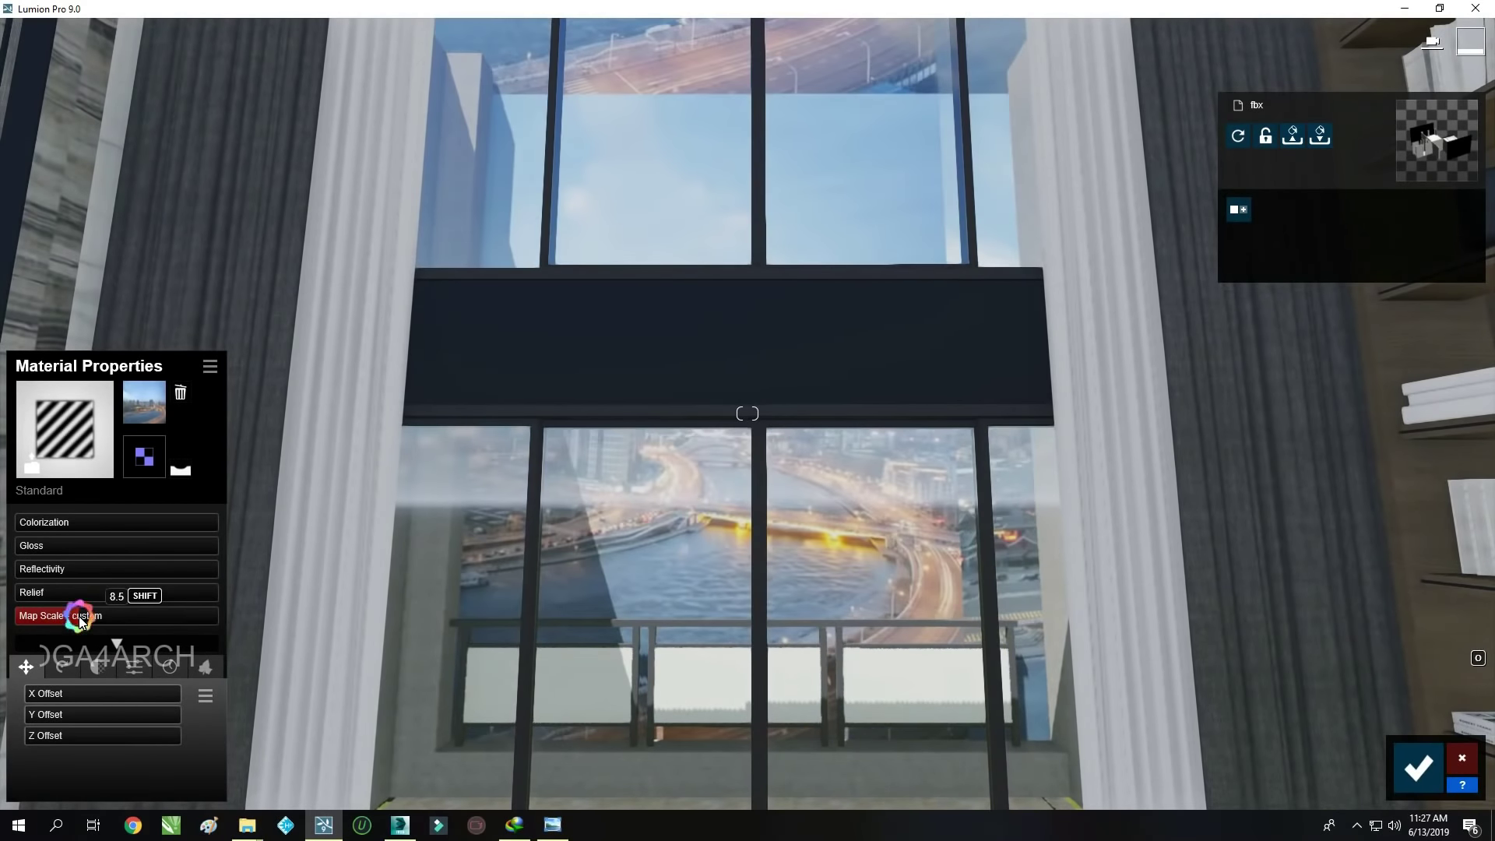
left_click_drag(78, 615, 79, 617)
left_click_drag(93, 694, 94, 693)
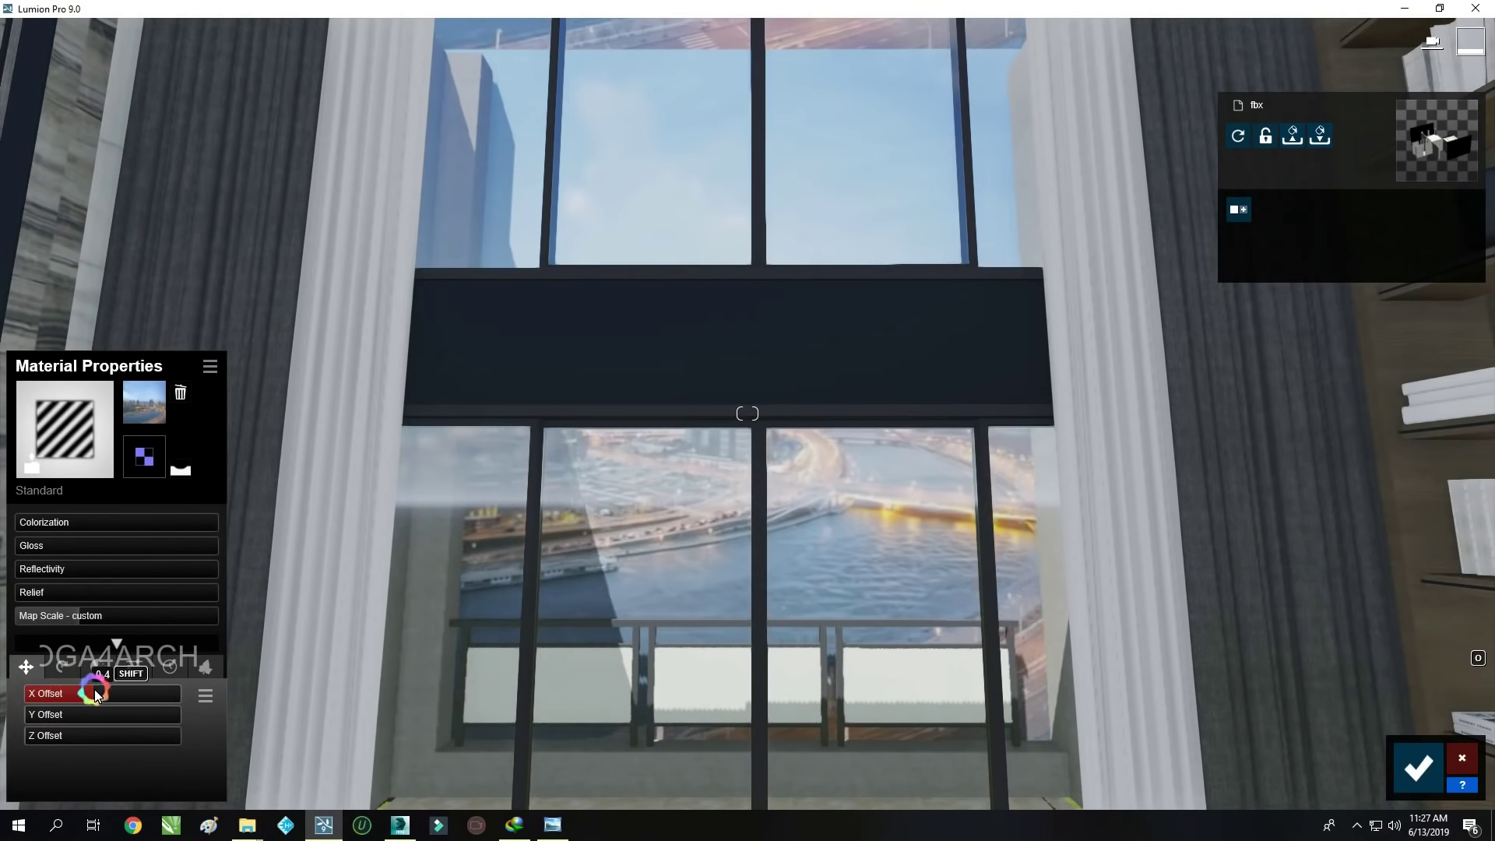
key("s")
left_click_drag(77, 616, 346, 629)
left_click_drag(38, 713, 41, 718)
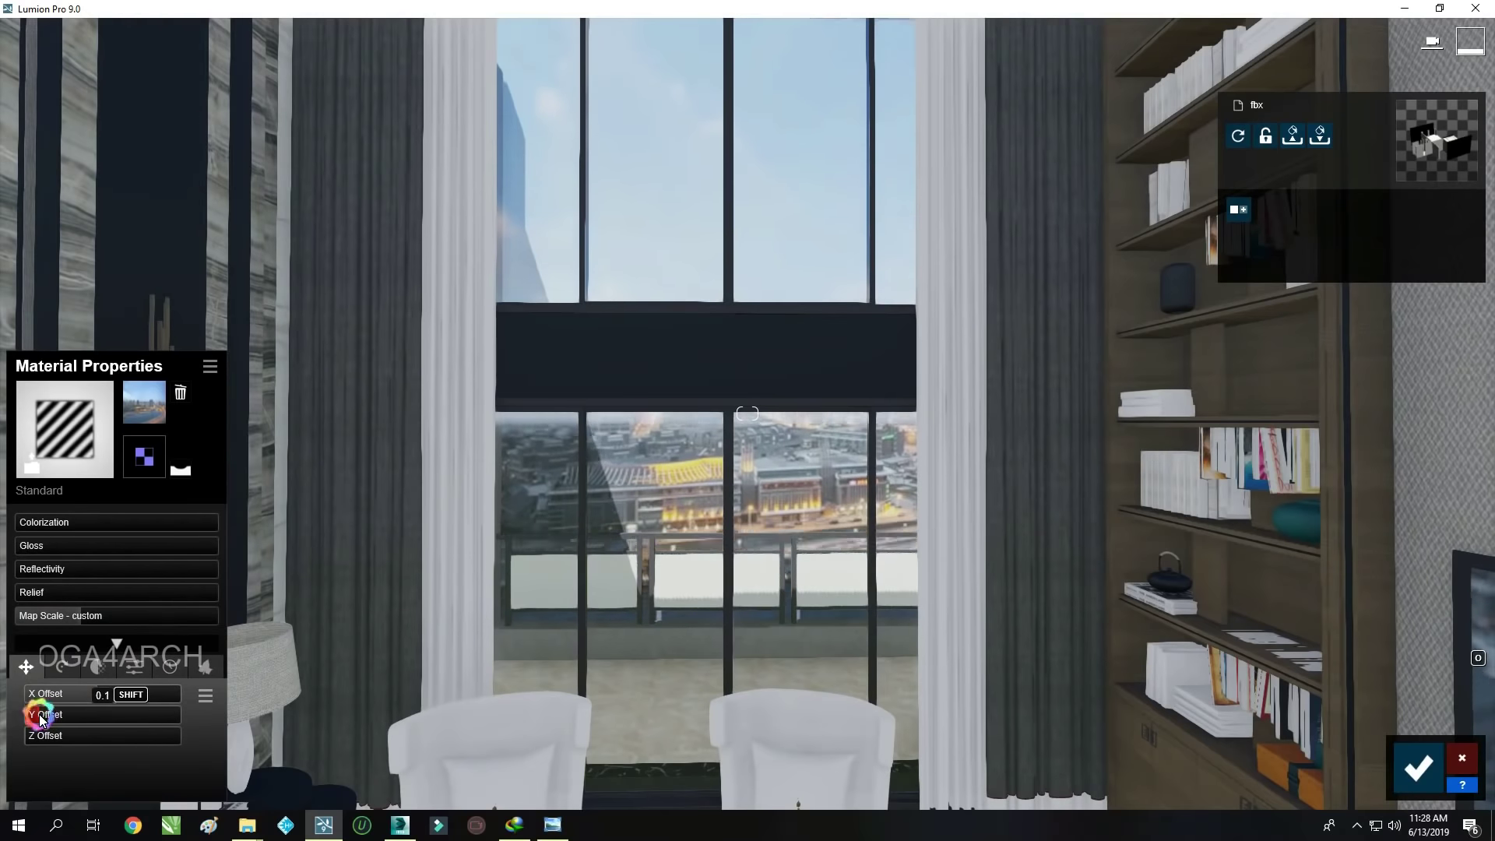
left_click(1418, 769)
Preview the shot, then enlarge the city backdrop map scale to 13.2178
left_click(1463, 694)
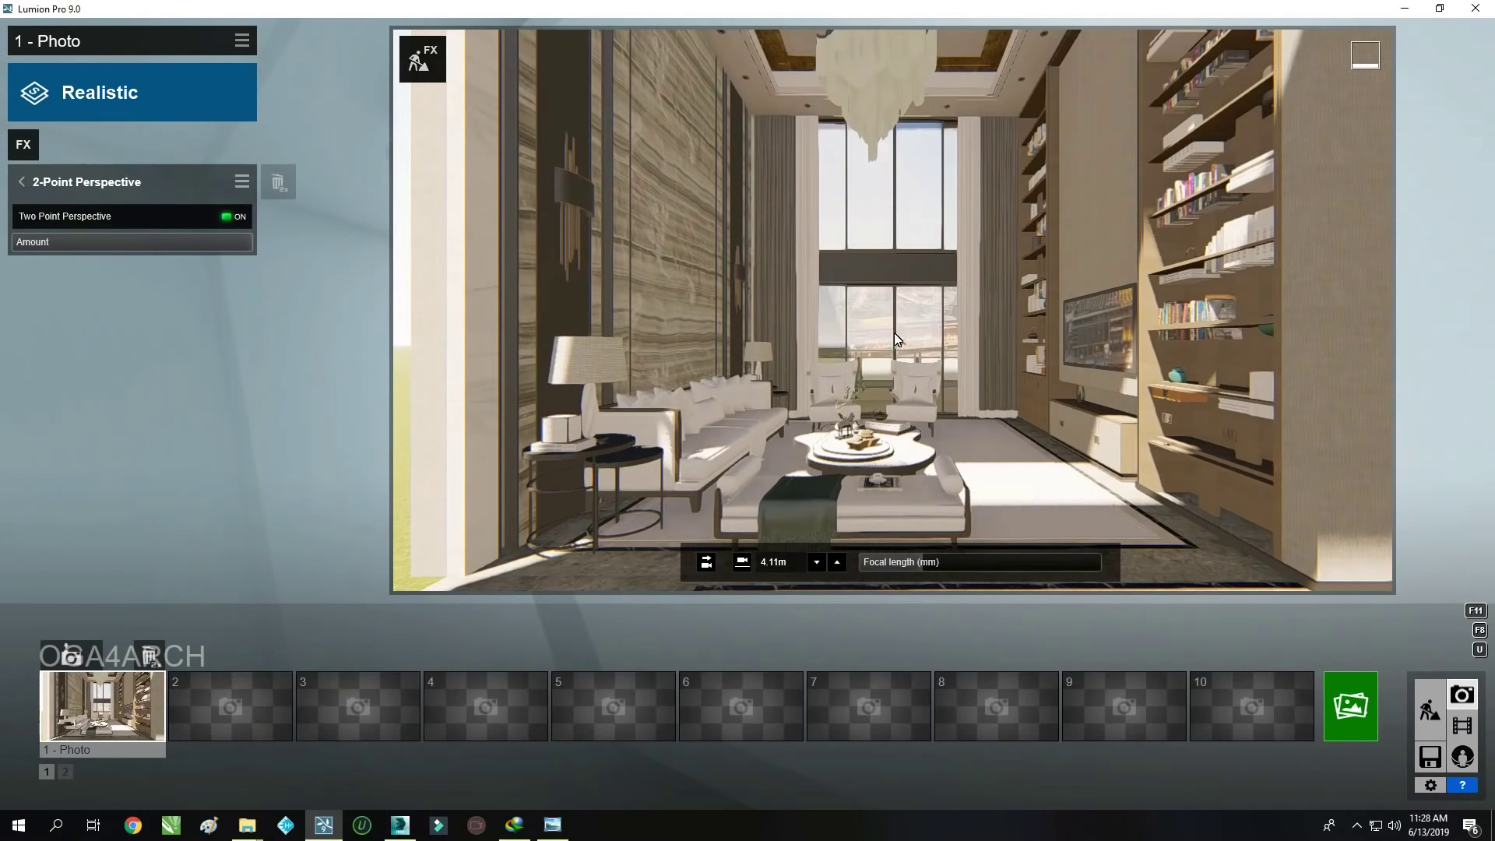
left_click(1430, 709)
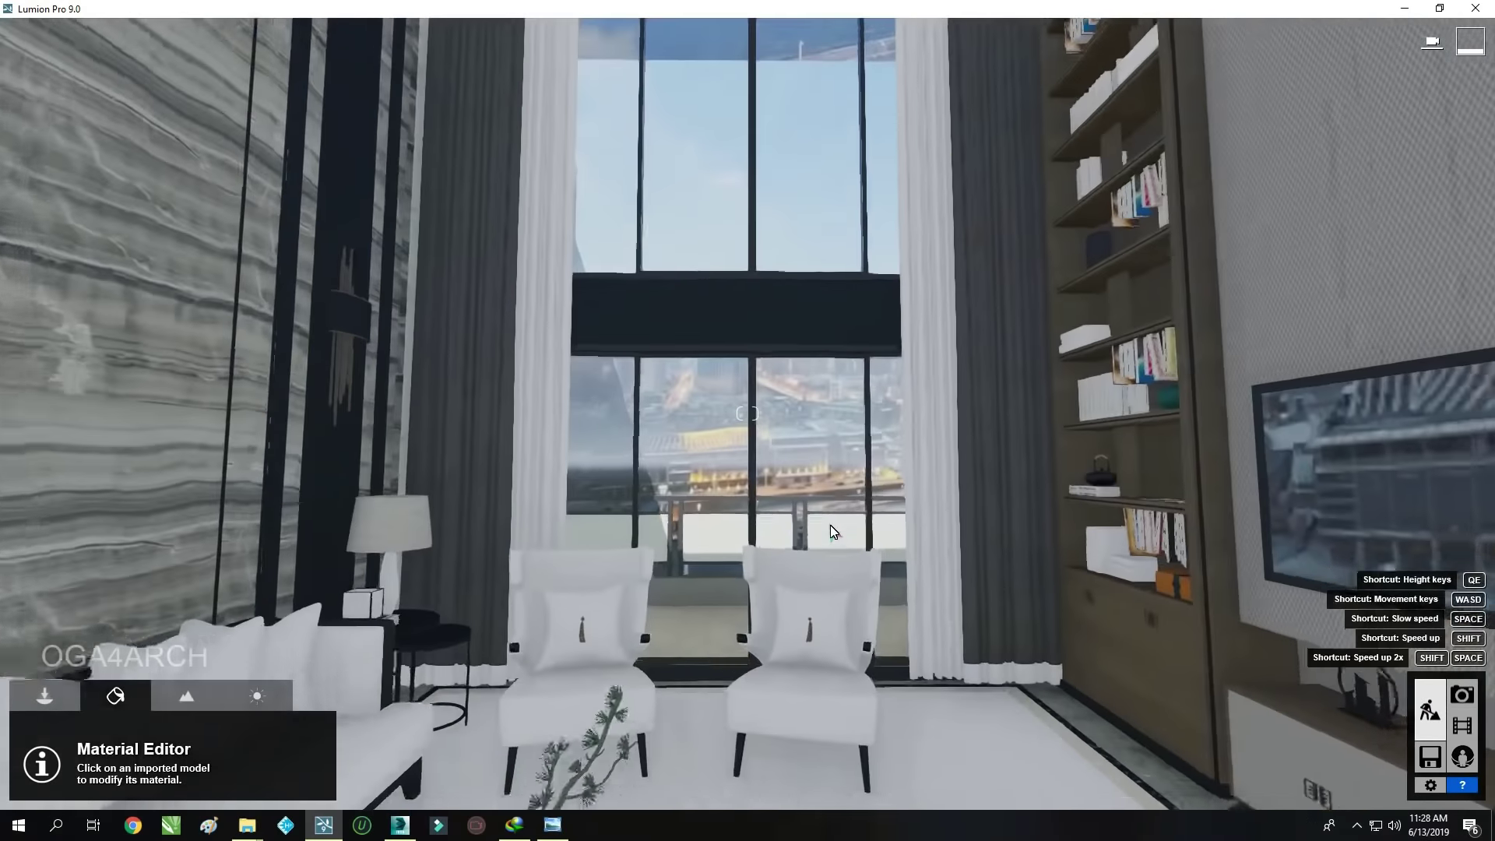
scroll(833, 520, "up", 5)
left_click(839, 516)
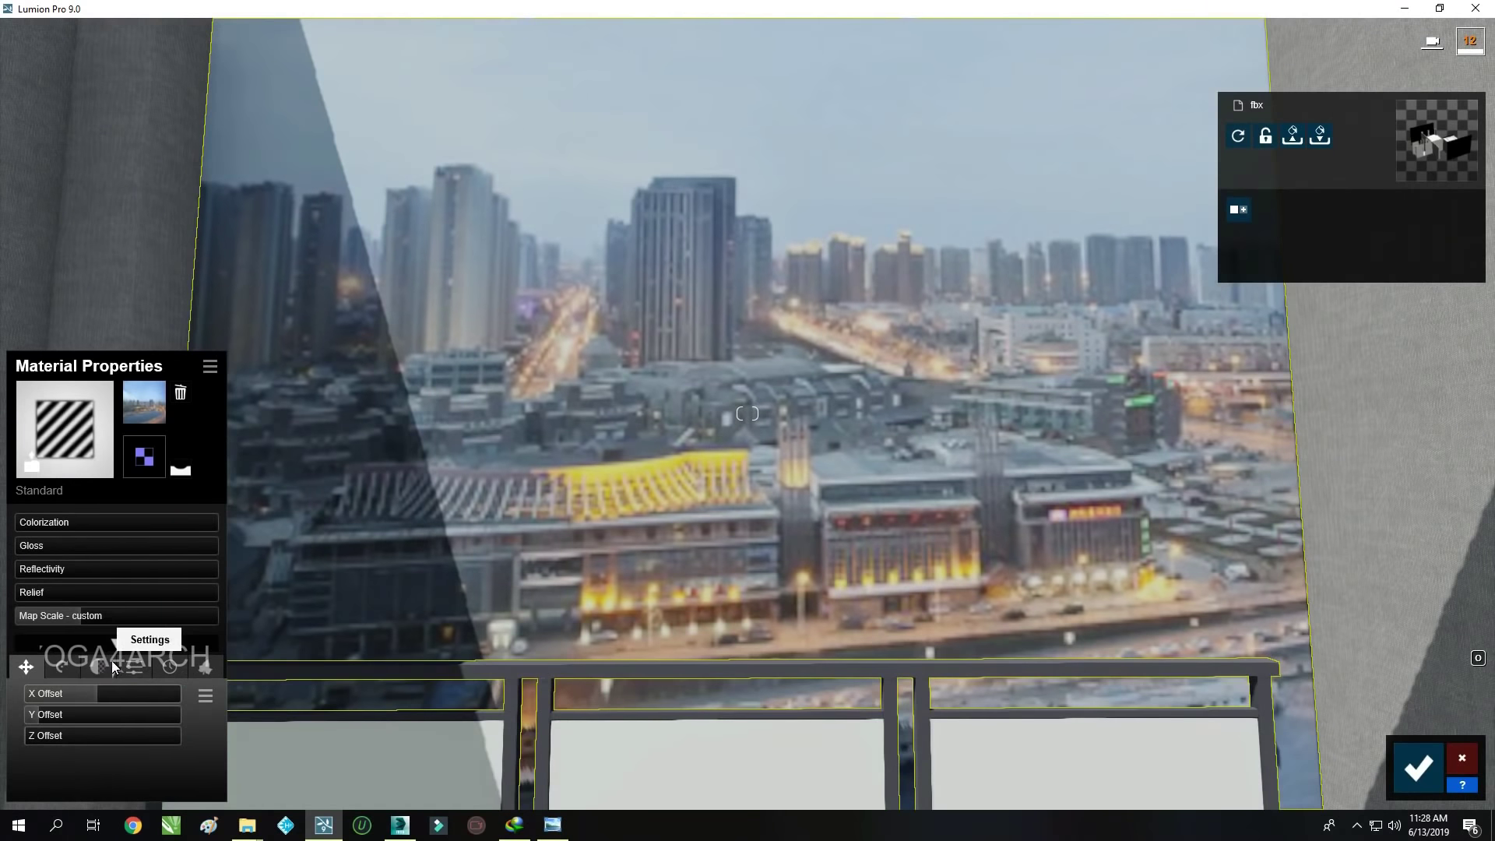
scroll(358, 740, "down", 5)
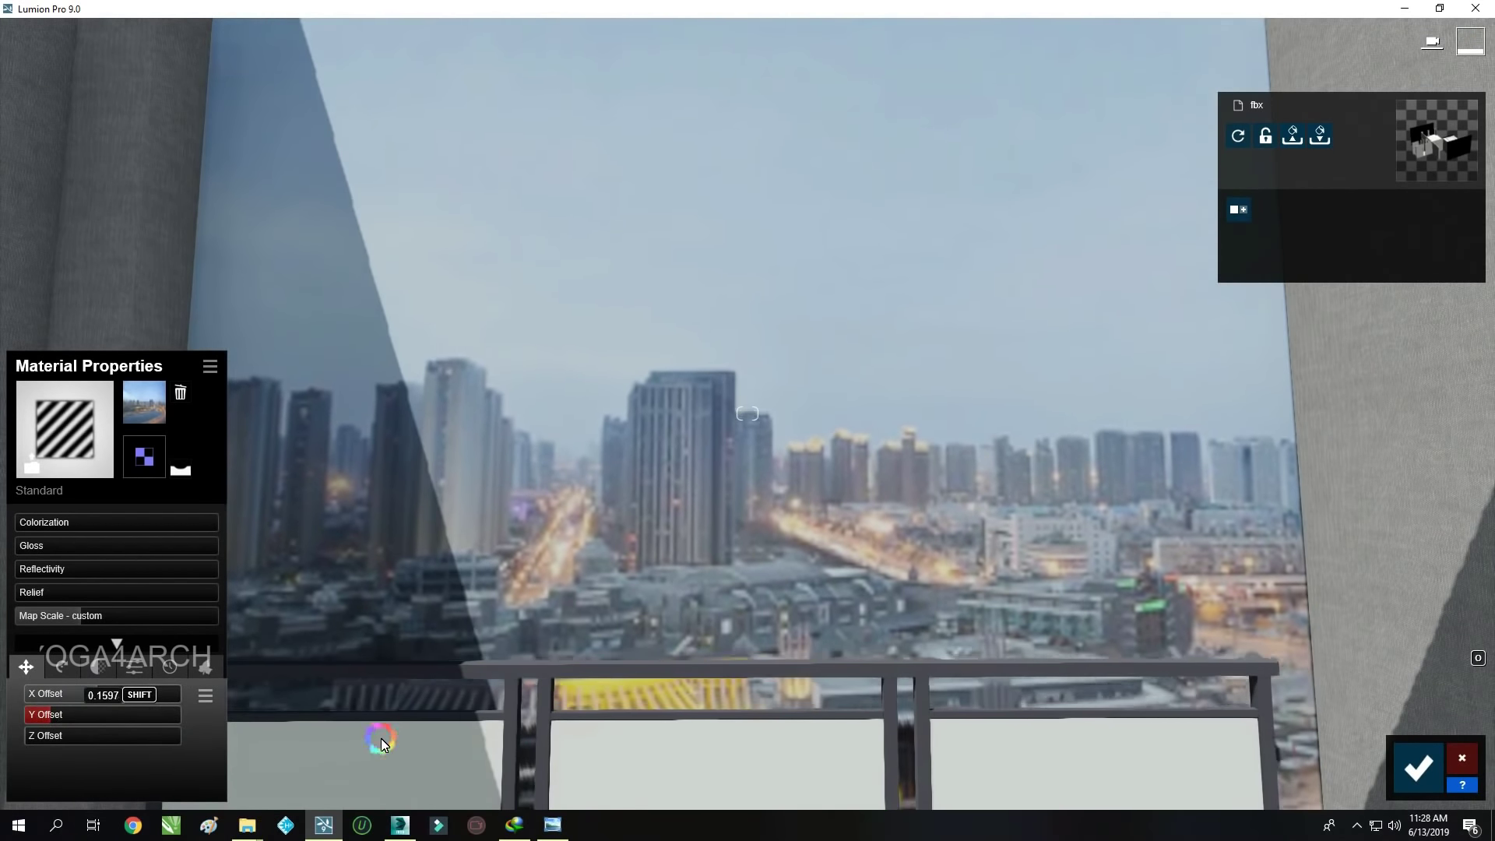
scroll(866, 509, "down", 3)
scroll(891, 493, "up", 3)
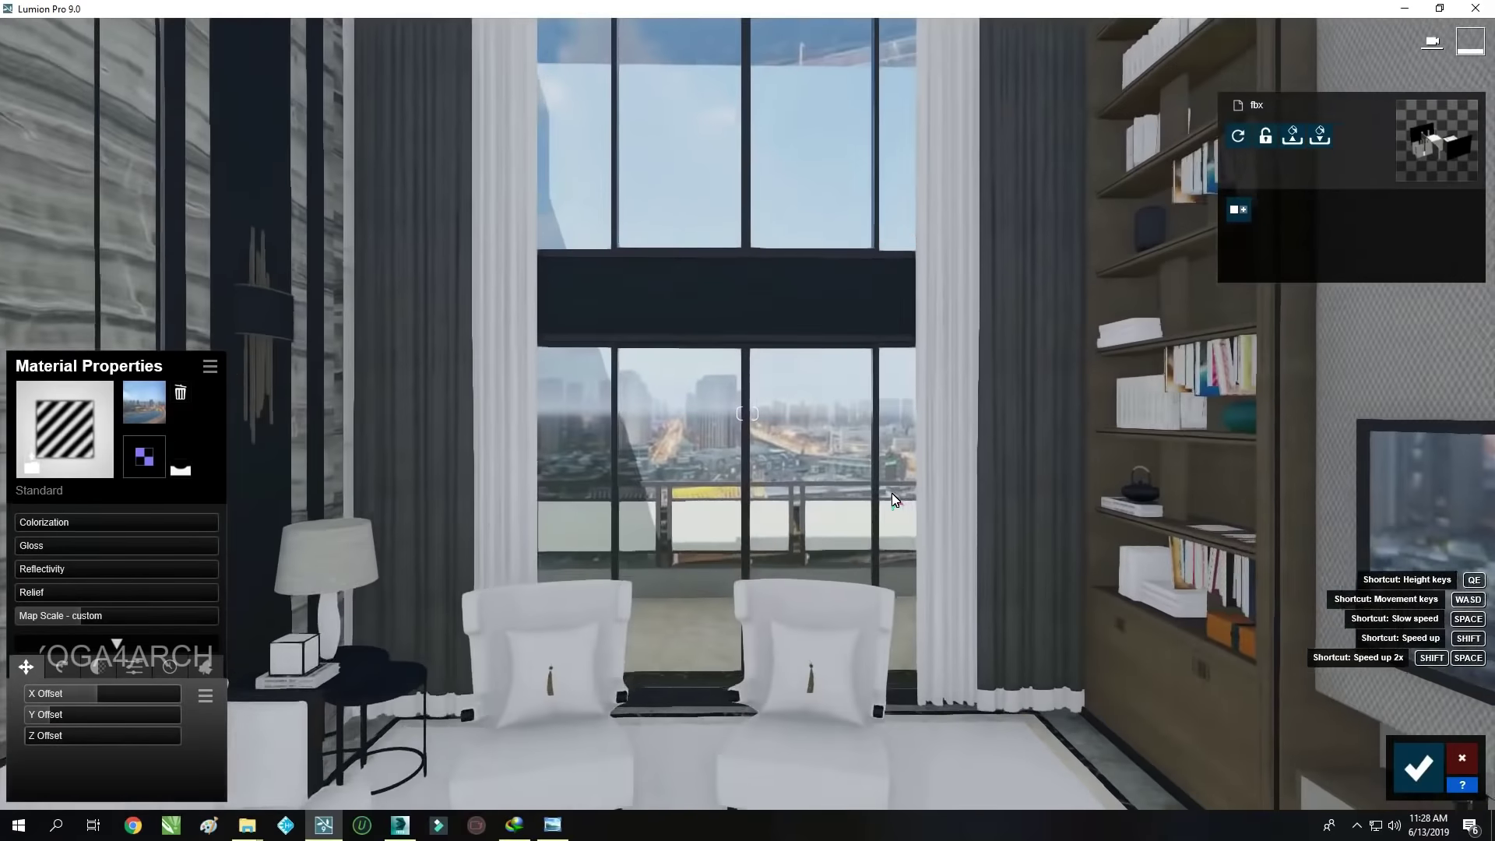
left_click_drag(106, 618, 500, 656)
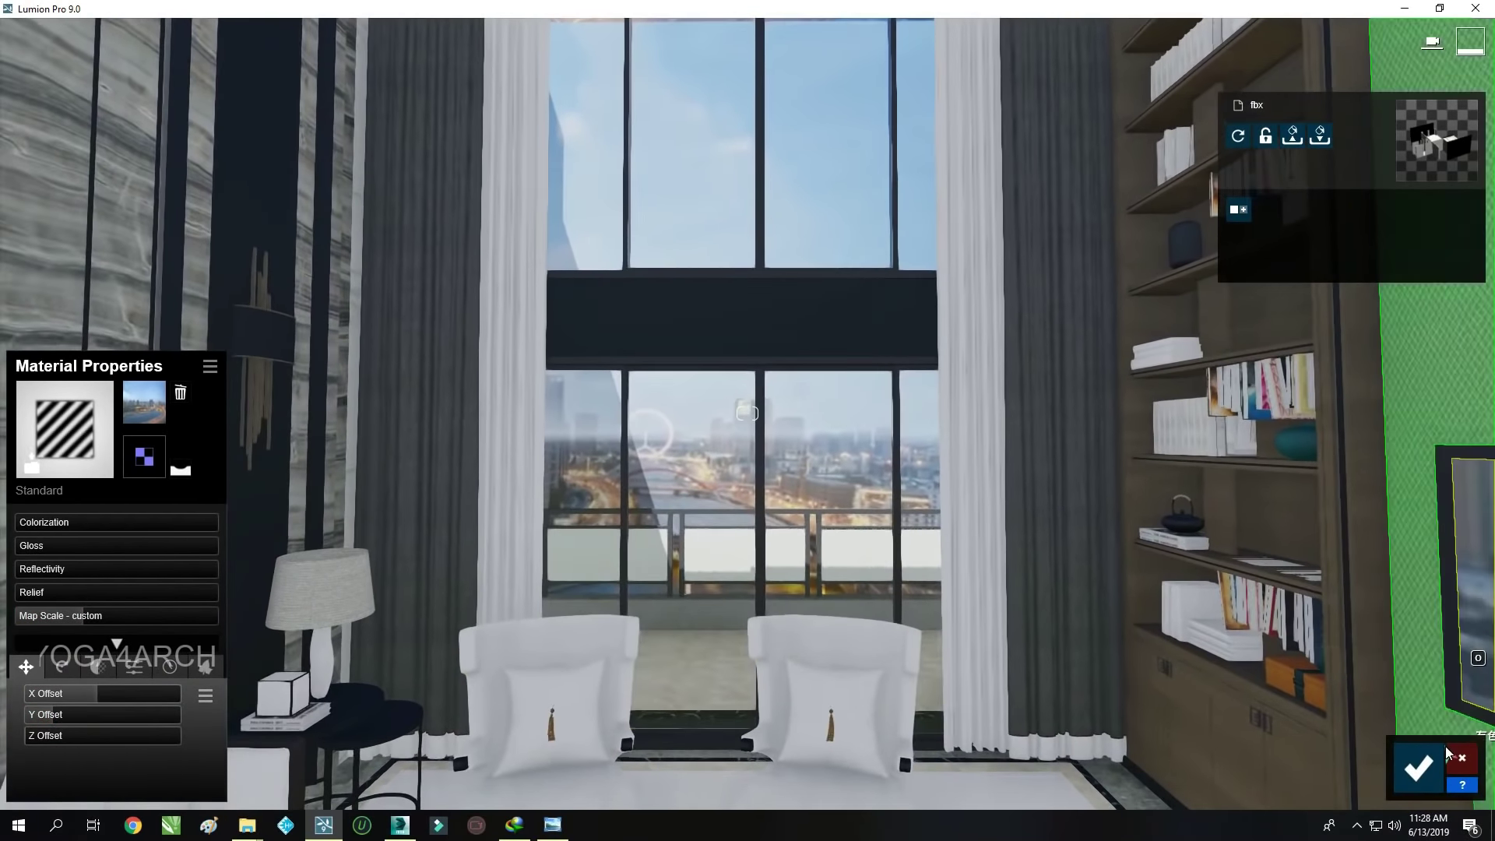
left_click(1417, 769)
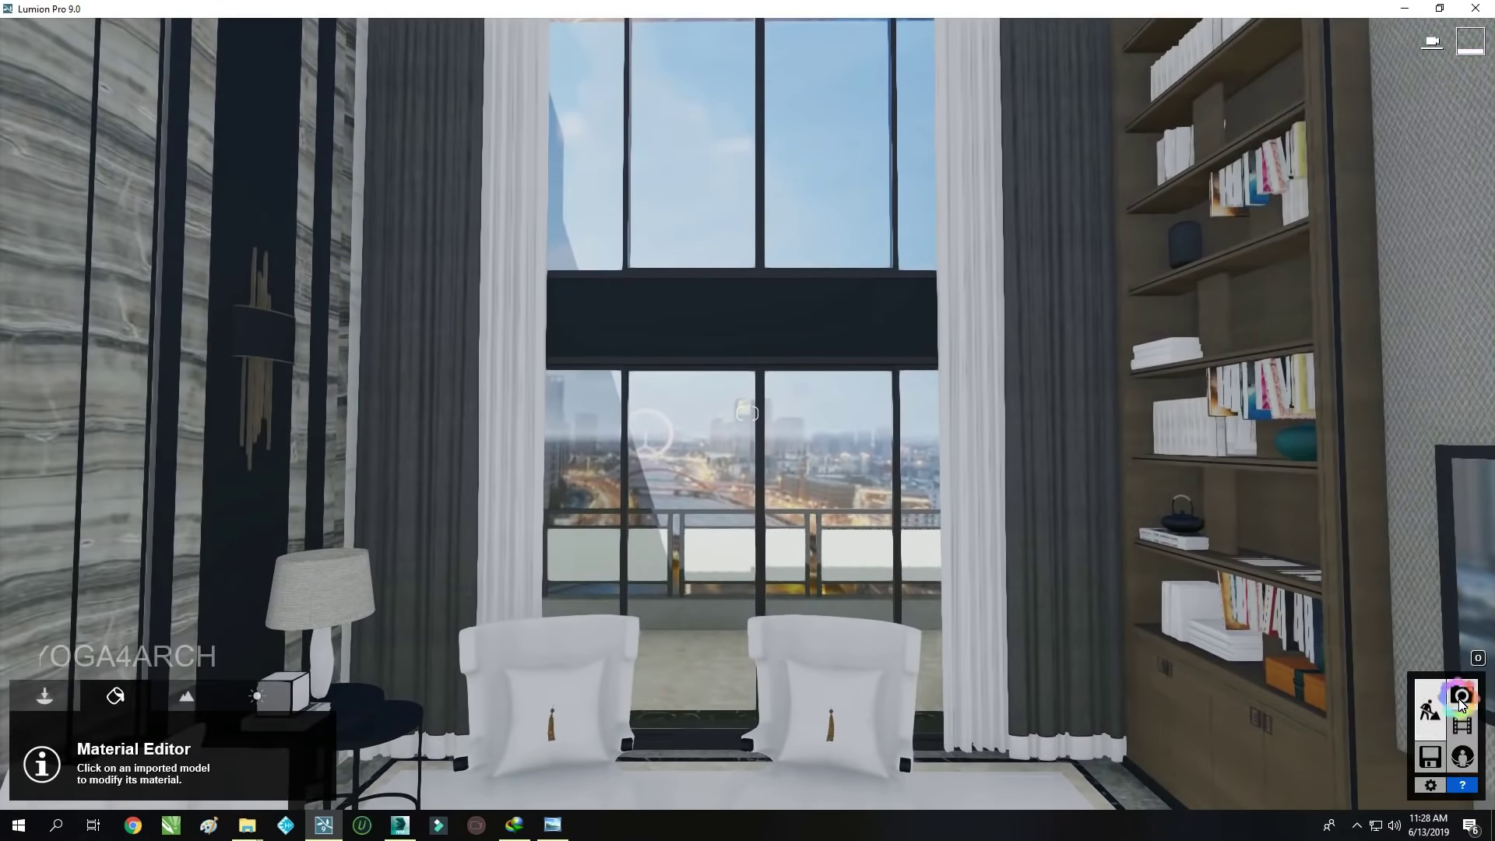
Check photo 1's camera view and rescale the city backdrop to 13.9050
left_click(1462, 695)
left_click(101, 705)
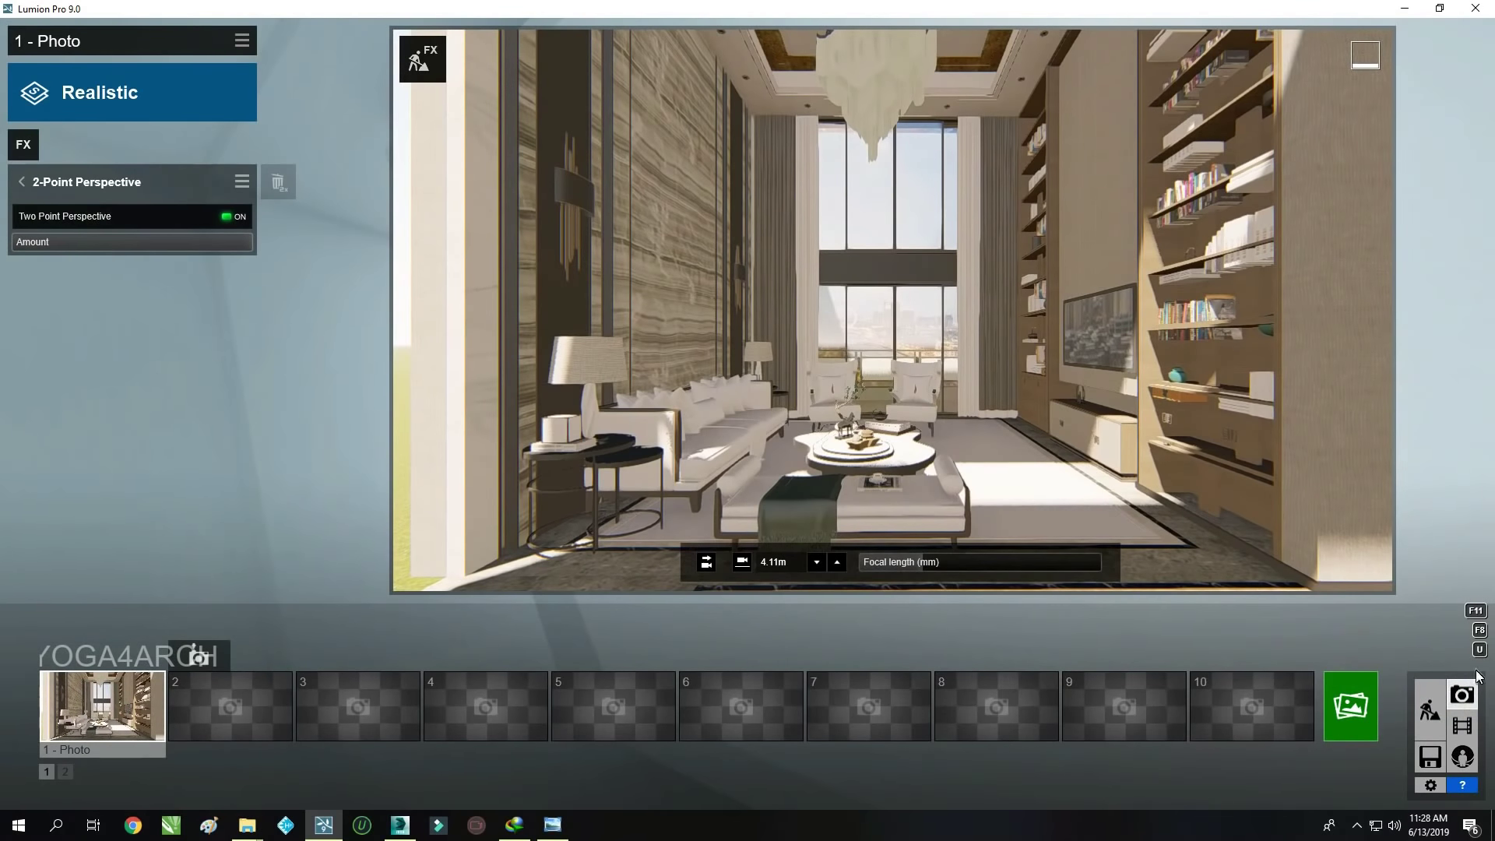
left_click(1430, 708)
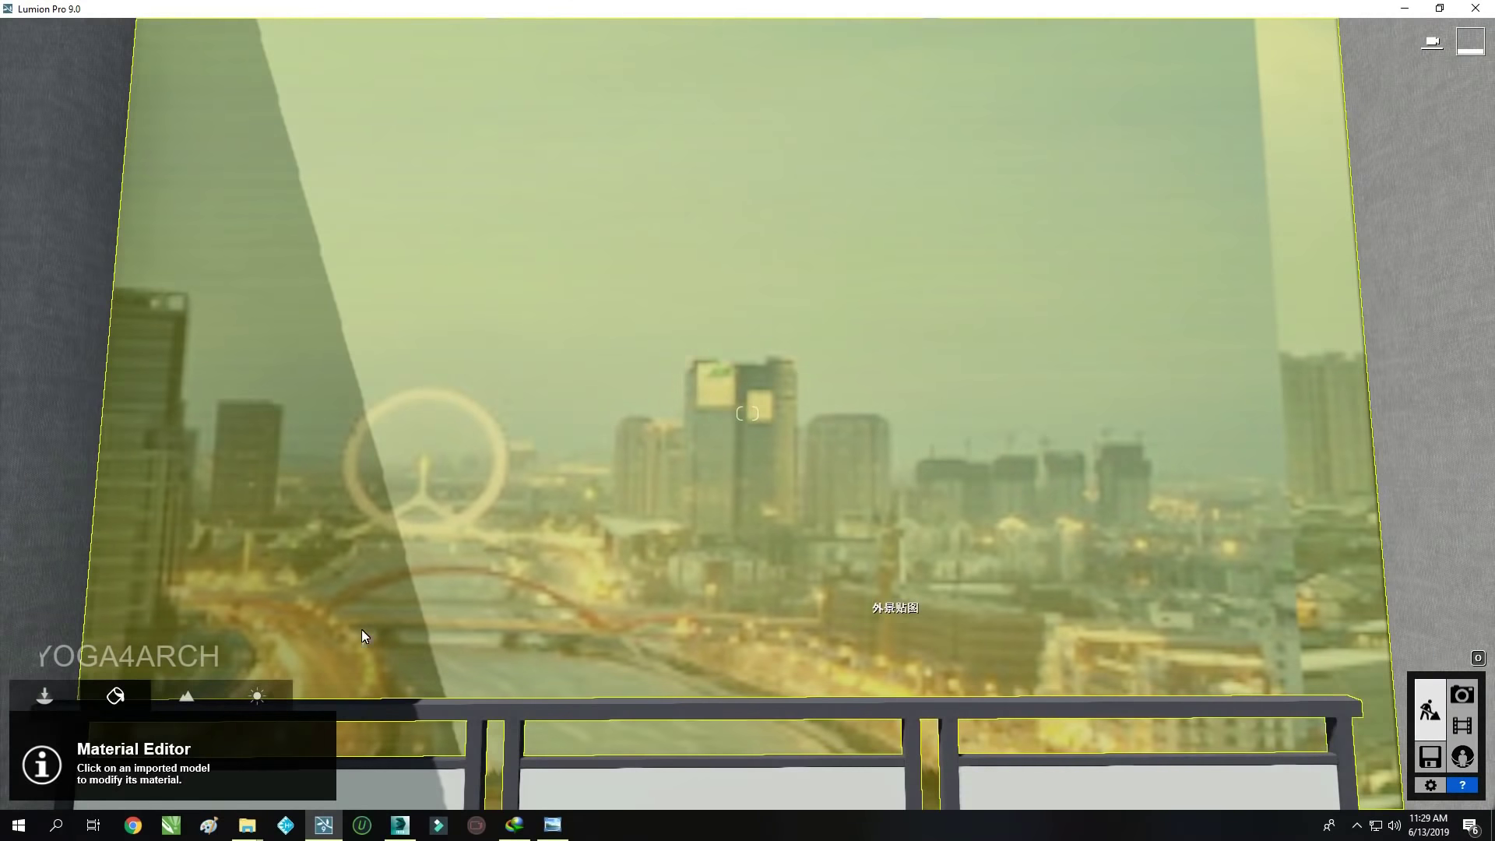
left_click(362, 630)
left_click_drag(97, 619, 381, 614)
scroll(584, 540, "down", 5)
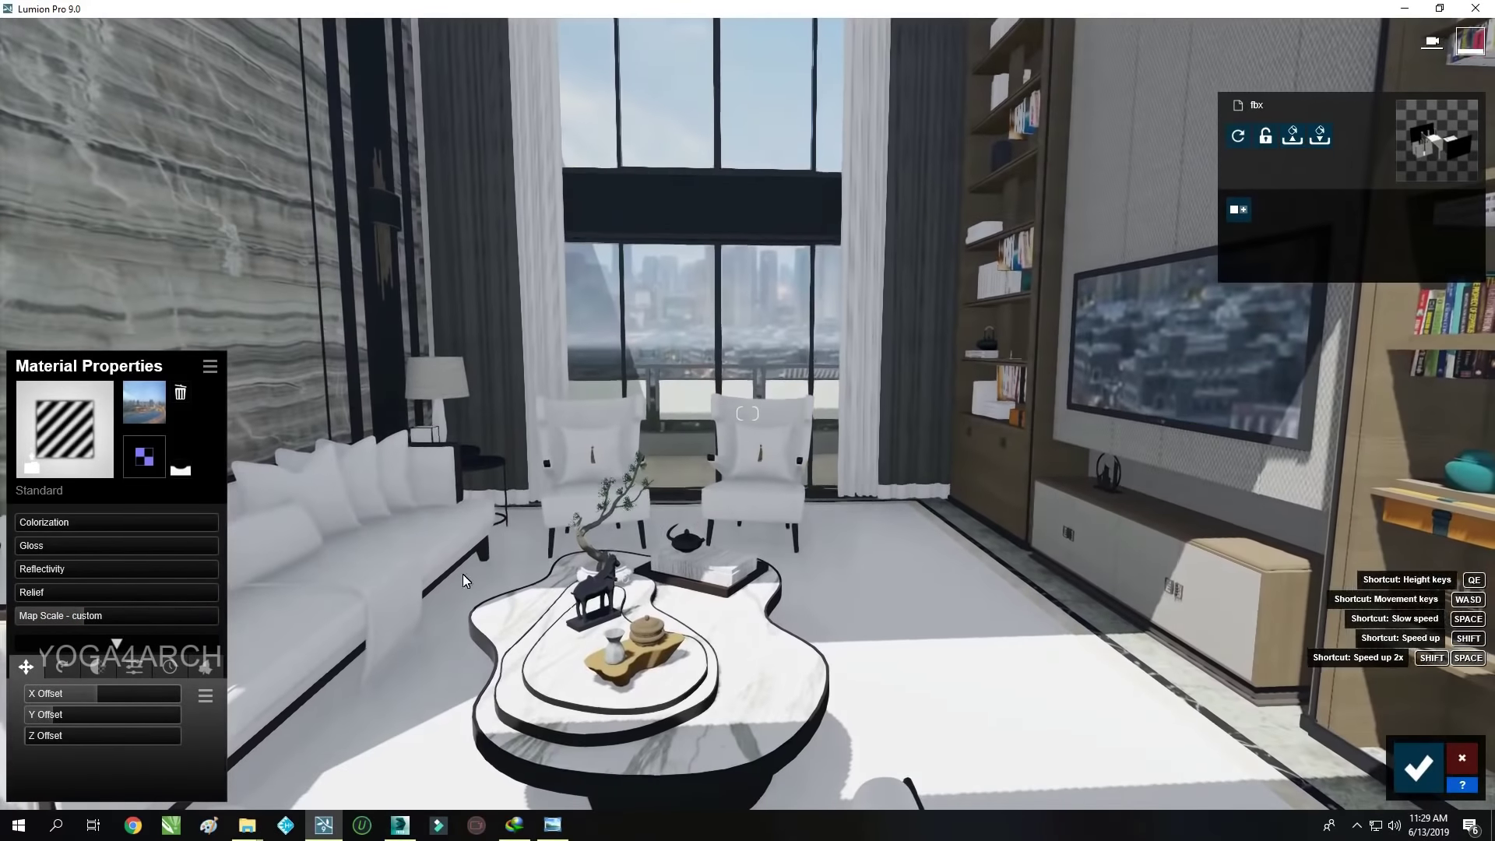
scroll(815, 388, "up", 3)
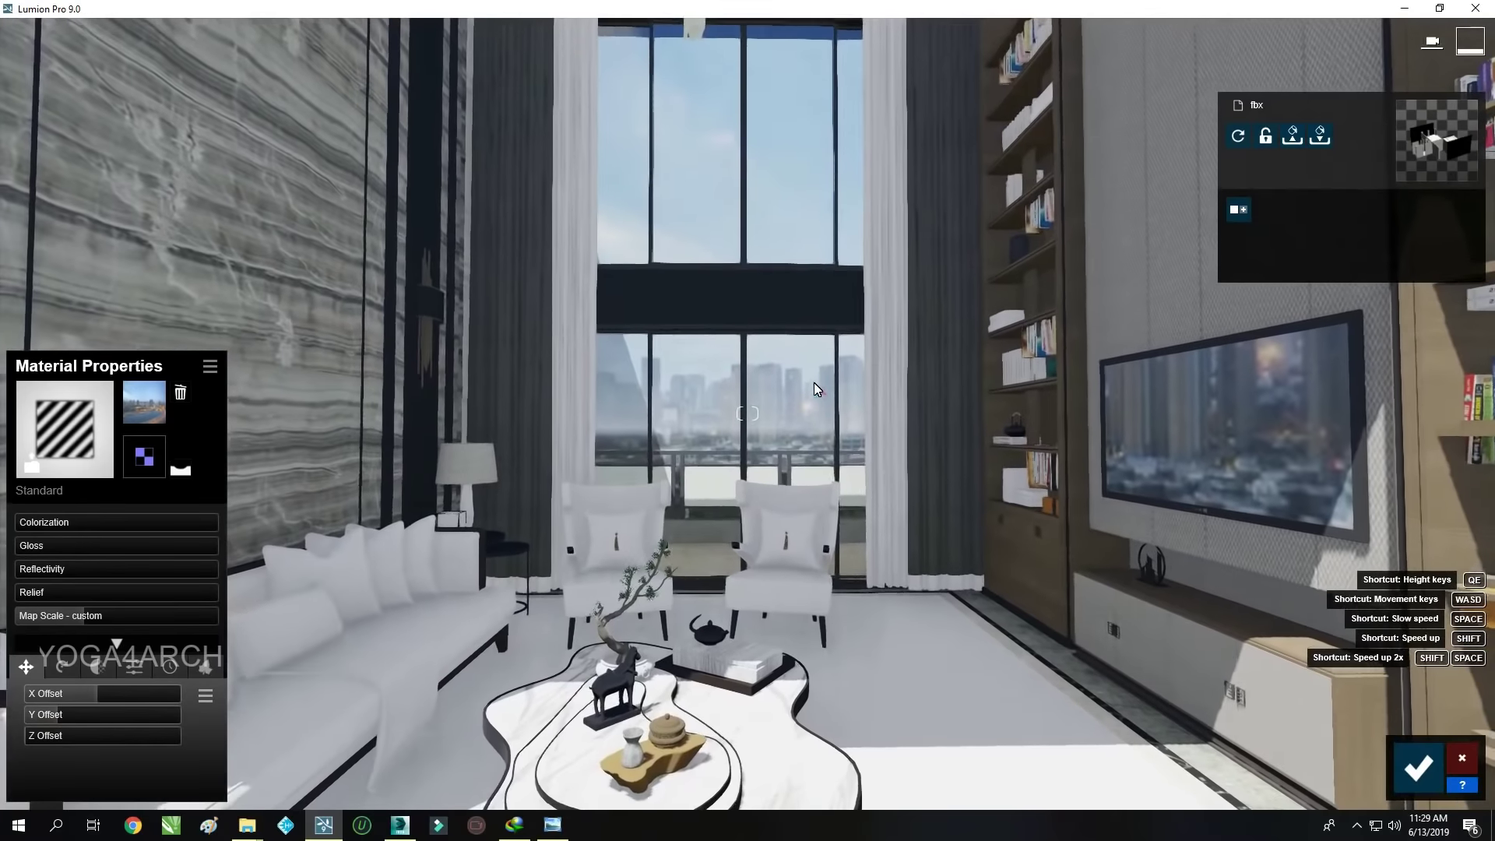
scroll(815, 388, "down", 2)
scroll(927, 607, "down", 5)
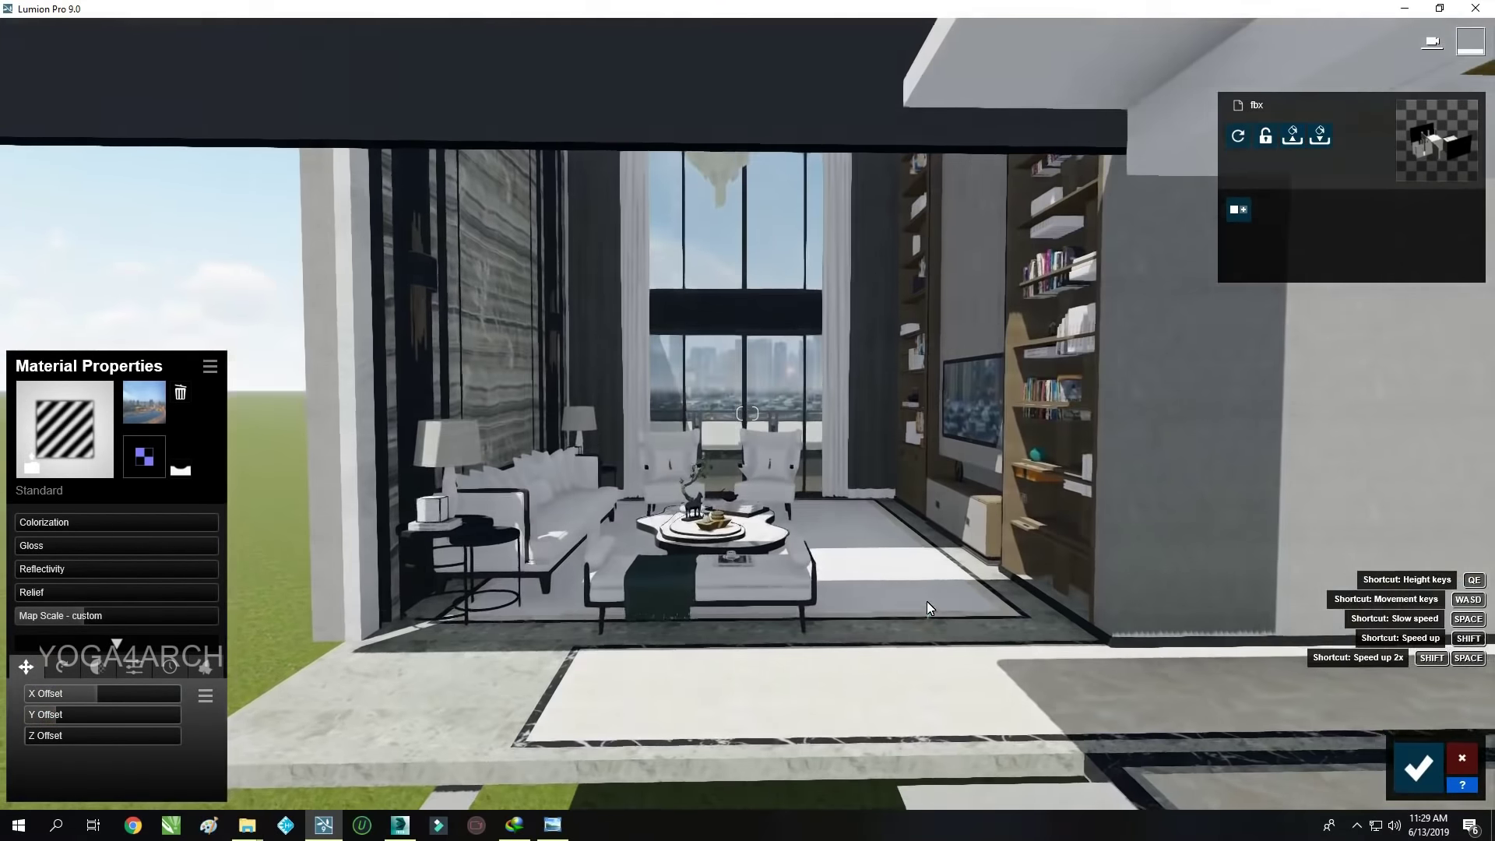
scroll(927, 607, "up", 5)
key("alt+Tab")
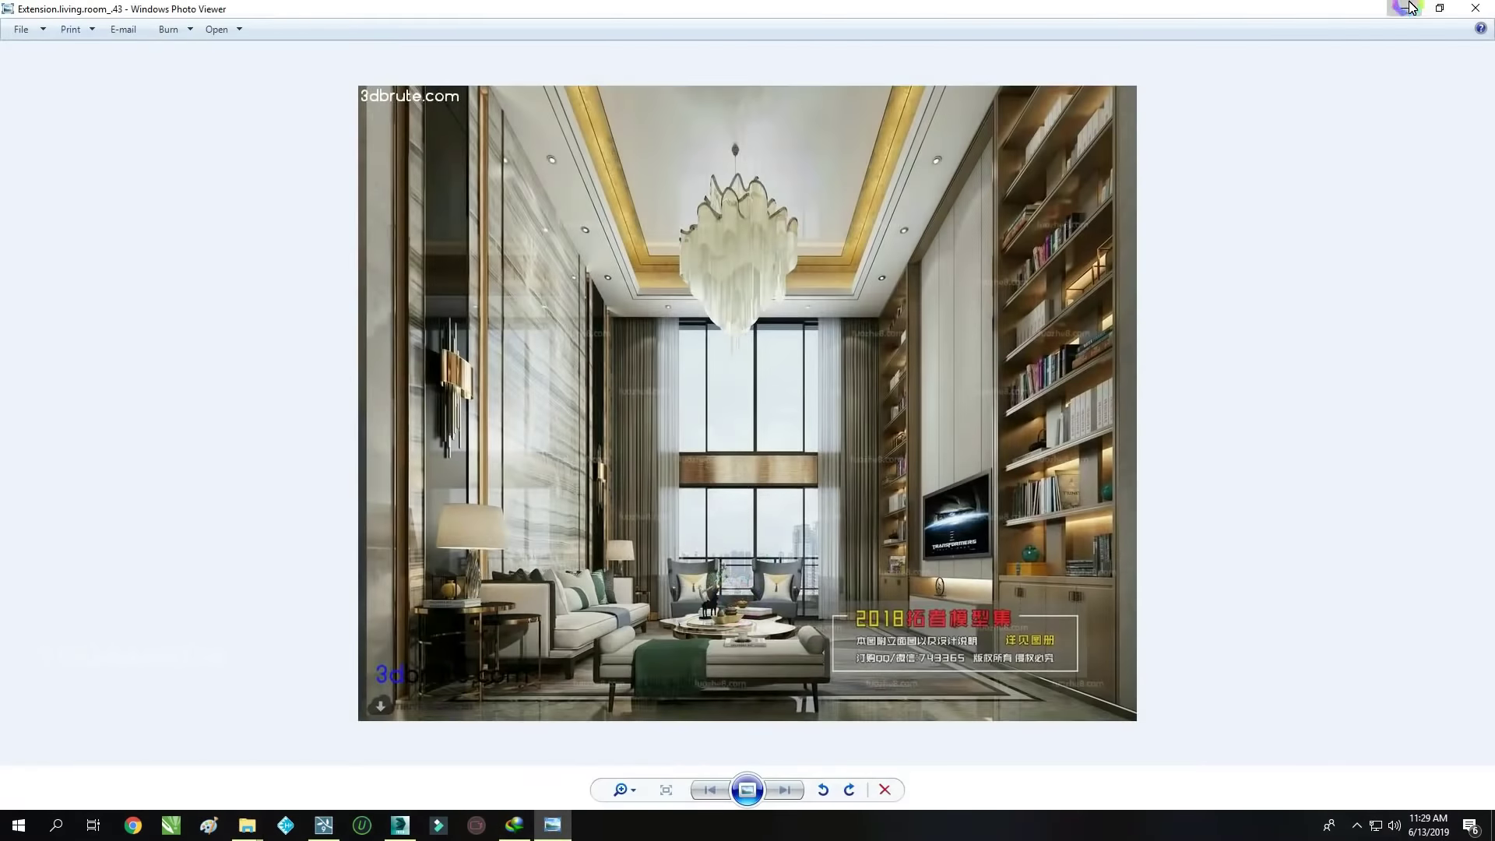
Apply the Indoor Curtains 001 material to the tall curtains
left_click(1410, 8)
left_click(108, 278)
left_click(225, 323)
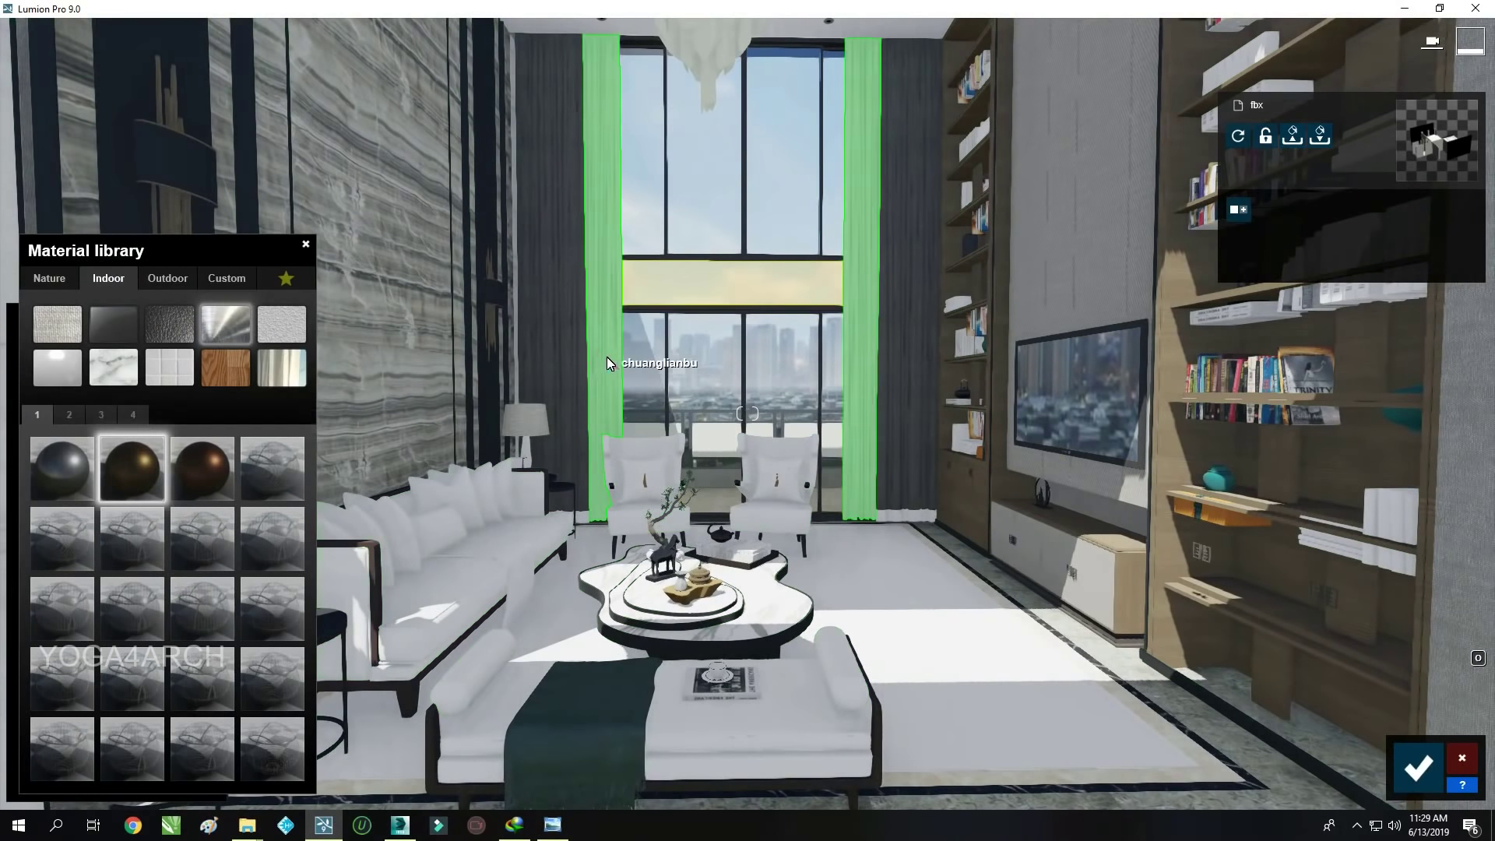
left_click(111, 280)
left_click(281, 367)
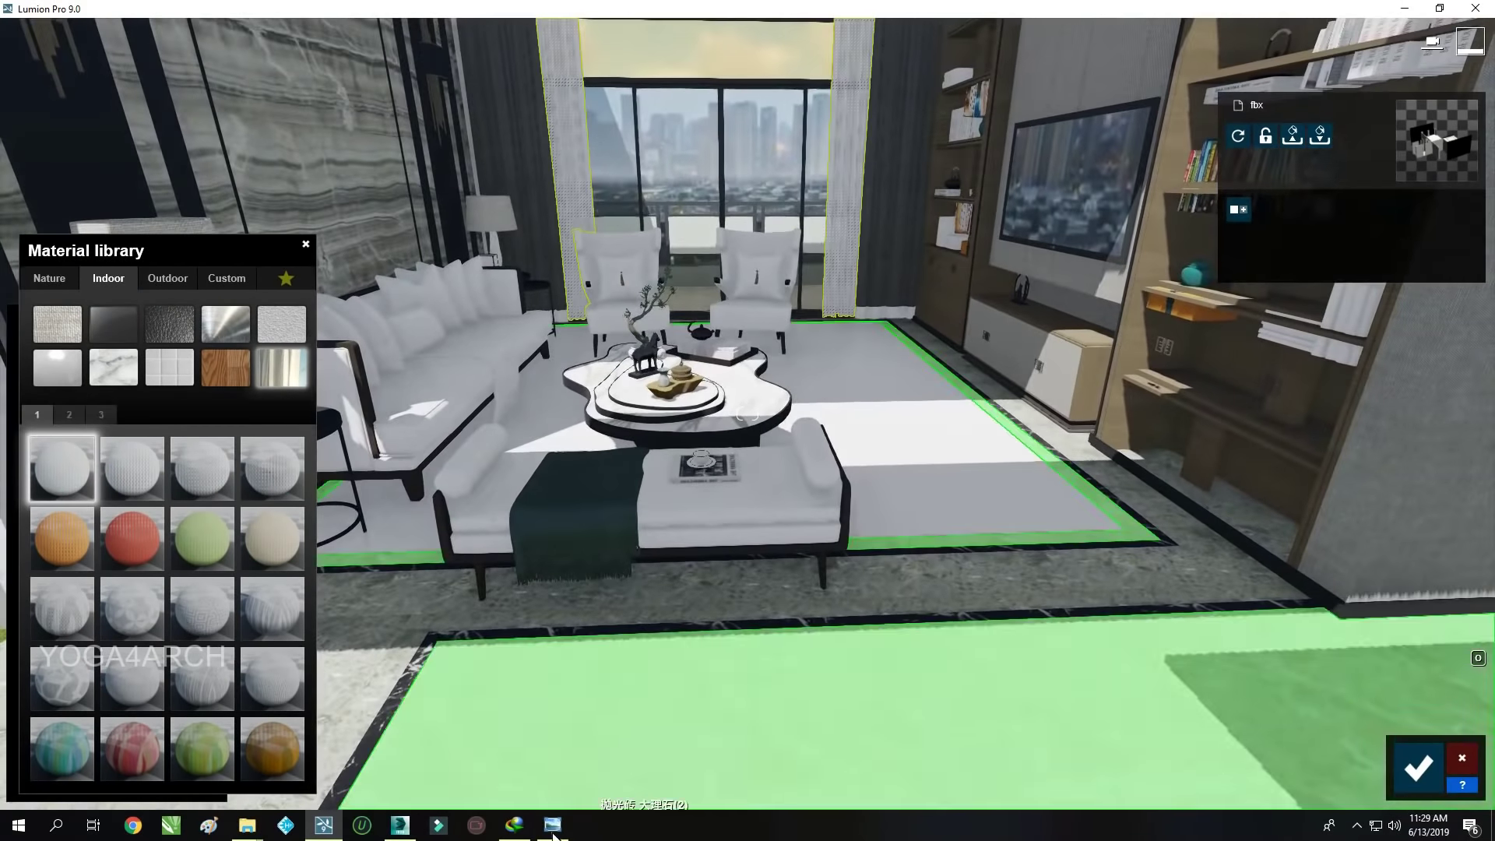
left_click(552, 824)
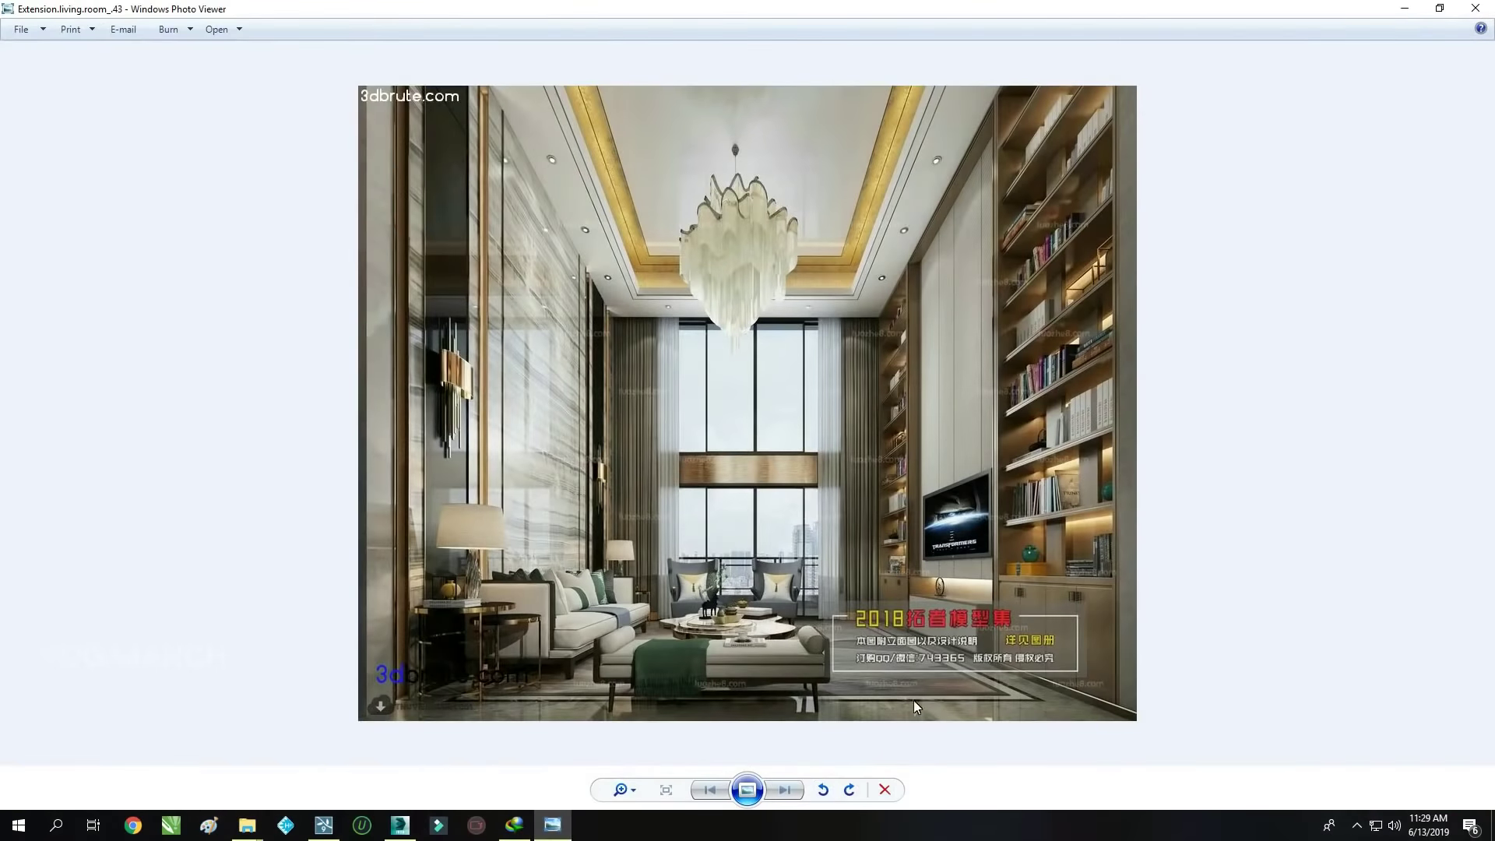
Give the living-room rug the Nature Brown and Grey Fur material
left_click(1410, 12)
left_click(99, 288)
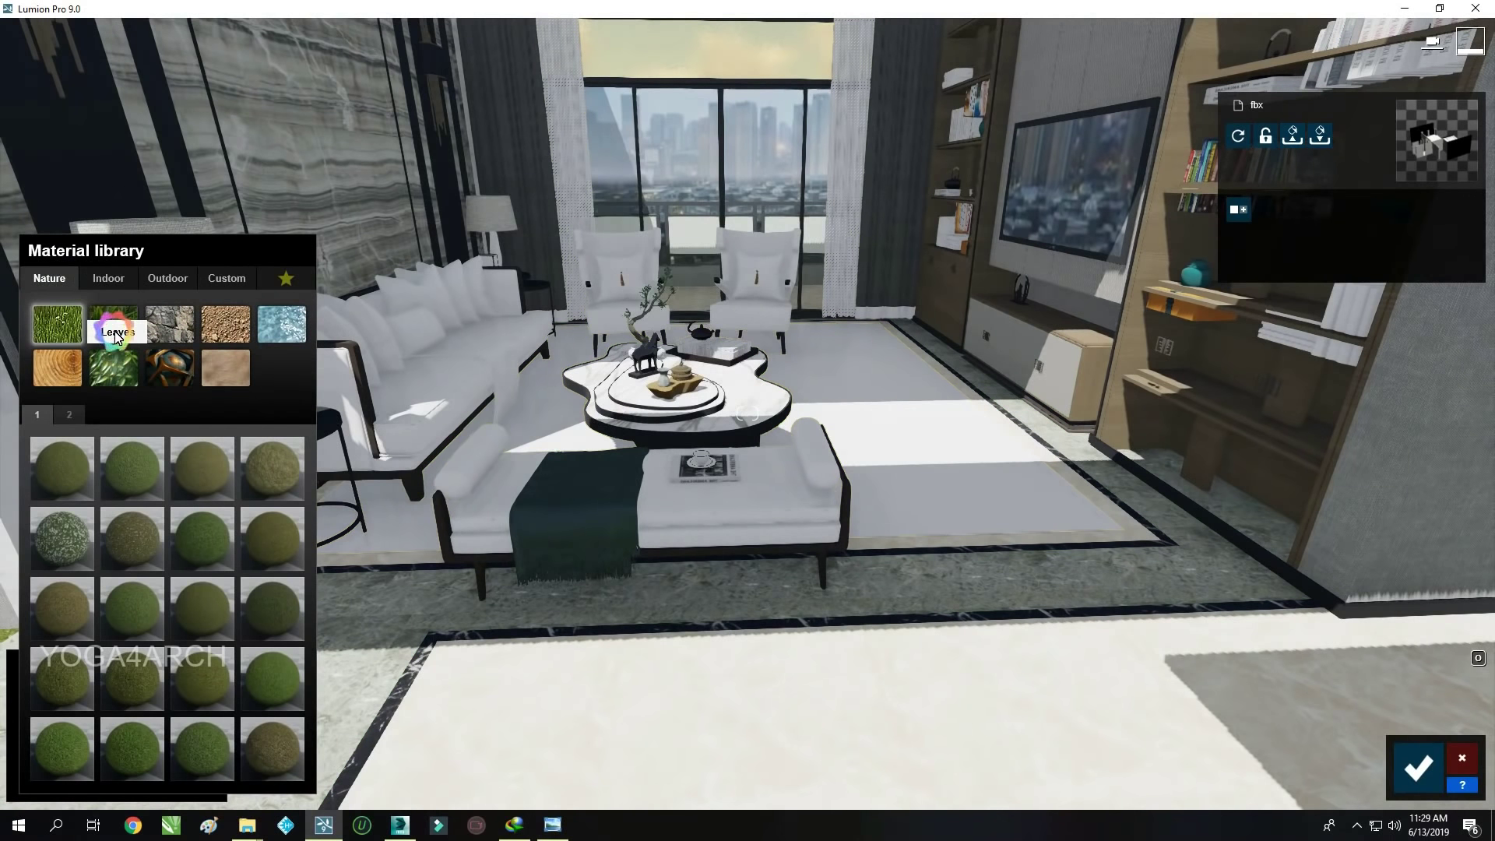
left_click(182, 378)
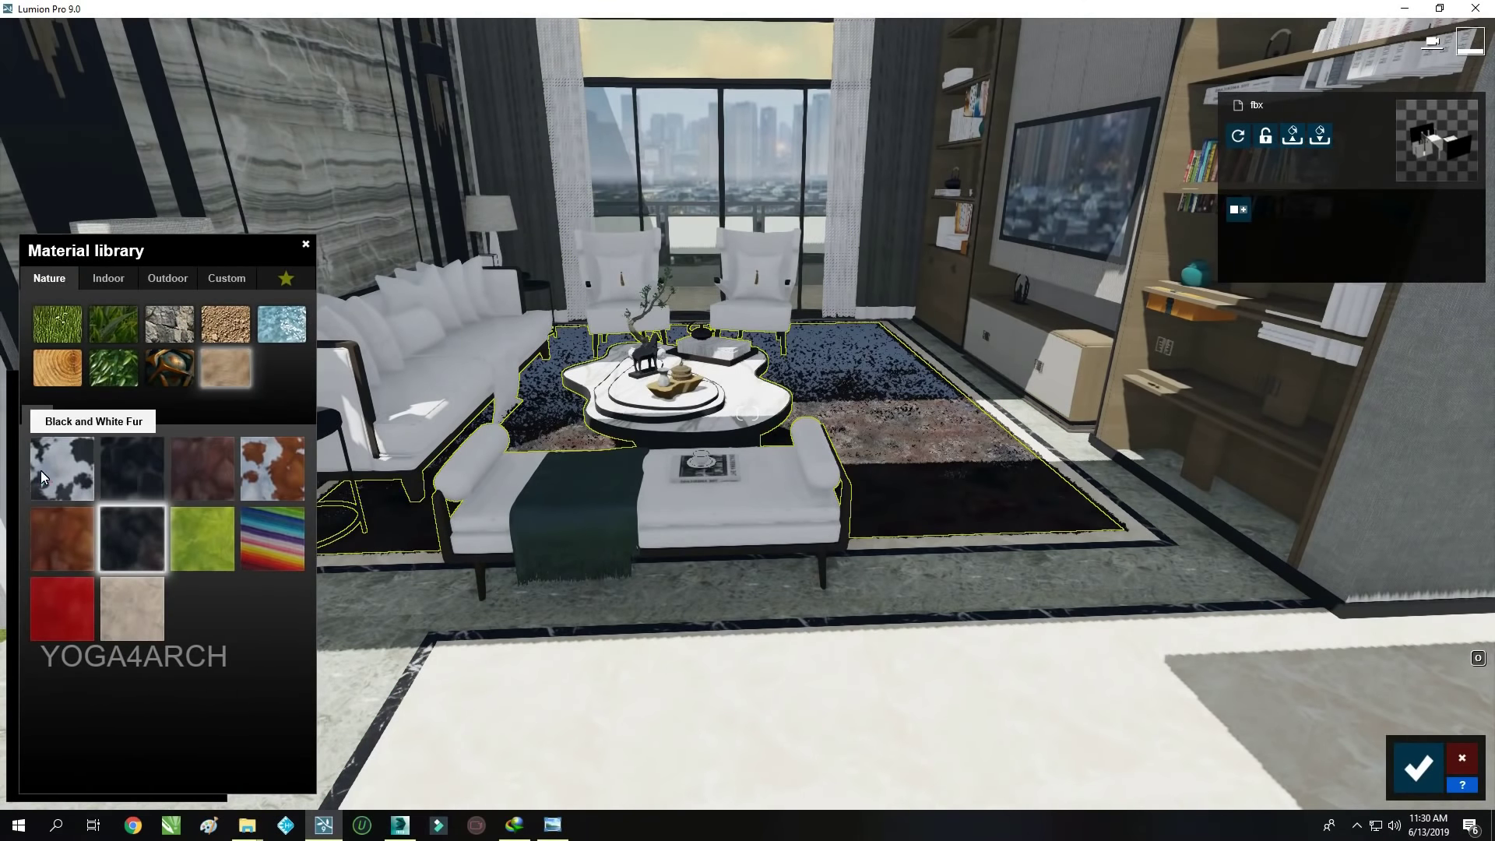
left_click(202, 468)
scroll(1105, 459, "up", 5)
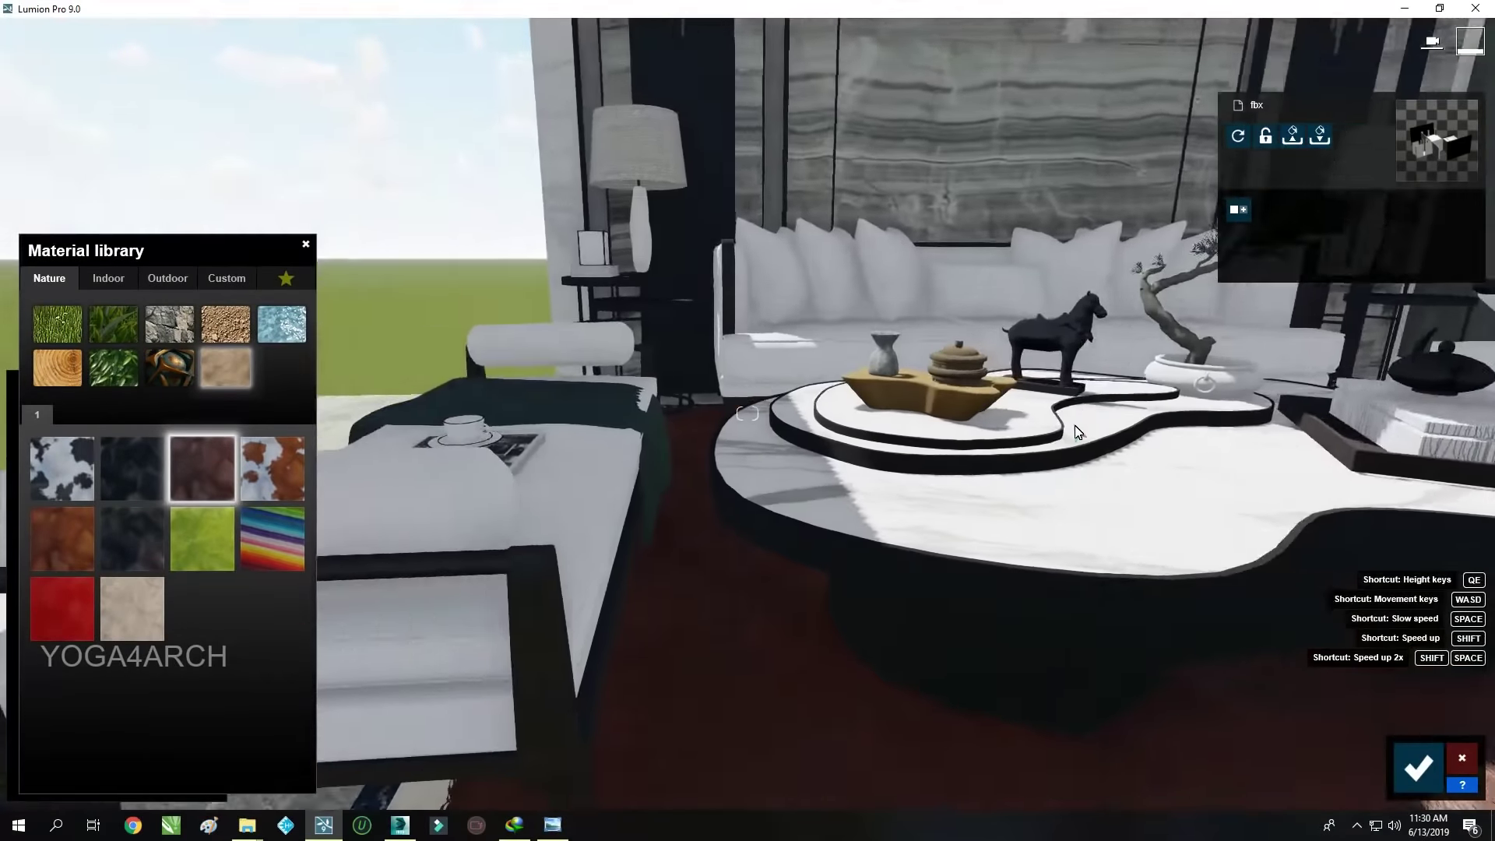
scroll(1077, 431, "down", 5)
left_click(203, 467)
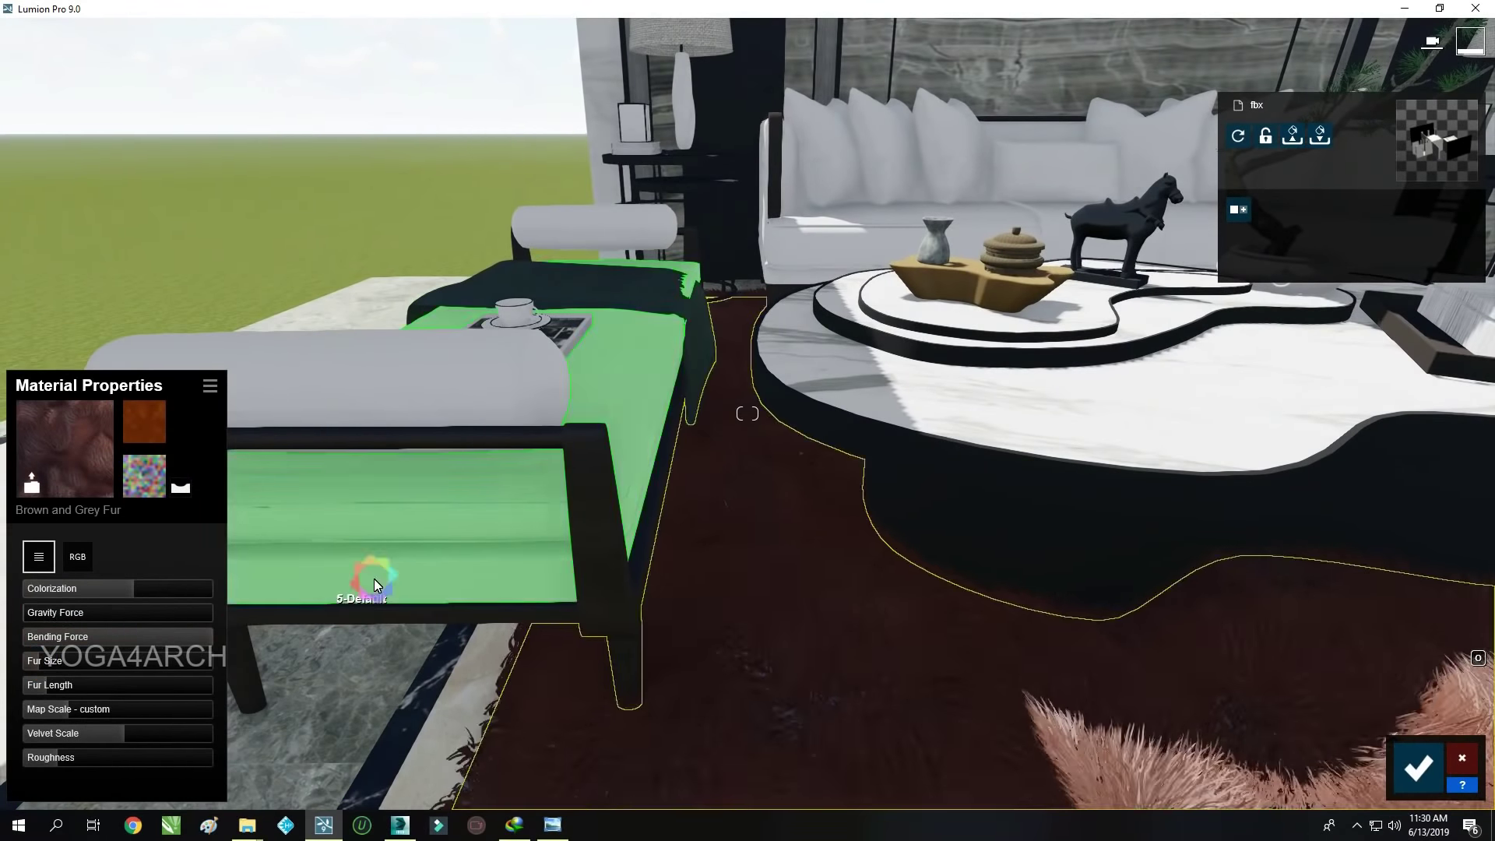
scroll(821, 568, "down", 5)
left_click(634, 448)
Select the thin strips on the marble feature wall and apply the Indoor Aluminium material
left_click(67, 347)
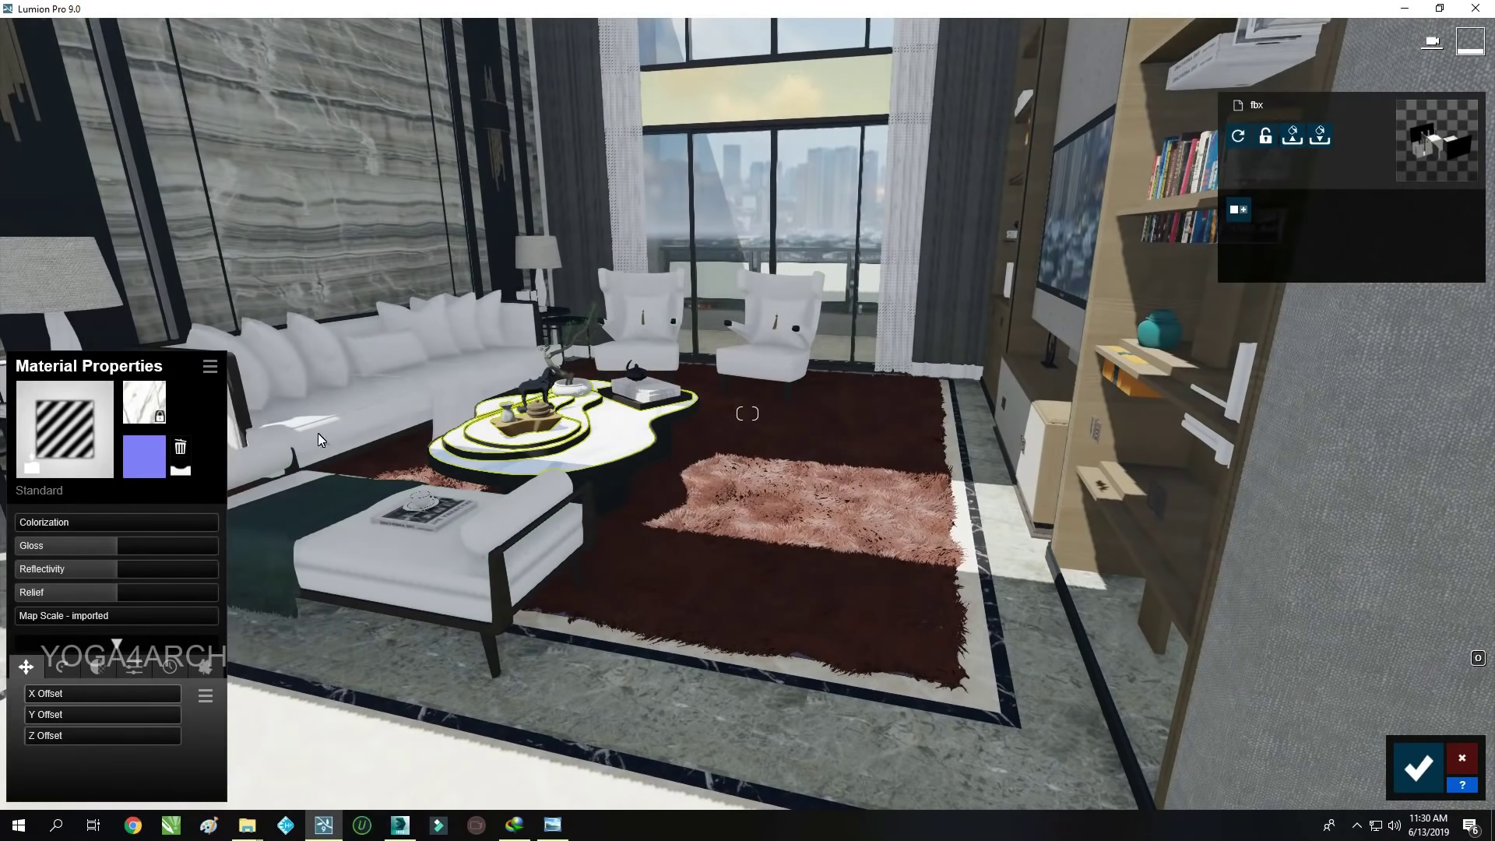
scroll(318, 434, "down", 5)
left_click(426, 238)
left_click(60, 412)
scroll(464, 418, "down", 5)
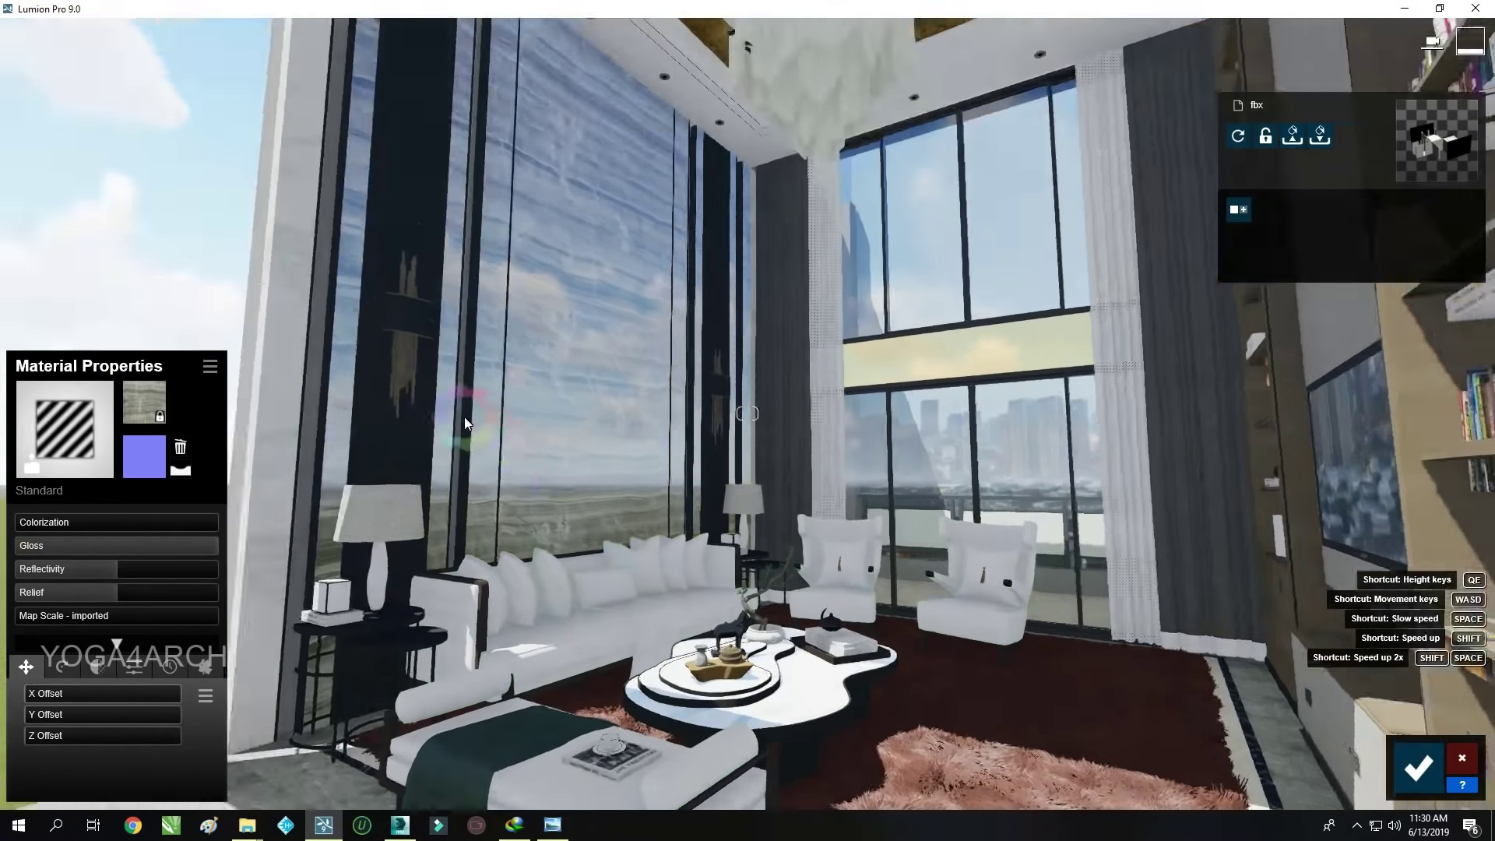
key("alt+Tab")
key("alt+Tab")
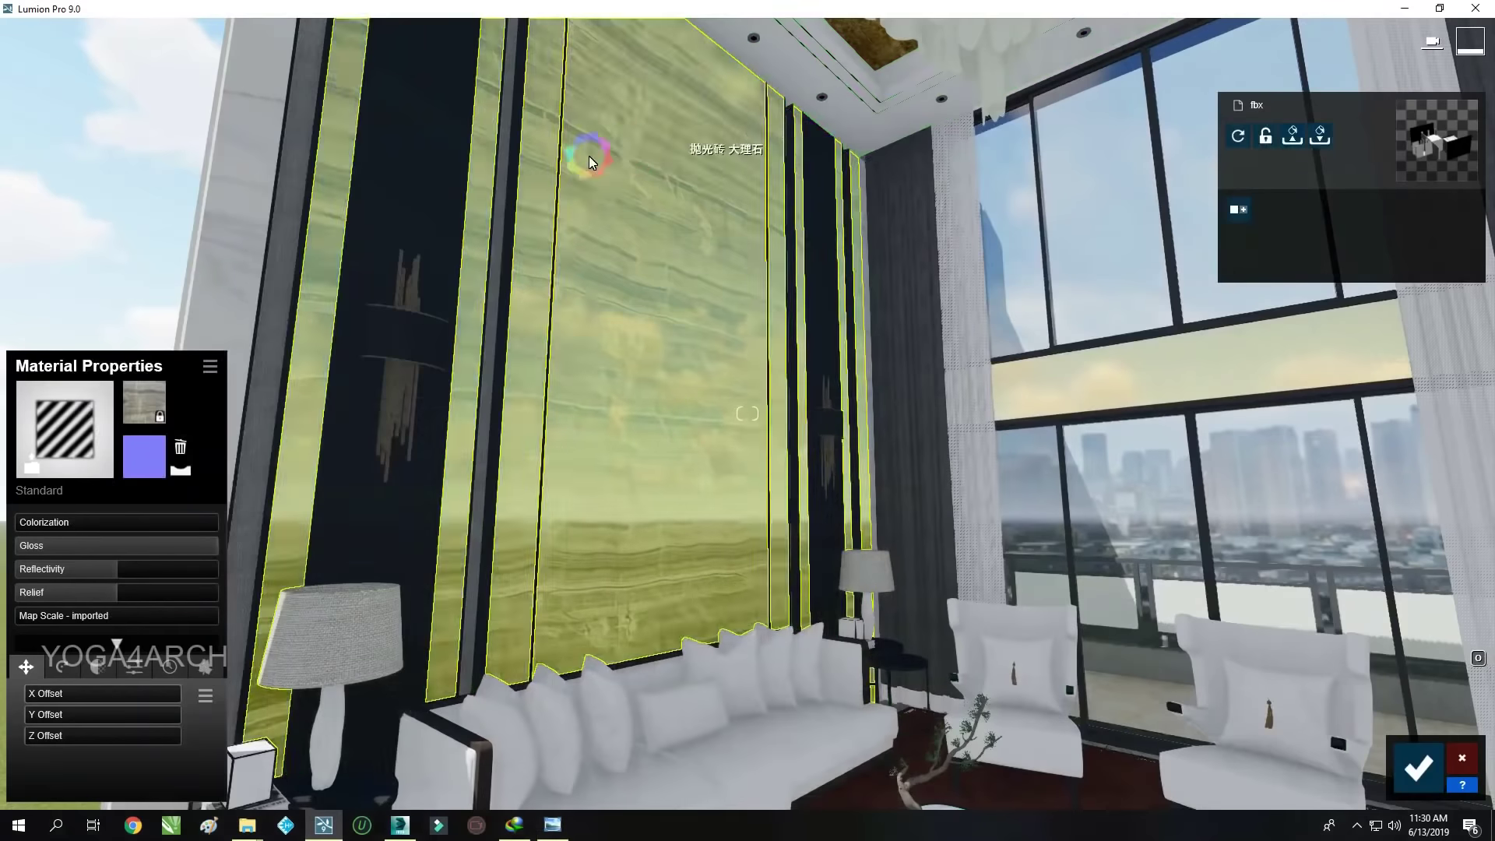
left_click(53, 507)
left_click(113, 279)
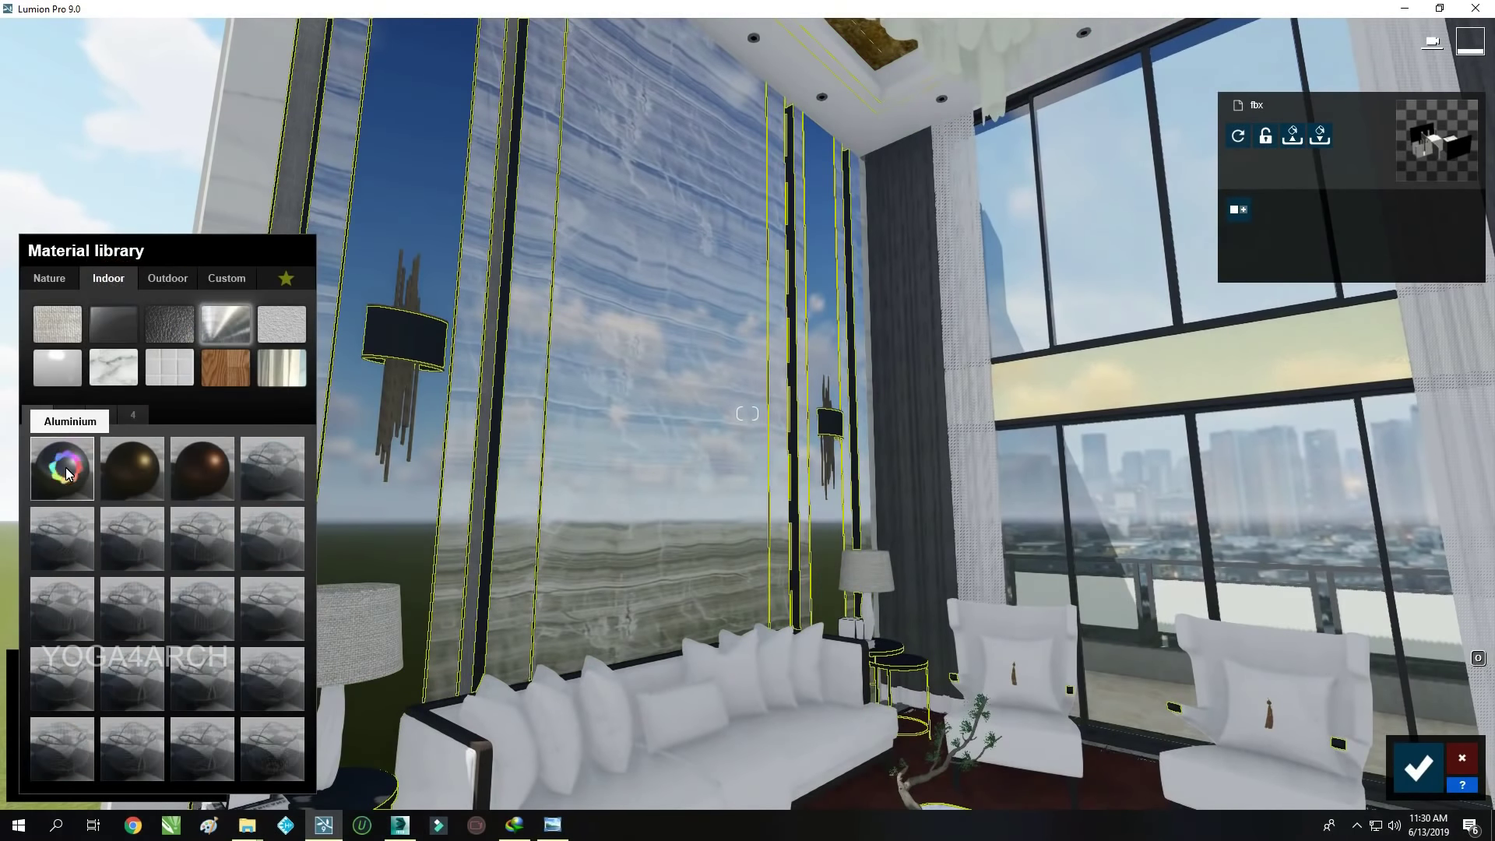
key("alt+Tab")
key("alt+Tab")
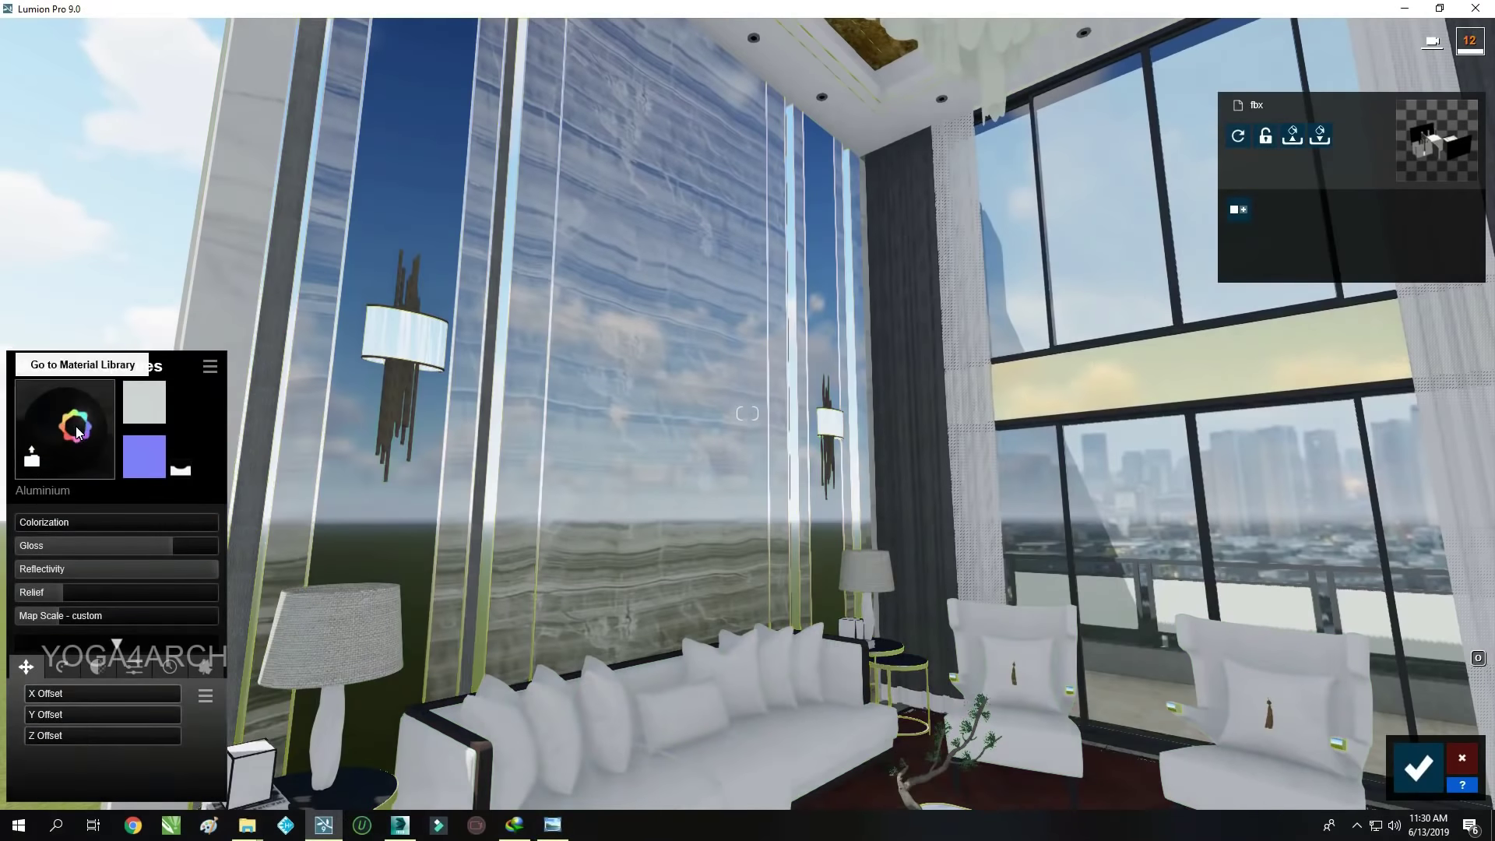
left_click(76, 427)
left_click(72, 476)
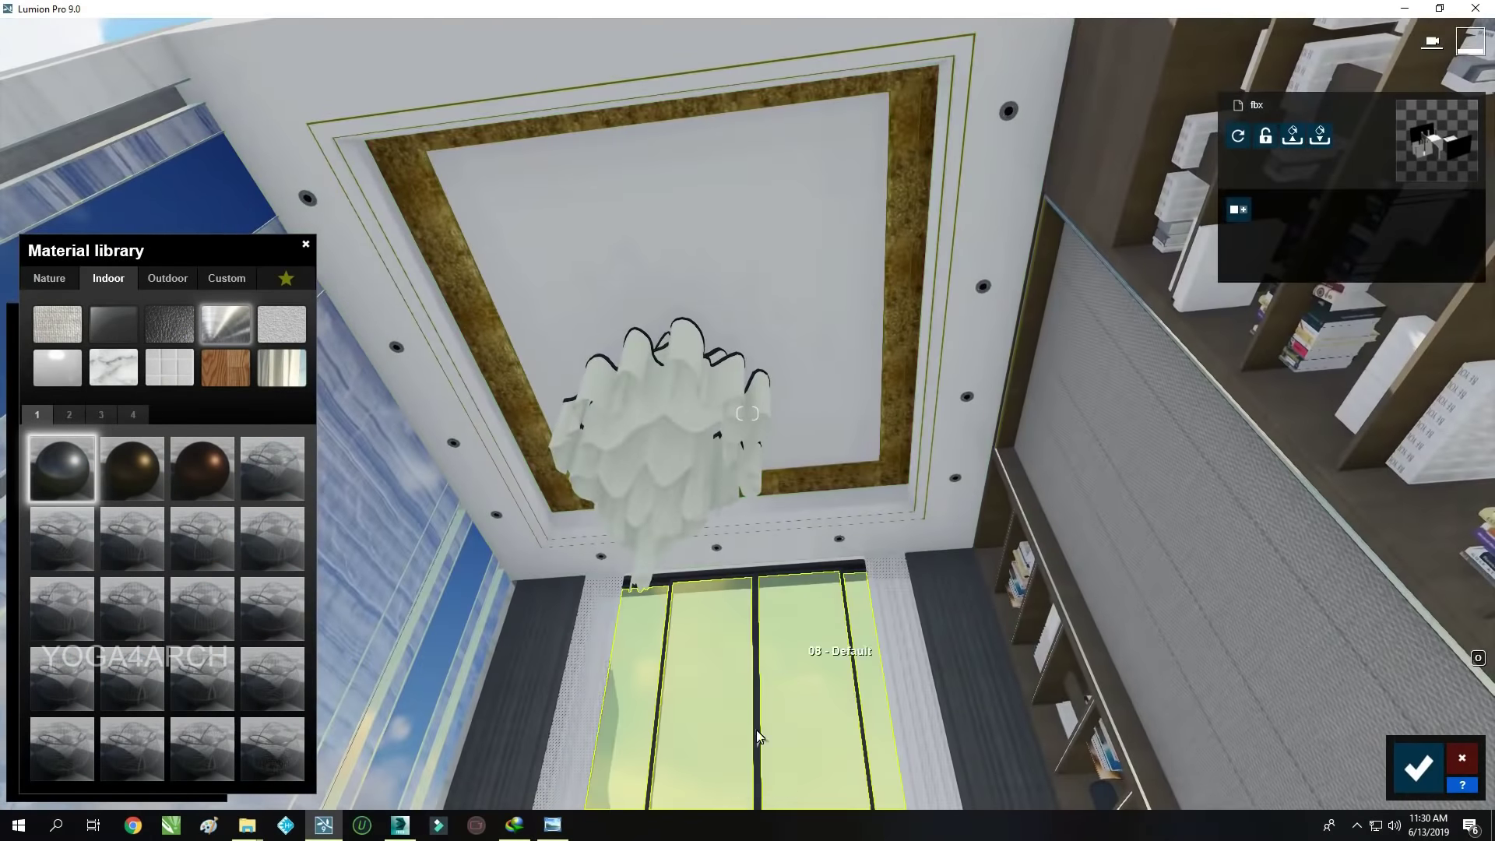
left_click(552, 825)
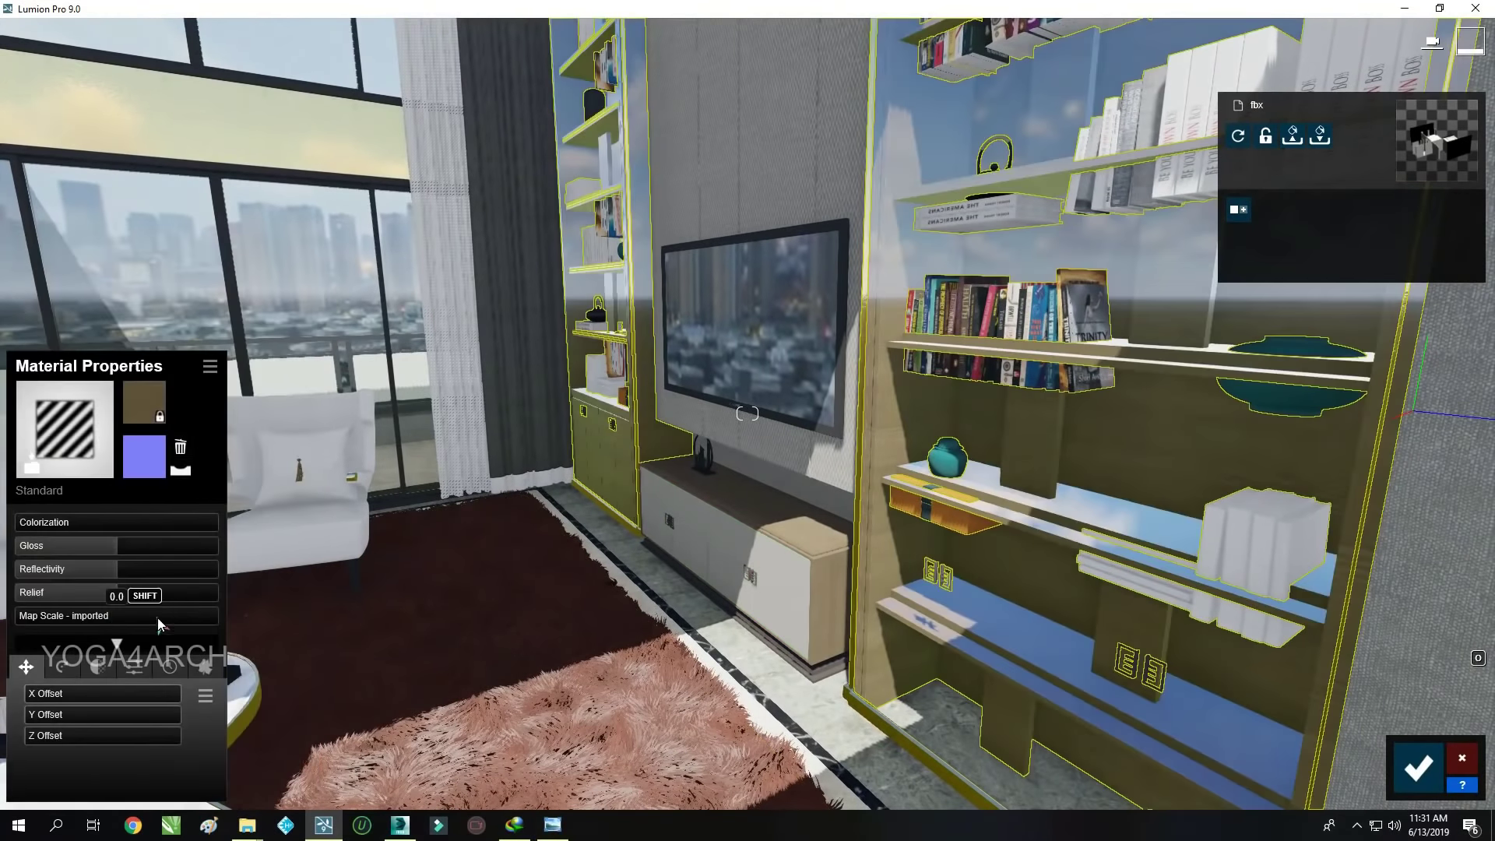
Give the chandelier a Standard material with Transparency enabled
left_click(564, 832)
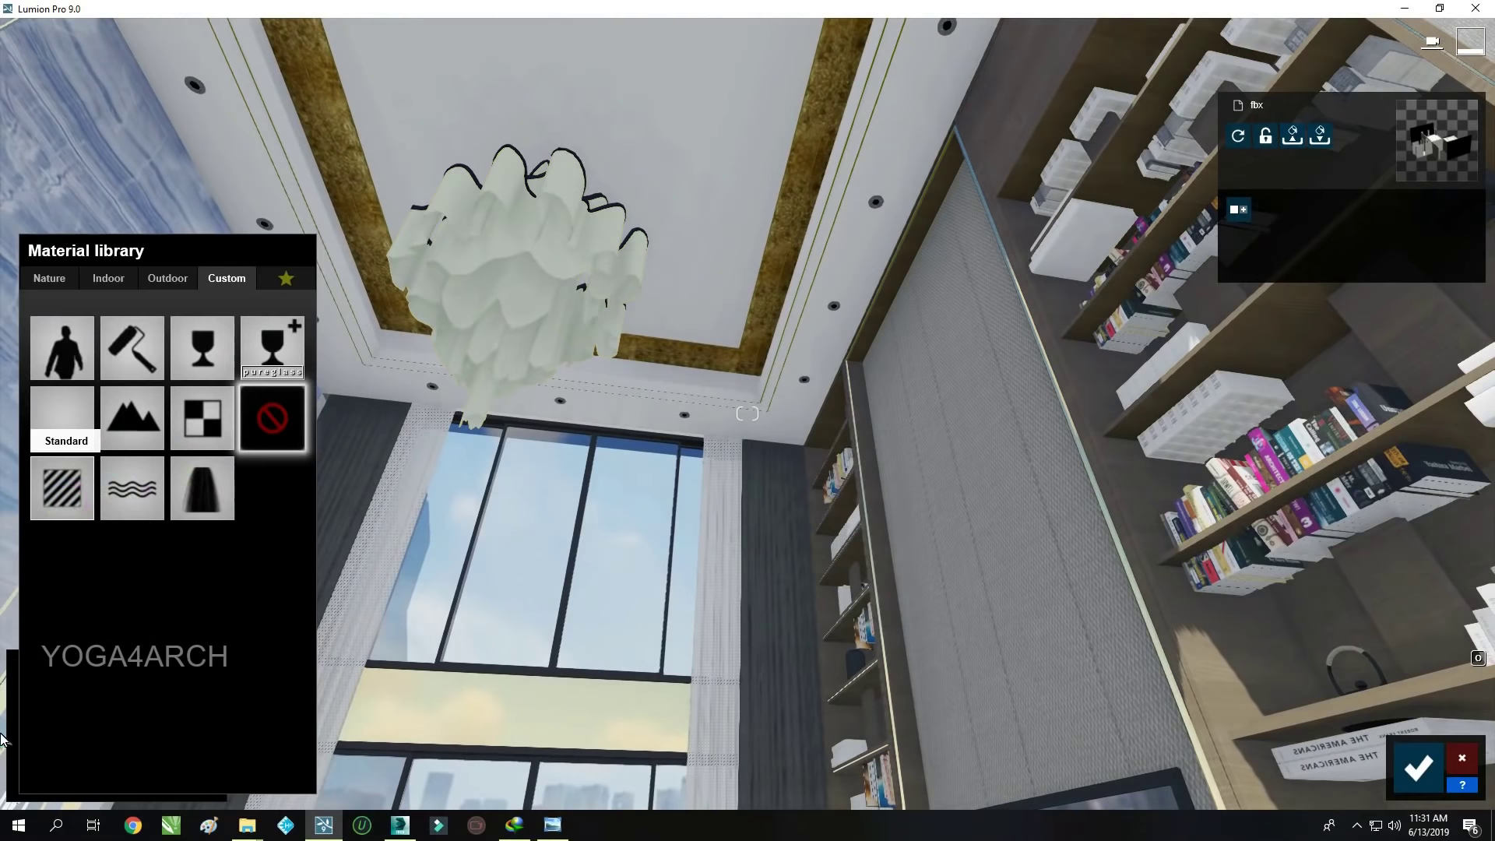
left_click(62, 488)
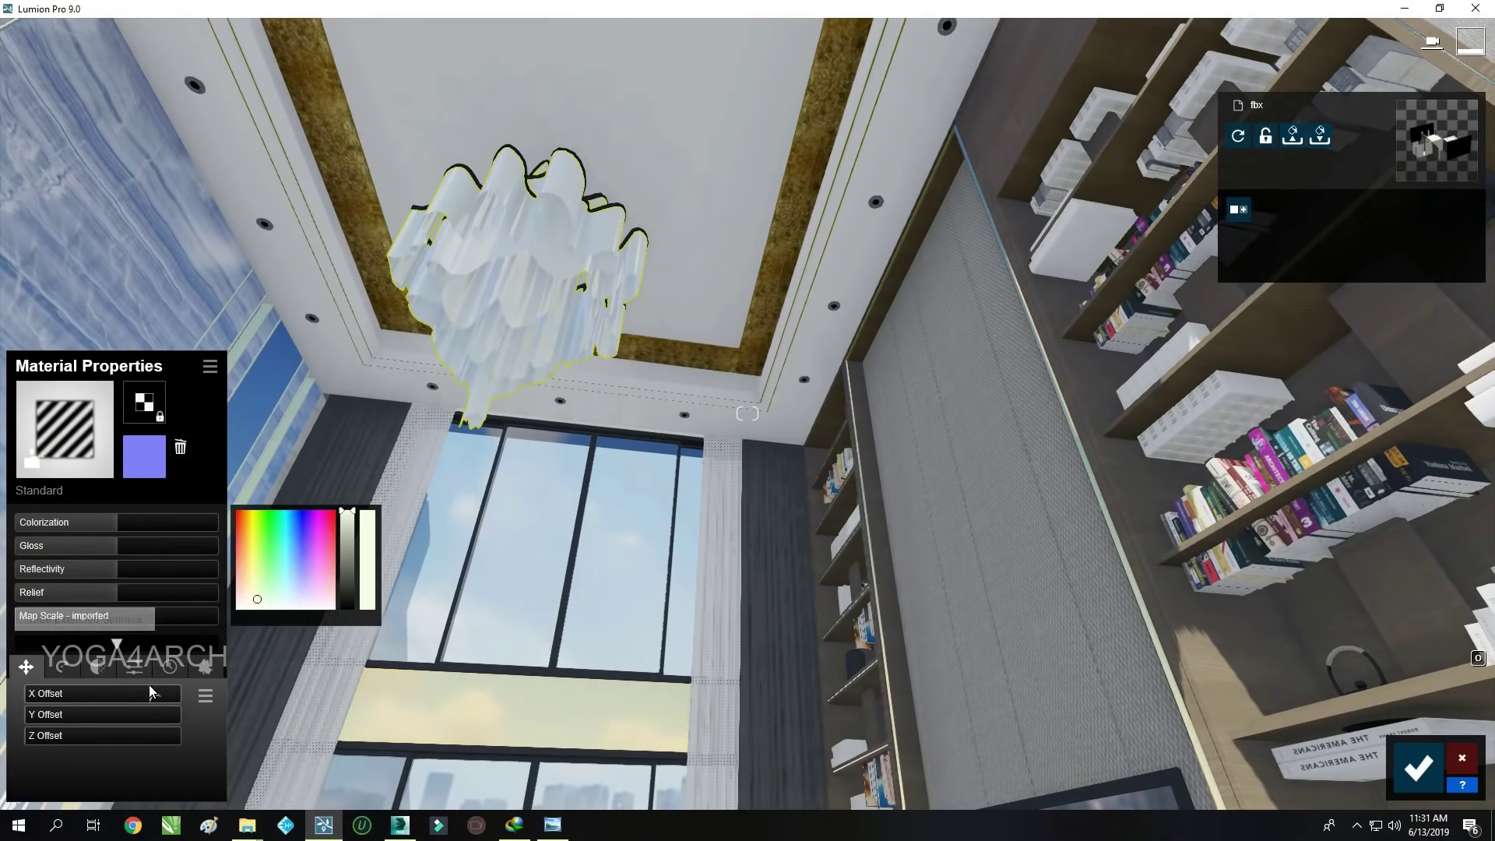
left_click(38, 718)
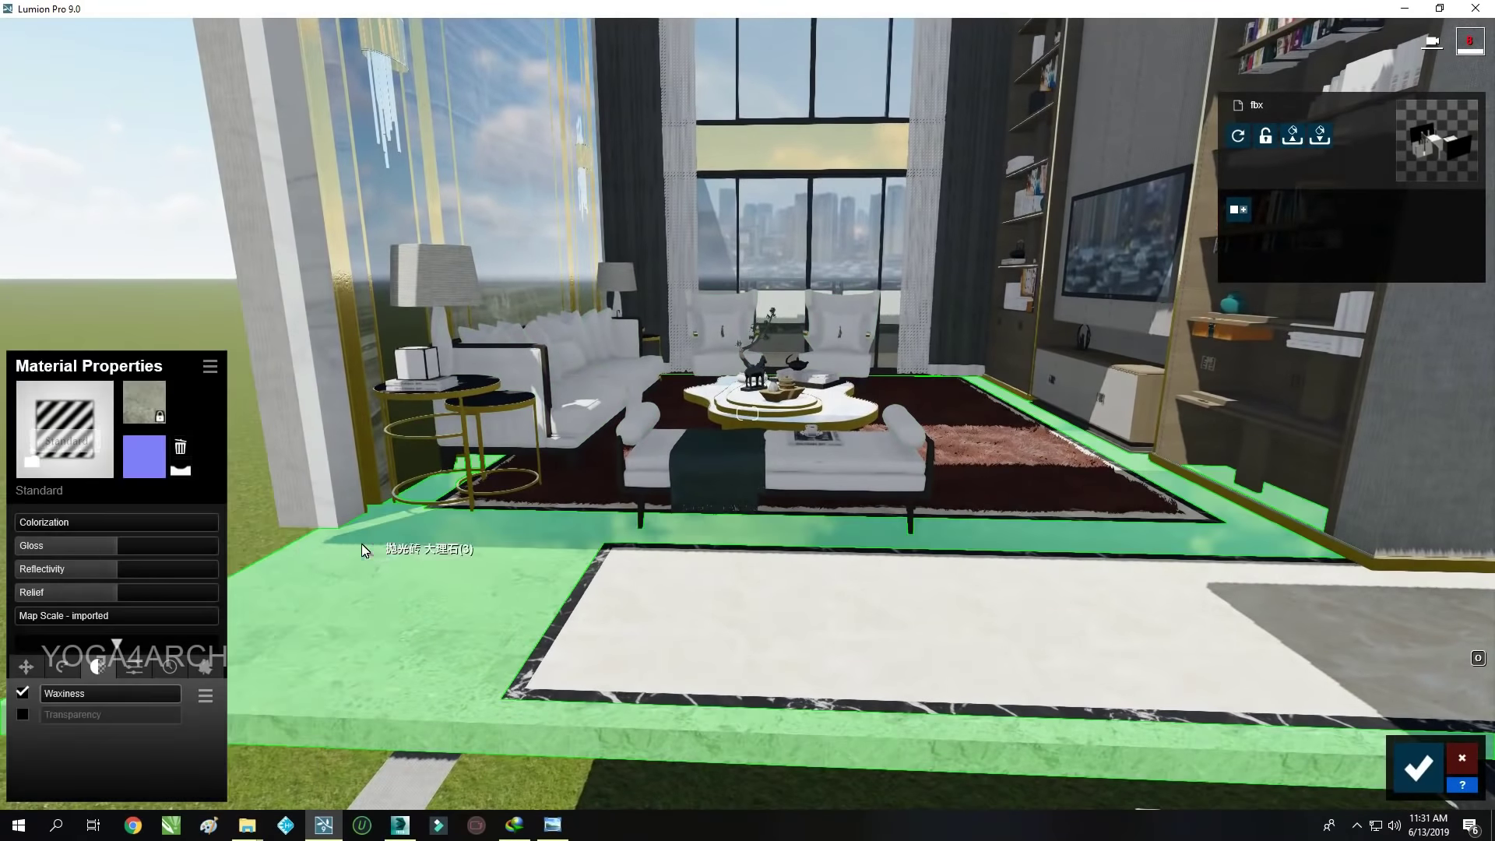
Assign Standard materials to the upper and lower floor surfaces
left_click(684, 590)
left_click(50, 498)
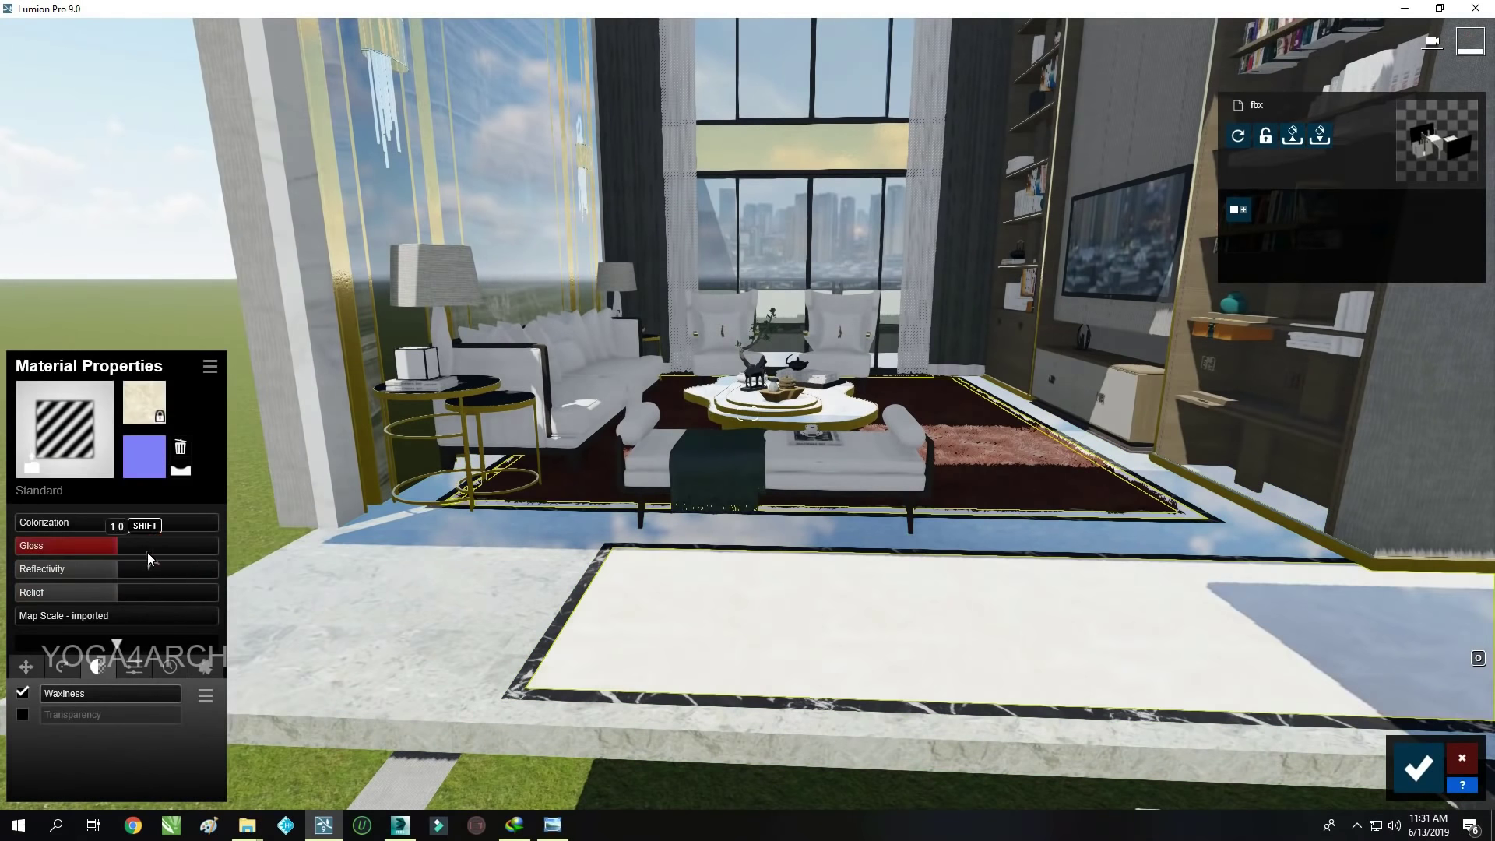
left_click(576, 581)
left_click(51, 497)
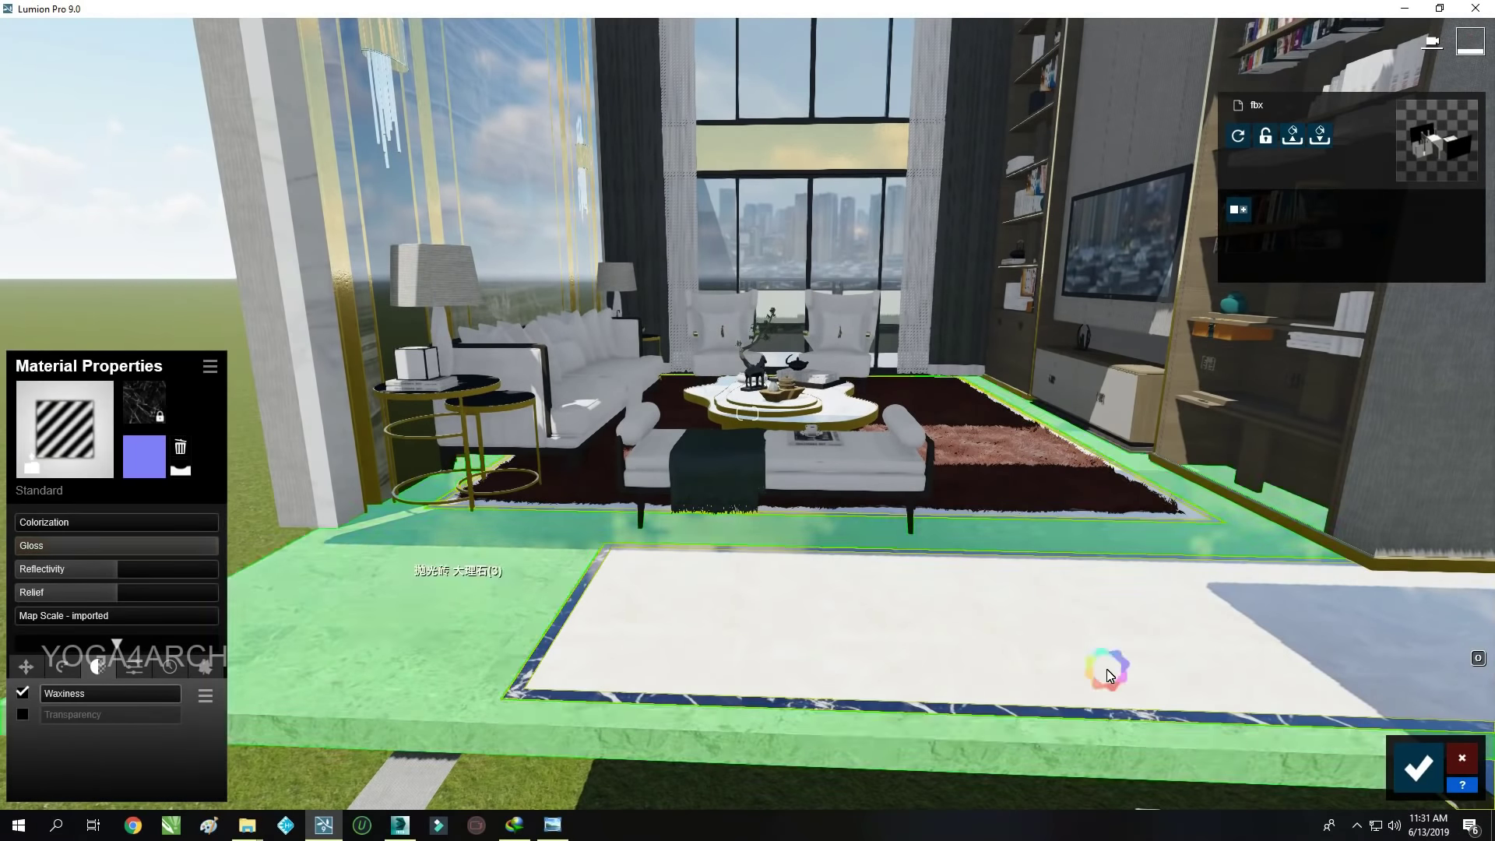
Save the material changes and restore photo 1's saved camera in Photo mode
left_click(1418, 767)
left_click(1463, 695)
left_click(113, 701)
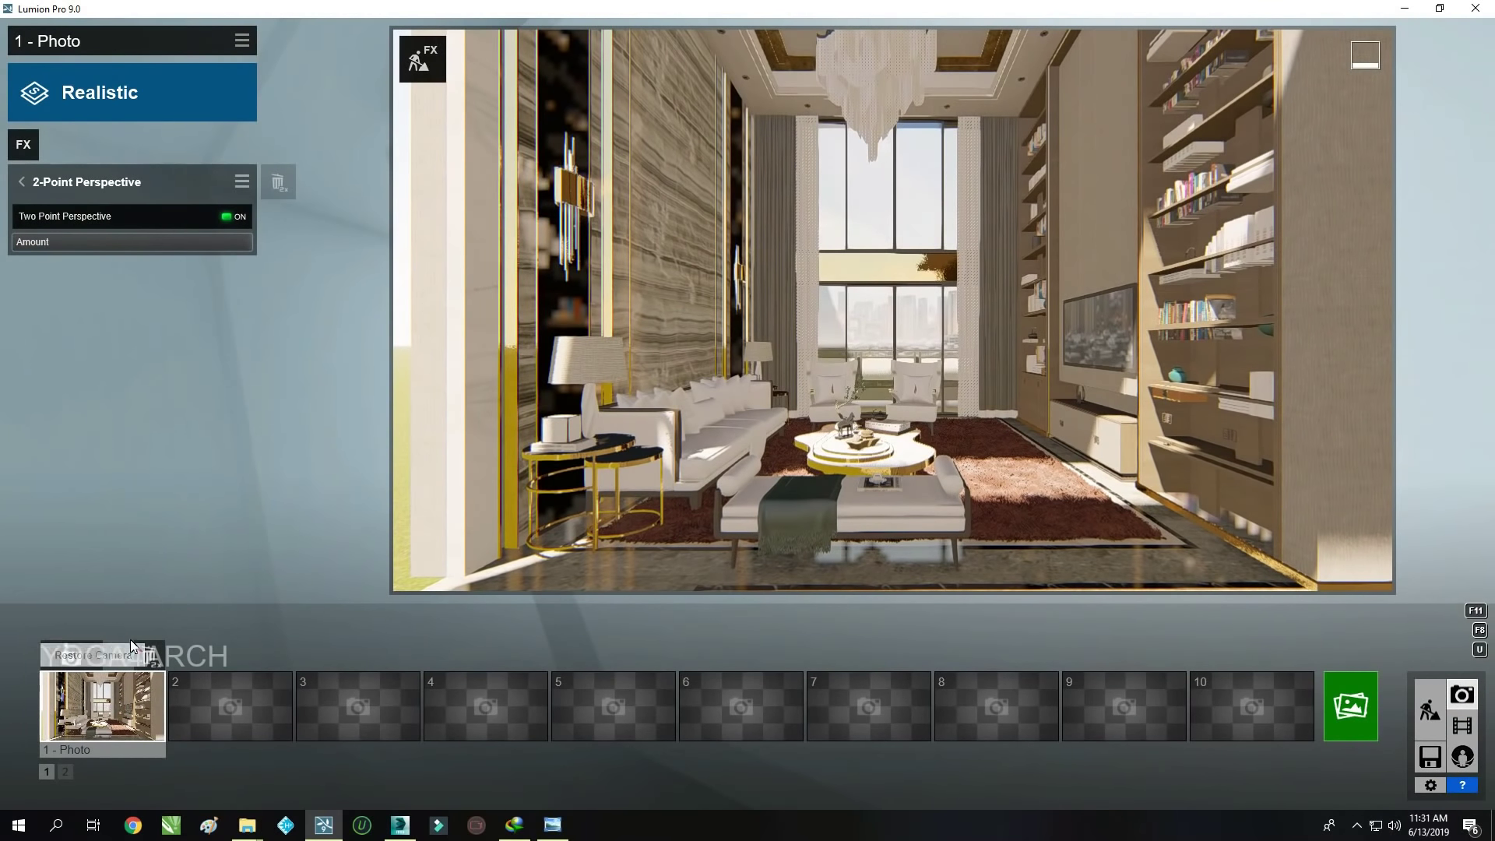
Add a Real Skies effect with an Evening sky and lowered overall brightness
left_click(23, 144)
left_click(577, 137)
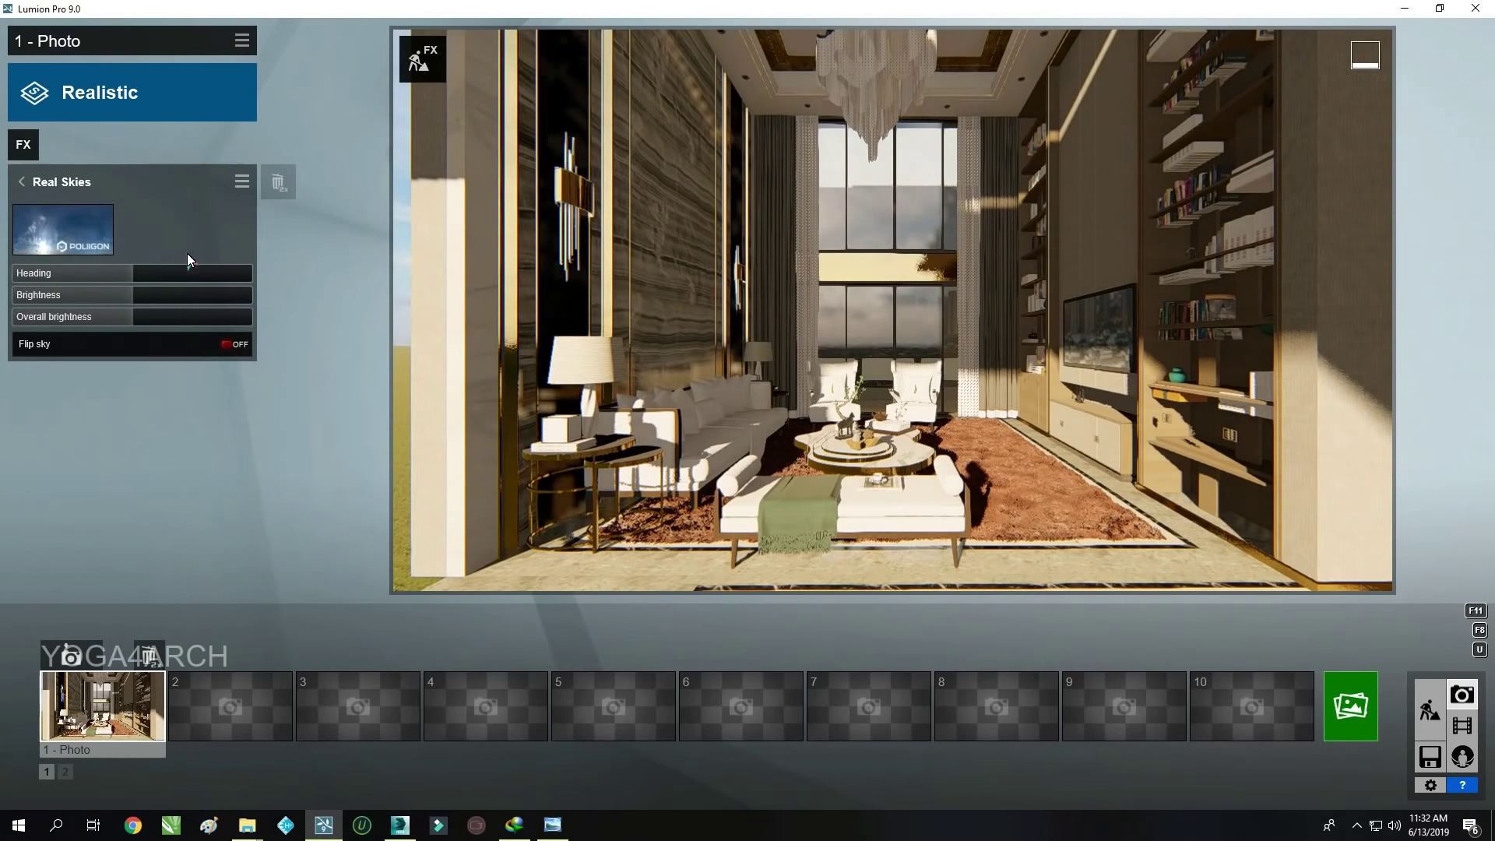
left_click_drag(65, 325, 2, 323)
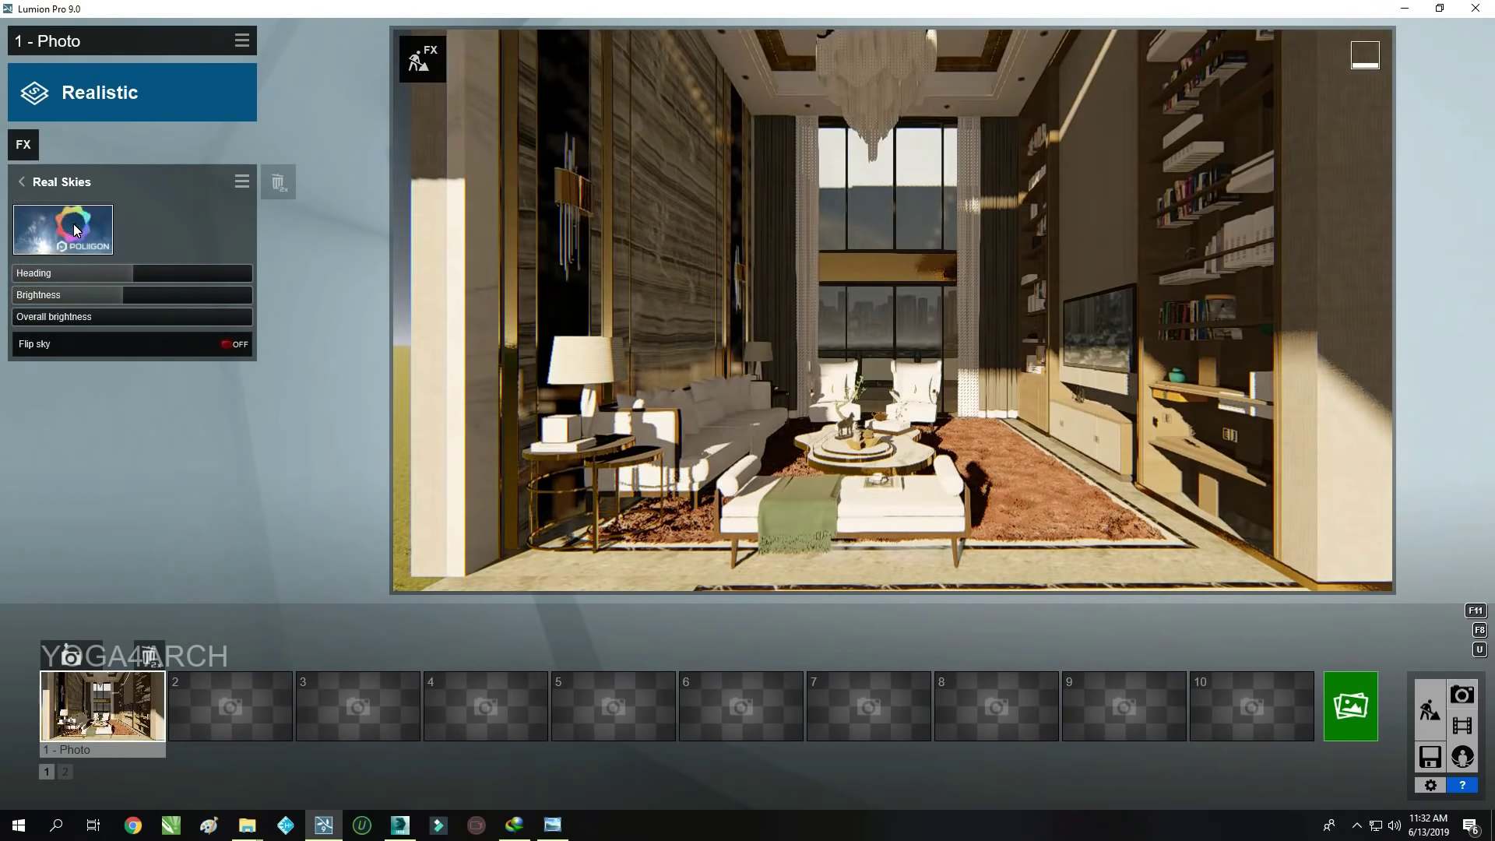
left_click(73, 222)
left_click(511, 158)
left_click(520, 279)
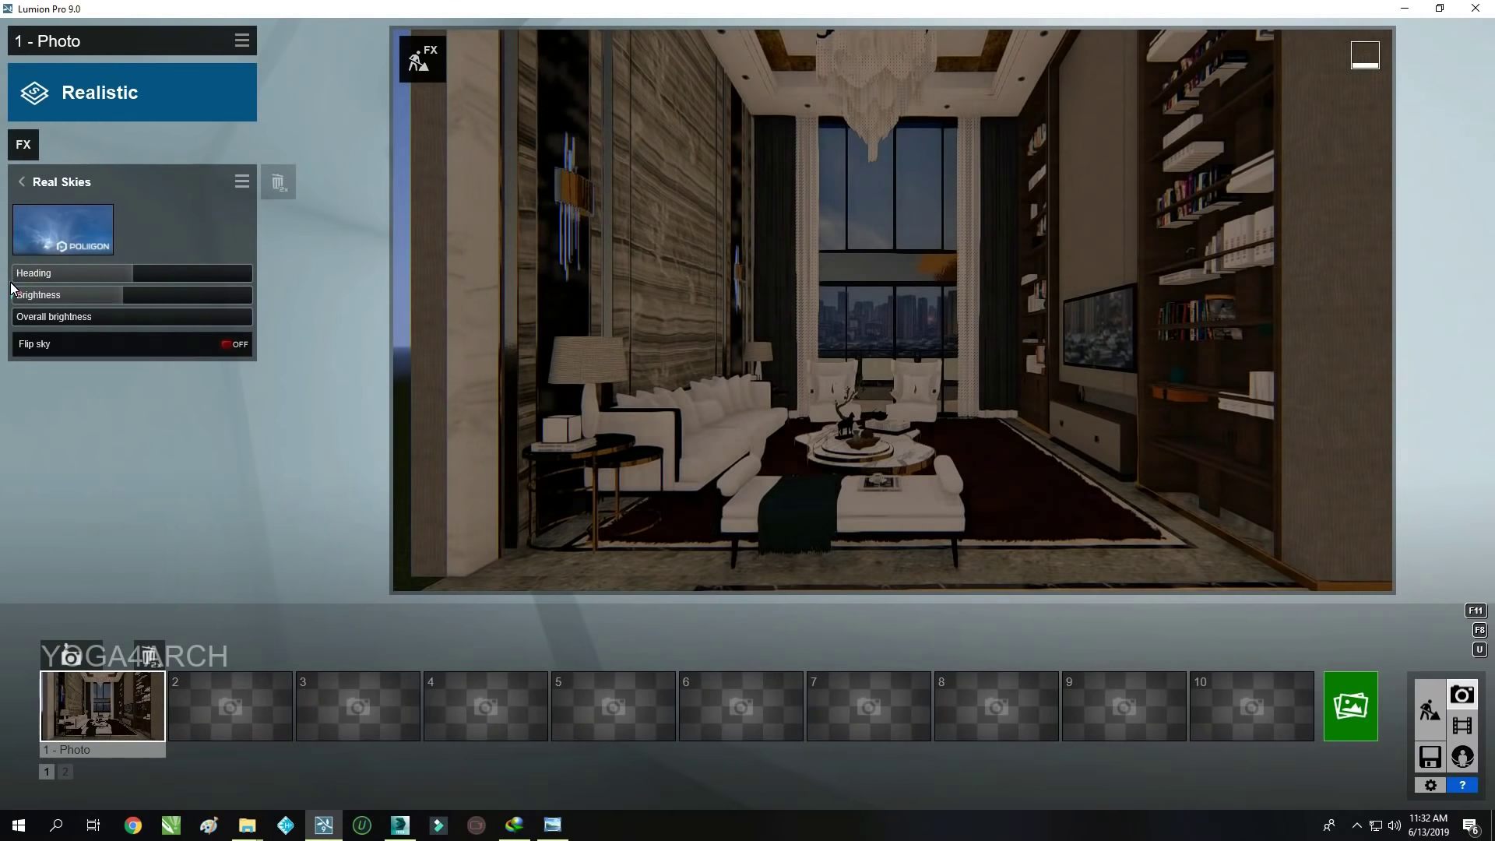
left_click_drag(107, 319, 84, 317)
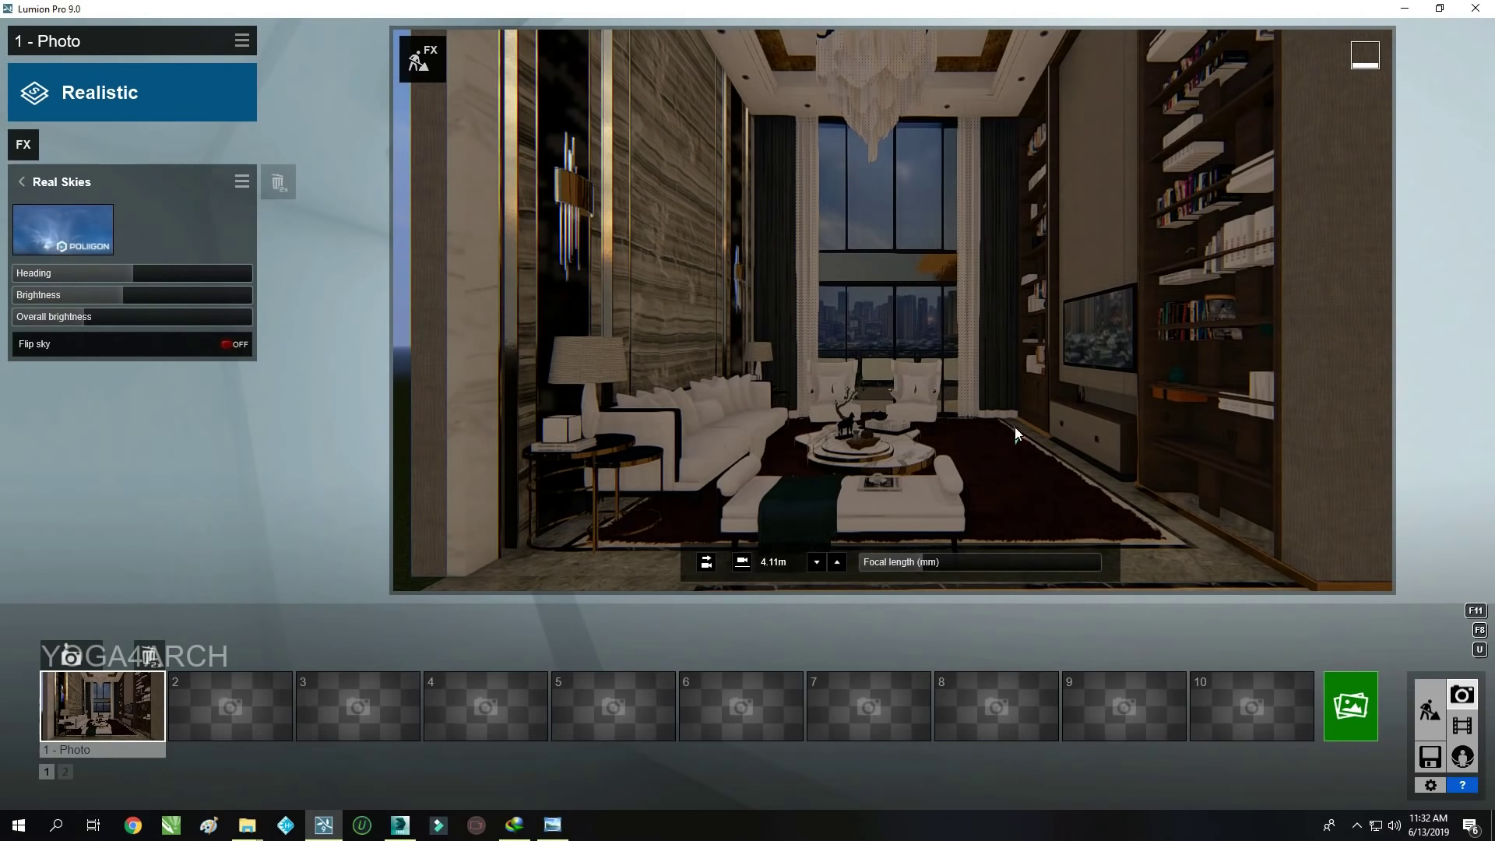
Tilt the camera up, move it toward the windows, and start a Desktop-resolution photo render
mouse_move(1016, 427)
right_mouse_down()
mouse_move(1012, 396)
mouse_move(980, 435)
mouse_move(793, 356)
right_mouse_up()
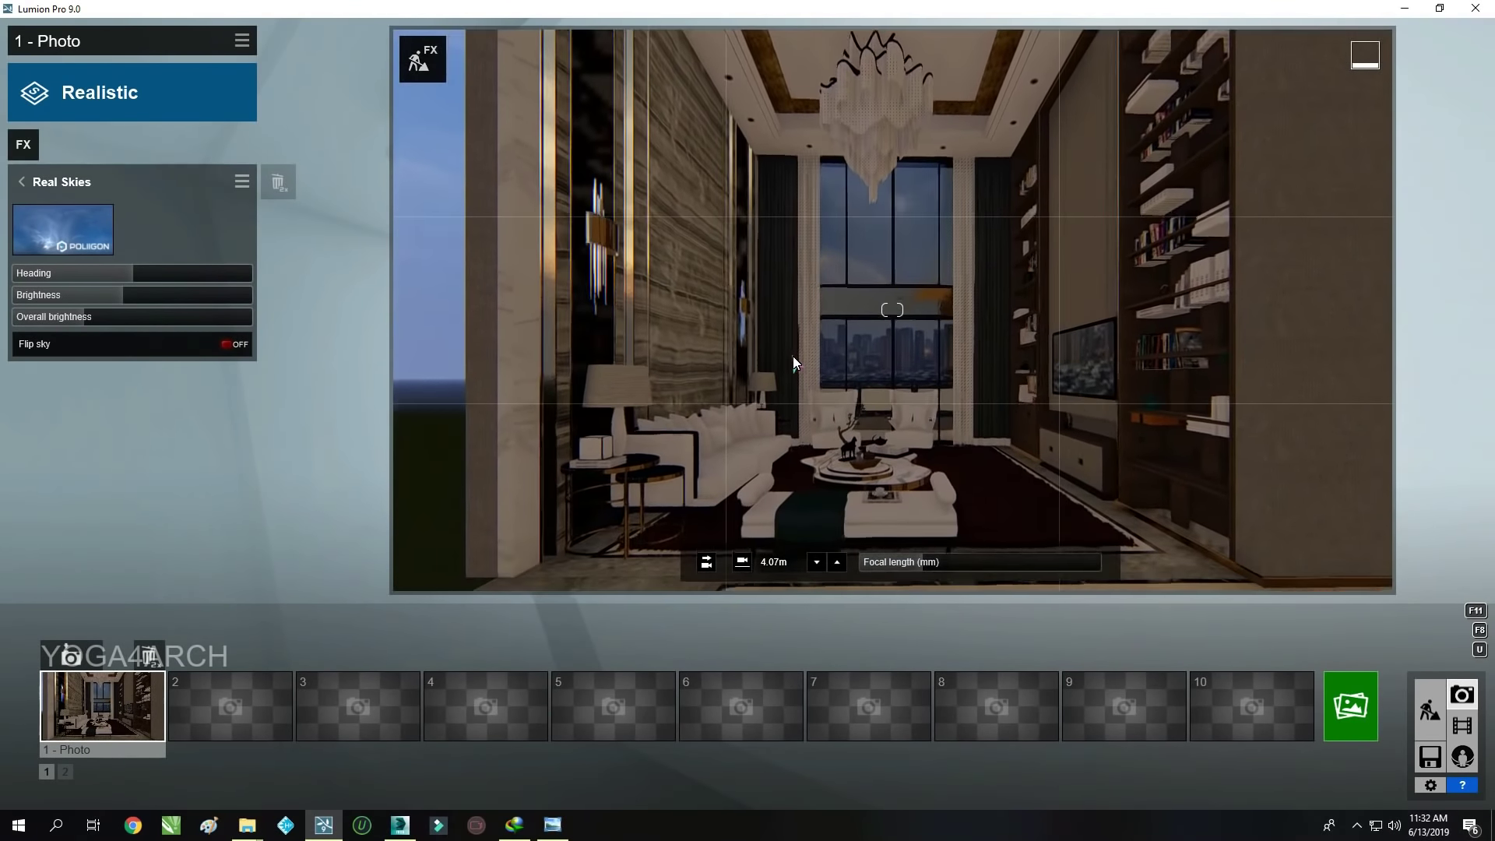
key("w")
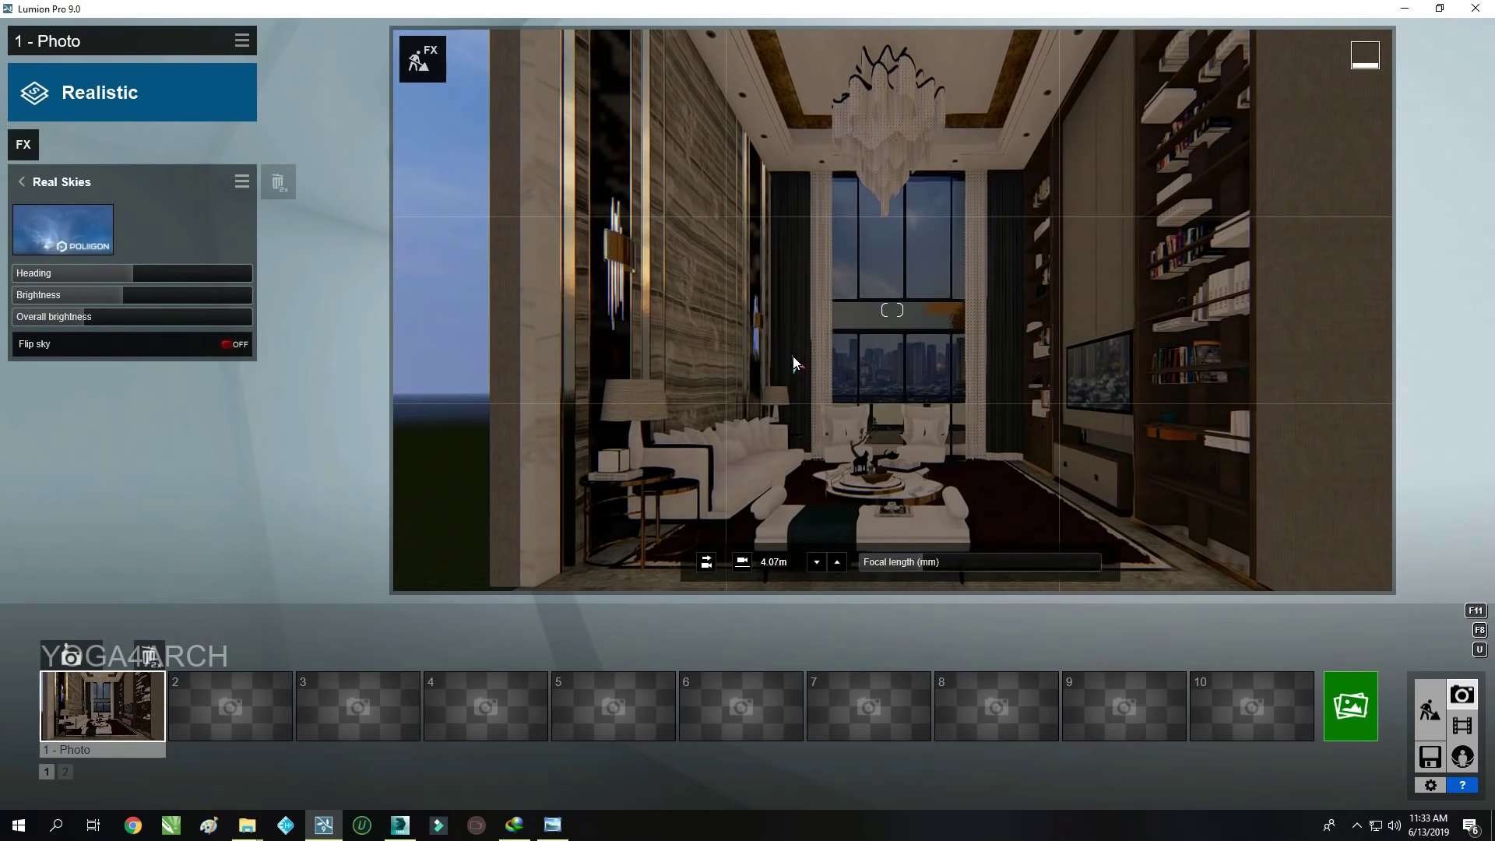
left_click(70, 657)
left_click(1352, 706)
Save the 1920x1080 JPG render into folder 27 and start rendering
left_click(600, 617)
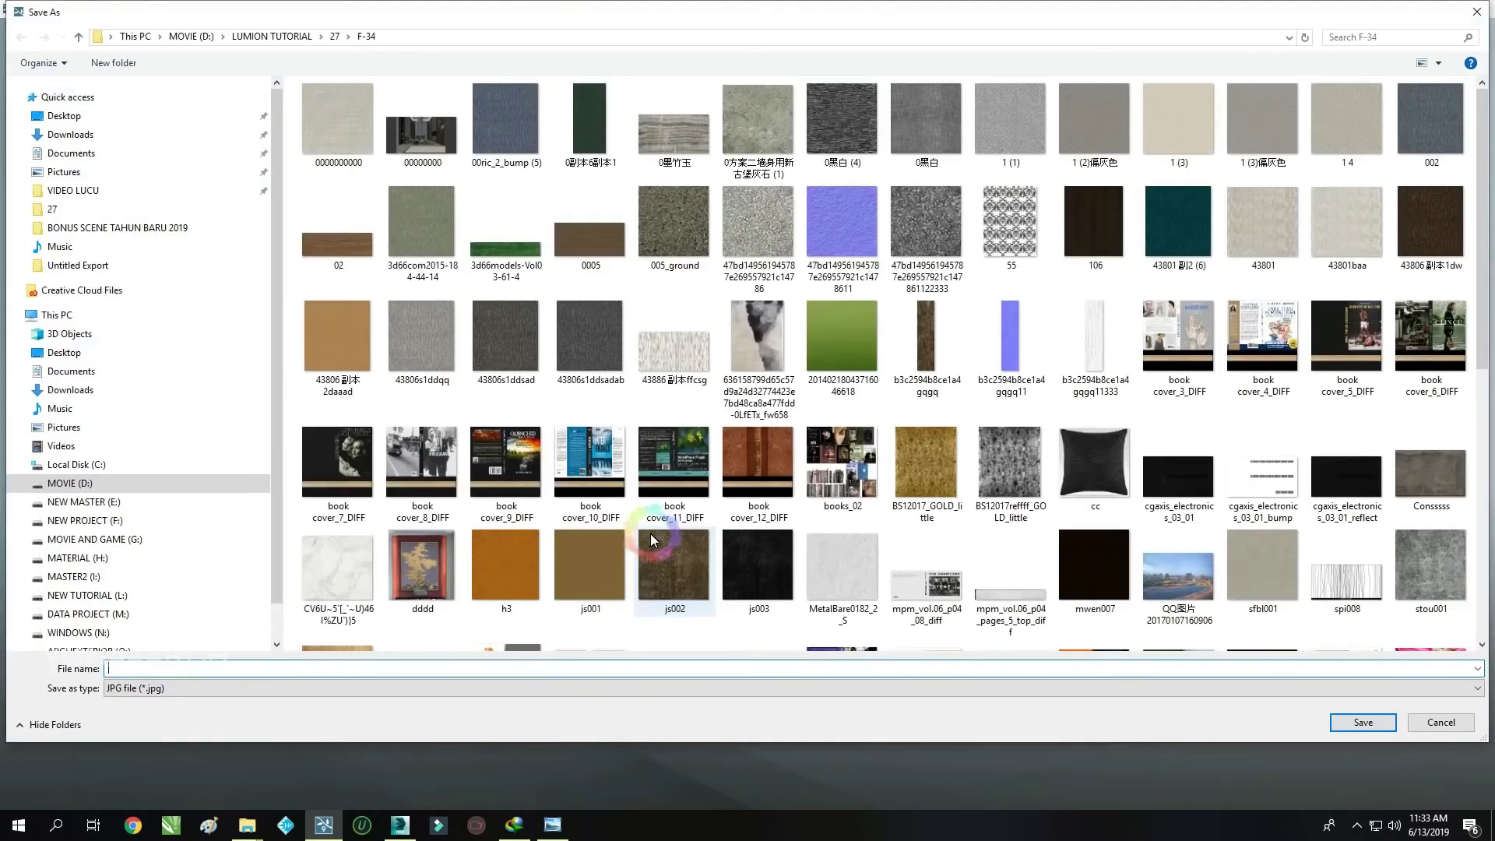
left_click(339, 43)
left_click(361, 669)
type("1")
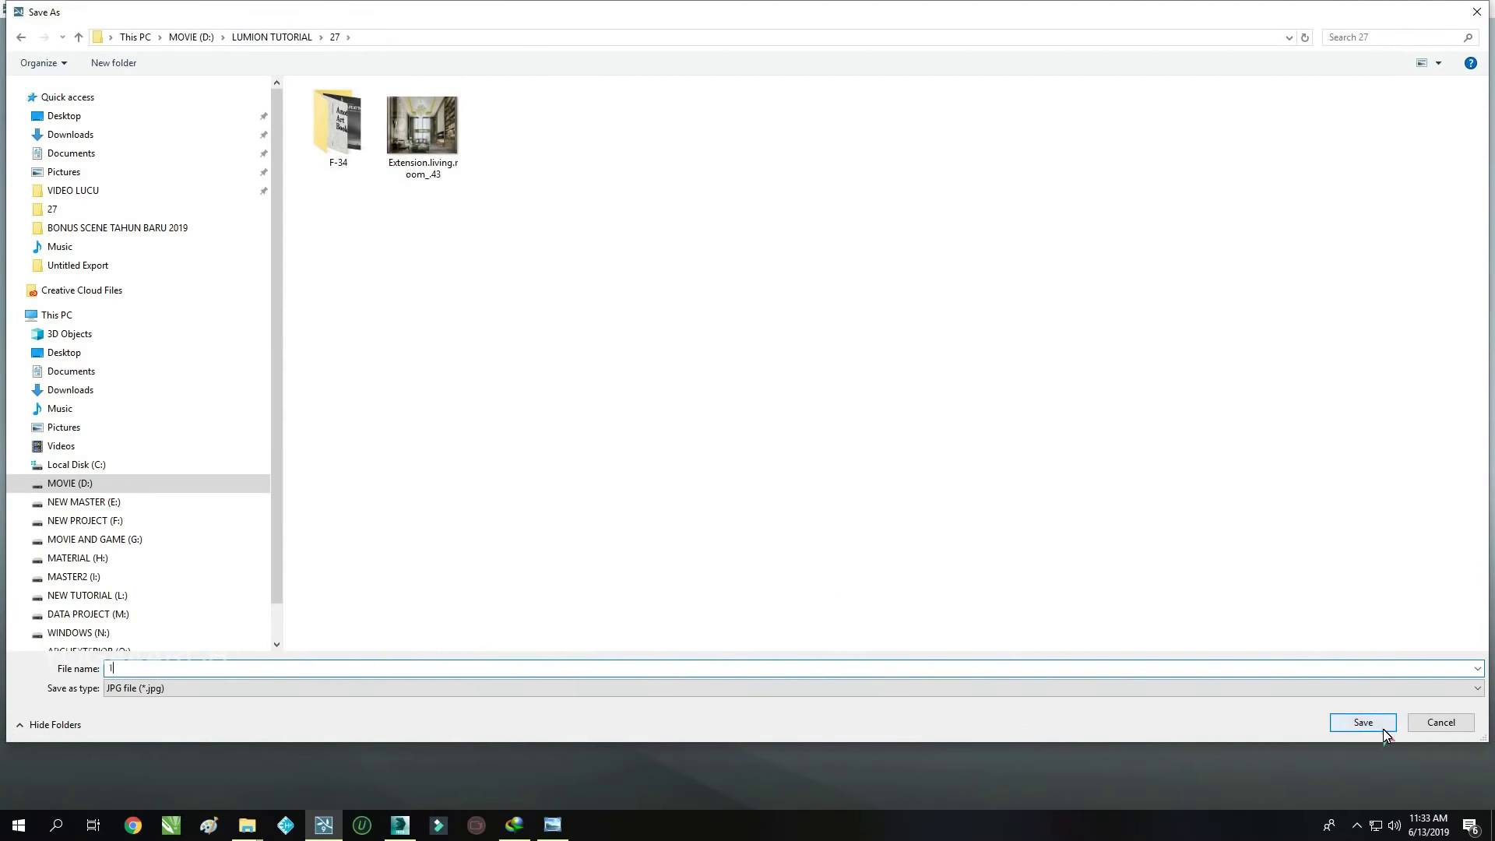
left_click(1384, 729)
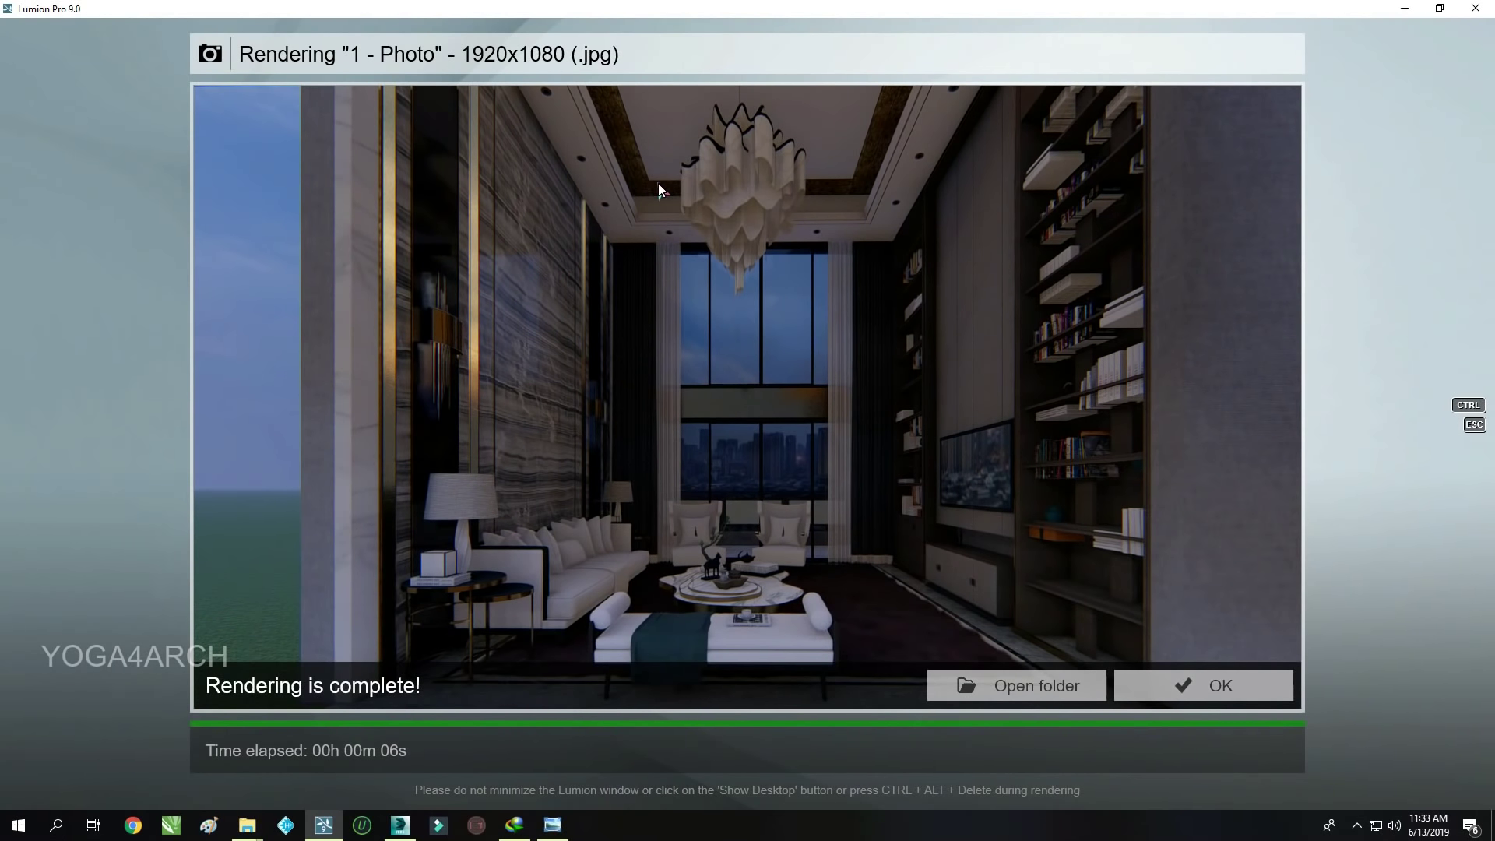
Compare with the reference photo, close the finished render notice, and nudge the camera forward
left_click(554, 831)
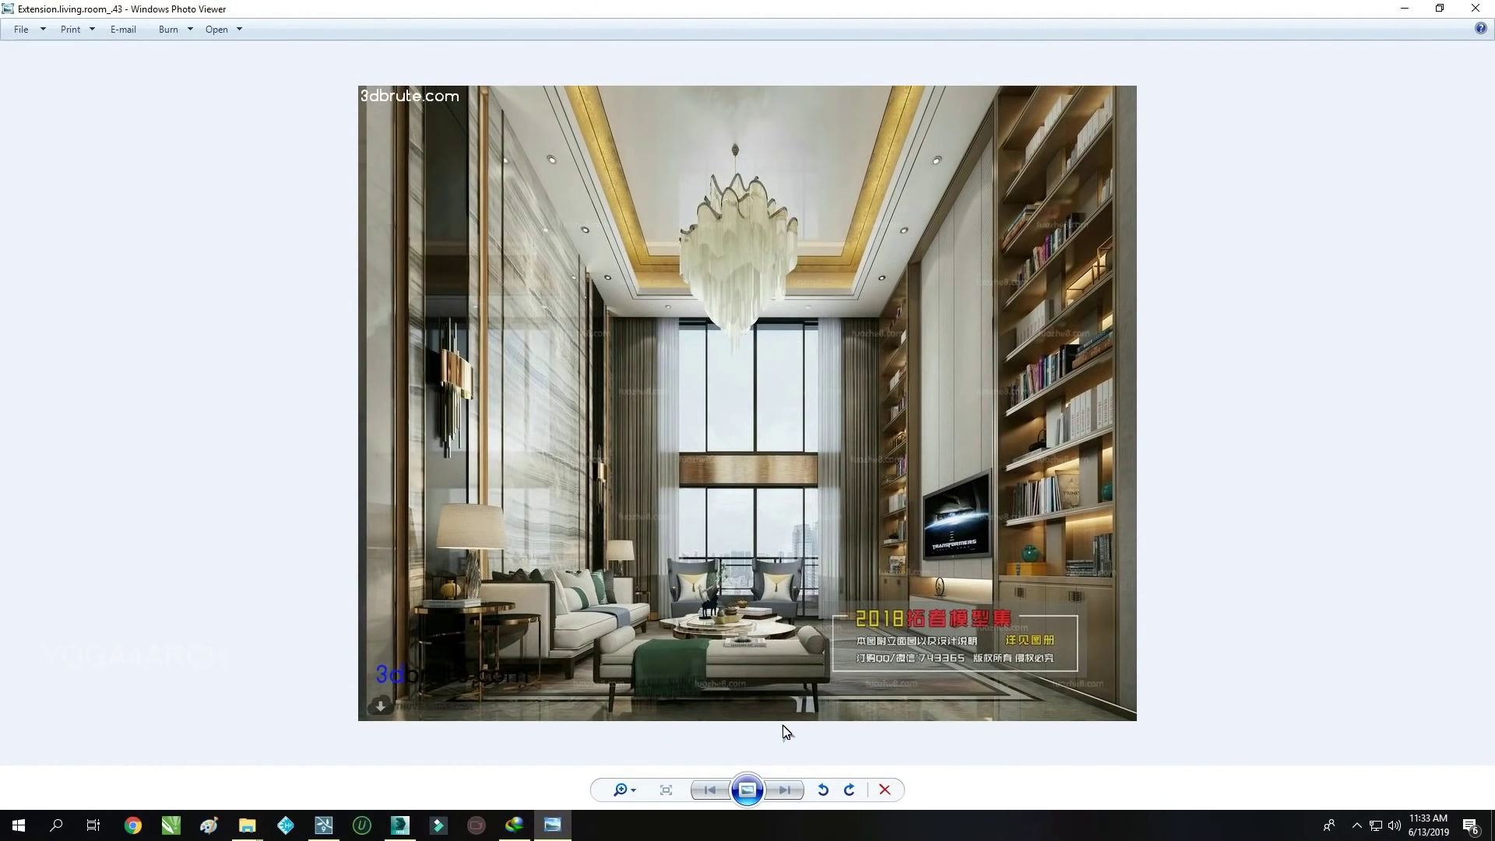
left_click(1416, 14)
left_click(1201, 684)
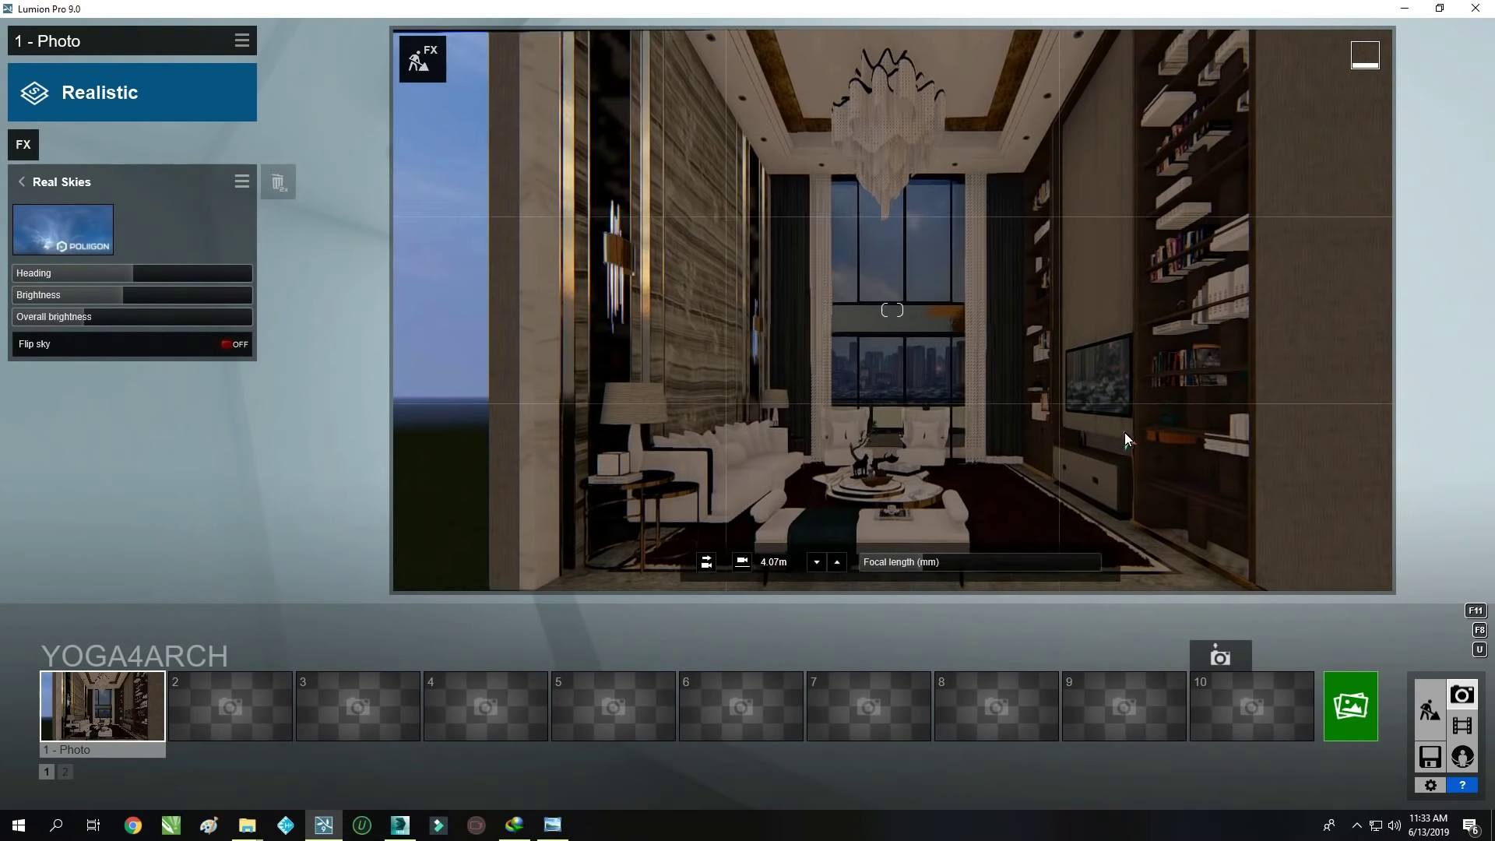
key("w")
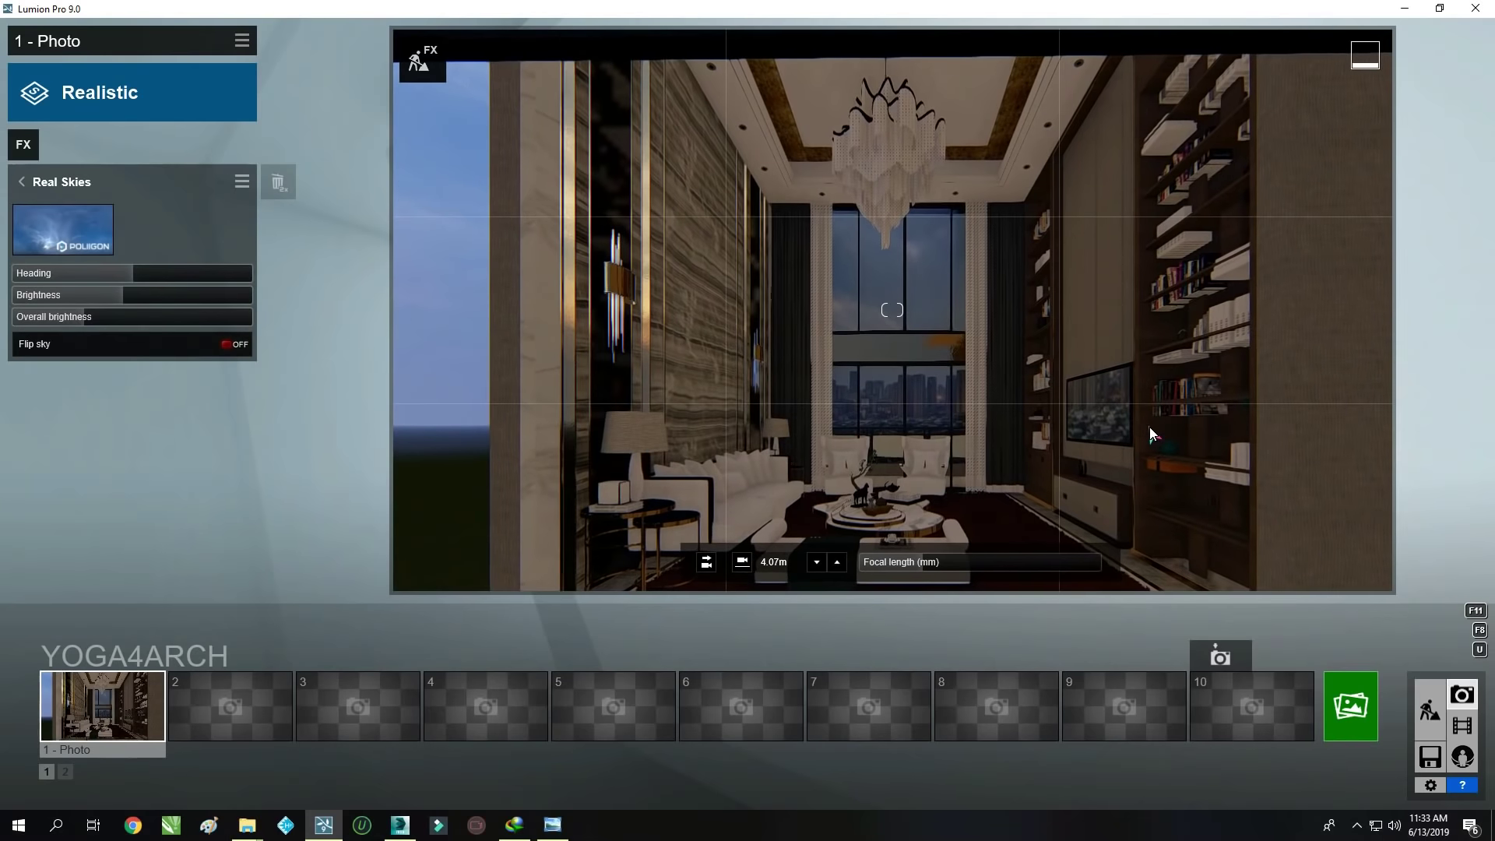
Make the building's exterior shell invisible and return to photo 1's camera view
left_click(1432, 717)
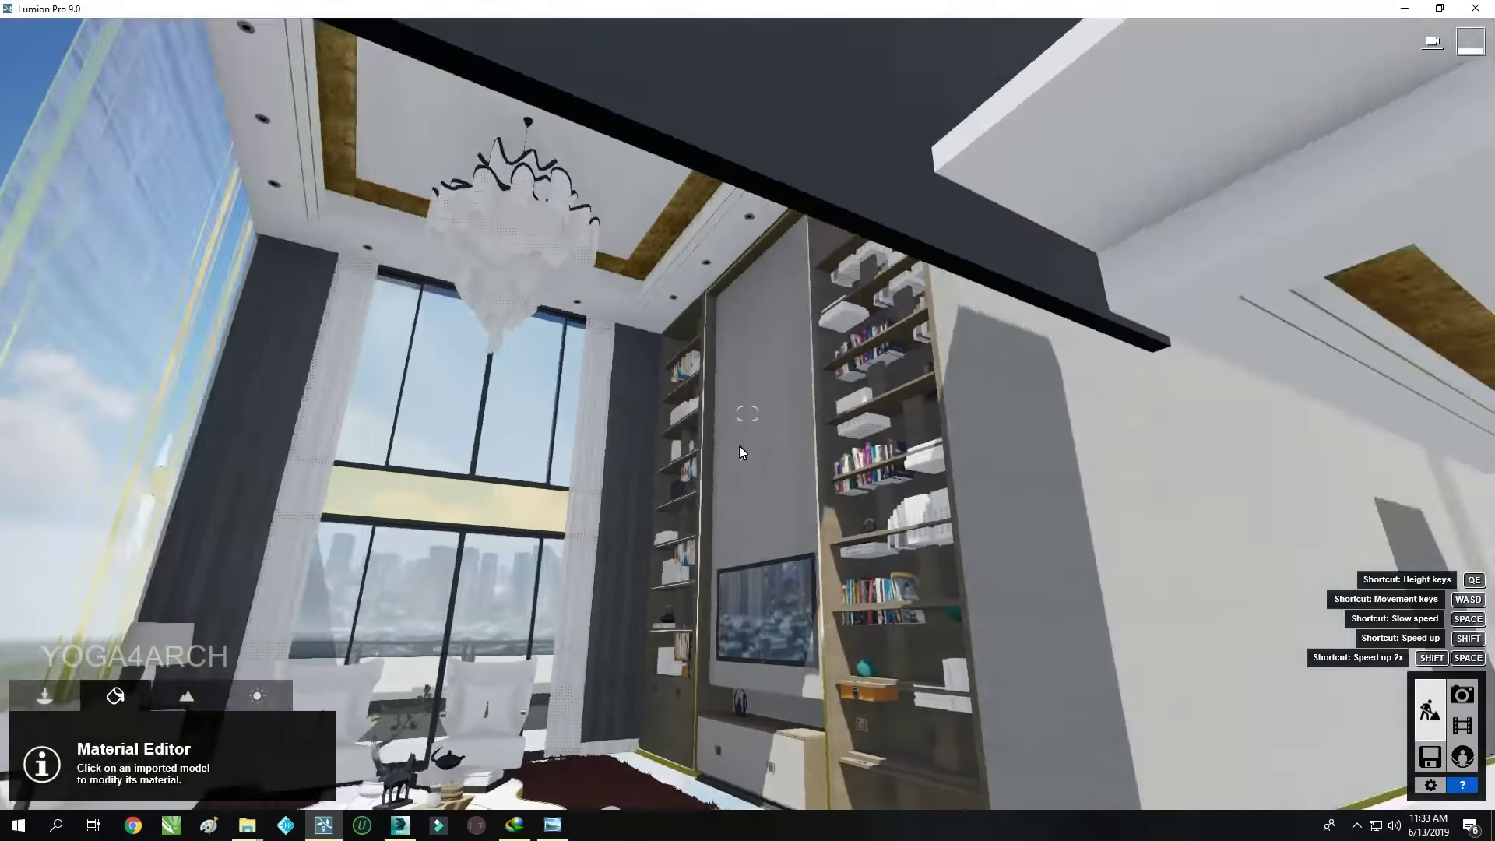
left_click(528, 447)
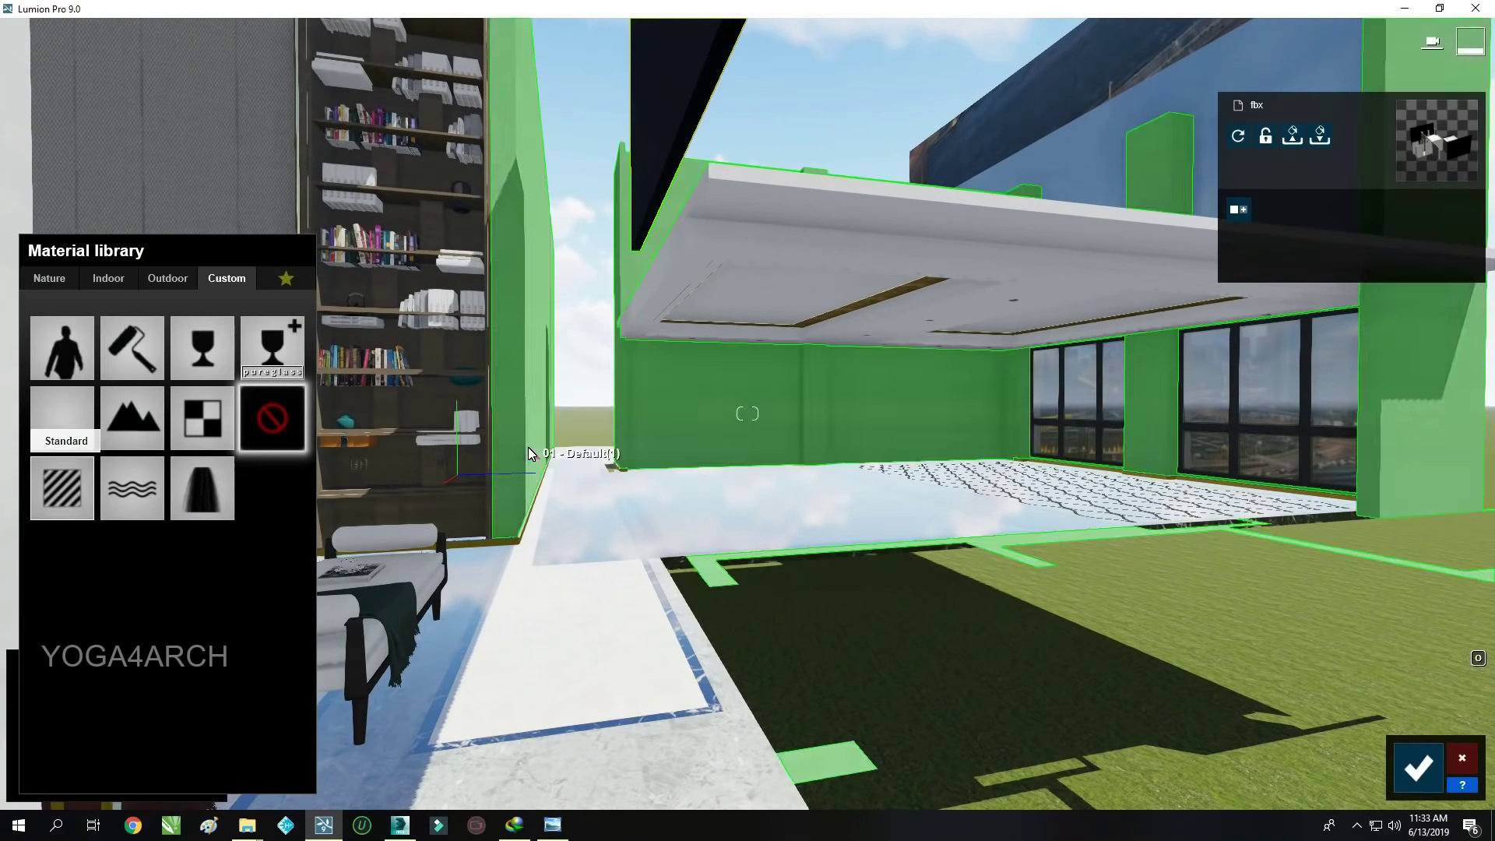
left_click(62, 424)
left_click(1417, 767)
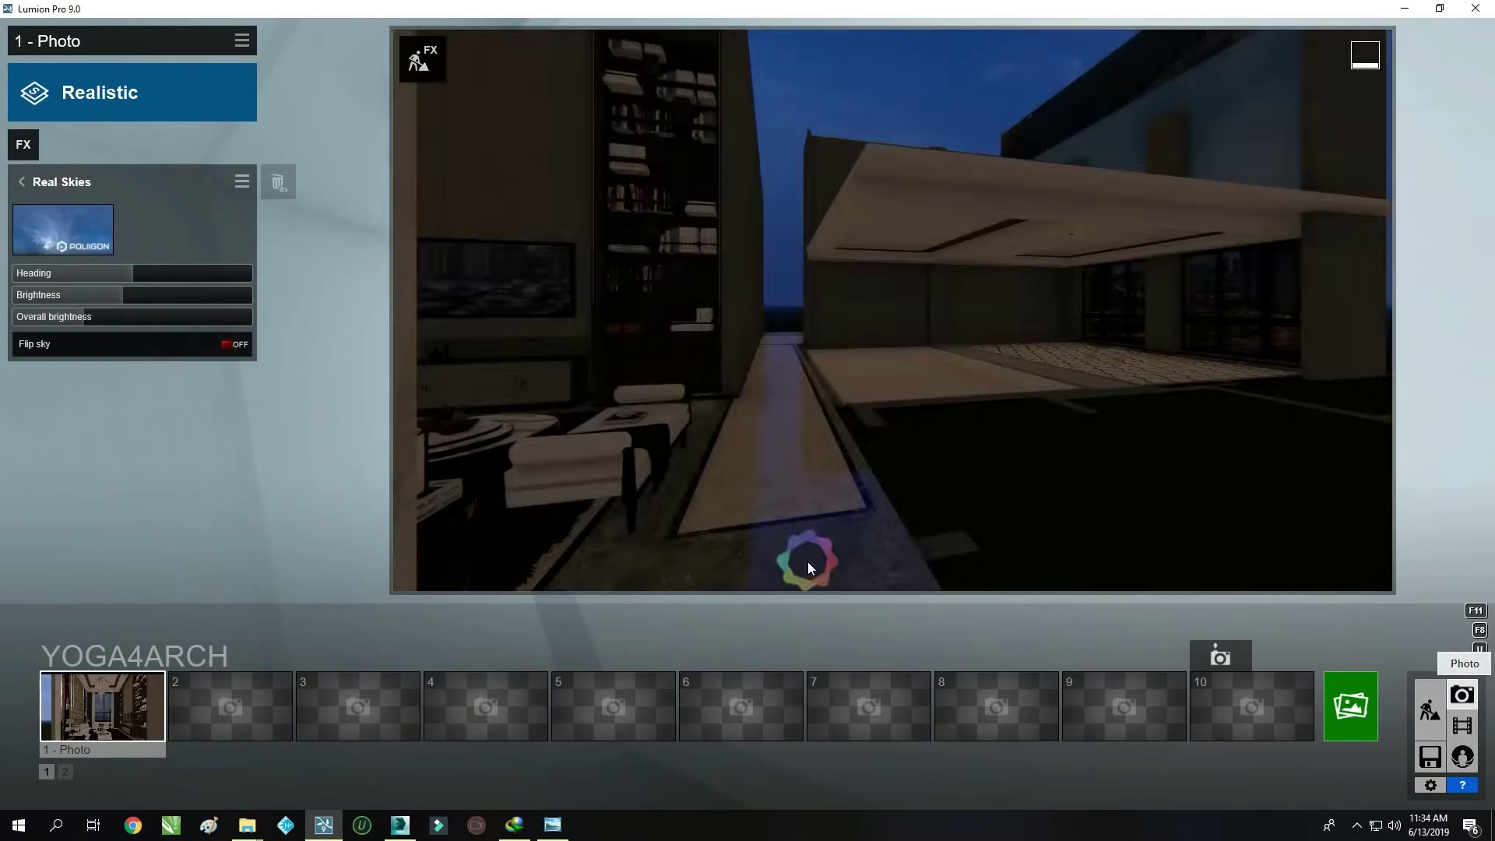
left_click(101, 725)
Choose a cloudy sky, apply the Overcast style, and add Real Skies with heading about 106.4
left_click(73, 234)
left_click(401, 156)
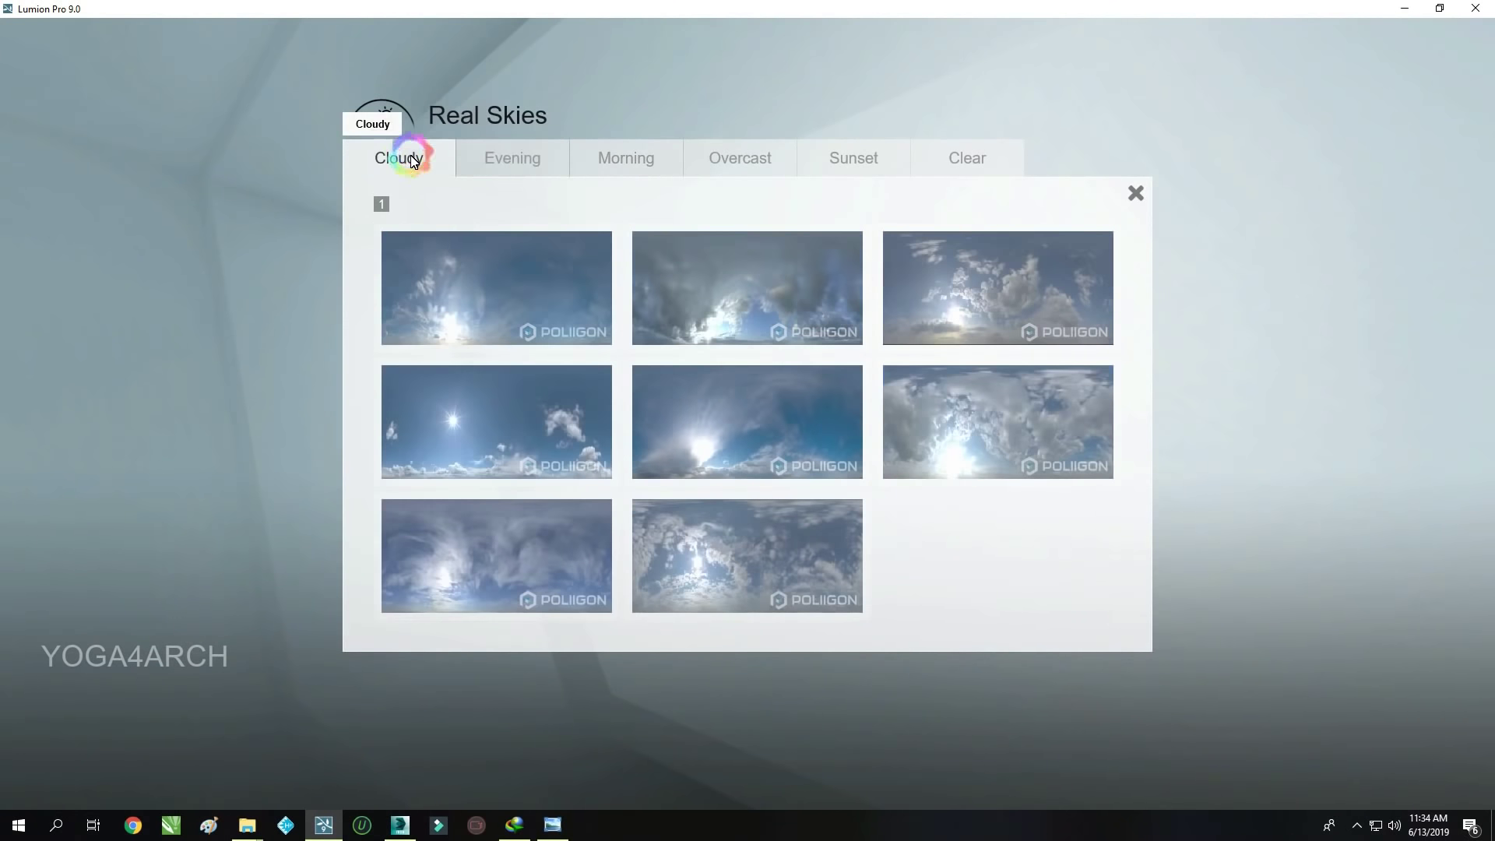
left_click(543, 400)
mouse_move(117, 274)
left_mouse_down()
mouse_move(201, 287)
mouse_move(178, 283)
left_mouse_up()
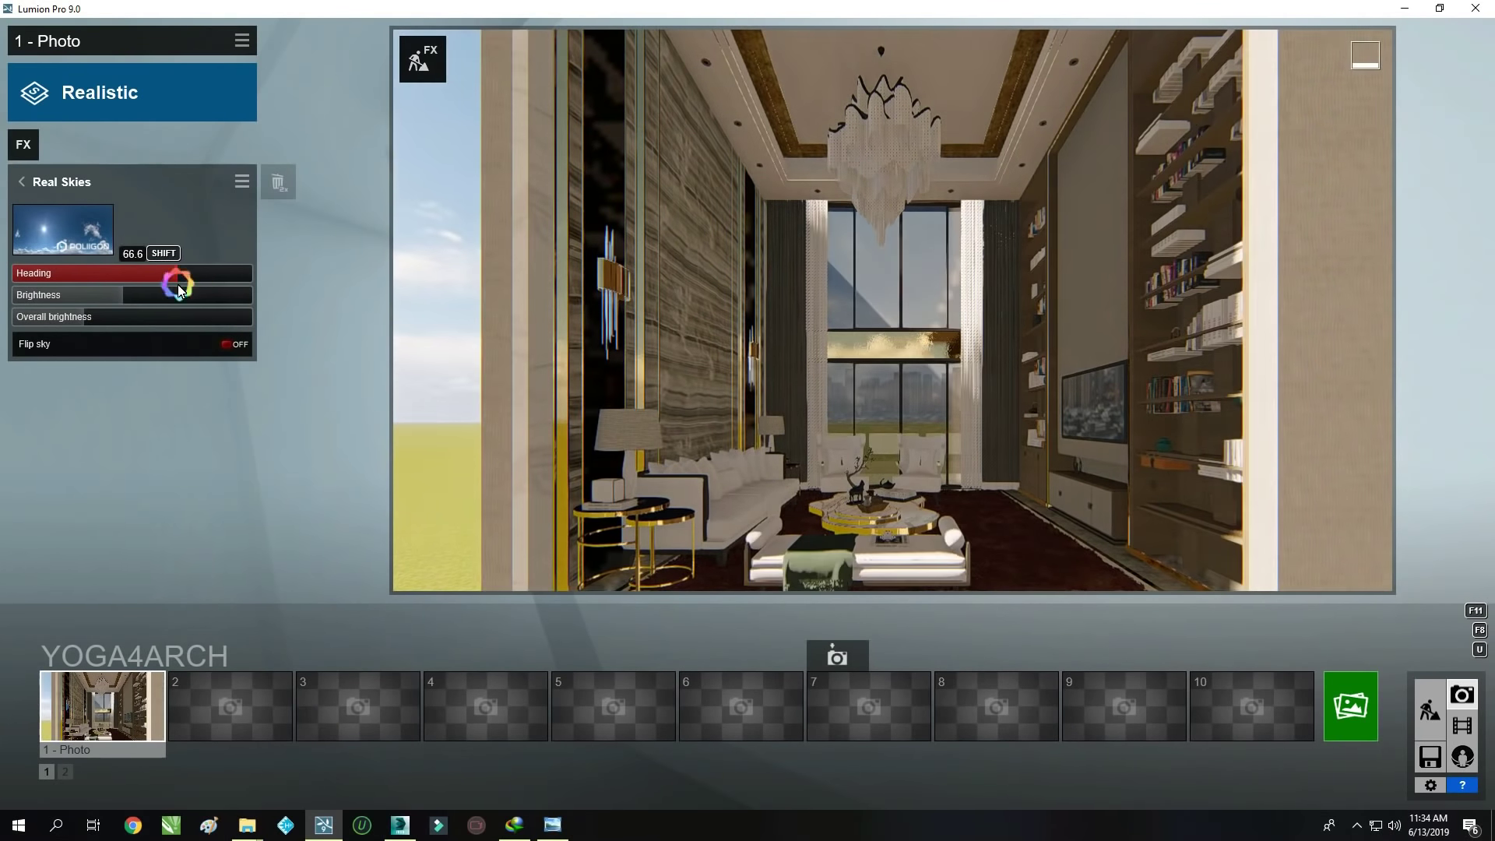
left_click(121, 105)
left_click(515, 535)
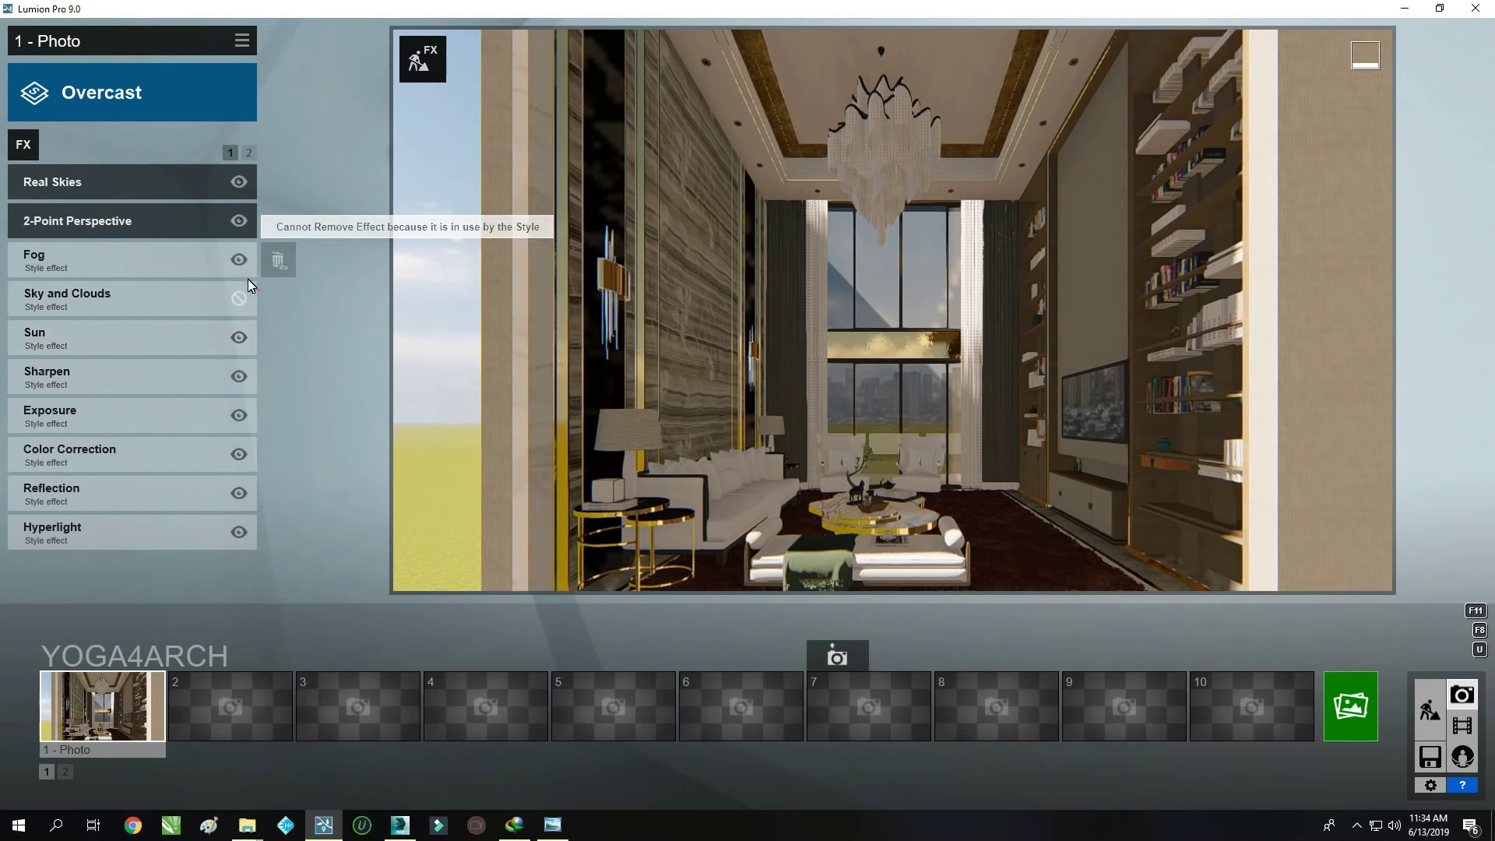
left_click(128, 338)
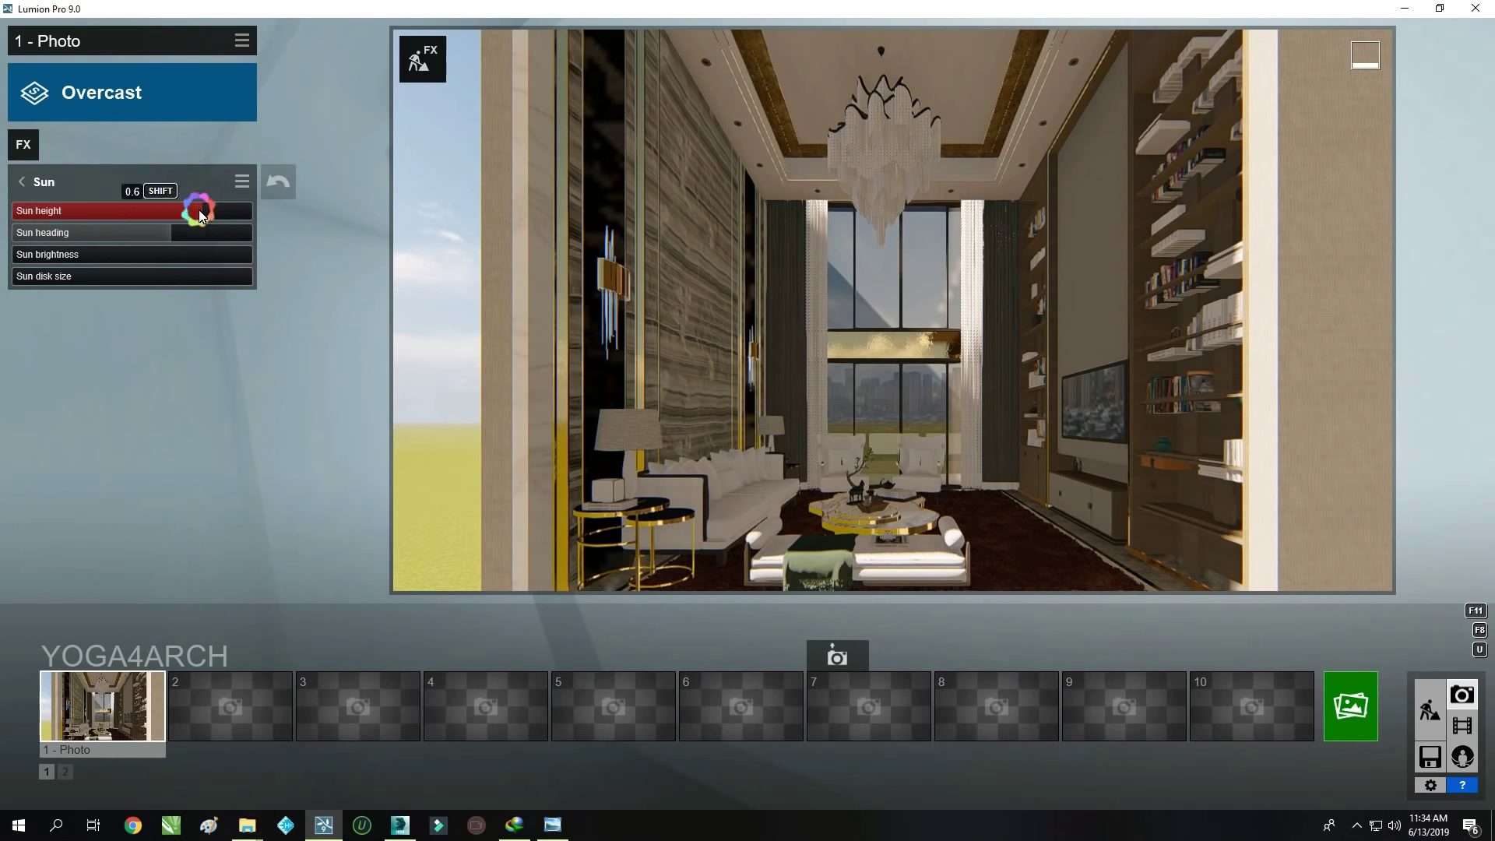
left_click(23, 144)
left_click(525, 255)
left_click_drag(116, 273, 261, 271)
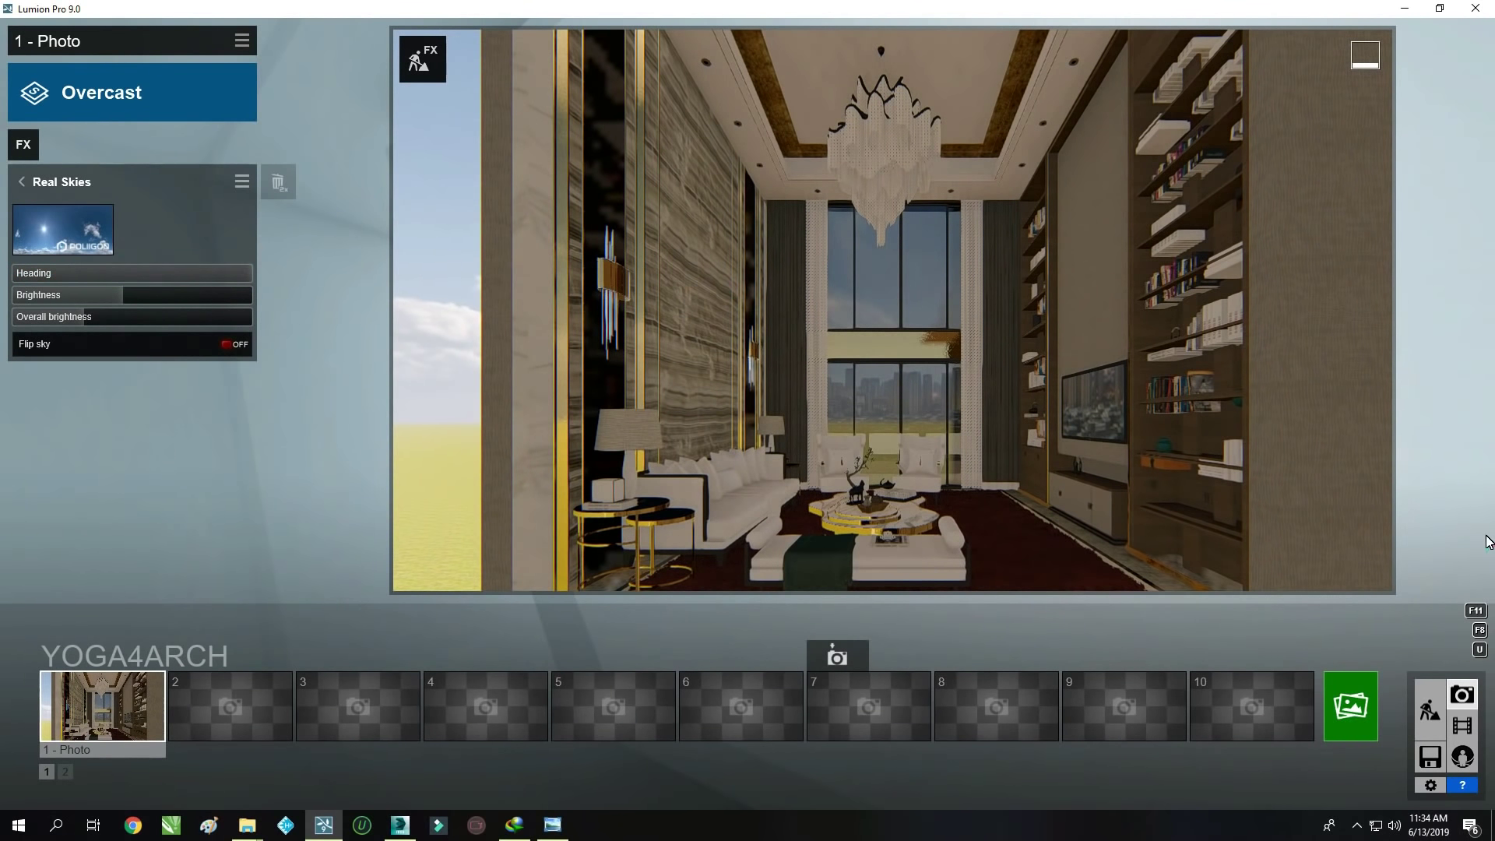
Render a fresh 1920x1080 JPG of photo 1 into folder 27
left_click(1355, 715)
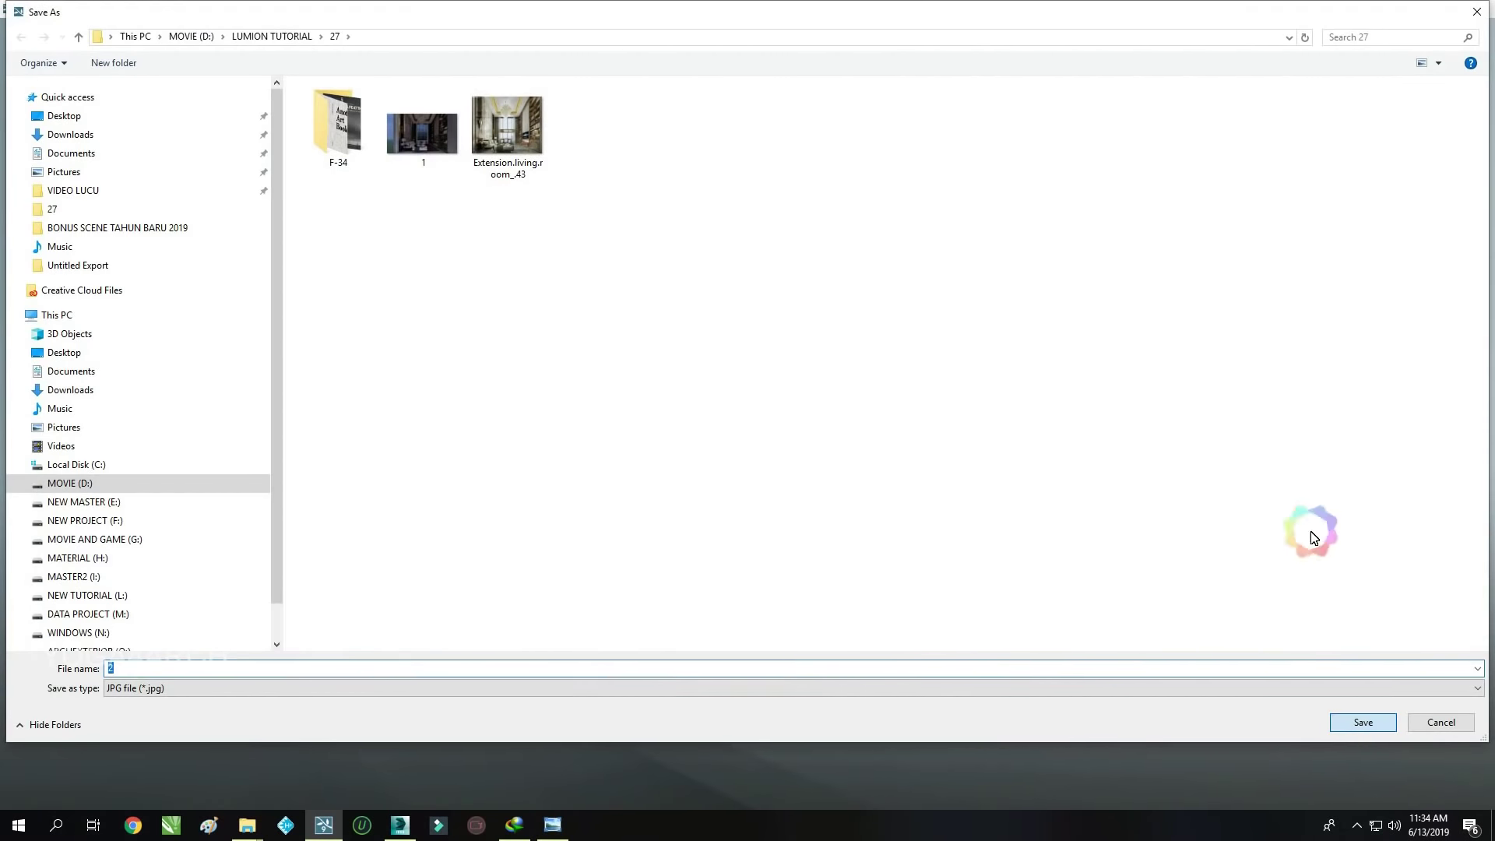
key("Return")
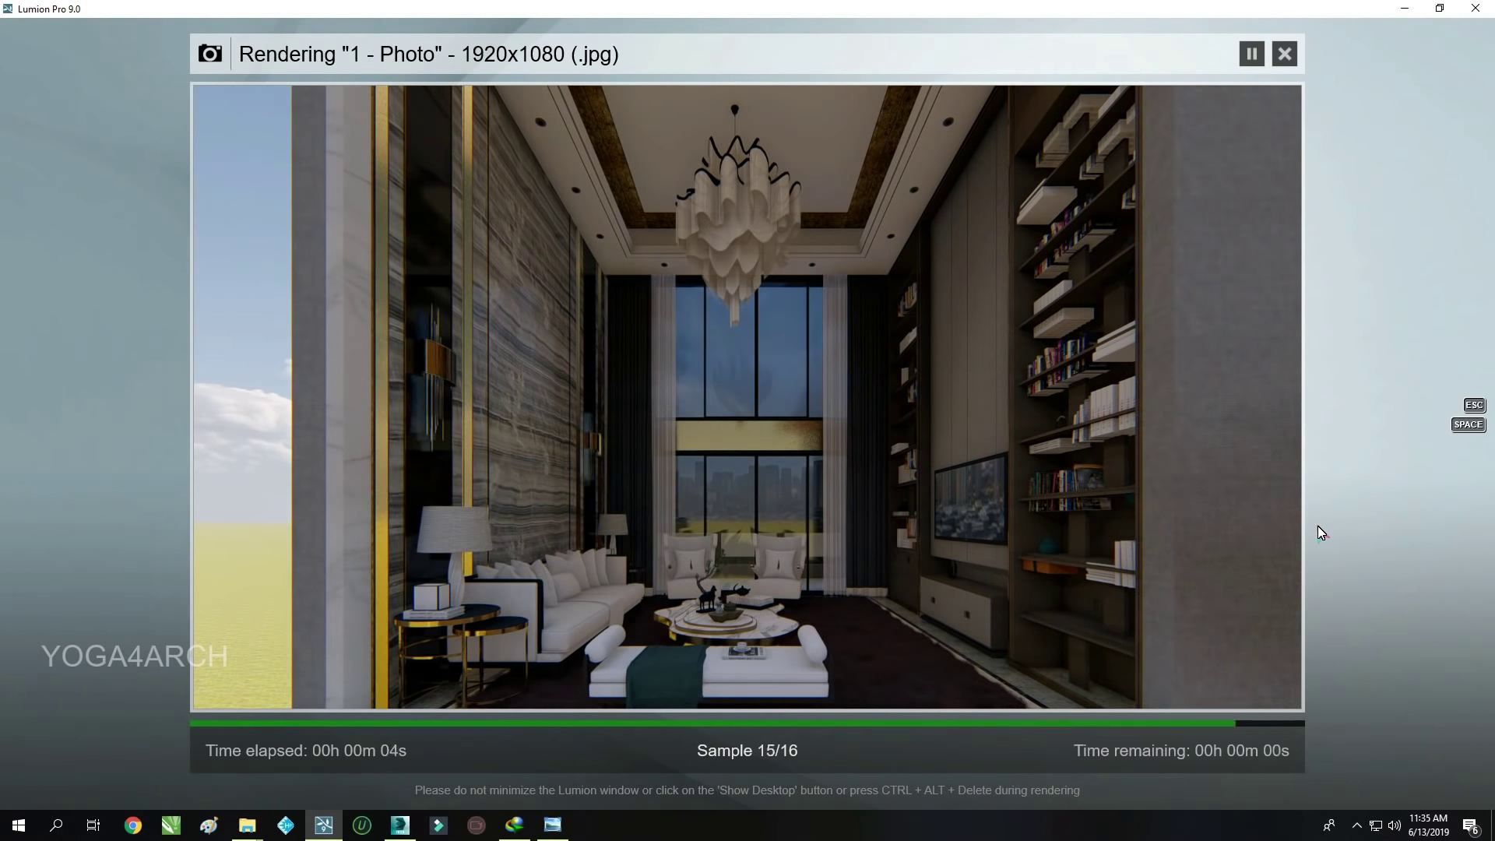
key("Escape")
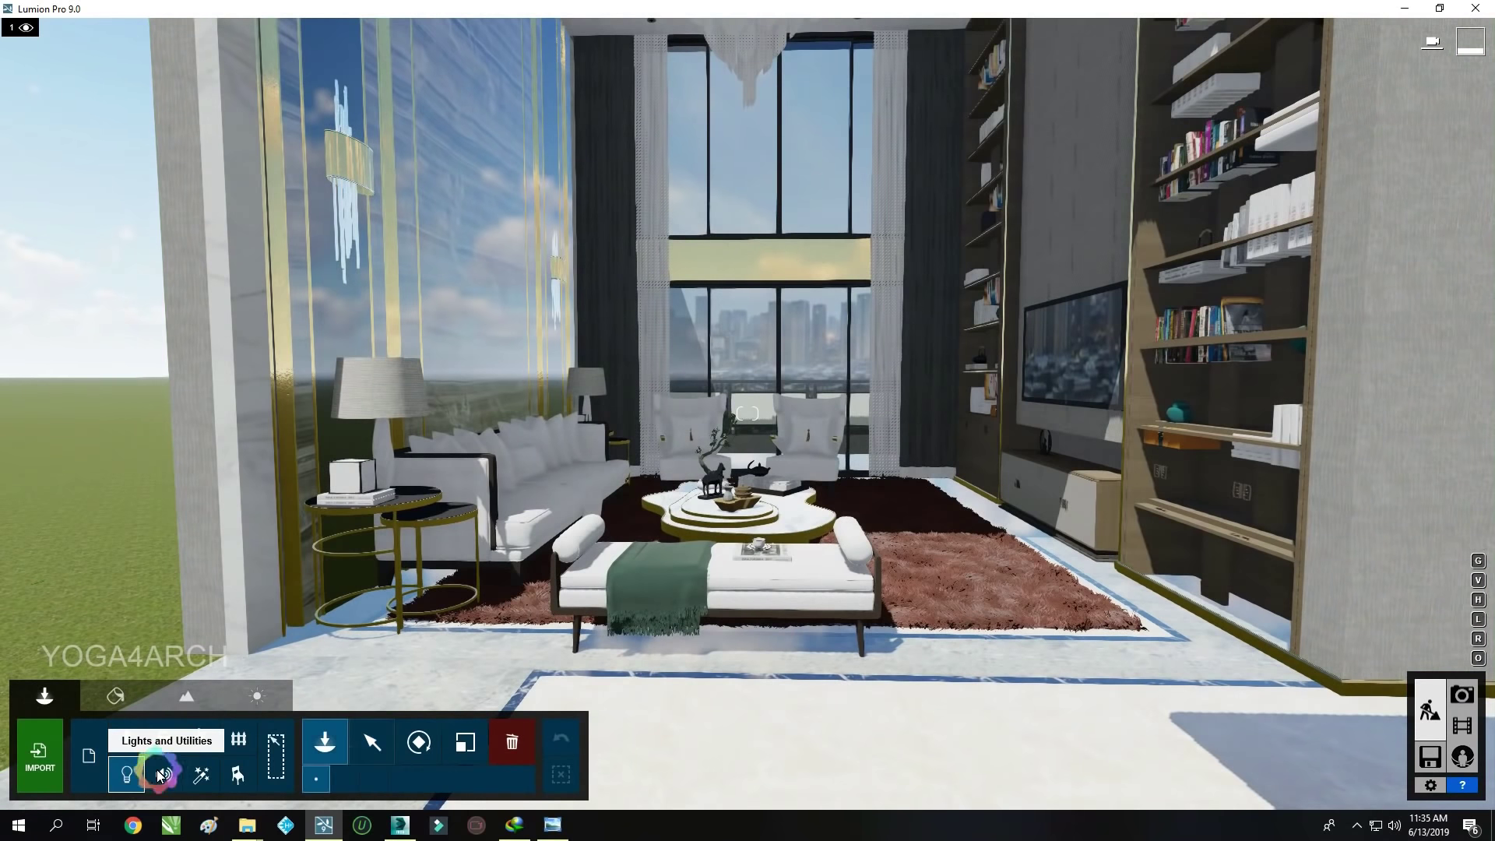
Select ceiling downlight Lamp07 and narrow its cone angle to 1.4rad
left_click(127, 775)
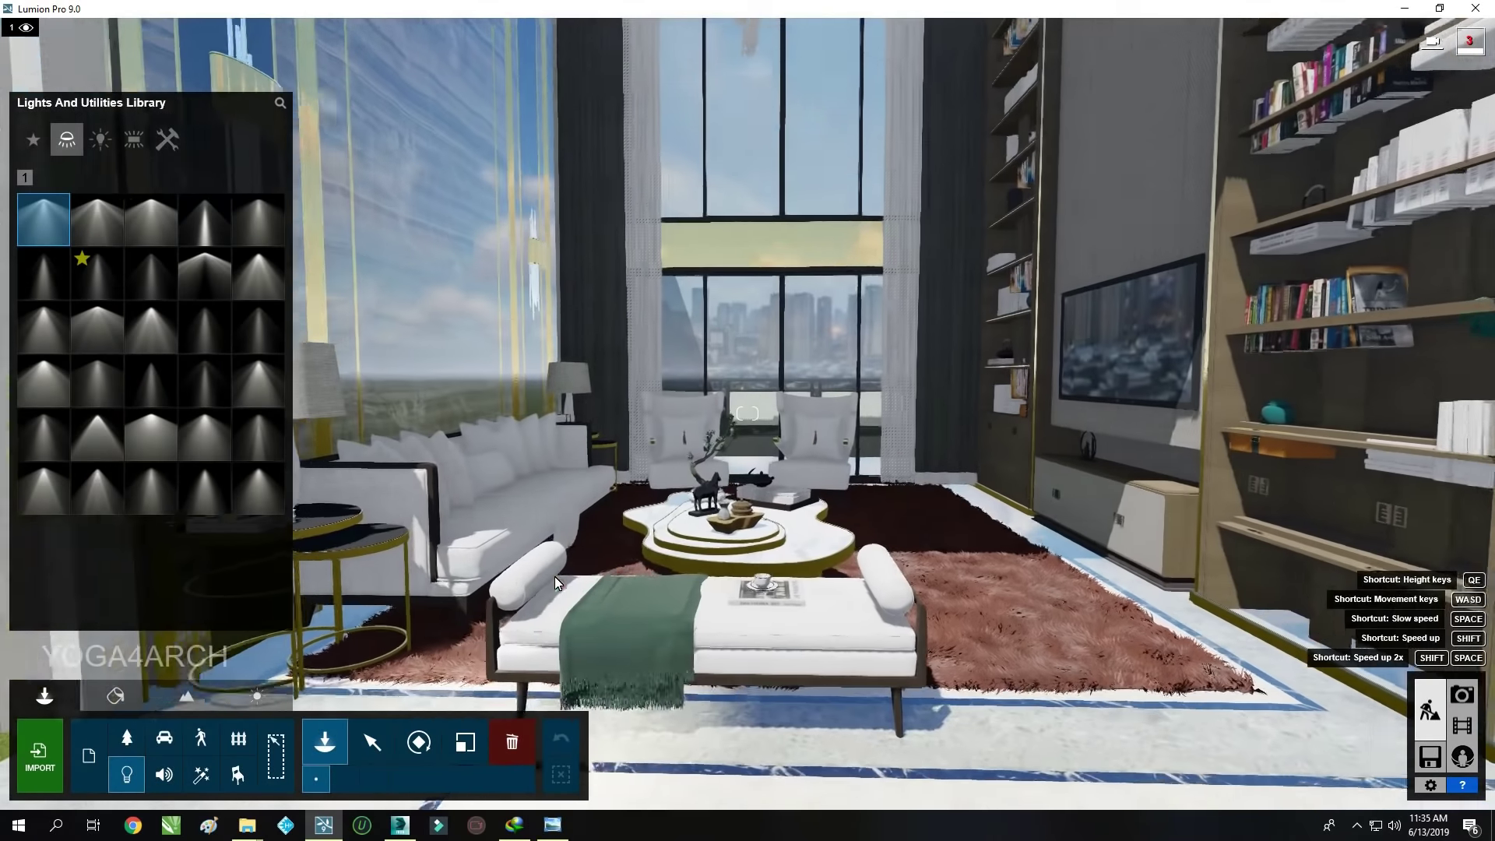
right_click_drag(513, 390, 513, 264)
scroll(512, 260, "up", 5)
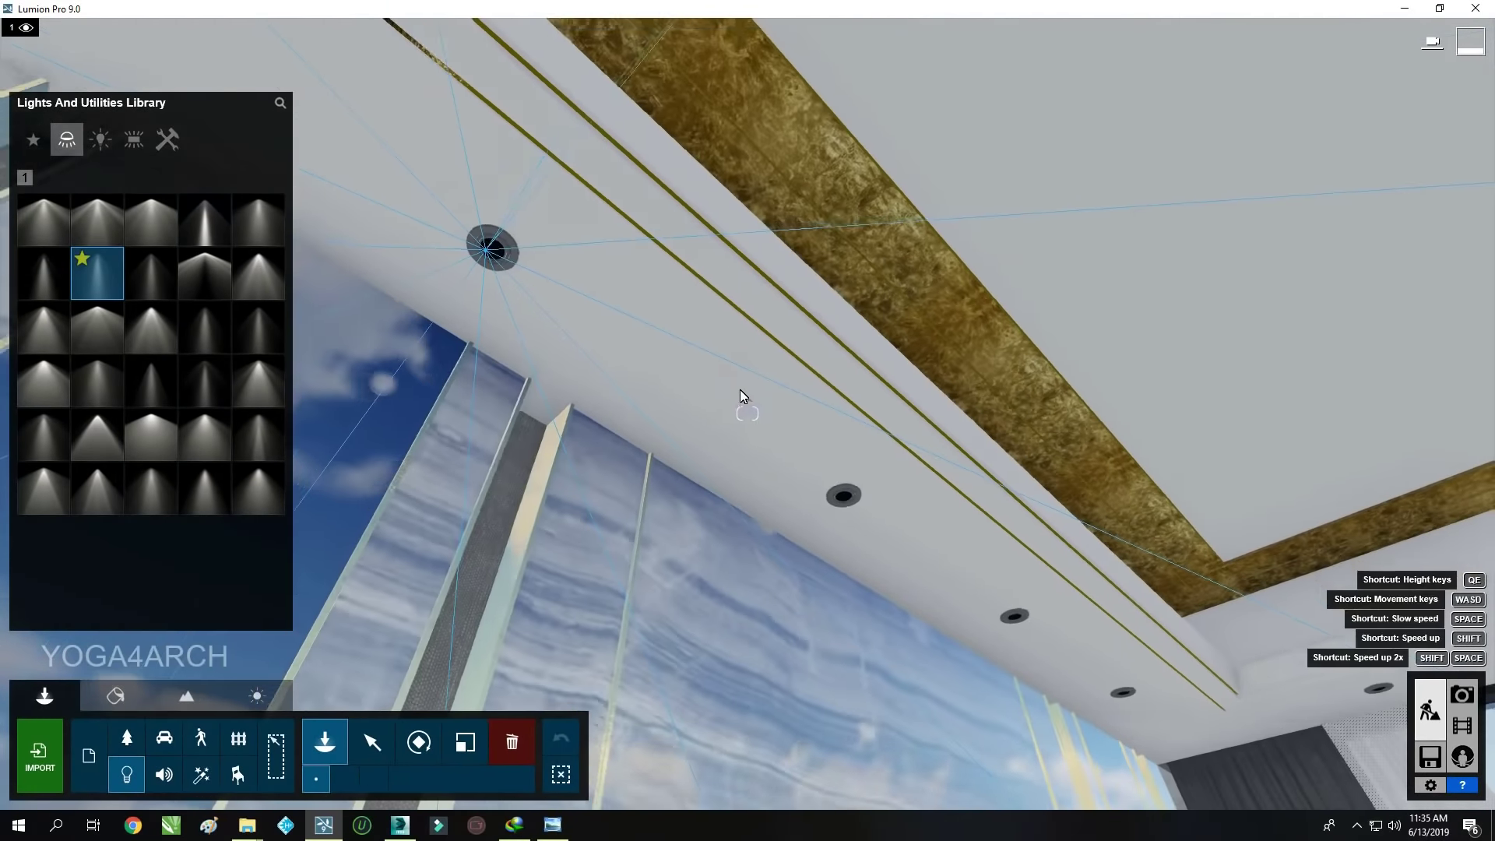
right_click_drag(740, 389, 560, 100)
left_click(561, 100)
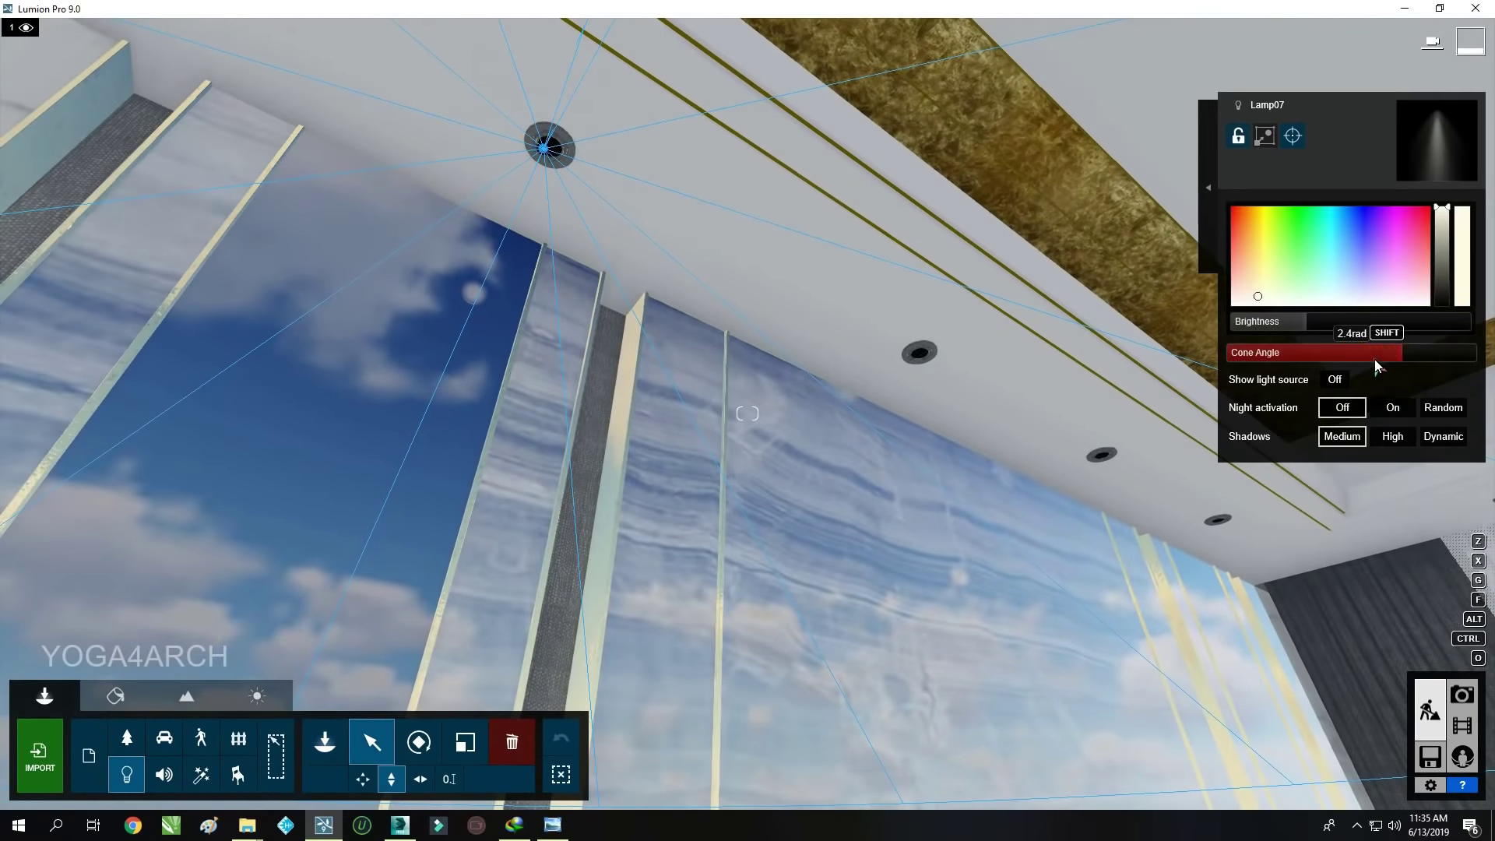
mouse_move(1376, 366)
left_mouse_down()
mouse_move(1161, 374)
mouse_move(1286, 385)
left_mouse_up()
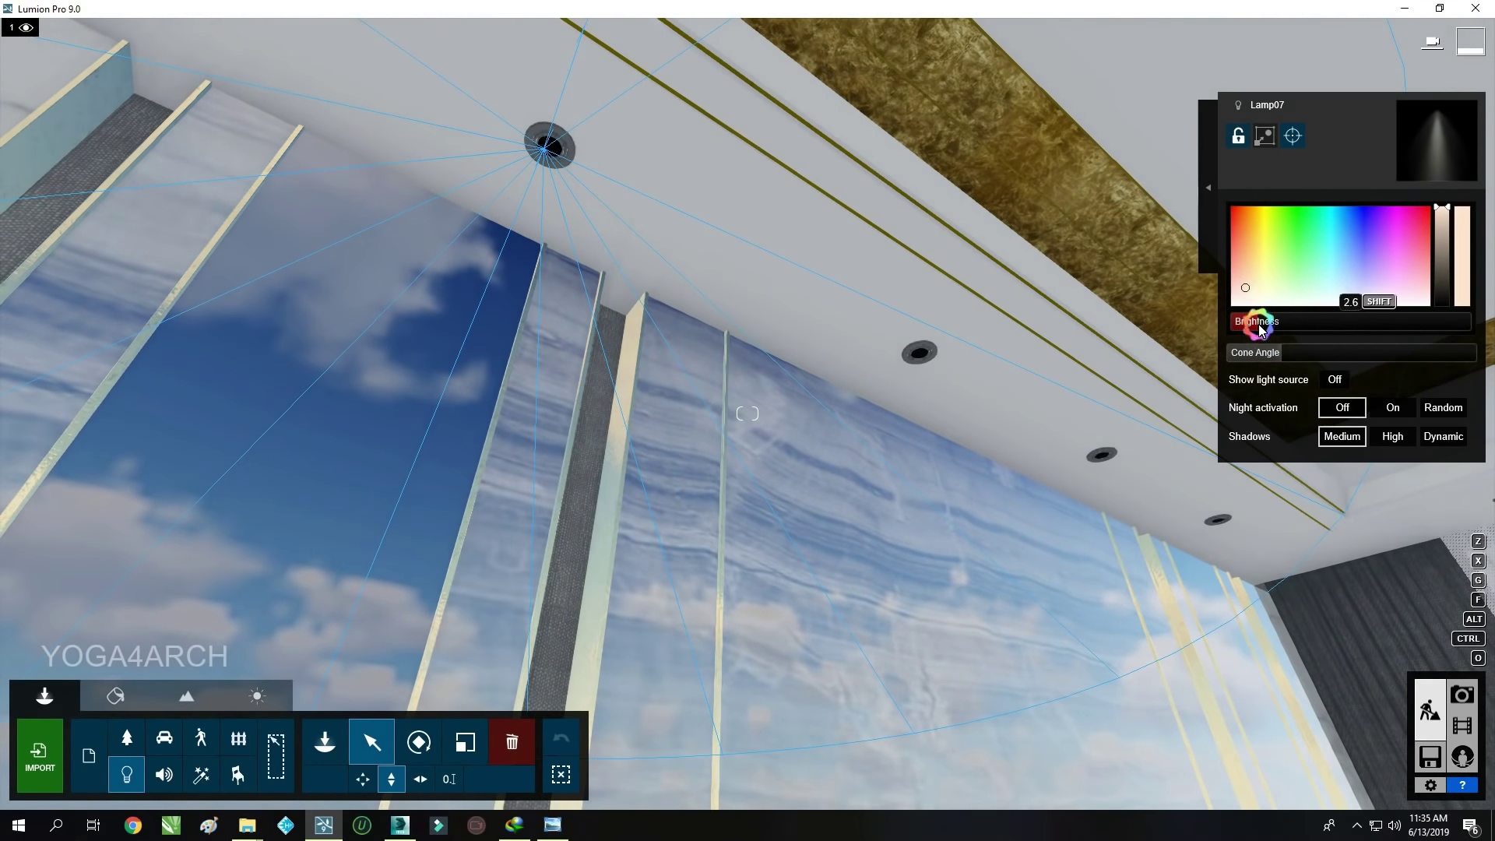
Give the downlight ring a full-brightness Standard material with emissive settings
left_click(115, 696)
left_click(419, 490)
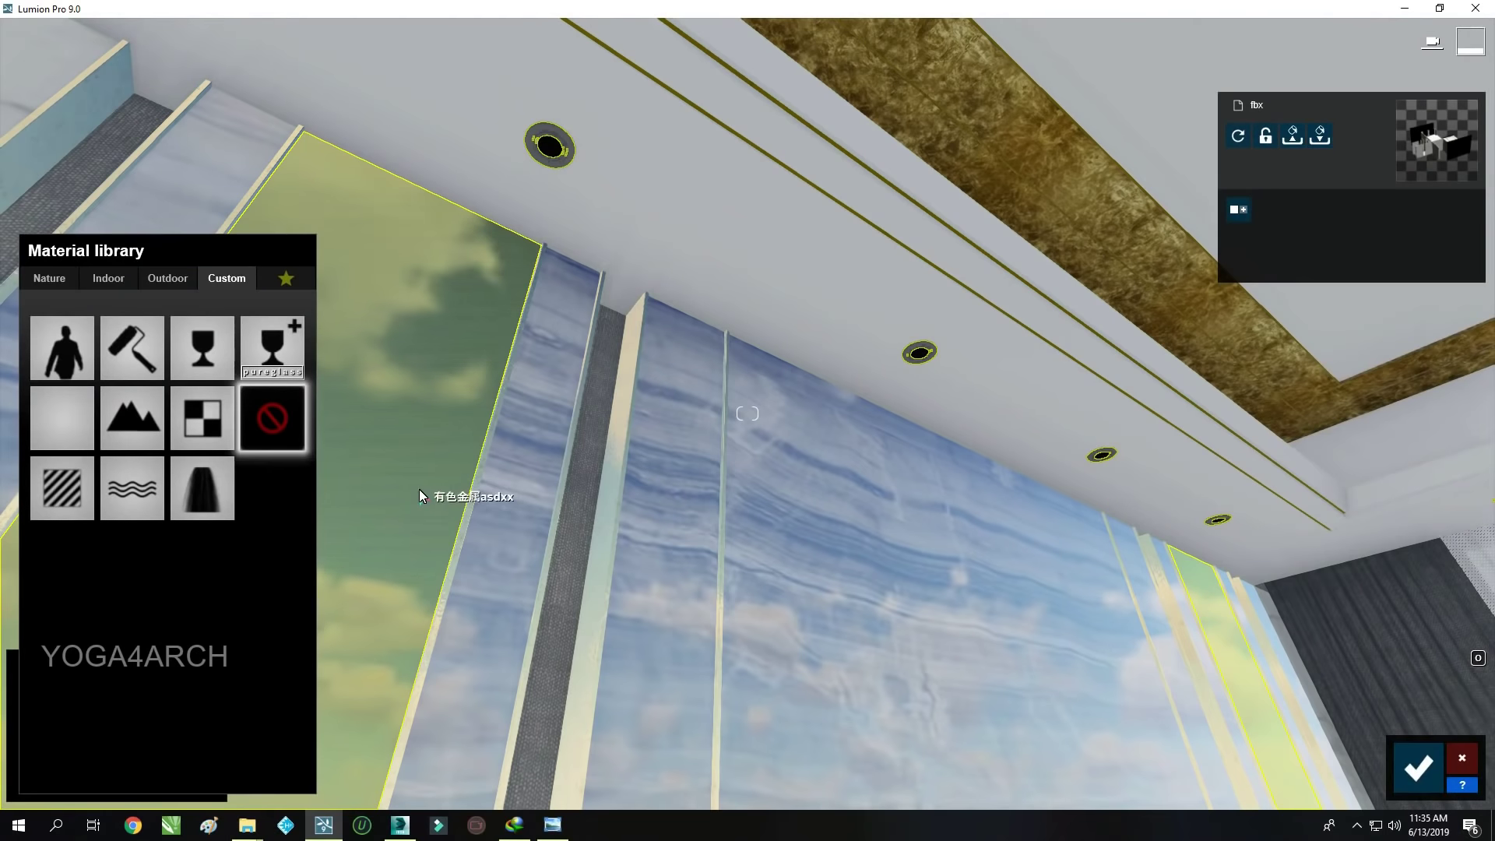
left_click(108, 278)
left_click(226, 323)
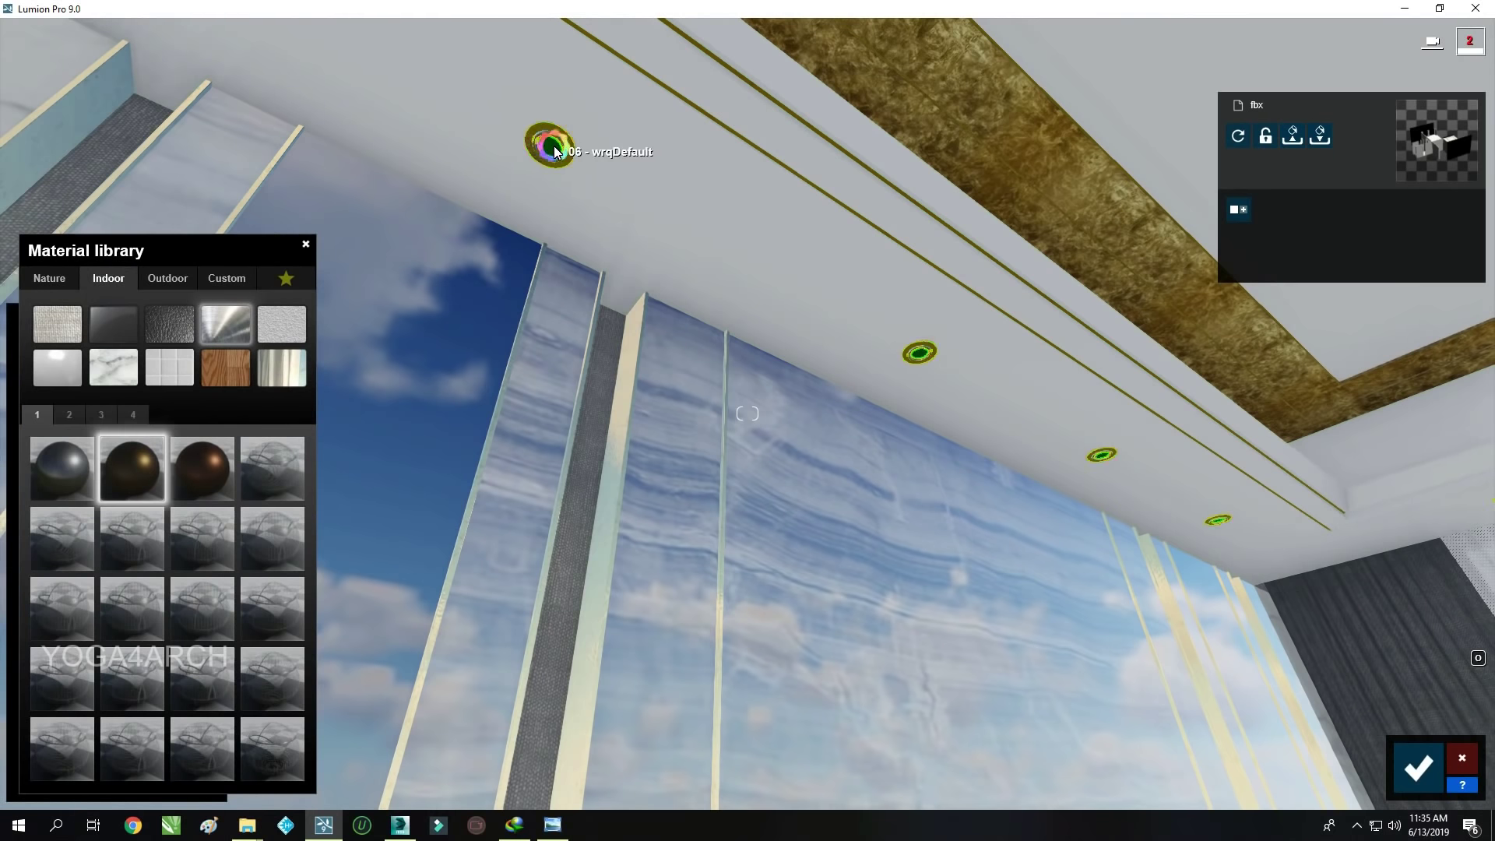
left_click(227, 278)
left_click(62, 425)
left_click_drag(365, 569, 366, 485)
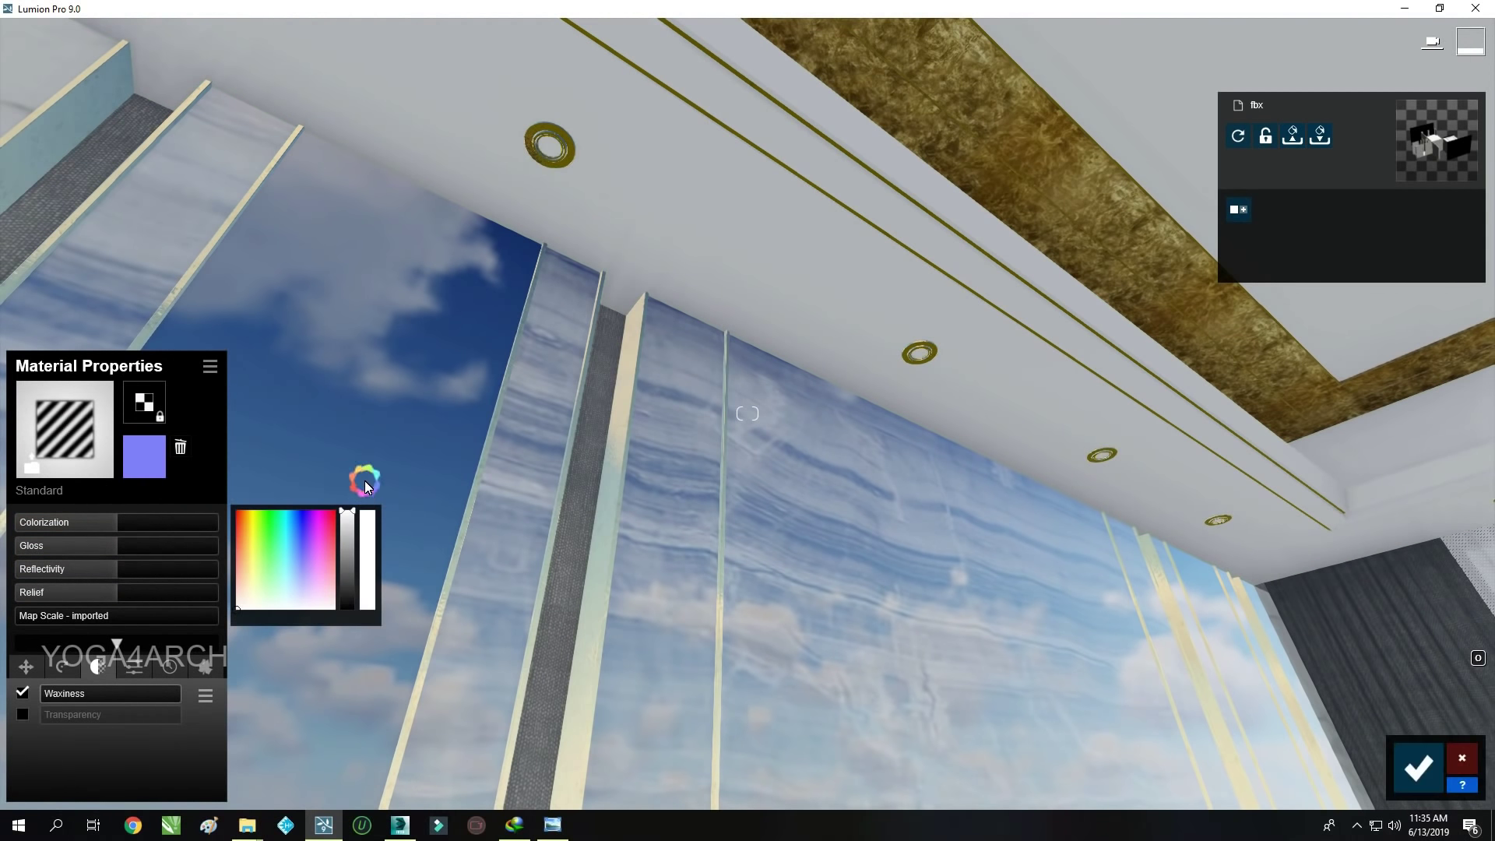
left_click(131, 668)
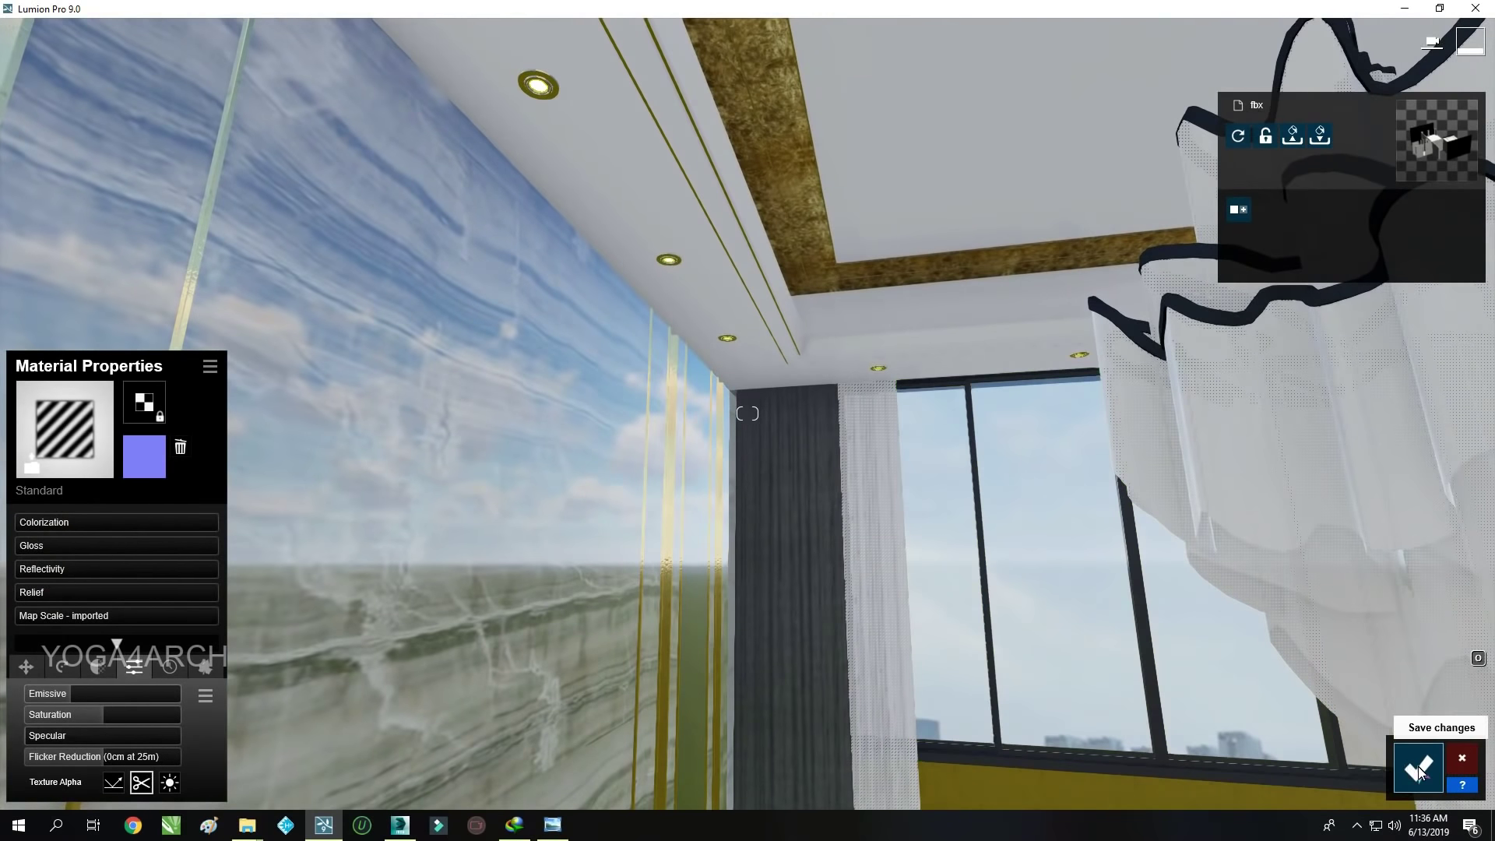
left_click(1419, 767)
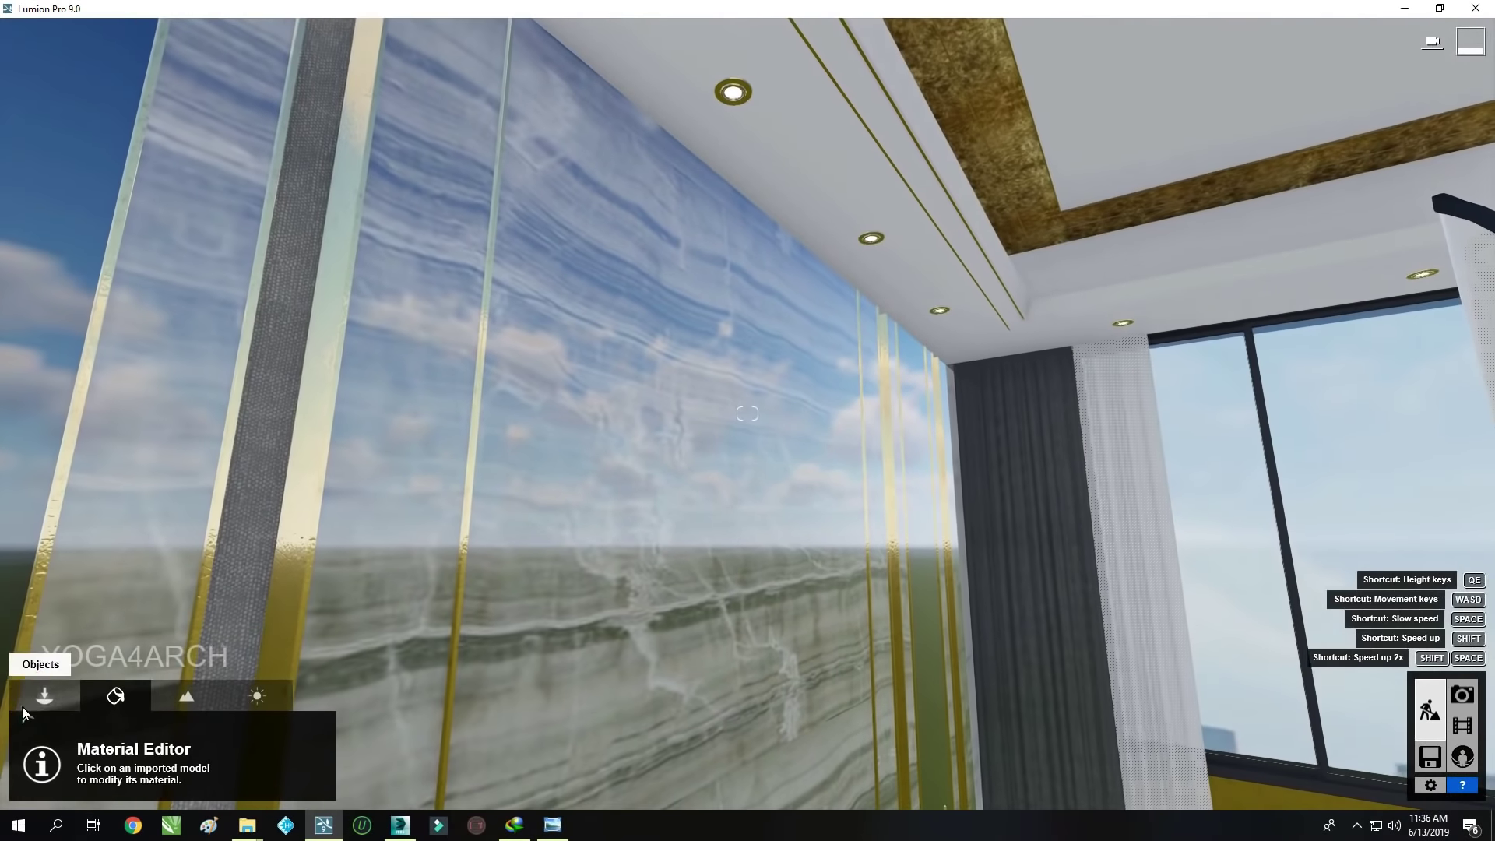
Move Lamp07 over the bookshelf and restore photo 1's camera view
right_click_drag(671, 411, 812, 344)
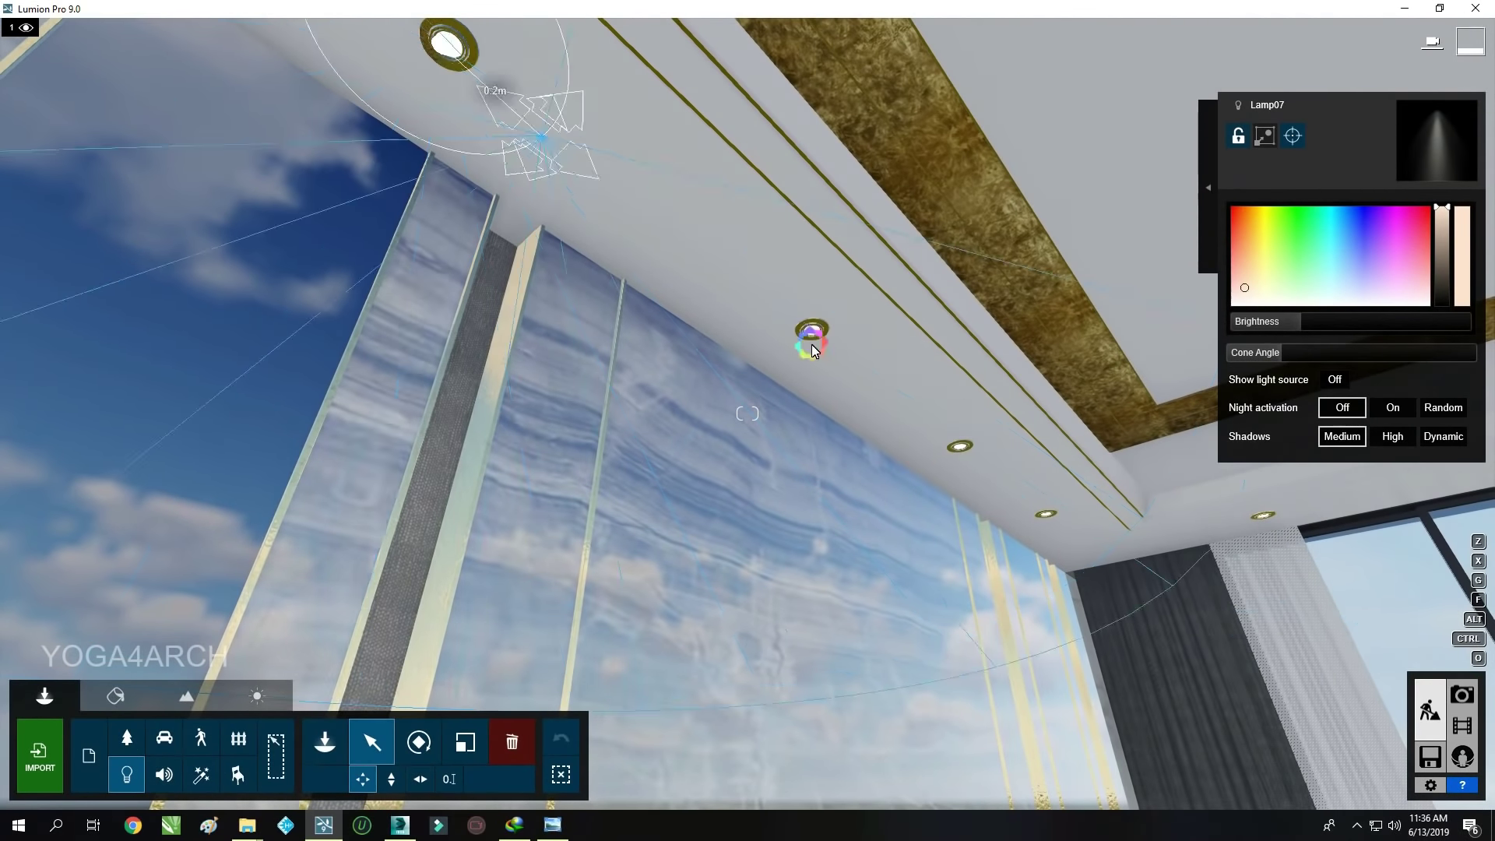
mouse_move(811, 339)
left_mouse_down()
mouse_move(962, 455)
mouse_move(753, 485)
mouse_move(958, 341)
mouse_move(879, 238)
left_mouse_up()
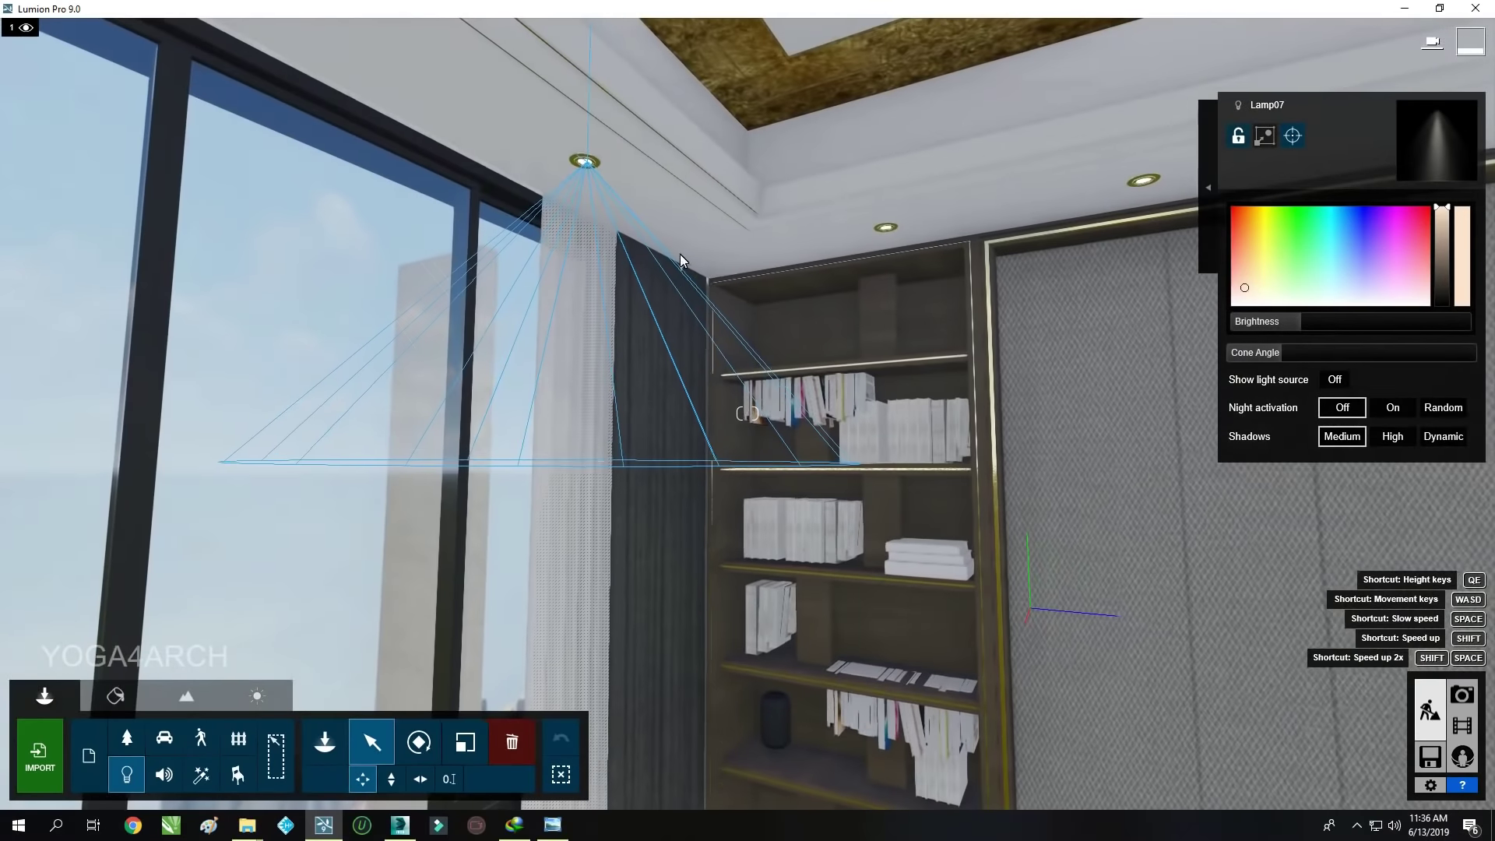
left_click_drag(1040, 232, 802, 151)
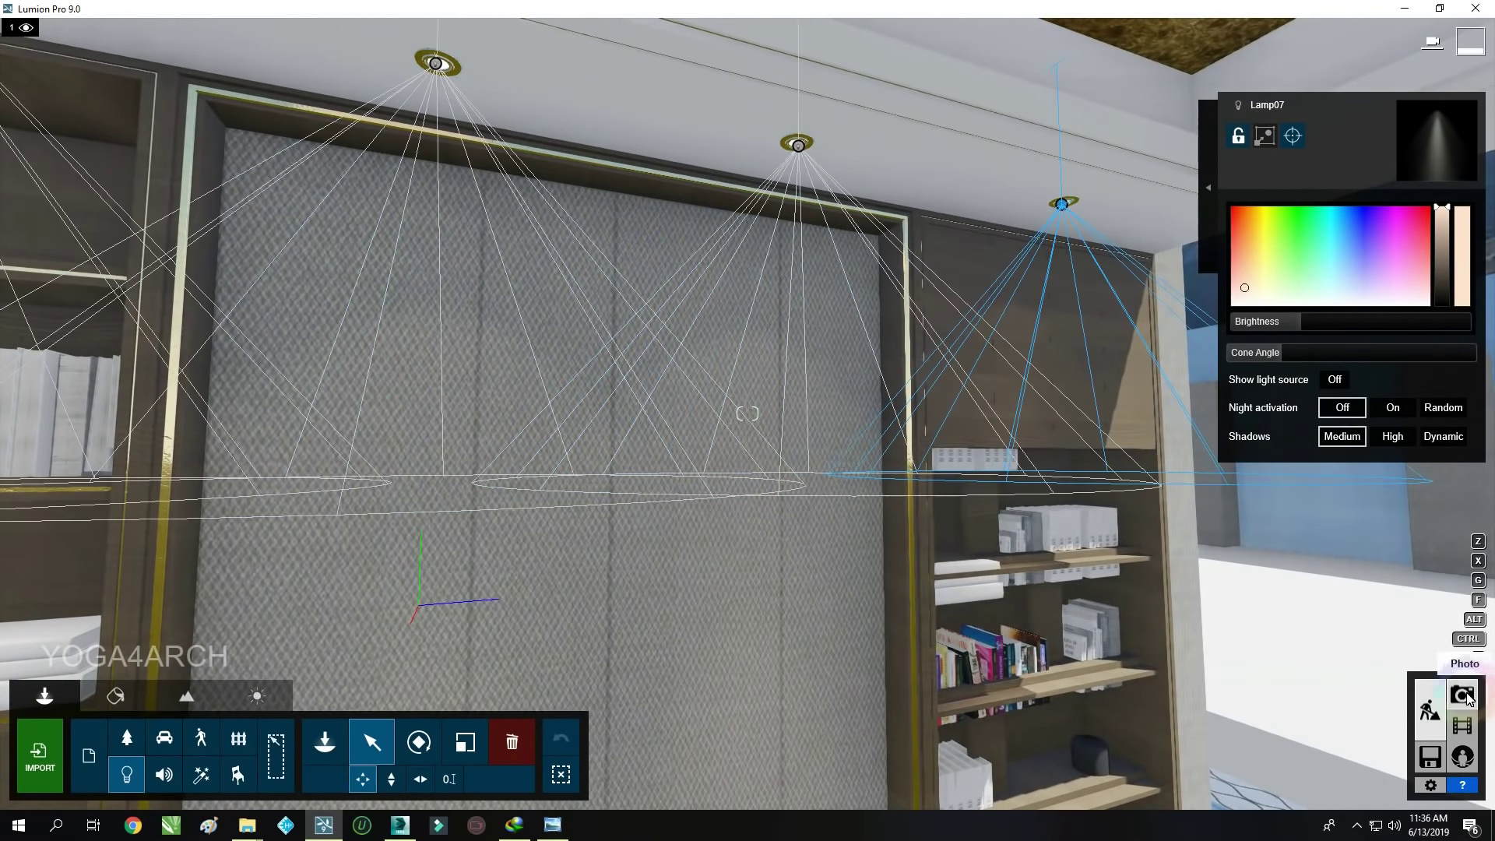
left_click(1463, 694)
left_click(90, 724)
mouse_move(783, 438)
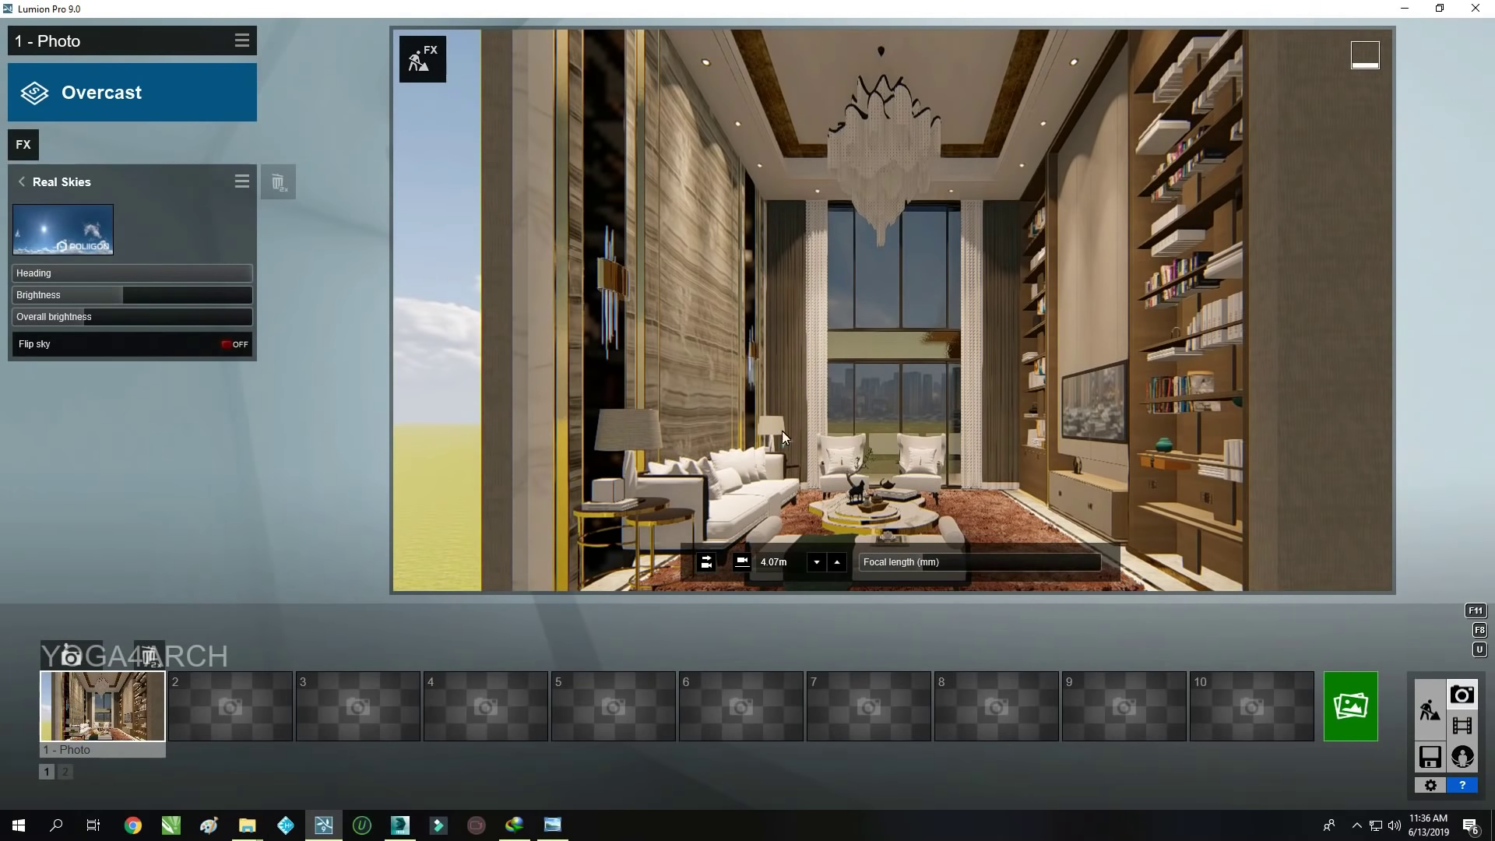
Add a Reflection effect with reflection planes on the marble wall and window glass
left_click(24, 144)
left_click(397, 140)
left_click(941, 250)
left_click(78, 197)
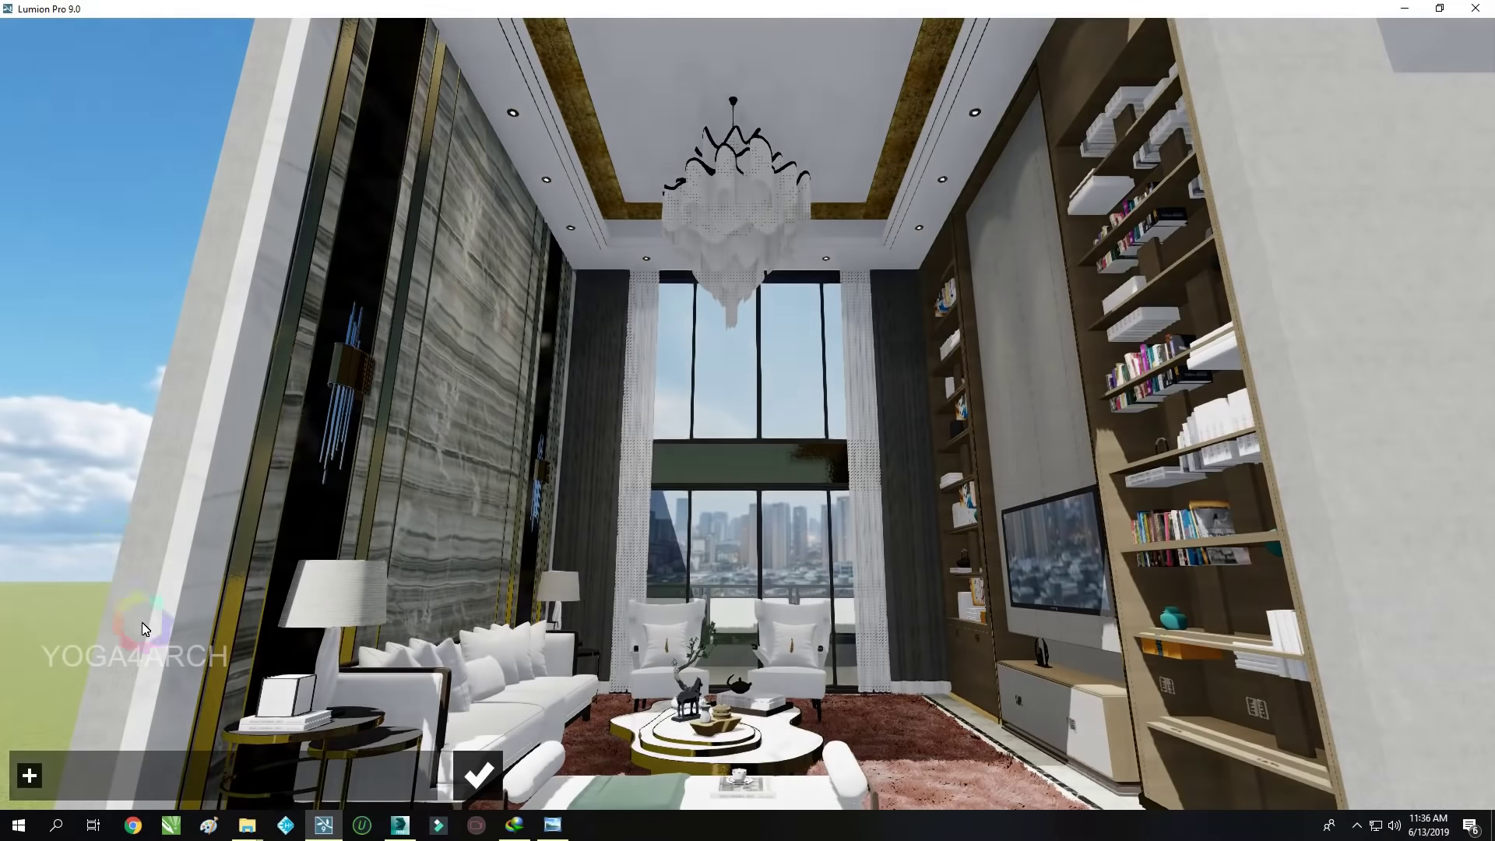
left_click(29, 775)
left_click(476, 517)
left_click(71, 775)
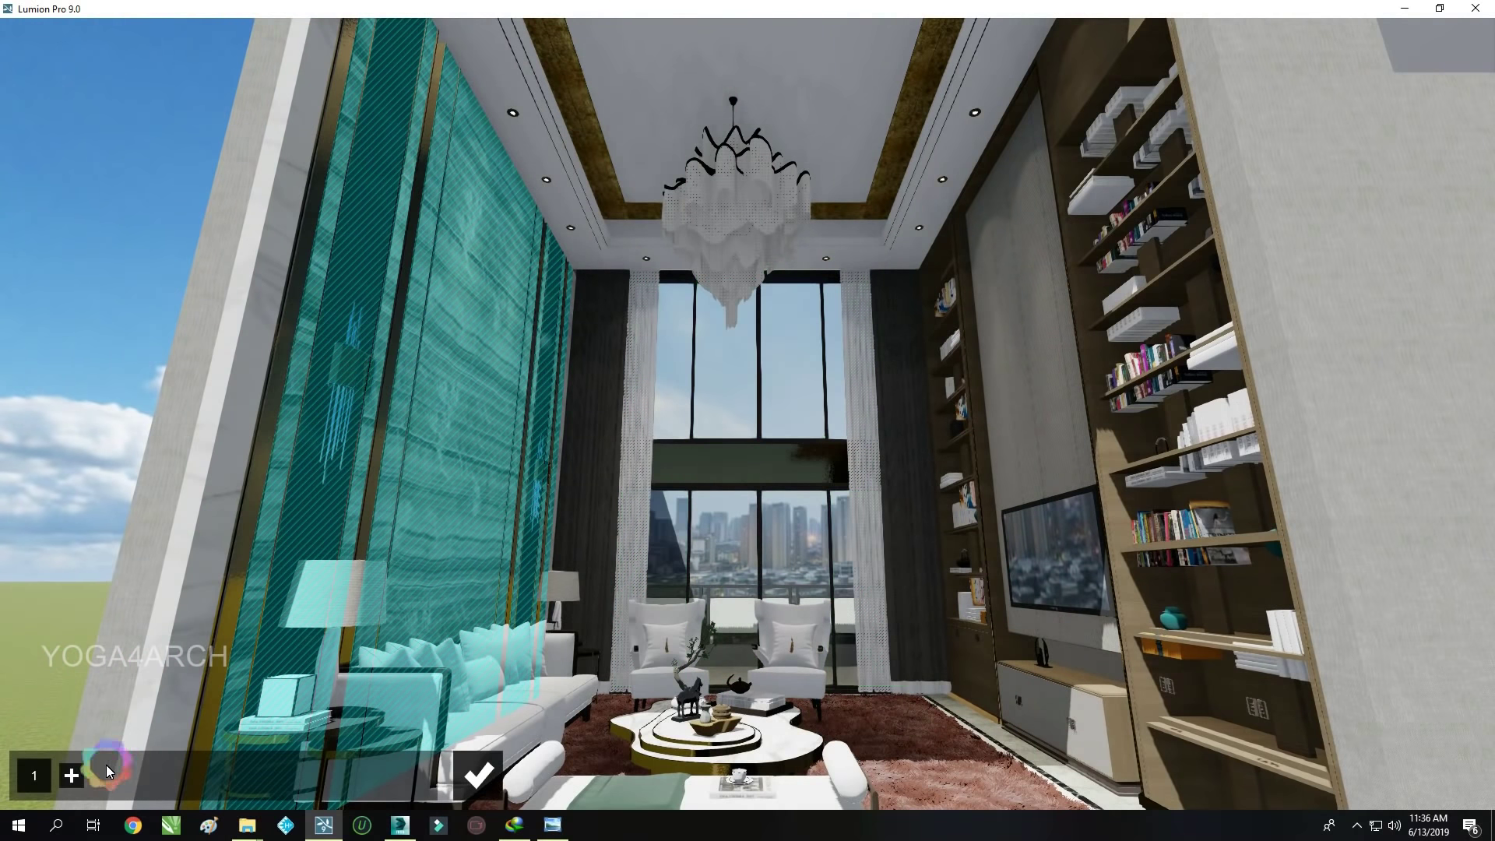
left_click(71, 775)
left_click(763, 470)
left_click(118, 775)
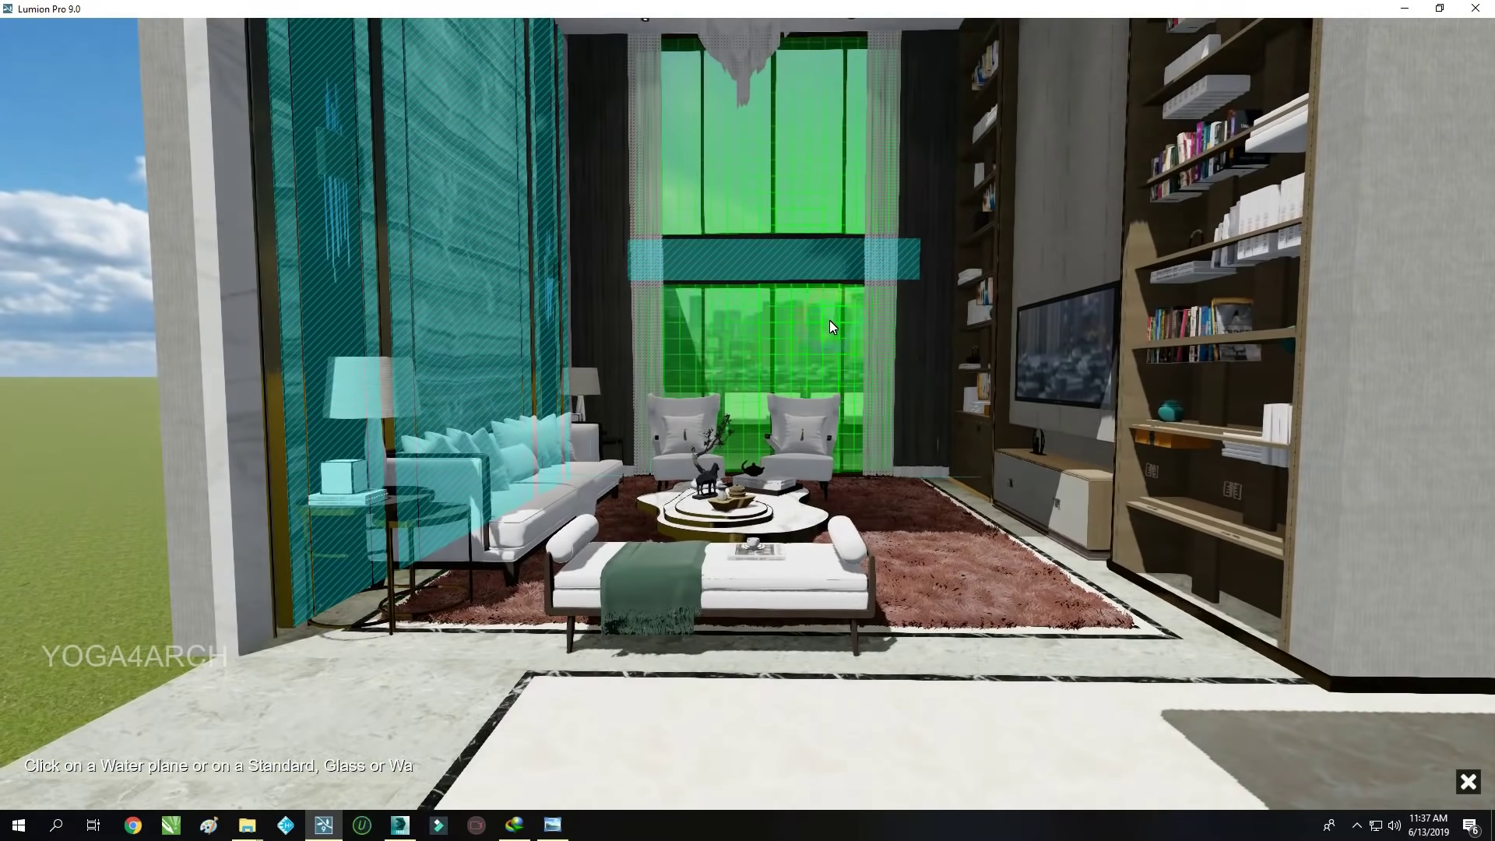
left_click(826, 350)
left_click(155, 775)
left_click(755, 350)
Add reflection planes on the floor, rug and TV wall, then finish editing planes
left_click(197, 775)
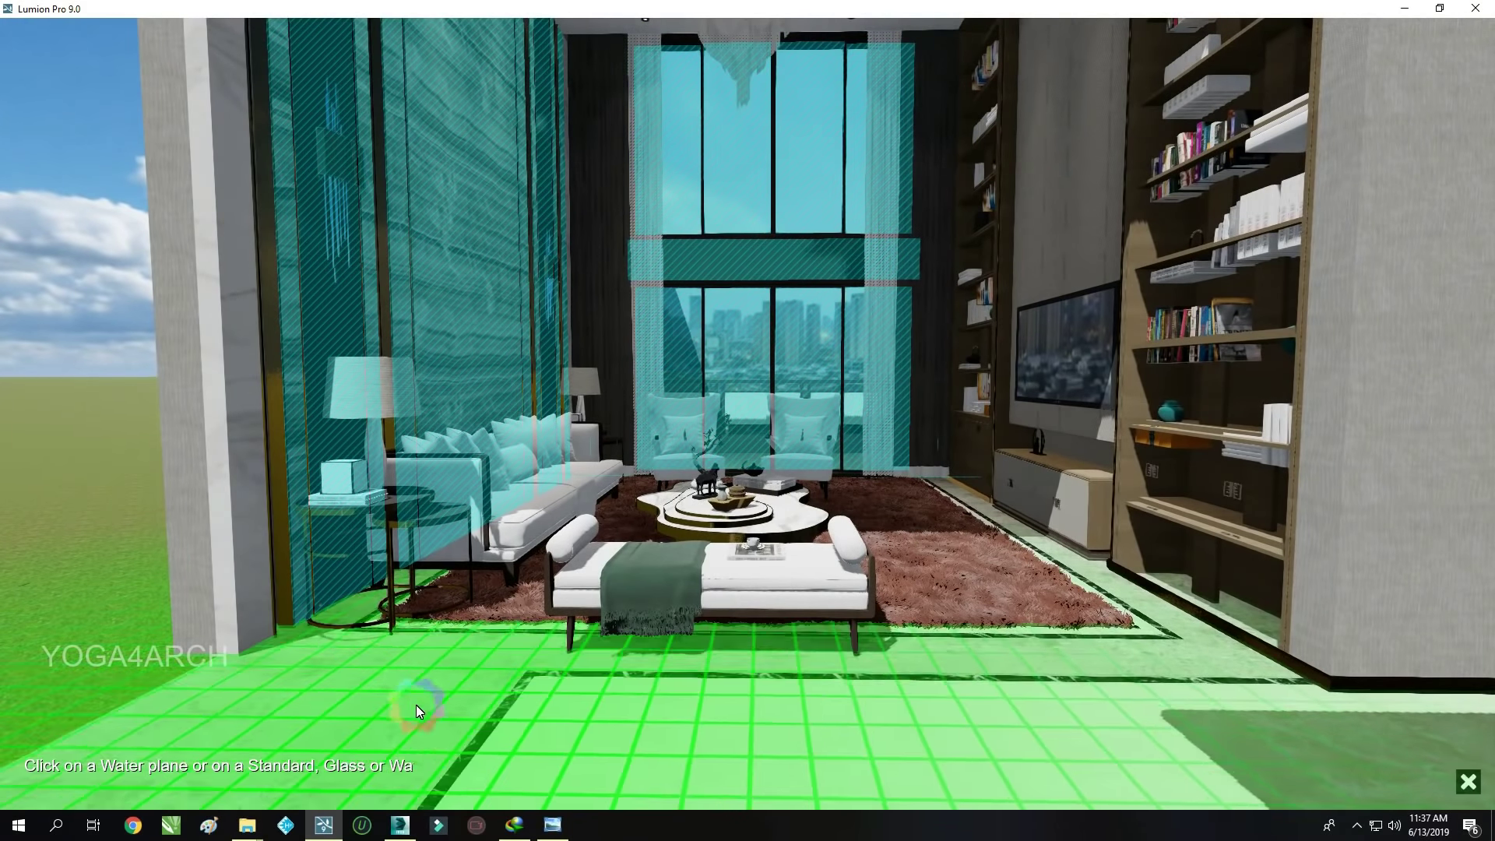
left_click(417, 701)
left_click(240, 775)
left_click(840, 661)
left_click(282, 775)
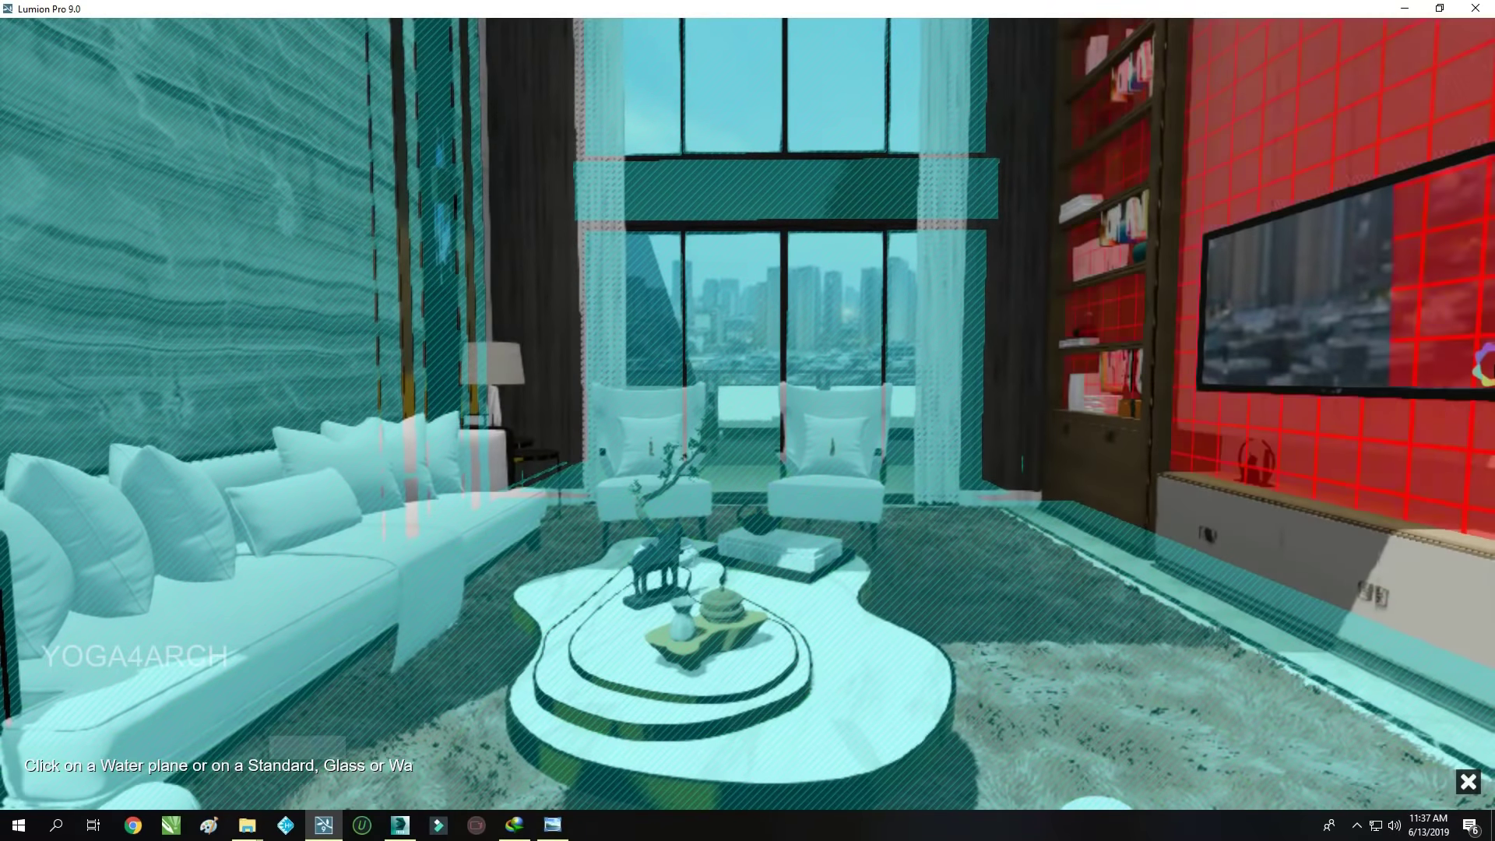
left_click(1348, 273)
left_click(478, 771)
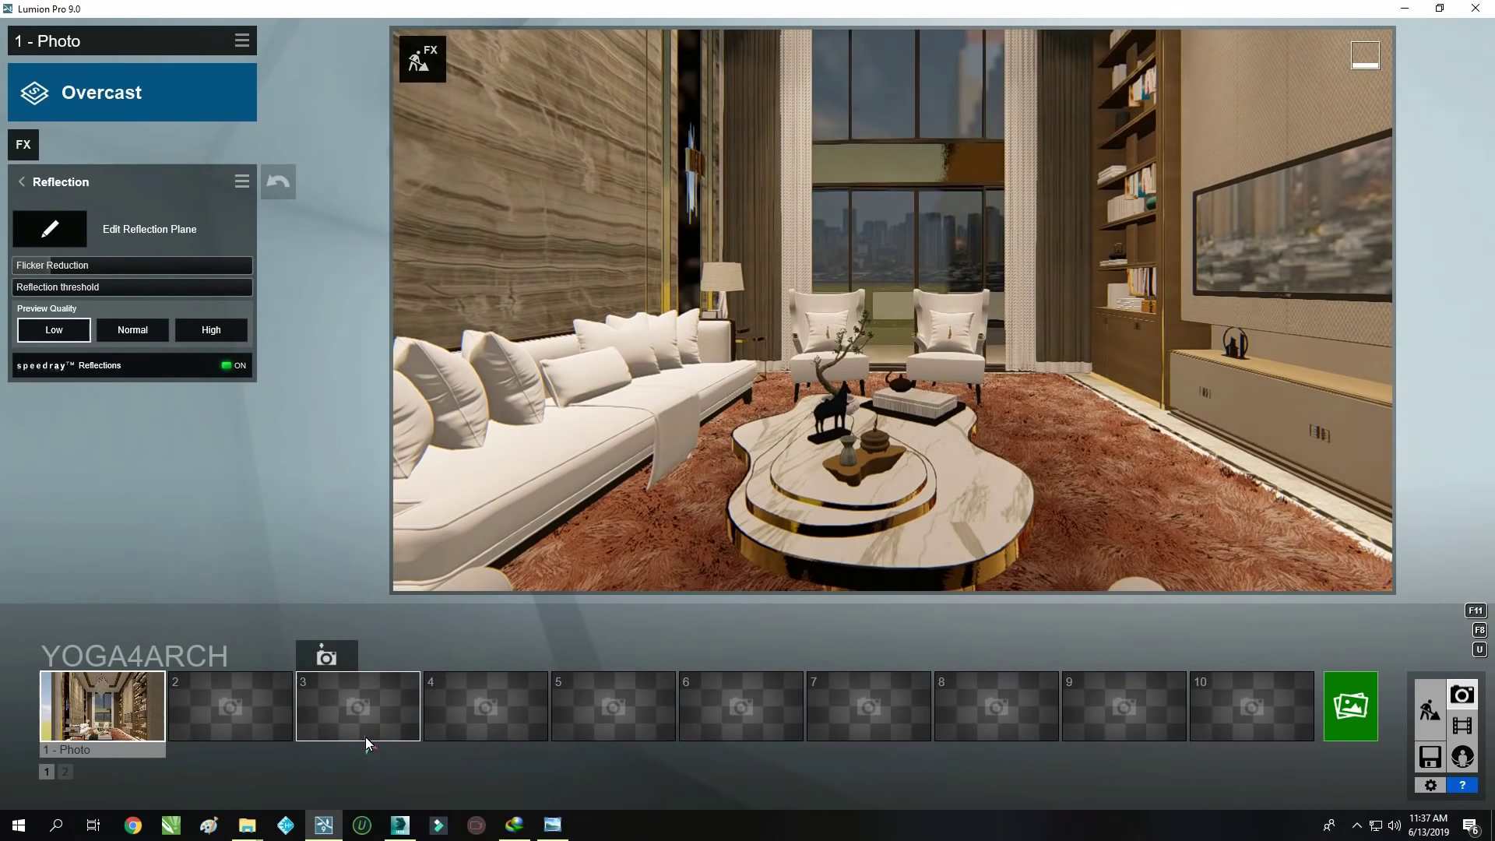
Restore photo 1's camera, check the reference image, and return to Build mode
left_click(115, 714)
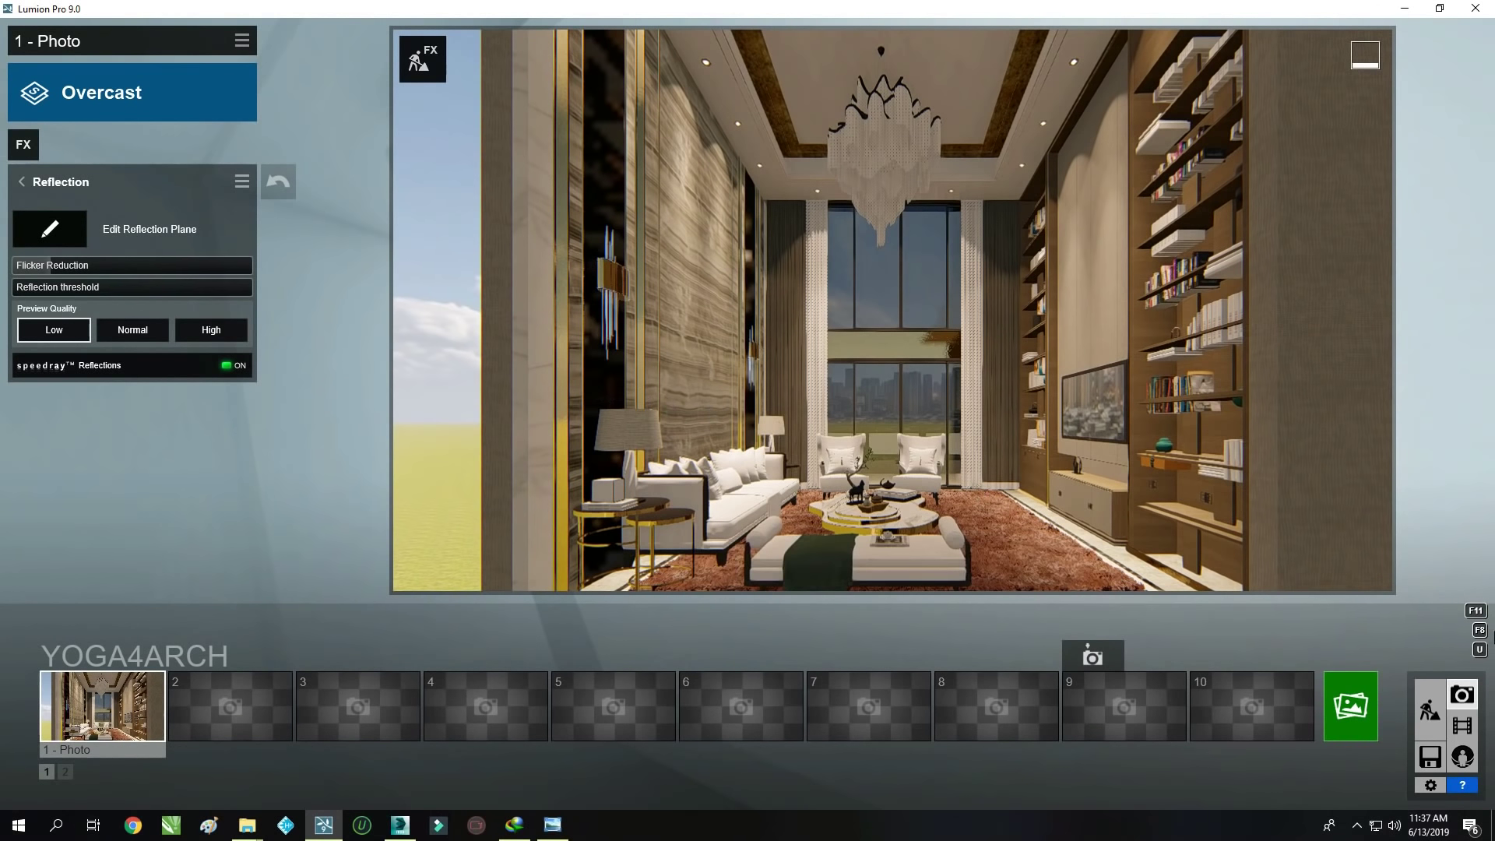
left_click(551, 828)
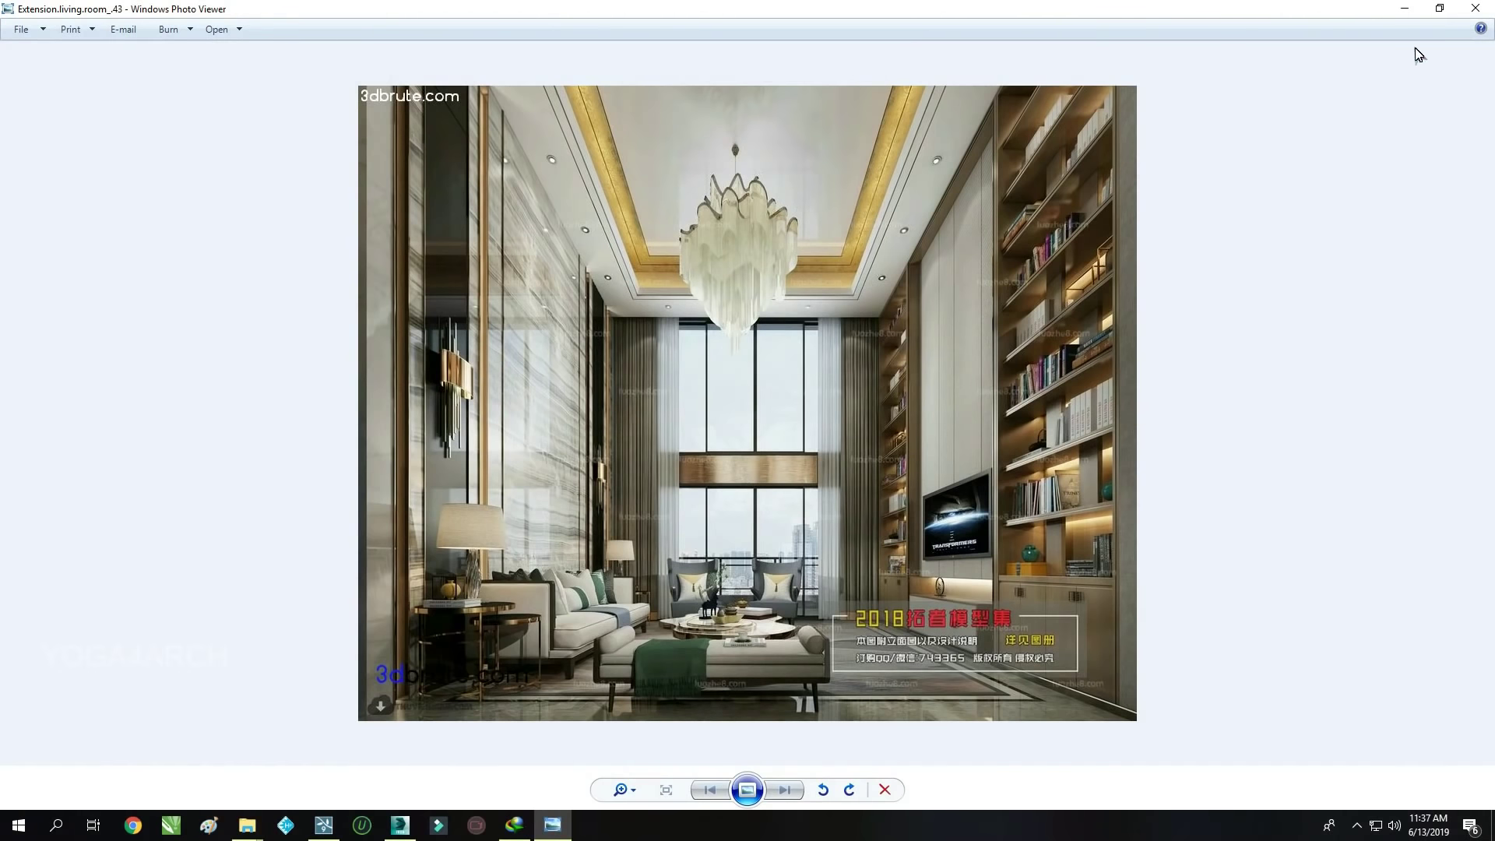
left_click(1406, 8)
left_click(1430, 709)
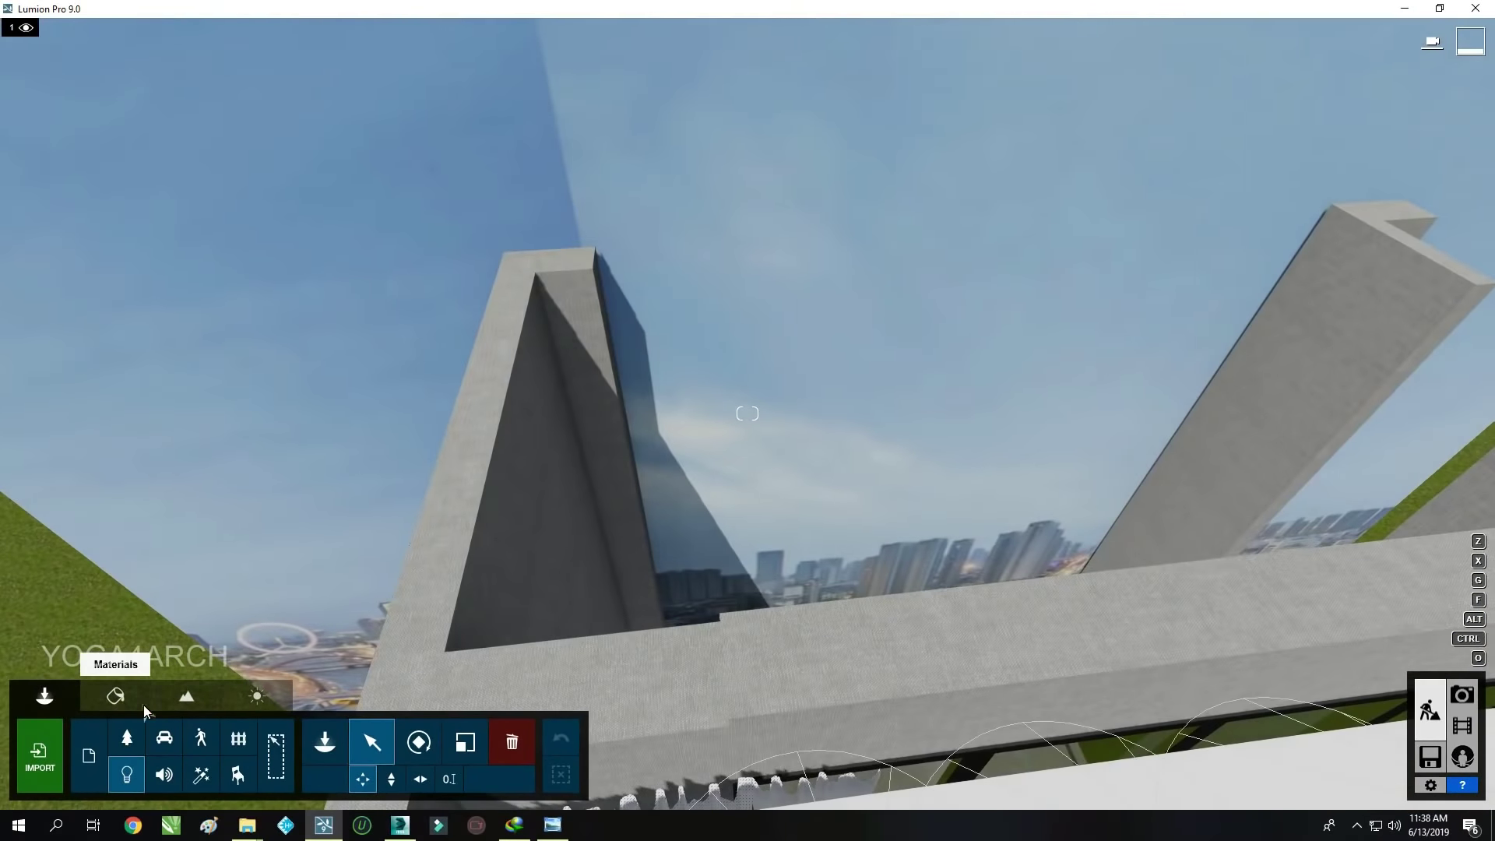
Inspect and accept the city-view backdrop's material, then return to the photo view
left_click(115, 696)
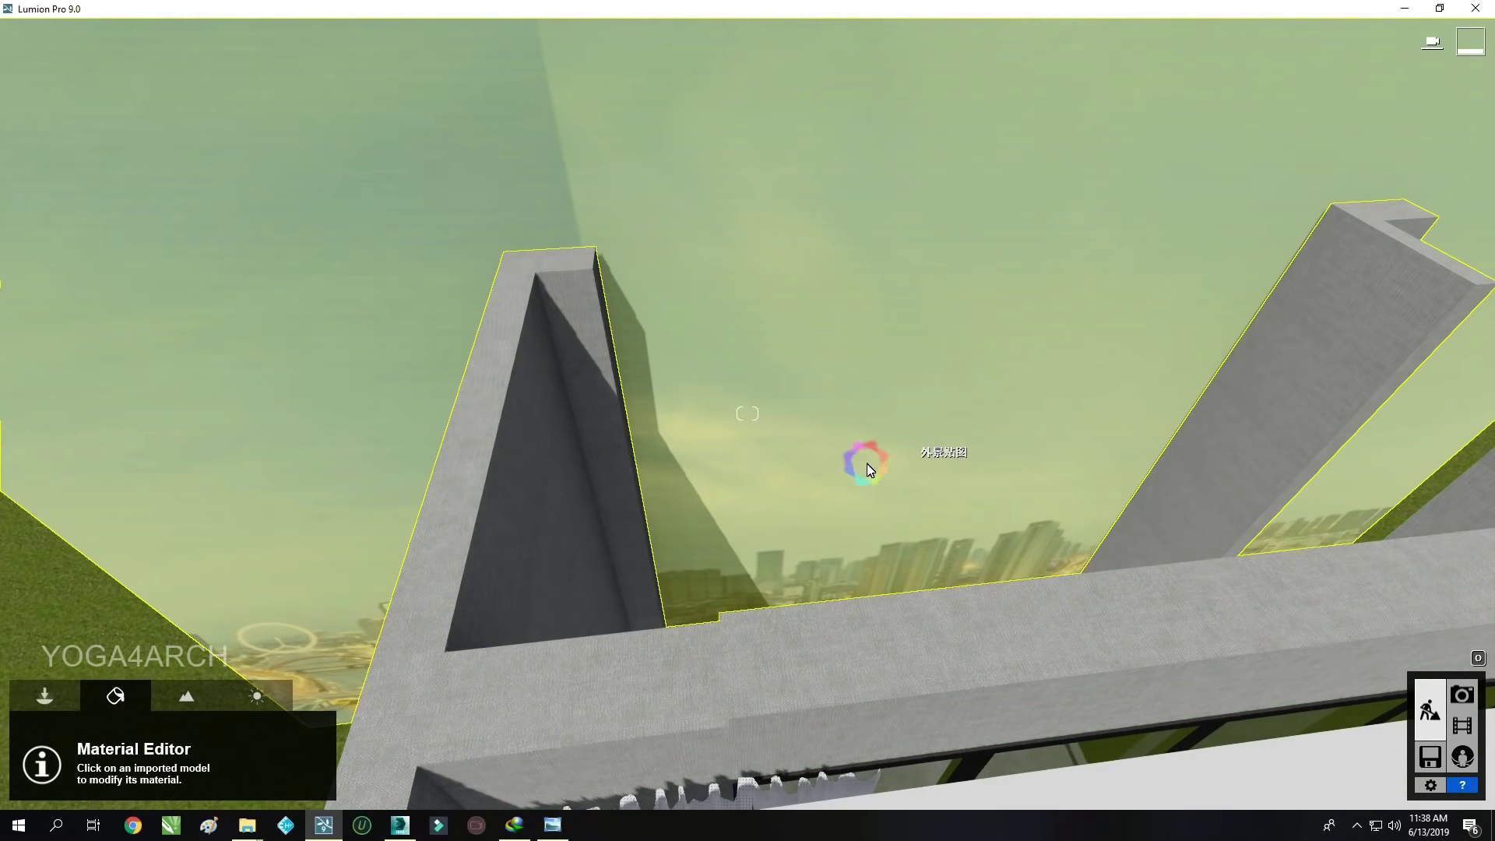
left_click(529, 595)
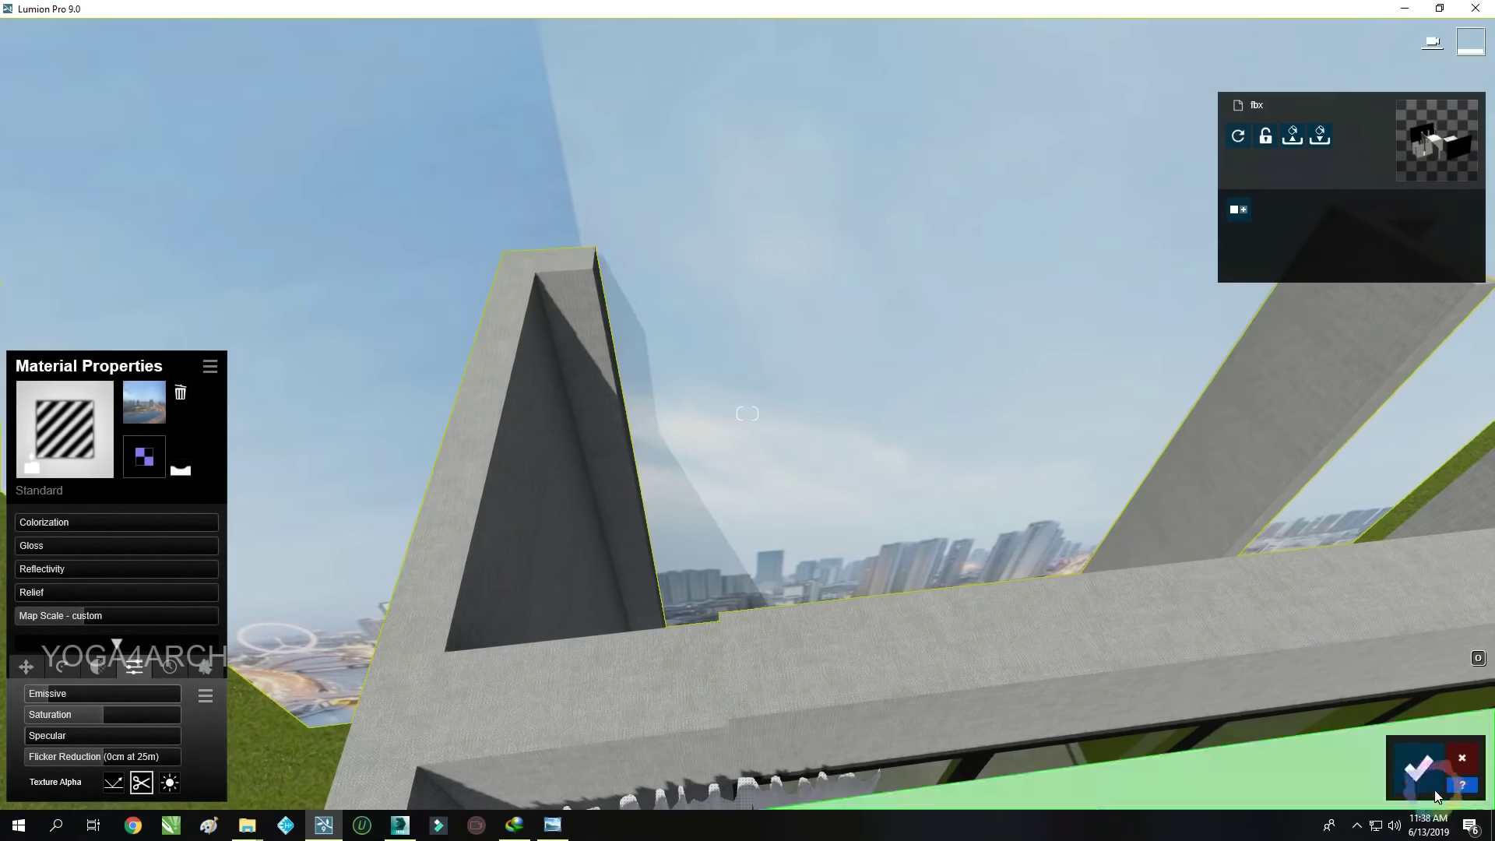
left_click(1418, 769)
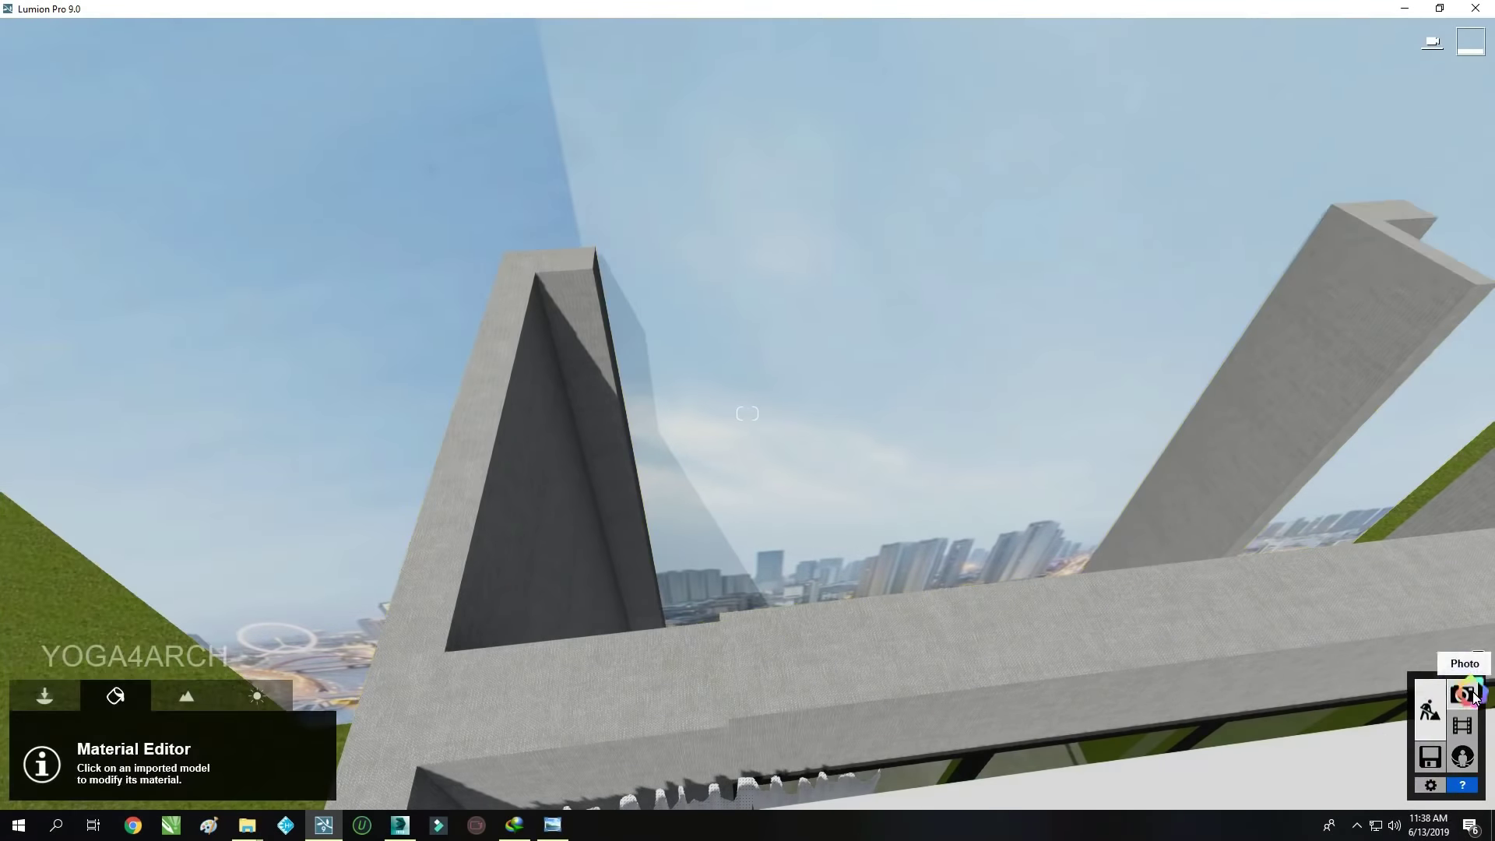
left_click(1475, 696)
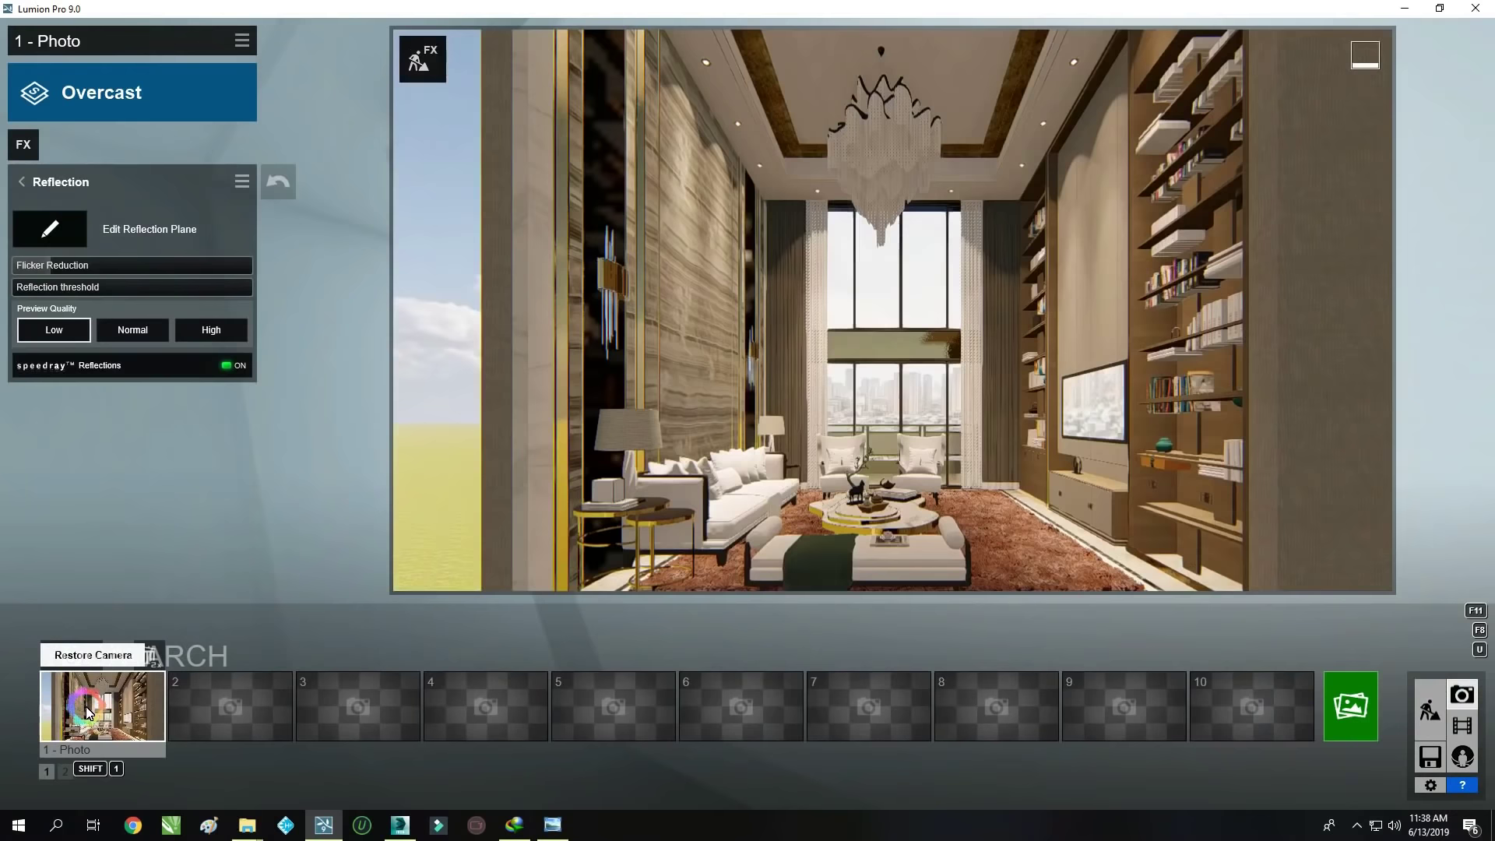
Render photo 1 at Desktop 1920x1080 as a JPG and close the finished render
left_click(1346, 681)
left_click(572, 616)
key("Return")
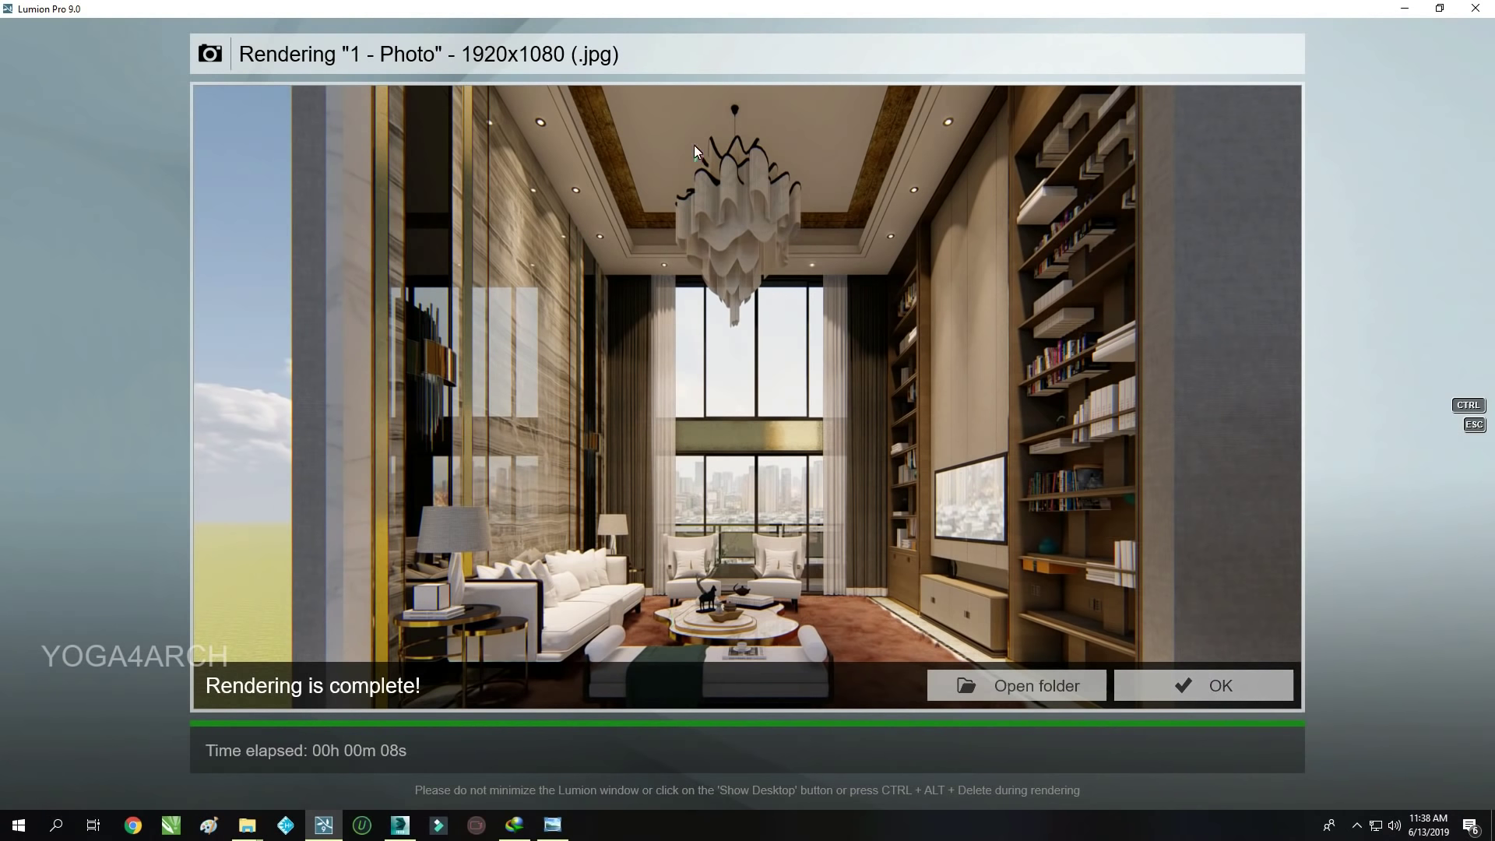
left_click(1219, 690)
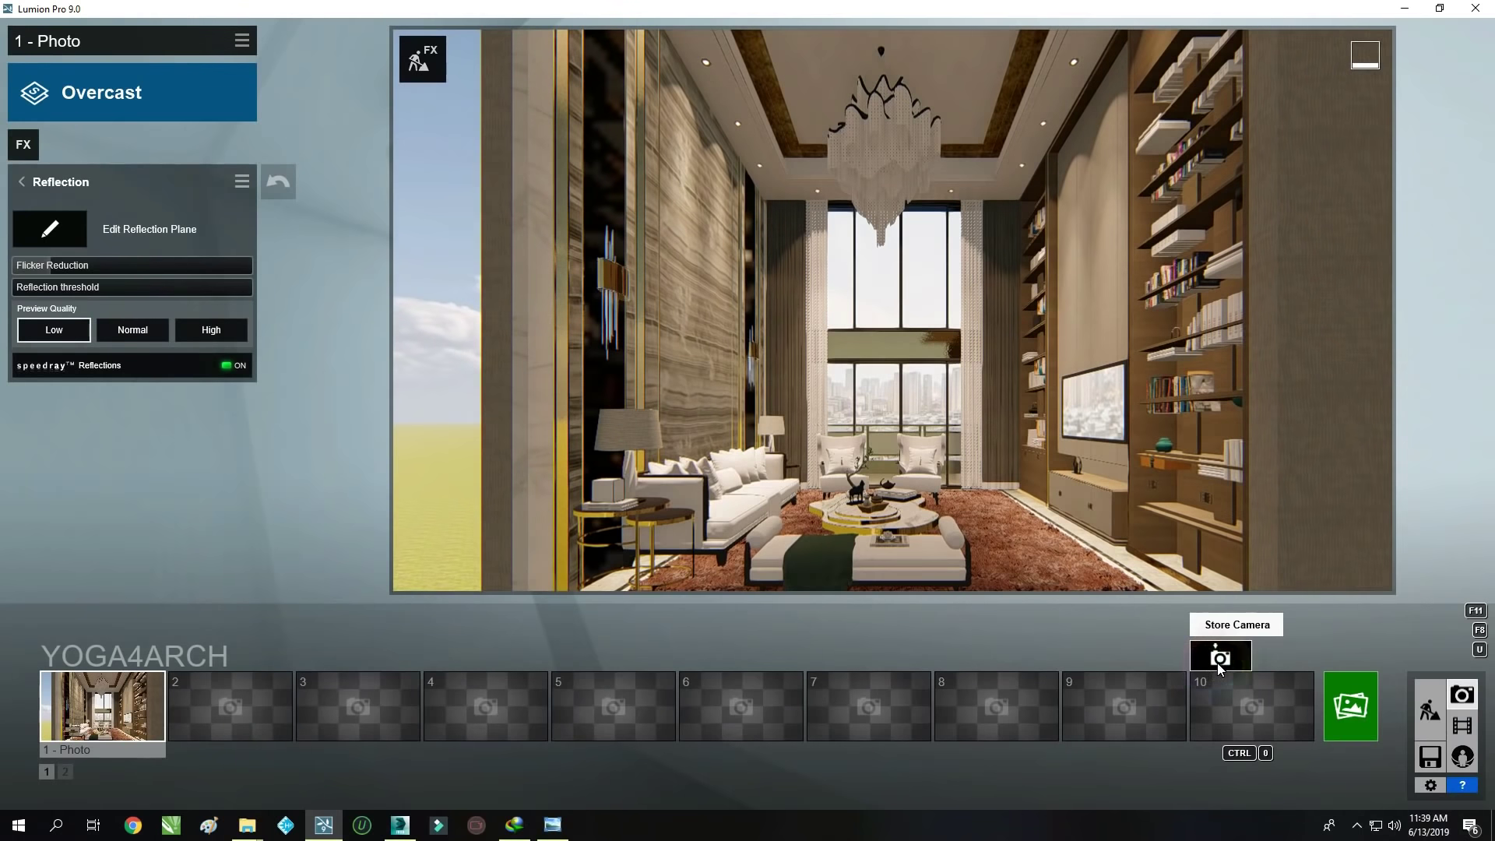
Apply the Interior style and add a Color Correction effect to photo 1
left_click(156, 92)
left_click(1021, 274)
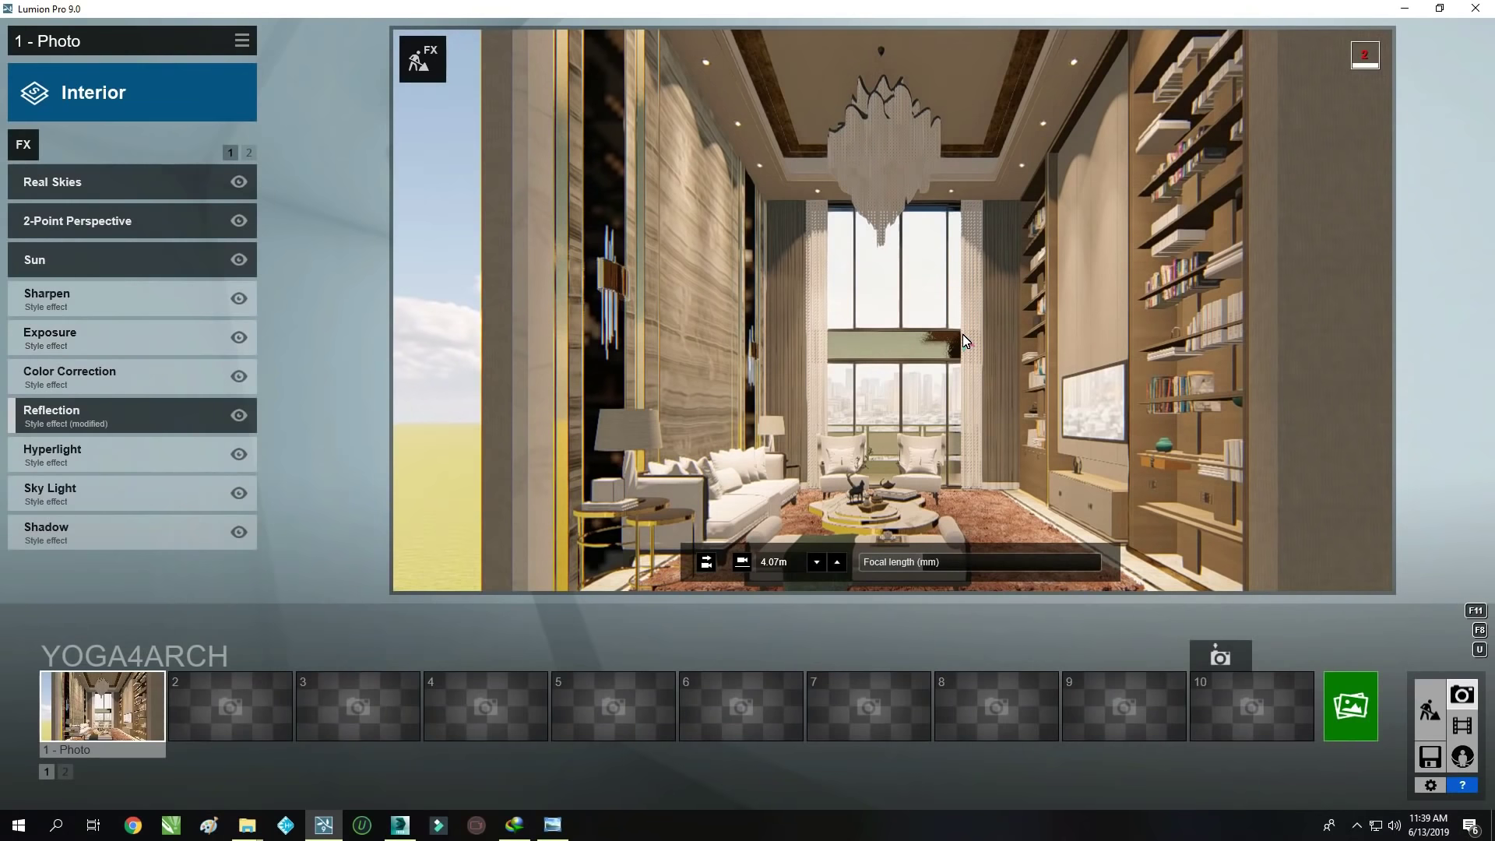
left_click(23, 144)
left_click(522, 254)
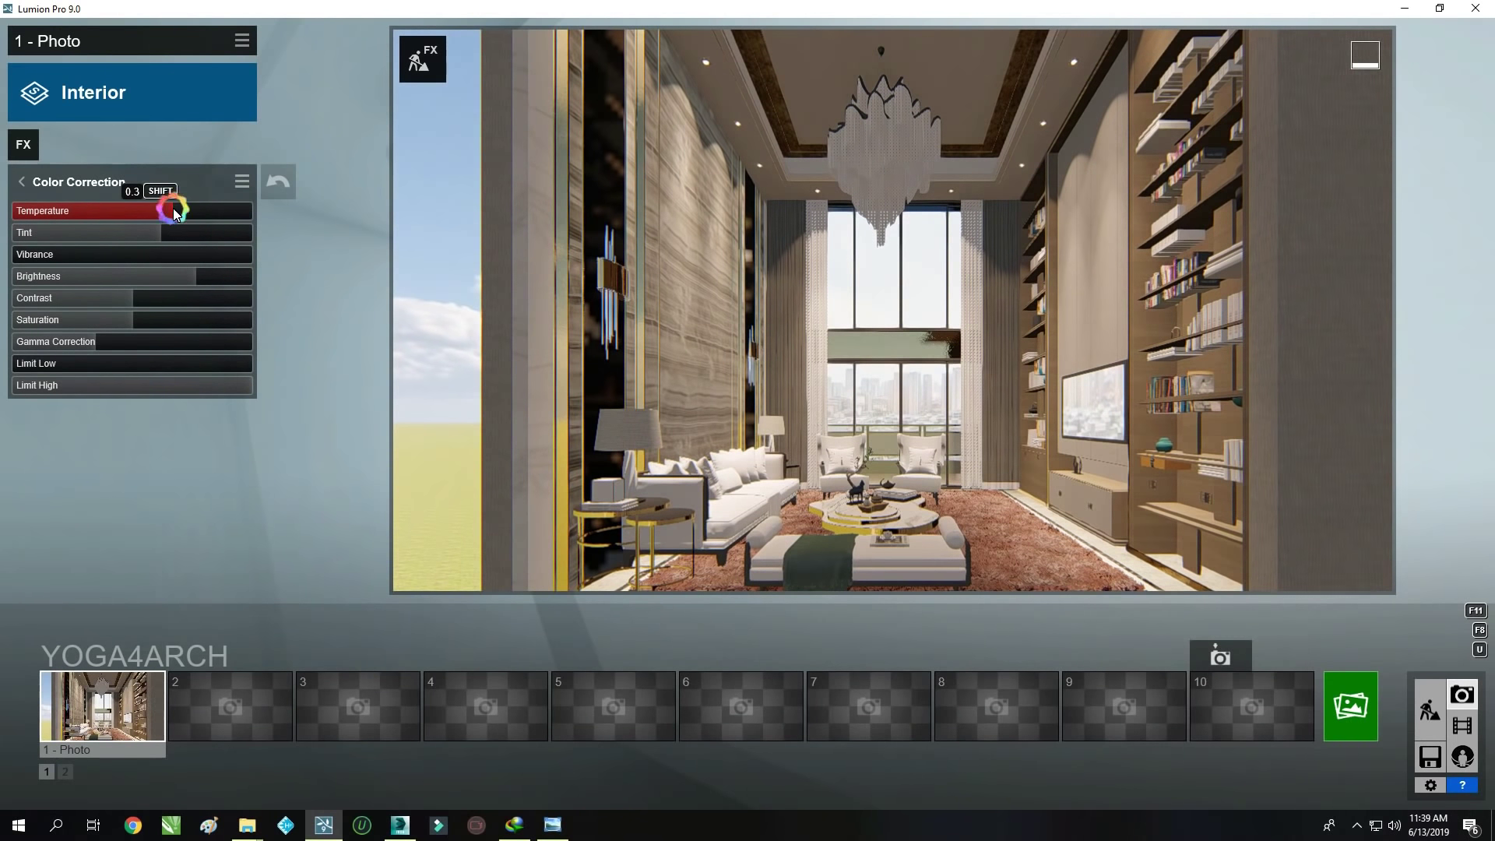
Add a Shadow effect with a lowered interior/exterior balance
left_click(23, 144)
left_click(401, 137)
left_click(720, 250)
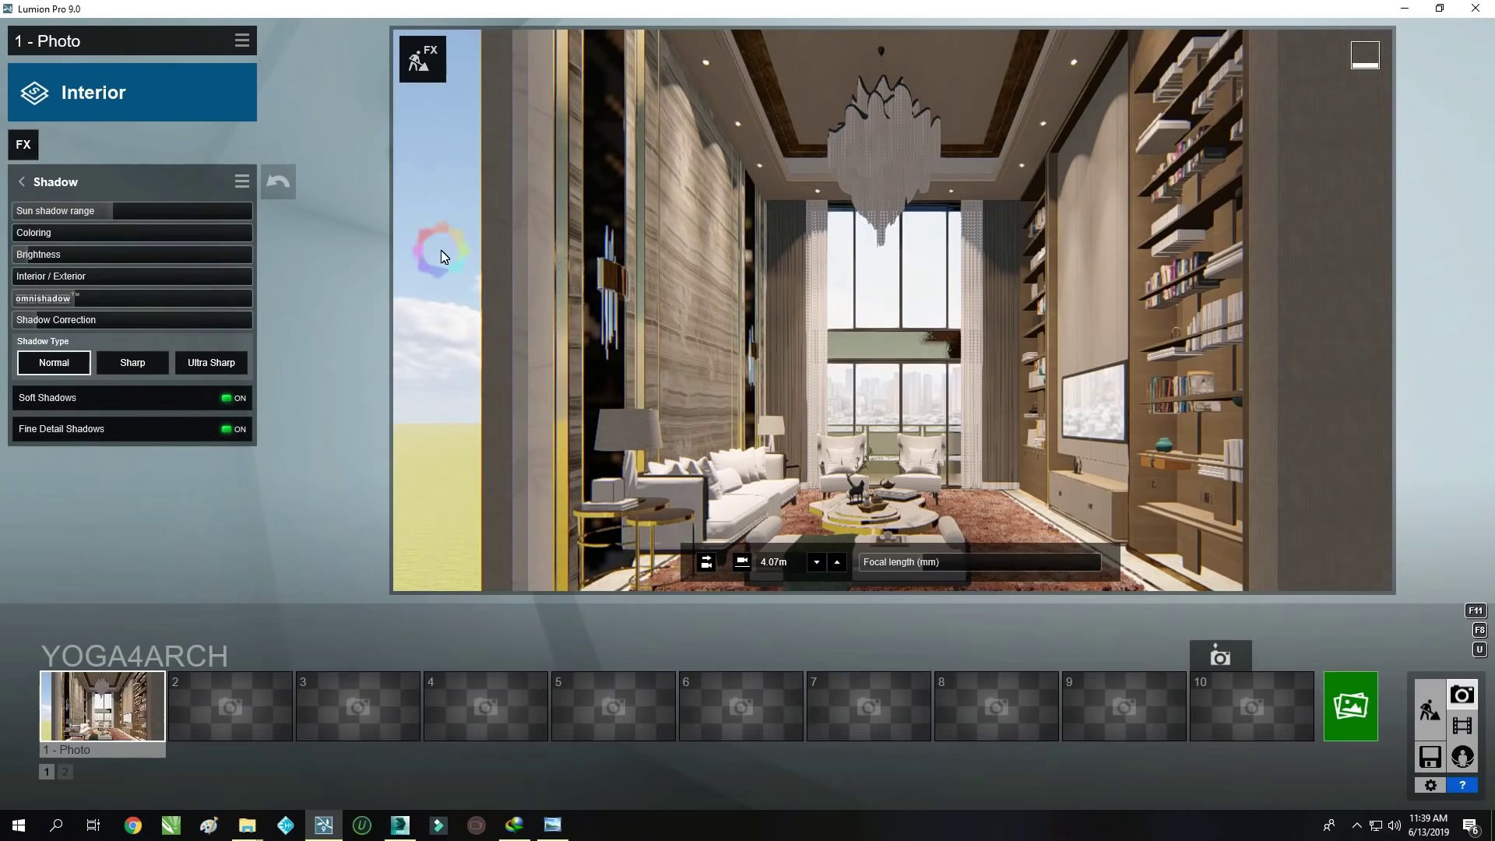
left_click_drag(153, 291, 127, 277)
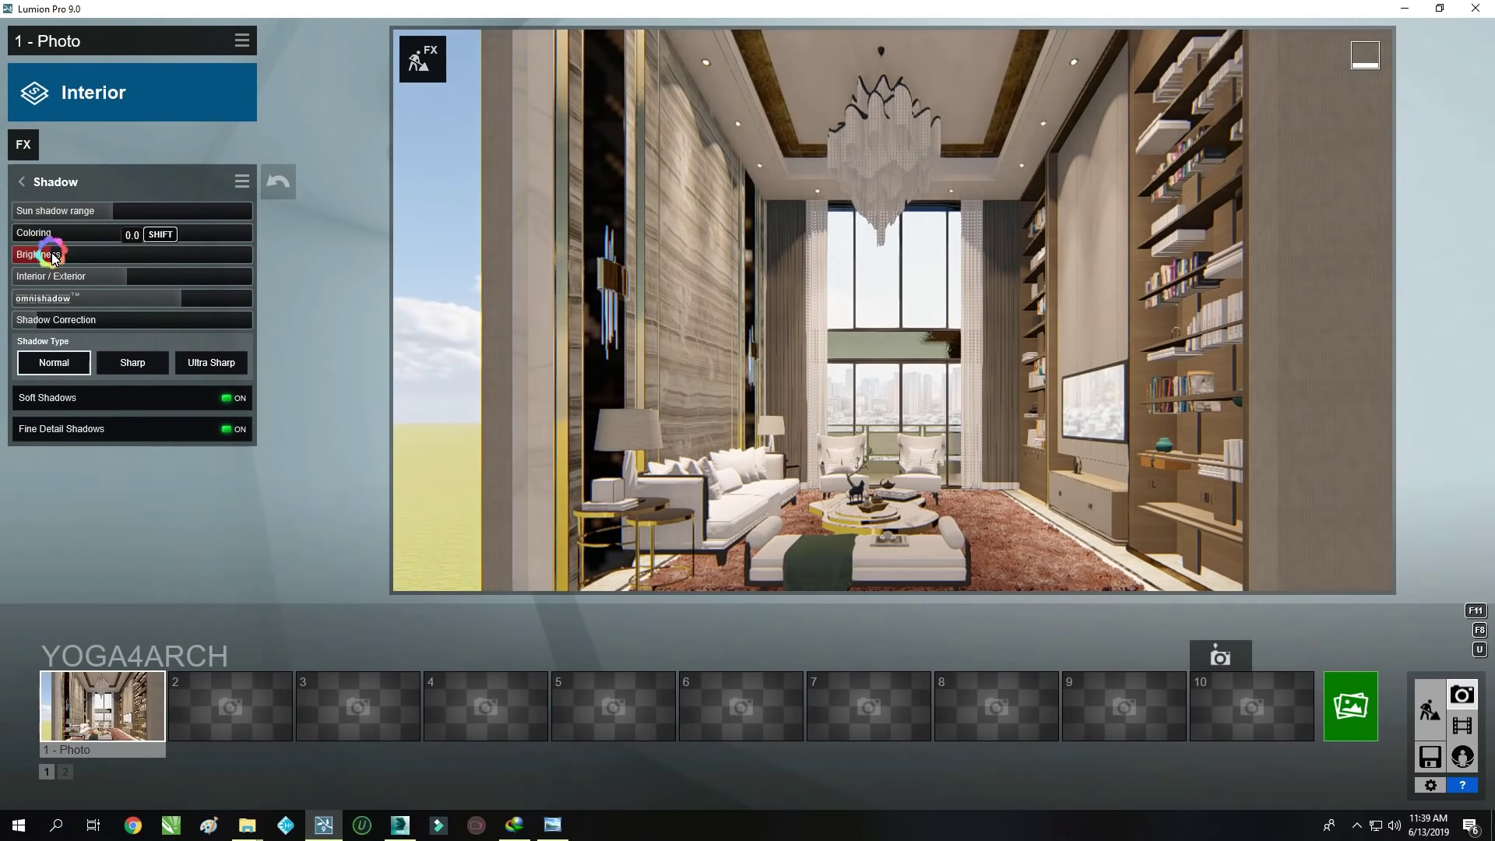
Move the camera closer into the room, store it in photo 1, and check the reference photo
right_click_drag(790, 300, 859, 351)
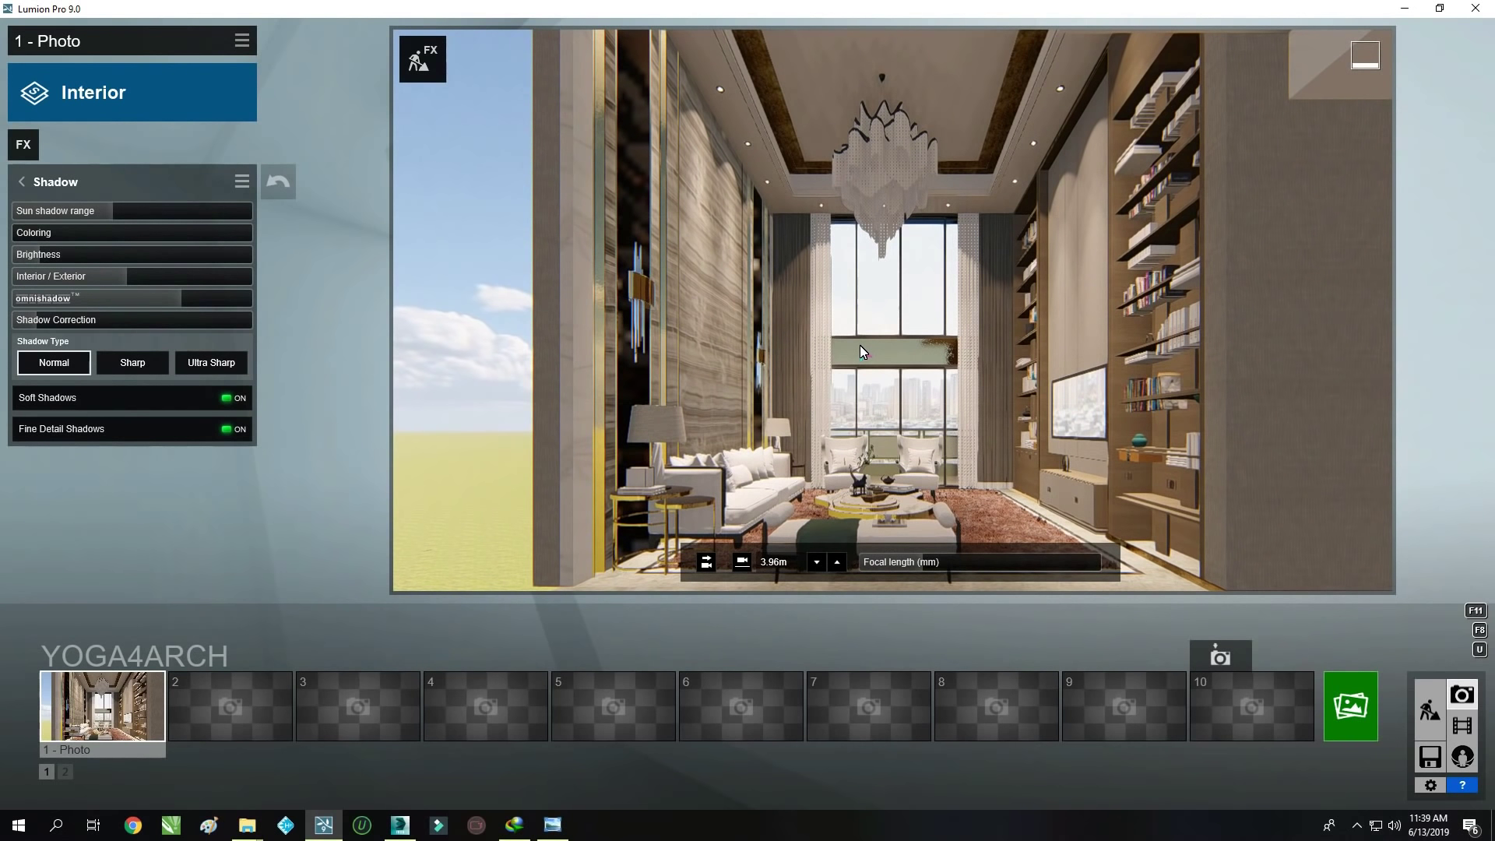
left_click(72, 659)
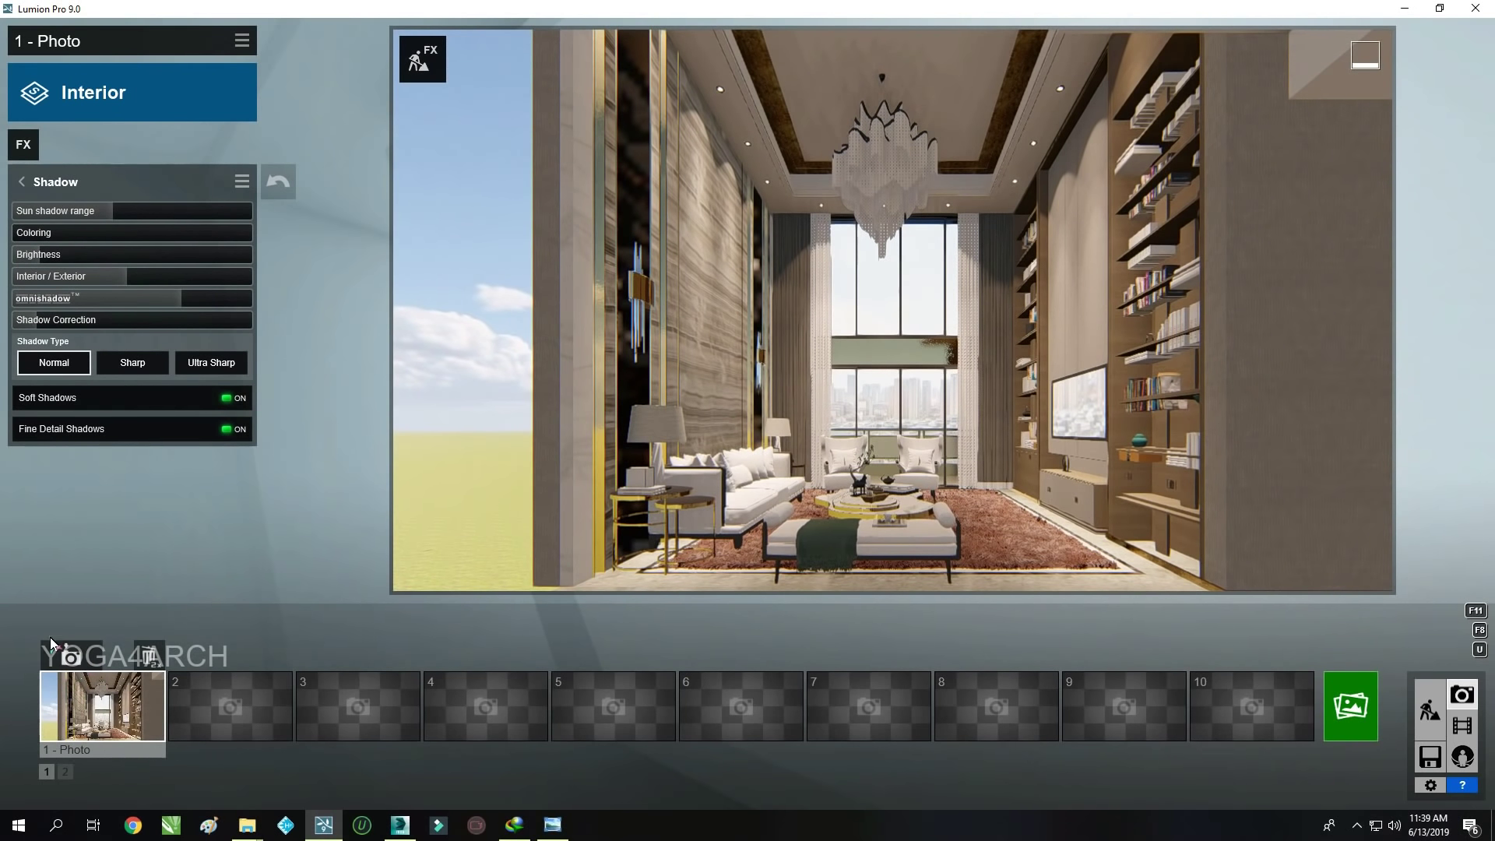
left_click(555, 826)
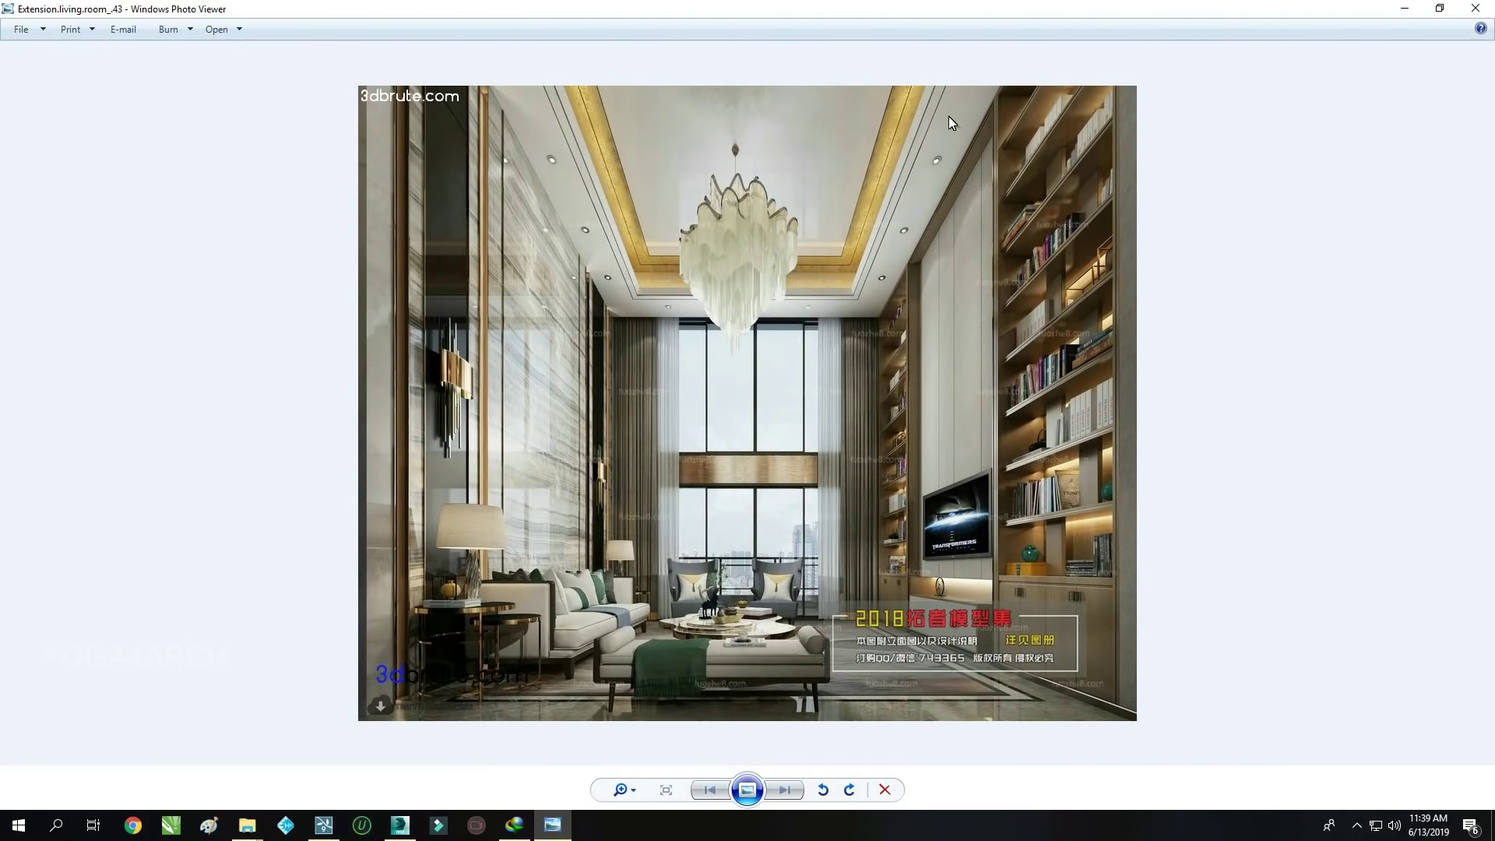
left_click(1399, 7)
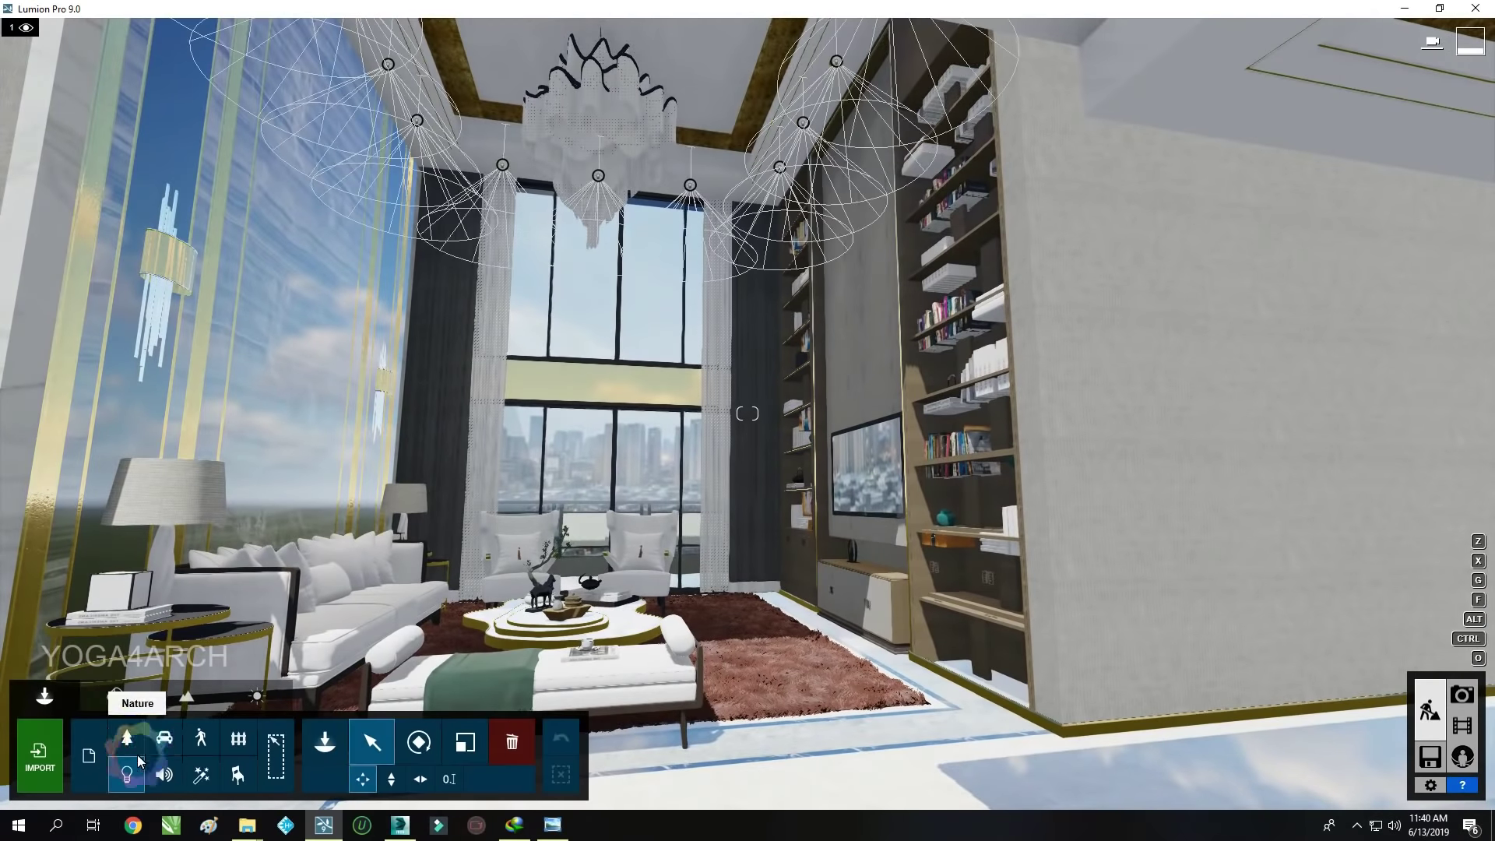
Place a line light on the bookshelf shelf and lengthen it across the shelf
left_click(127, 775)
left_click(133, 140)
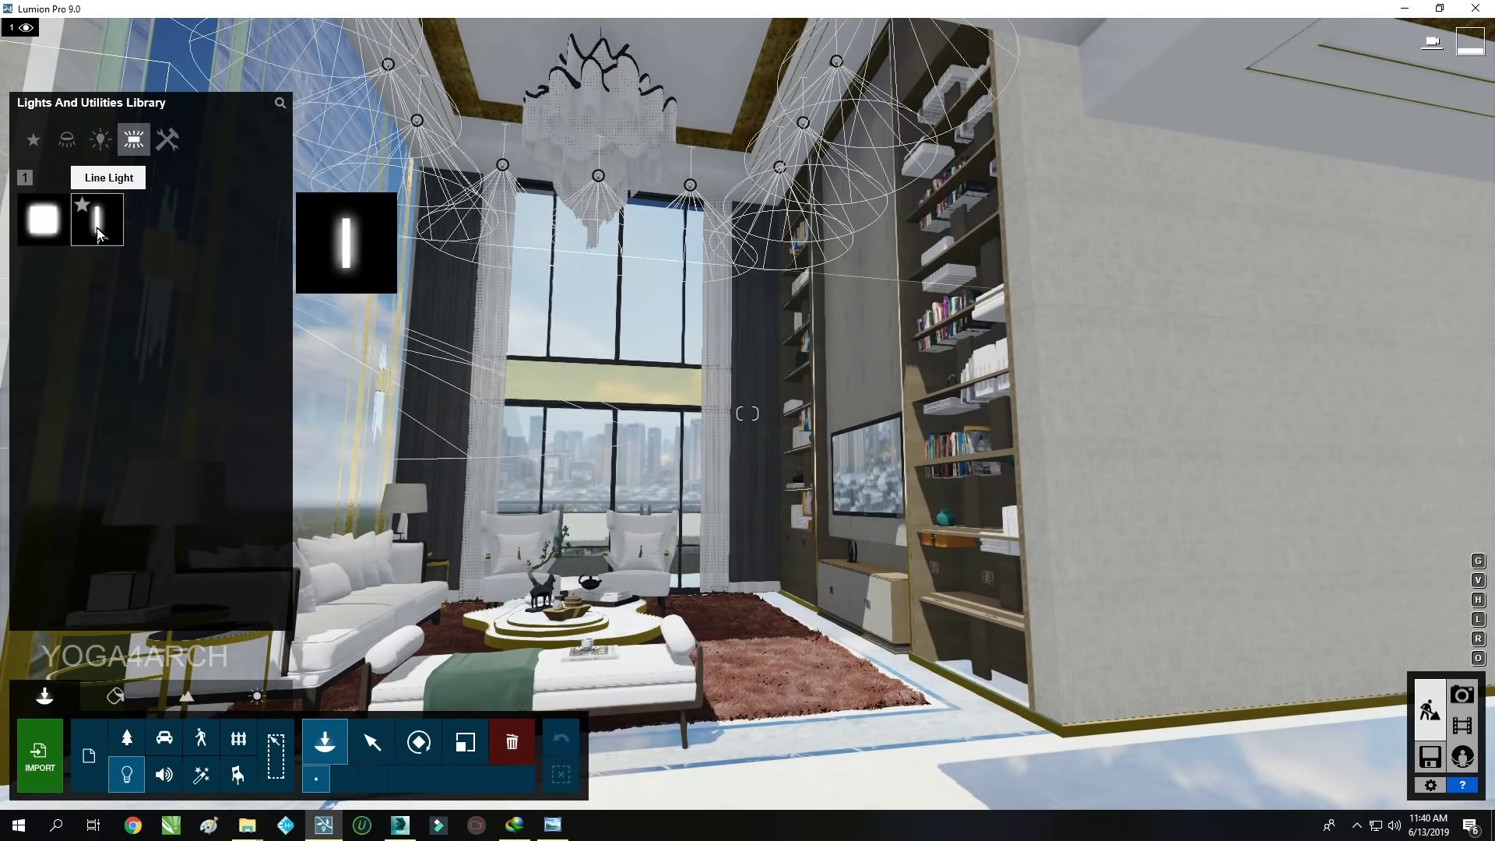
left_click(96, 227)
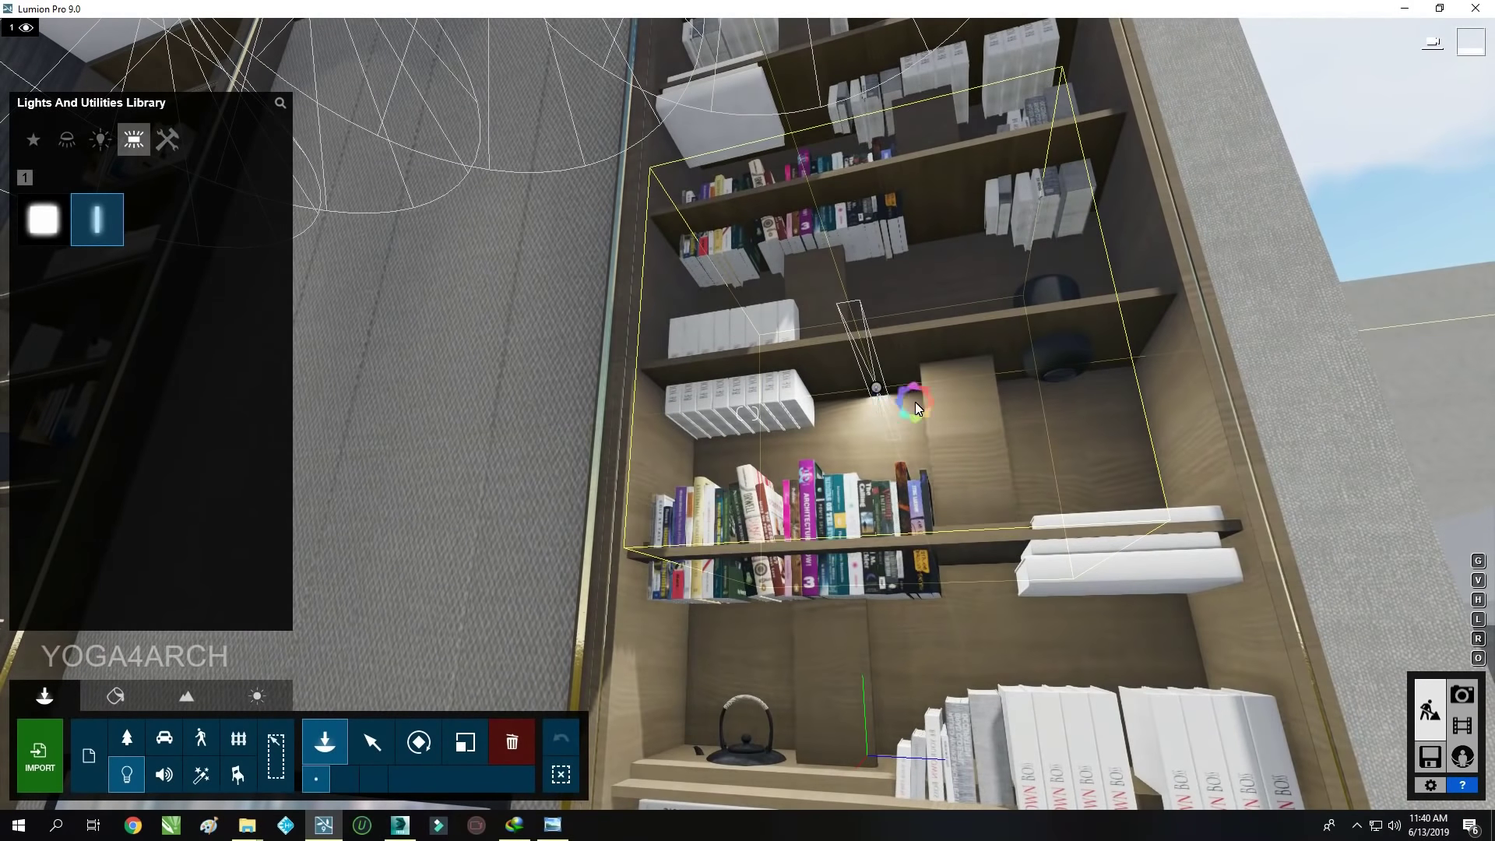
left_click(916, 408)
left_click_drag(1247, 446, 1245, 426)
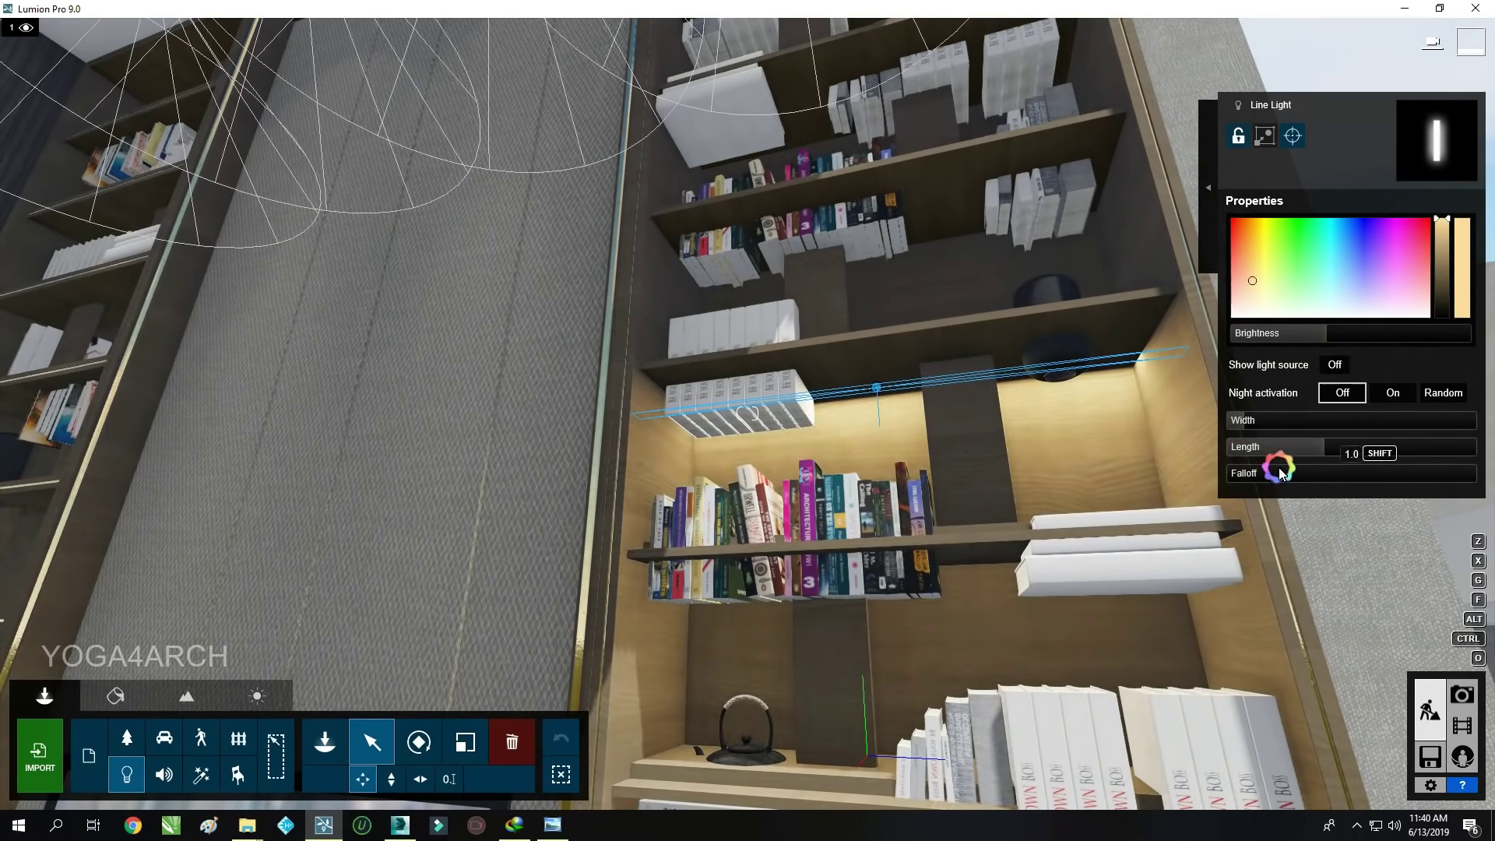
Adjust the shelf light's falloff and give it a warm colour
left_click_drag(1369, 460, 1472, 464)
left_click(553, 825)
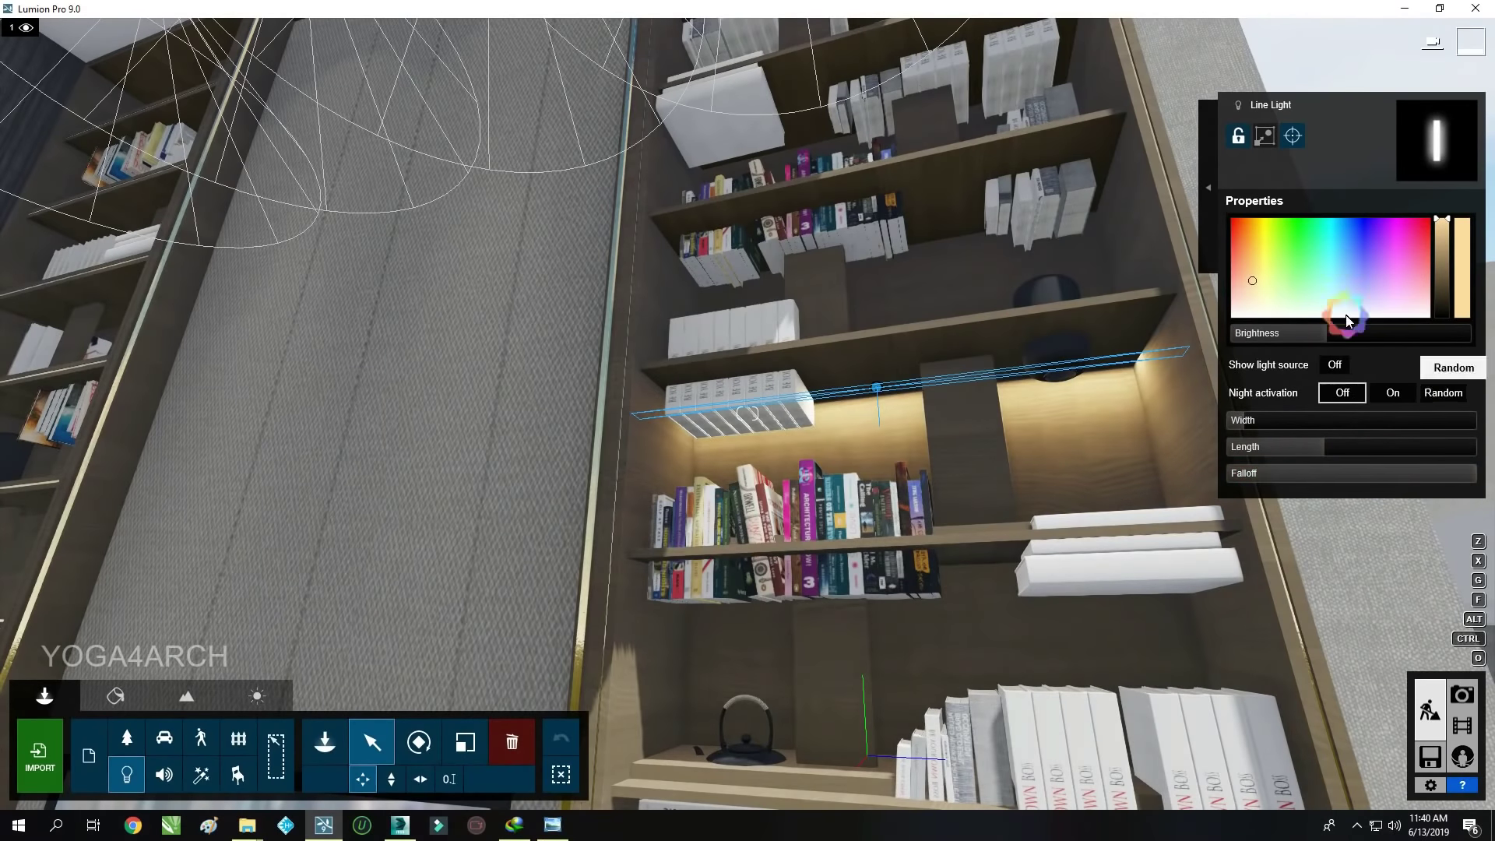
left_click(1249, 268)
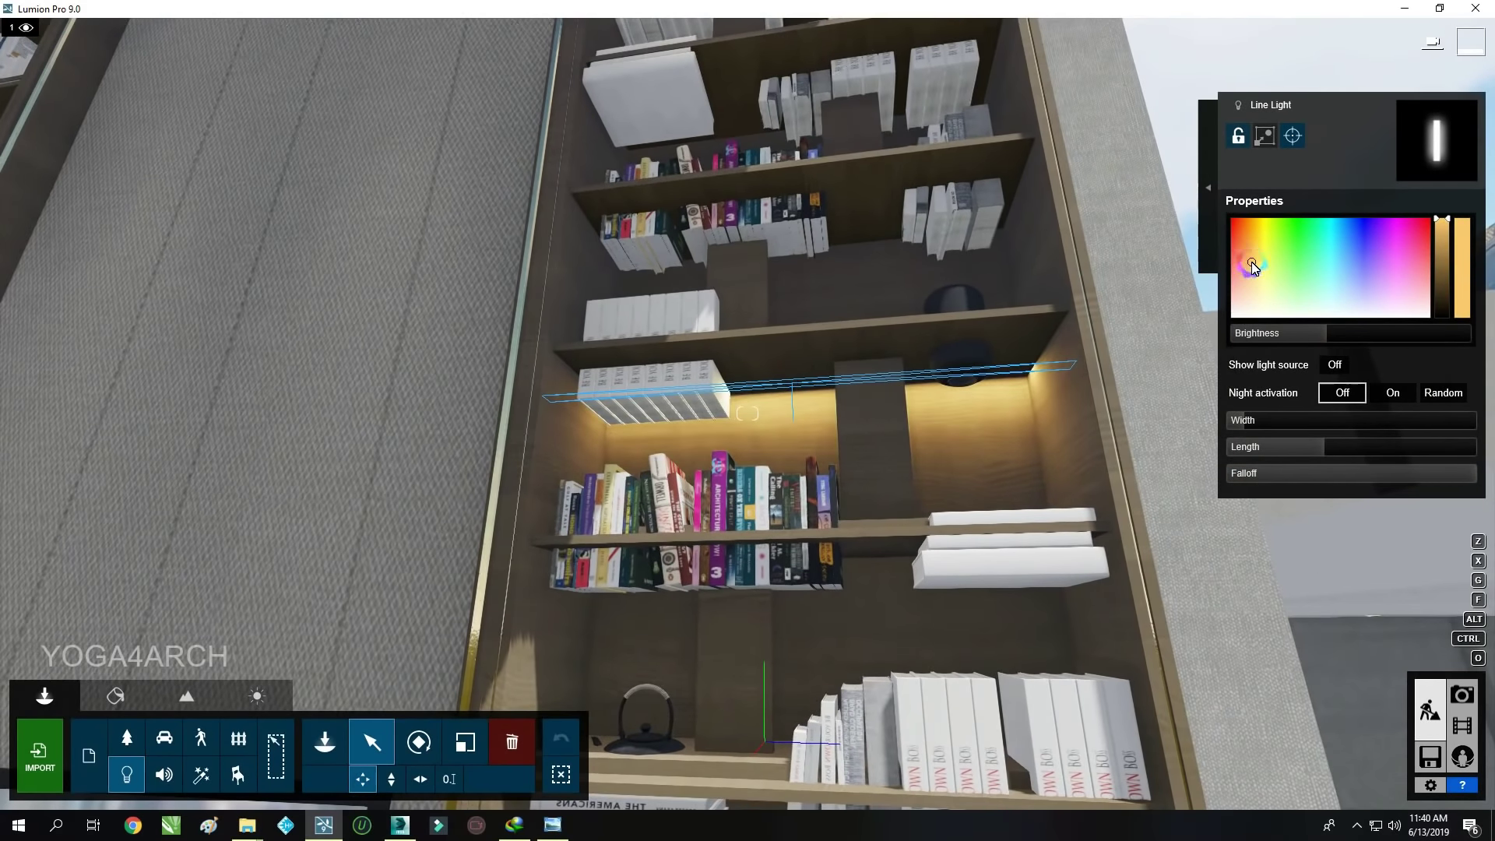
scroll(827, 616, "up", 5)
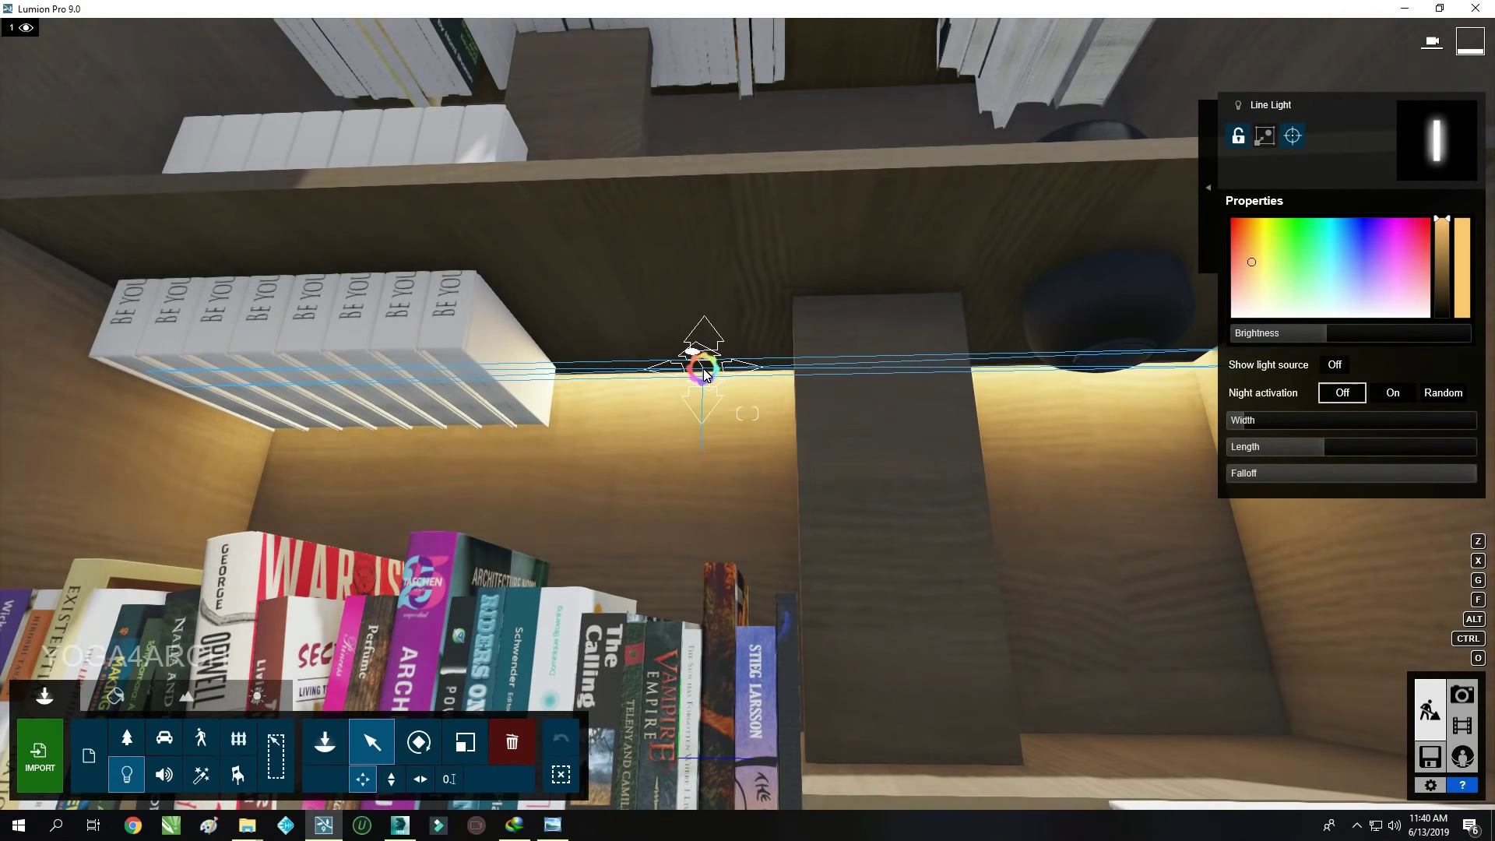
scroll(731, 385, "down", 5)
scroll(731, 377, "up", 3)
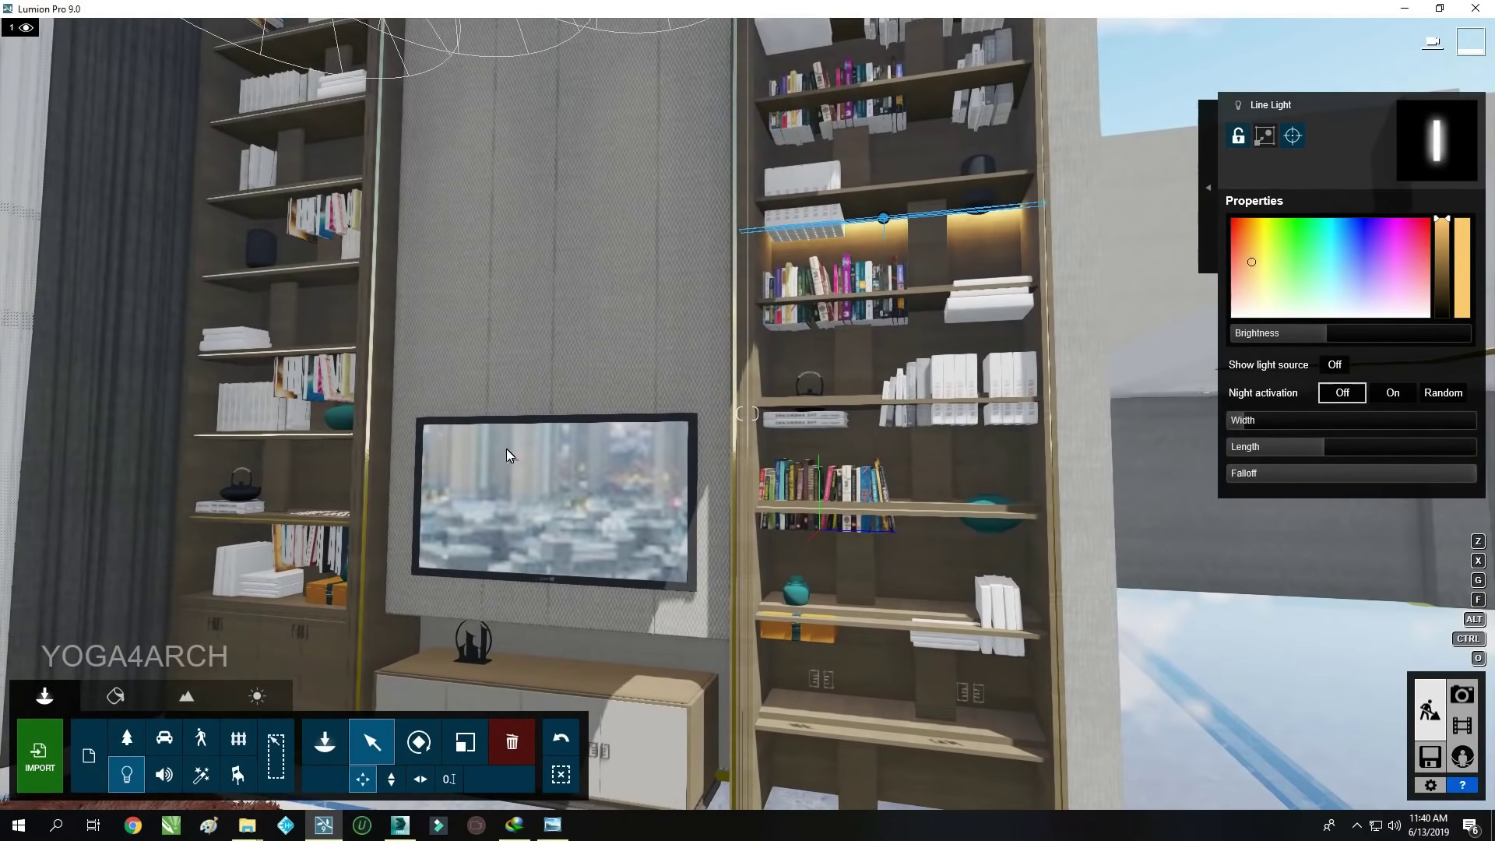
left_click(115, 696)
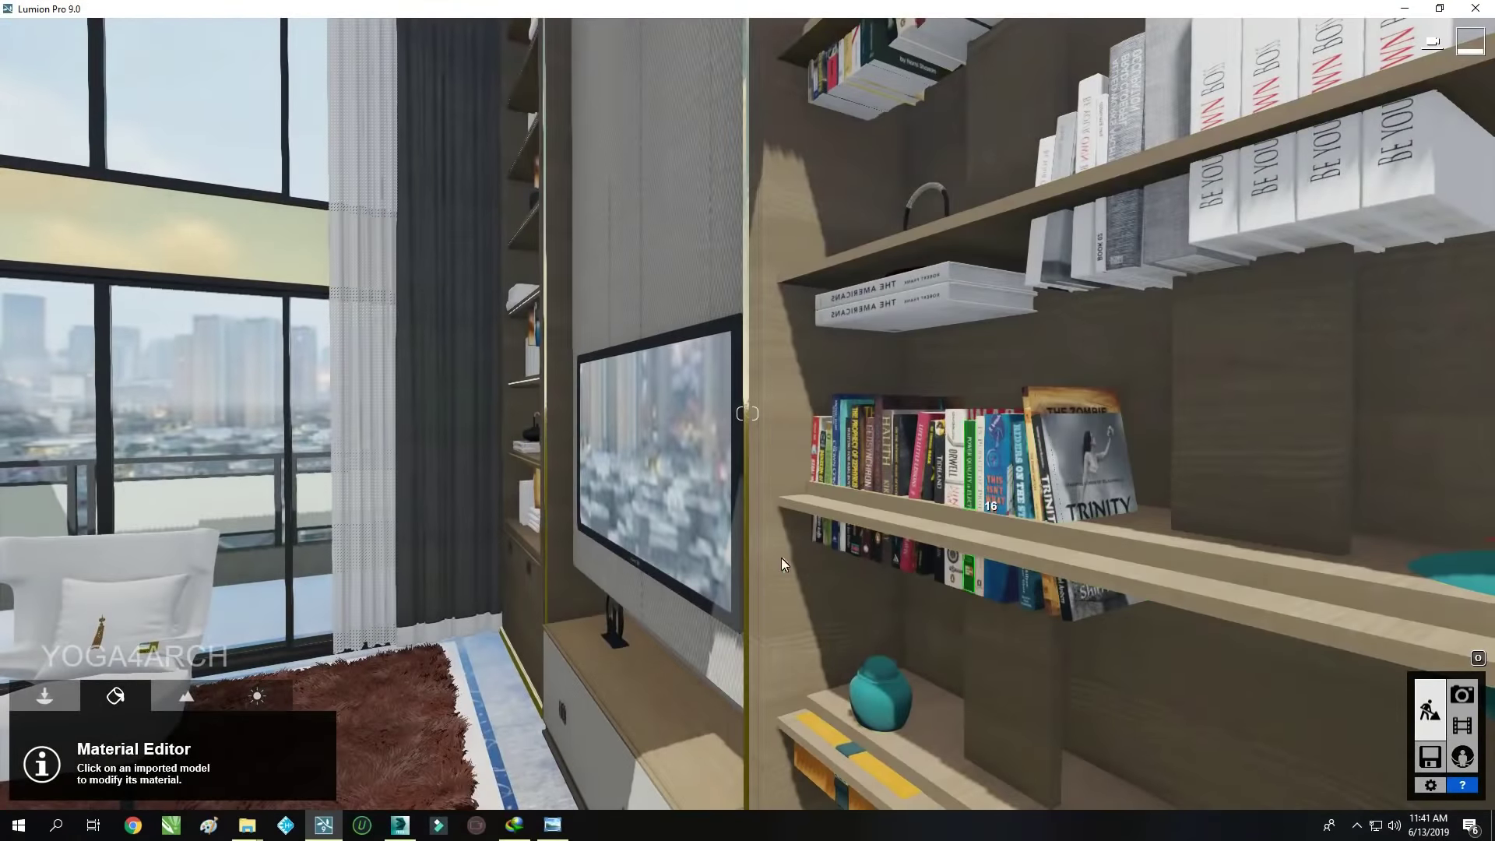
Convert the bookshelf to Editable Poly and group it in 3ds Max
left_click(400, 824)
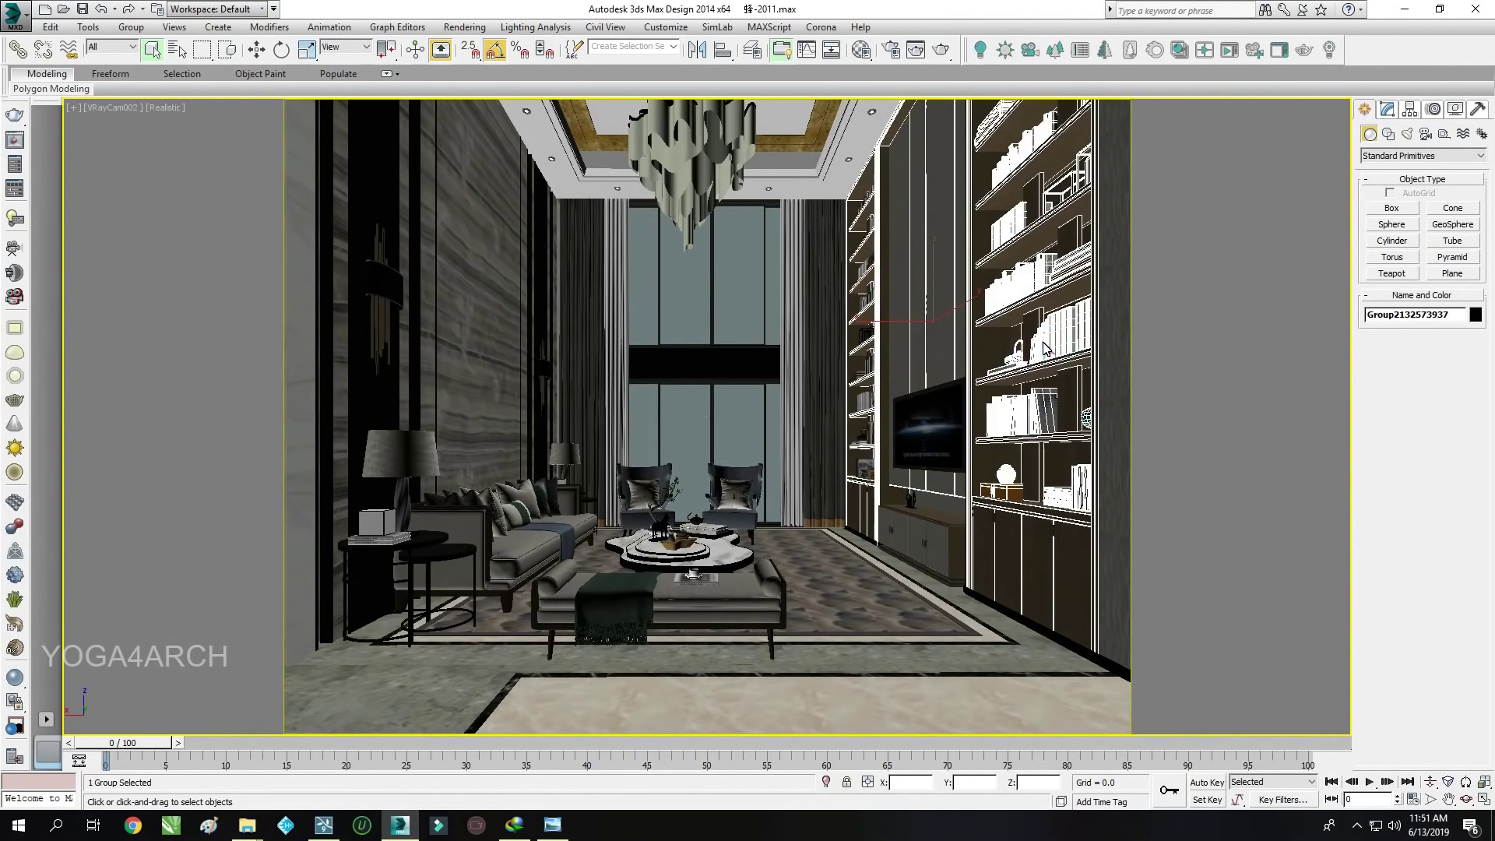
right_click(1045, 348)
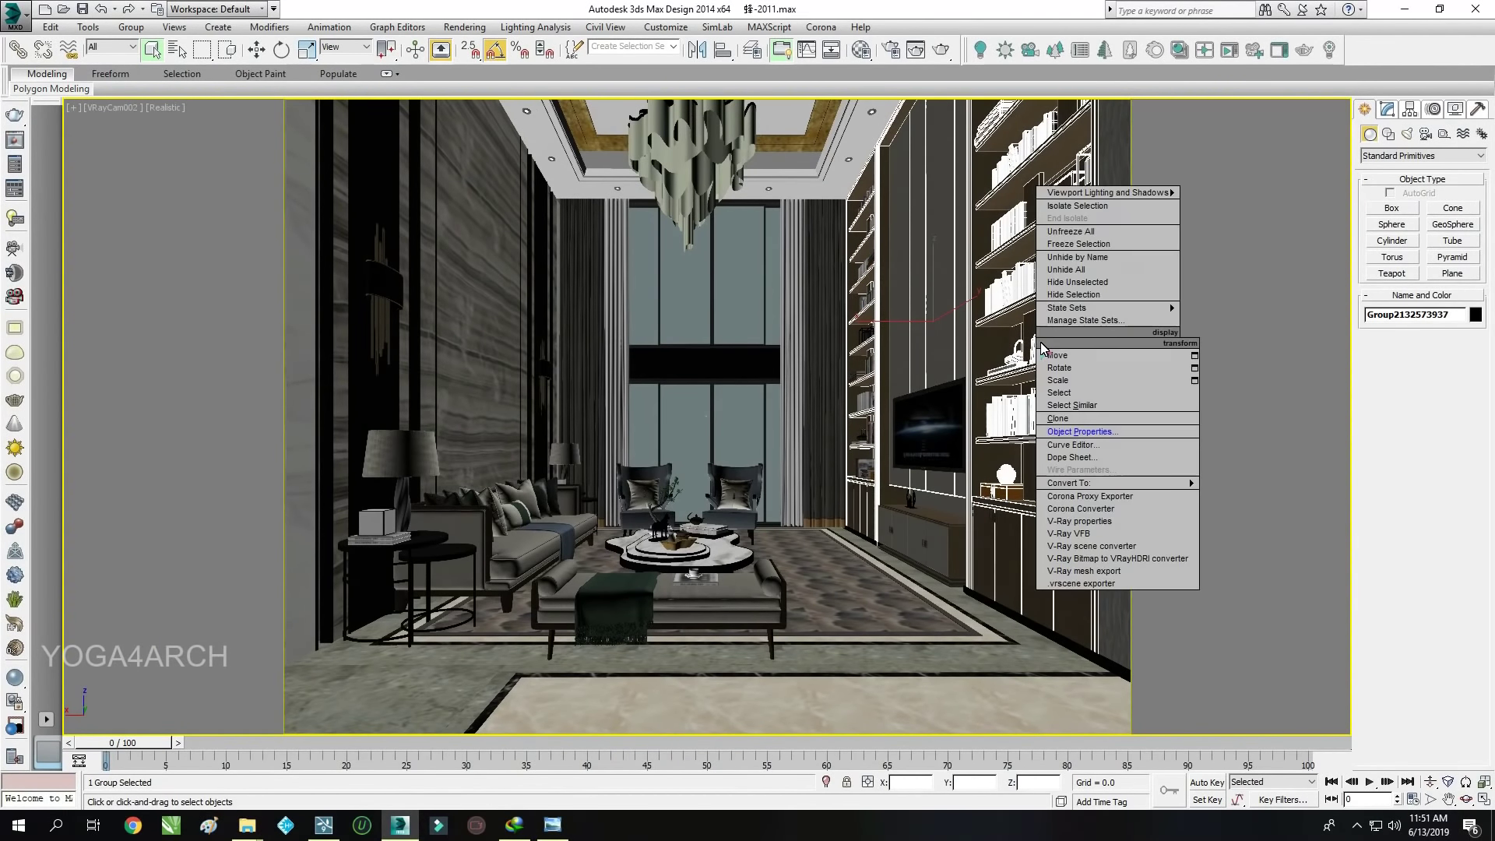
mouse_move(1069, 483)
left_click(1249, 497)
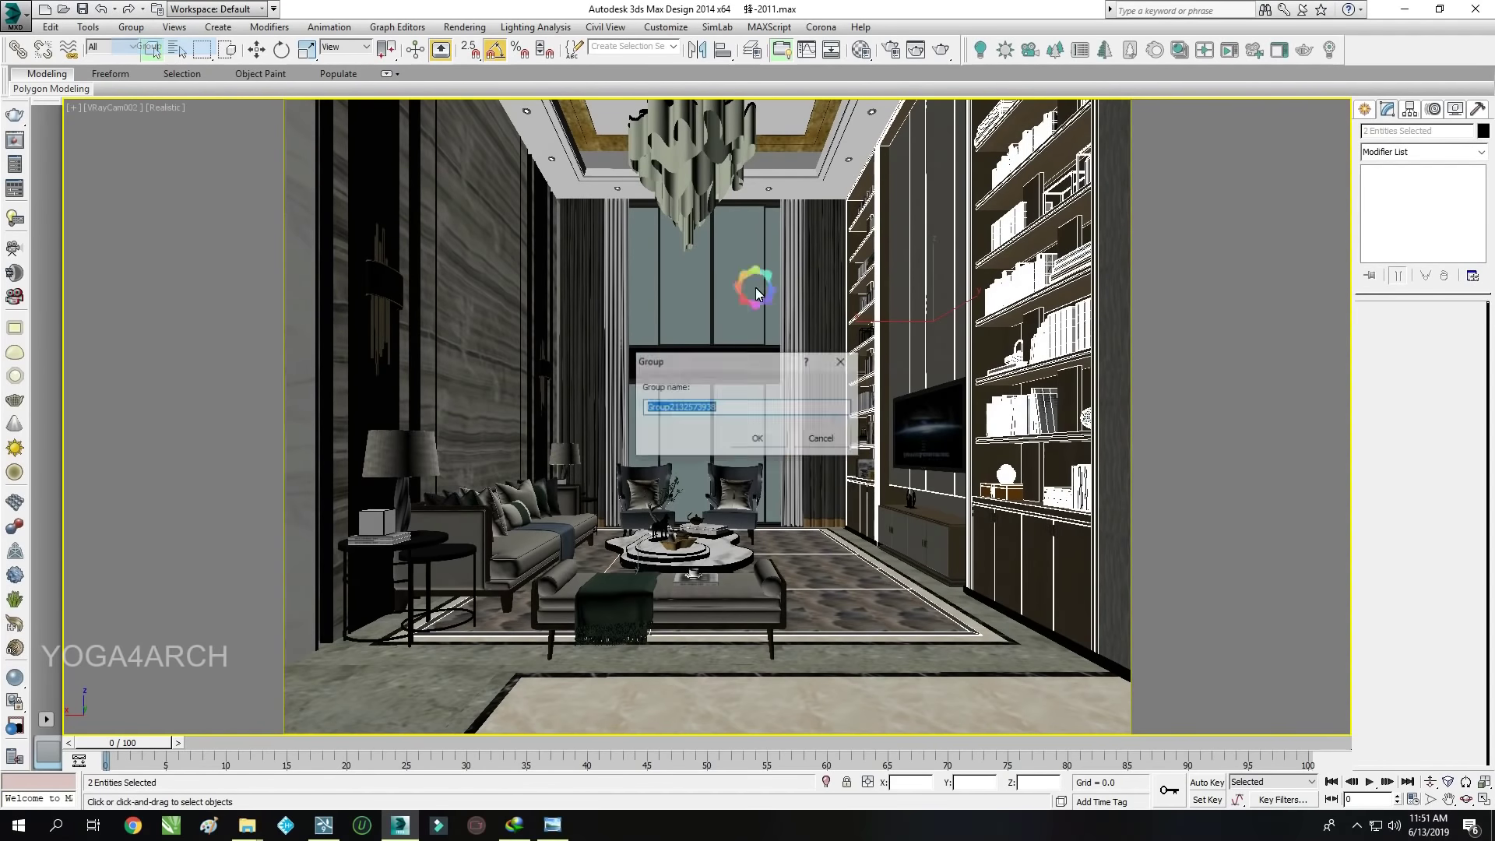
left_click(761, 433)
left_click(14, 12)
Export the model over the existing fbx file, accepting FBX settings and dismissing warnings
left_click(68, 280)
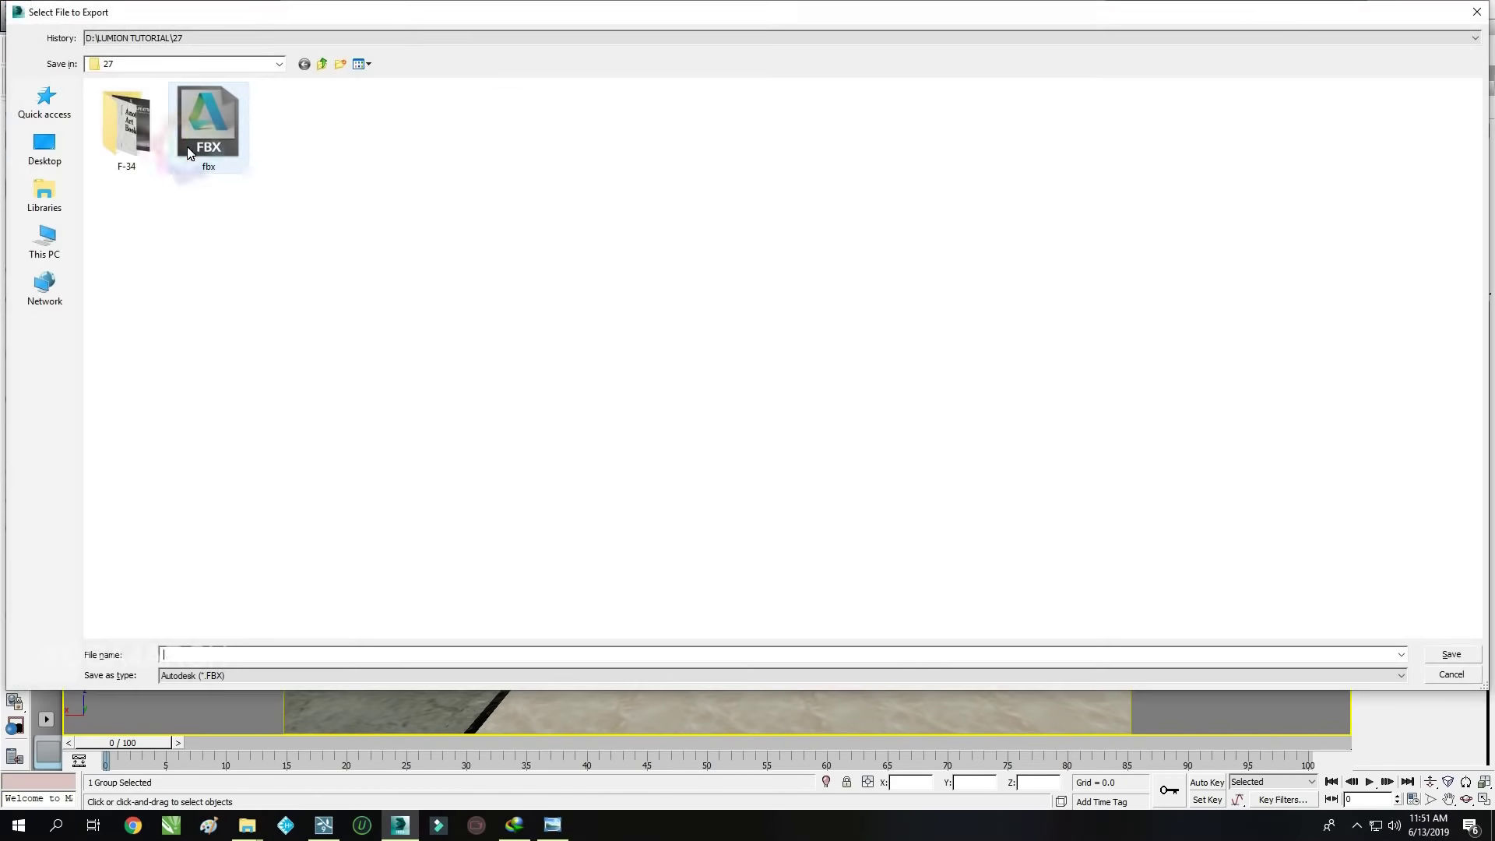
double_click(201, 141)
left_click(764, 465)
left_click(1114, 611)
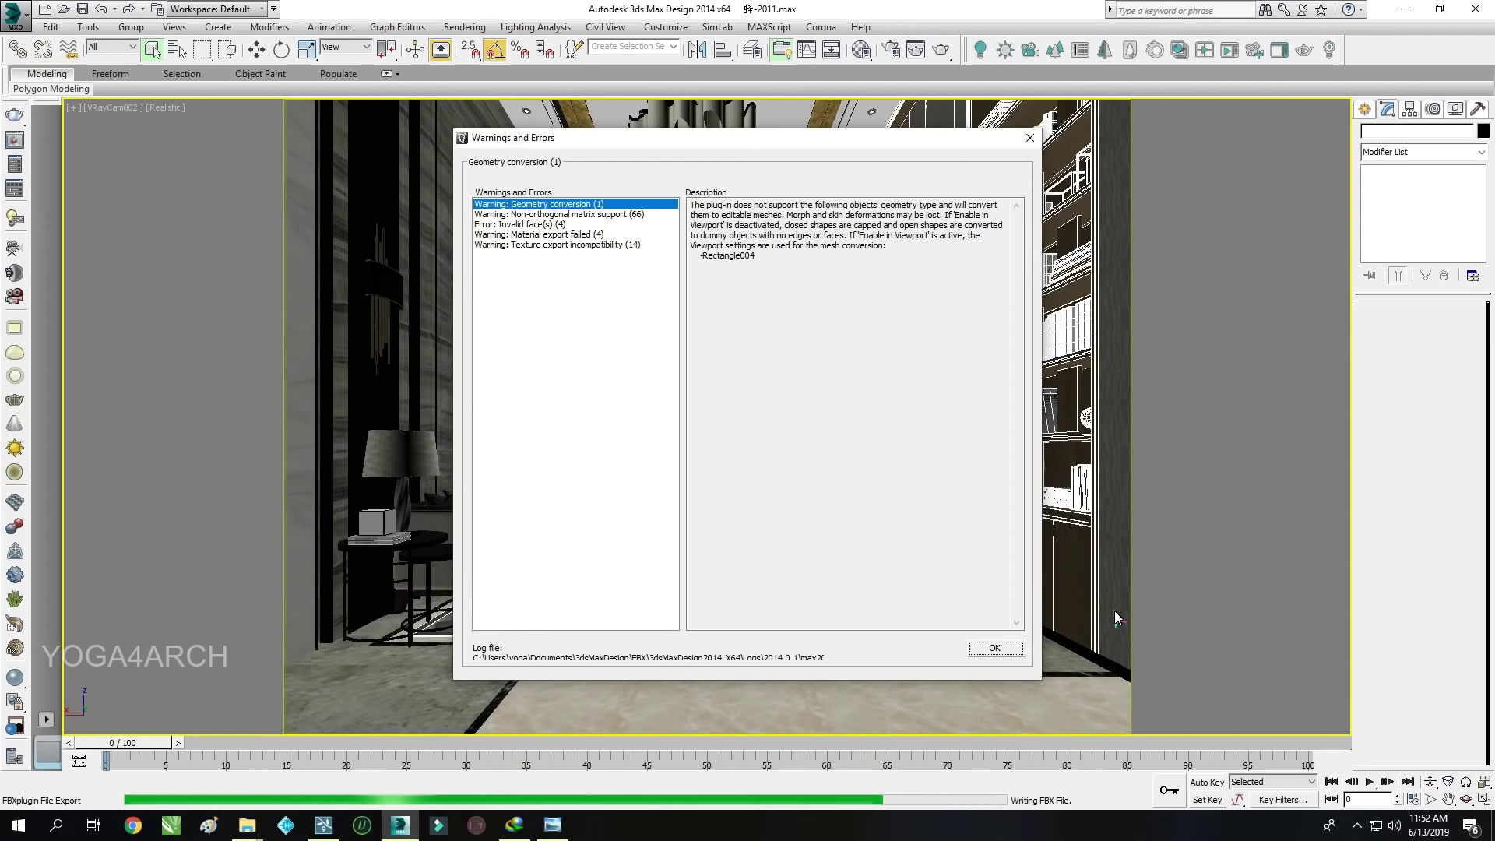
left_click(989, 650)
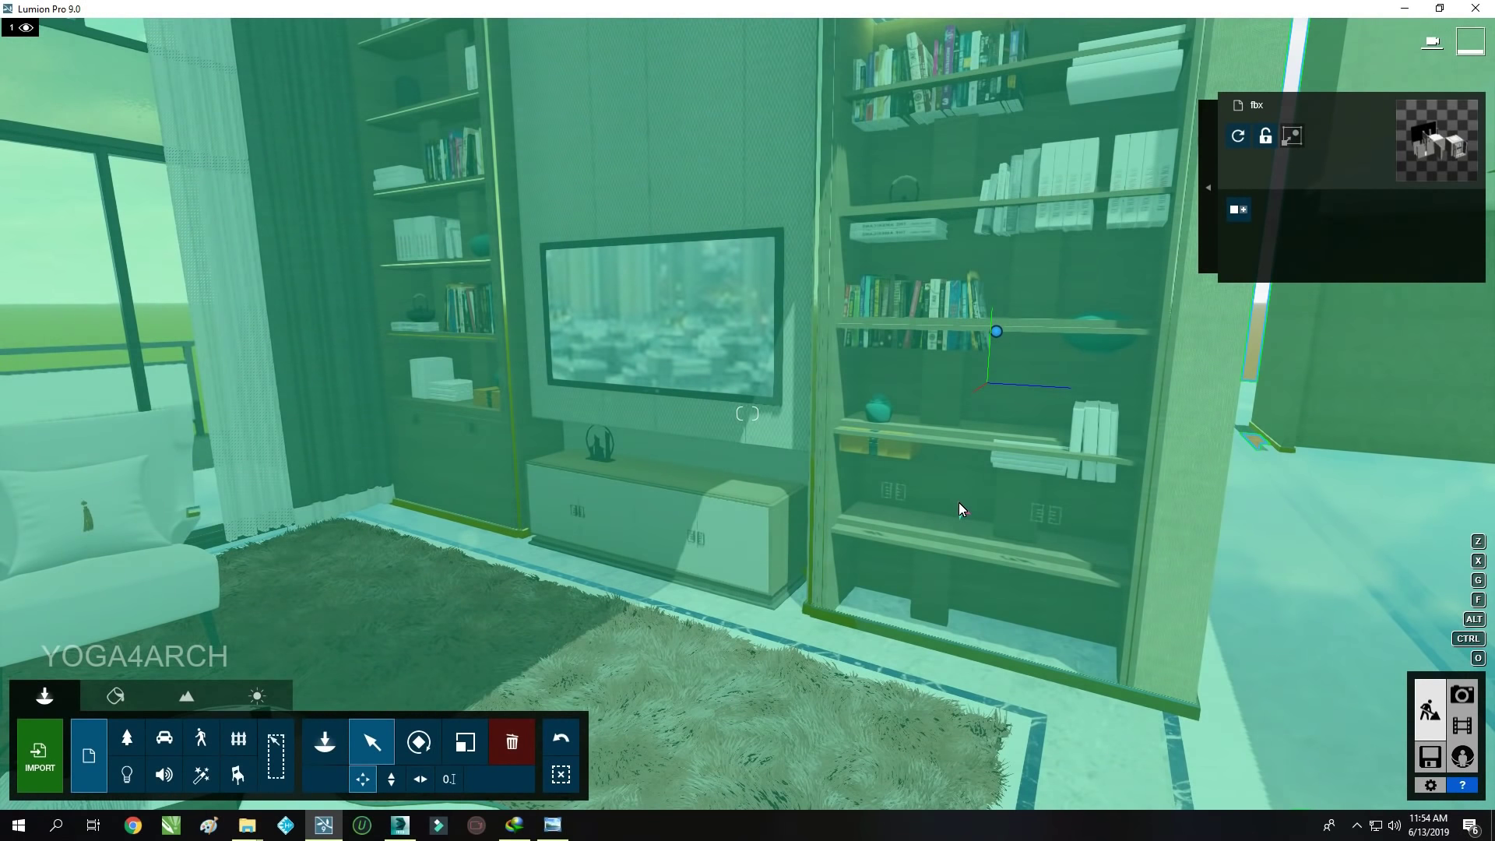
right_click_drag(960, 503, 662, 317)
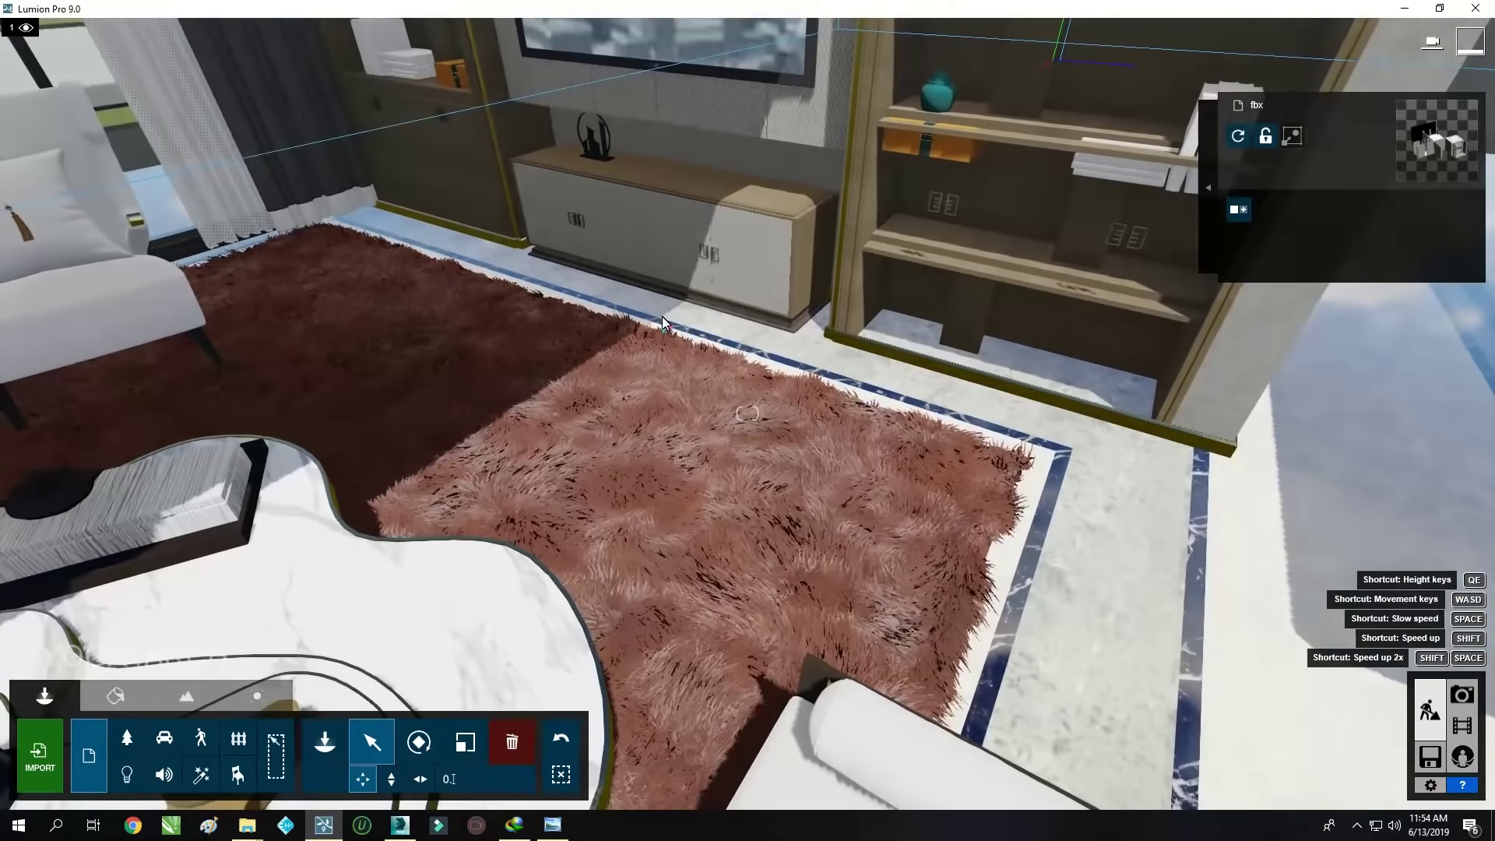
key("s")
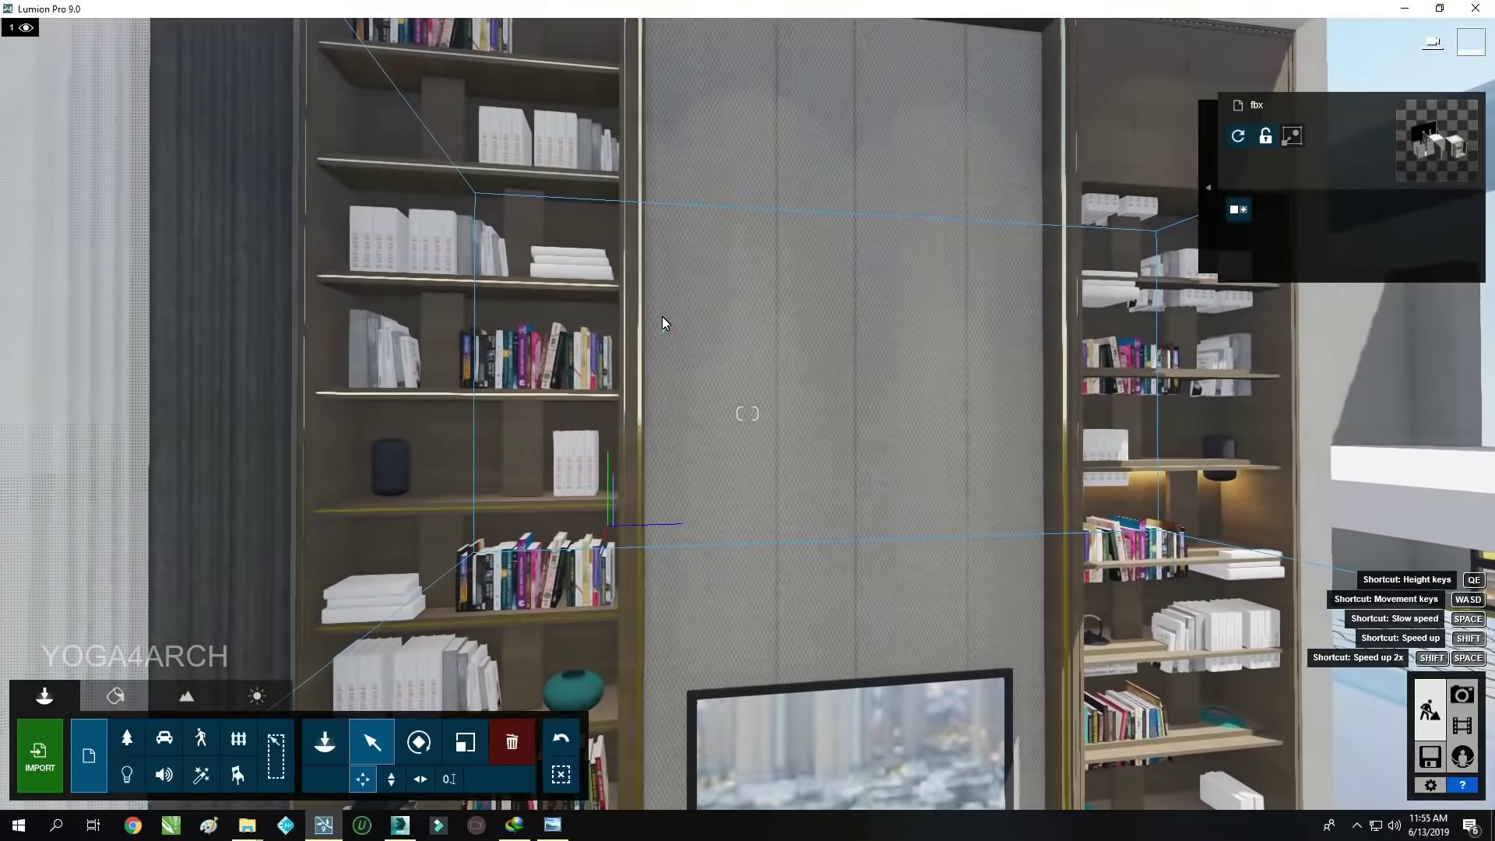
scroll(663, 316, "up", 5)
scroll(662, 316, "down", 4)
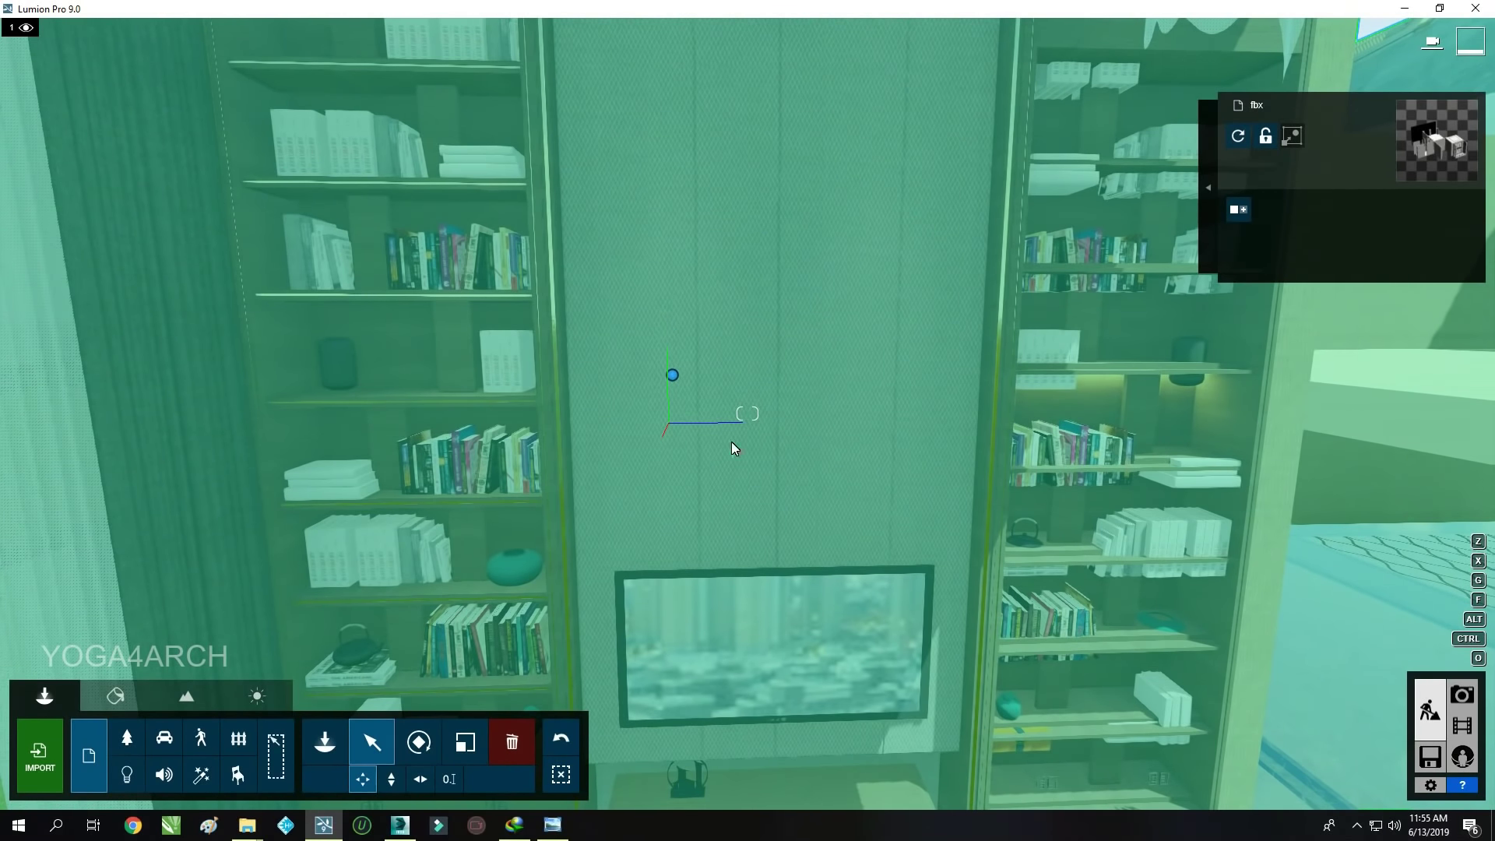
right_click_drag(732, 441, 771, 384)
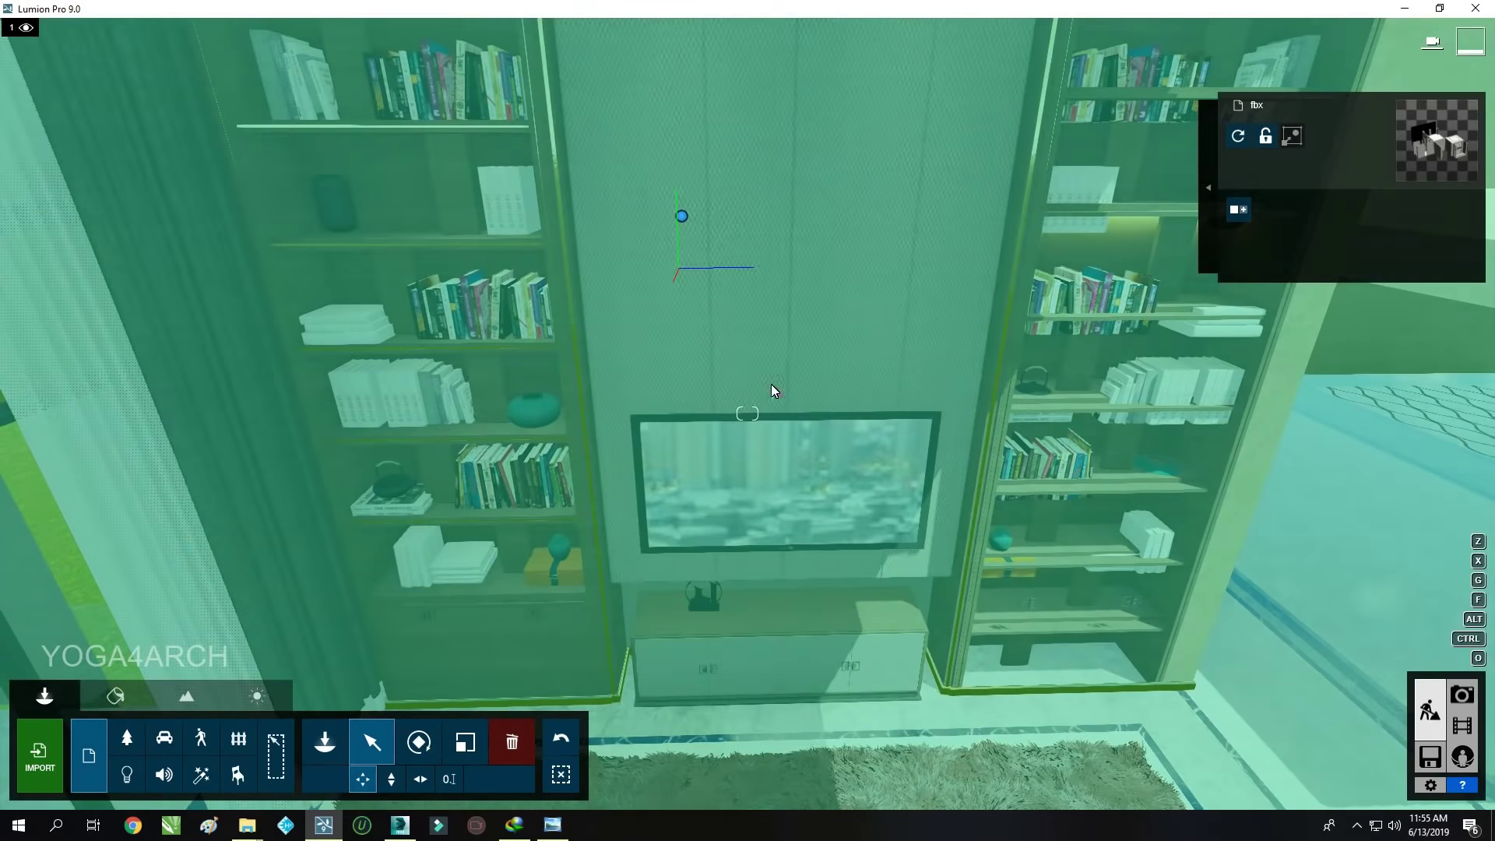
Back in 3ds Max, convert the bookshelf group to Editable Poly and ungroup it
left_click(394, 832)
right_click(1037, 421)
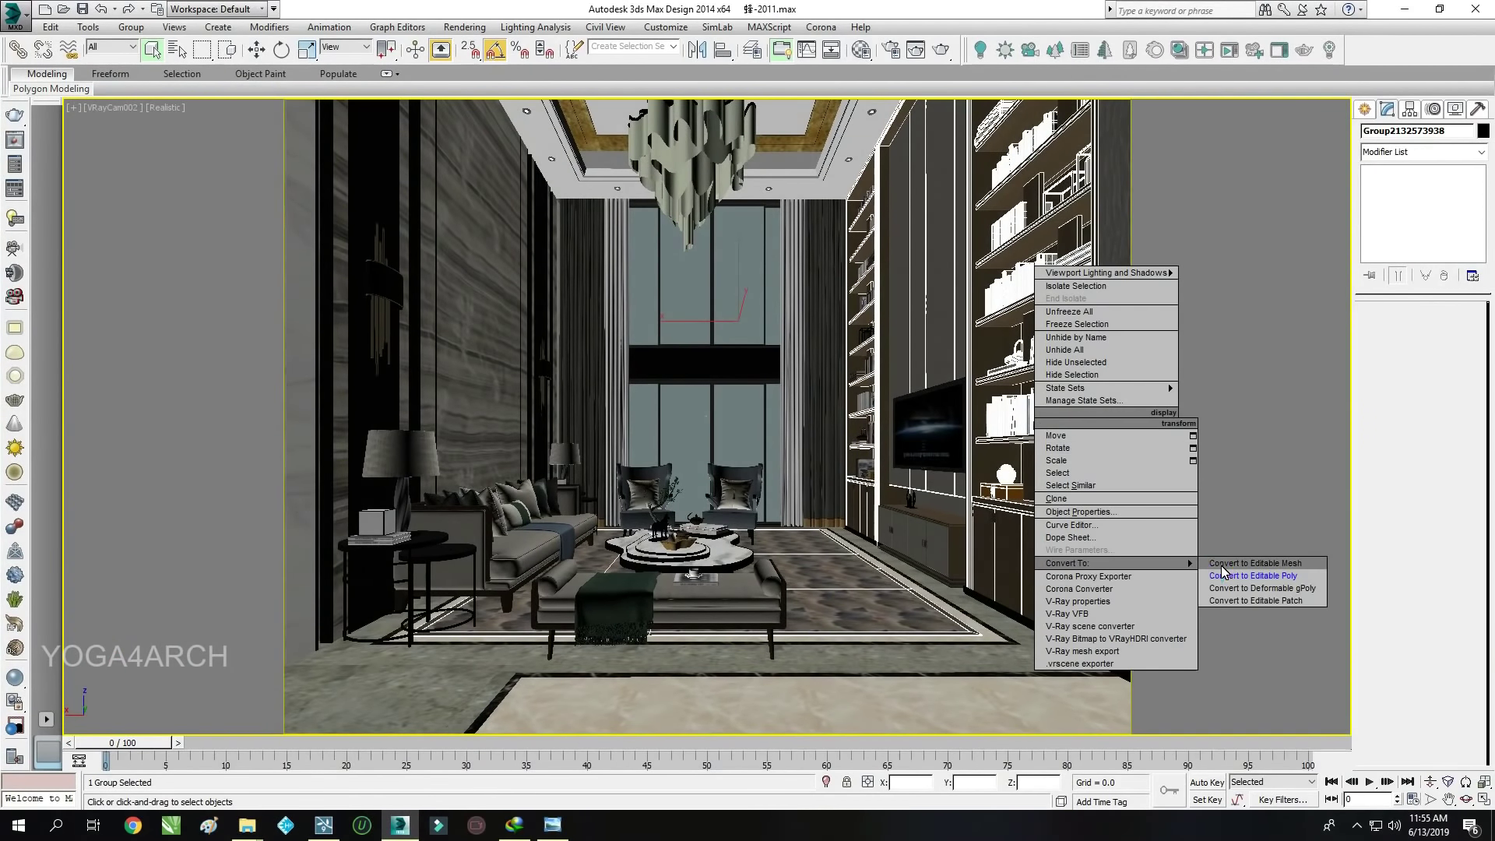
left_click(1204, 558)
left_click(1021, 415)
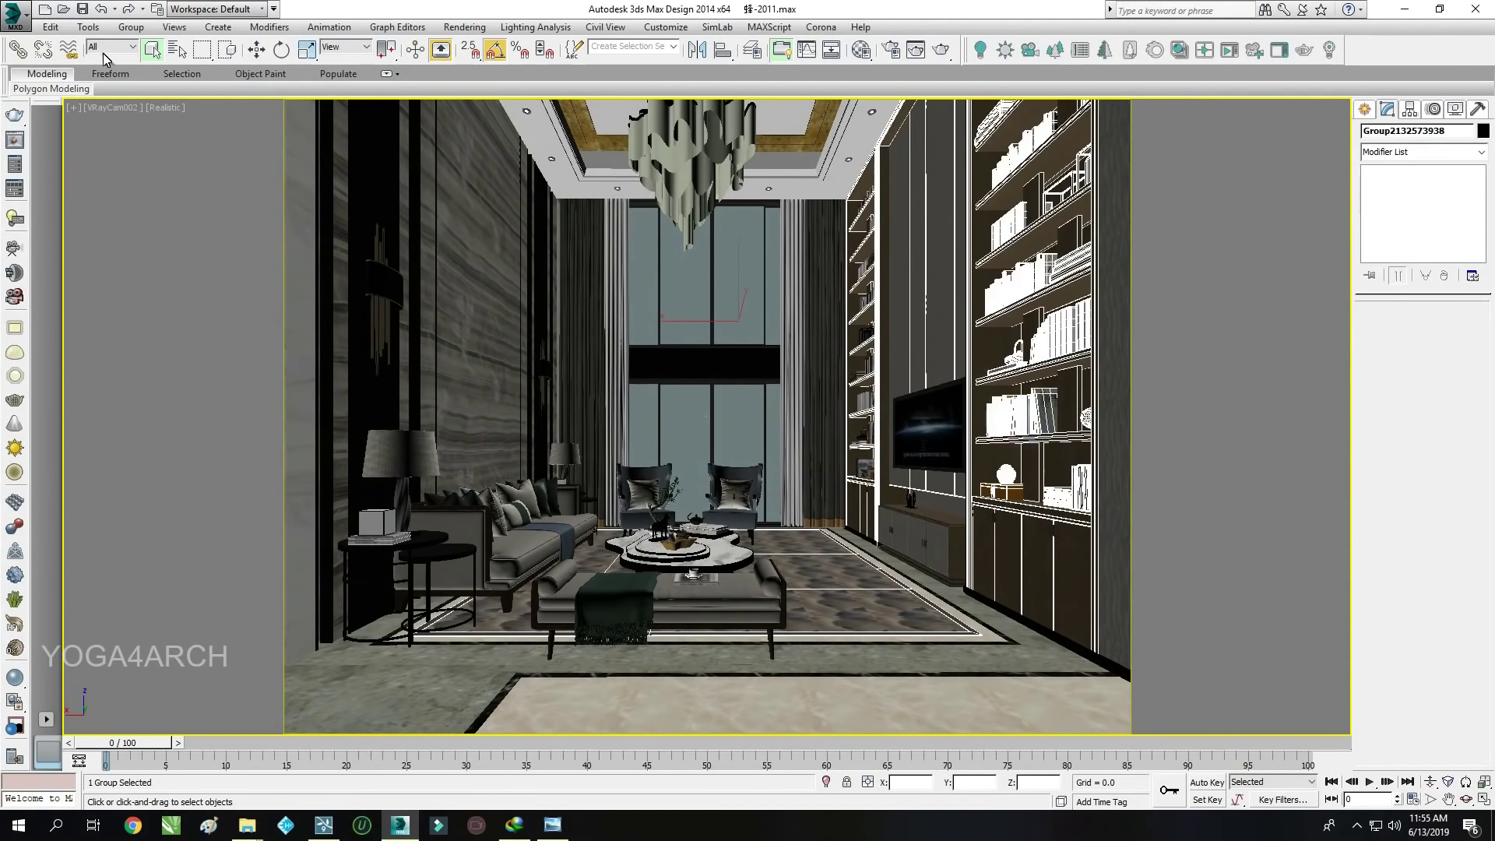
left_click(126, 31)
left_click(146, 64)
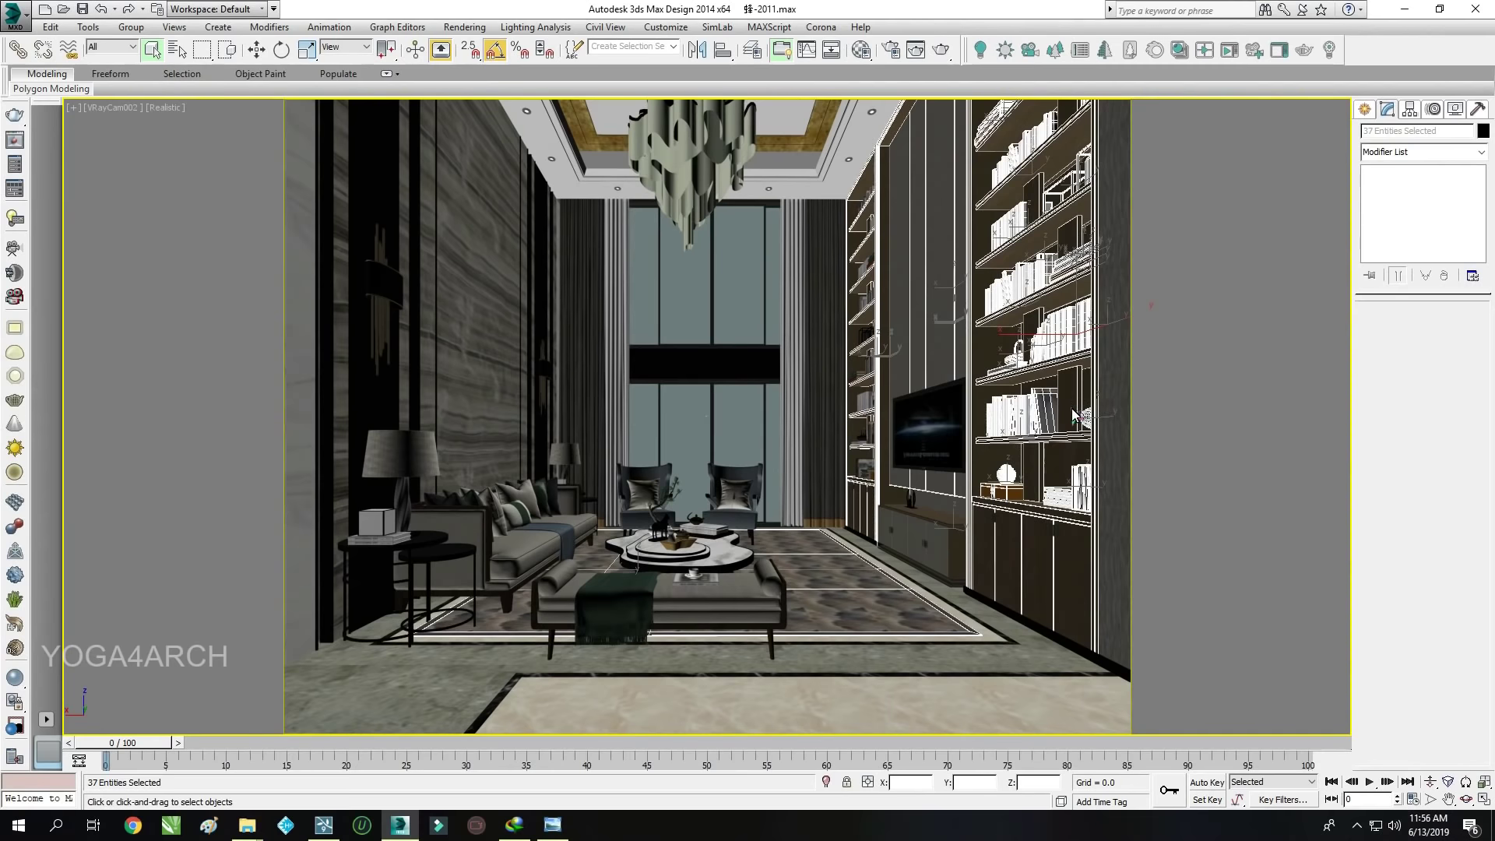
Select the whole scene and export it to FBX, overwriting the existing file
left_click(818, 381)
key("ctrl+a")
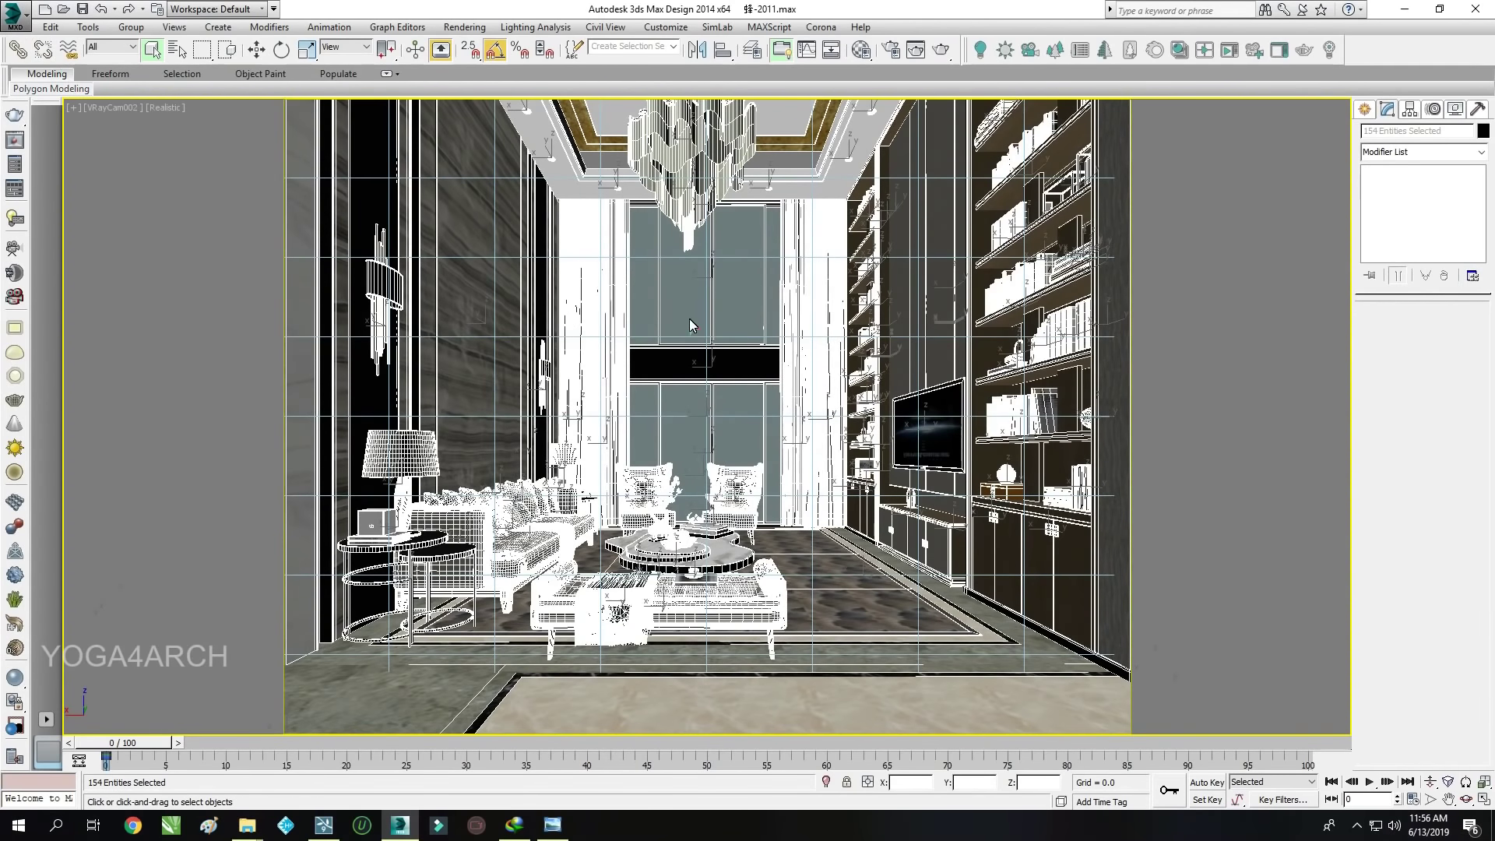
left_click(16, 14)
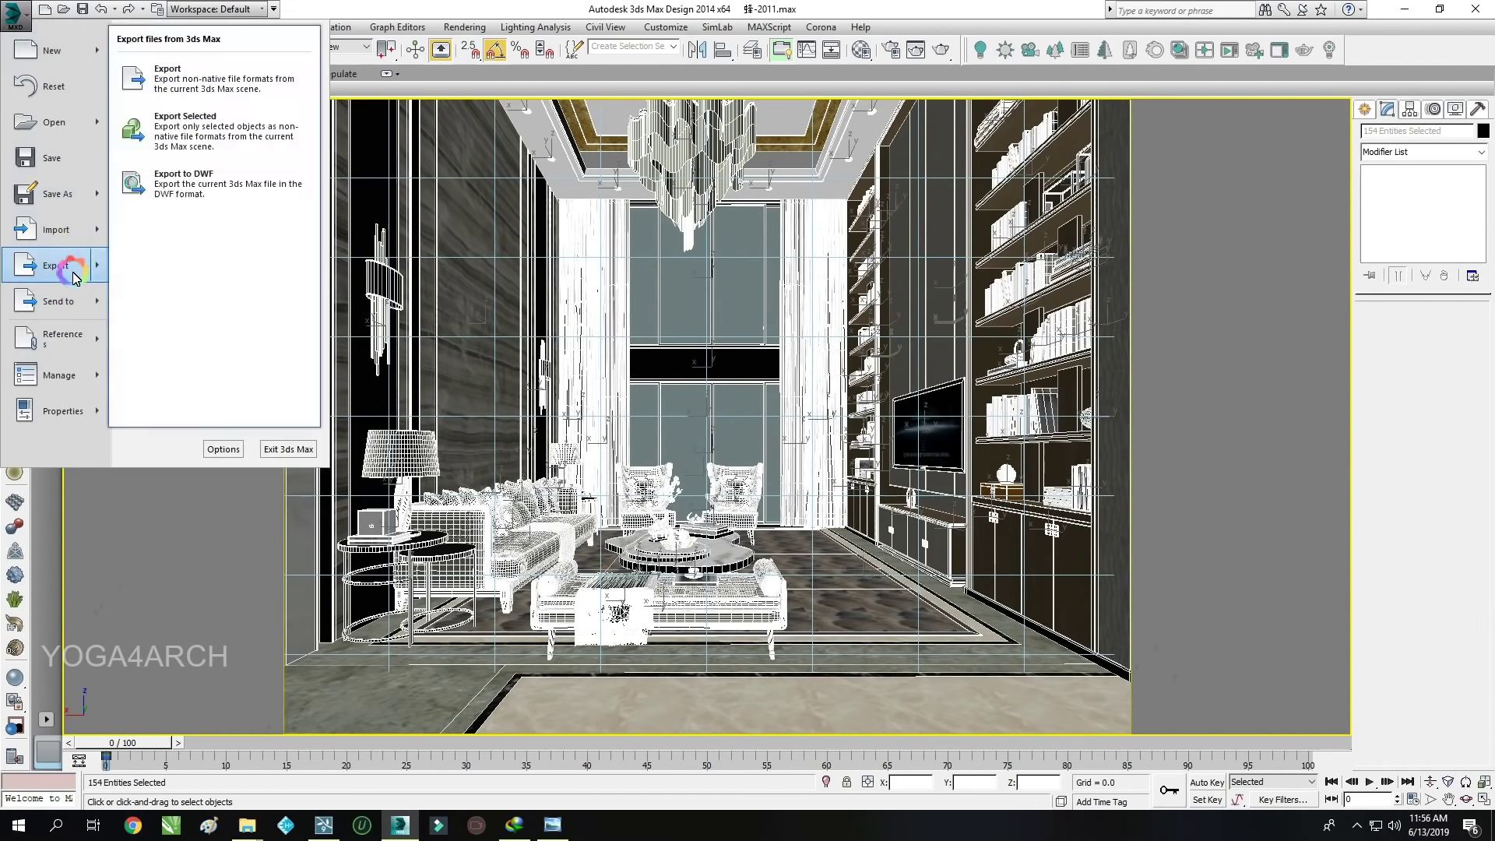
left_click(251, 125)
left_click(805, 473)
left_click(1108, 615)
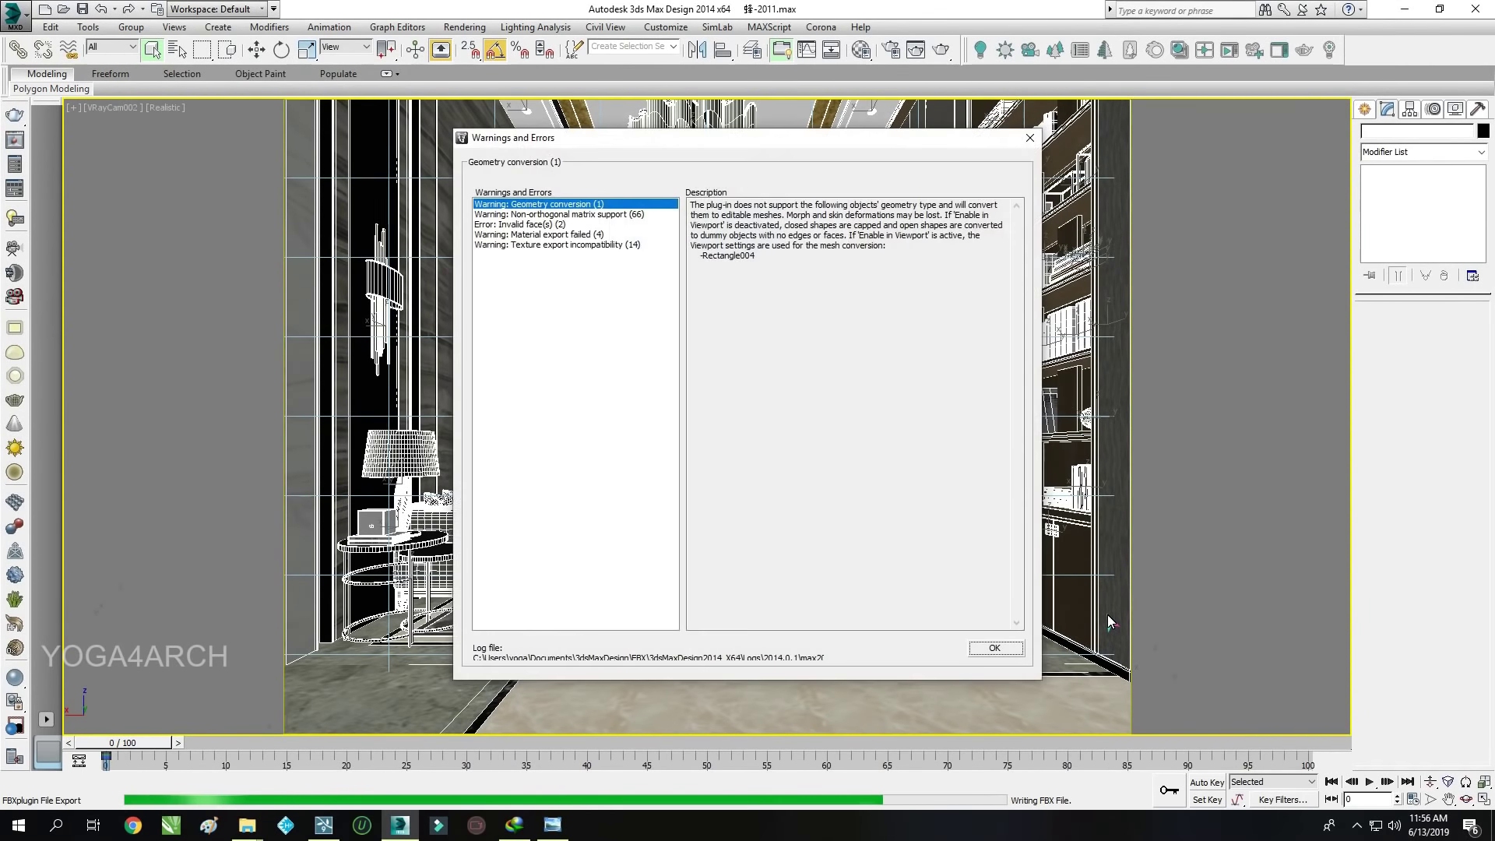
left_click(987, 644)
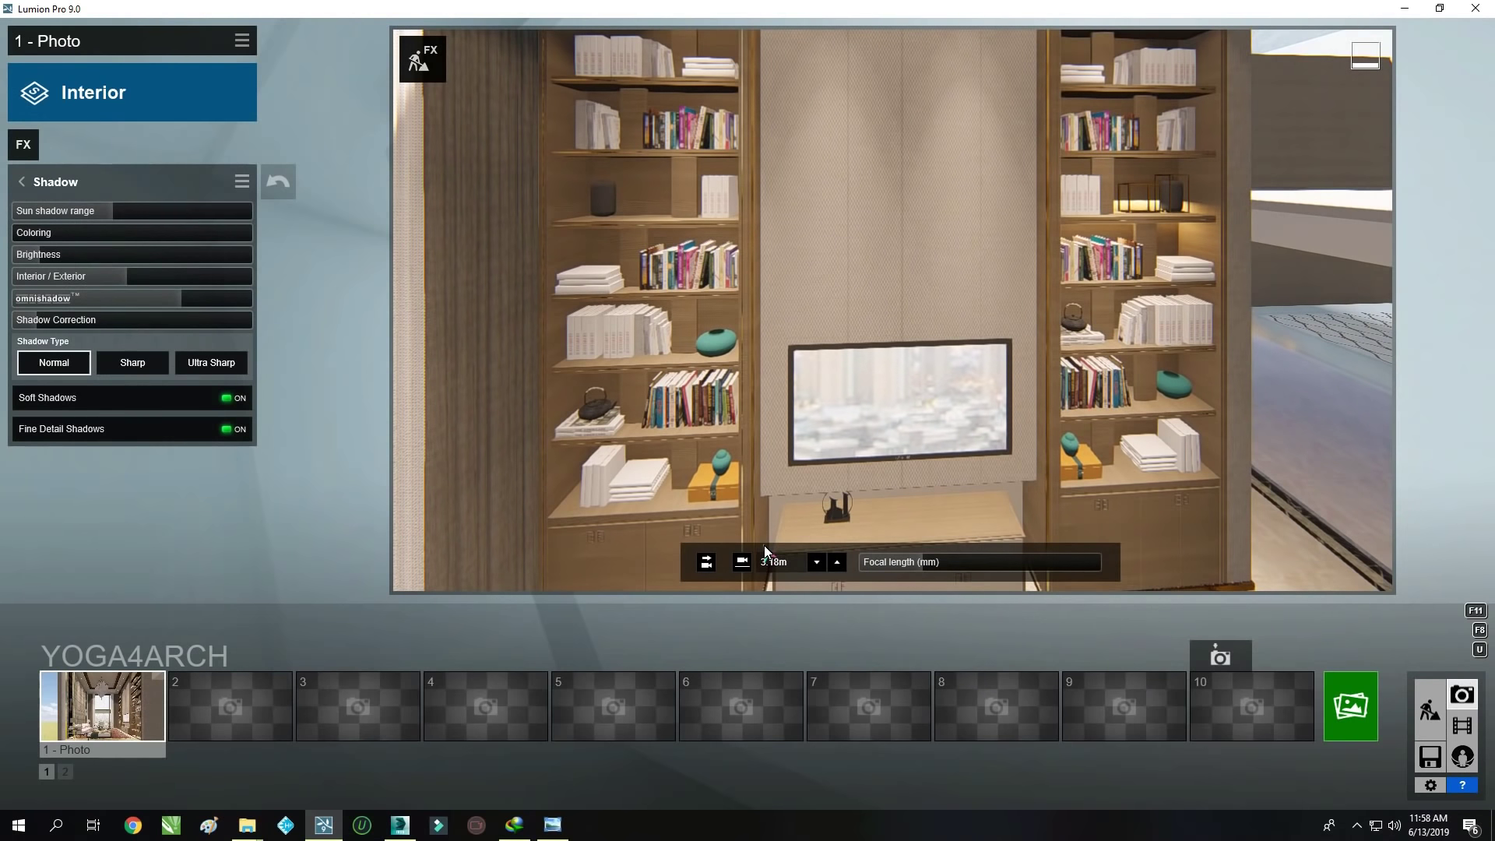
Add a Real Skies effect to photo 1 and rotate its heading to reframe the backdrop
left_click(99, 720)
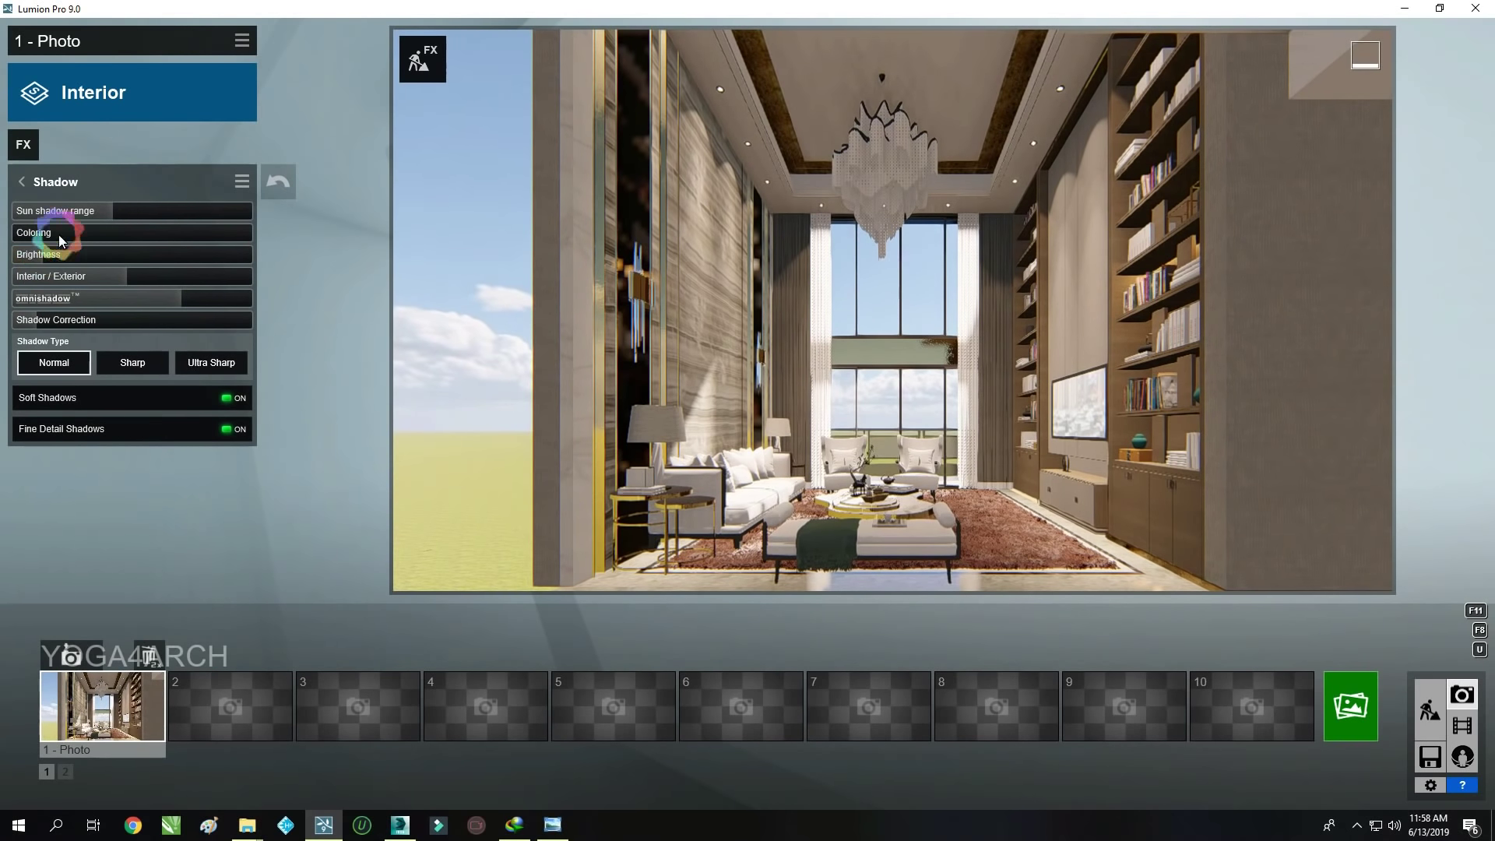
left_click(31, 148)
left_click(578, 137)
left_click(522, 233)
mouse_move(117, 273)
left_mouse_down()
mouse_move(212, 281)
mouse_move(194, 280)
left_mouse_up()
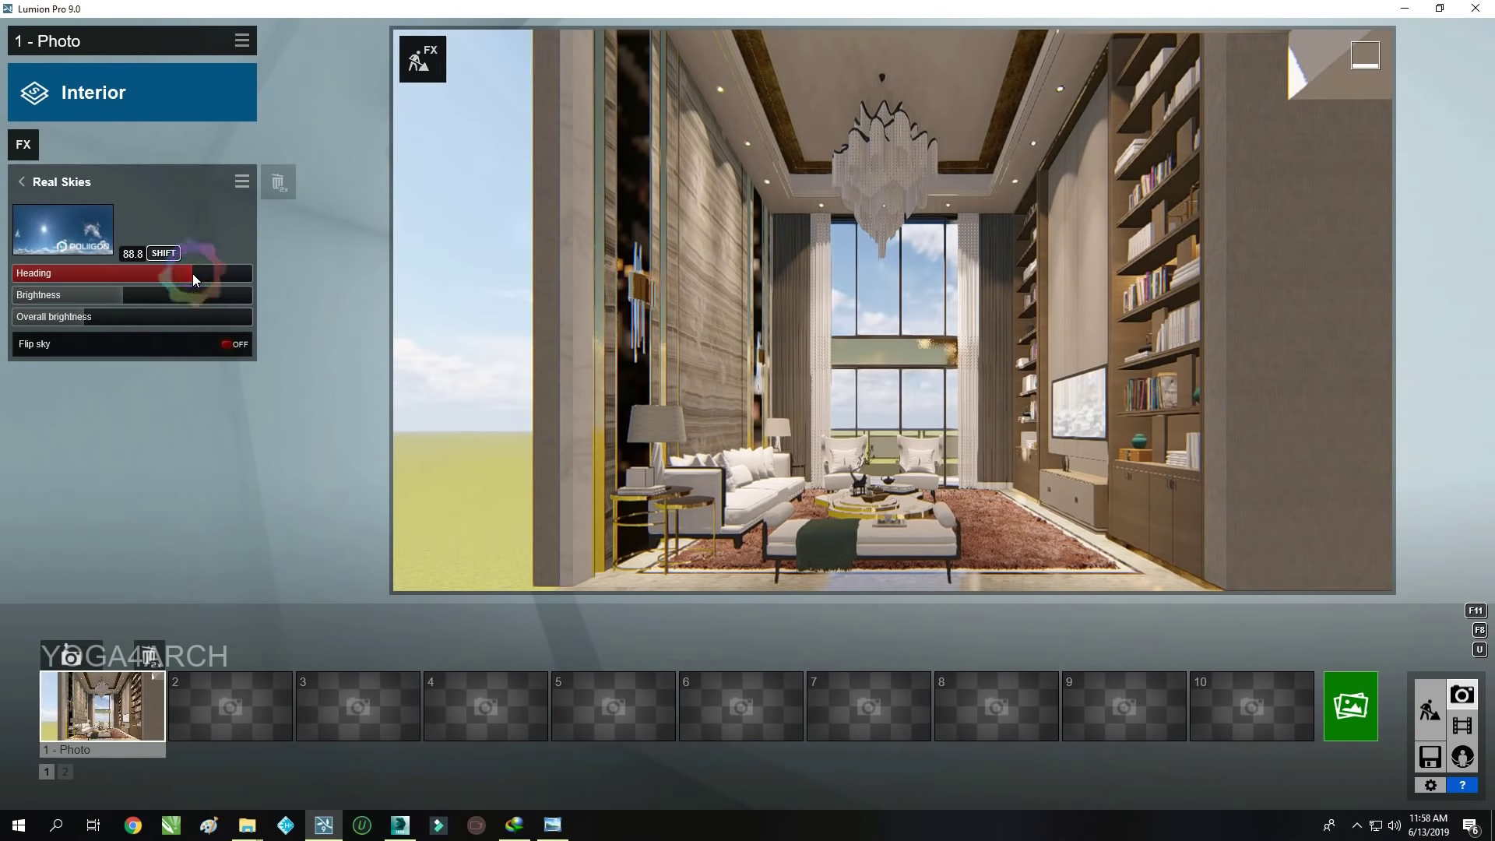
Compare against the reference living-room image, then switch to Build mode
left_click(567, 827)
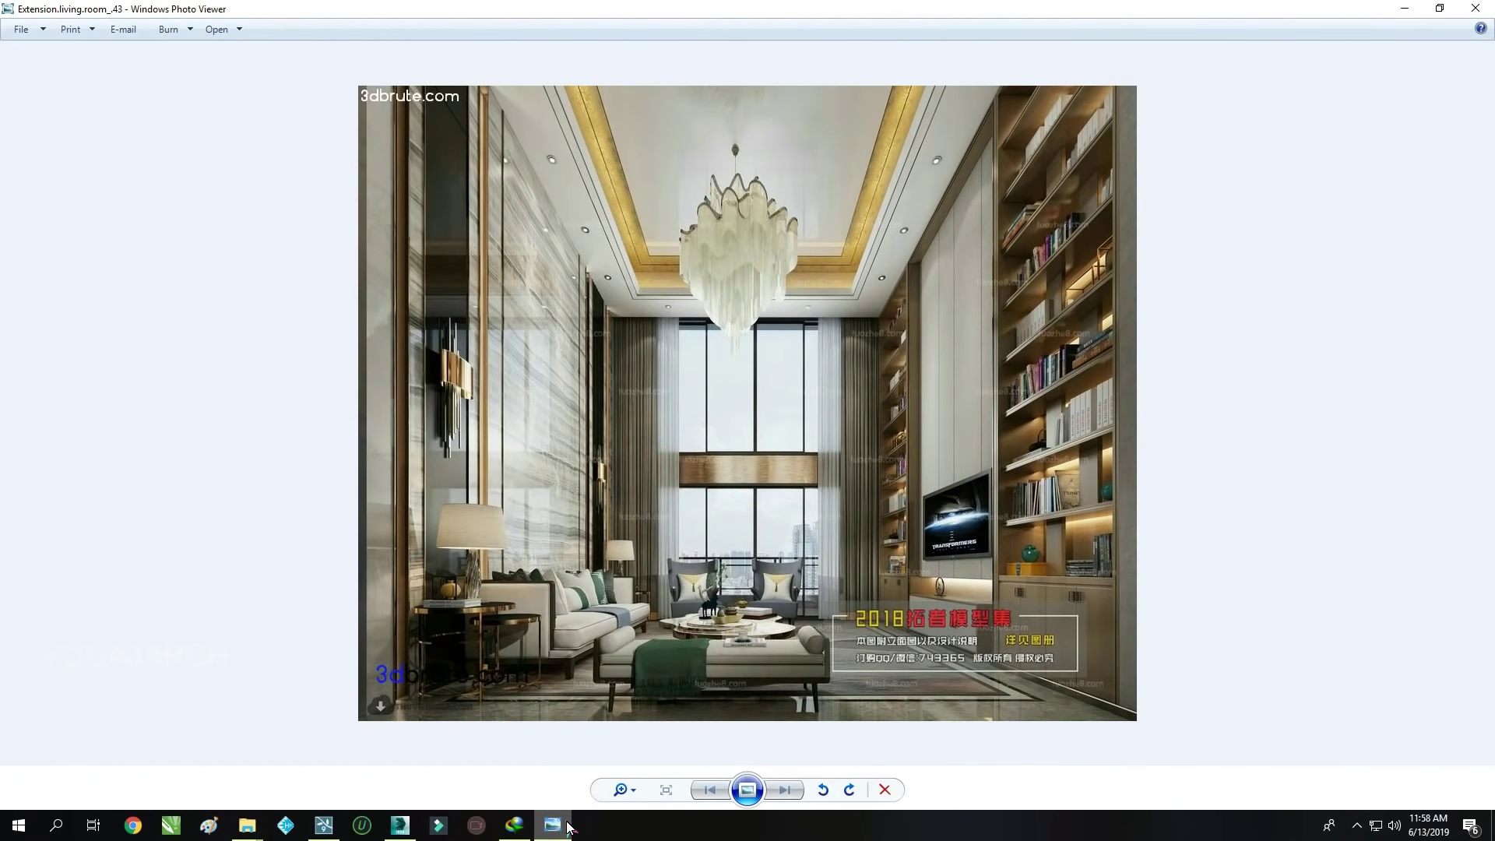
left_click(552, 825)
left_click(1430, 710)
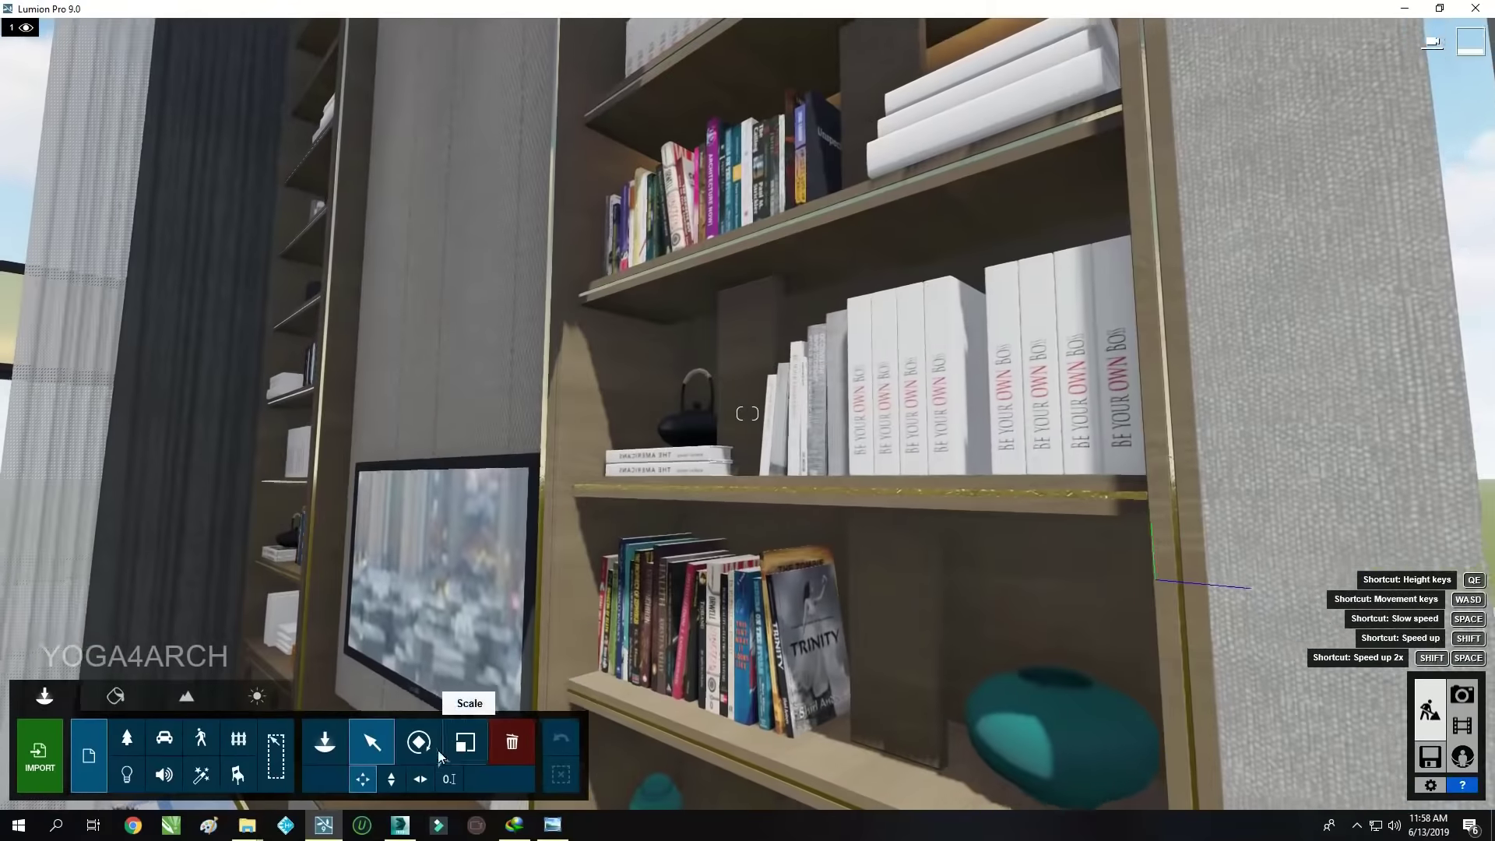
Select the shelf line light and move it down beneath the bookshelf shelf
right_click_drag(440, 755, 821, 38)
left_click(821, 38)
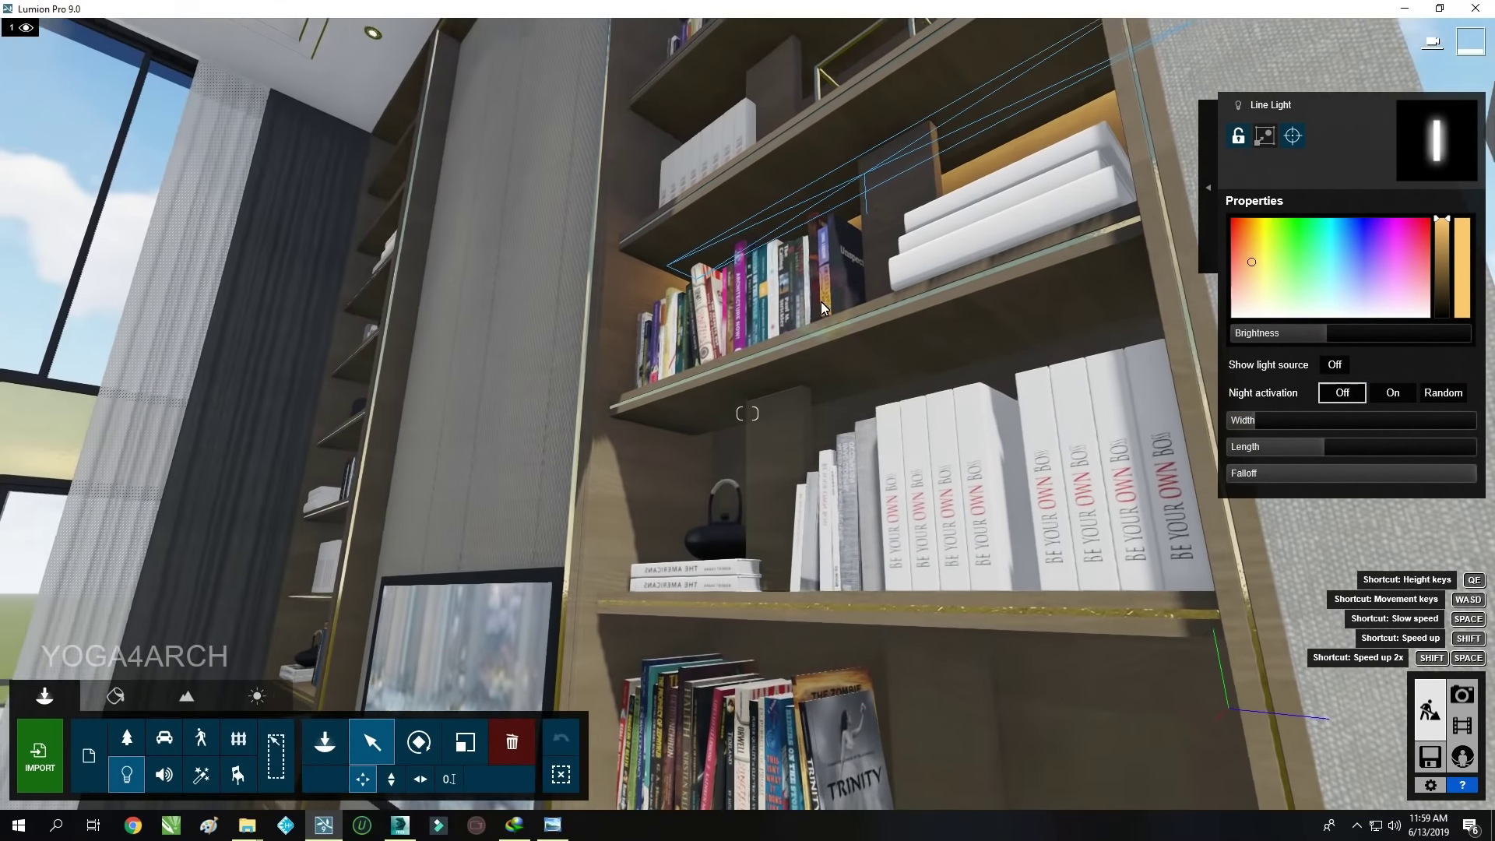
right_click_drag(821, 301, 707, 274)
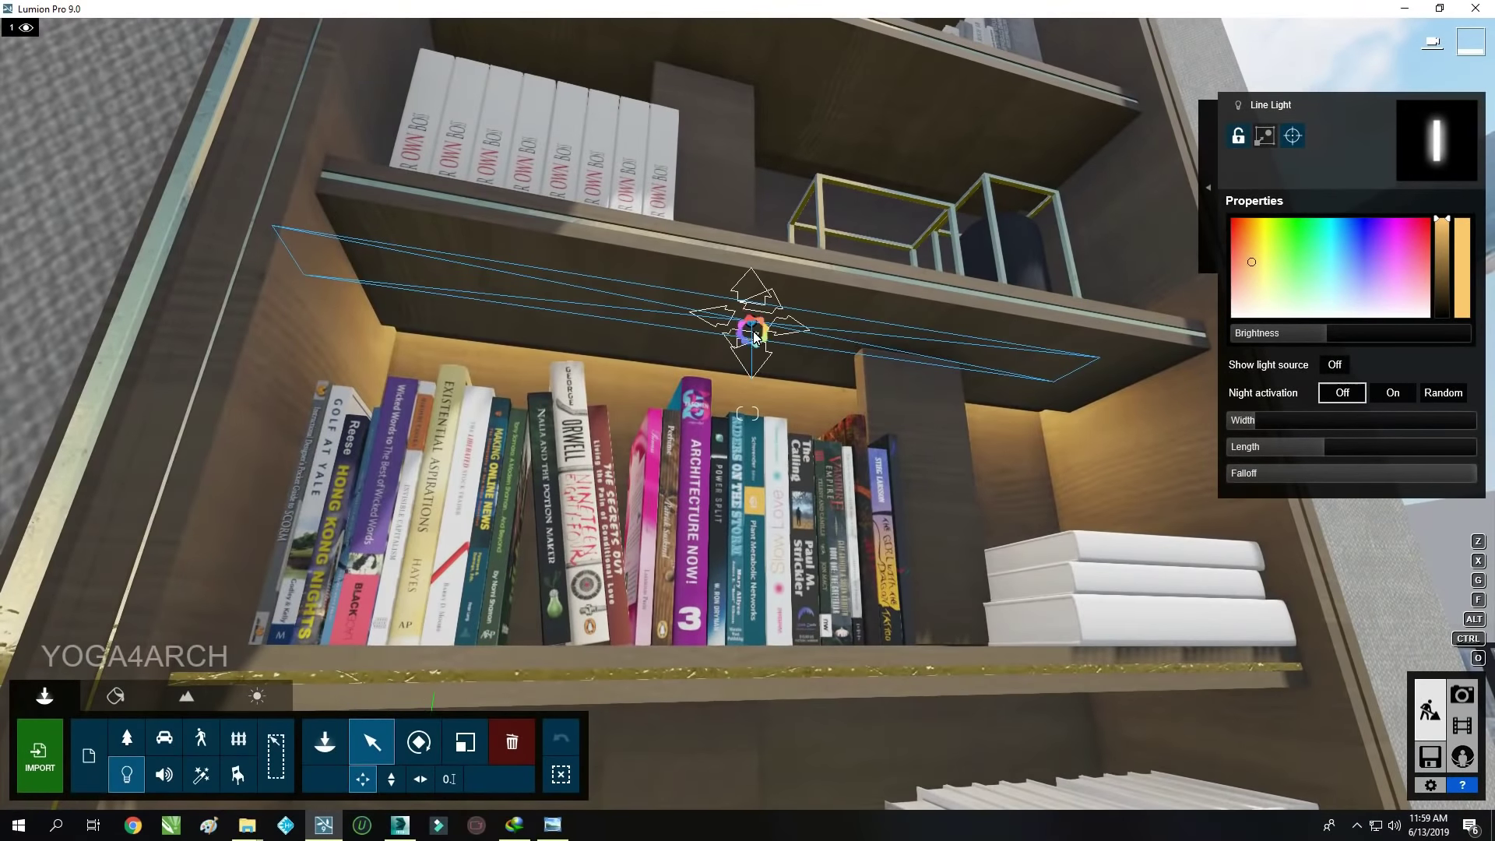
left_click_drag(753, 335, 755, 379)
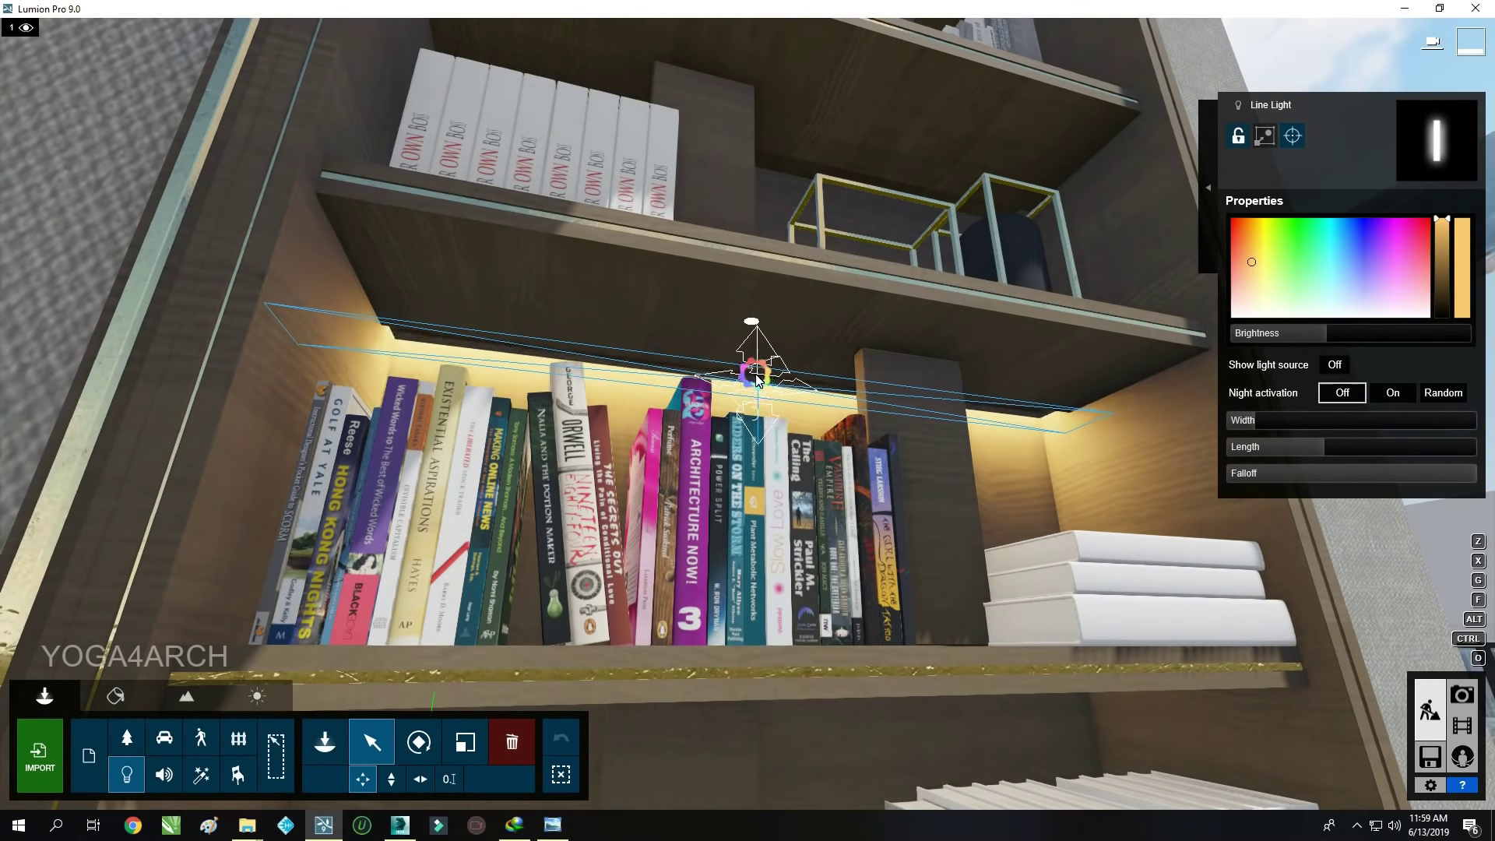
right_click_drag(755, 380, 731, 386)
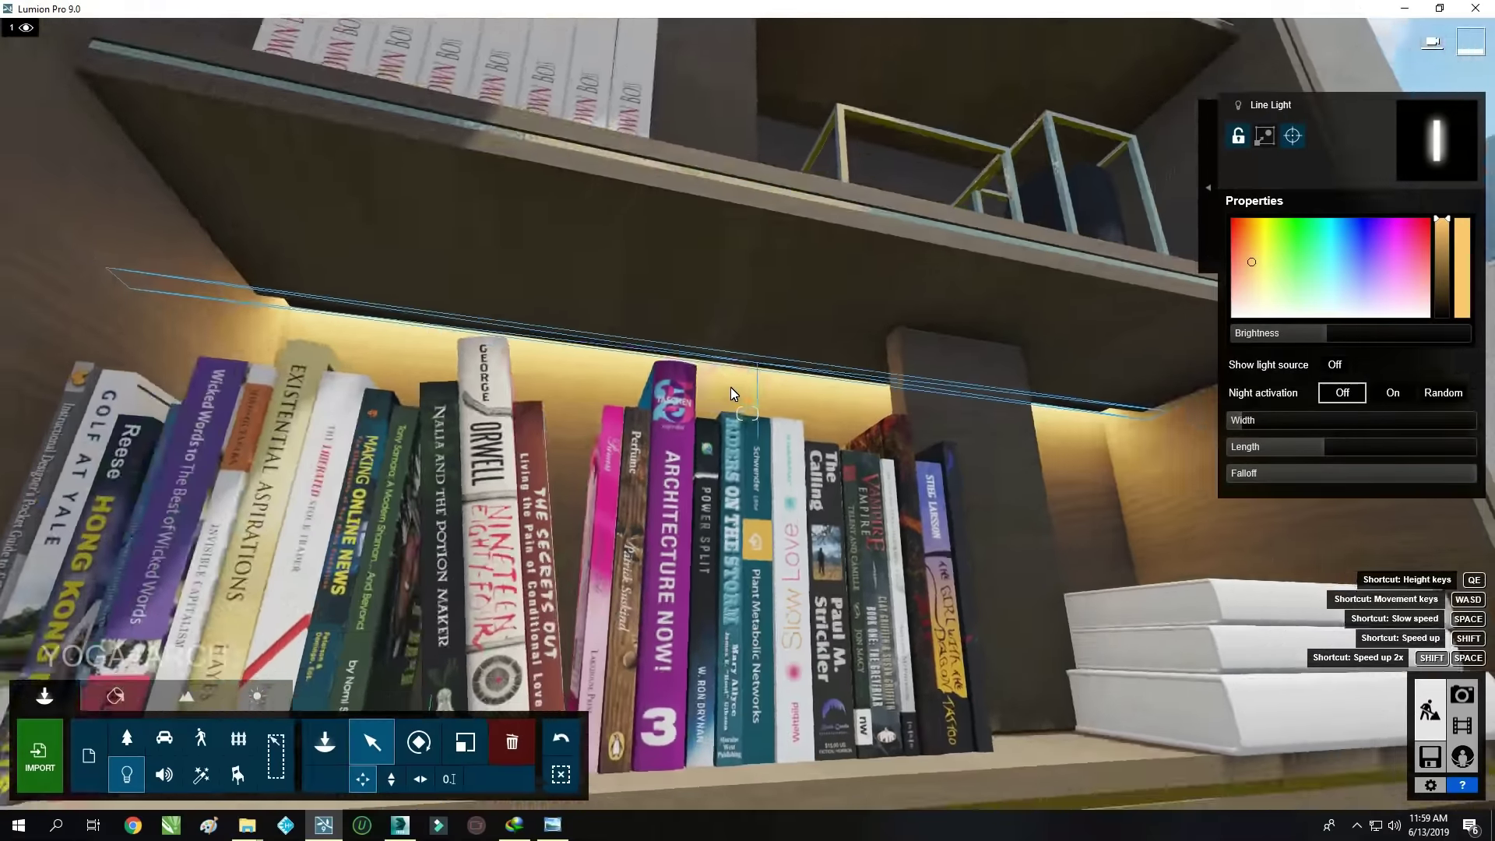
left_click_drag(1325, 446, 1316, 447)
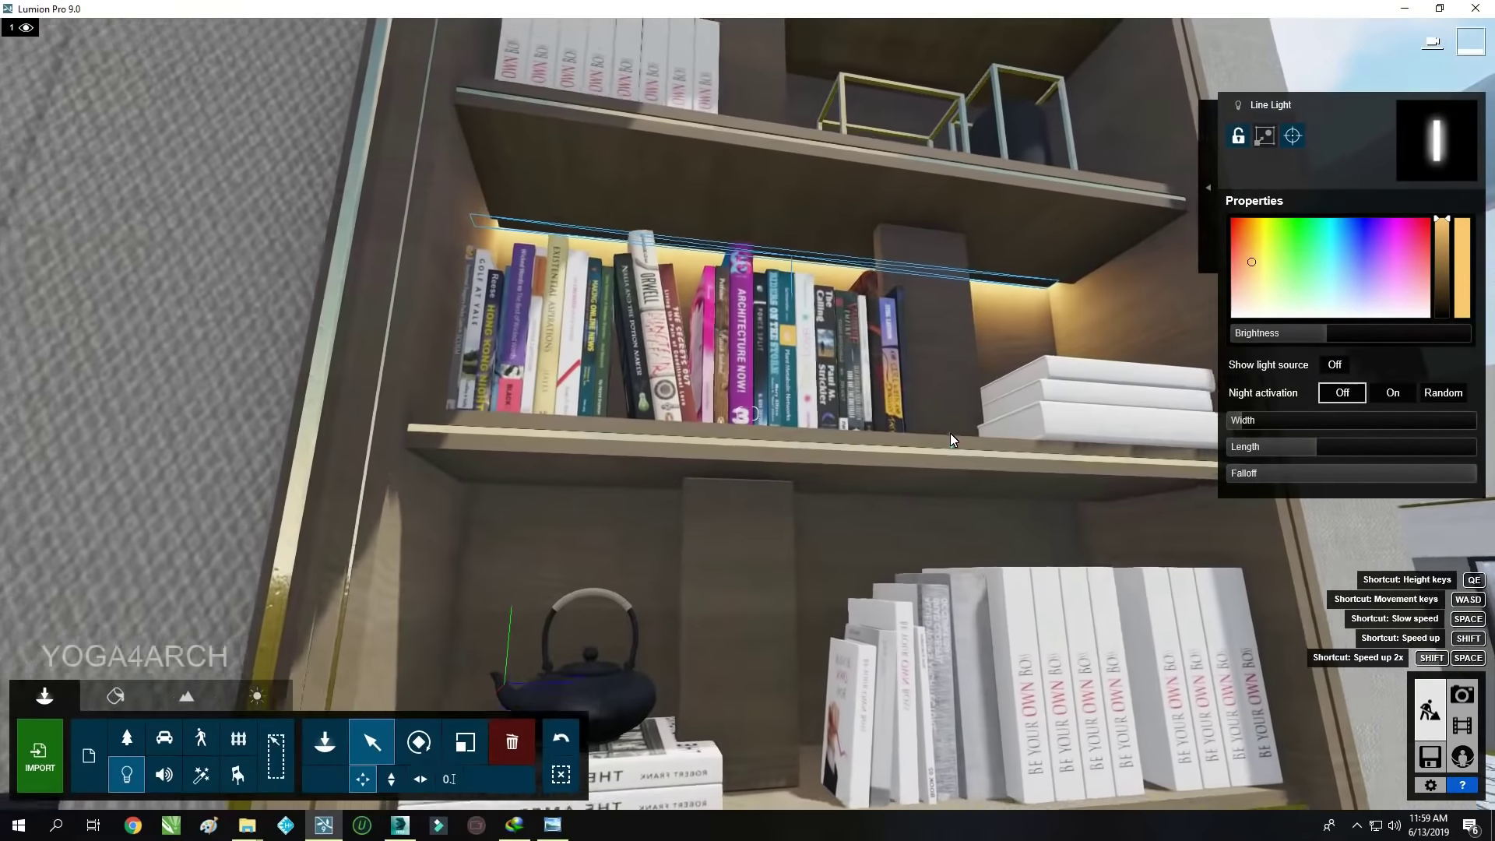
right_click_drag(950, 434, 835, 424)
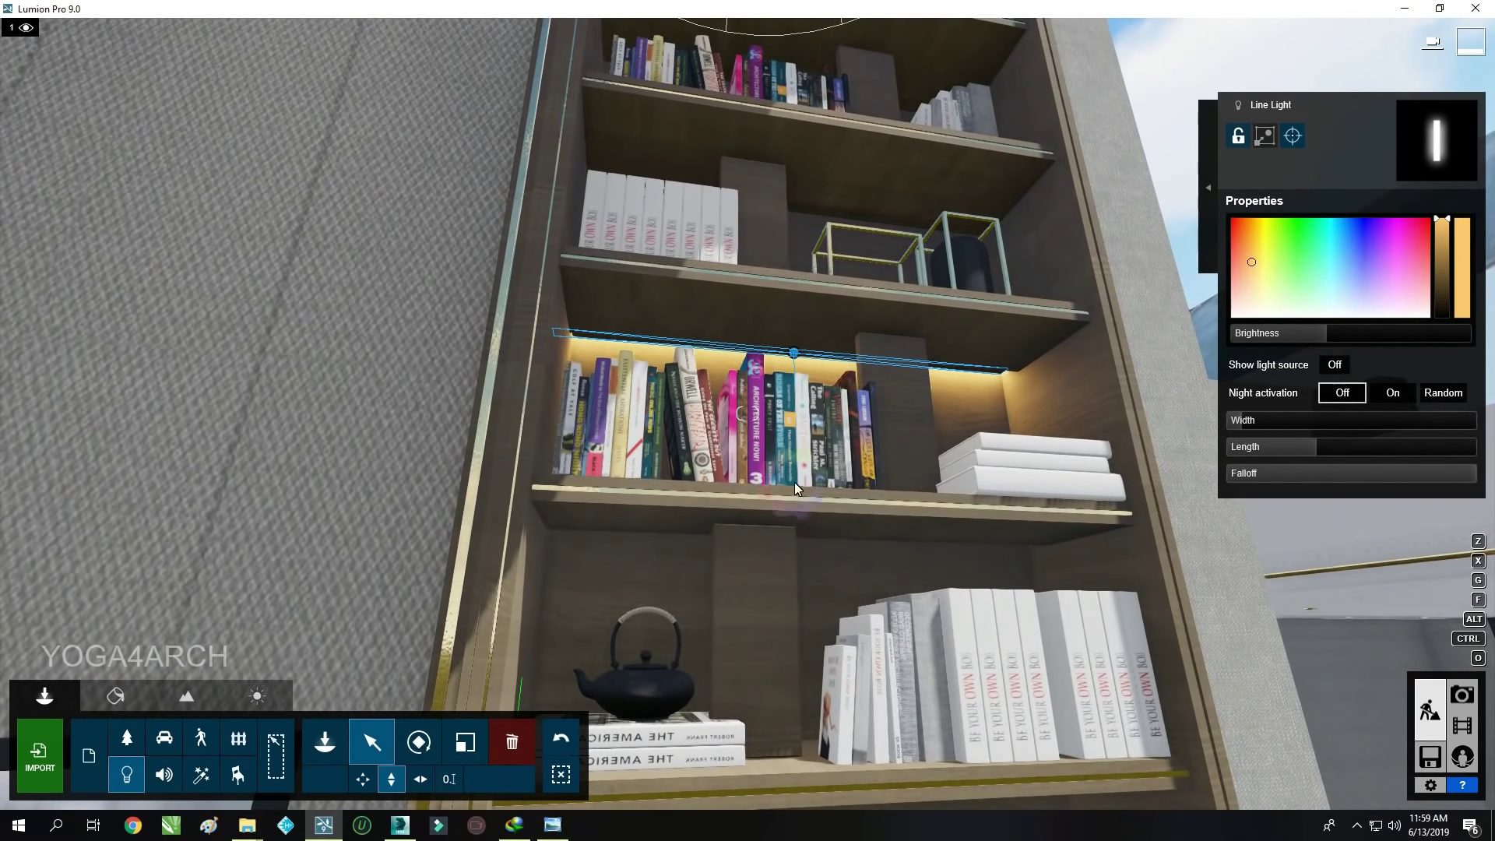
Alt-drag copies of the line light onto the lower shelves, lowering each beneath its shelf
left_click_drag(802, 397, 823, 393, "alt")
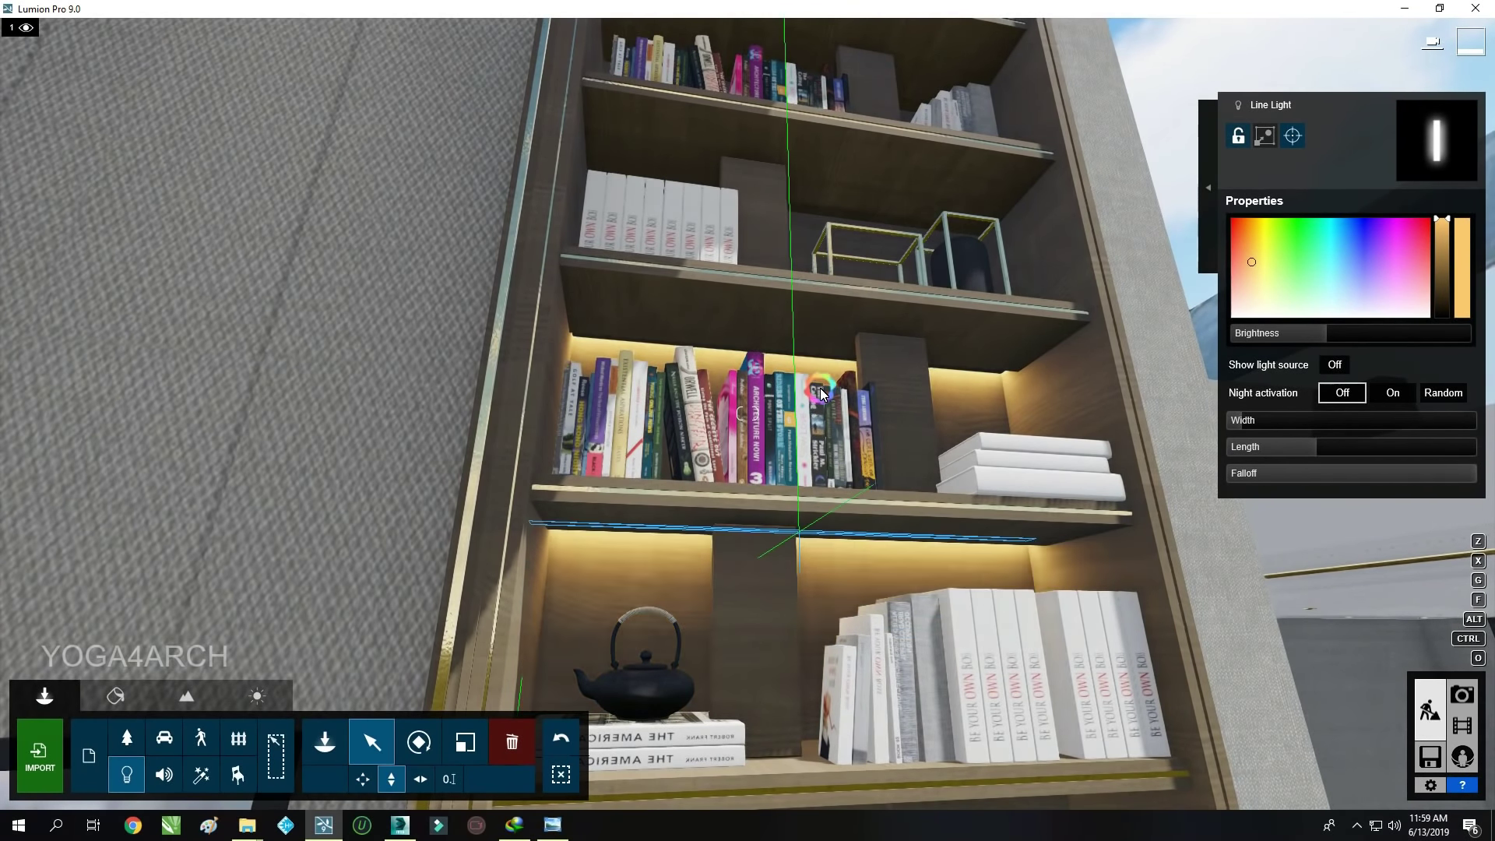
scroll(814, 515, "up", 5)
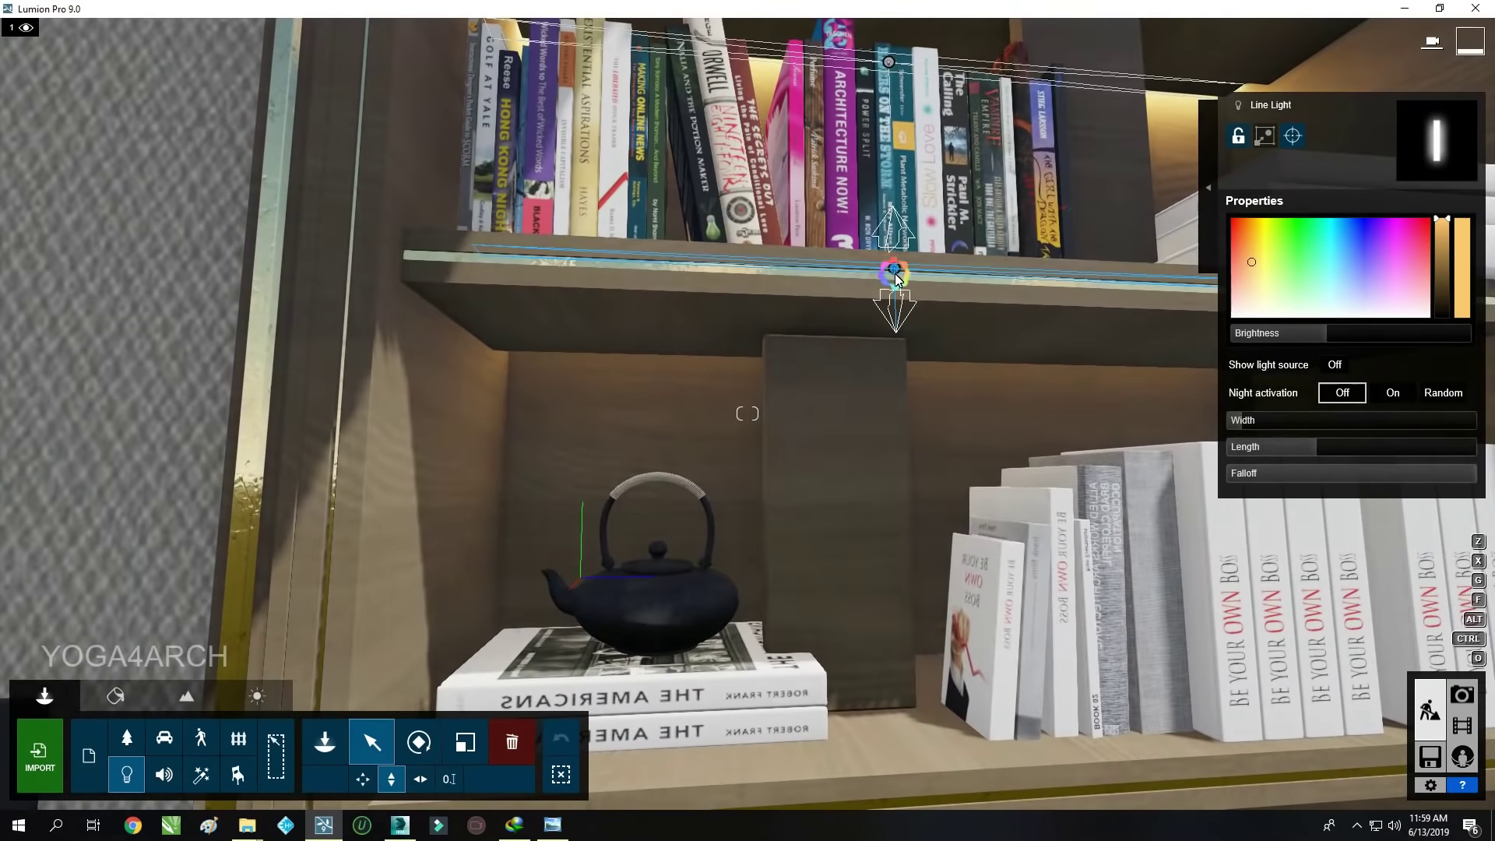
scroll(904, 274, "down", 5)
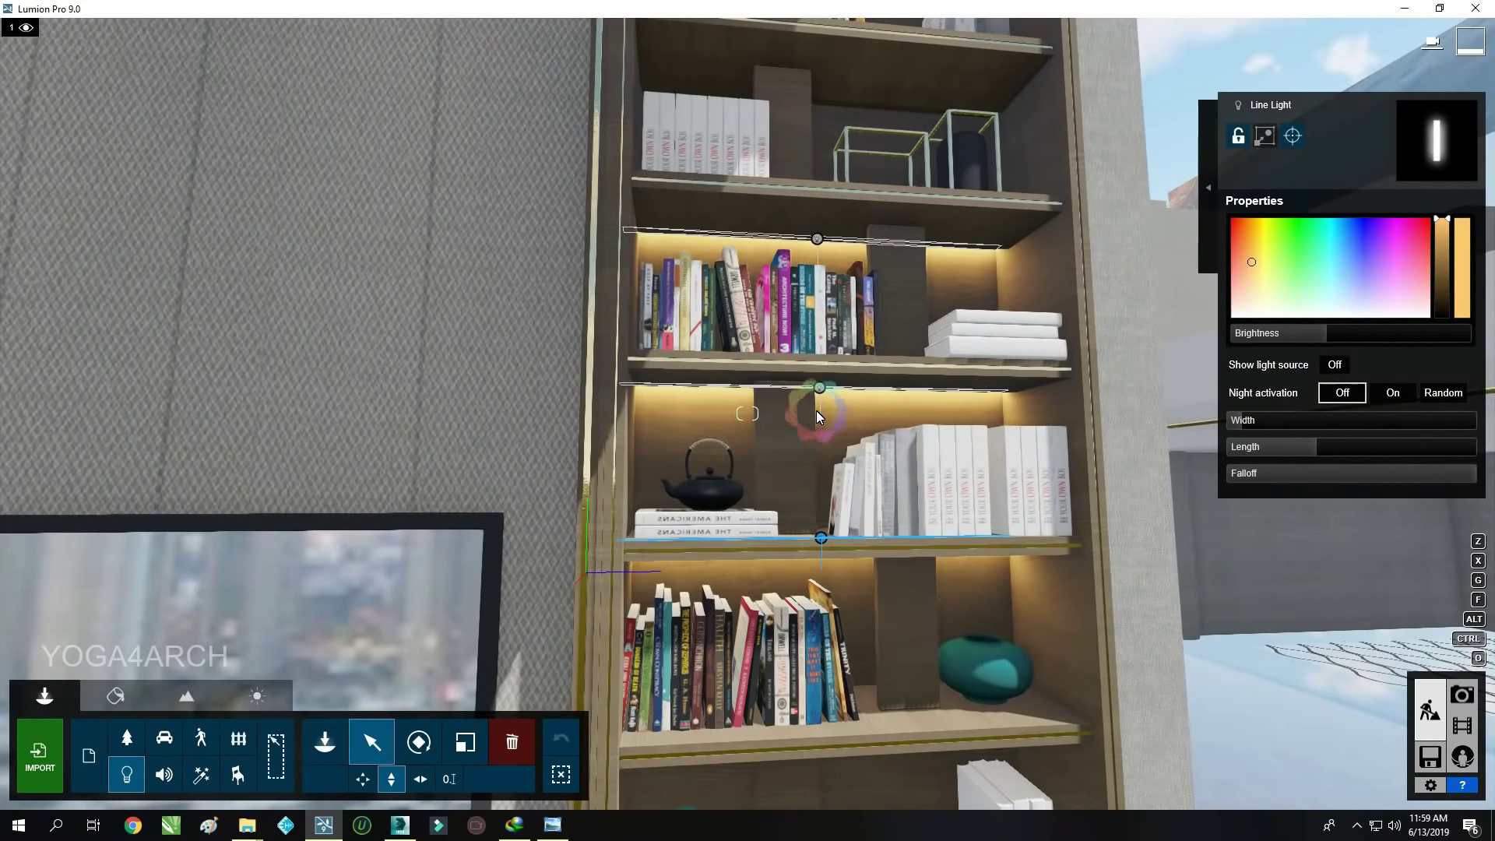
scroll(838, 465, "up", 3)
scroll(869, 417, "up", 3)
scroll(952, 288, "up", 3)
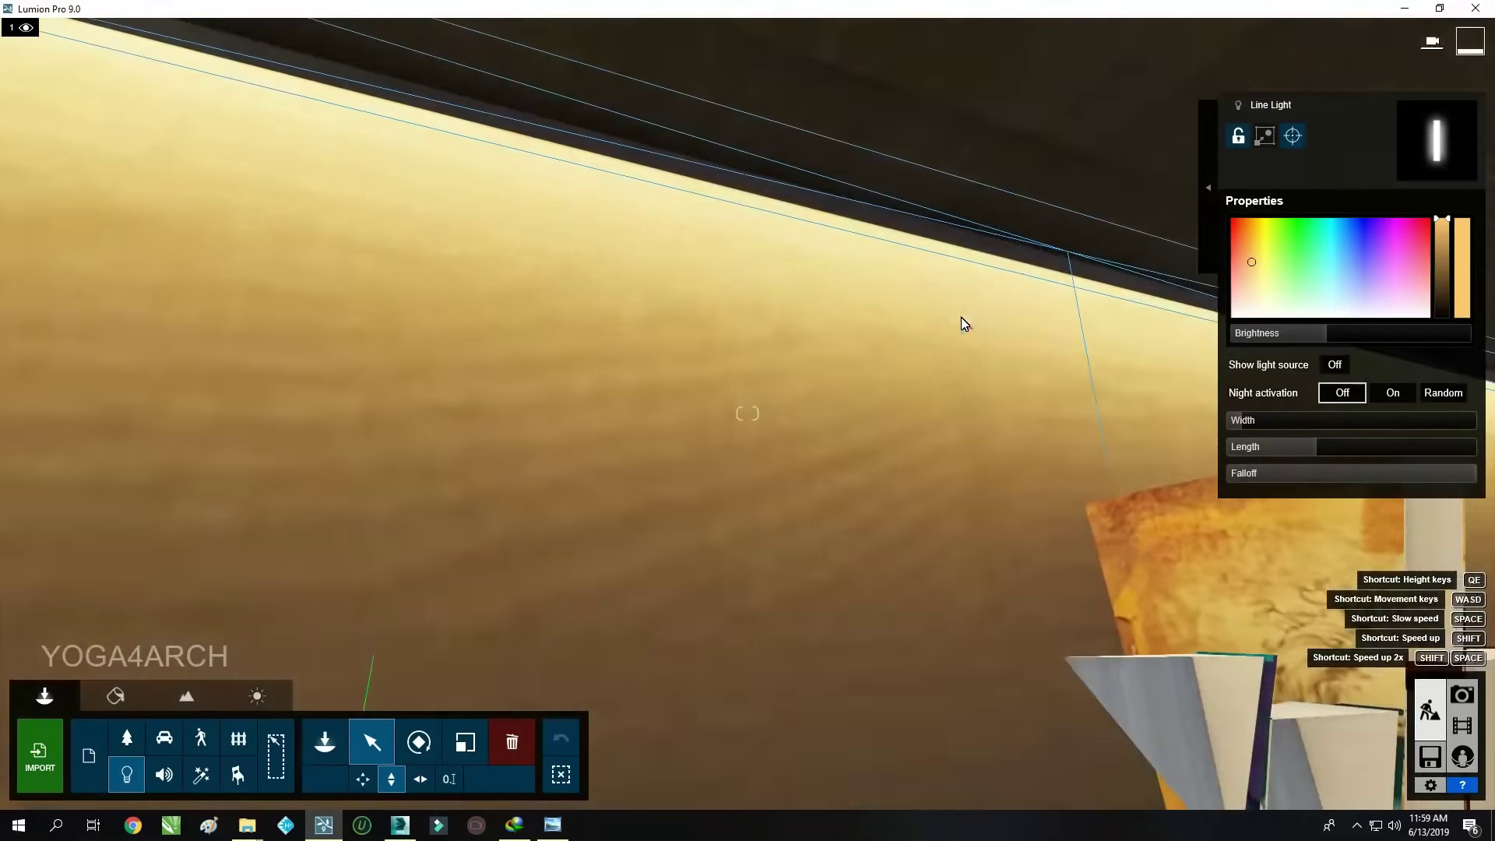
left_click(374, 779)
scroll(624, 352, "down", 3)
scroll(768, 305, "down", 3)
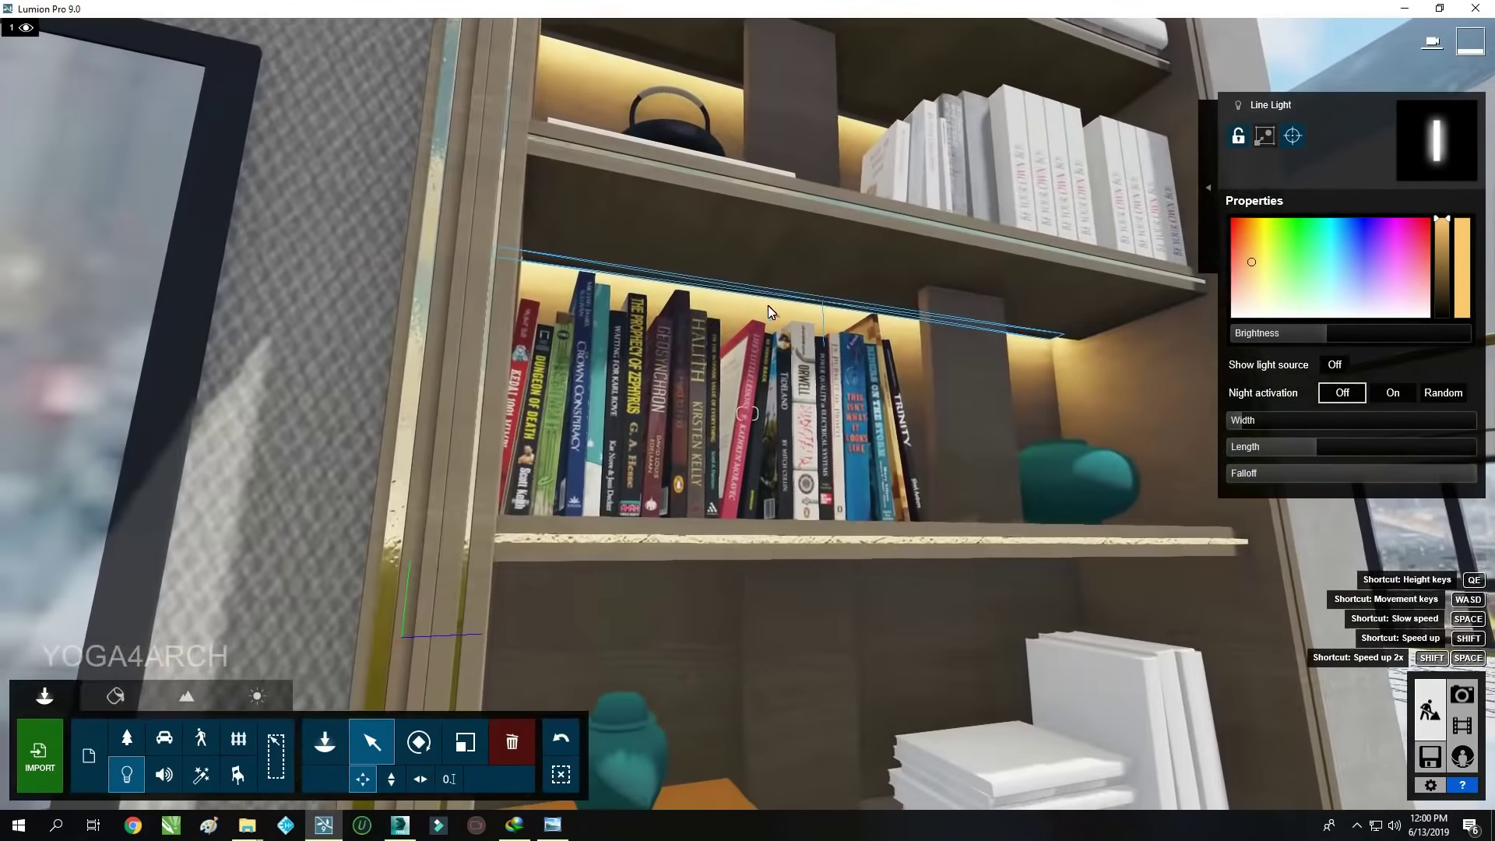
left_click(391, 779)
left_click_drag(806, 326, 822, 358)
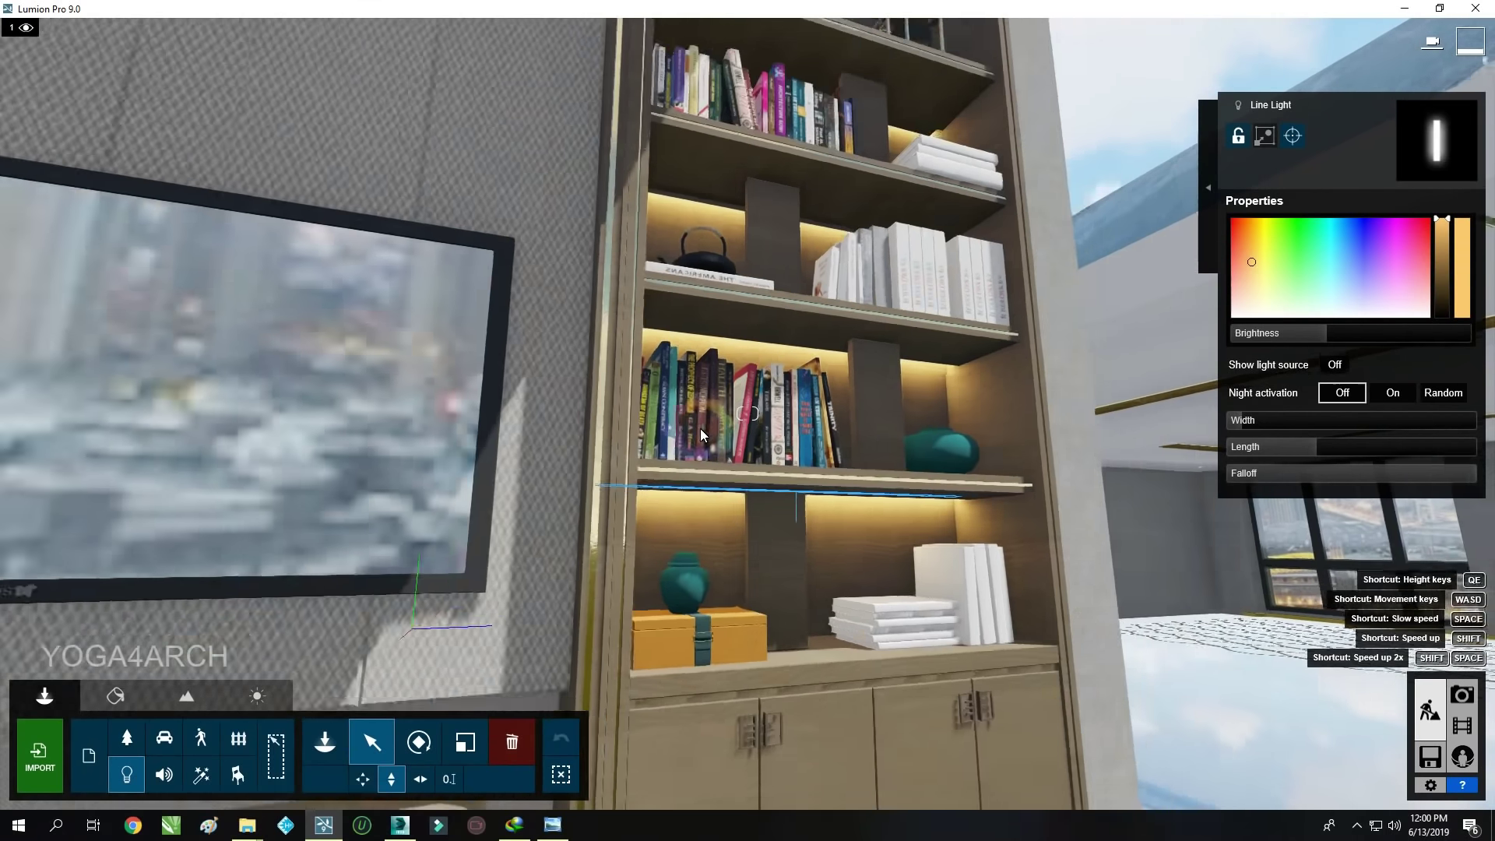
scroll(700, 428, "down", 5)
right_click_drag(896, 390, 863, 274)
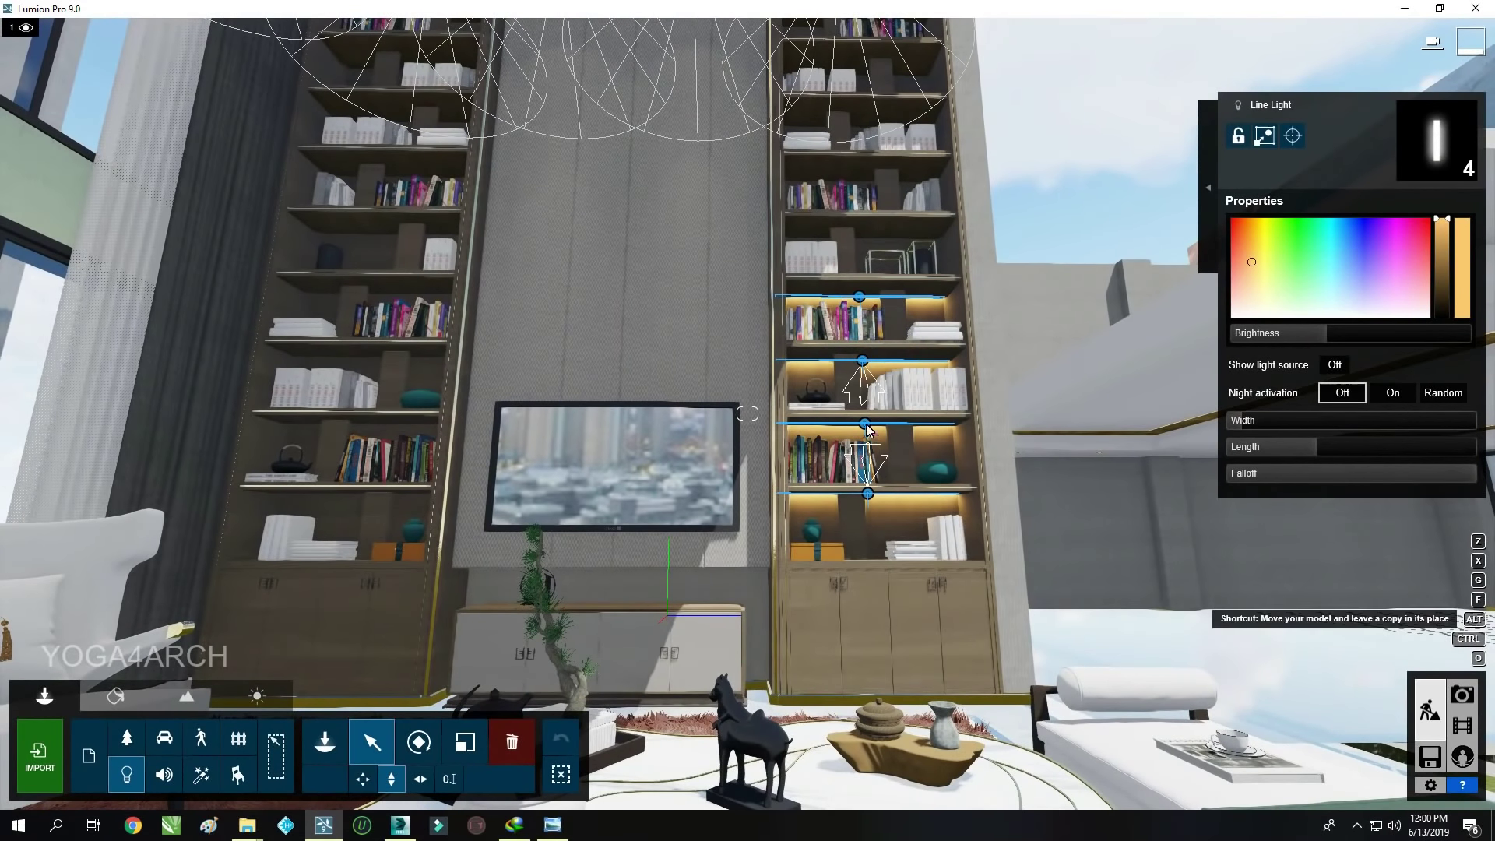
Alt-drag the selected line lights upward to copy them onto the higher shelves
left_click_drag(866, 429, 895, 331, "alt")
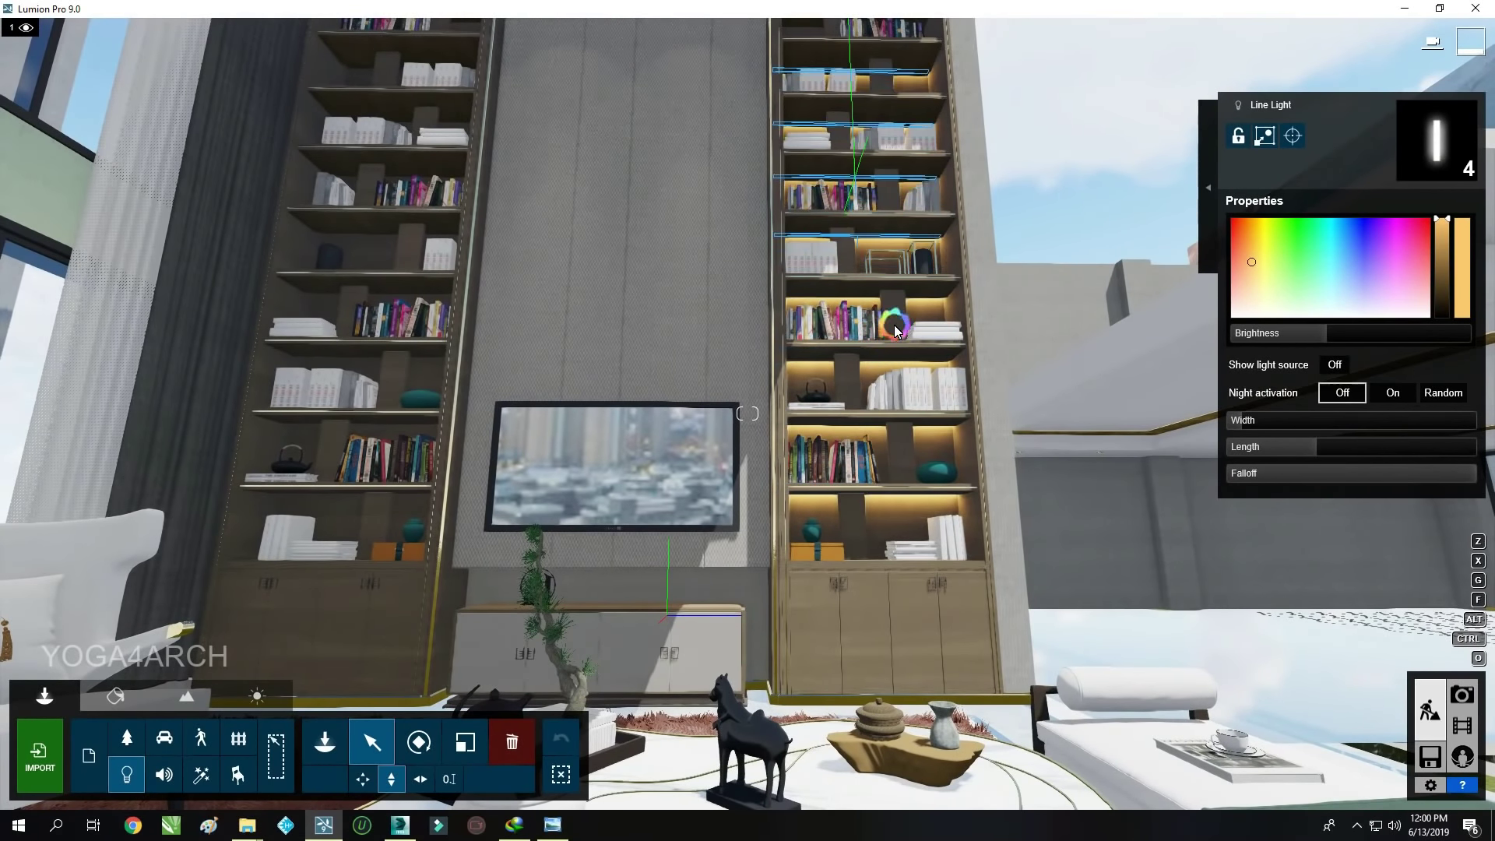
scroll(892, 327, "up", 5)
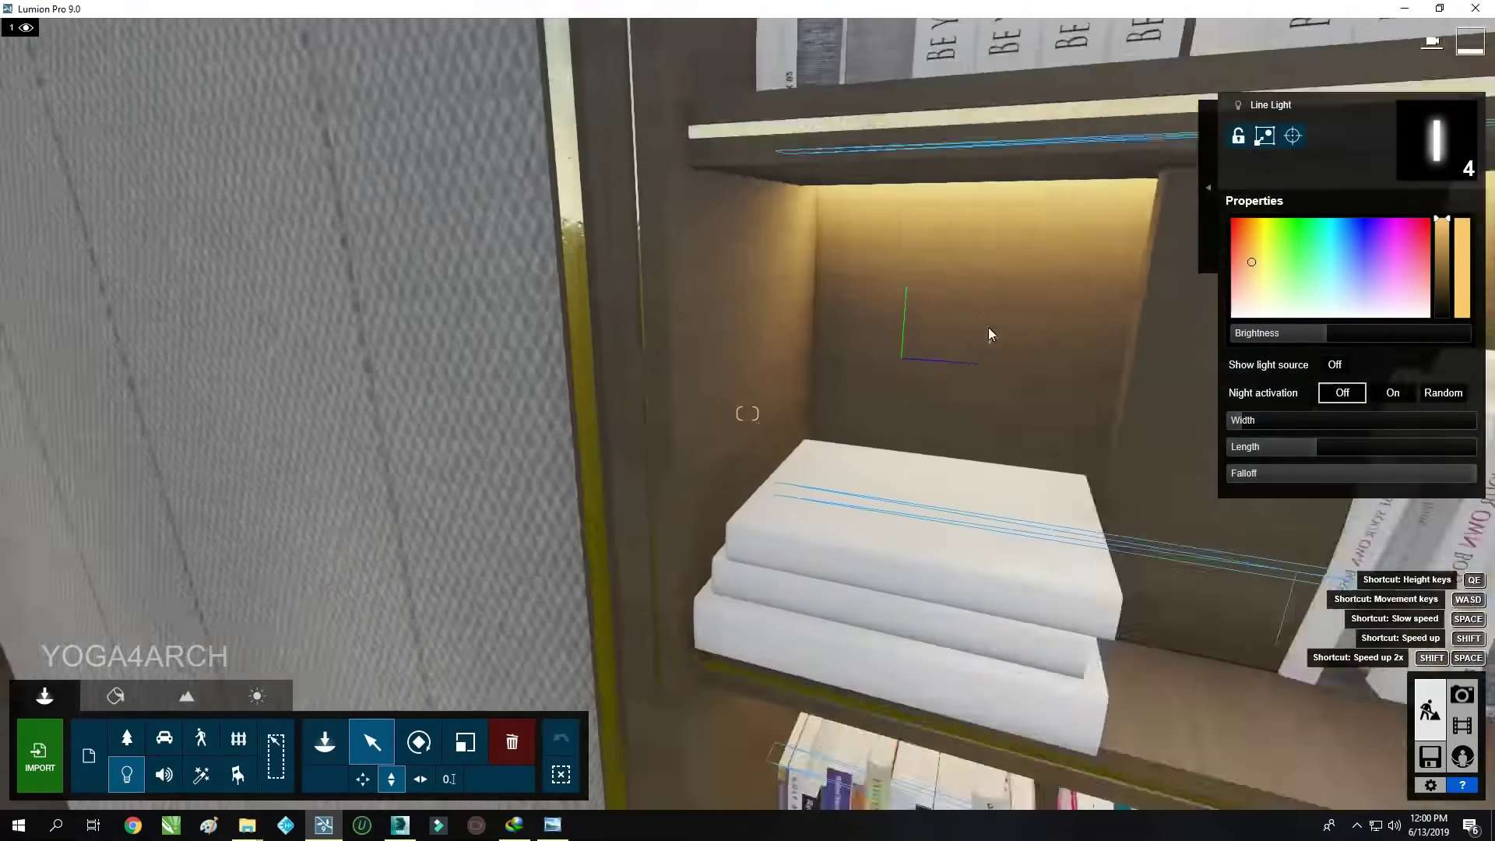
scroll(988, 333, "down", 3)
scroll(896, 300, "up", 4)
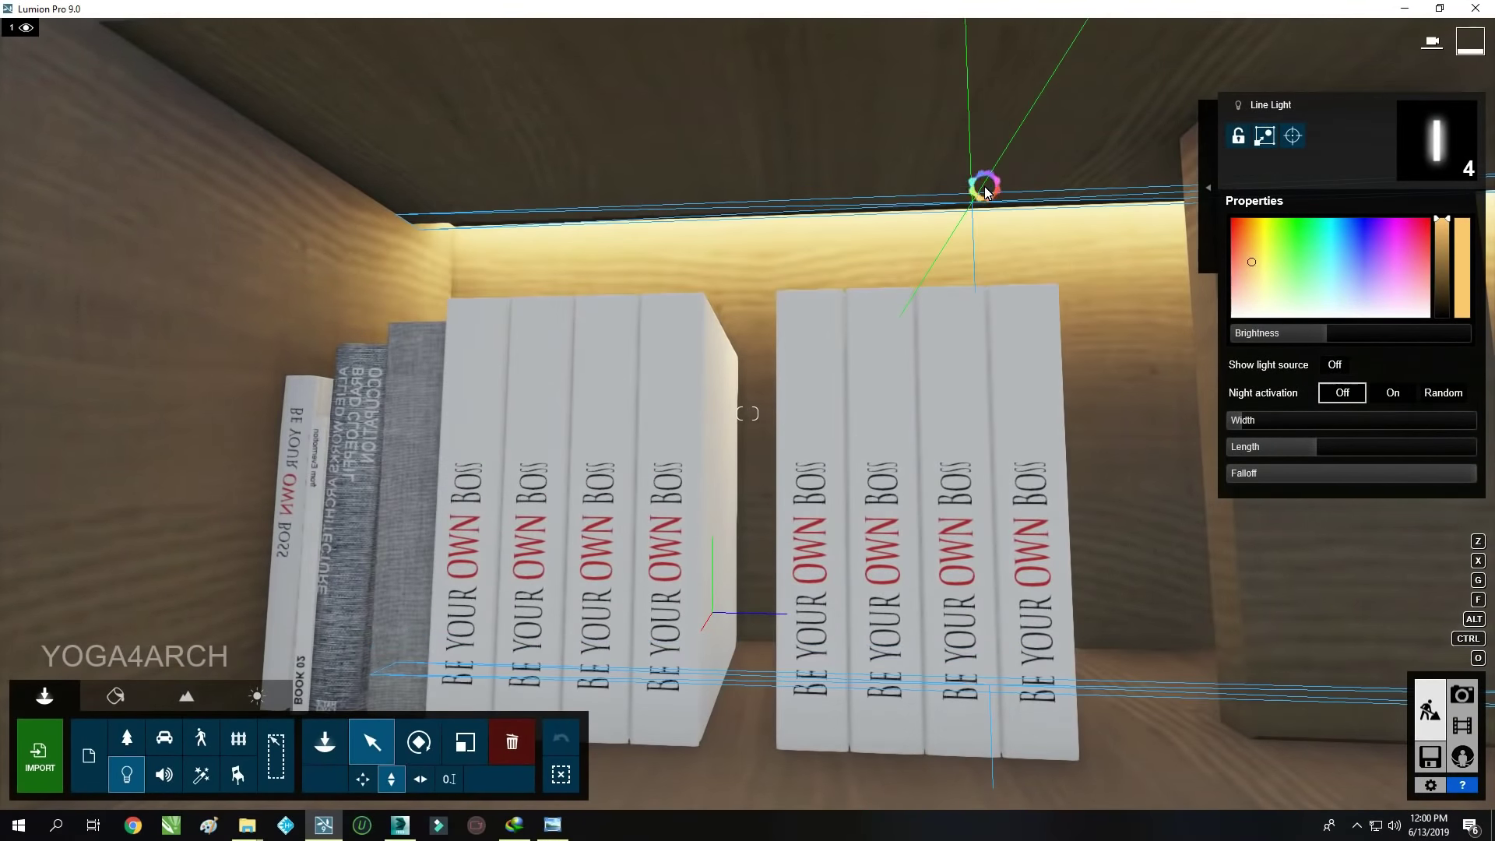
scroll(958, 234, "down", 4)
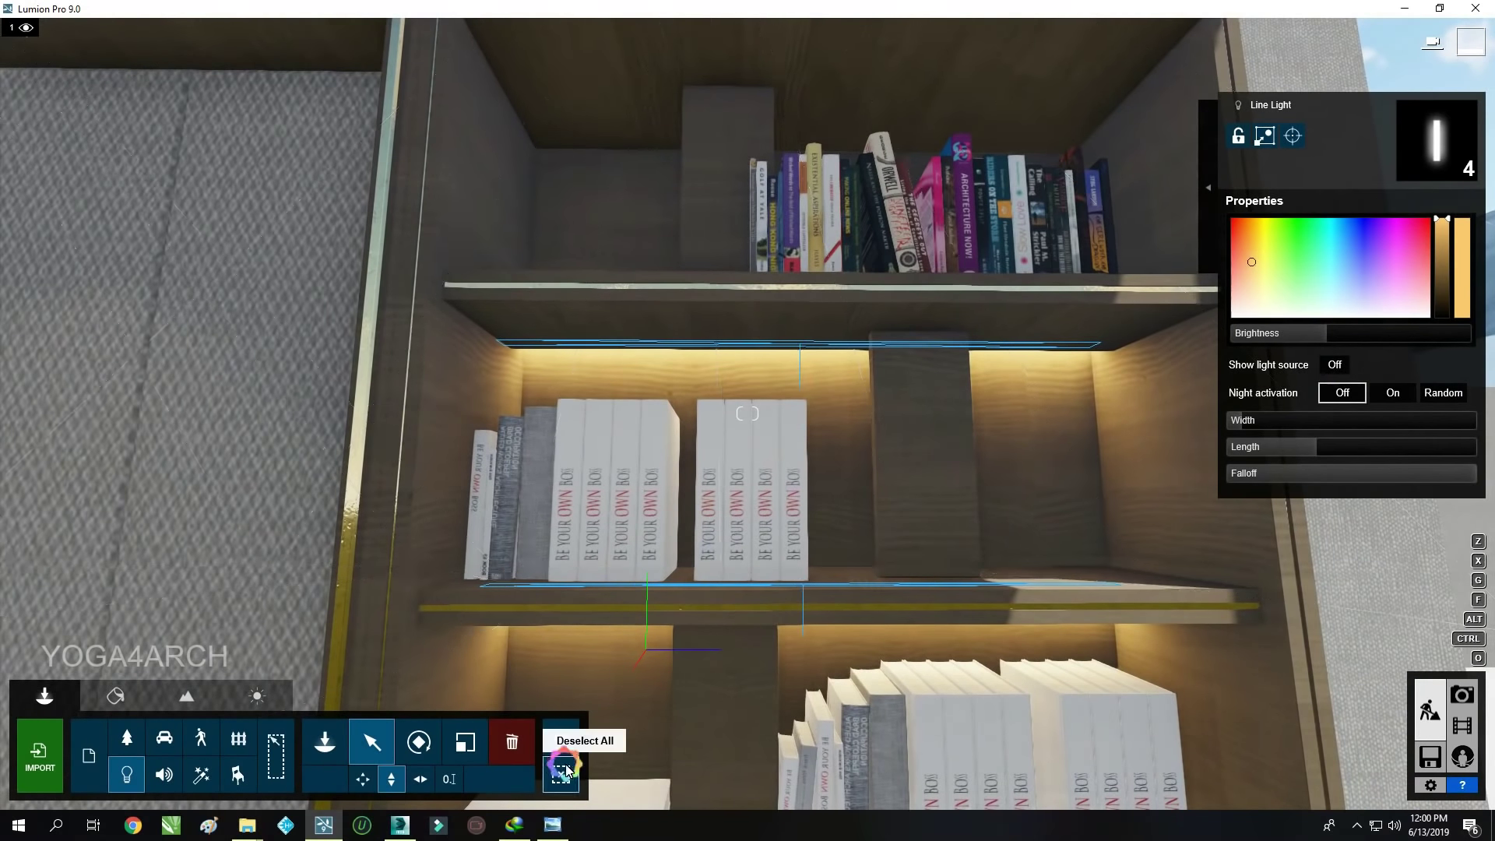
Box-select all nine bookshelf line lights, then return to photo 1's view
left_click(560, 774)
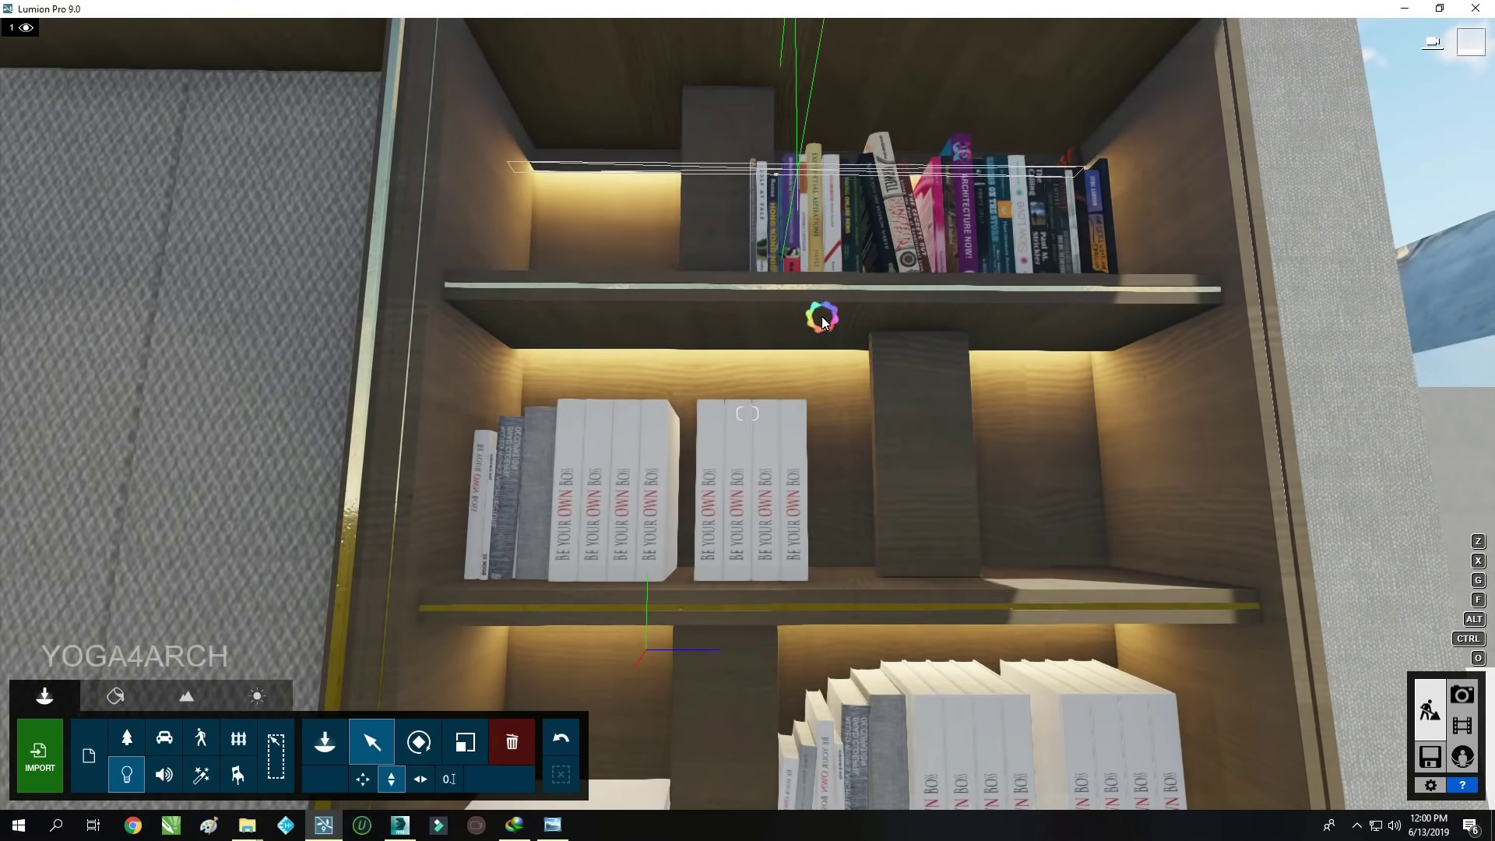
scroll(820, 316, "down", 5)
mouse_move(787, 266)
right_mouse_down()
mouse_move(846, 455)
mouse_move(840, 399)
right_mouse_up()
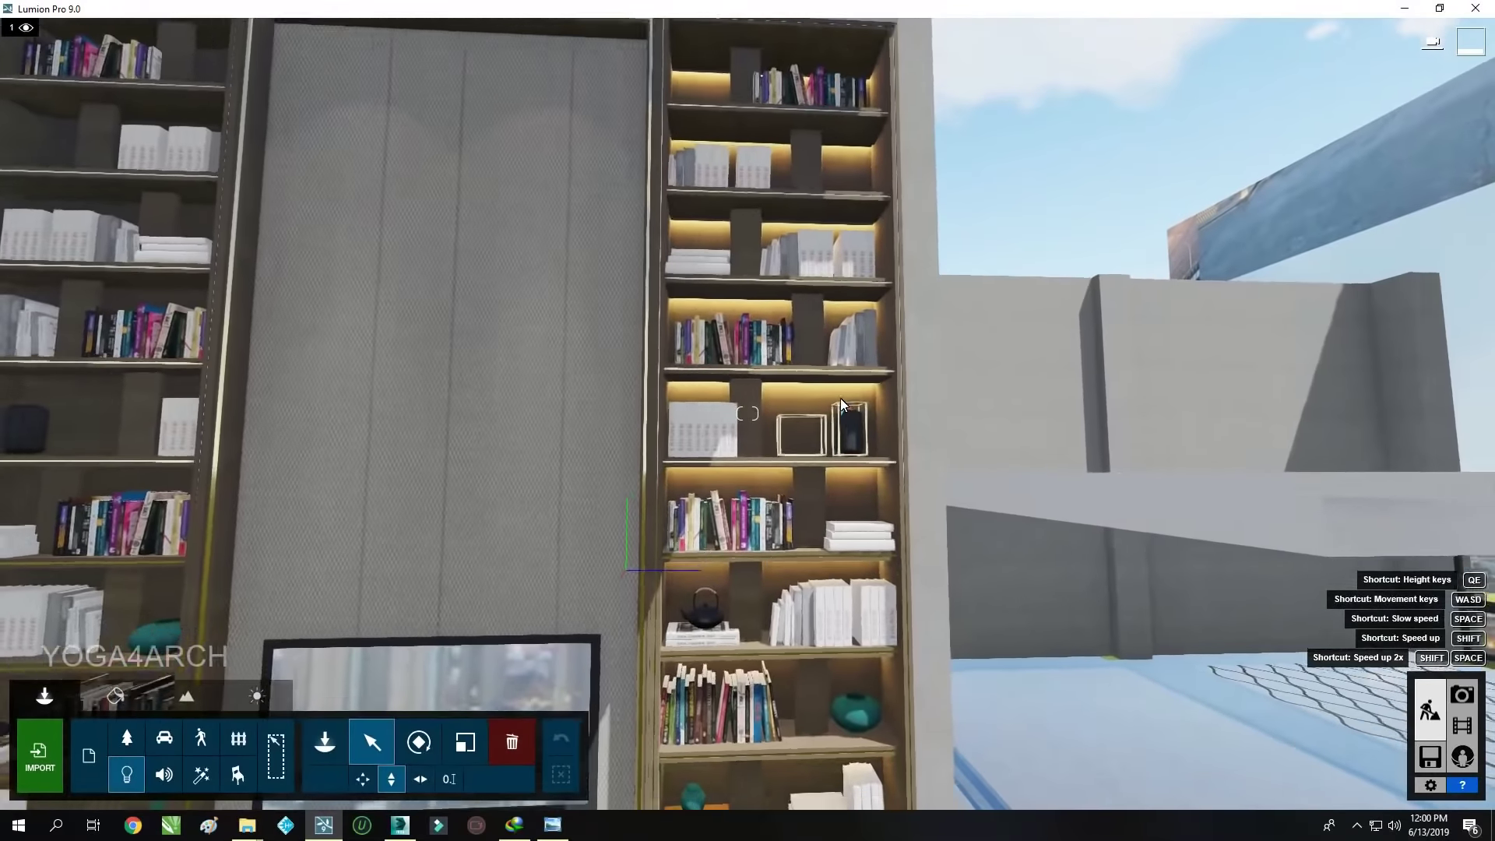
left_click_drag(670, 140, 843, 741, "ctrl")
mouse_move(843, 741)
right_mouse_down()
mouse_move(656, 591)
mouse_move(661, 674)
right_mouse_up()
scroll(651, 589, "up", 3)
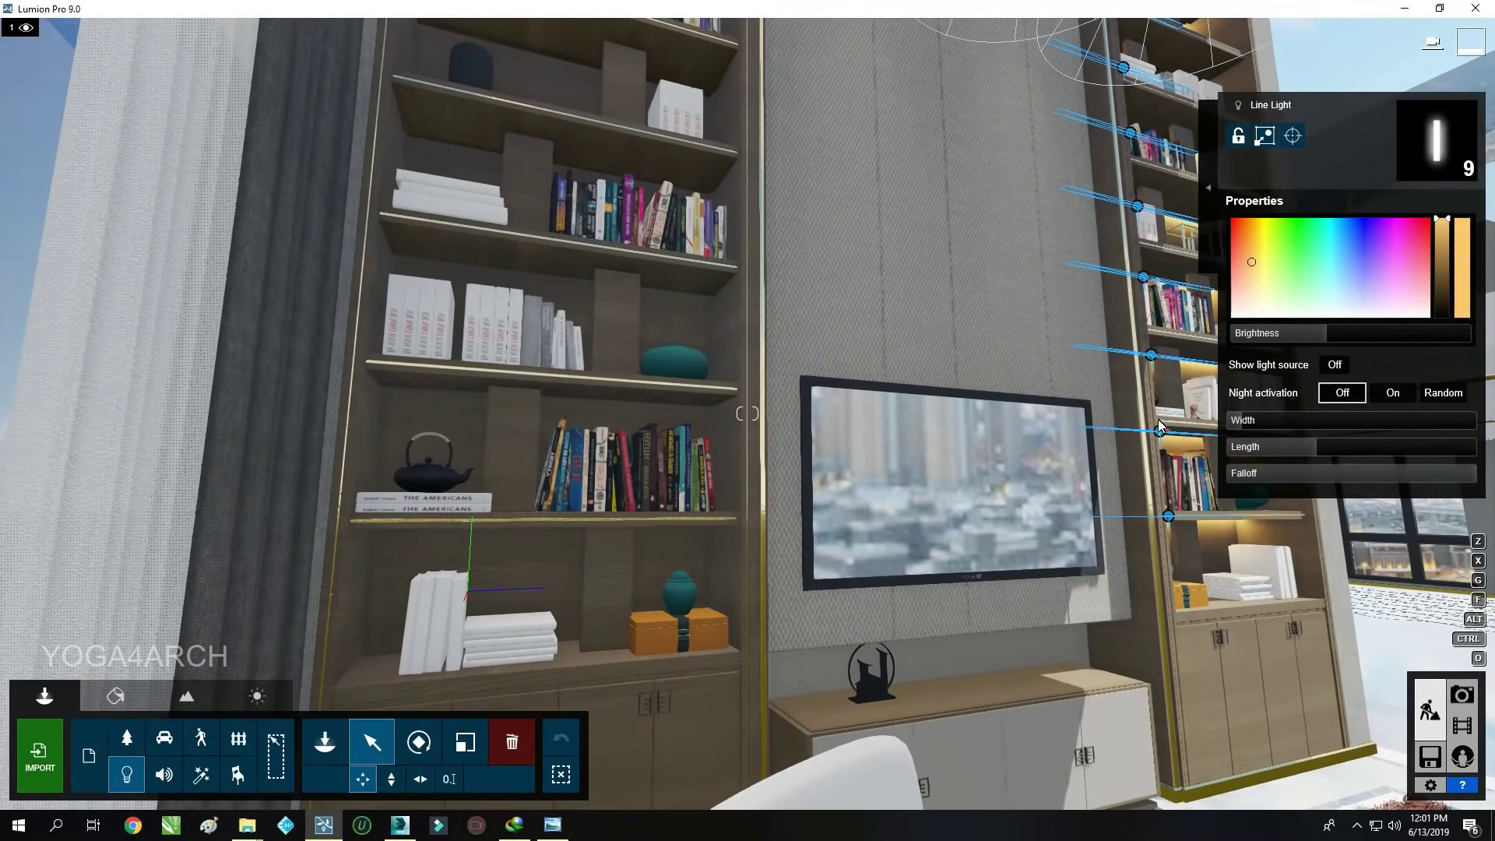
right_click_drag(1152, 360, 601, 292)
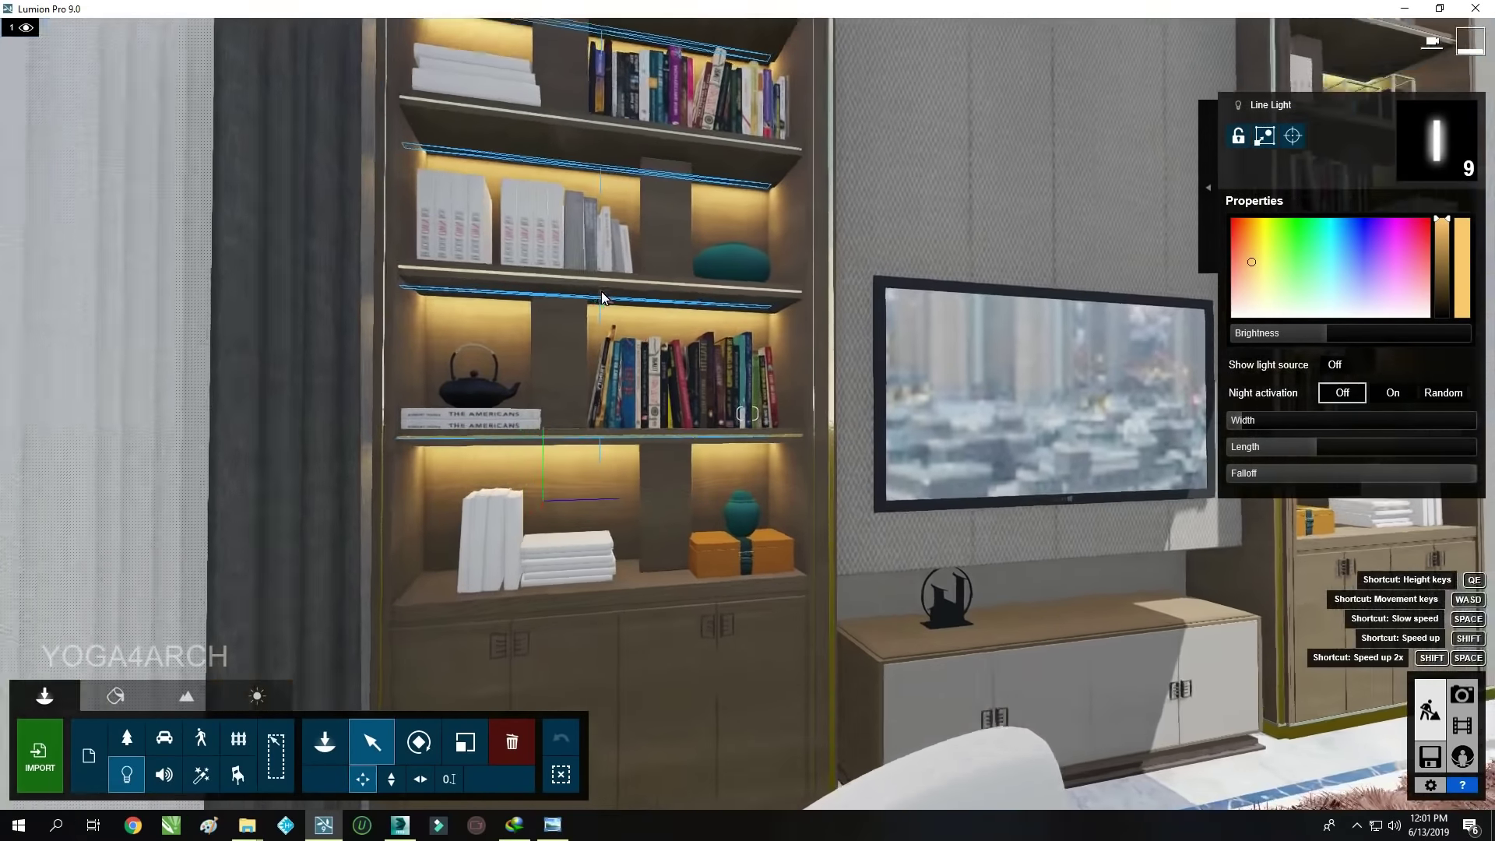
scroll(601, 293, "up", 3)
scroll(664, 296, "down", 5)
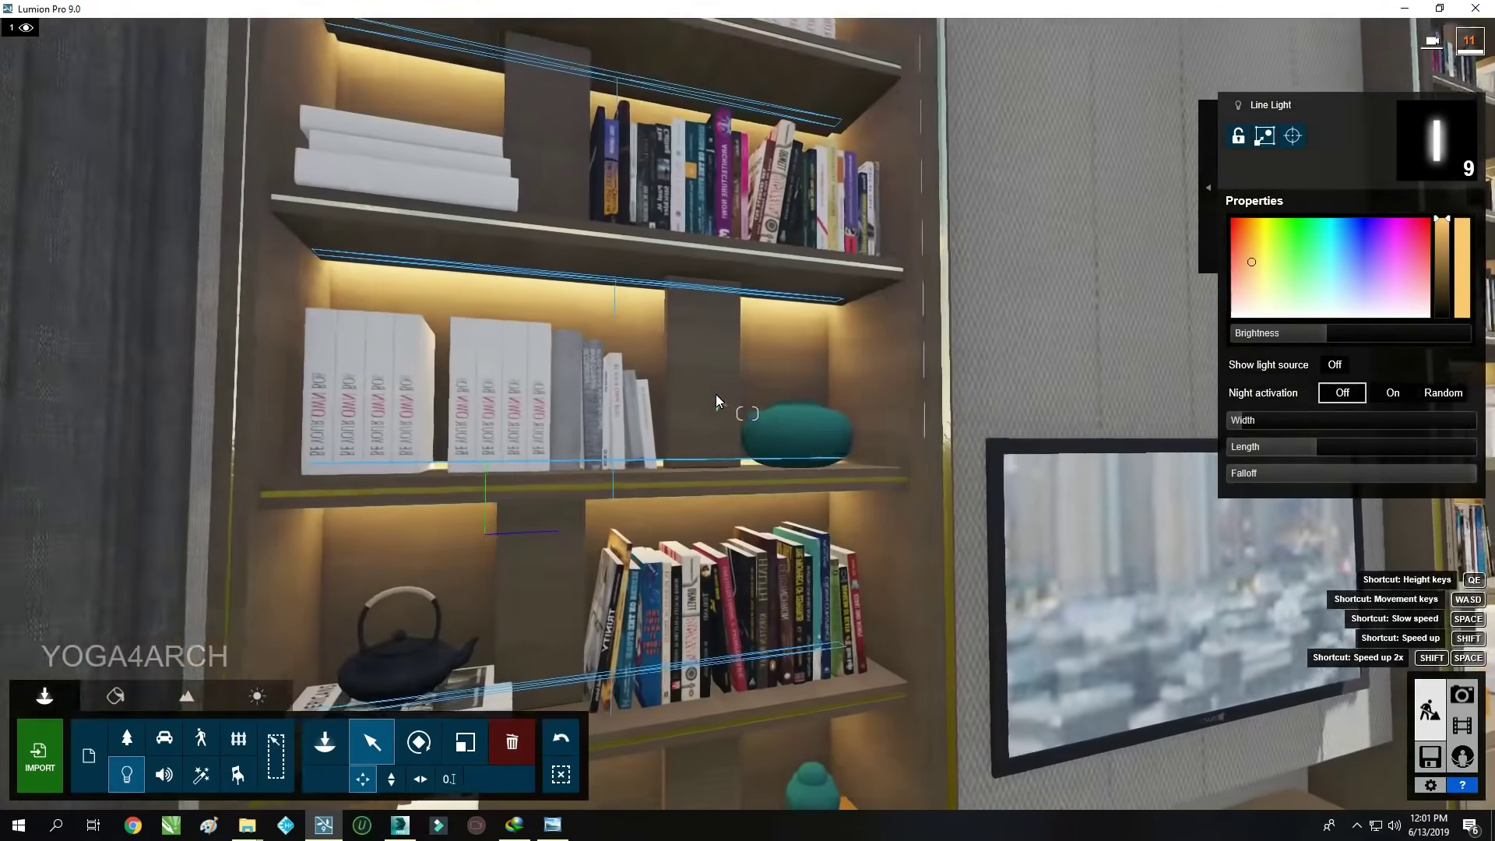
left_click(1462, 694)
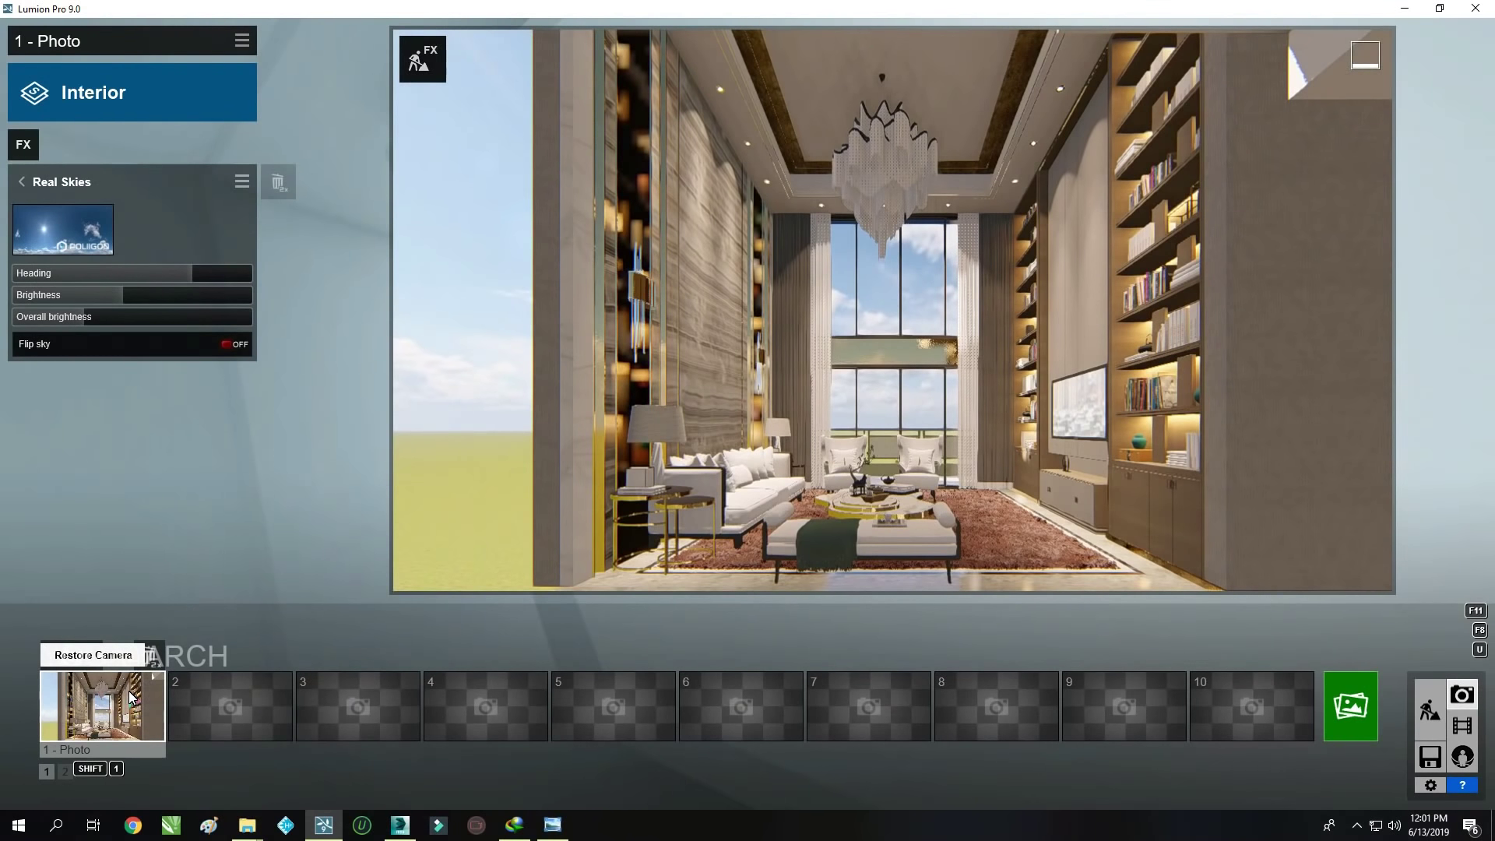
Add Reflection and Color Correction effects to photo 1
left_click(423, 59)
left_click(399, 138)
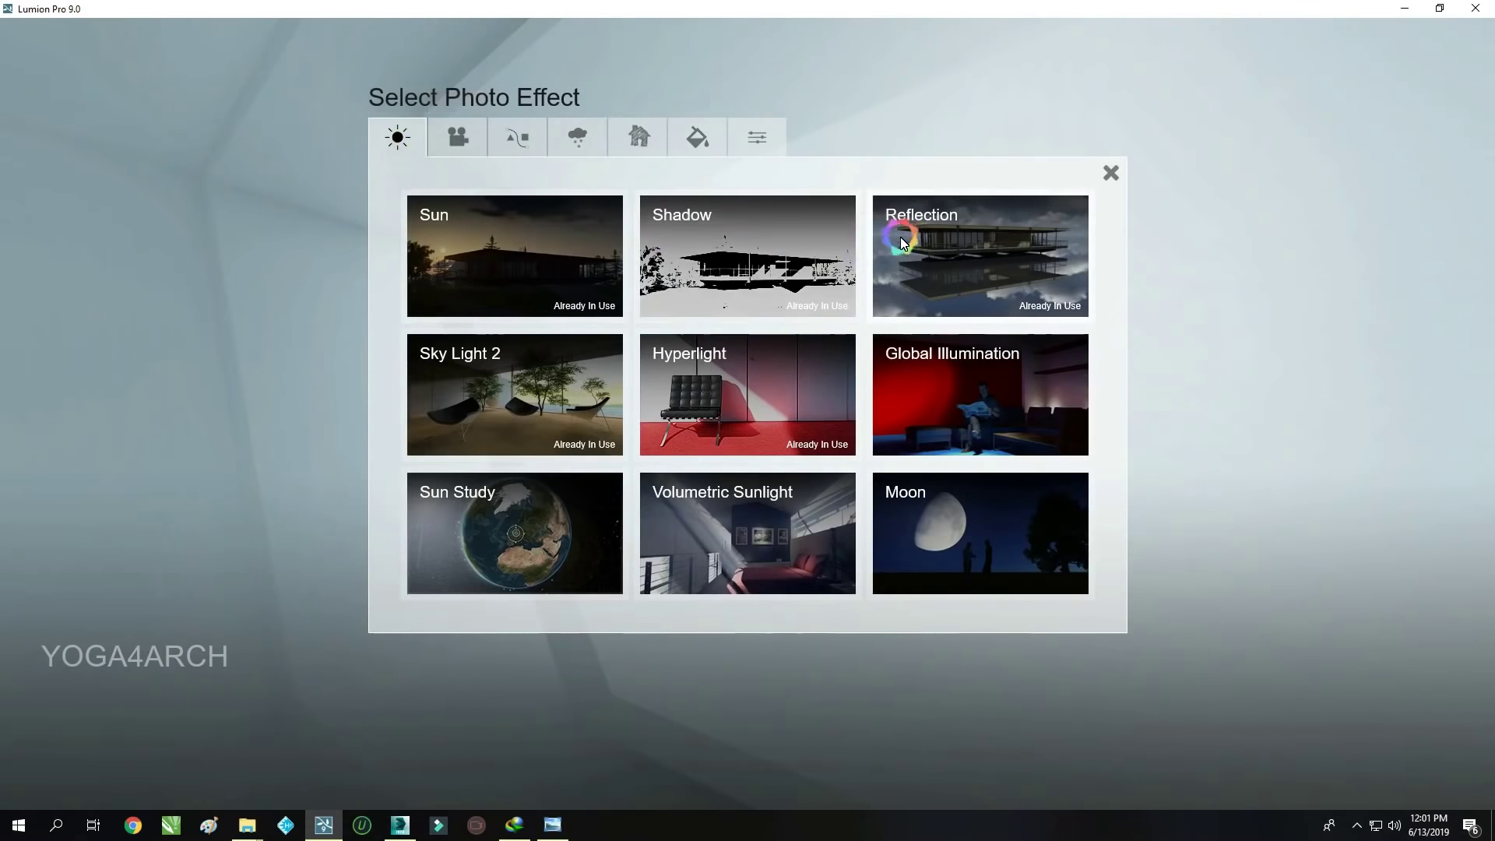
left_click(902, 243)
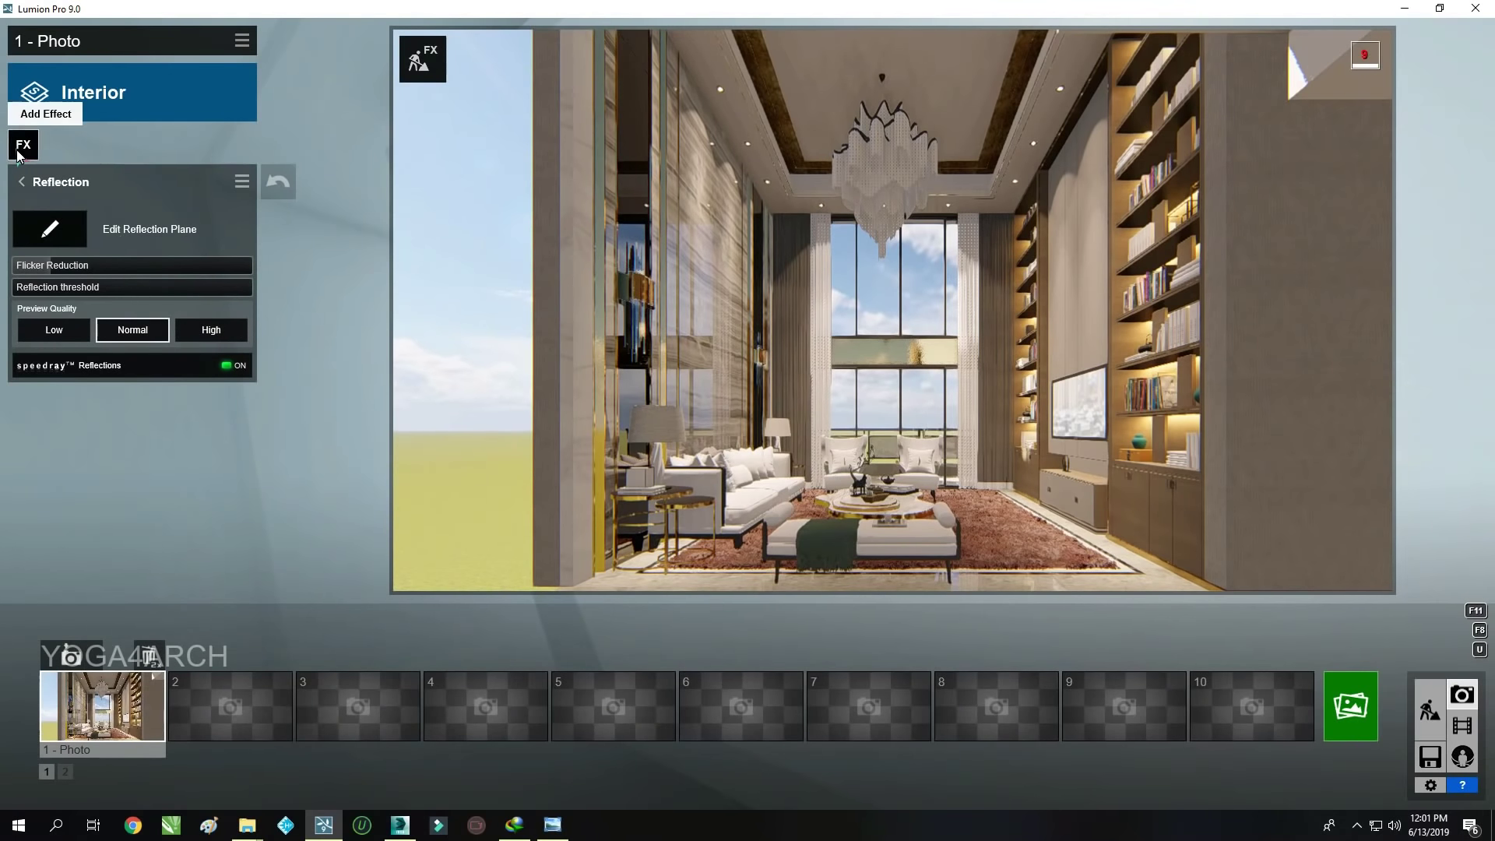
left_click(93, 97)
left_click(704, 137)
left_click(517, 250)
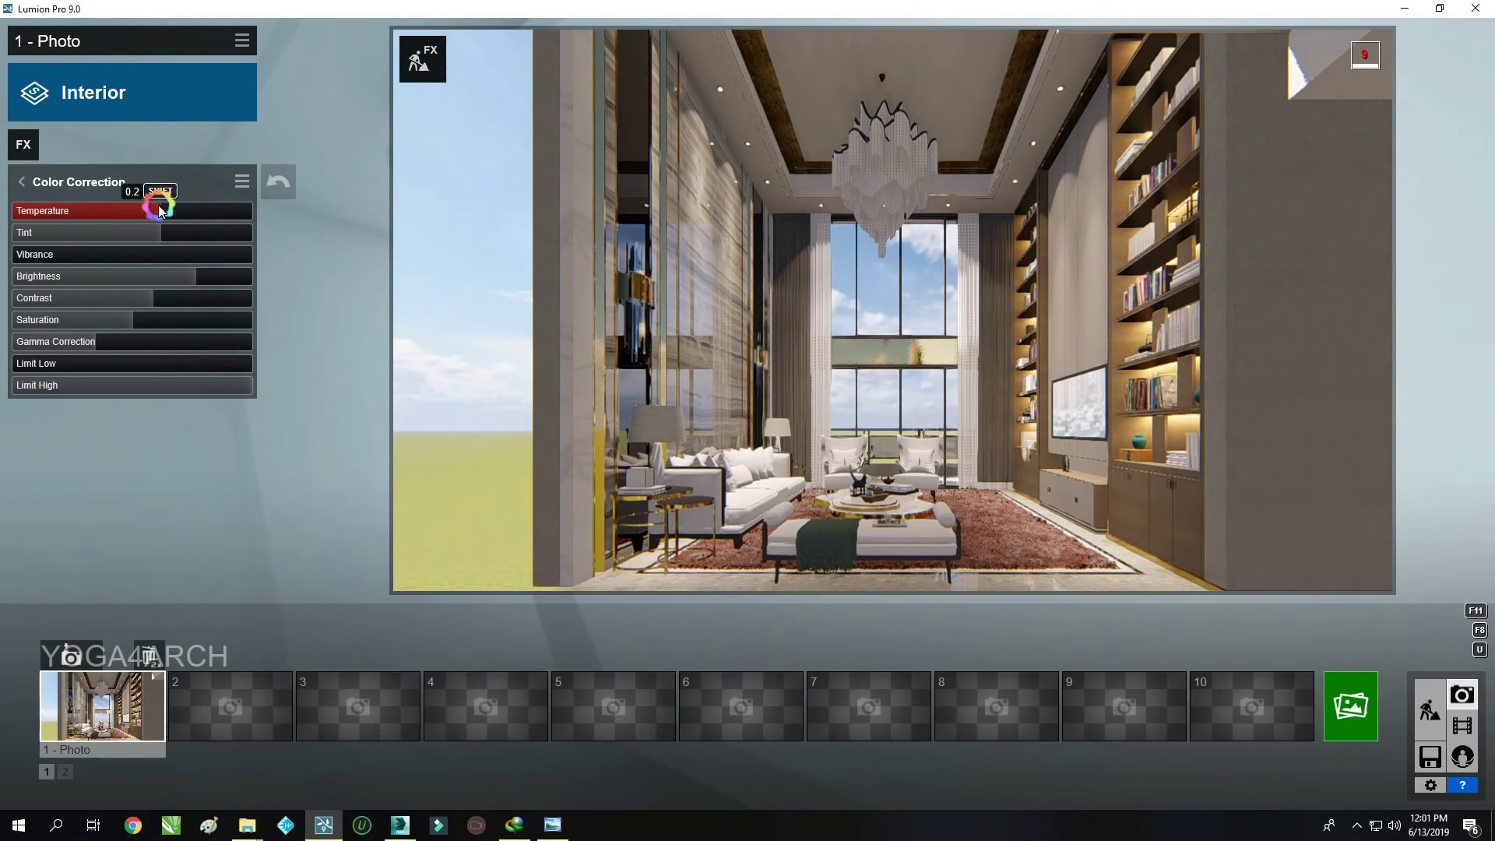
mouse_move(894, 310)
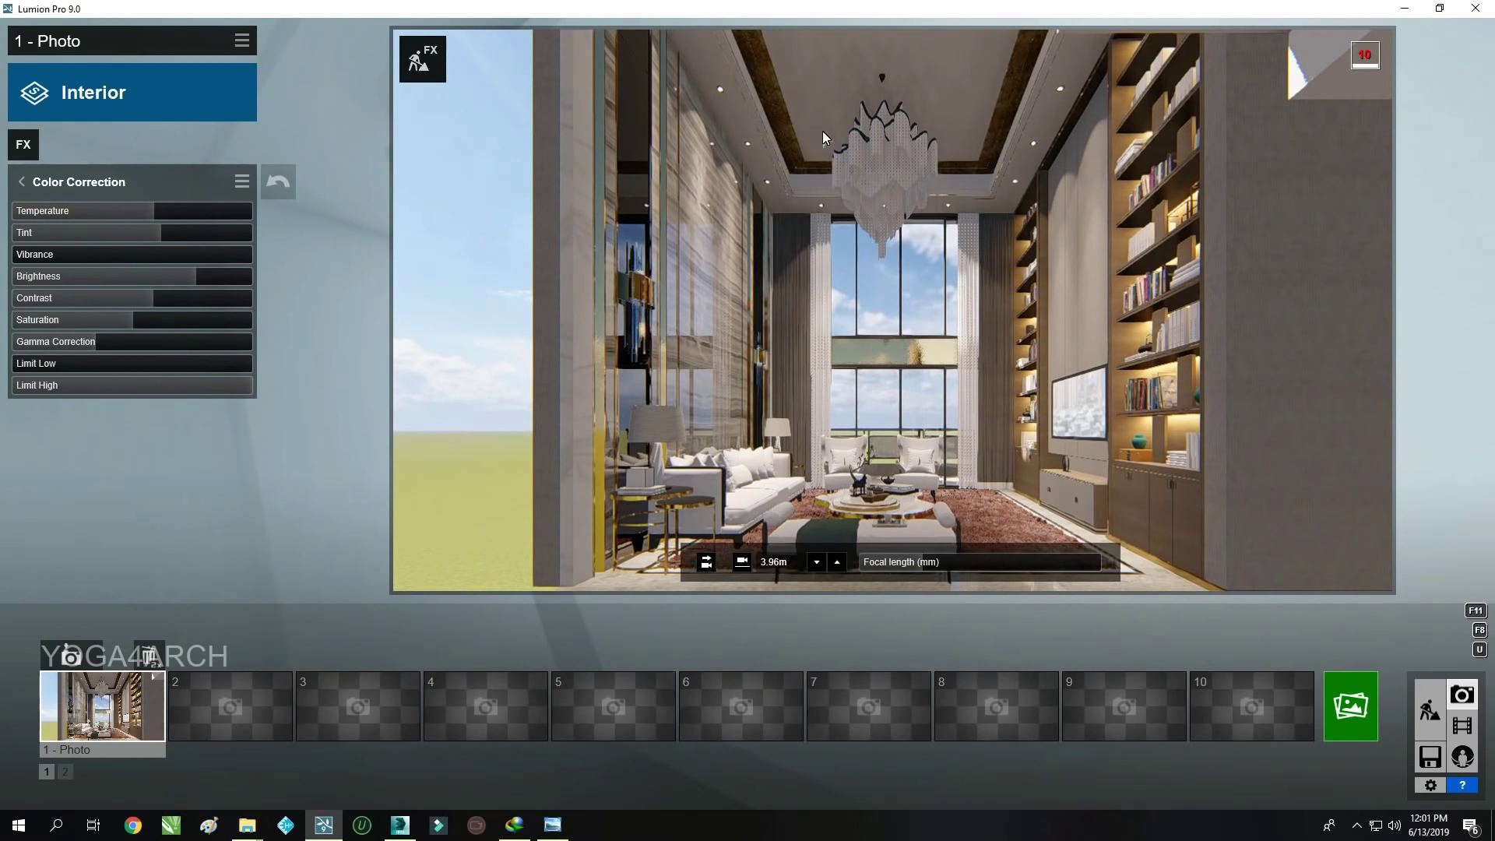
After checking the reference, add Real Skies with raised brightness and overall brightness 0.9
left_click(565, 831)
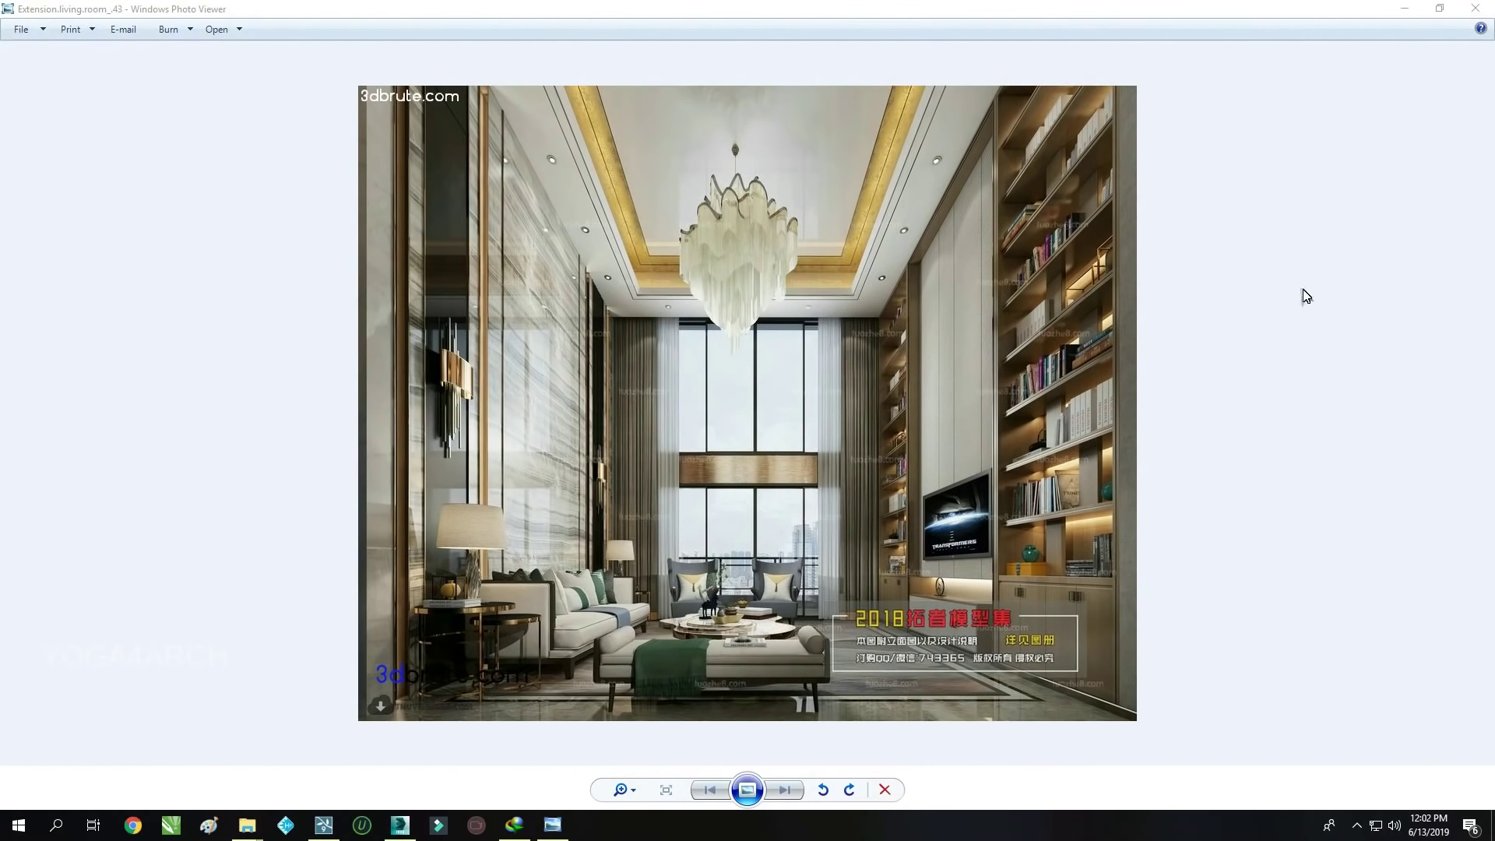
left_click(1414, 9)
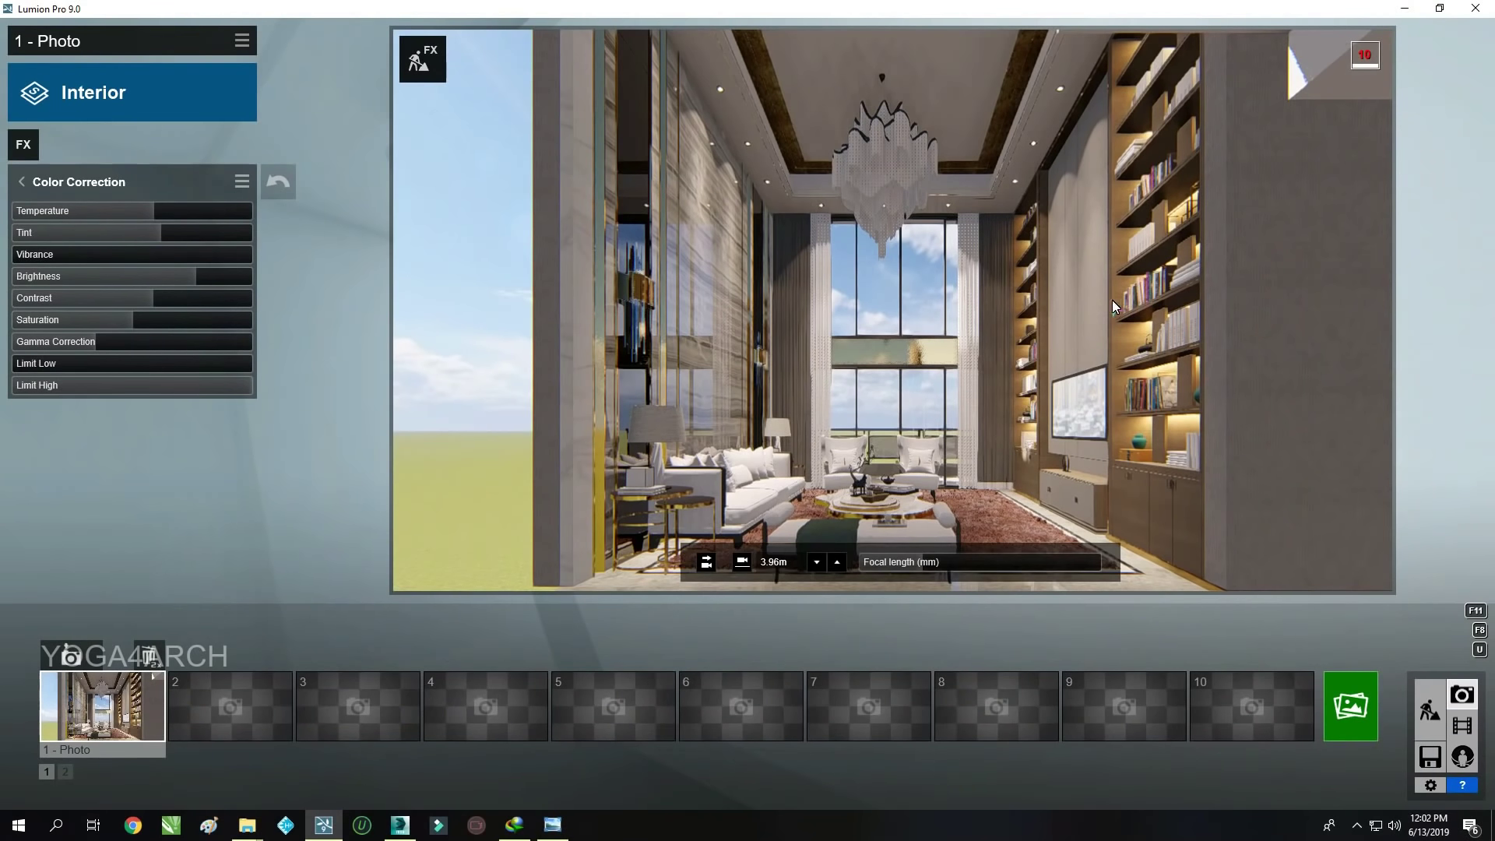
left_click(21, 143)
left_click(506, 257)
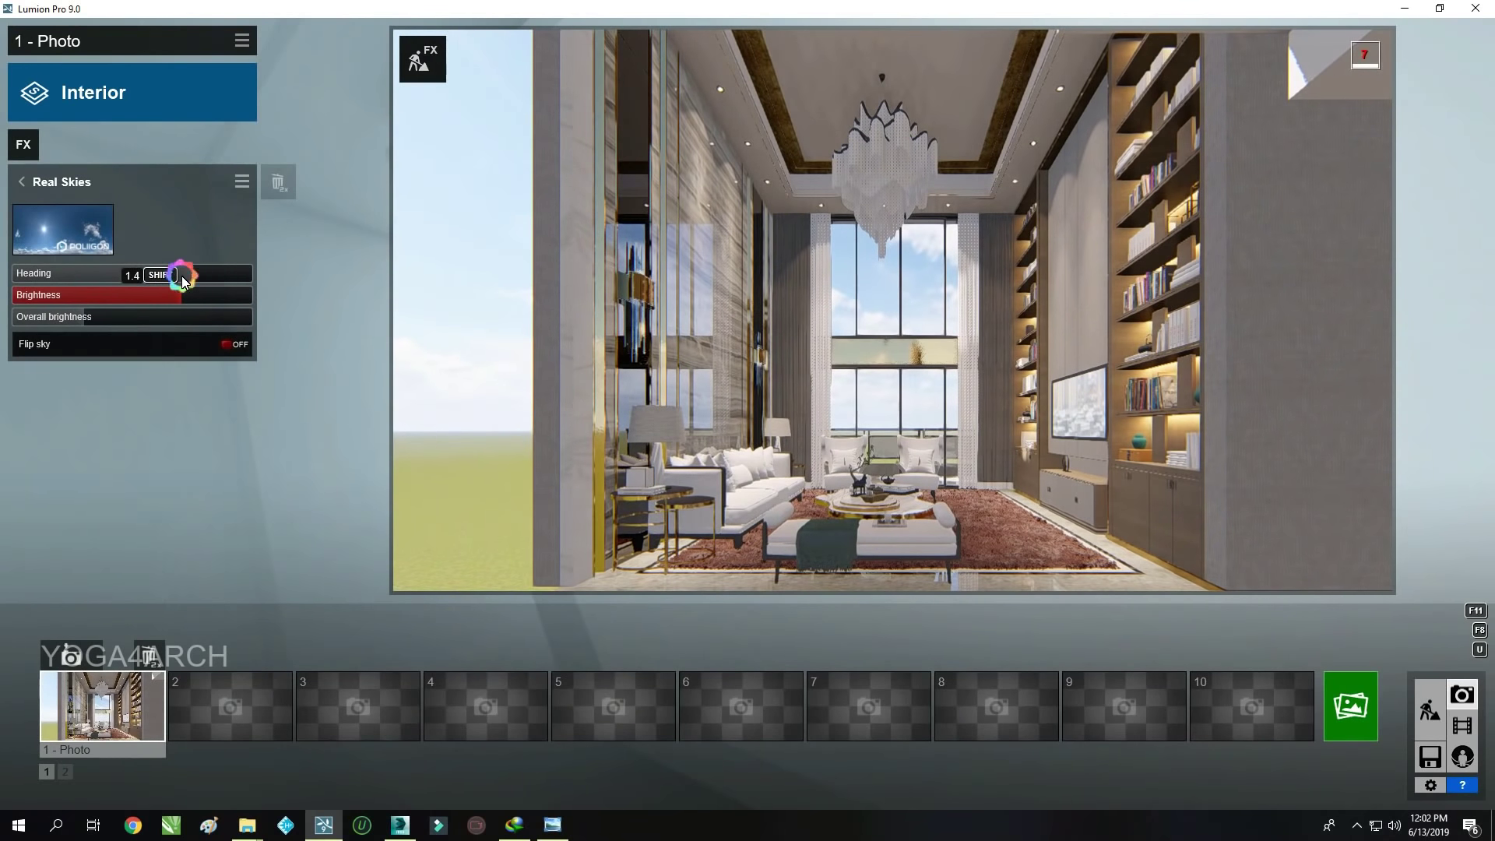
left_click(124, 296)
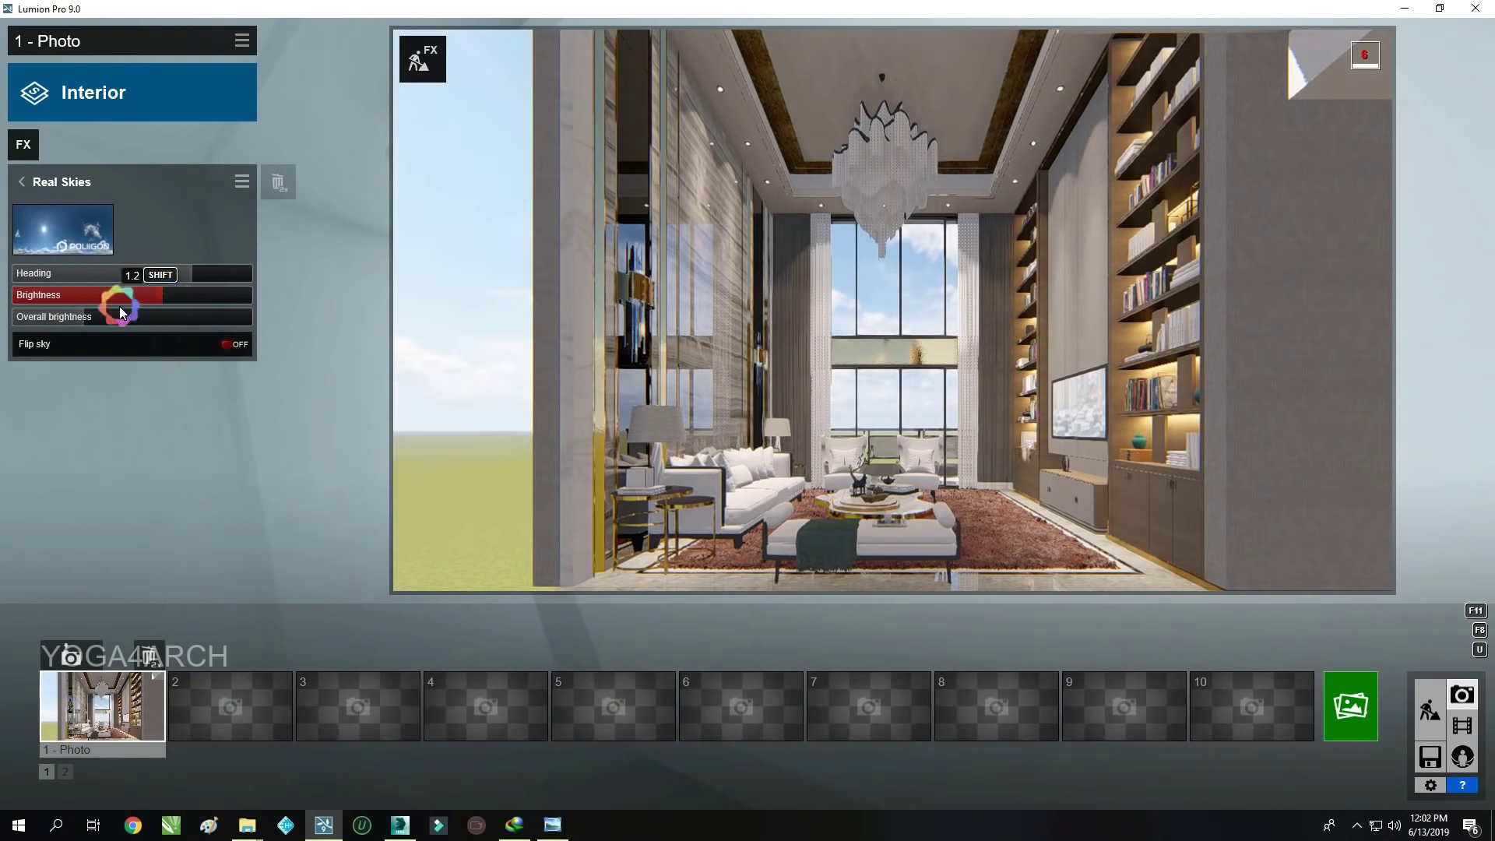
left_click(151, 320)
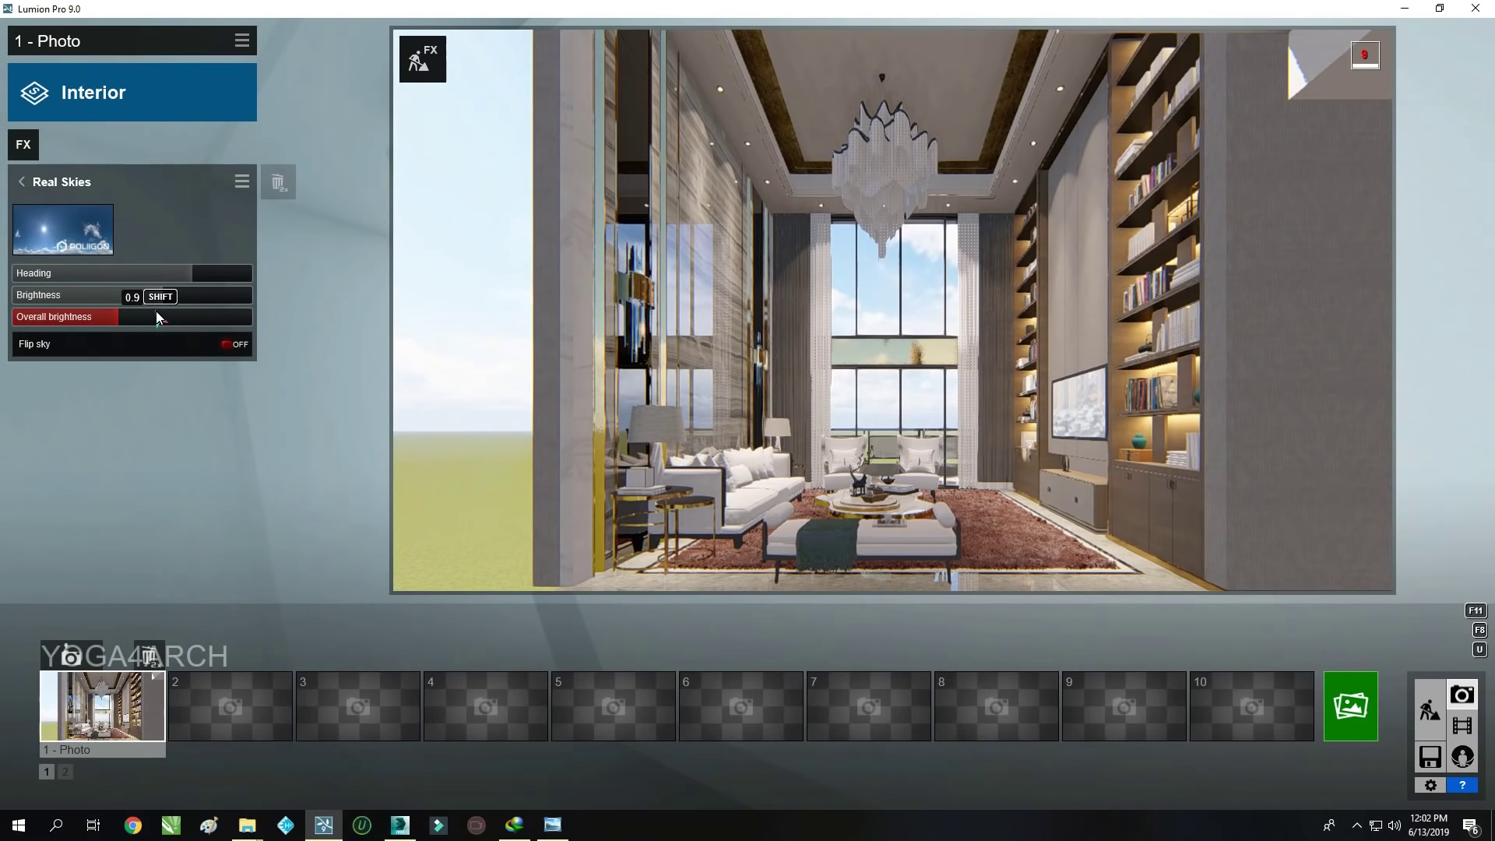
left_click(1430, 709)
Place a Line Light on the ceiling ledge and lengthen it along the ledge
left_click(126, 775)
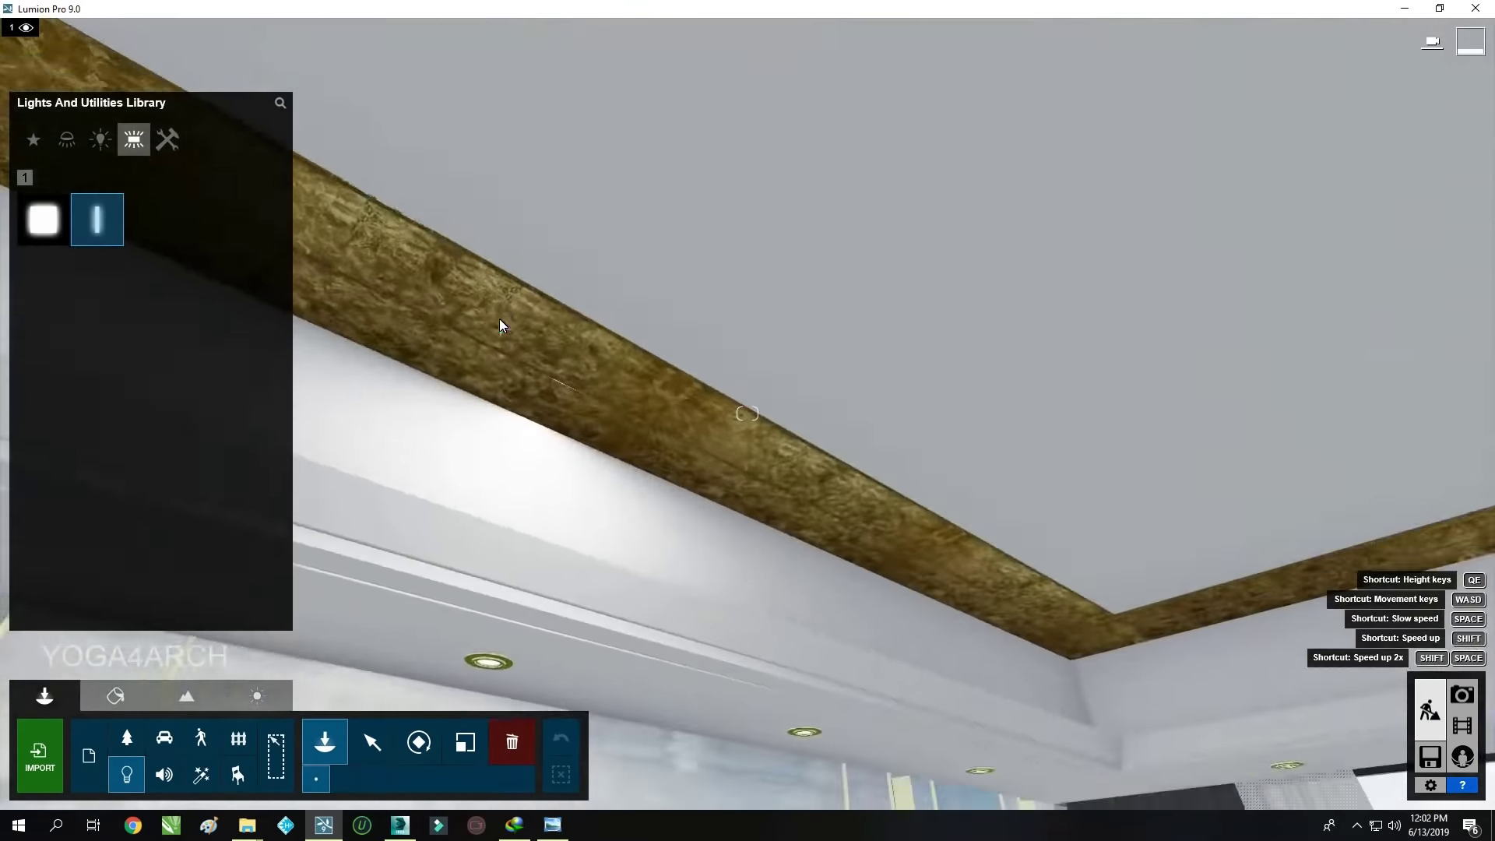
right_click_drag(501, 322, 855, 307)
left_click(697, 380)
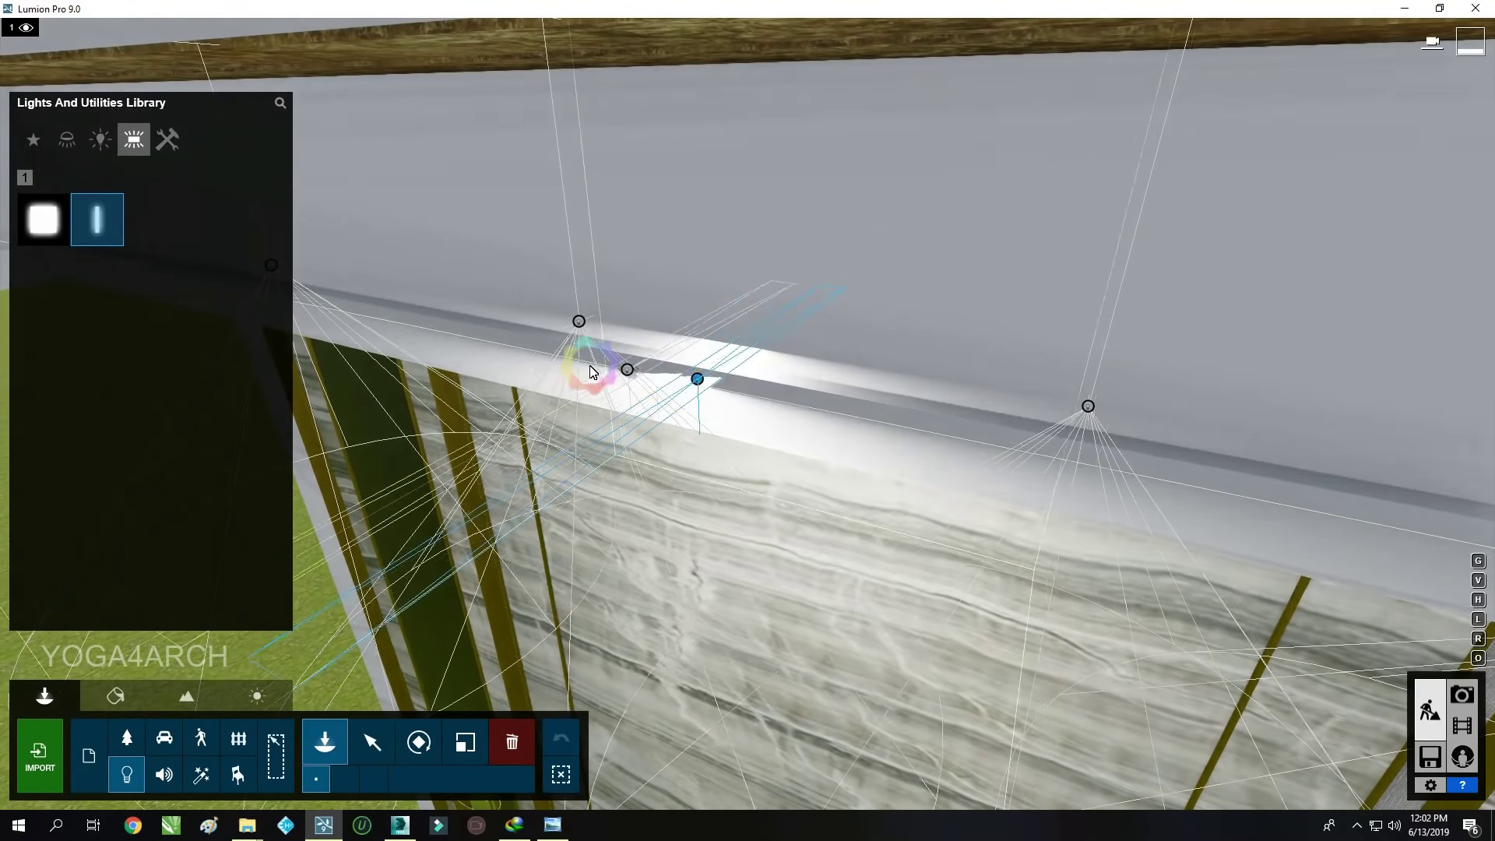
left_click(418, 741)
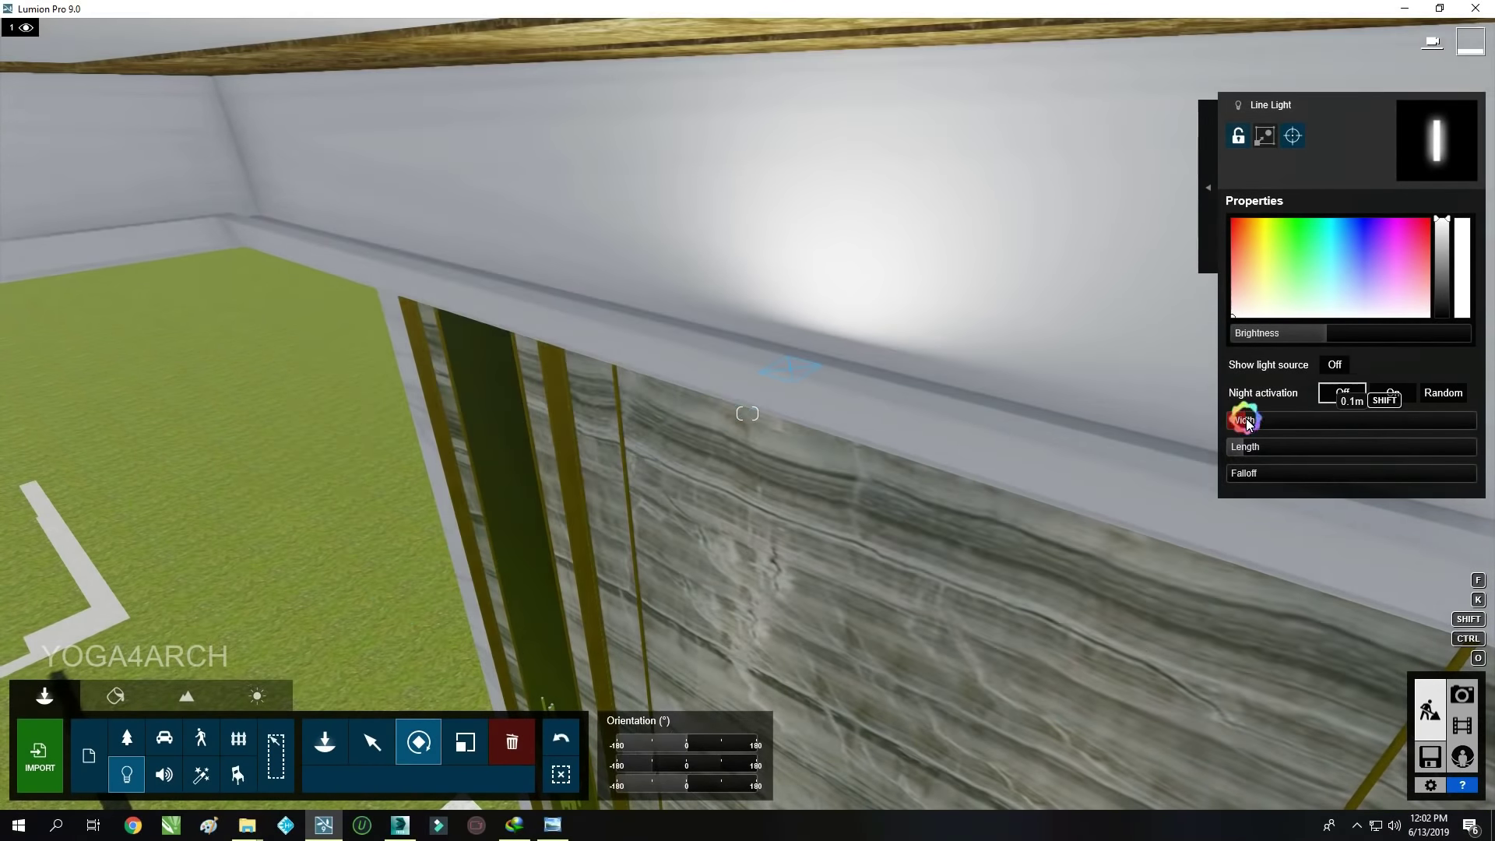
left_click_drag(1400, 447, 1380, 446)
mouse_move(1380, 446)
right_mouse_down()
mouse_move(960, 442)
mouse_move(973, 433)
right_mouse_up()
Raise the line light's falloff, shift its colour to warm yellow, and reposition it
left_click_drag(1262, 472, 1352, 473)
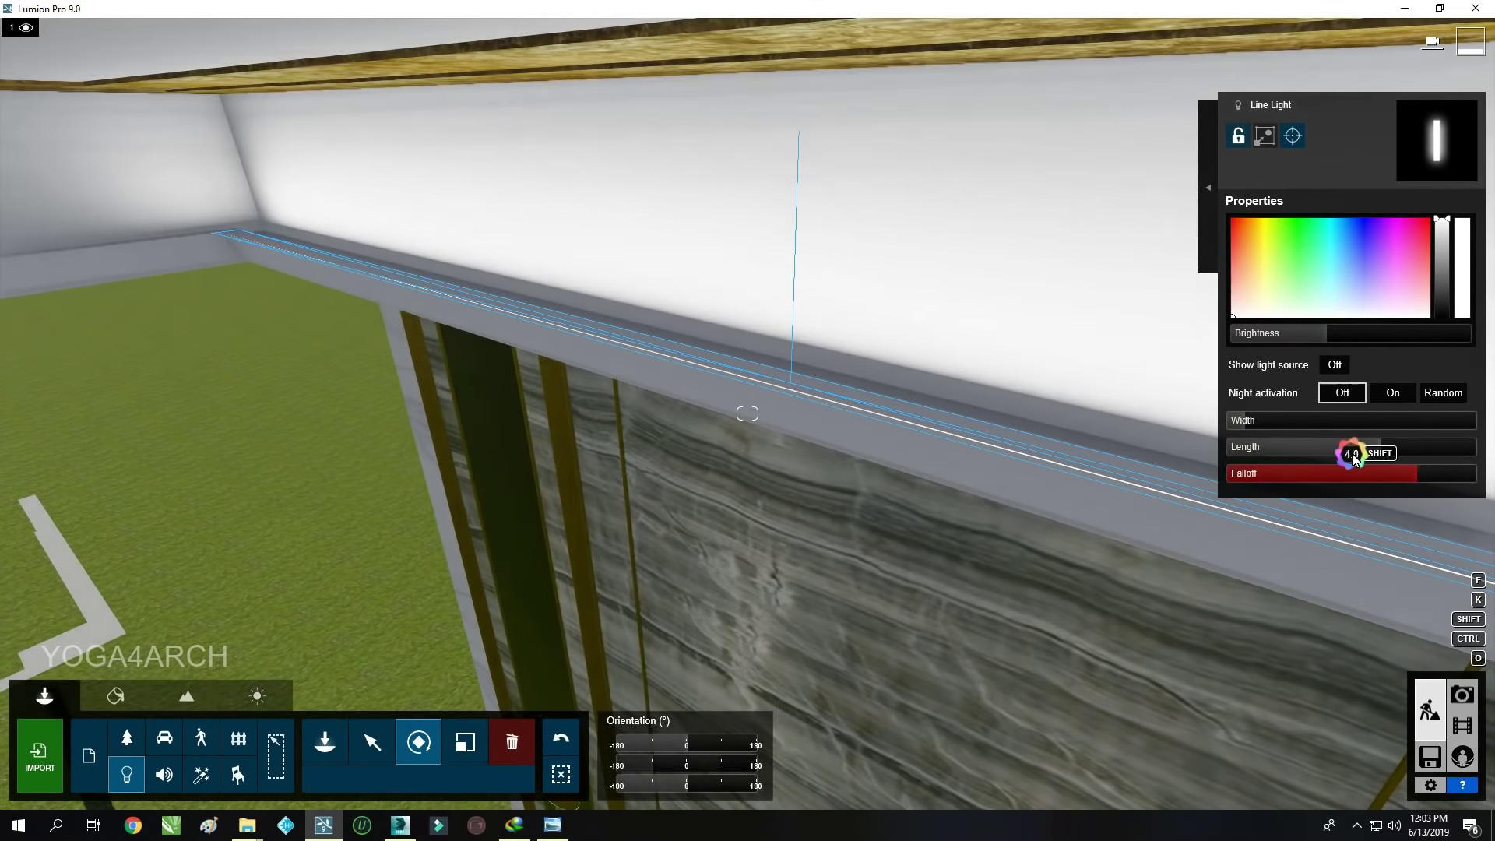
mouse_move(1268, 267)
left_mouse_down()
mouse_move(1246, 254)
mouse_move(1253, 232)
left_mouse_up()
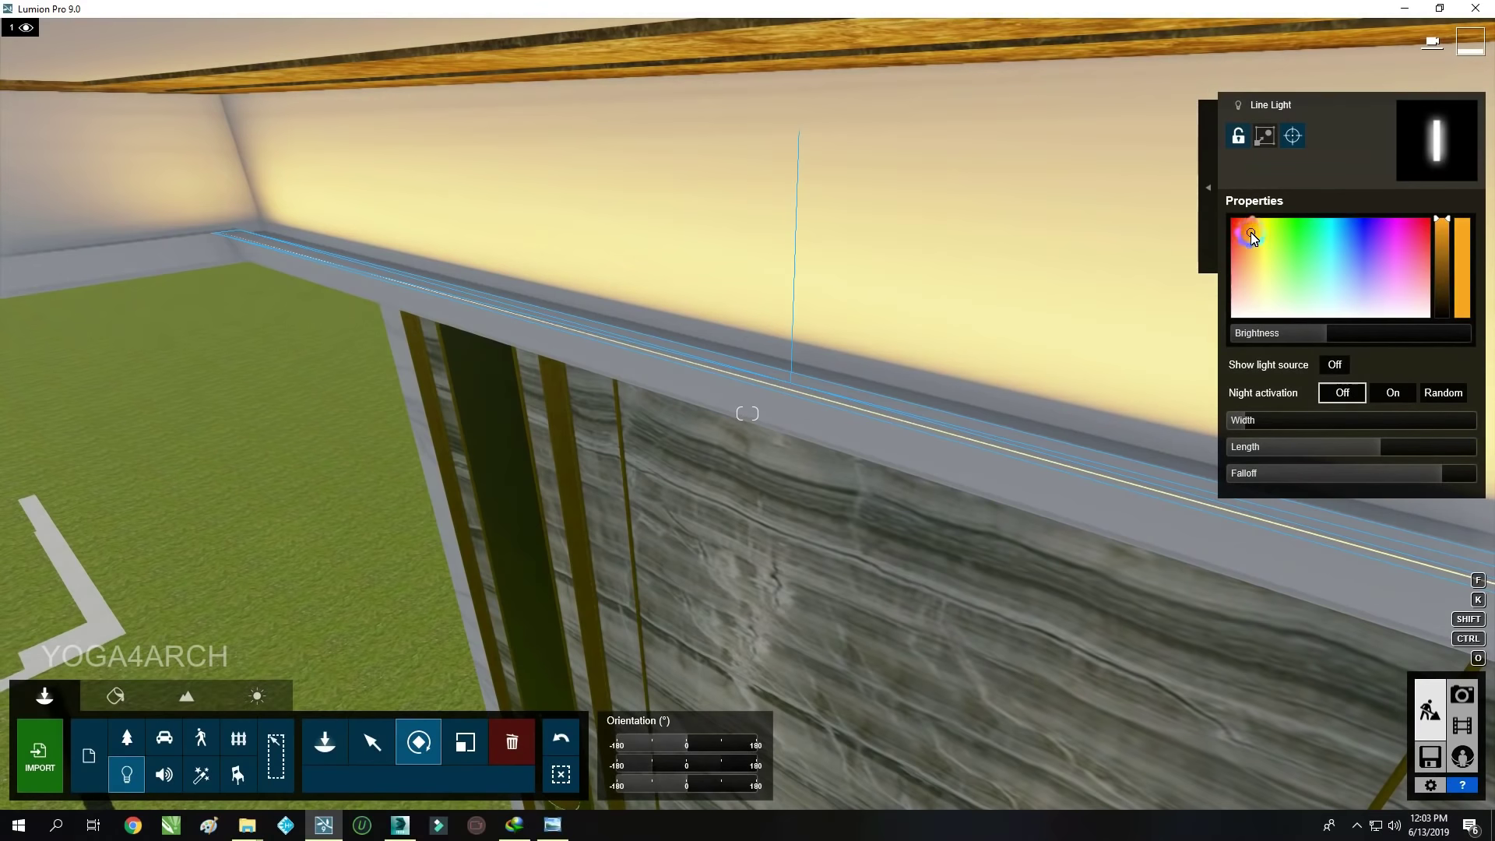
mouse_move(427, 302)
right_mouse_down()
mouse_move(501, 367)
mouse_move(432, 307)
right_mouse_up()
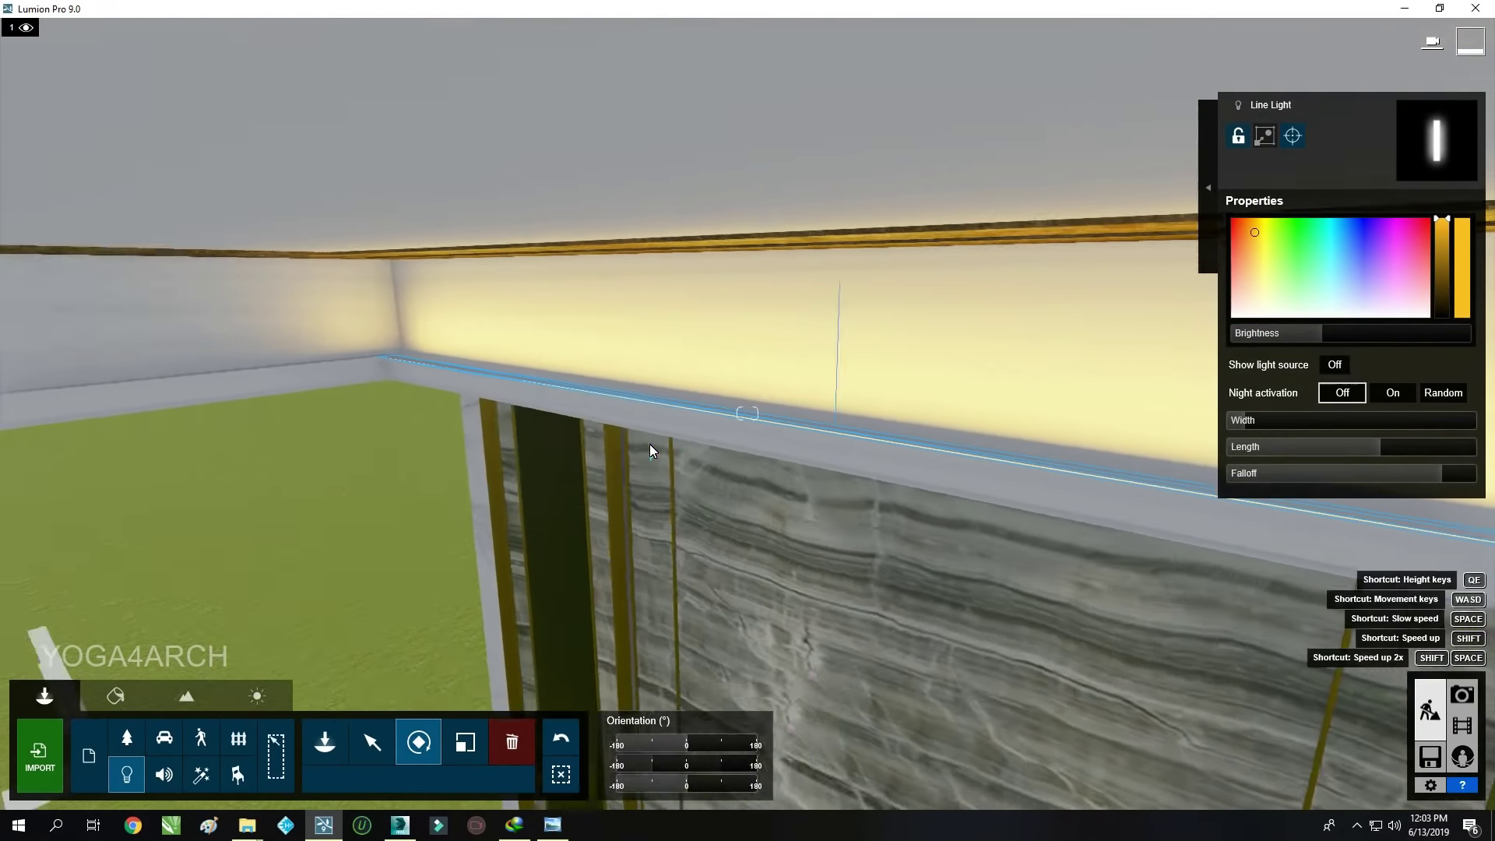
right_click_drag(722, 403, 294, 617)
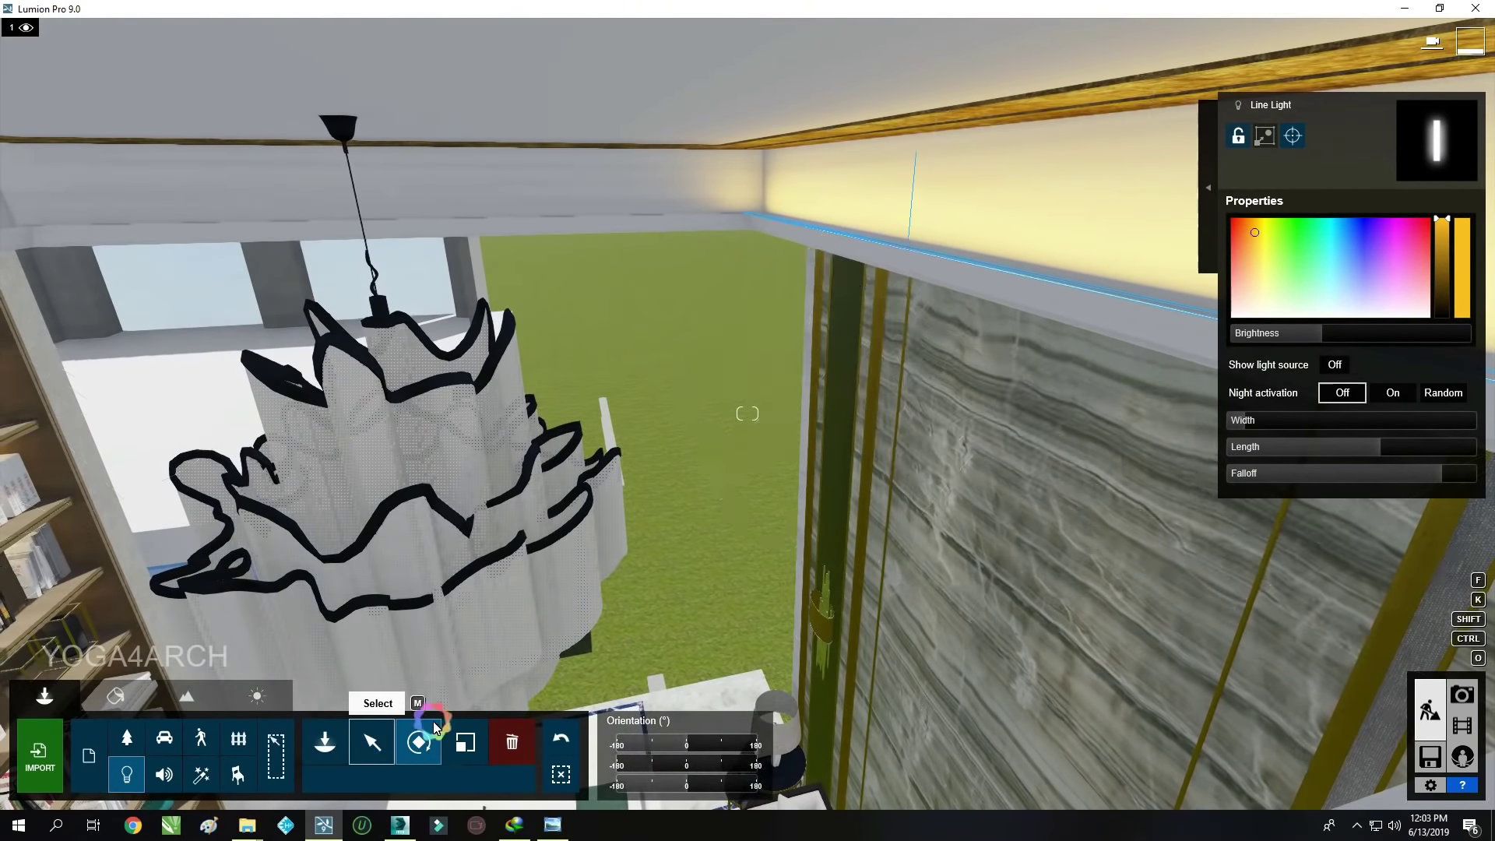
left_click(373, 742)
mouse_move(888, 241)
right_mouse_down()
mouse_move(969, 280)
mouse_move(1166, 319)
mouse_move(268, 334)
mouse_move(457, 340)
right_mouse_up()
left_click_drag(618, 384, 856, 383)
Widen the line light's spread around the chandelier cove
mouse_move(857, 383)
right_mouse_down()
mouse_move(955, 377)
mouse_move(871, 494)
right_mouse_up()
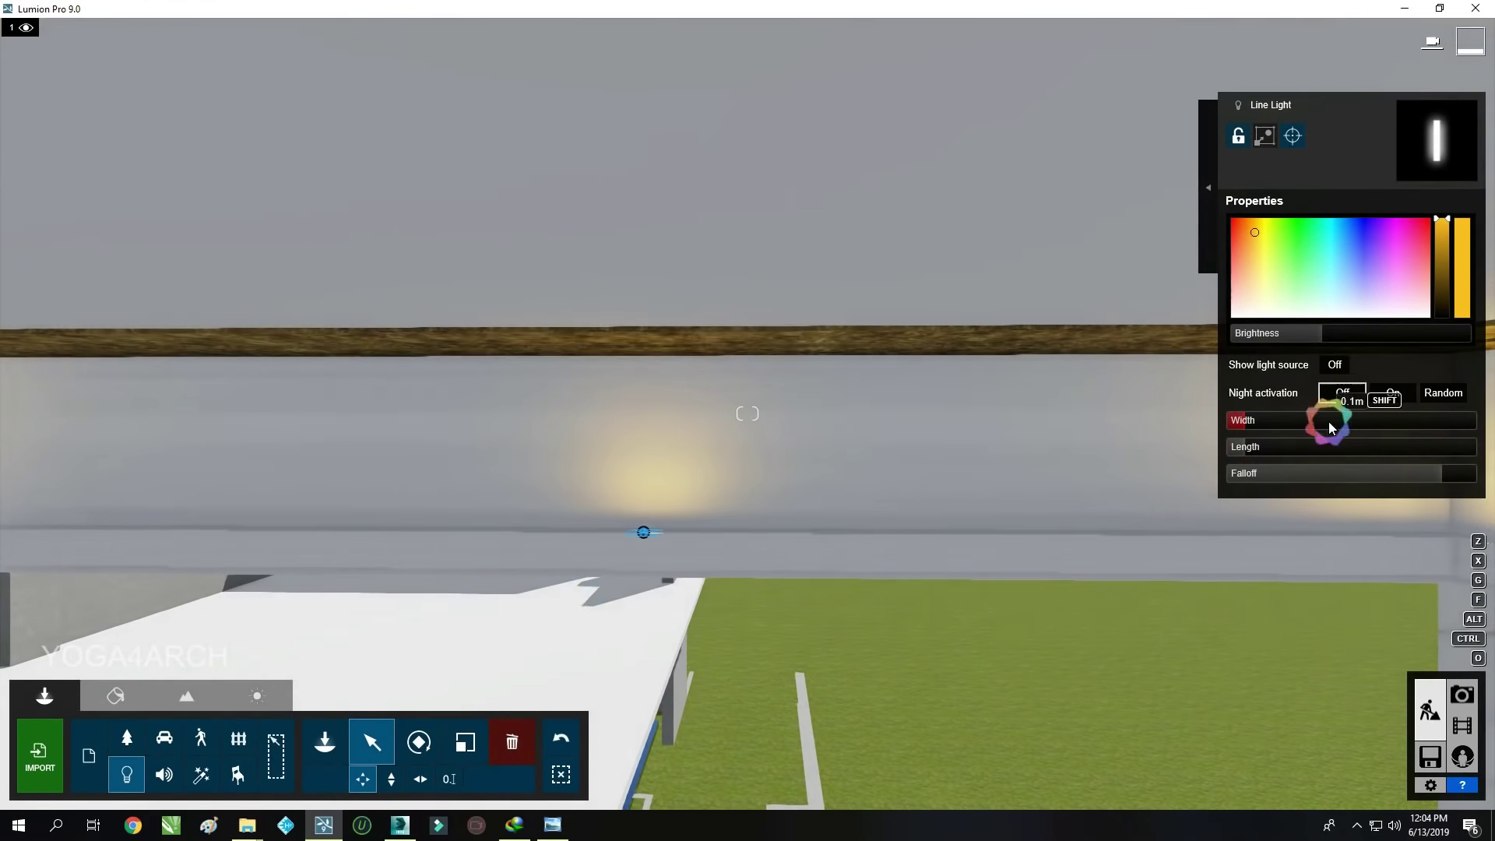
left_click_drag(1332, 421, 1363, 426)
right_click_drag(1246, 436, 909, 452)
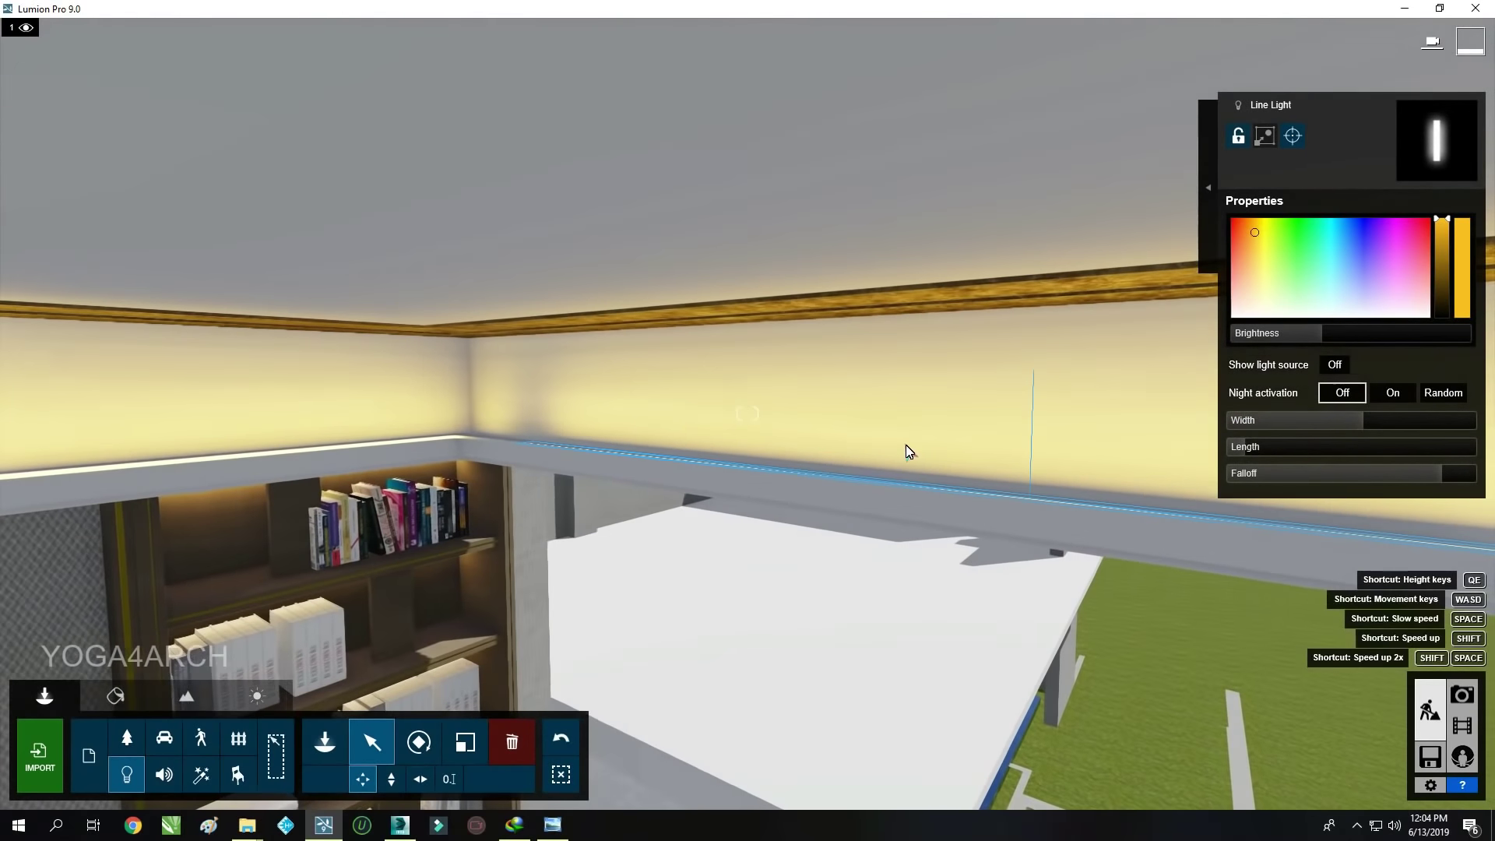
left_click_drag(1364, 421, 1375, 420)
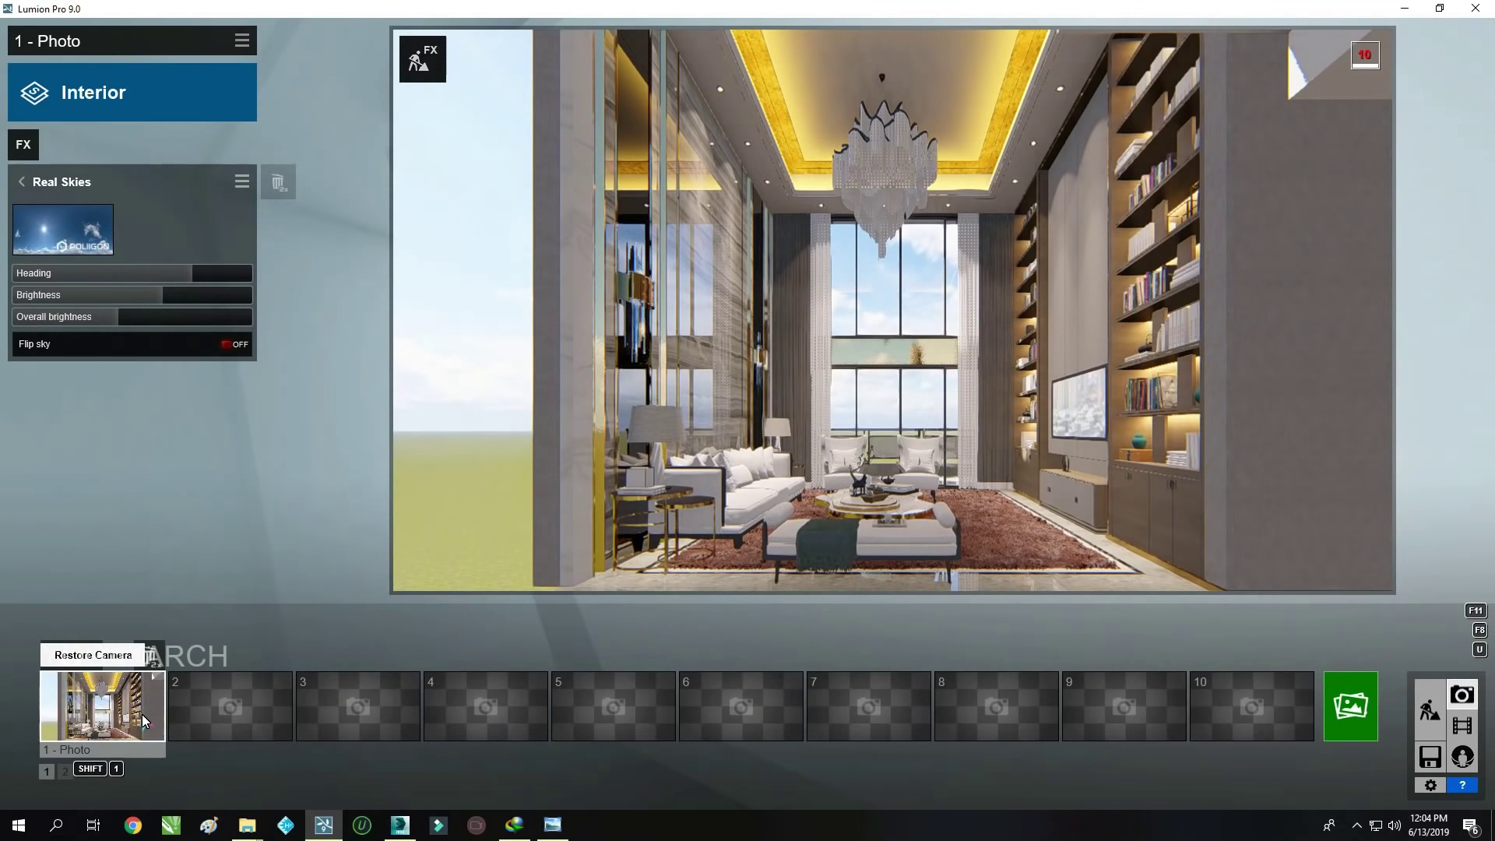
Add Hyperlight and Global Illumination effects and lower the sun amount
left_click(37, 154)
left_click(396, 137)
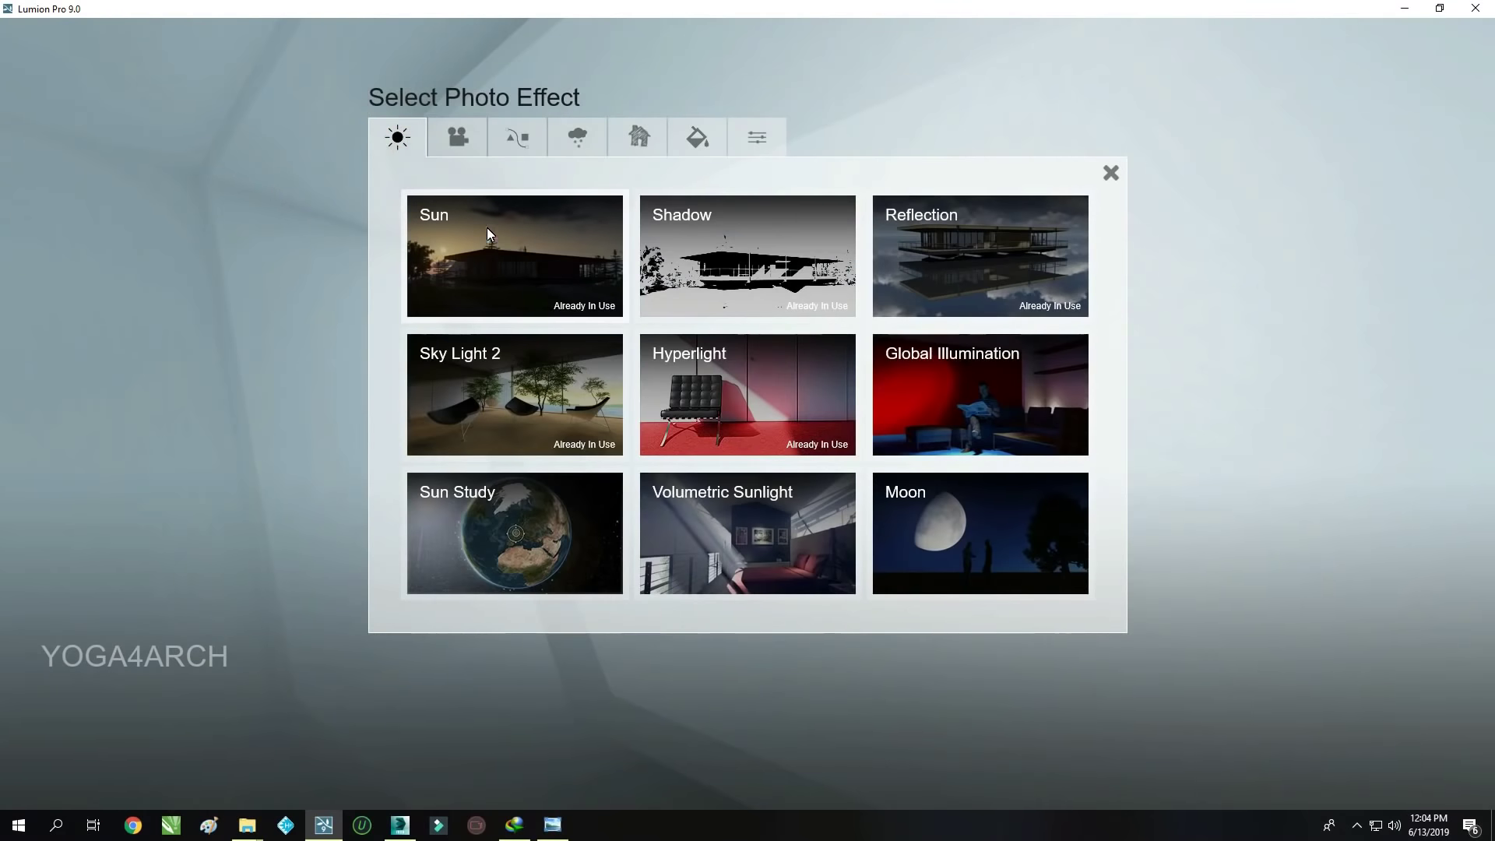
left_click(487, 228)
left_click(33, 146)
left_click(748, 393)
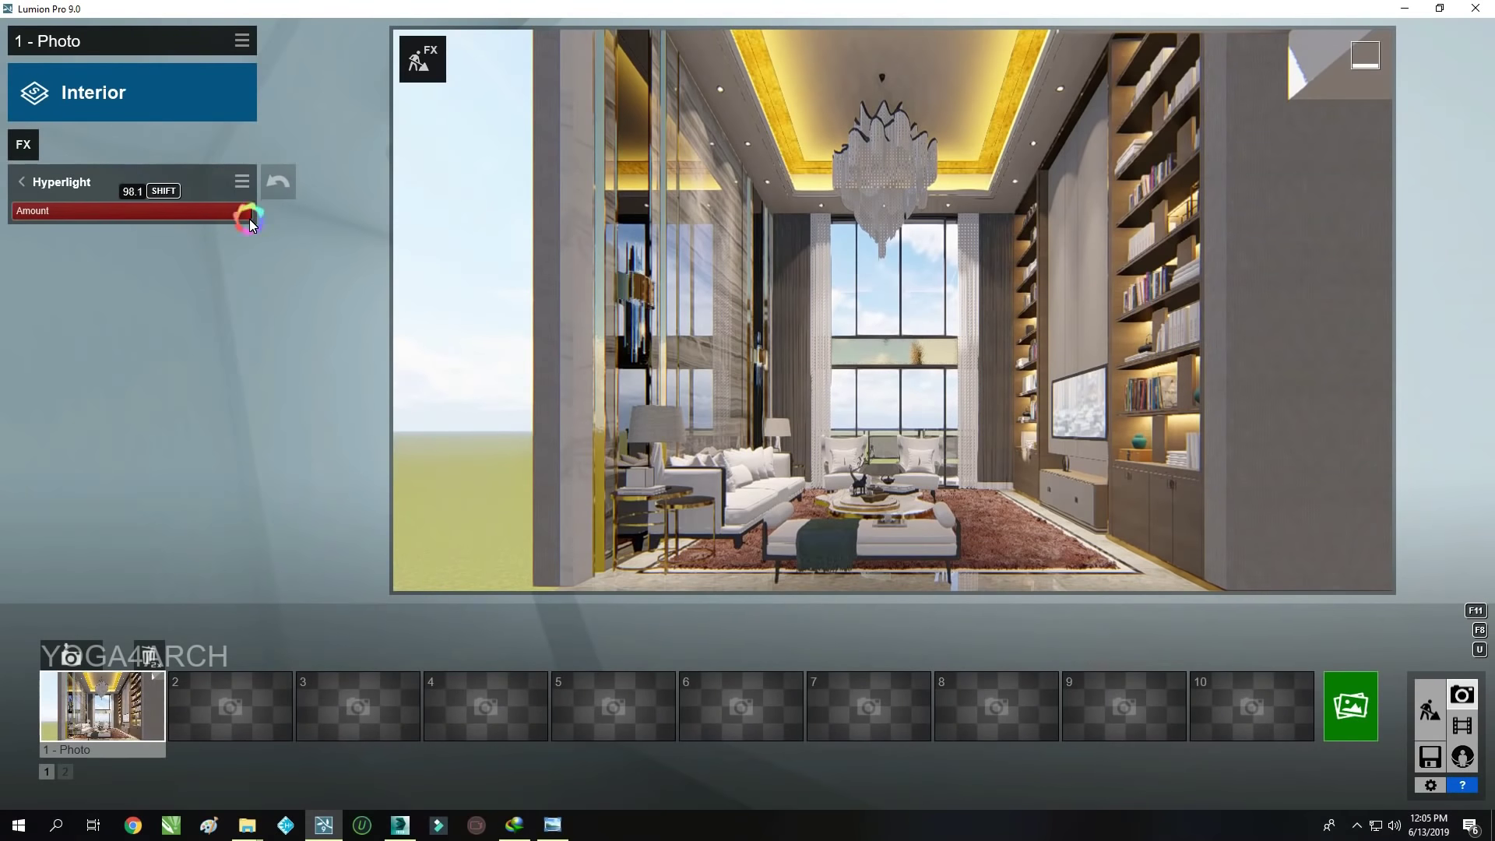
left_click(33, 156)
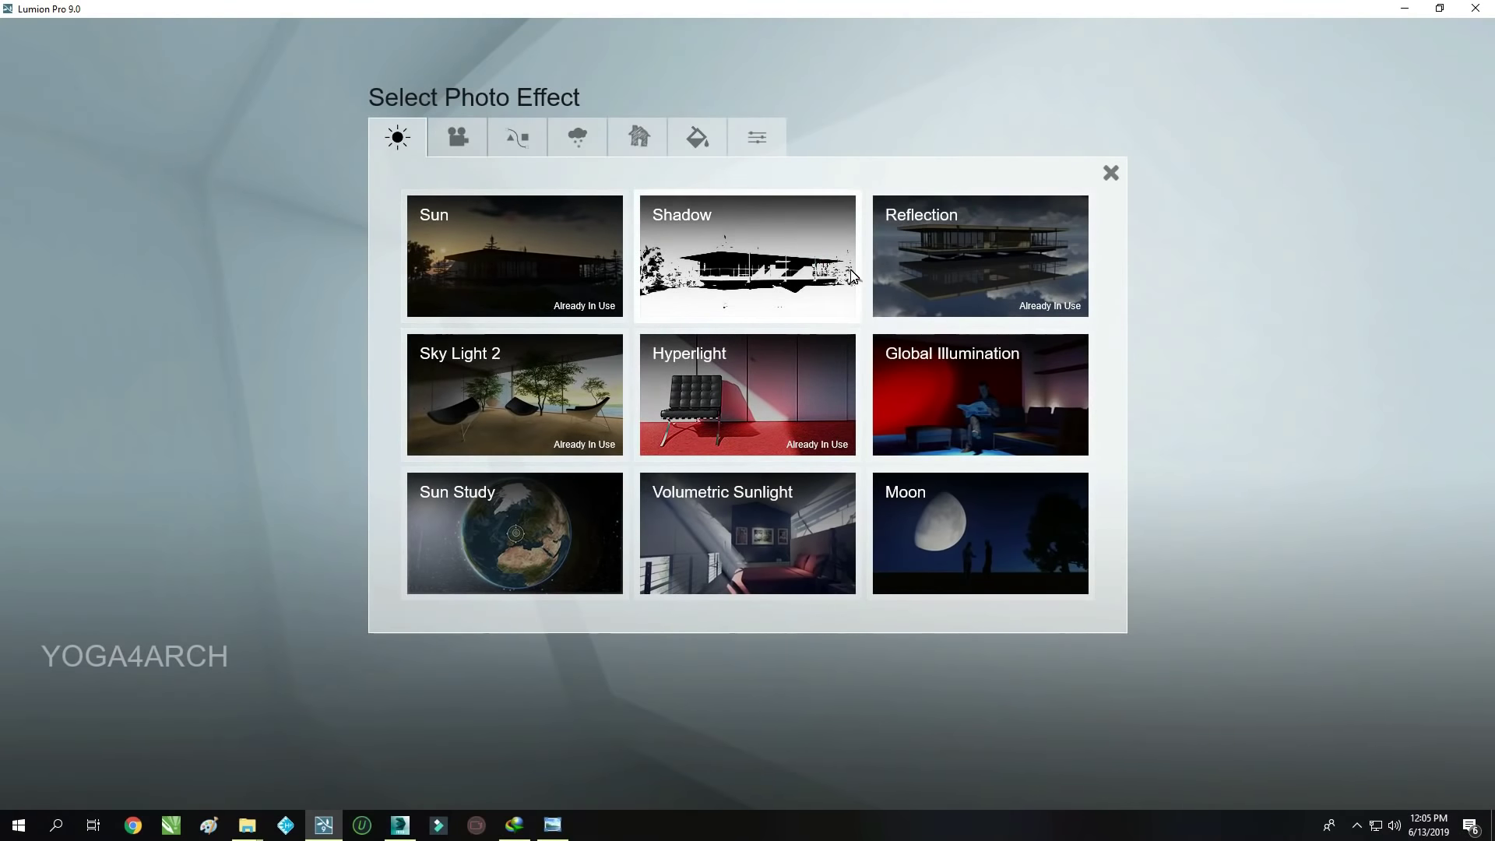
left_click(911, 390)
left_click_drag(57, 270, 27, 273)
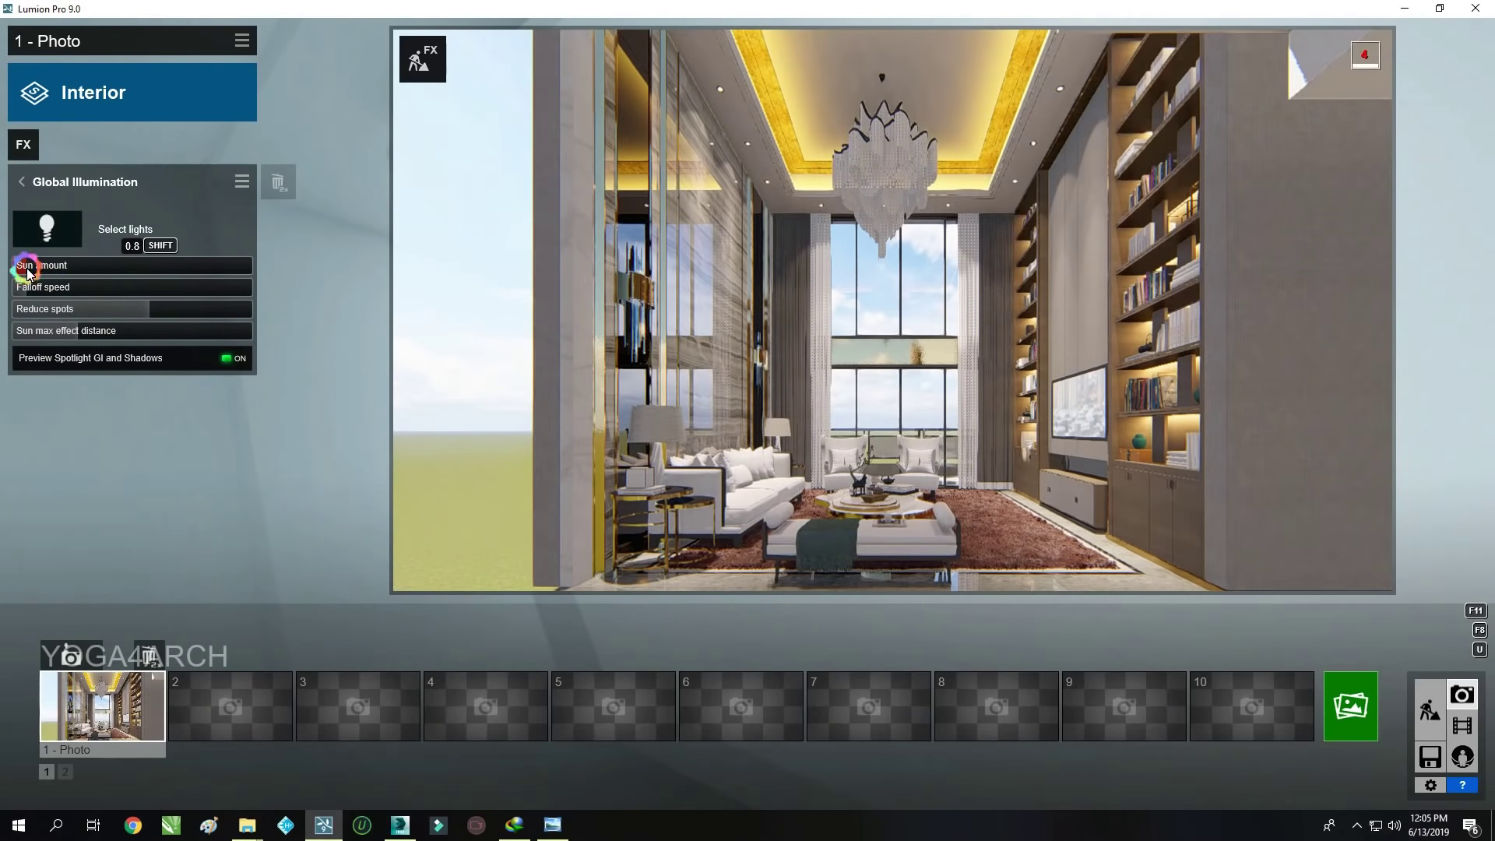
Render photo 1 to a 1920x1080 JPG file
left_click(1339, 711)
left_click(596, 612)
key("Return")
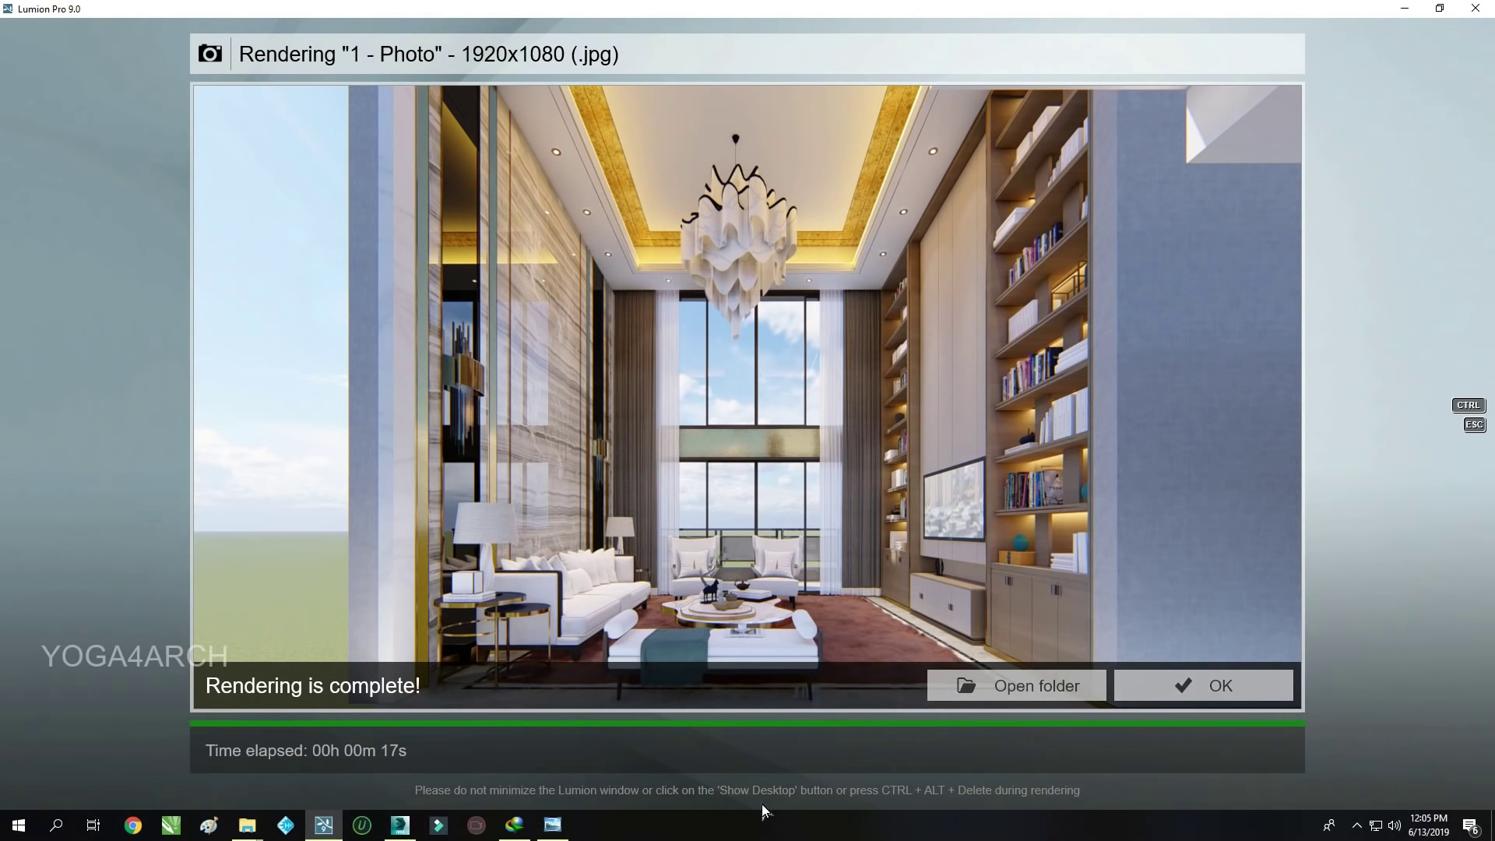
Compare the finished render with the reference image and close the render dialog
left_click(559, 830)
left_click(559, 830)
left_click(1206, 689)
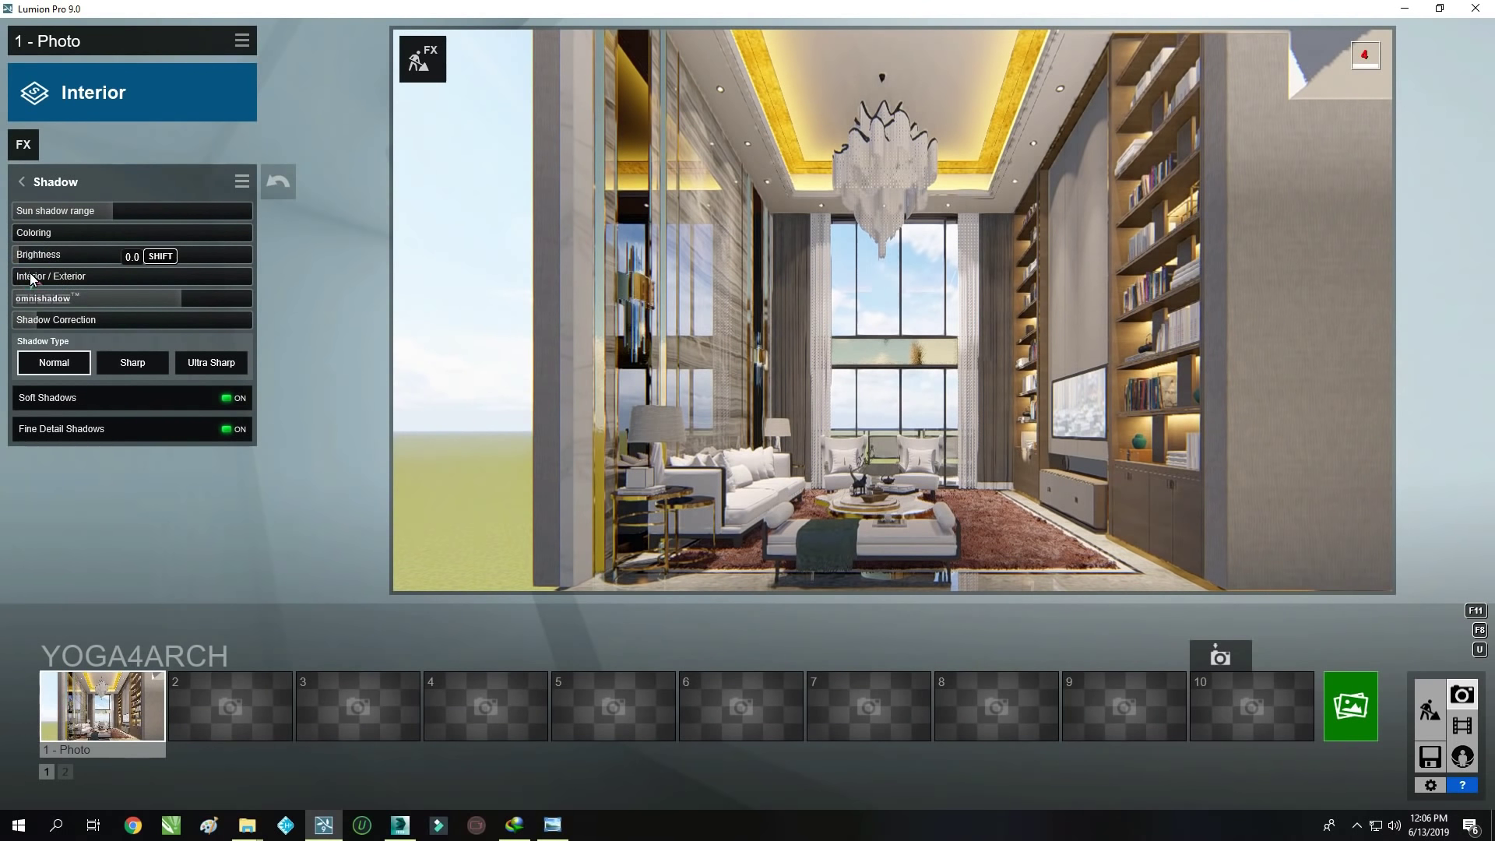
Lower the Real Skies brightness to 0.7, then return to Build mode
left_click(24, 148)
left_click(517, 137)
left_click(581, 137)
left_click(488, 235)
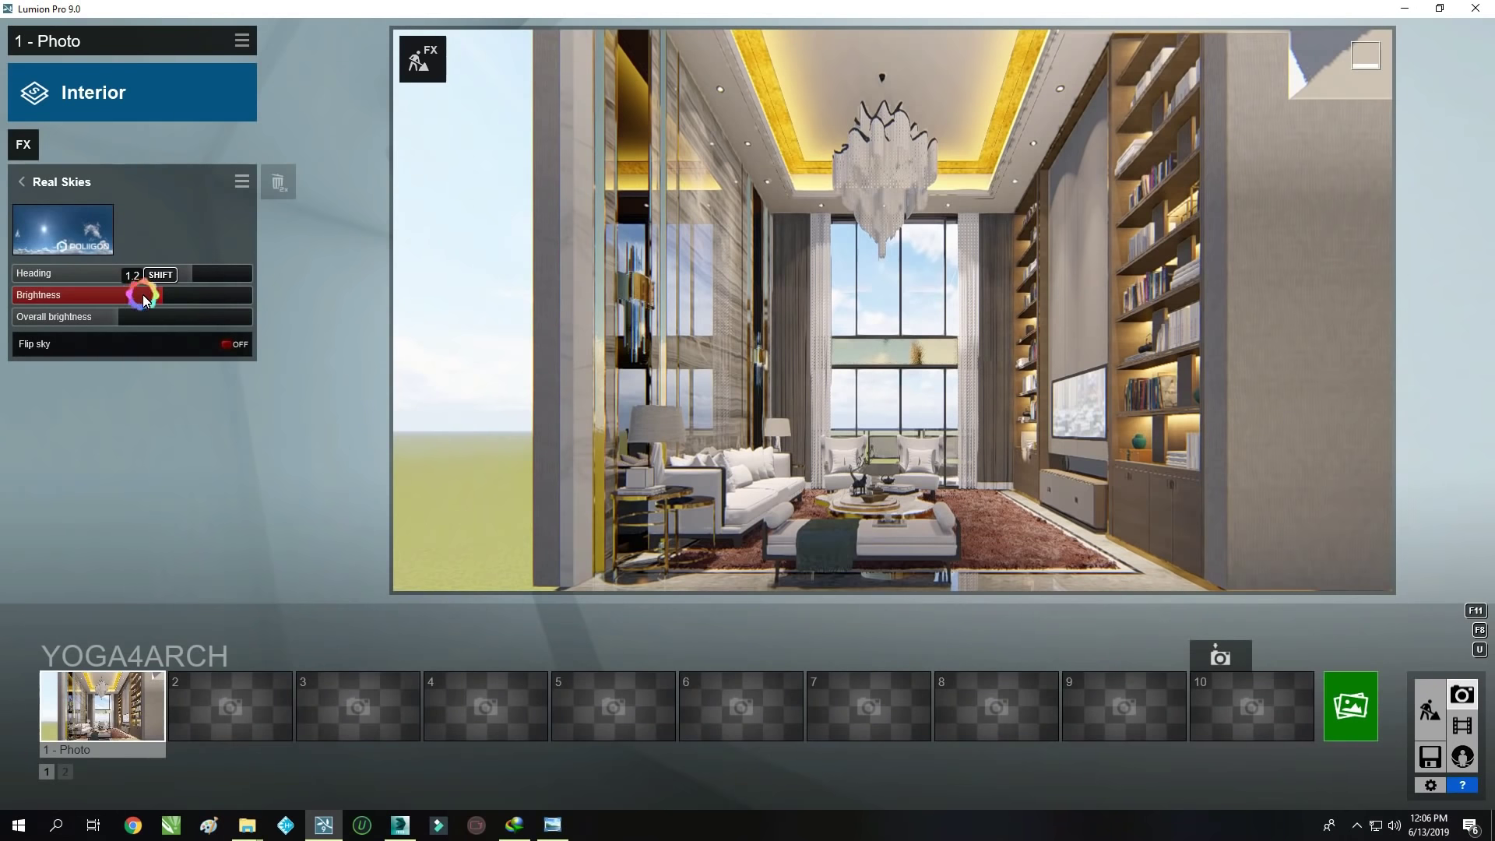
left_click_drag(144, 300, 95, 307)
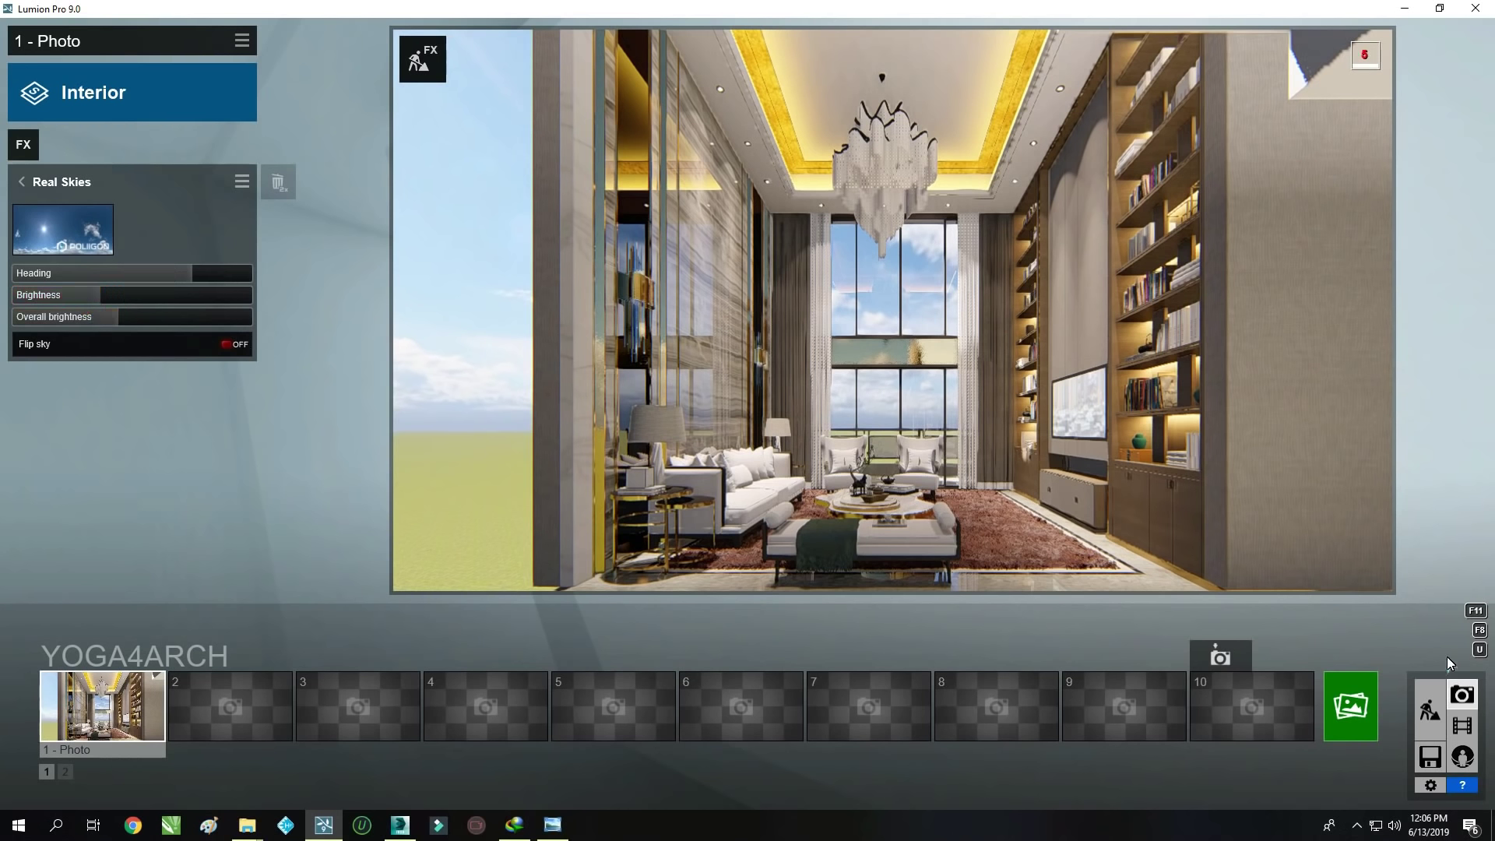
left_click(1430, 710)
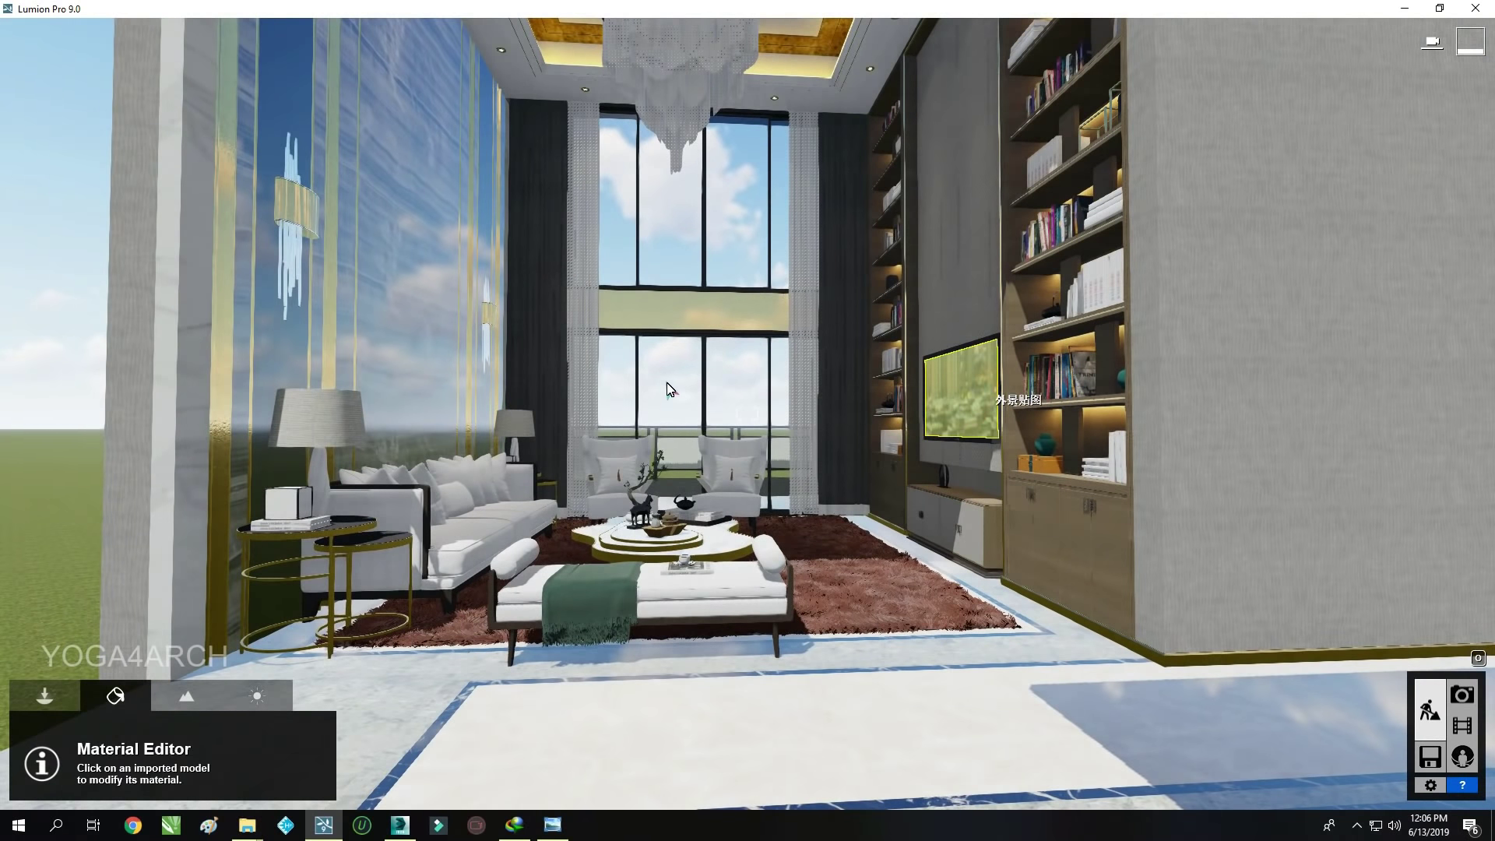
Darken the rug's fur material colour to near-black
left_click(668, 388)
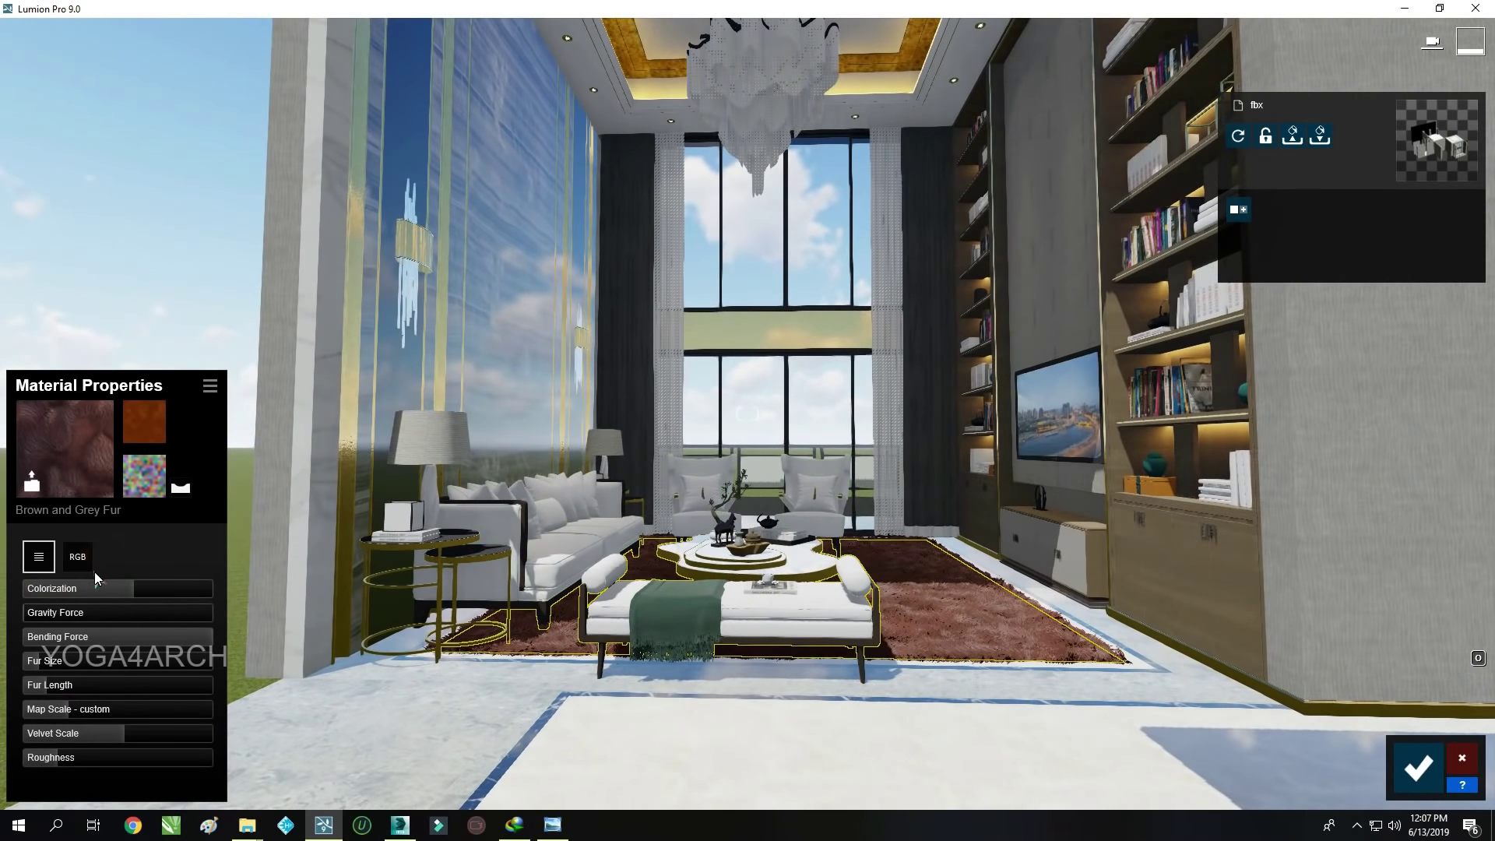
left_click(77, 557)
left_click(140, 684)
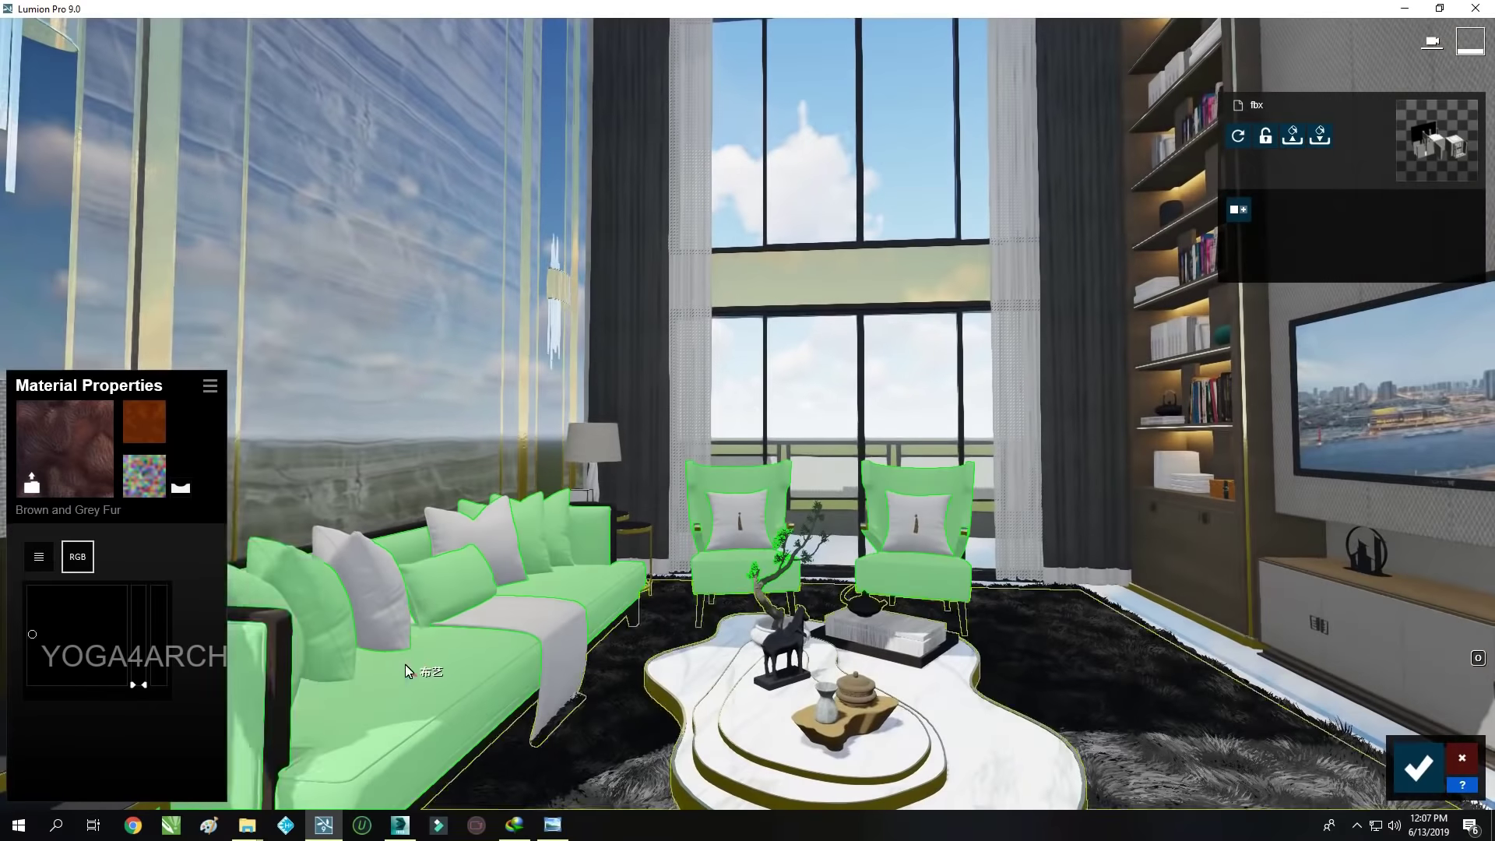
Give the bench a grey indoor fabric and the sofa throw Carpet Office 009
left_click(405, 665)
left_click(117, 278)
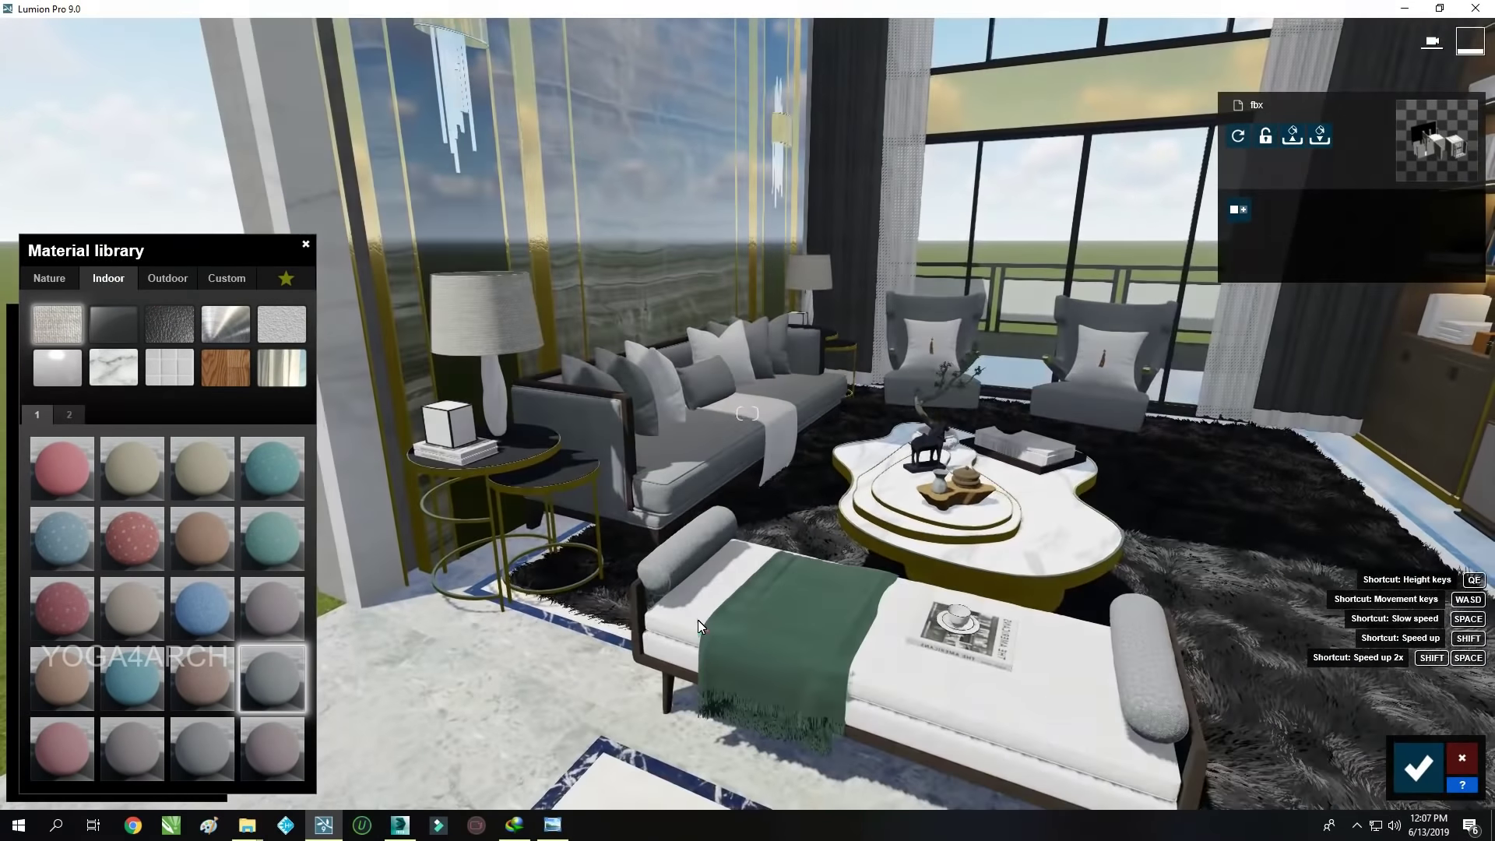
left_click(108, 279)
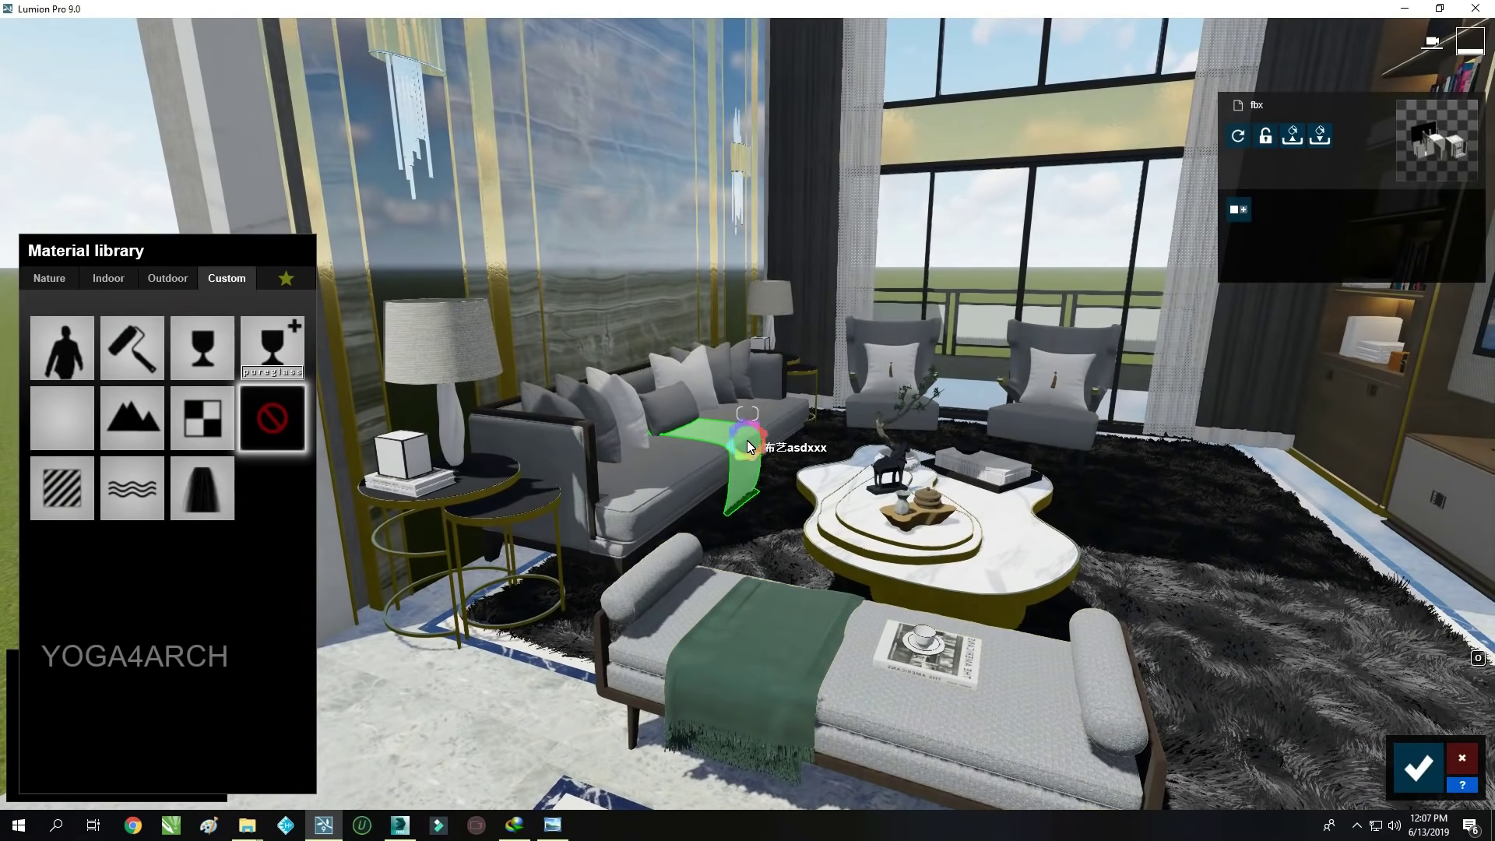
left_click(118, 284)
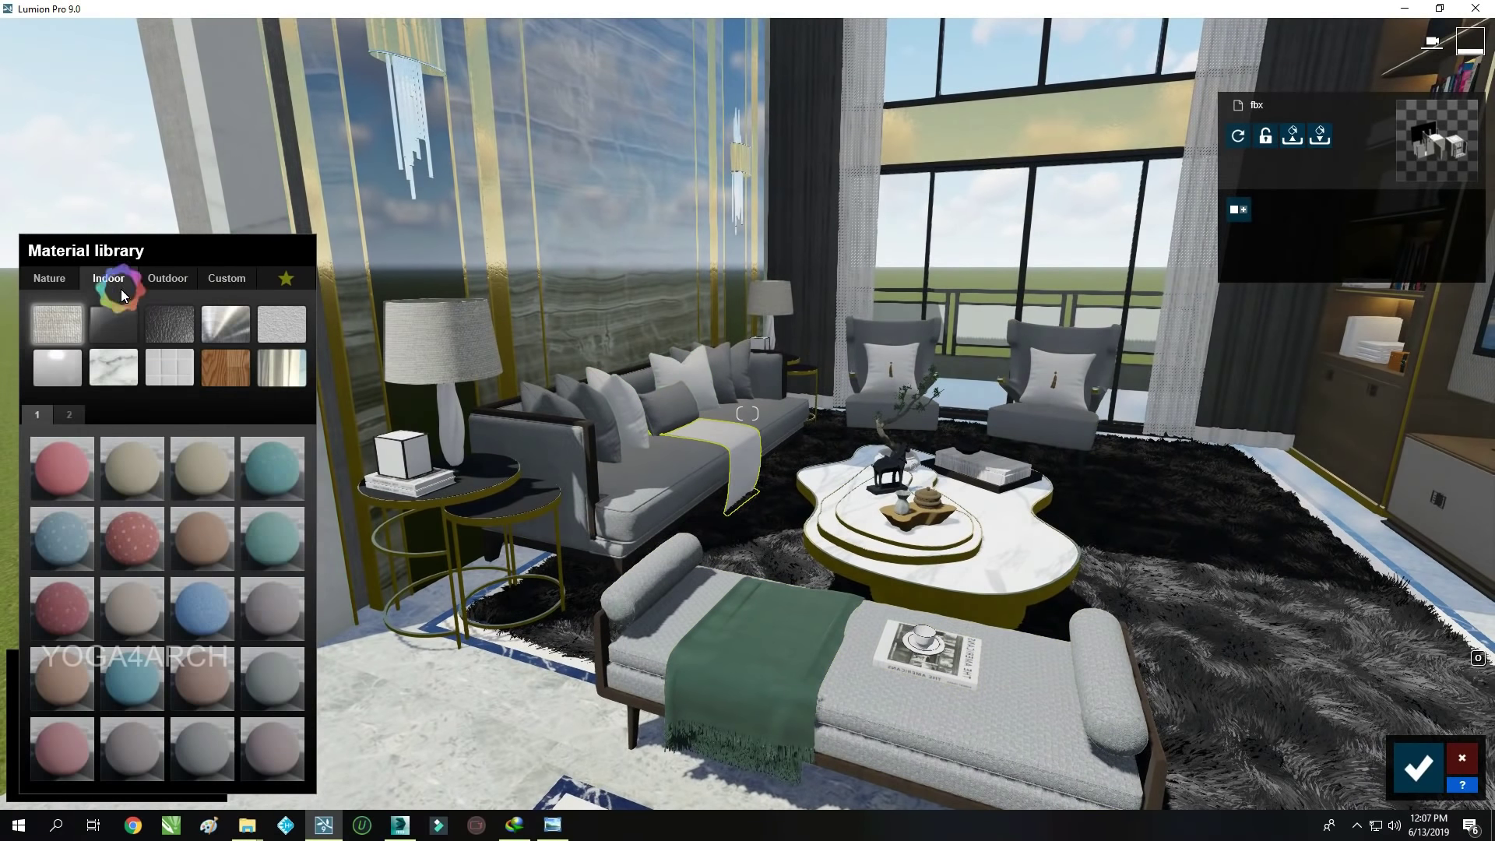
left_click(198, 760)
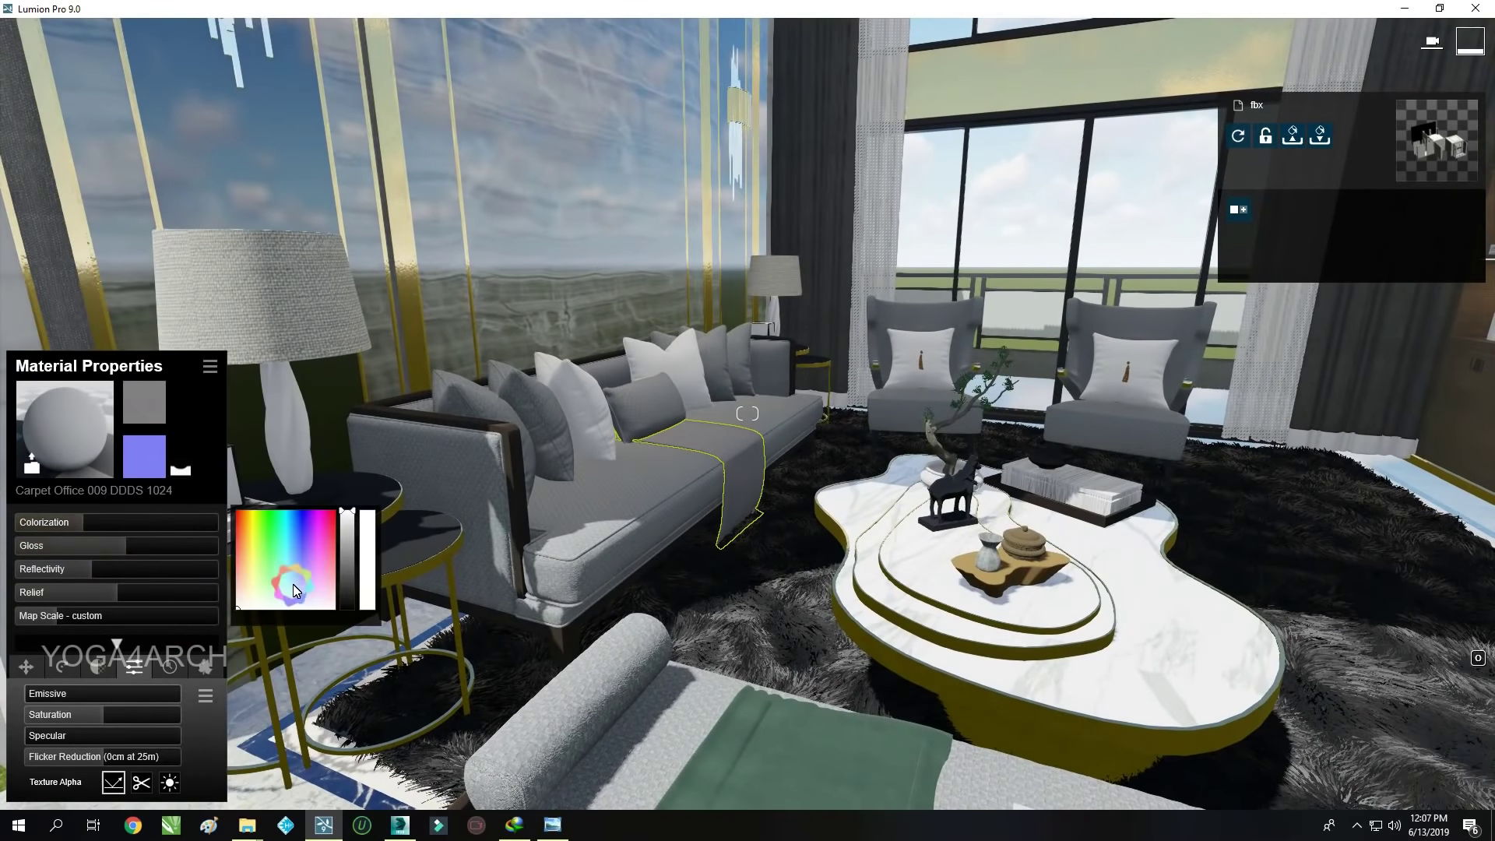
Turn the sofa cushions teal, then bring up the reference living-room photo
left_click(616, 398)
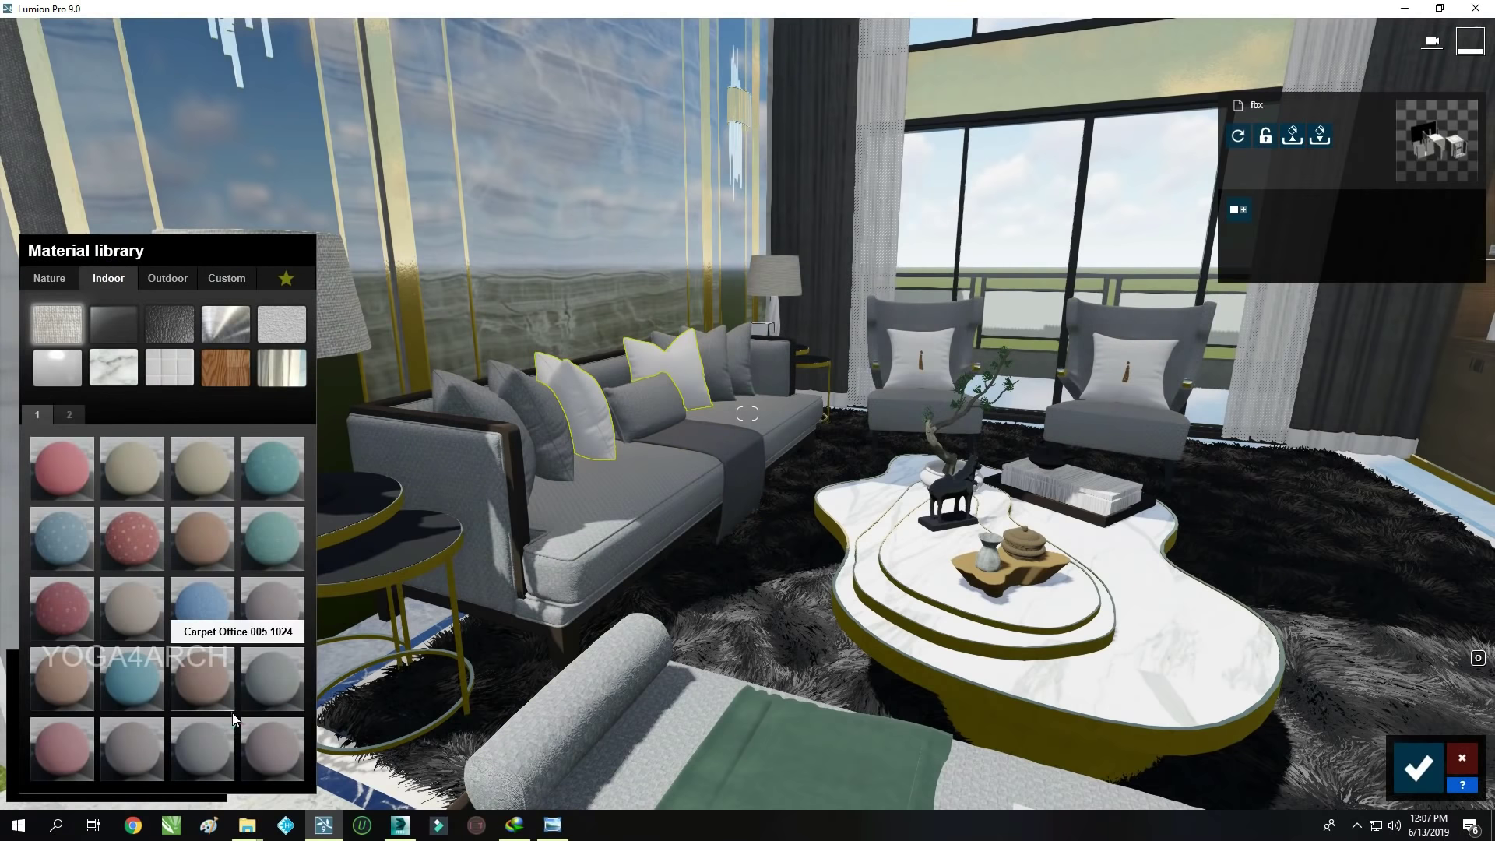
left_click(139, 683)
left_click(1125, 358)
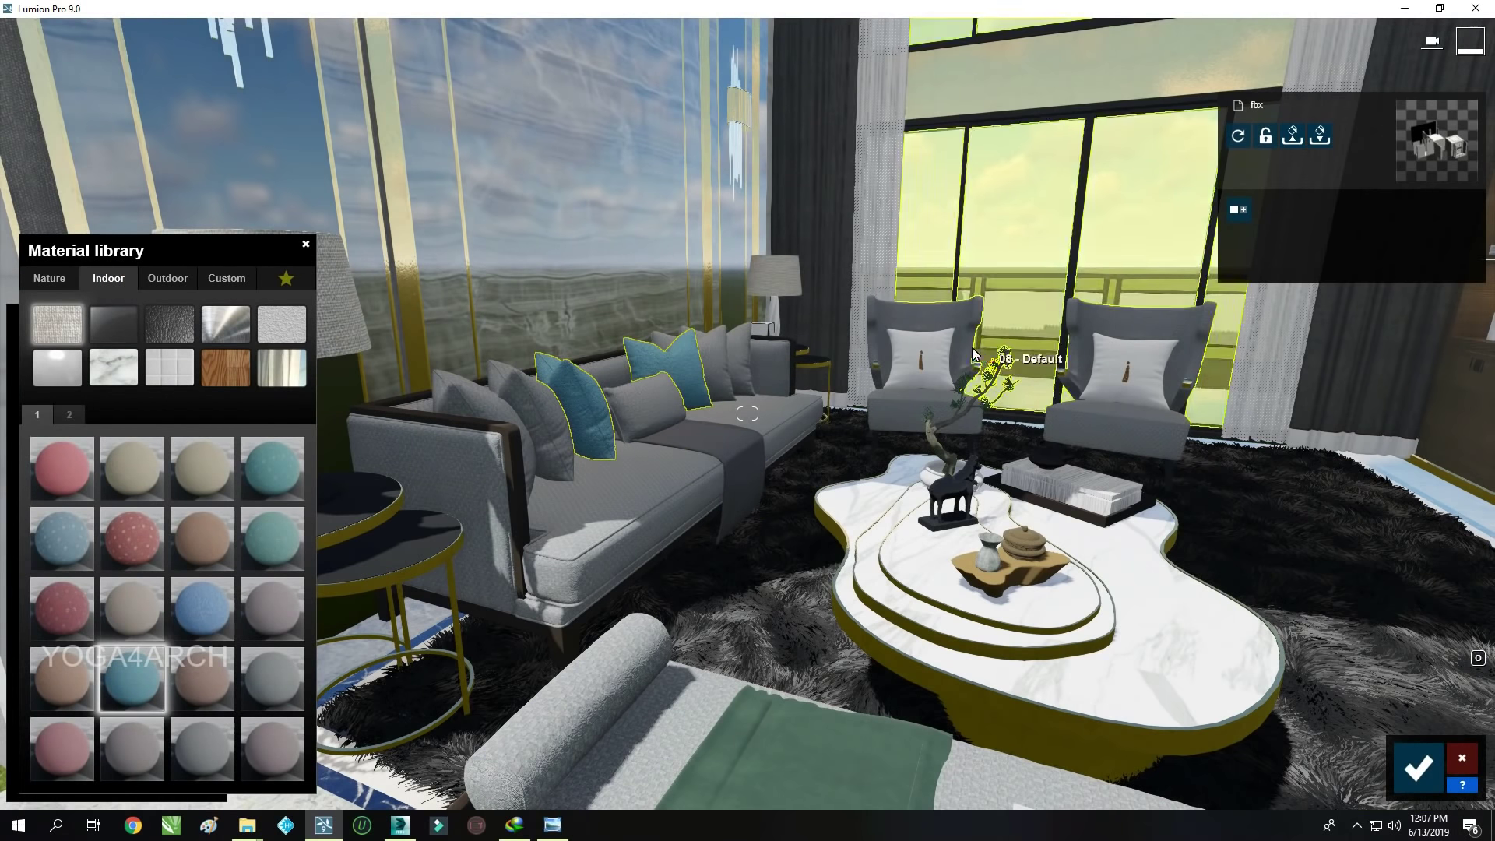
left_click(108, 279)
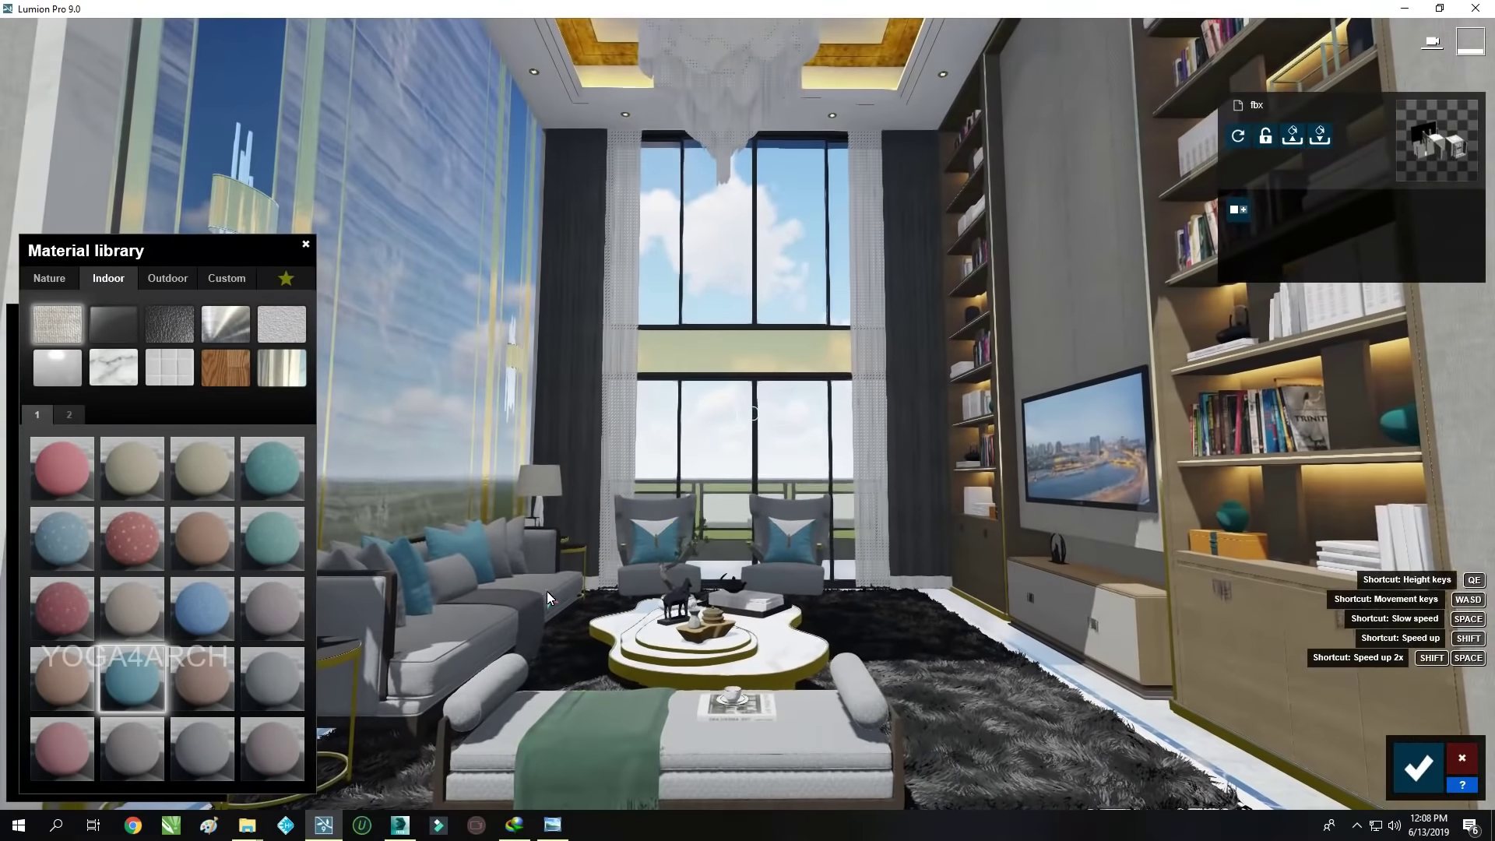
left_click(558, 827)
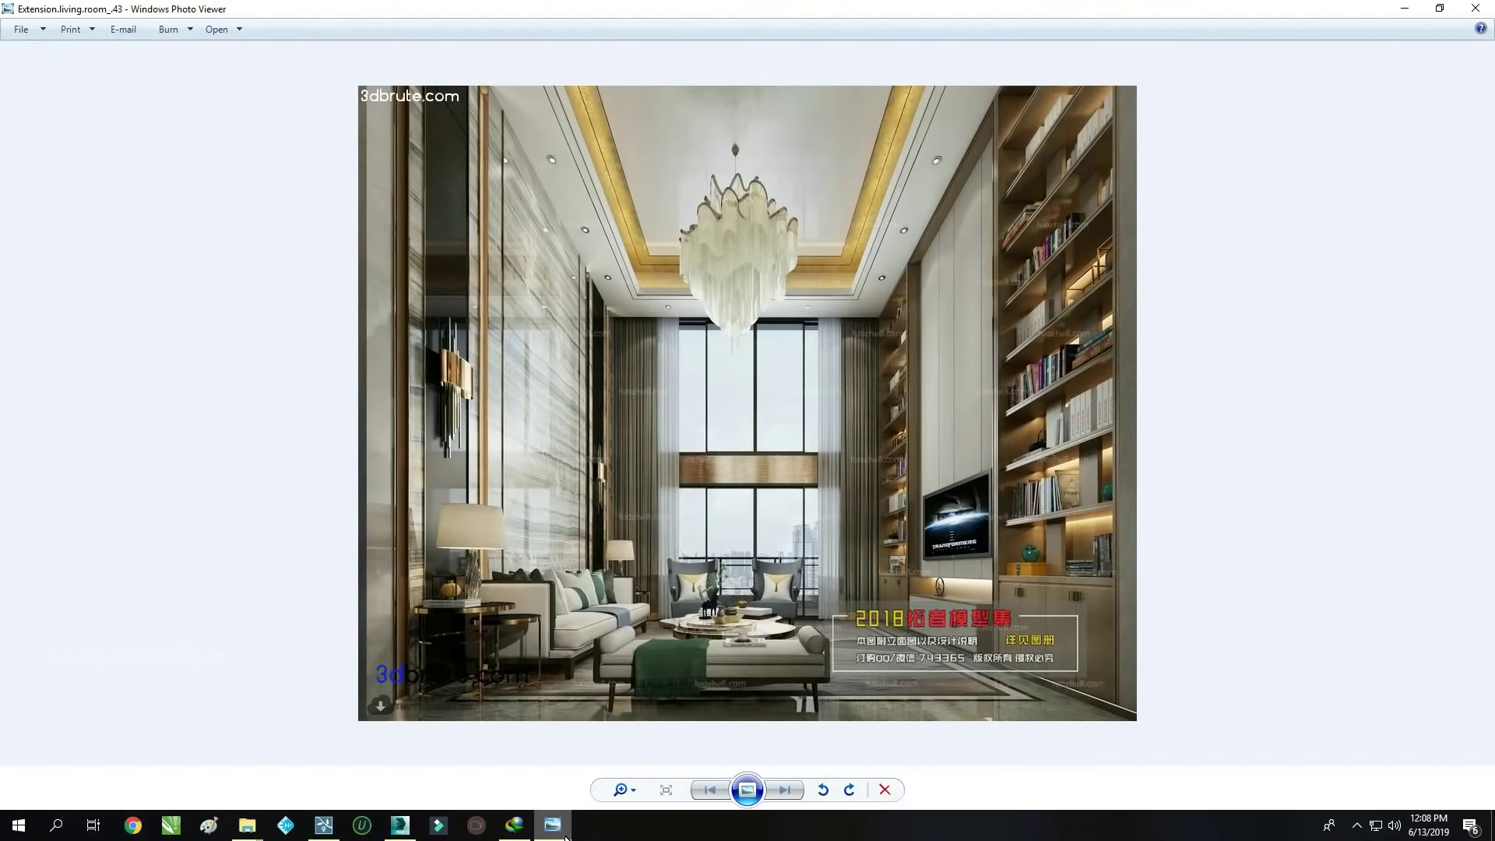
Place a Line Light on the cabinet beneath the TV
left_click(566, 834)
left_click(1432, 771)
scroll(1008, 619, "up", 5)
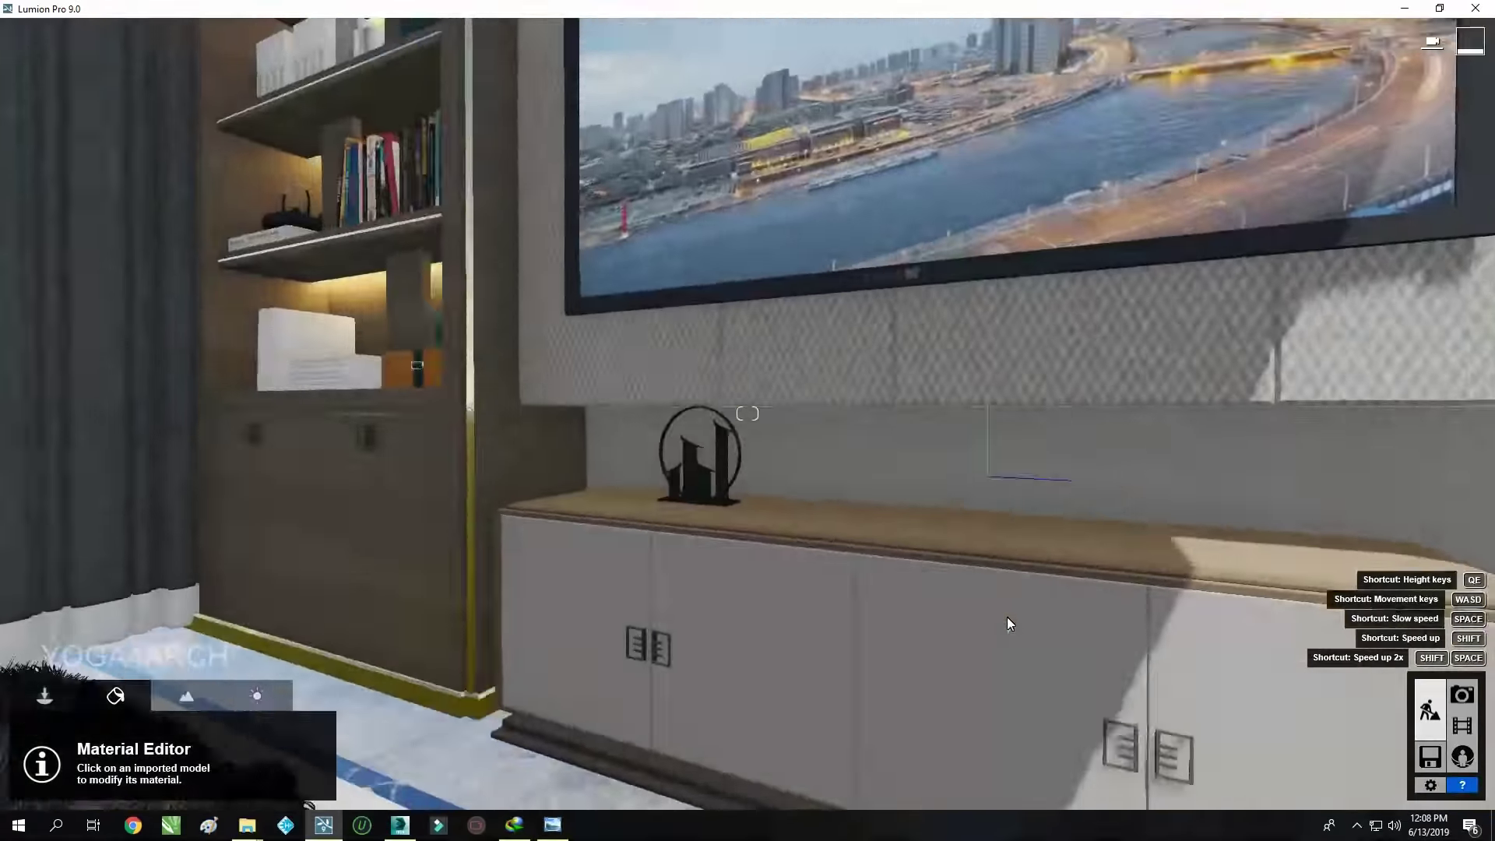
scroll(1007, 617, "up", 3)
left_click(45, 696)
left_click(127, 773)
left_click(659, 466)
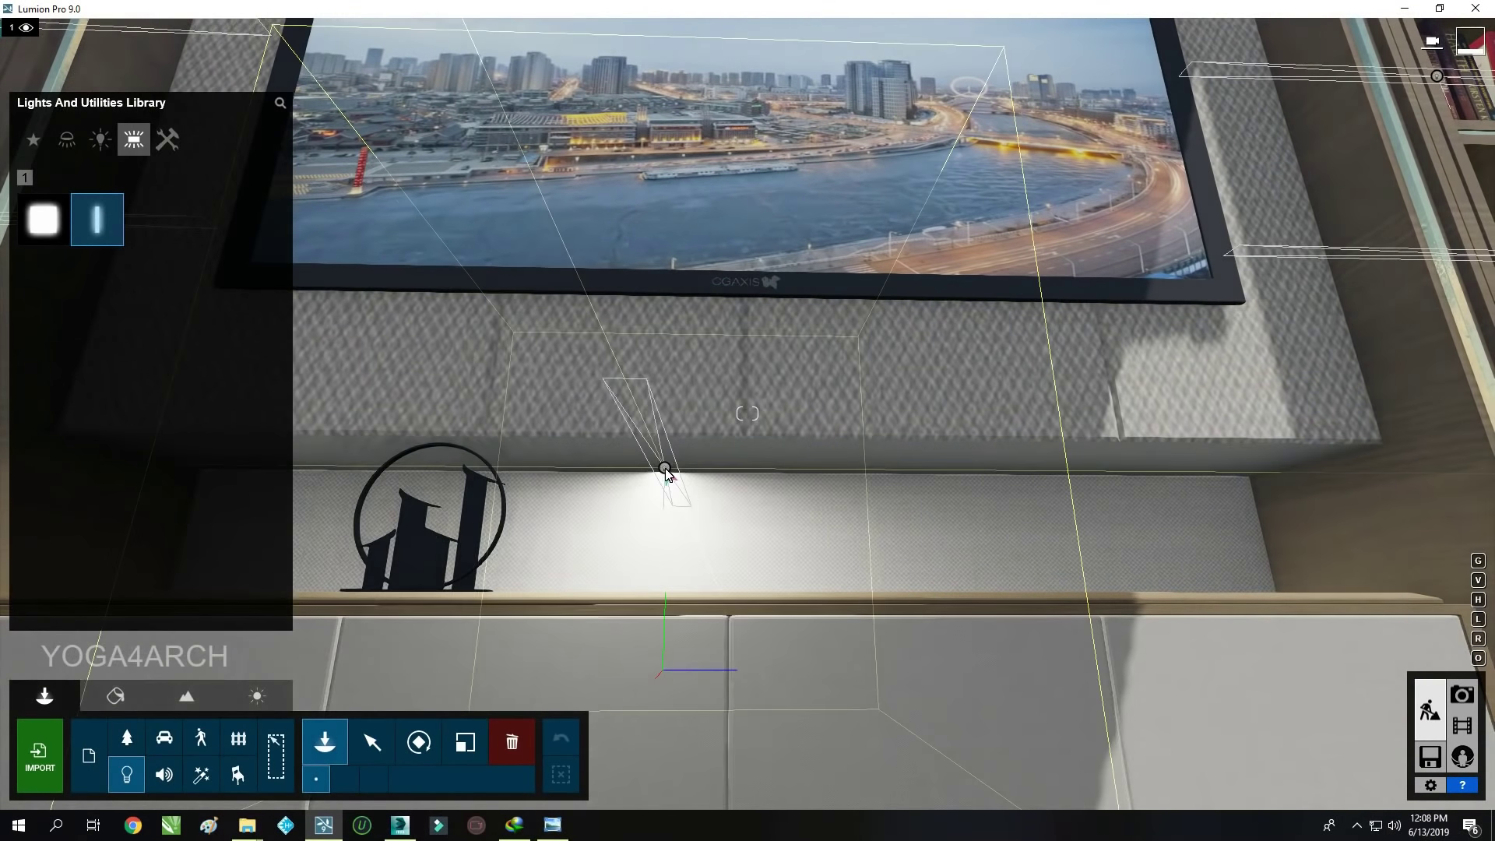
Stretch the TV line light along the cabinet, raise falloff to near full, lower brightness slightly
mouse_move(1335, 447)
left_mouse_down()
mouse_move(1075, 435)
mouse_move(747, 454)
left_mouse_up()
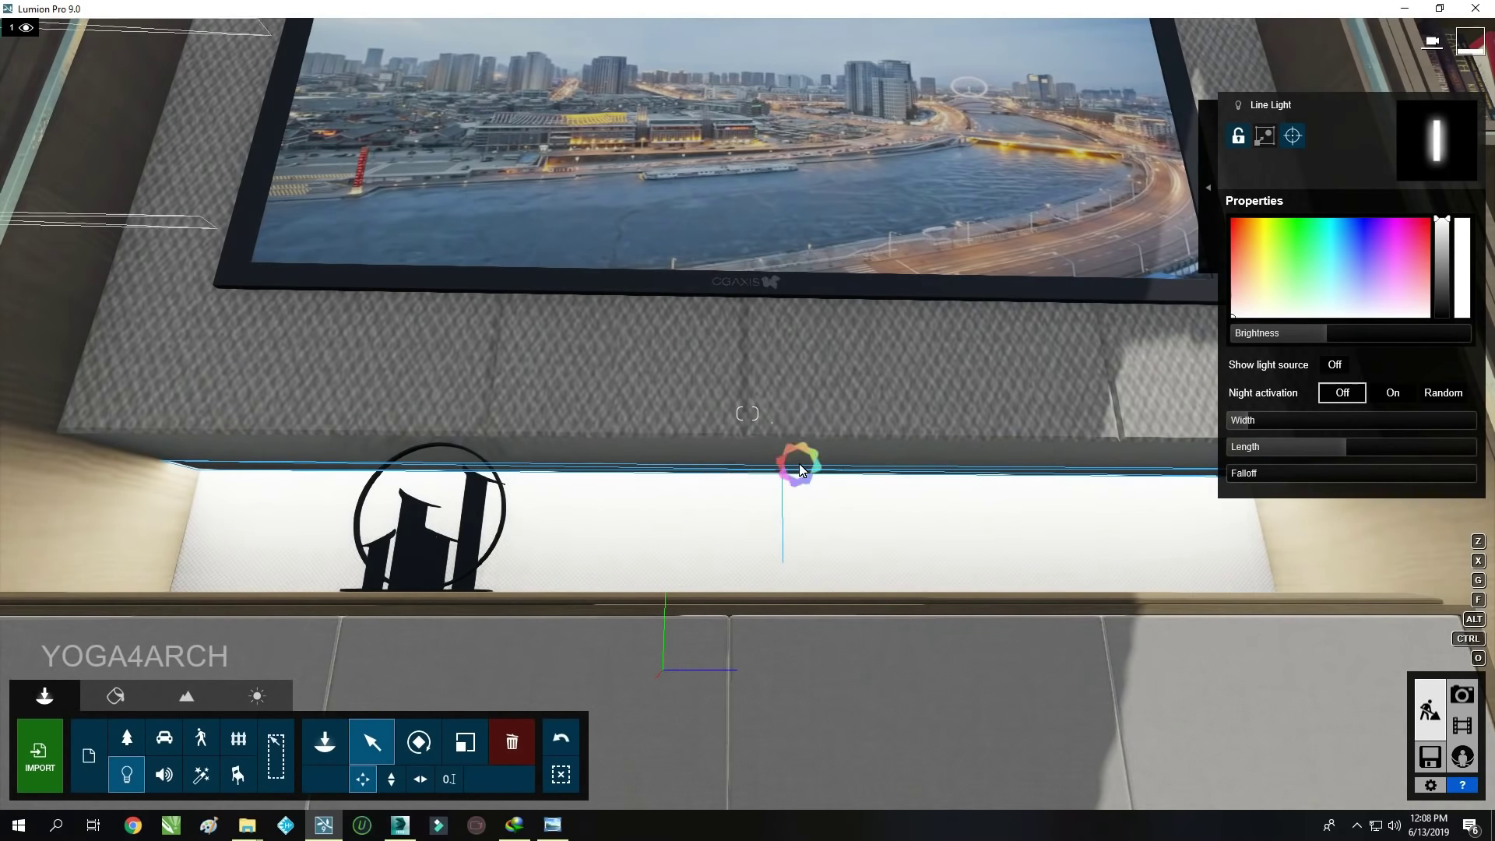
right_click_drag(797, 460, 890, 487)
left_click_drag(1307, 473, 1450, 473)
left_click_drag(1326, 334, 1309, 334)
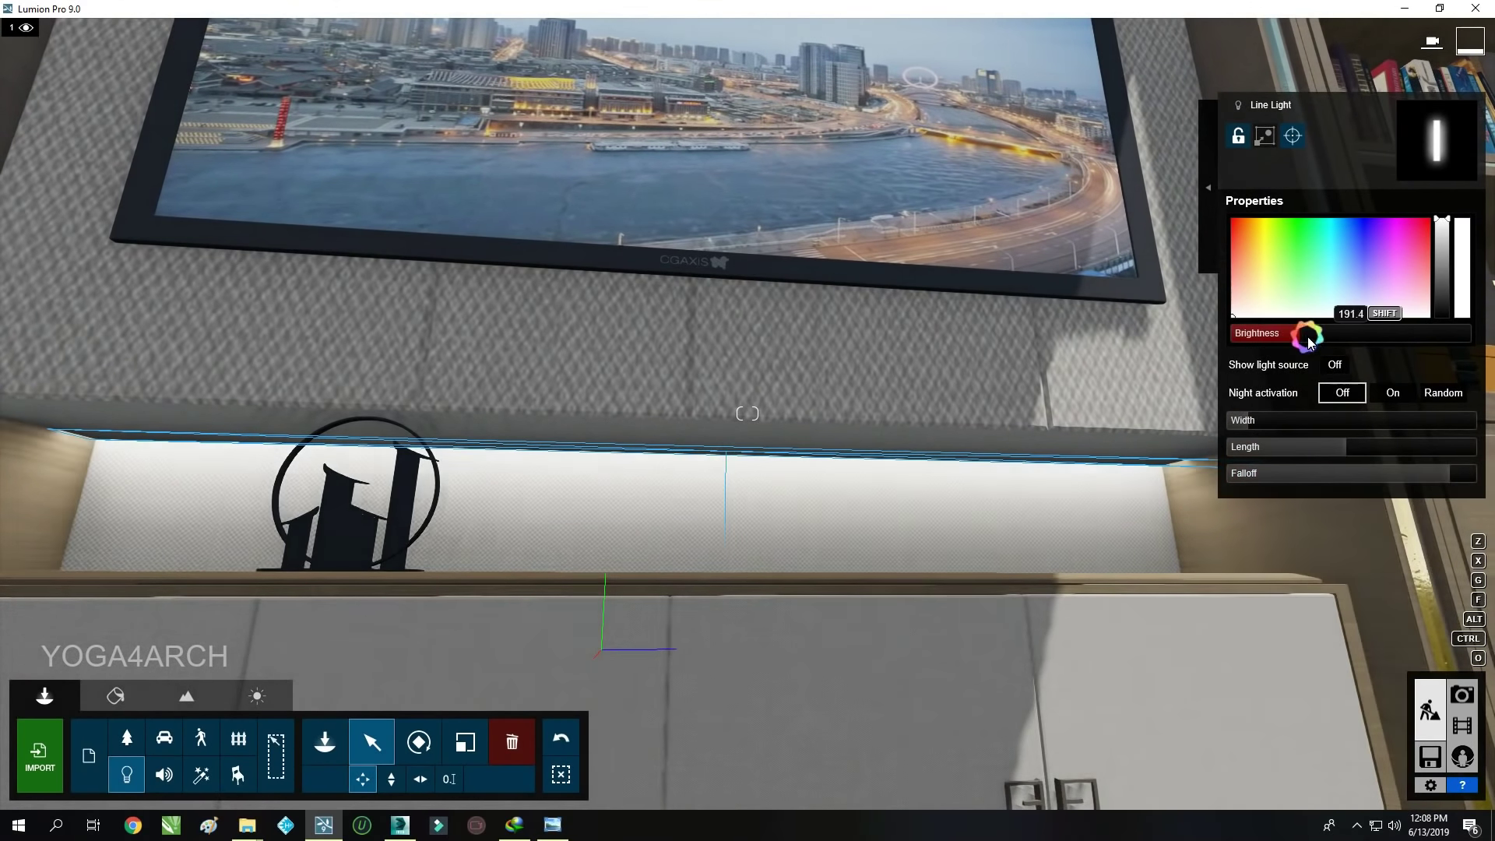
left_click(1463, 695)
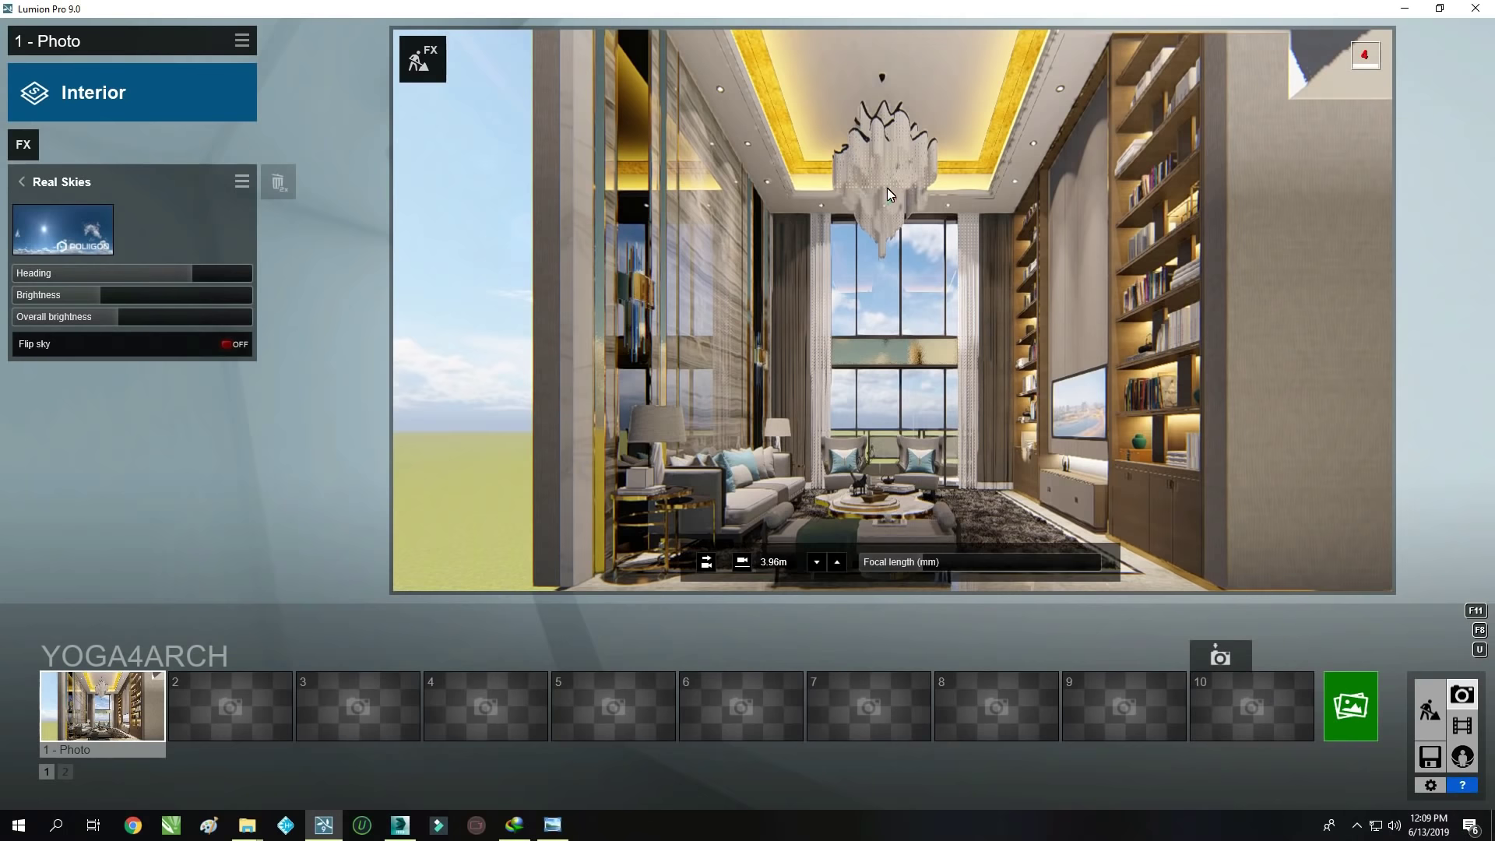
Back in the scene editor, select all the ceiling spotlights using a box plus Ctrl-clicks
left_click(1430, 711)
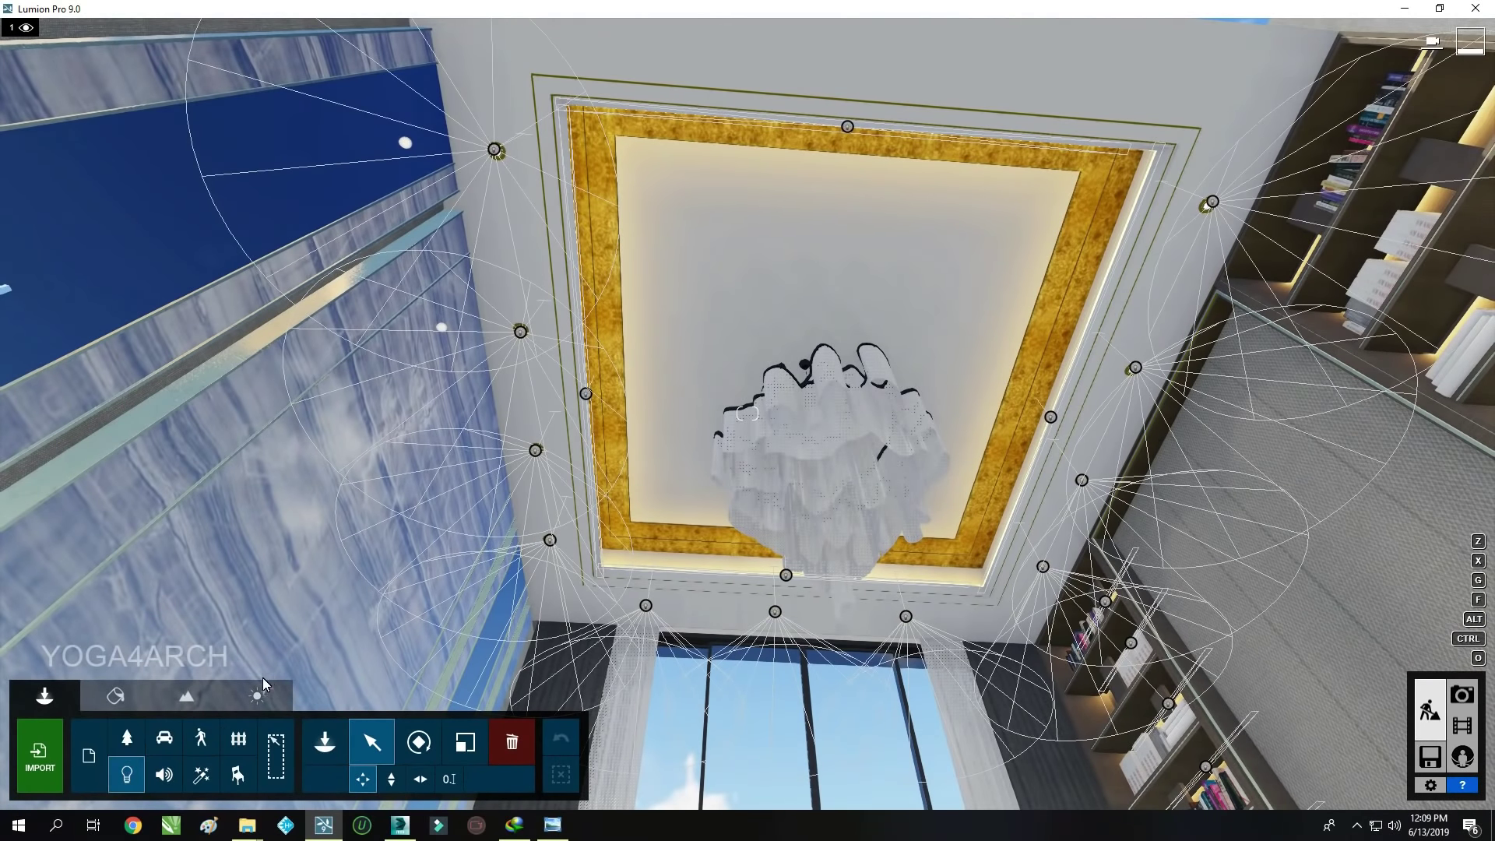
left_click(129, 774)
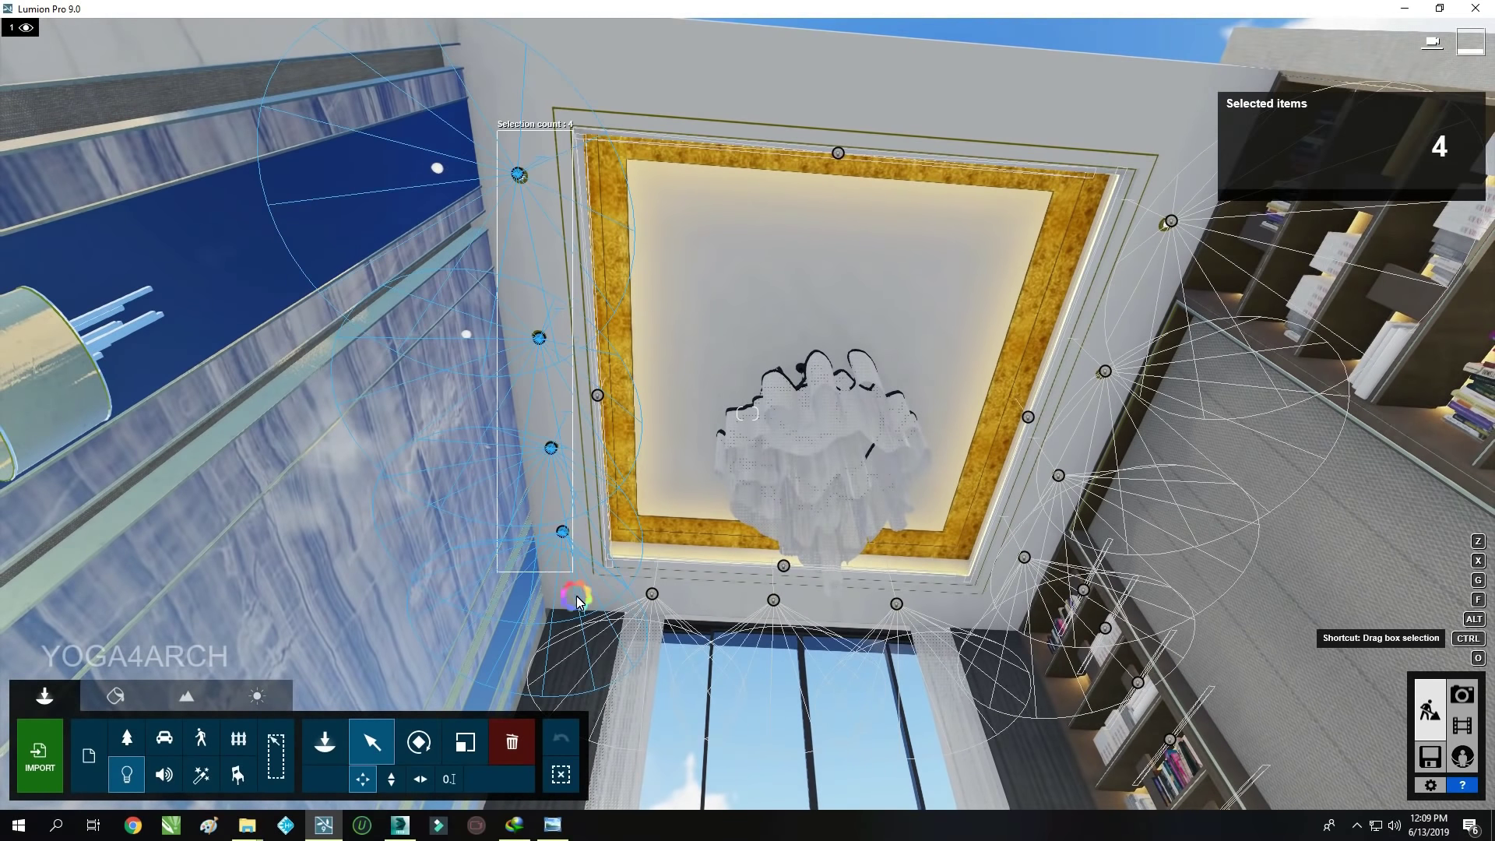
left_click_drag(644, 584, 974, 692, "ctrl")
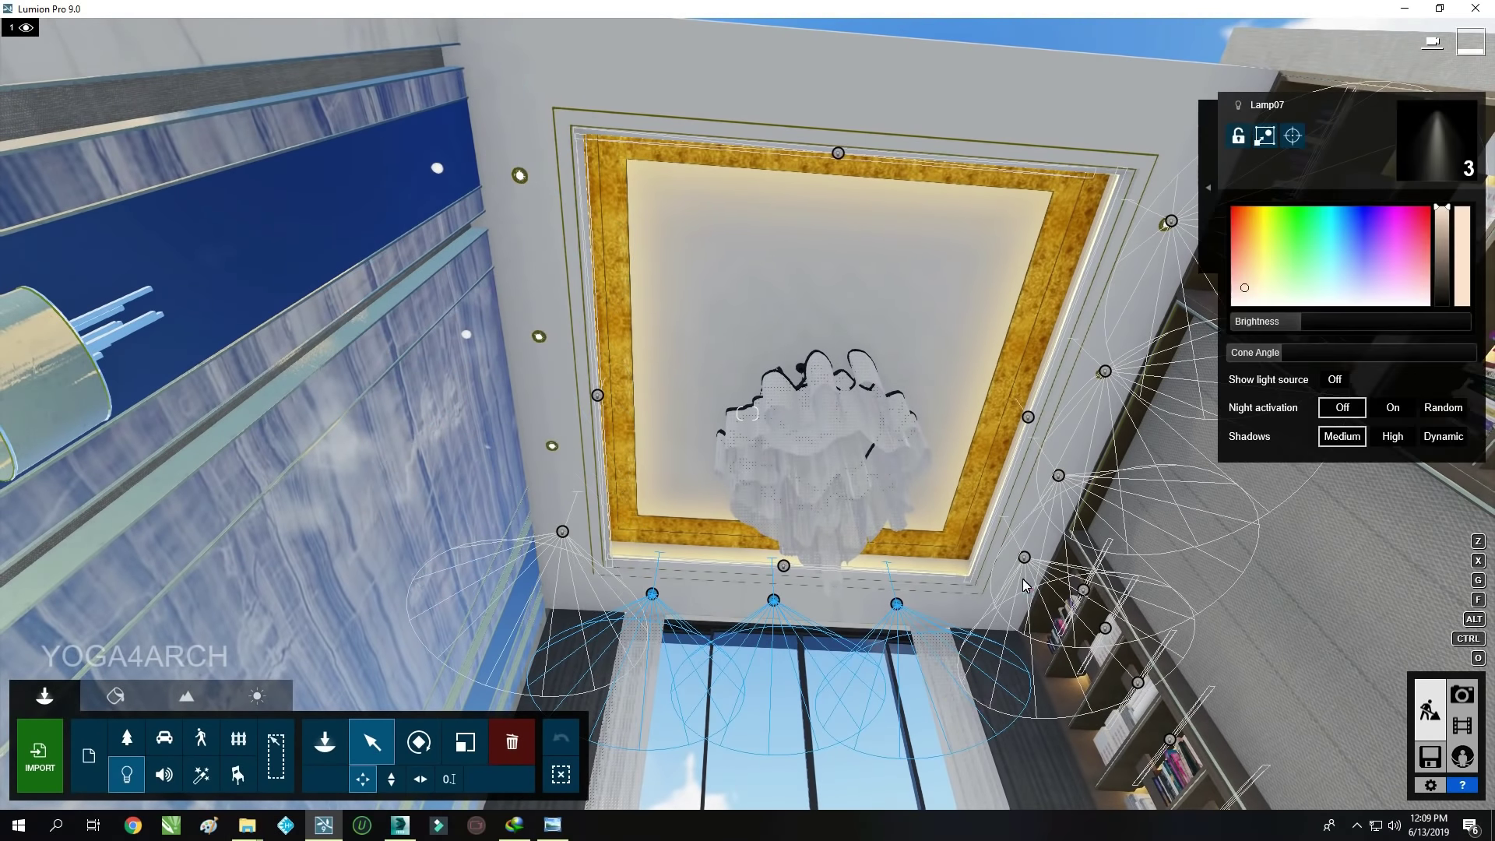
left_click(1060, 475)
left_click(1106, 372, "ctrl")
left_click(1171, 221, "ctrl")
left_click(1025, 557, "ctrl")
left_click(774, 599, "ctrl")
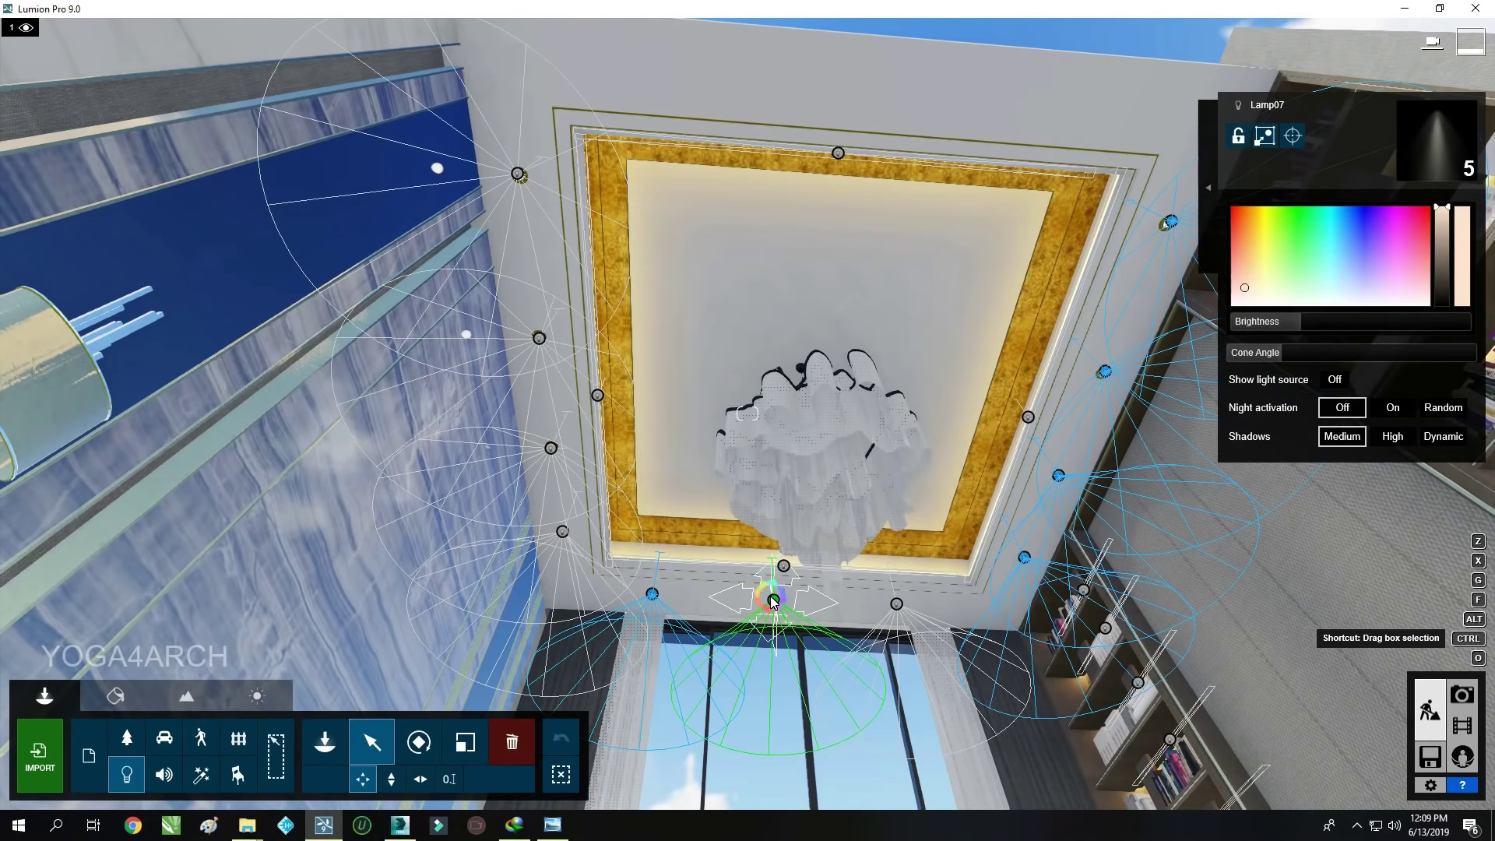
left_click(896, 604, "ctrl")
left_click(652, 594, "ctrl")
left_click(563, 531, "ctrl")
left_click(539, 338, "ctrl")
left_click(518, 173, "ctrl")
left_click(838, 153, "ctrl")
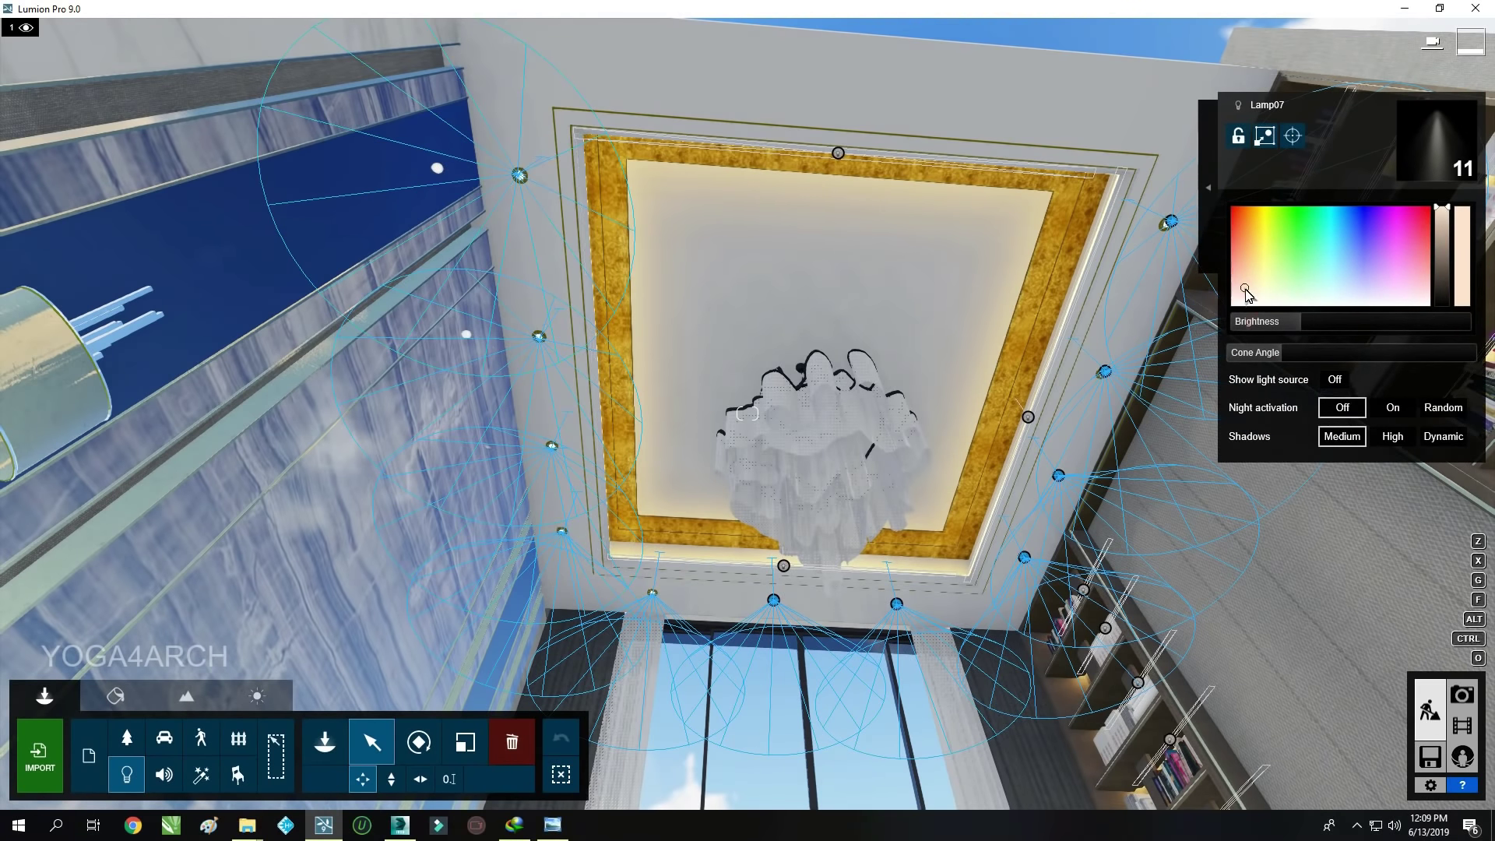
Render the Photo 1 camera view as a 1920x1080 JPG
left_click(1463, 694)
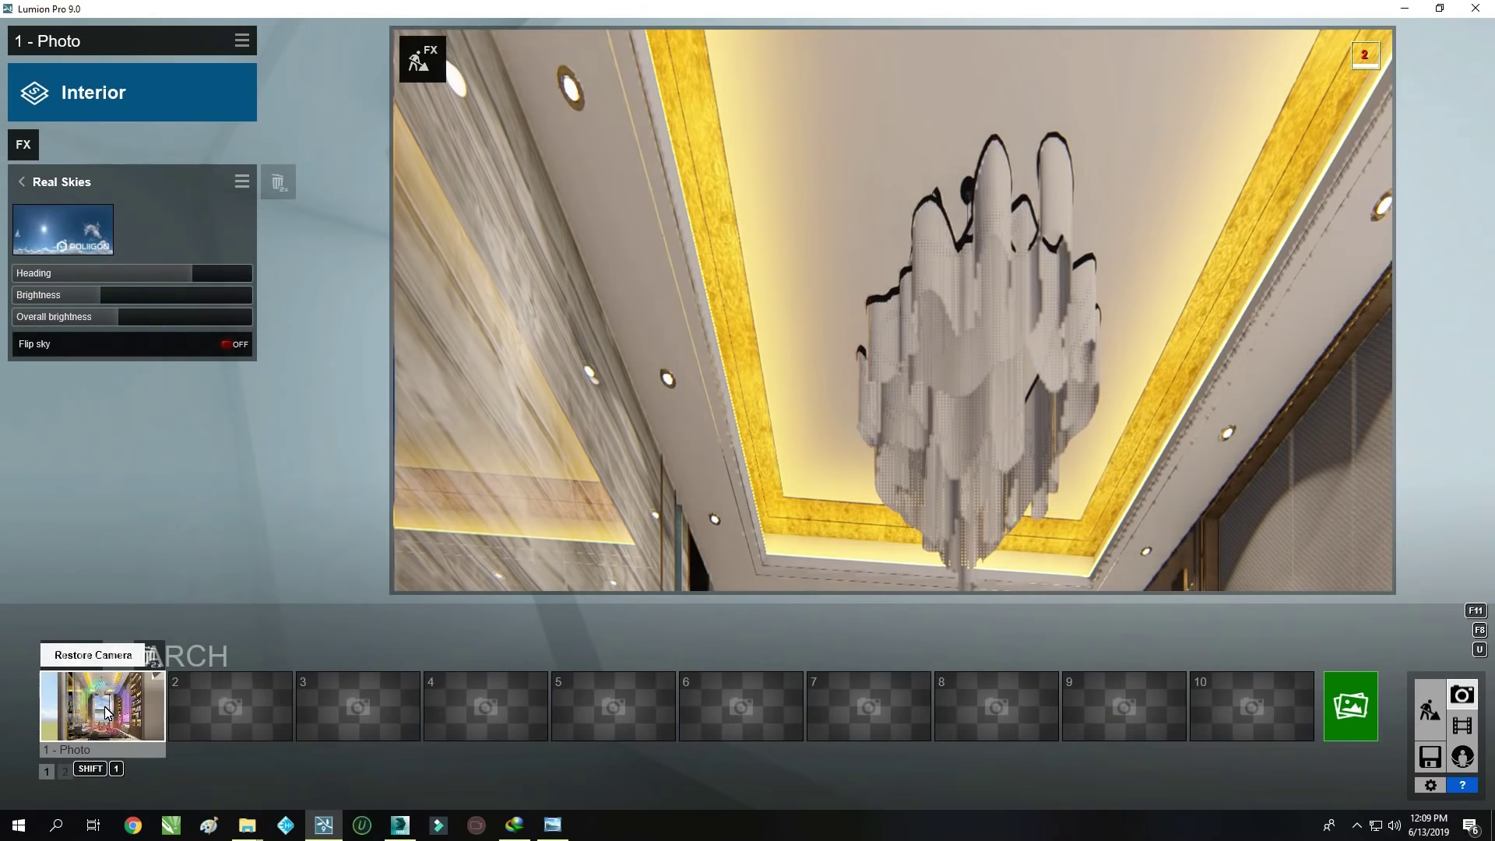
left_click(101, 705)
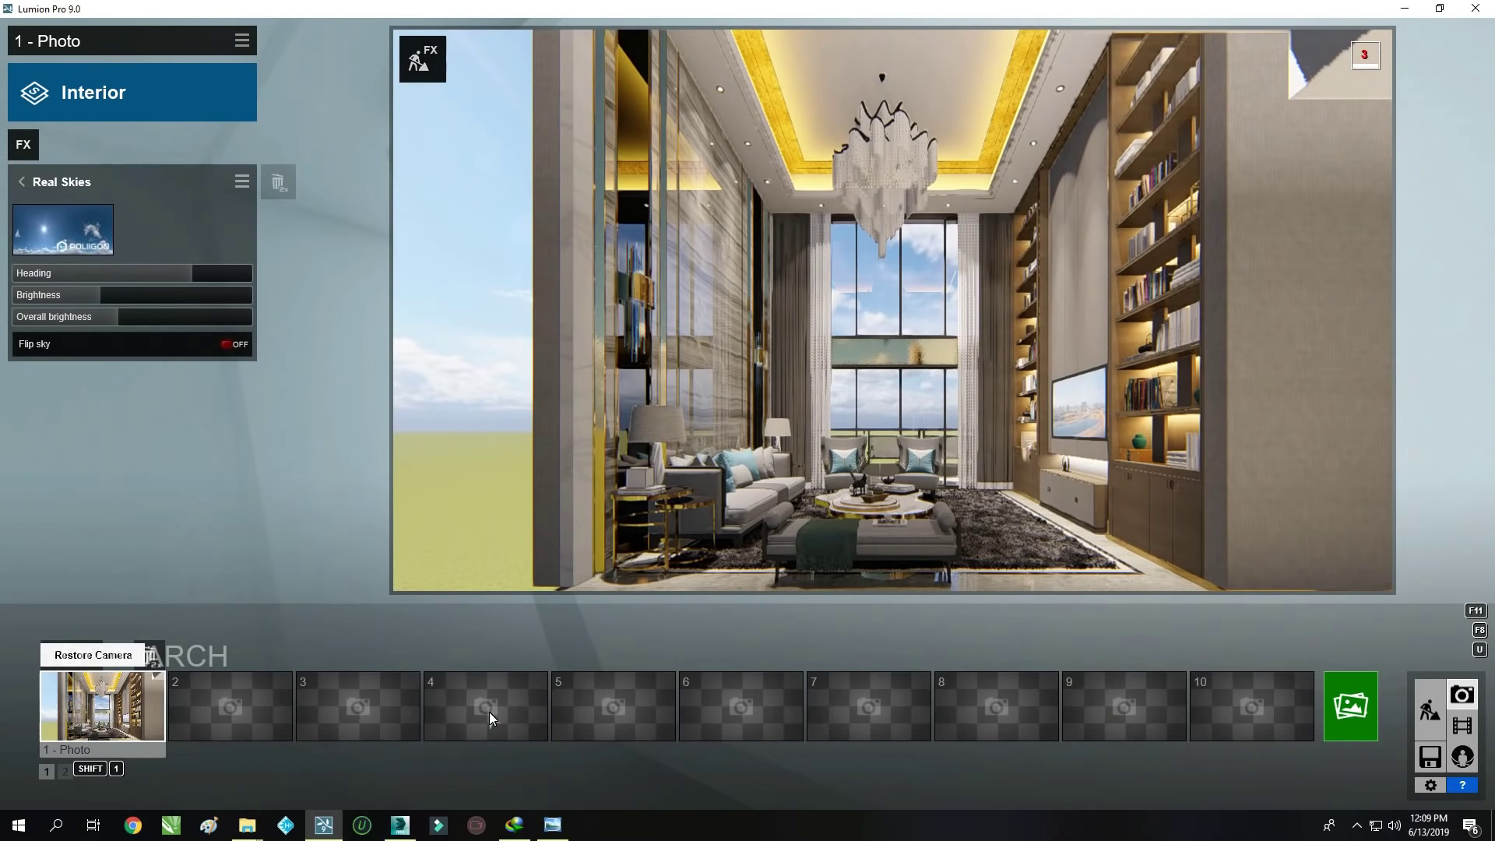
left_click(1352, 707)
left_click(616, 617)
key("Return")
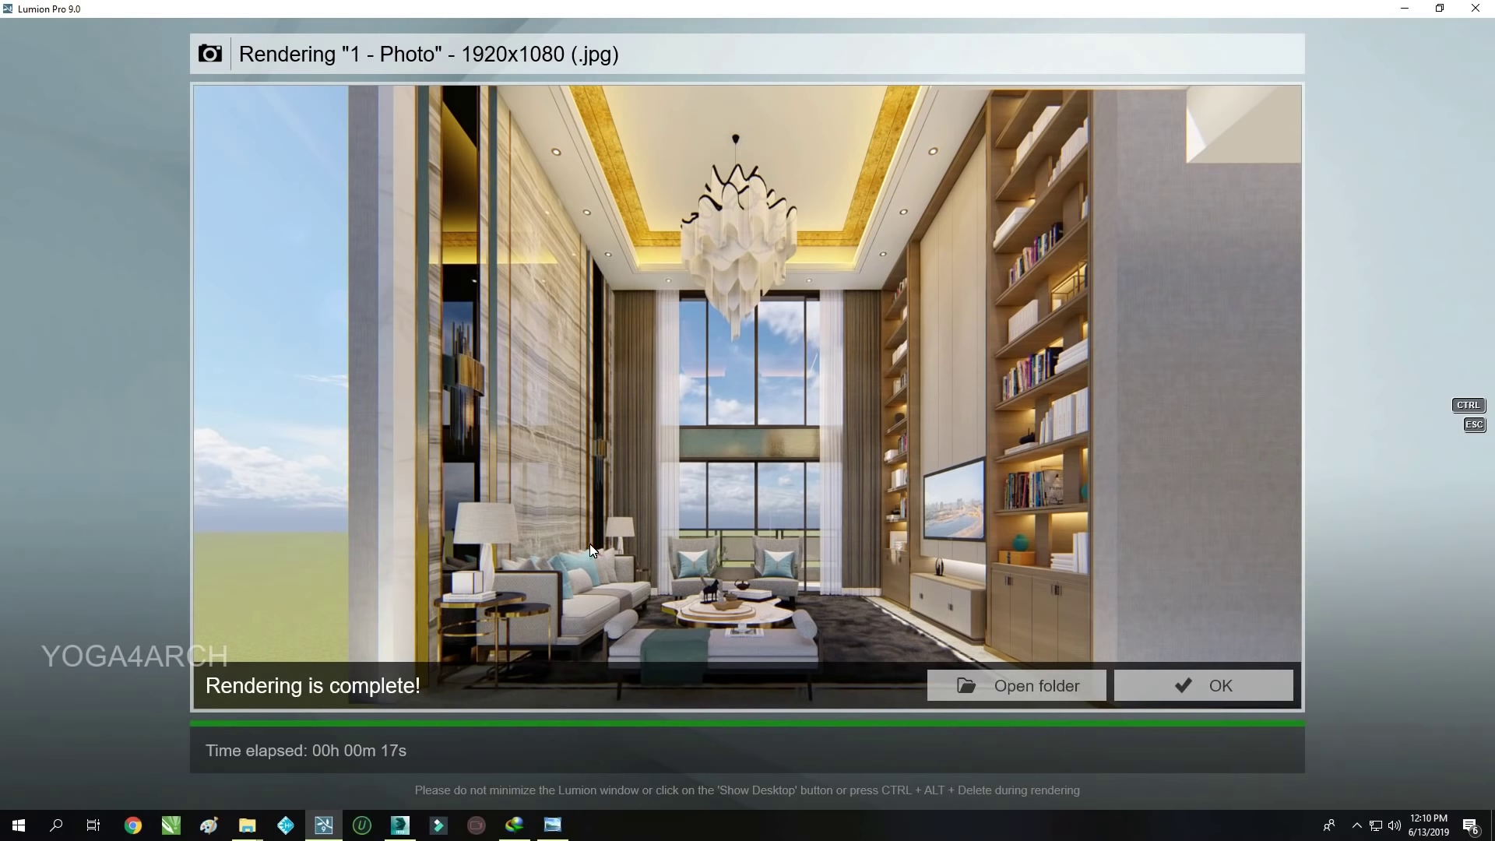
Dismiss the completed render and add a Hyperlight effect to Photo 1
left_click(1210, 679)
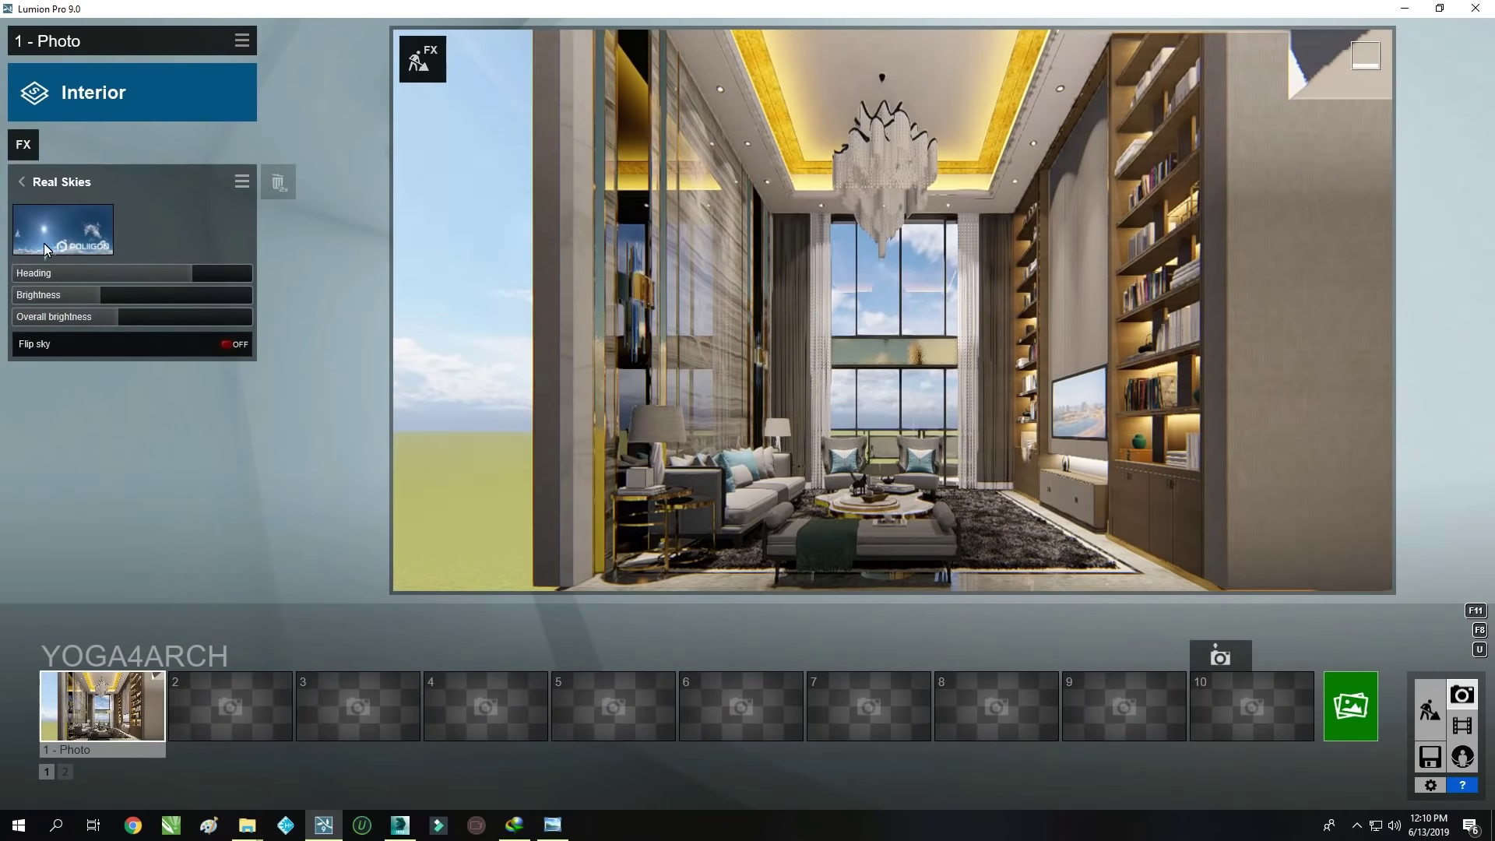
left_click(22, 144)
left_click(748, 390)
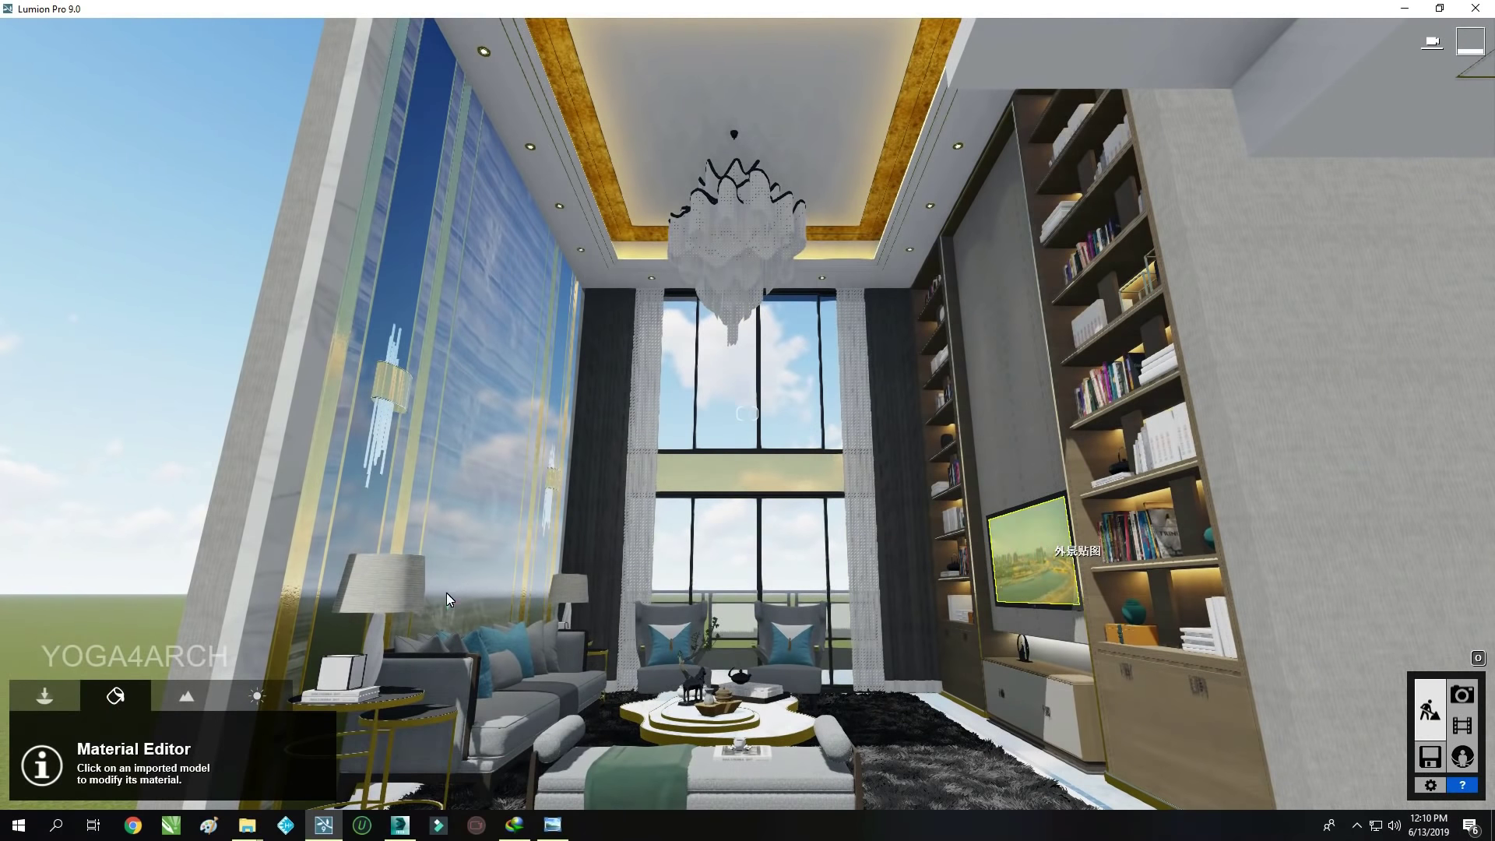
left_click(481, 586)
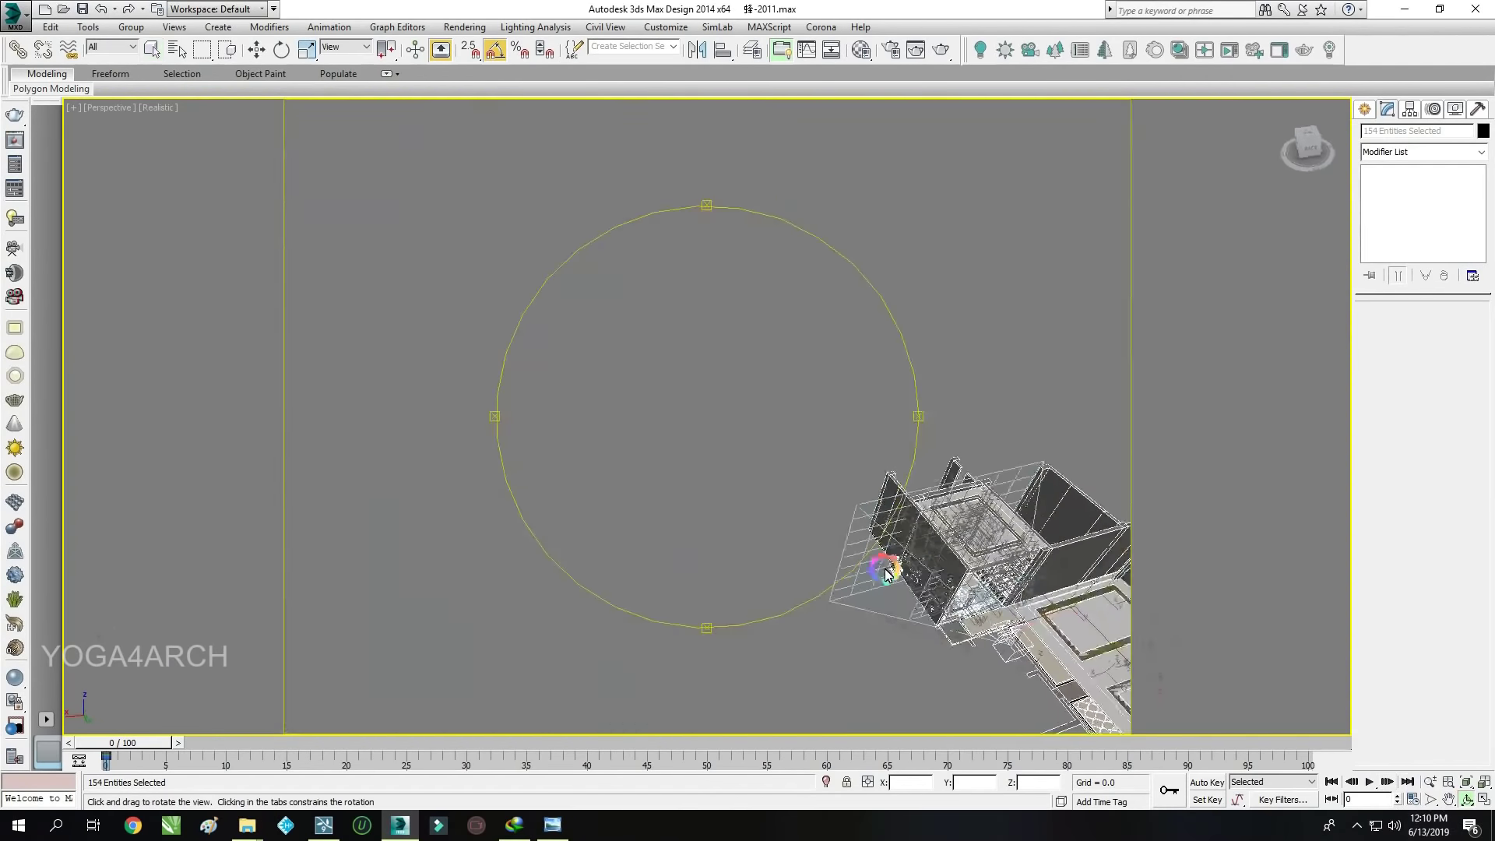
Select and isolate the Rectangle871 city backdrop panel, checking it in Top, Left and Front views
left_click(256, 49)
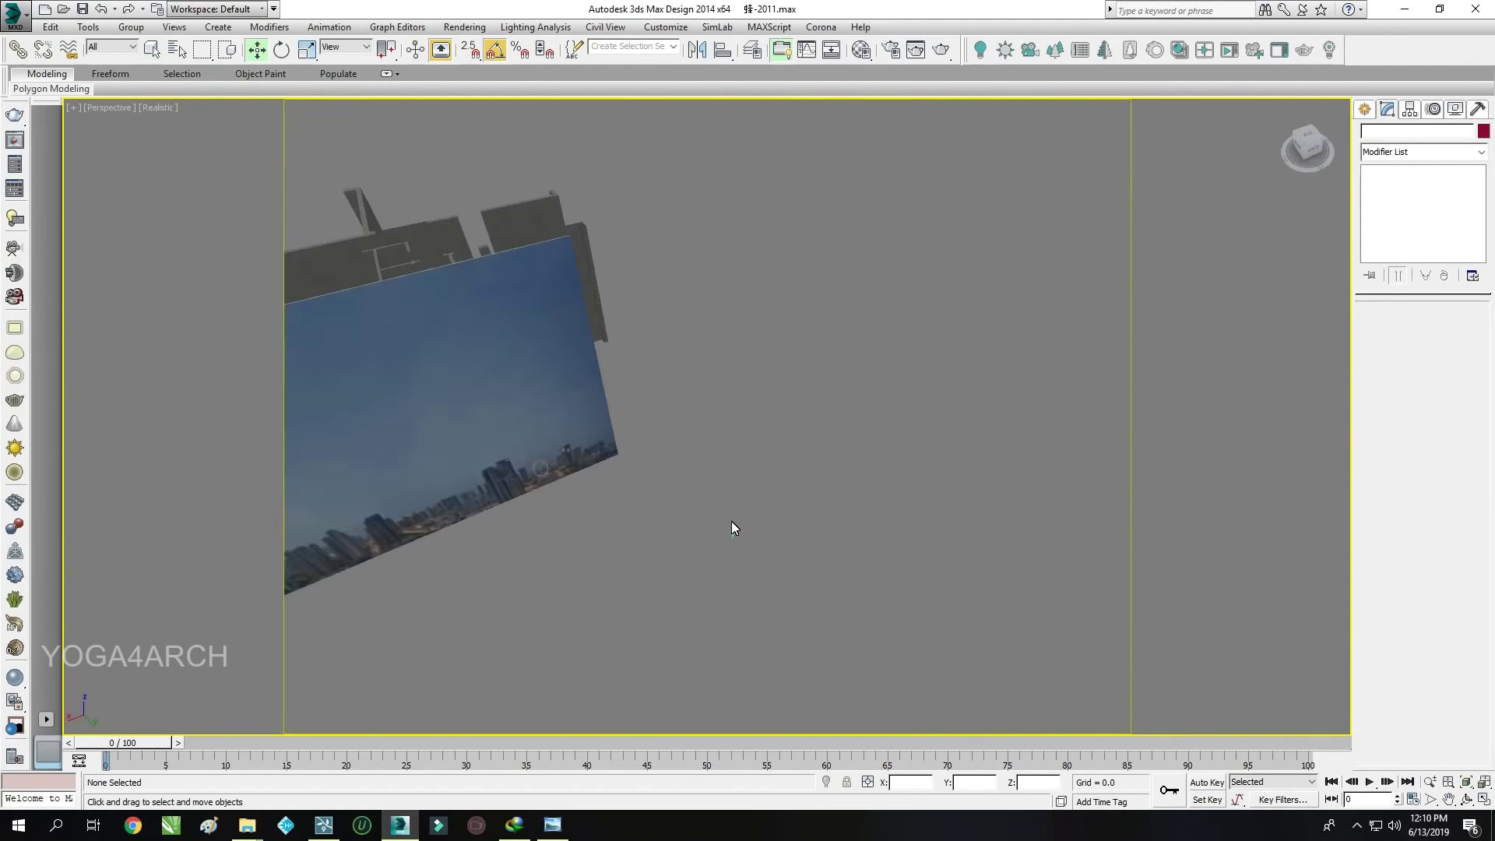
left_click(741, 499)
key("alt+q")
left_click(846, 483)
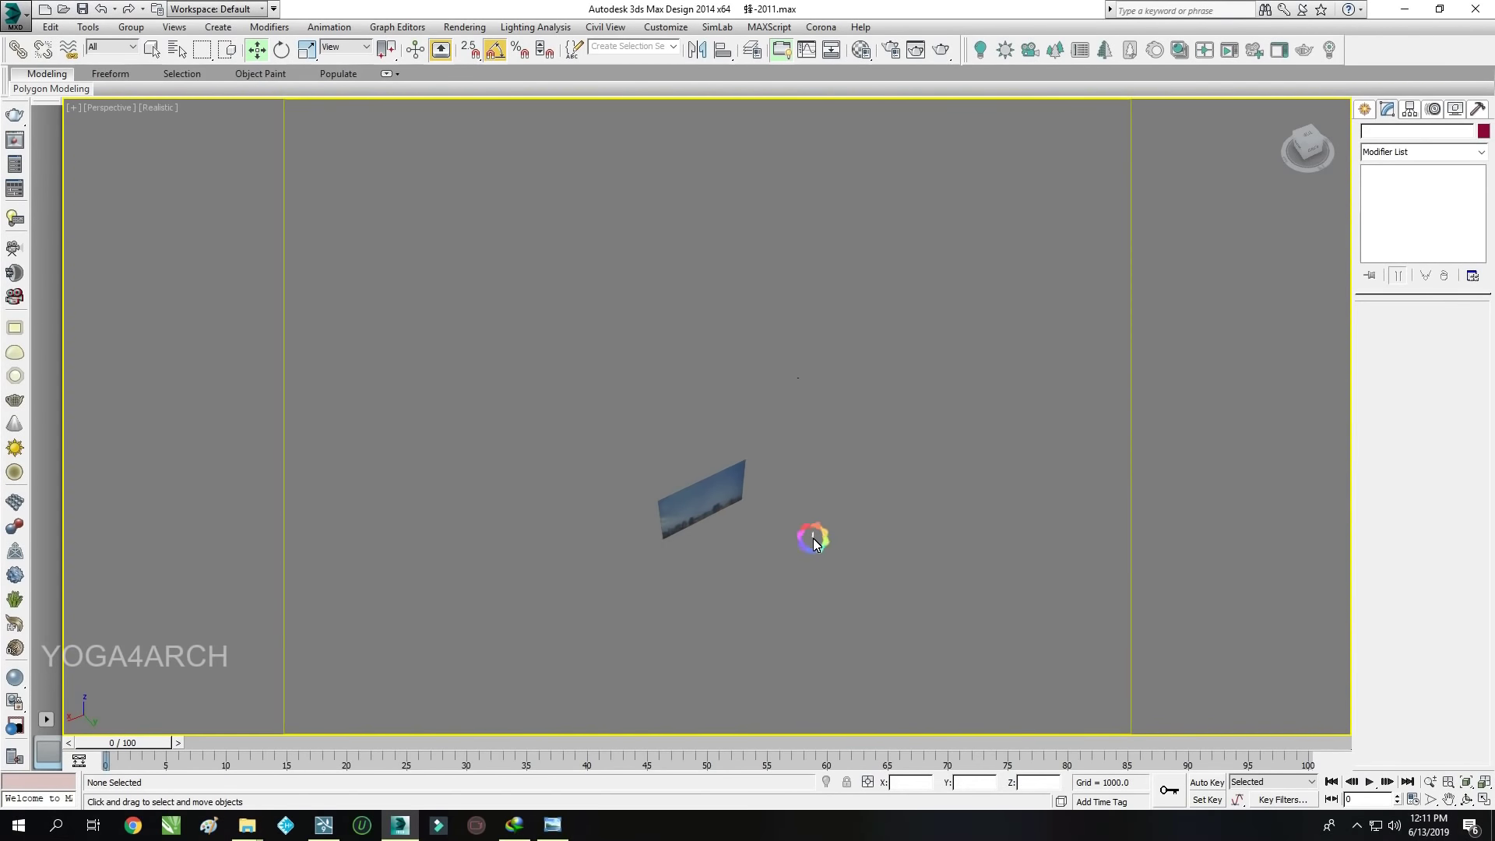
left_click(659, 544)
key("t")
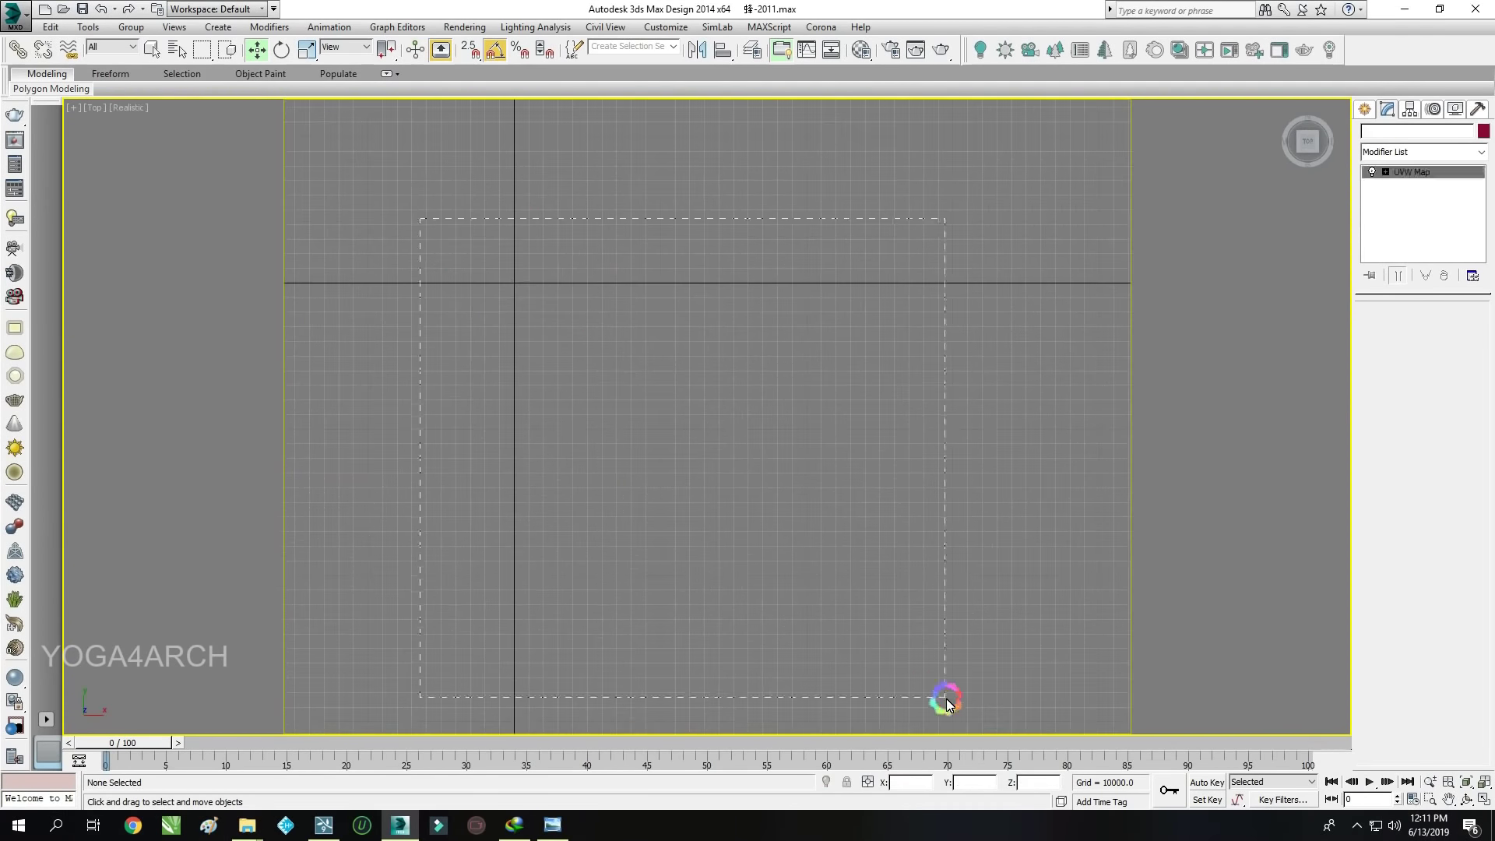
scroll(499, 467, "up", 5)
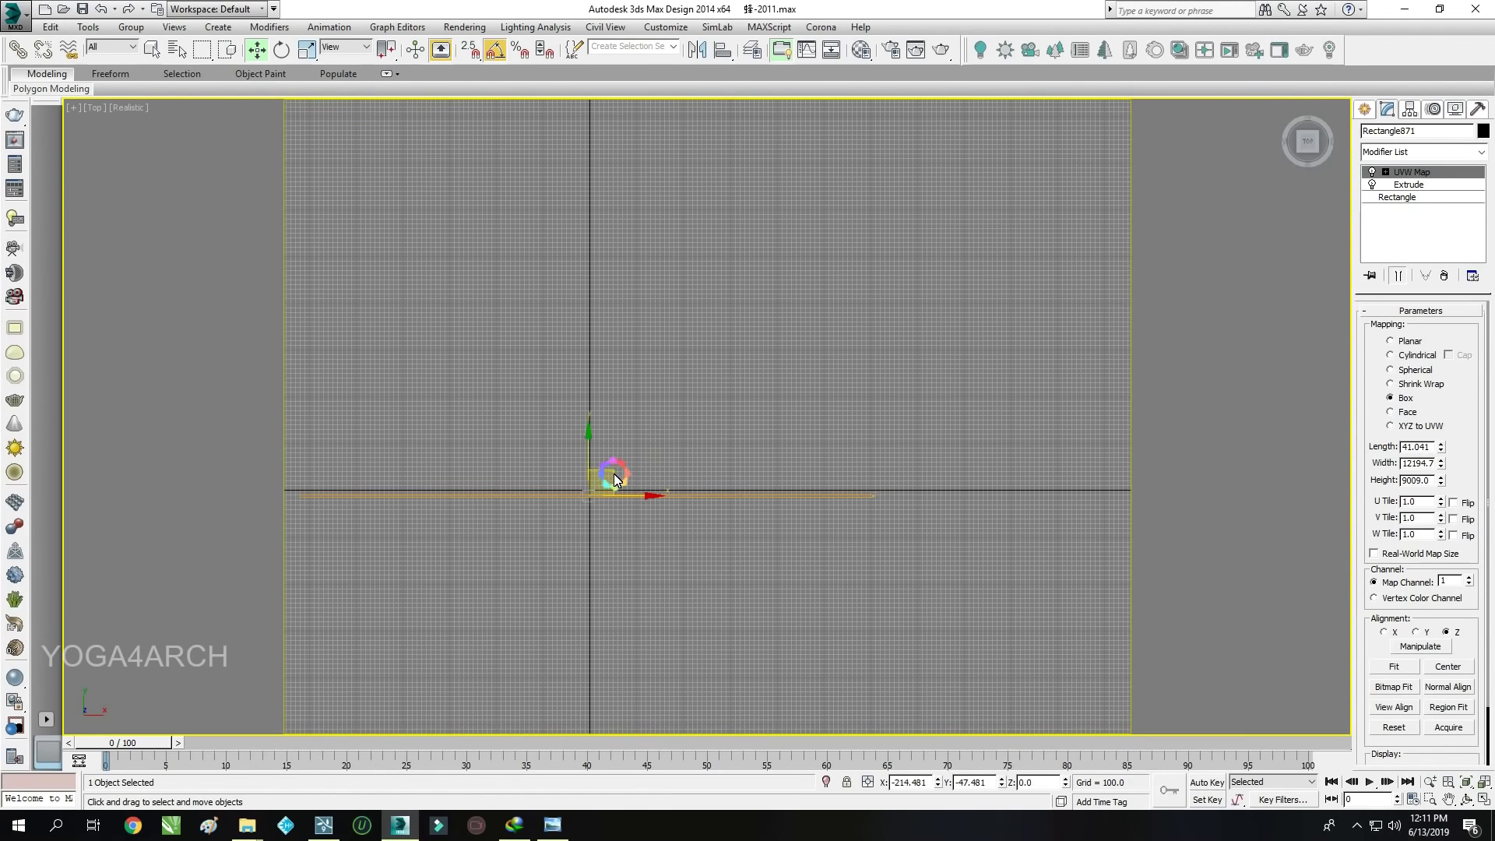
key("l")
scroll(627, 374, "up", 3)
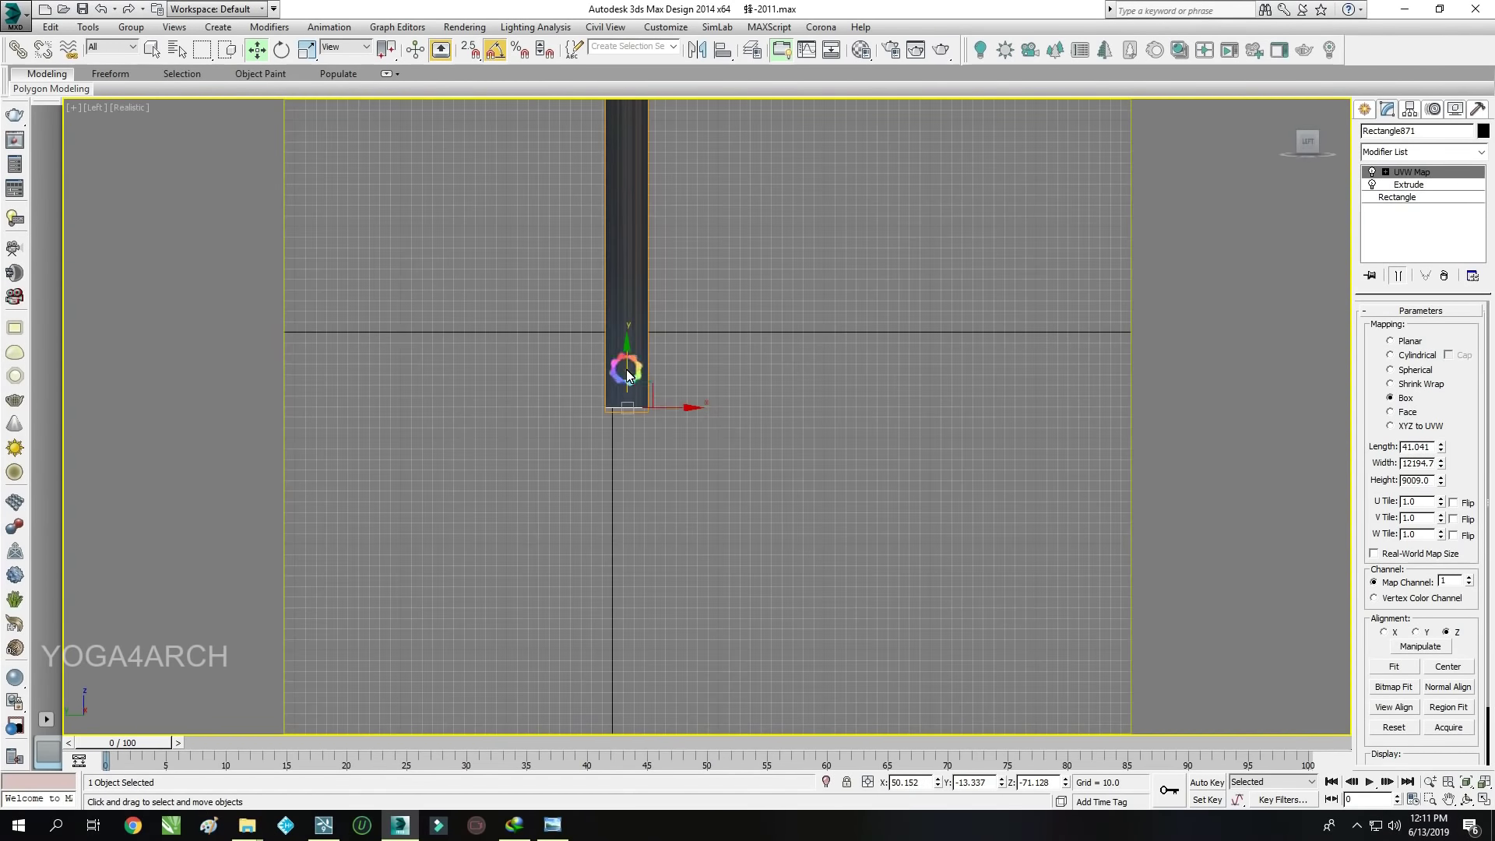
key("f")
scroll(701, 405, "down", 3)
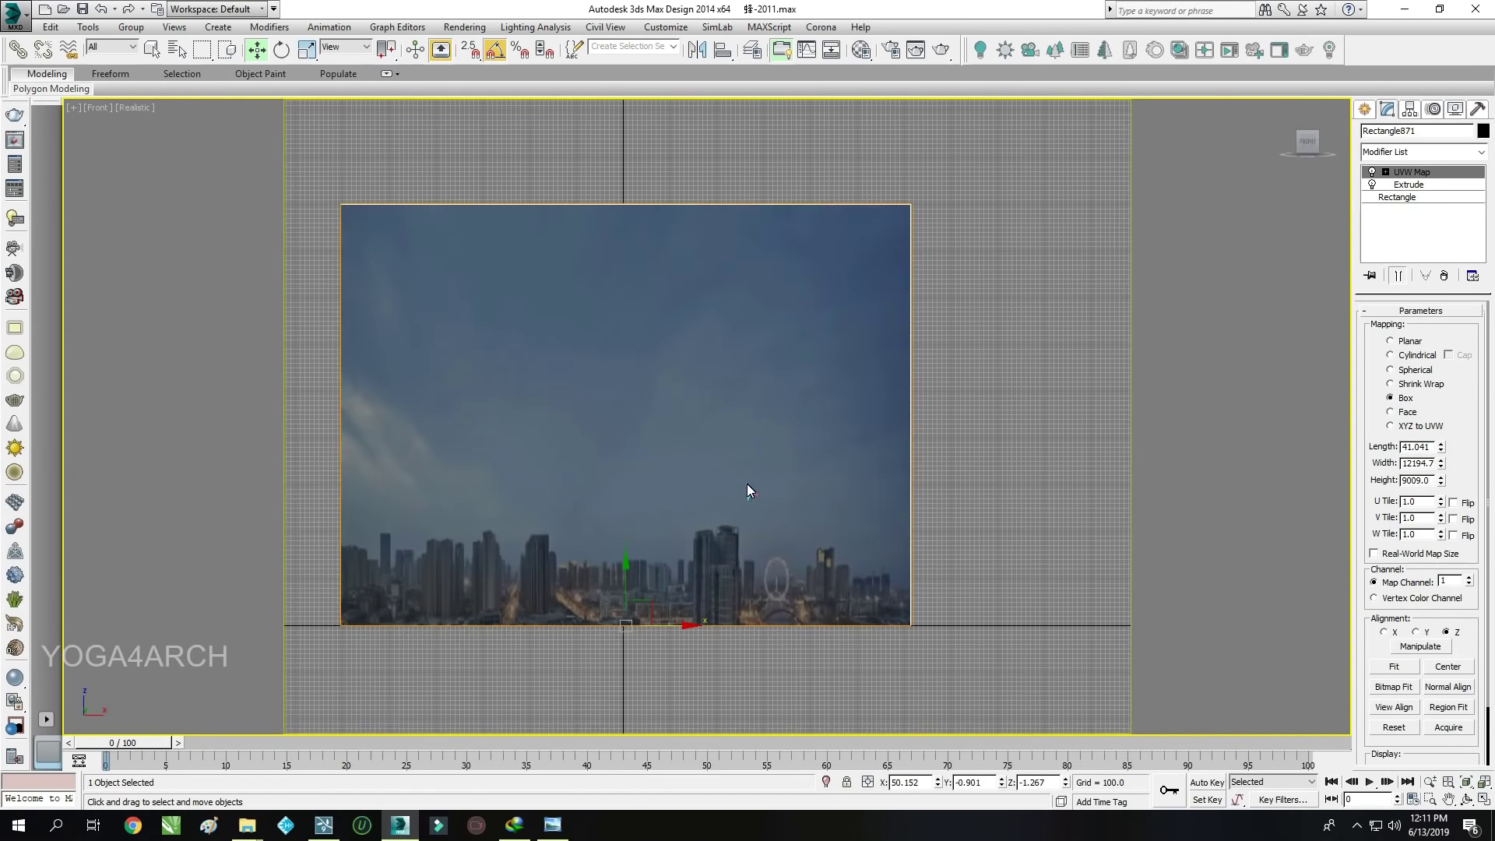
Export only the selected backdrop panel as bg.FBX
left_click(14, 12)
left_click(231, 145)
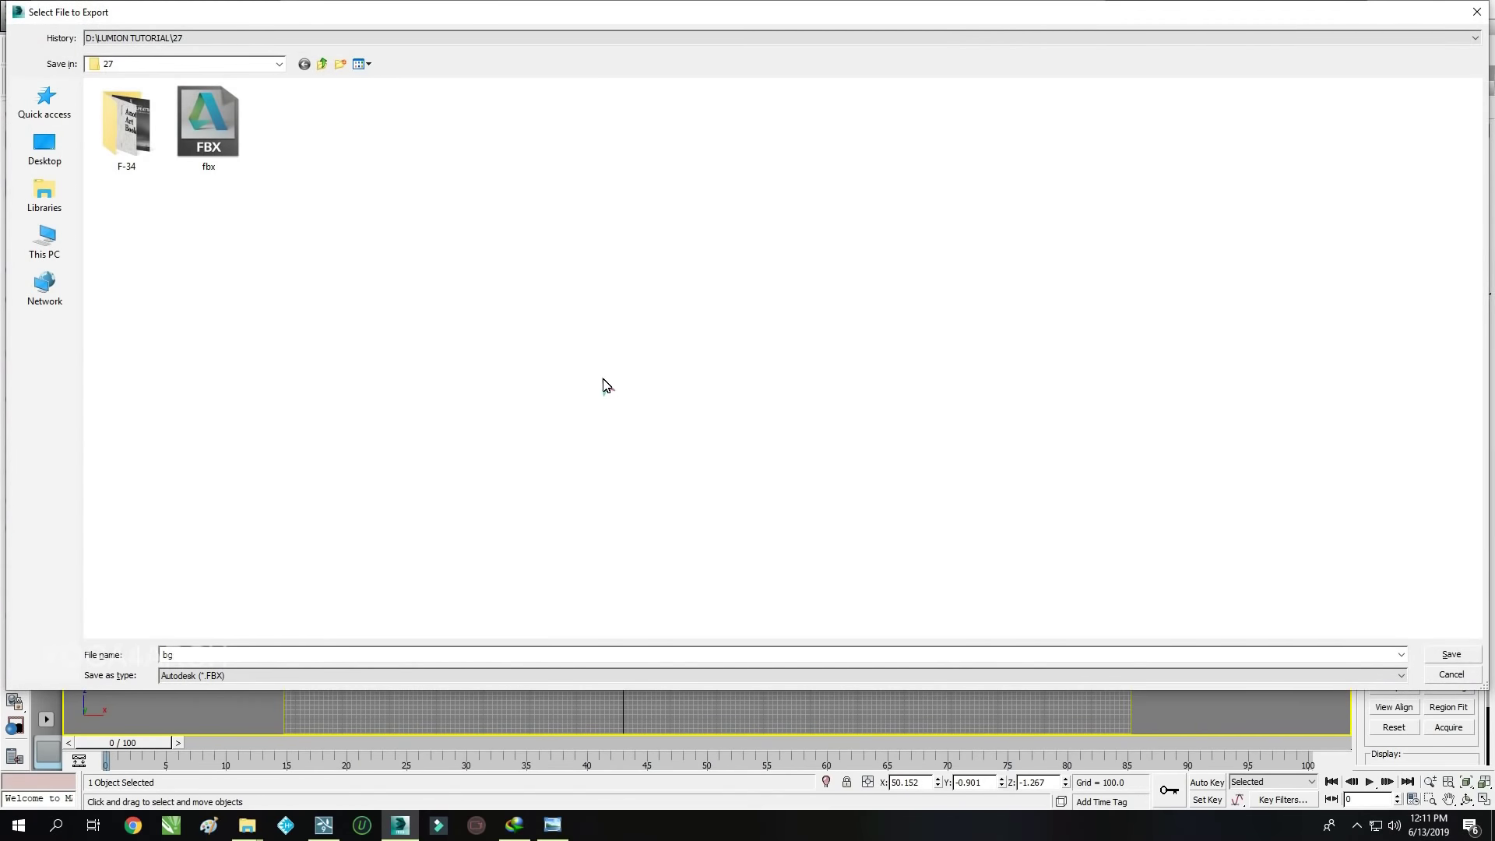
left_click(1444, 657)
left_click(1112, 614)
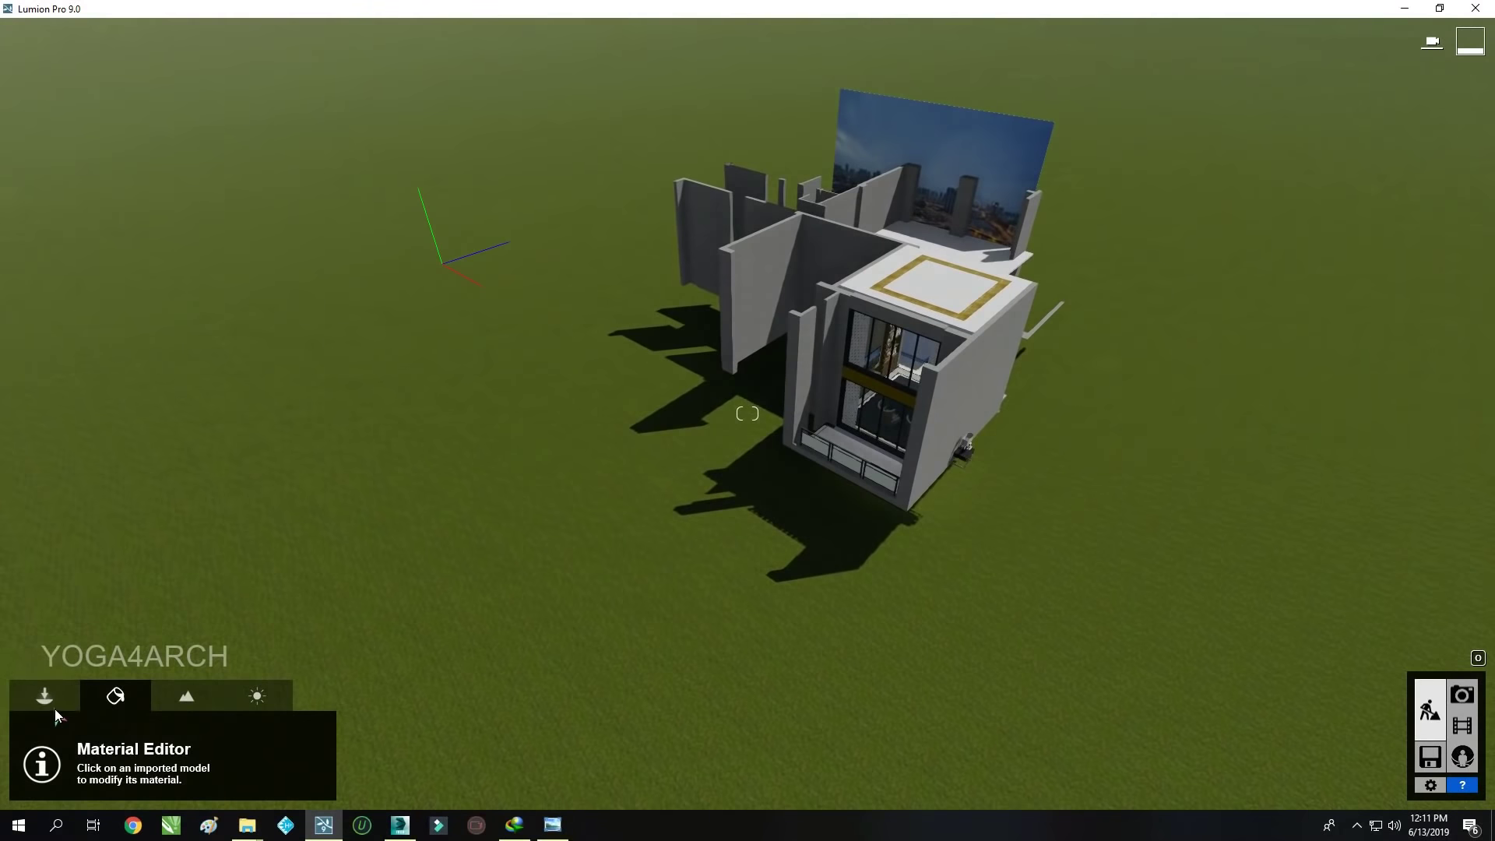
Import the bg model, place it in the scene and check it from the Photo 1 camera
left_click(49, 697)
left_click(1355, 718)
left_click(976, 571)
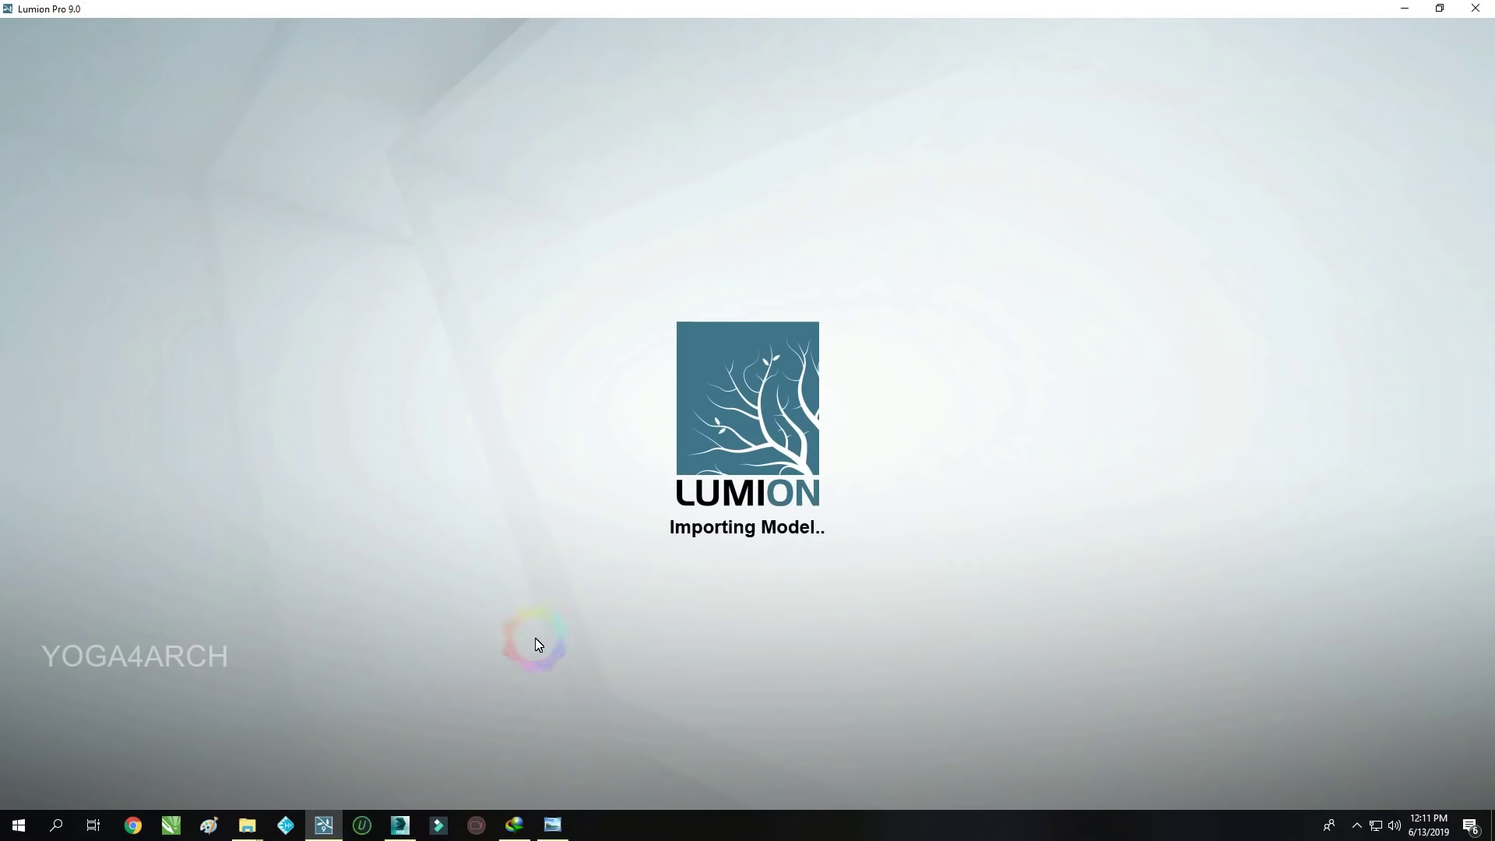
left_click(530, 662)
left_click(1463, 695)
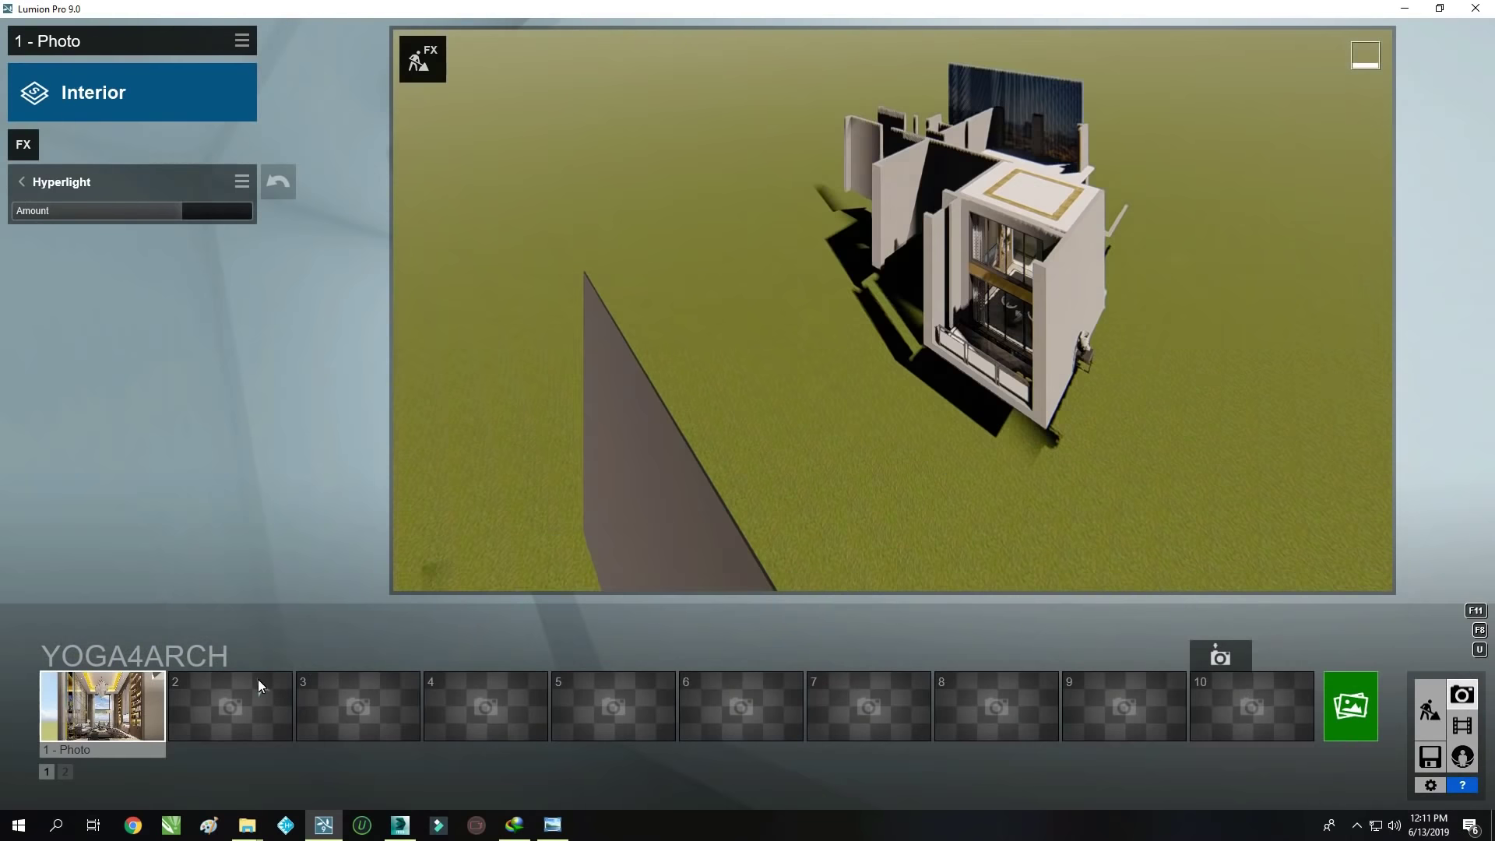
left_click(116, 730)
Apply an indoor glass material to the imported bg panel
left_click(1432, 711)
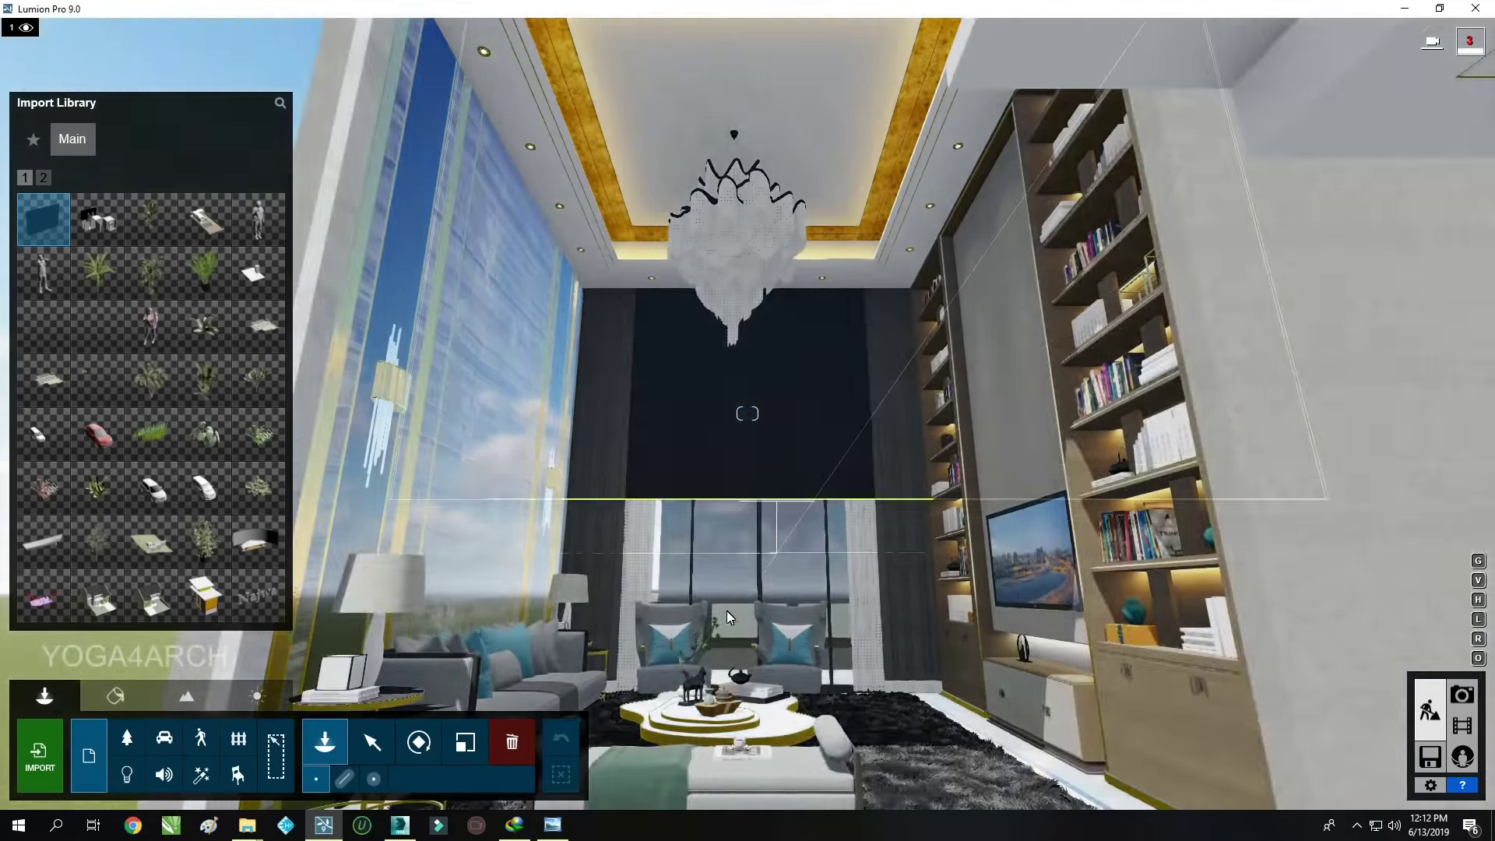
scroll(727, 611, "up", 5)
scroll(670, 647, "up", 5)
scroll(754, 574, "up", 5)
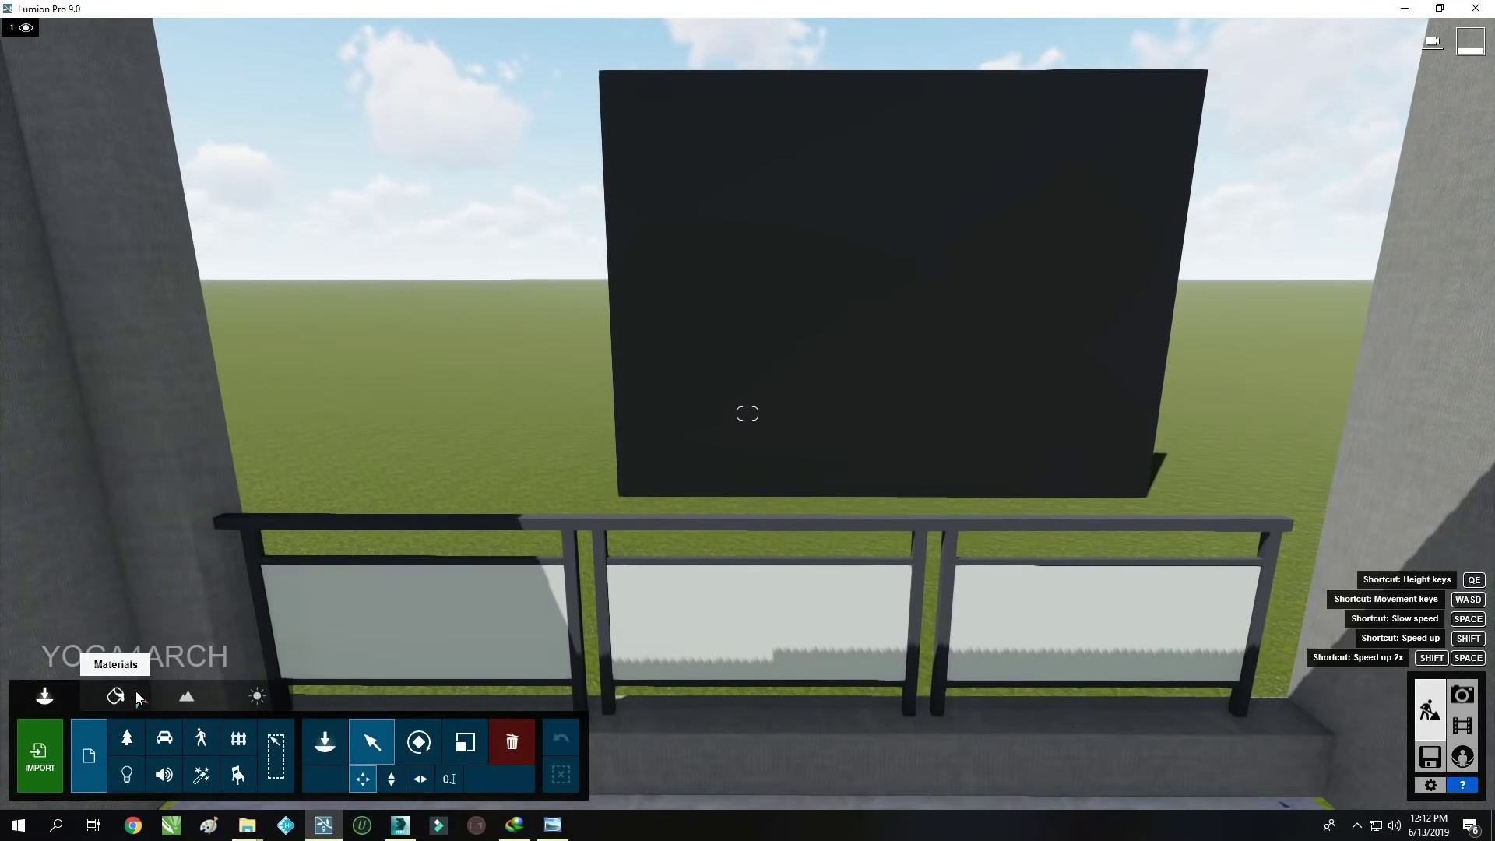
left_click(115, 695)
left_click(308, 594)
left_click(108, 278)
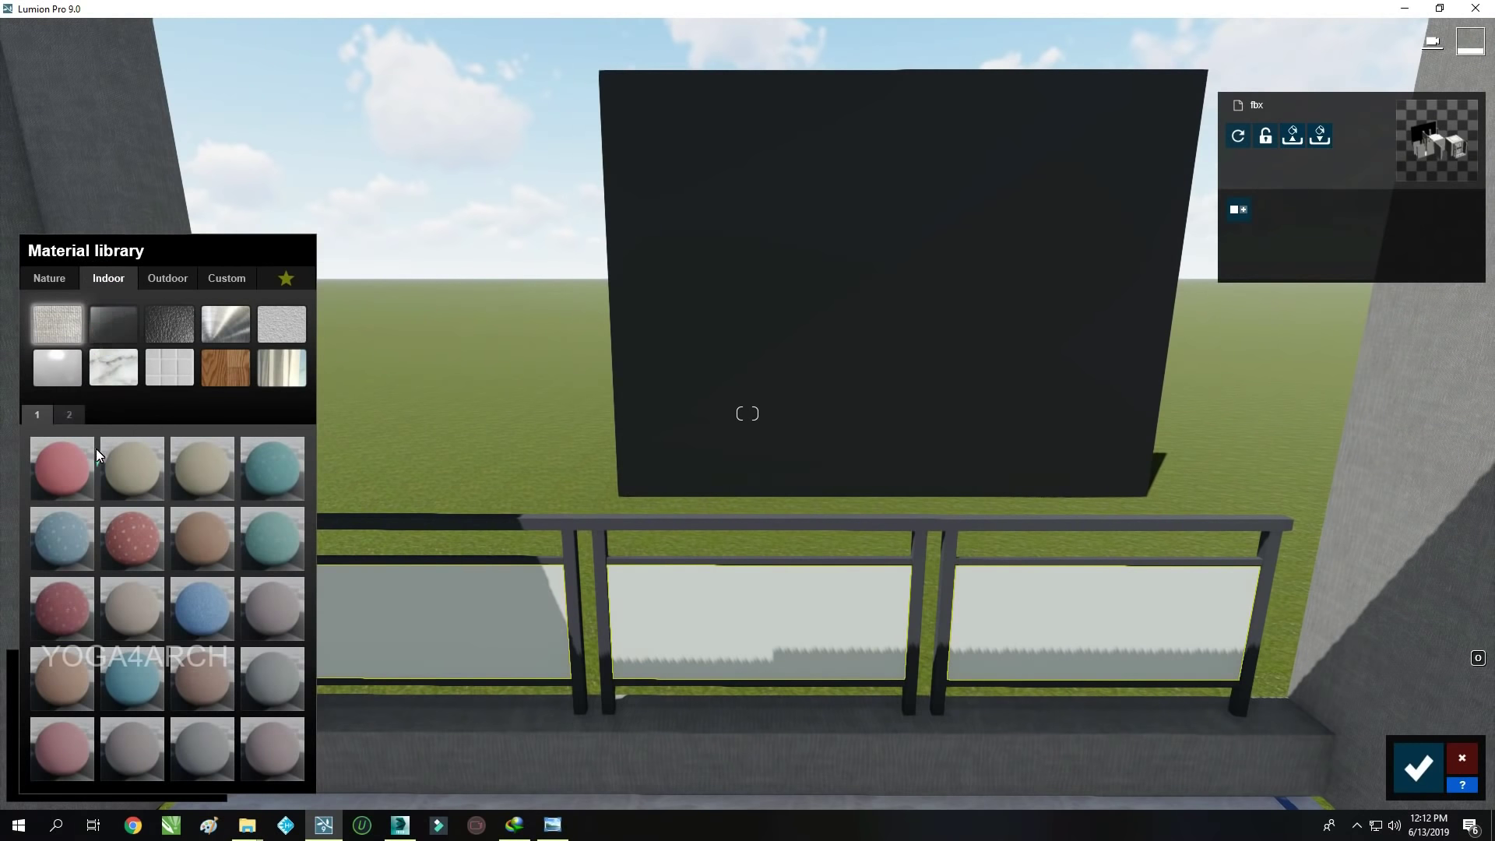
left_click(114, 324)
left_click(190, 533)
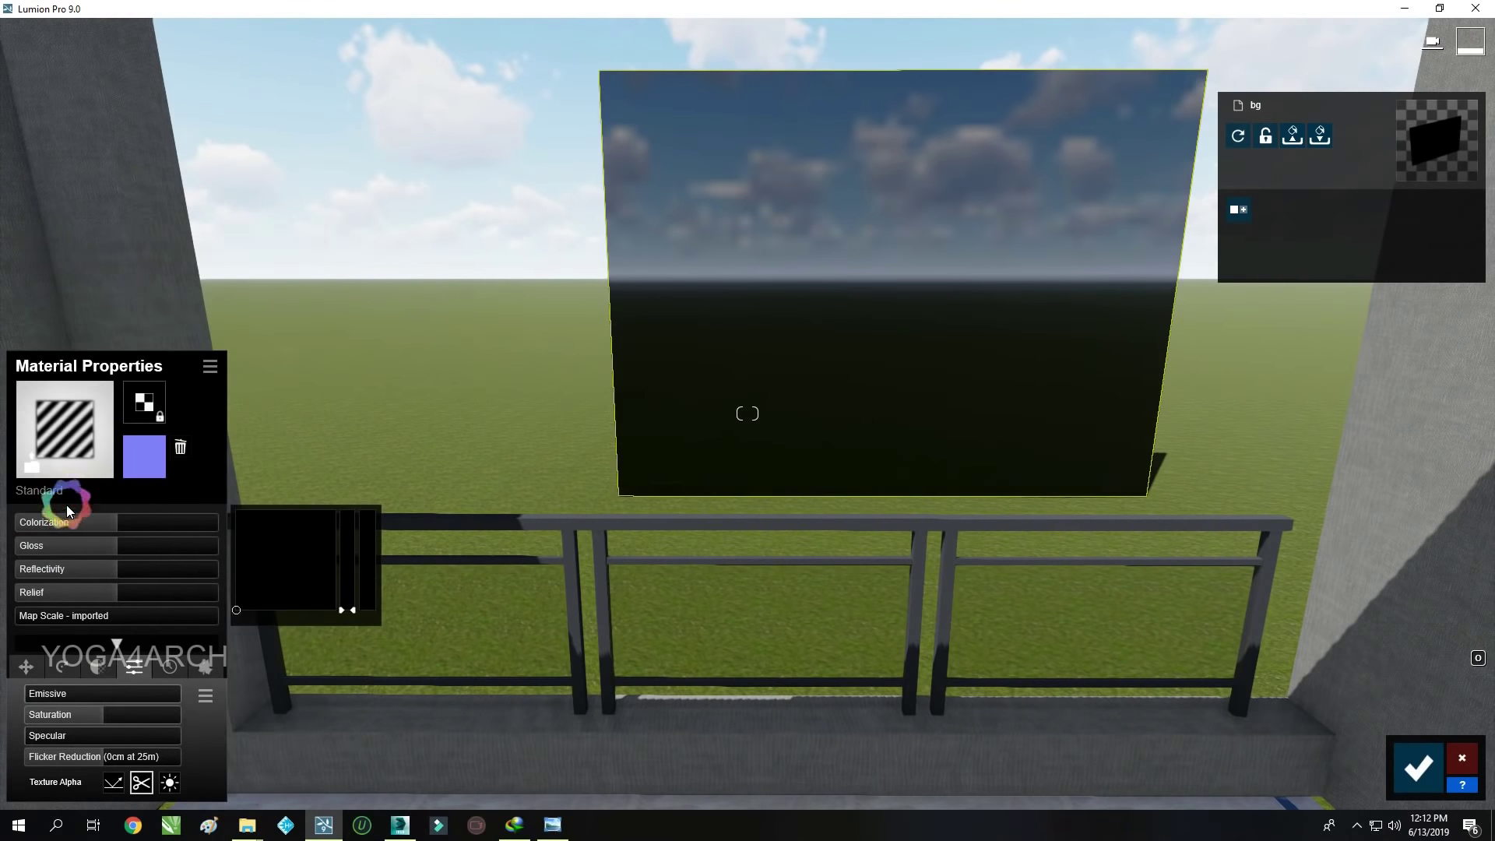
Load the city photo as the panel's colour map and enlarge the panel outside the windows
left_click(141, 399)
scroll(1098, 547, "down", 3)
left_click(993, 442)
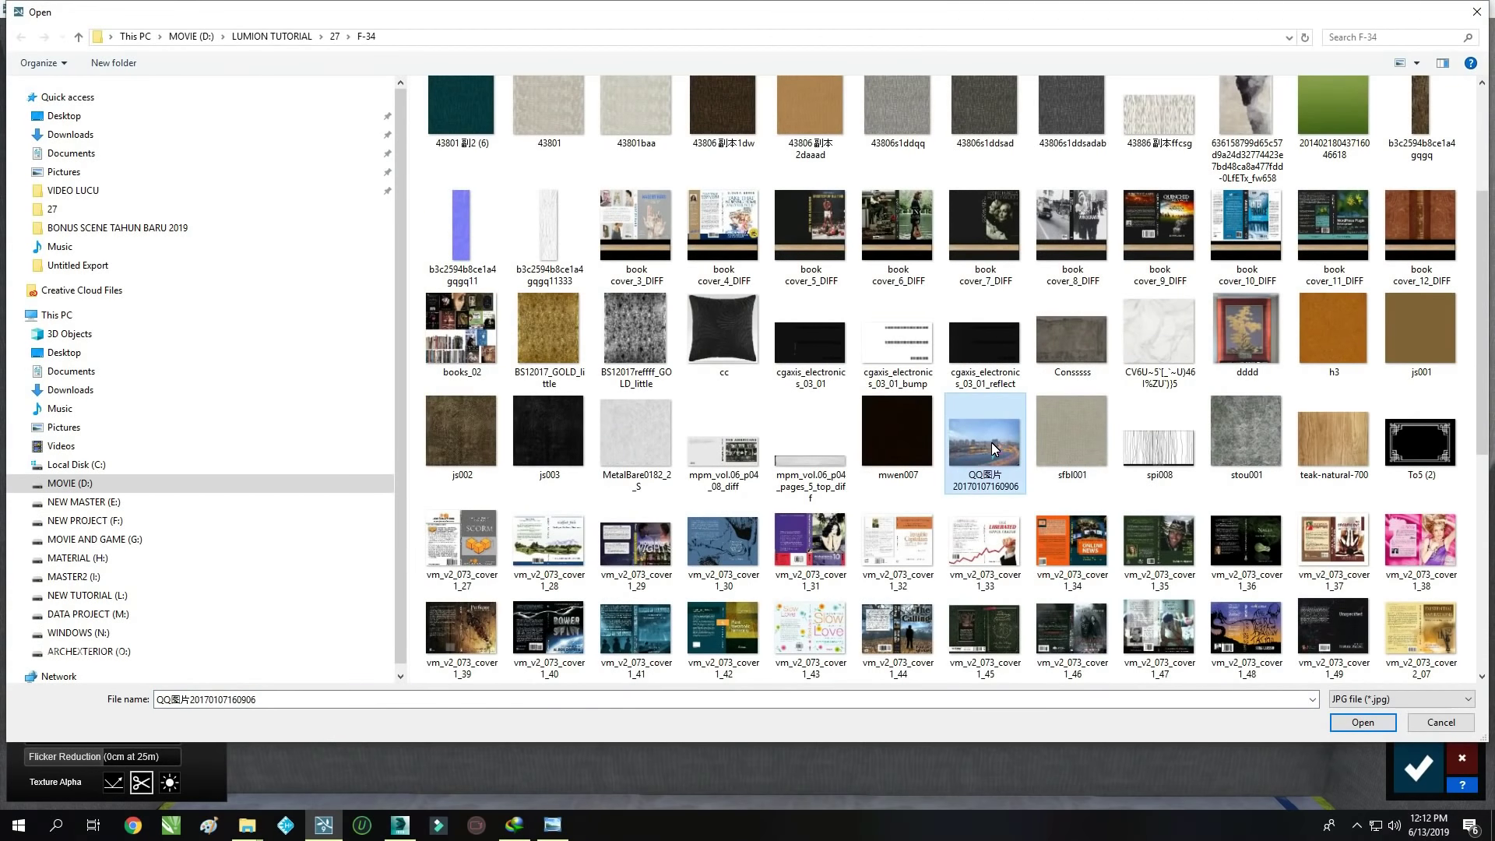
scroll(992, 442, "down", 3)
double_click(998, 171)
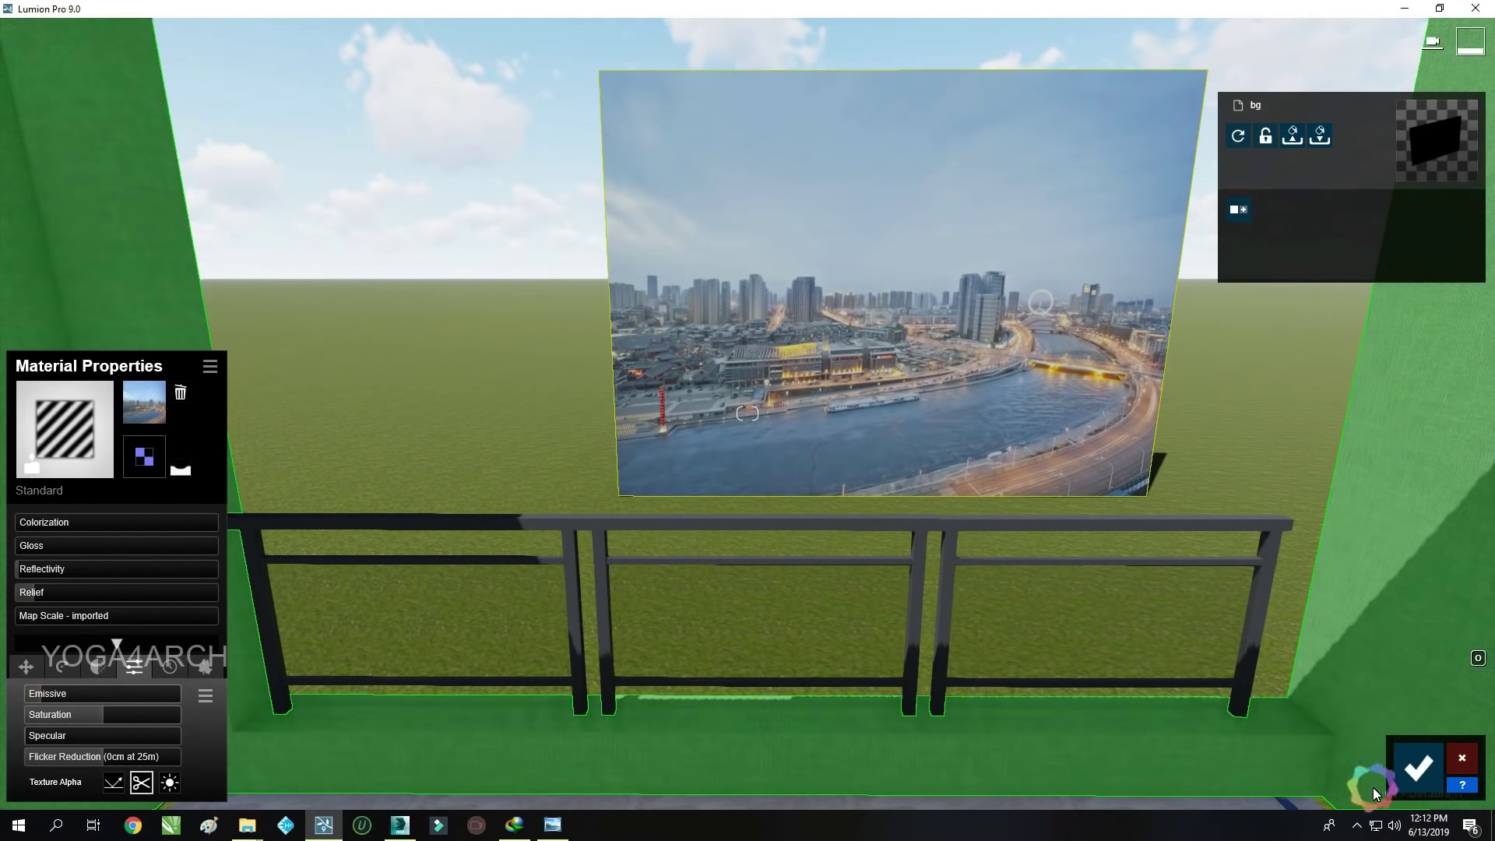
left_click(1417, 768)
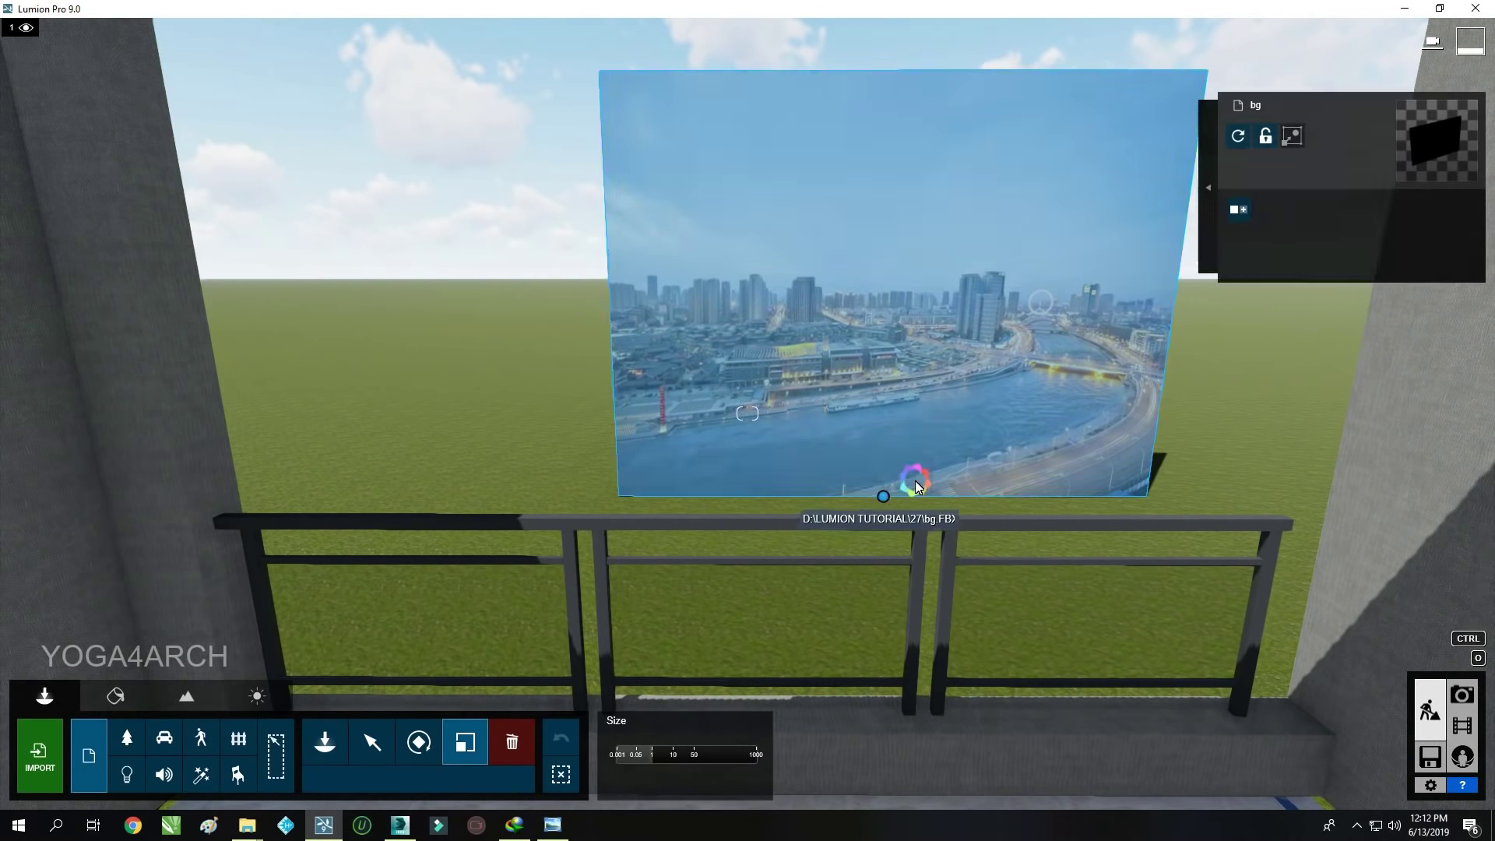
left_click_drag(912, 477, 1404, 550)
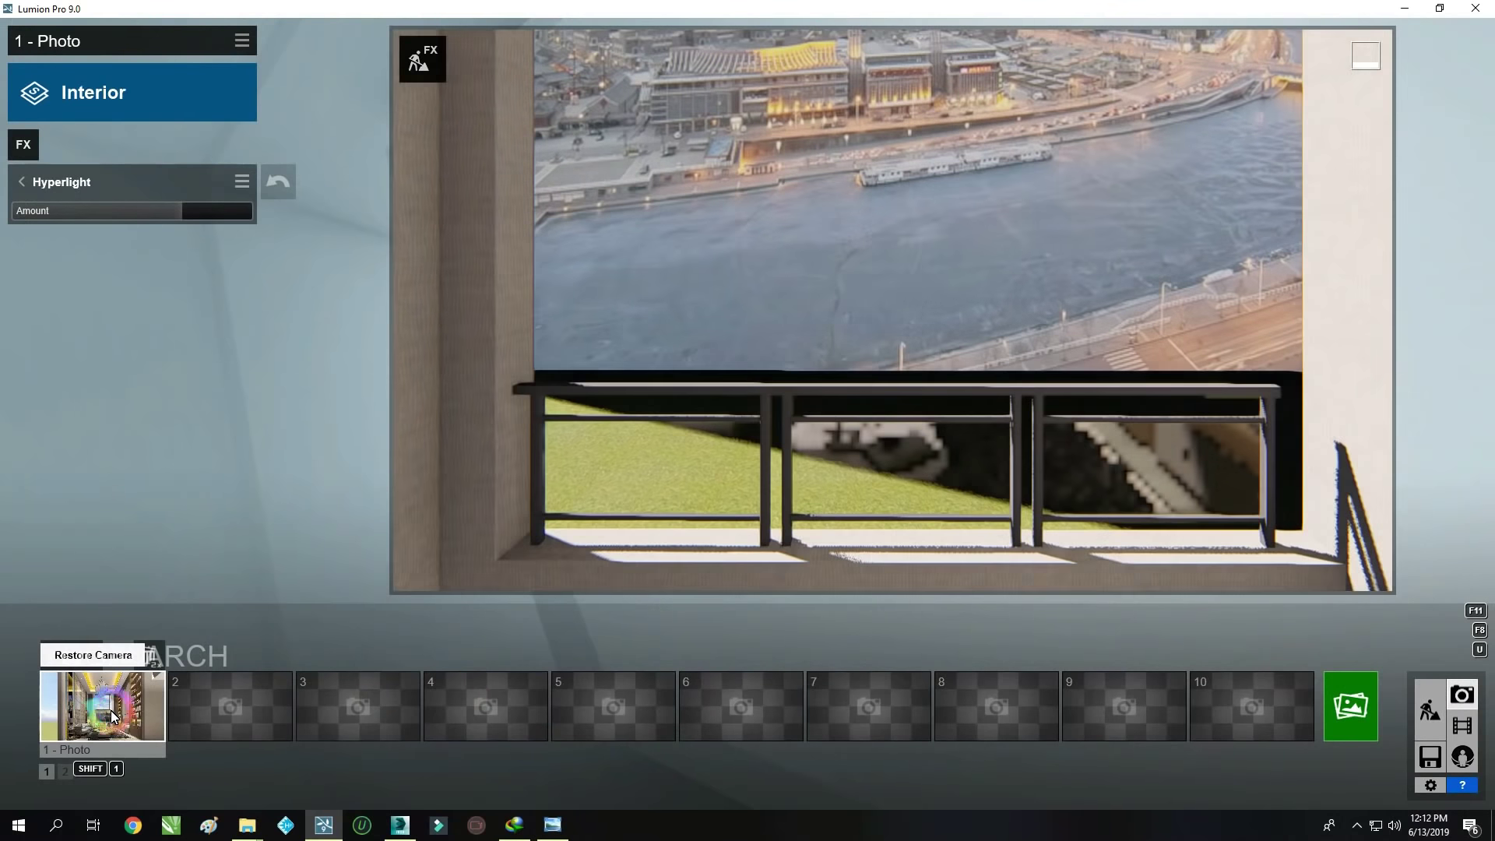
left_click(113, 717)
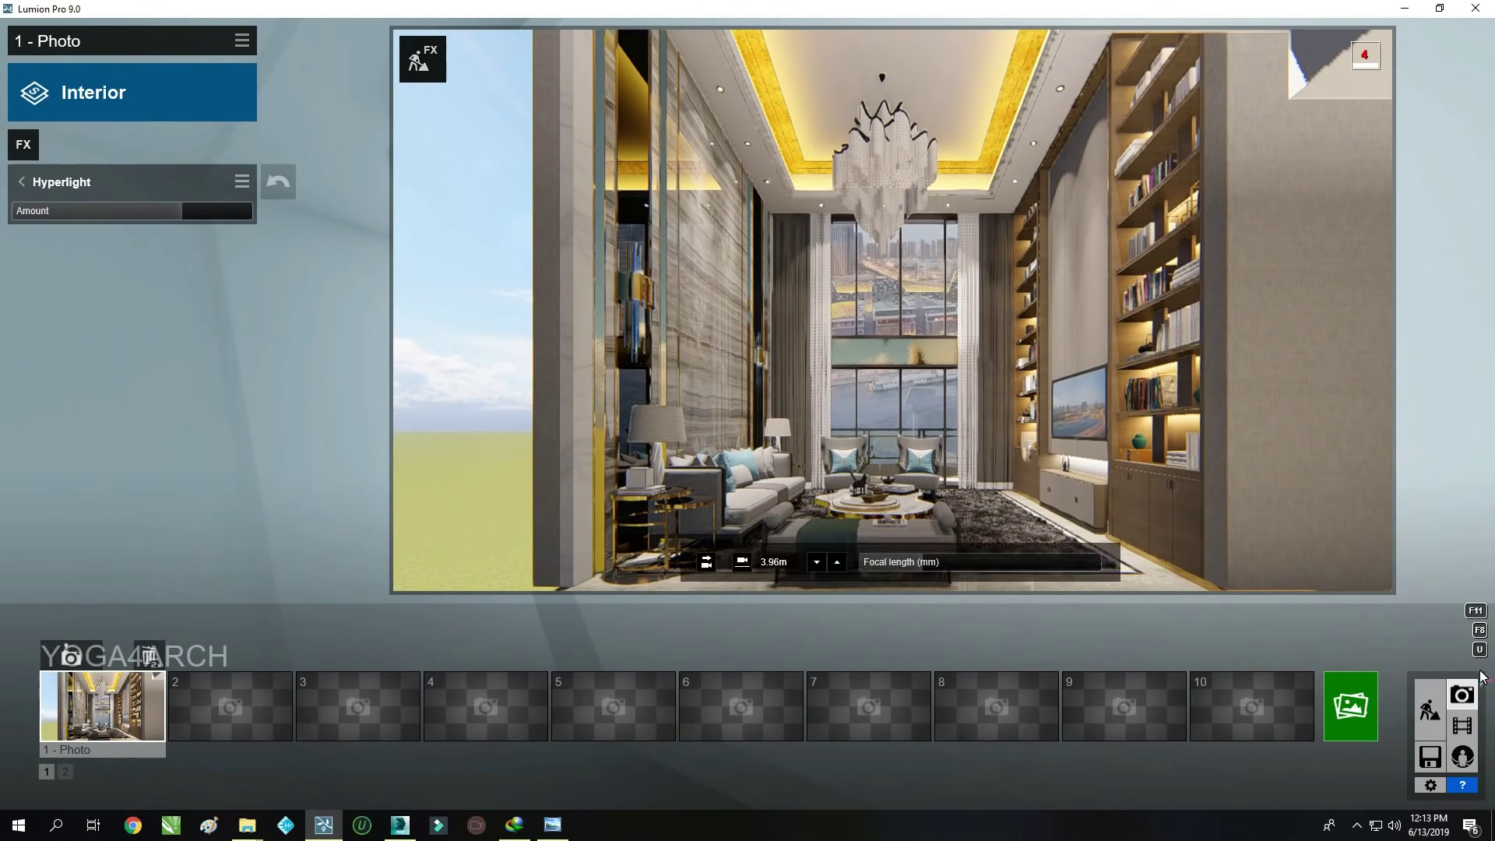
Turn the view toward the city backdrop and select the bg object
left_click(1430, 710)
right_click_drag(1014, 613, 701, 639)
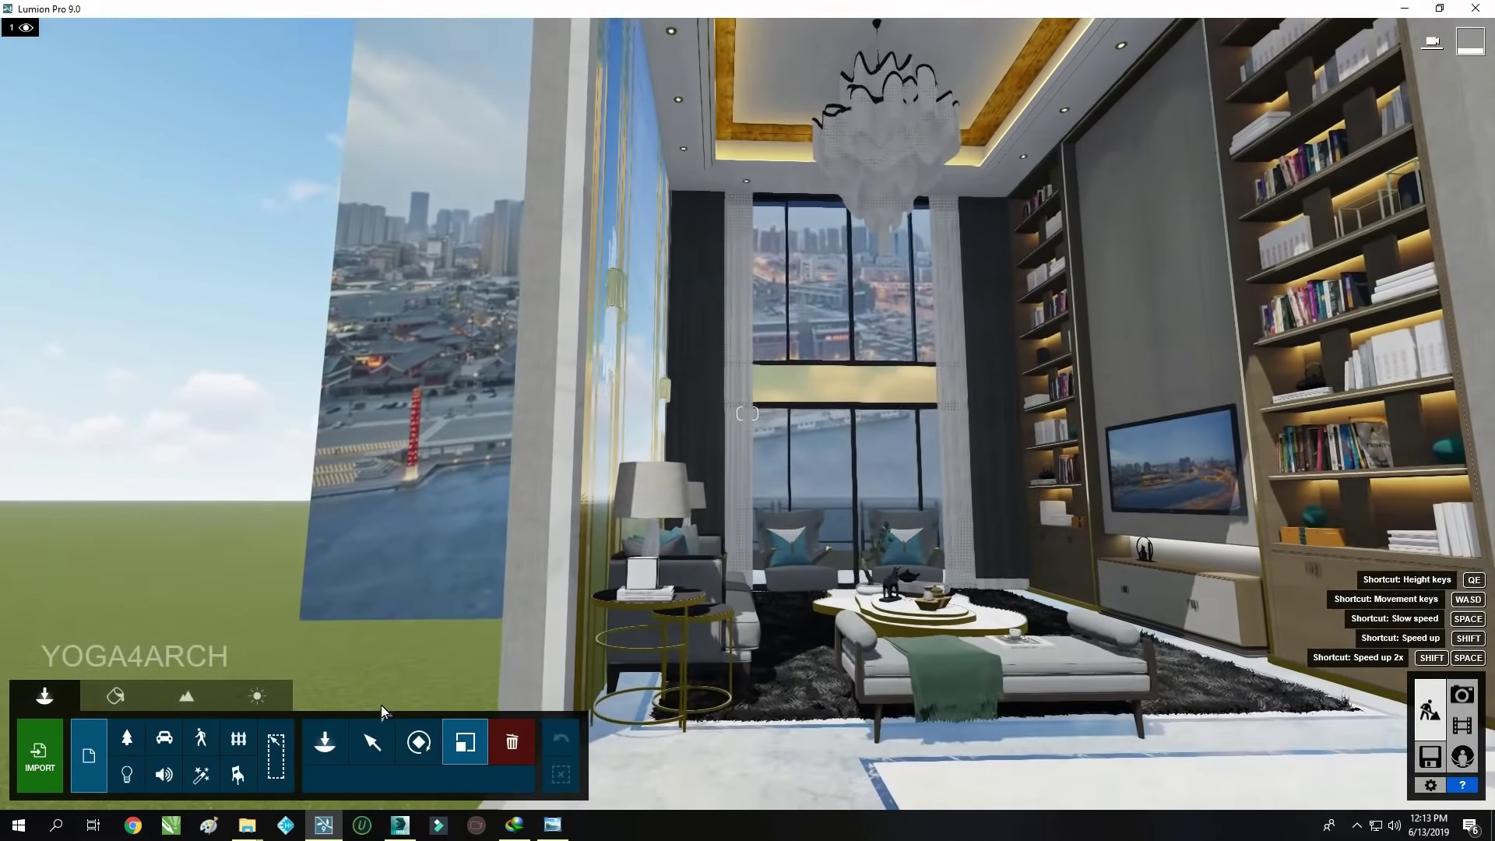
left_click(372, 742)
left_click(852, 617)
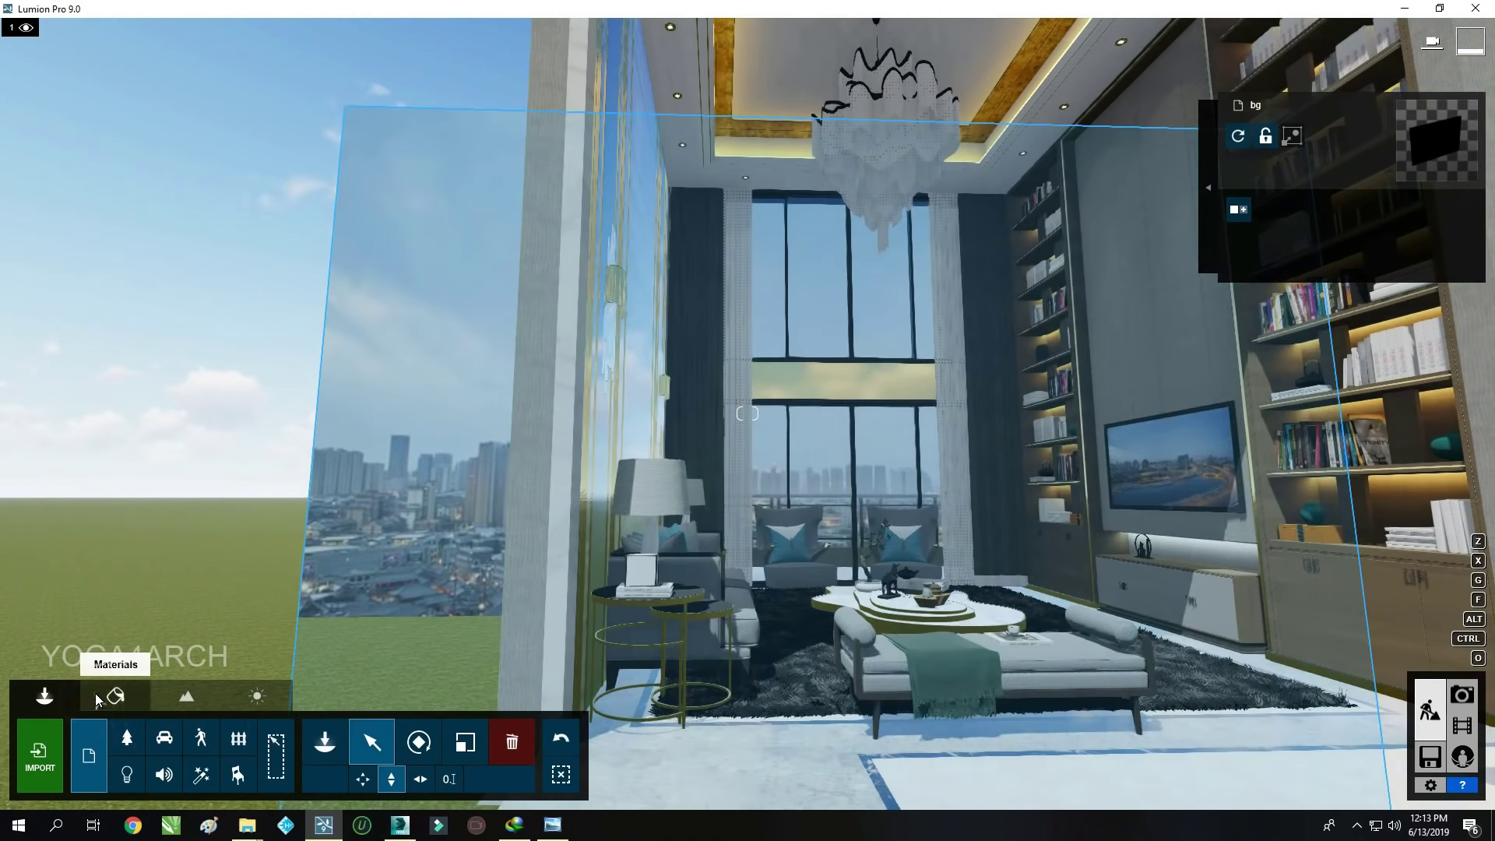
Give the TV screen material a new JPG image texture and check it from the photo camera
left_click(115, 695)
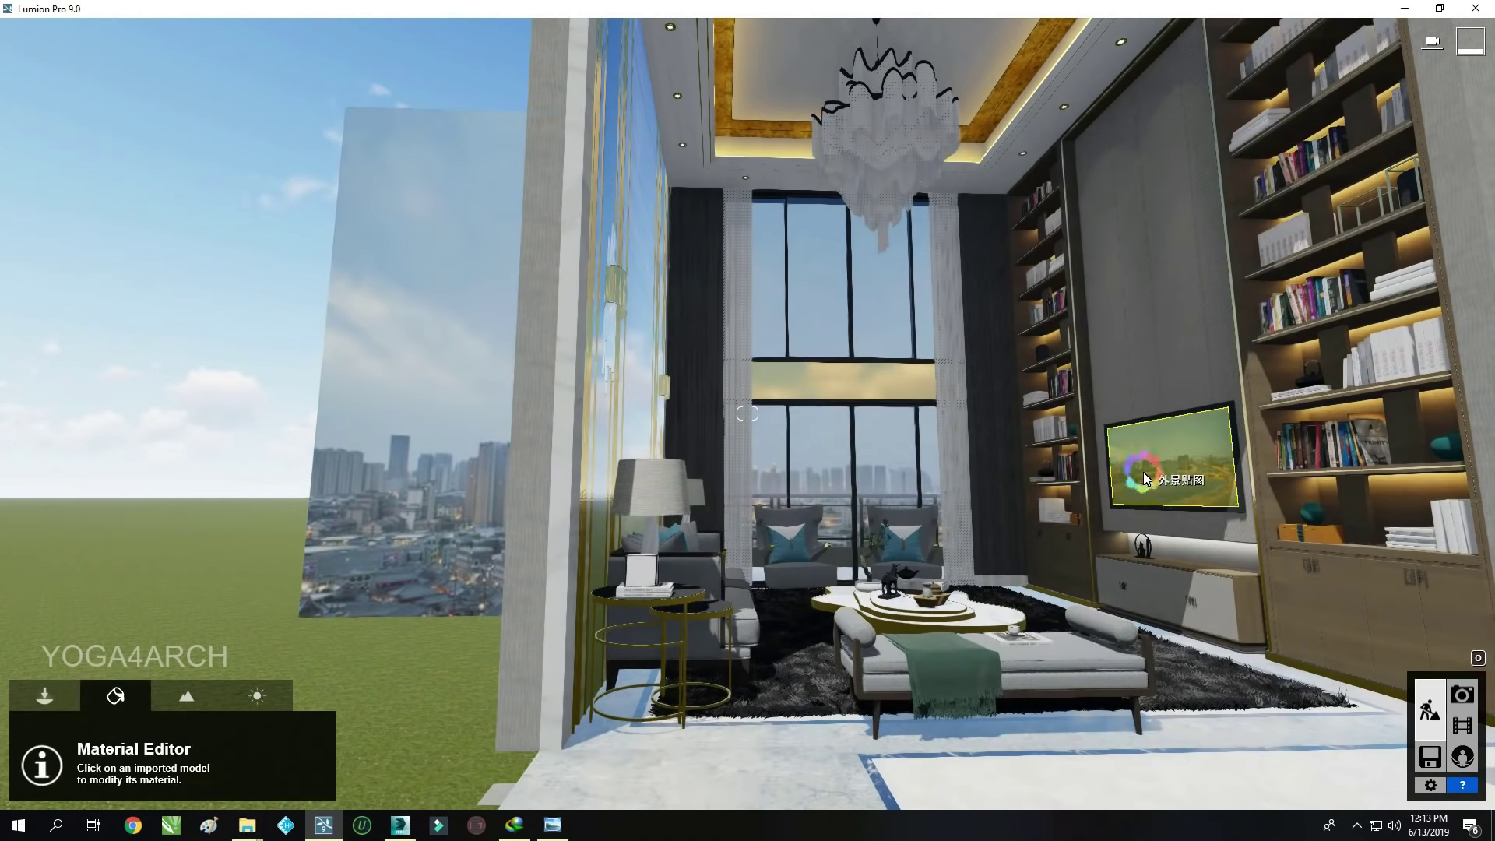
left_click(195, 386)
left_click(70, 436)
scroll(1157, 471, "down", 5)
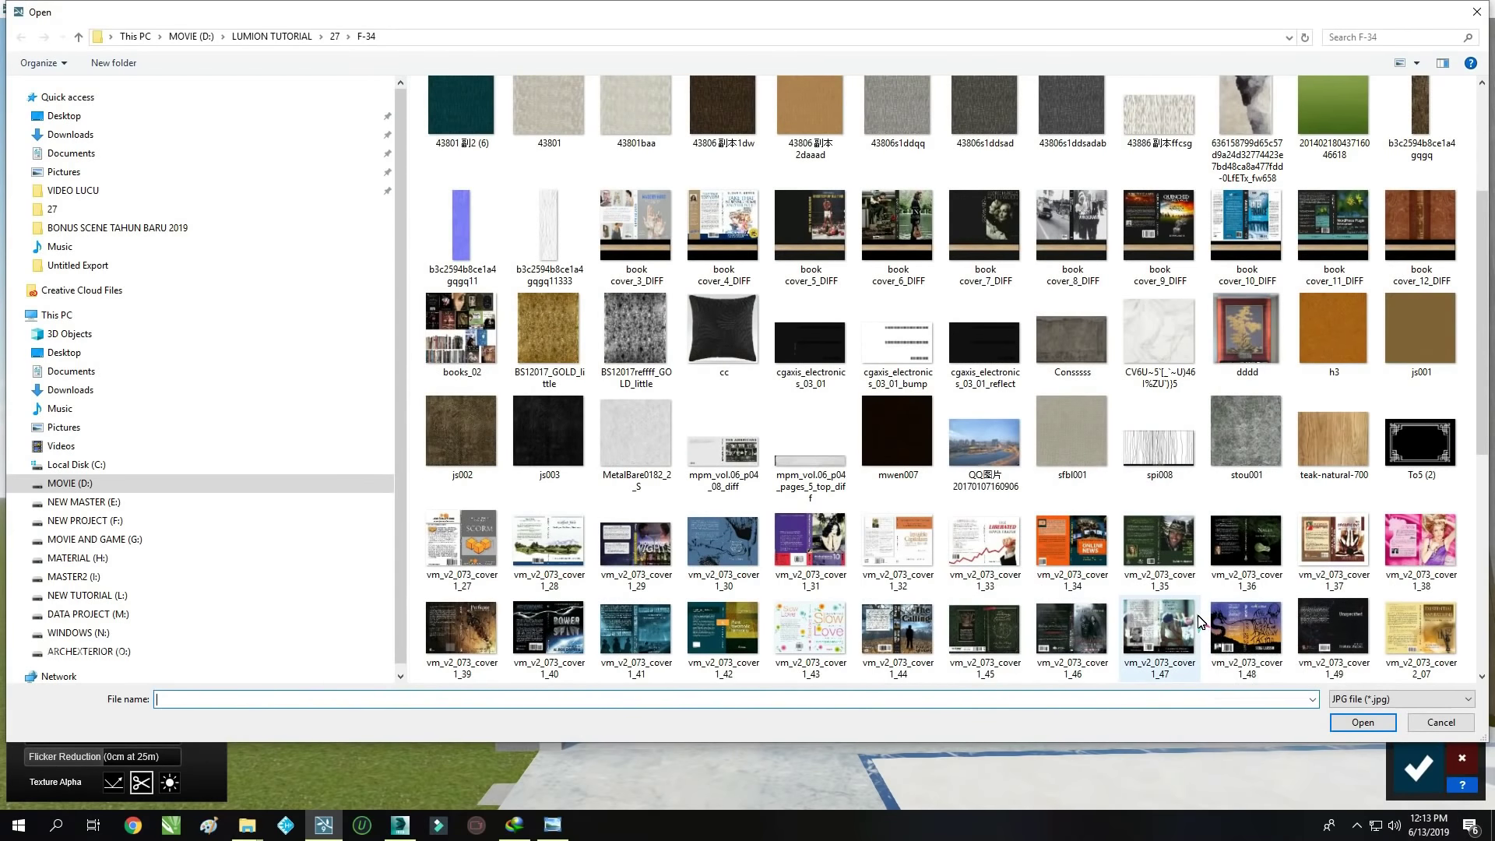
scroll(1214, 635, "down", 3)
double_click(897, 623)
left_click(1418, 767)
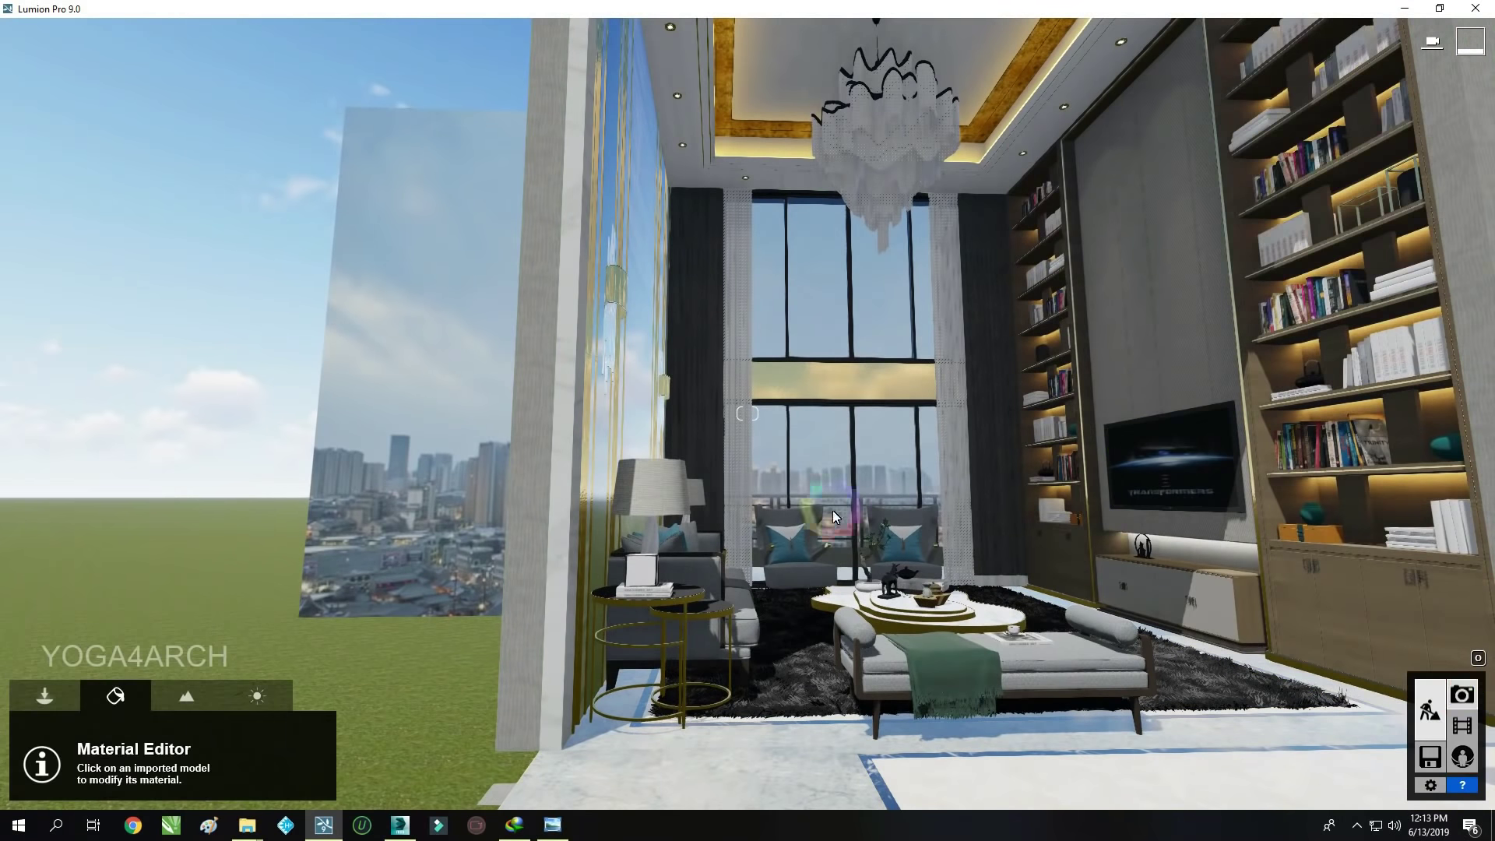
left_click(93, 700)
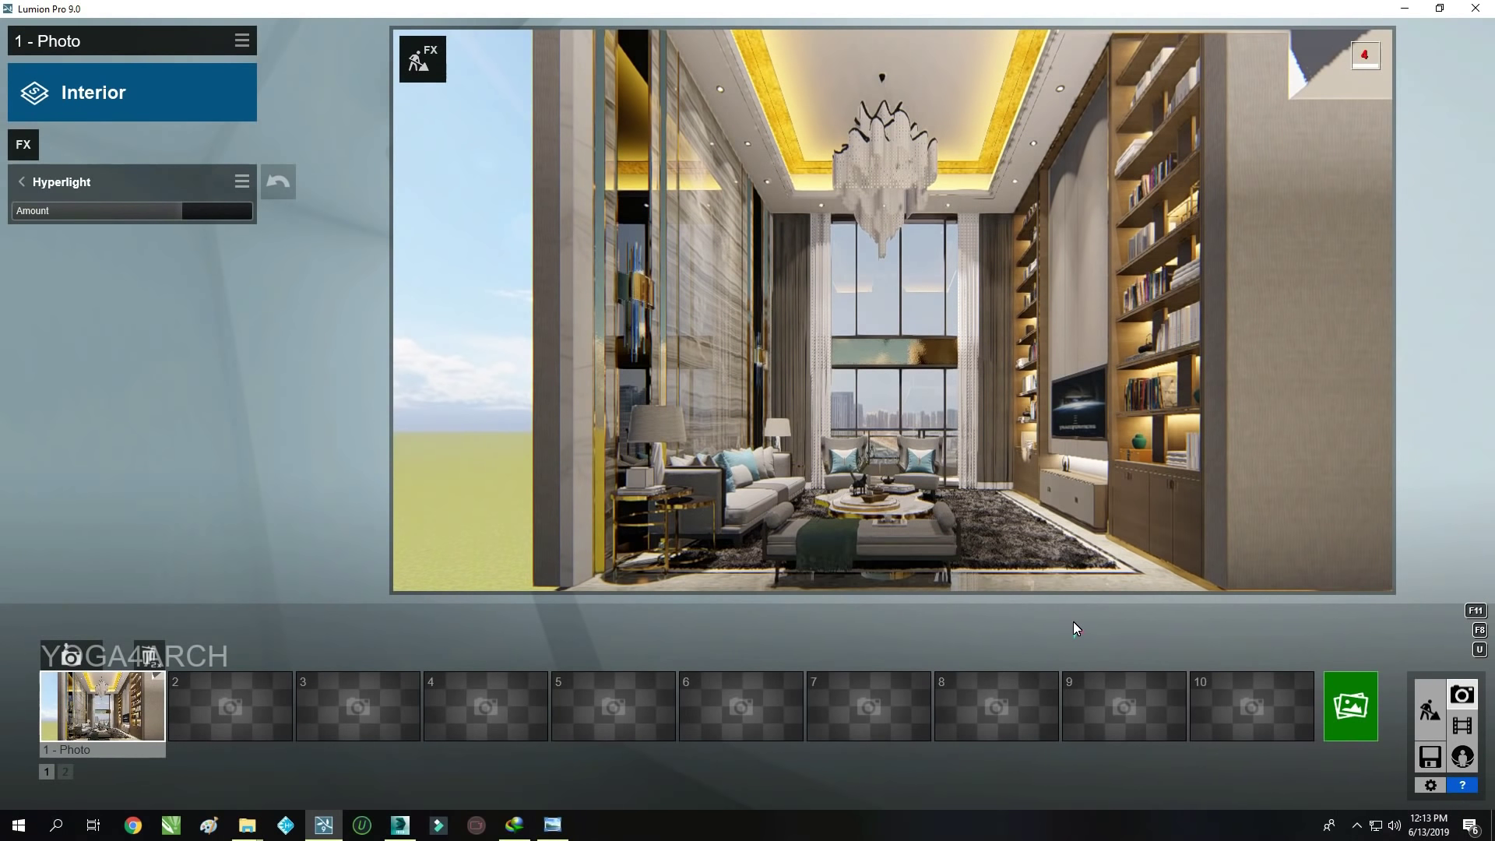
Retune the city backdrop plane's material twice, checking each result from the Photo 1 camera
left_click(1431, 711)
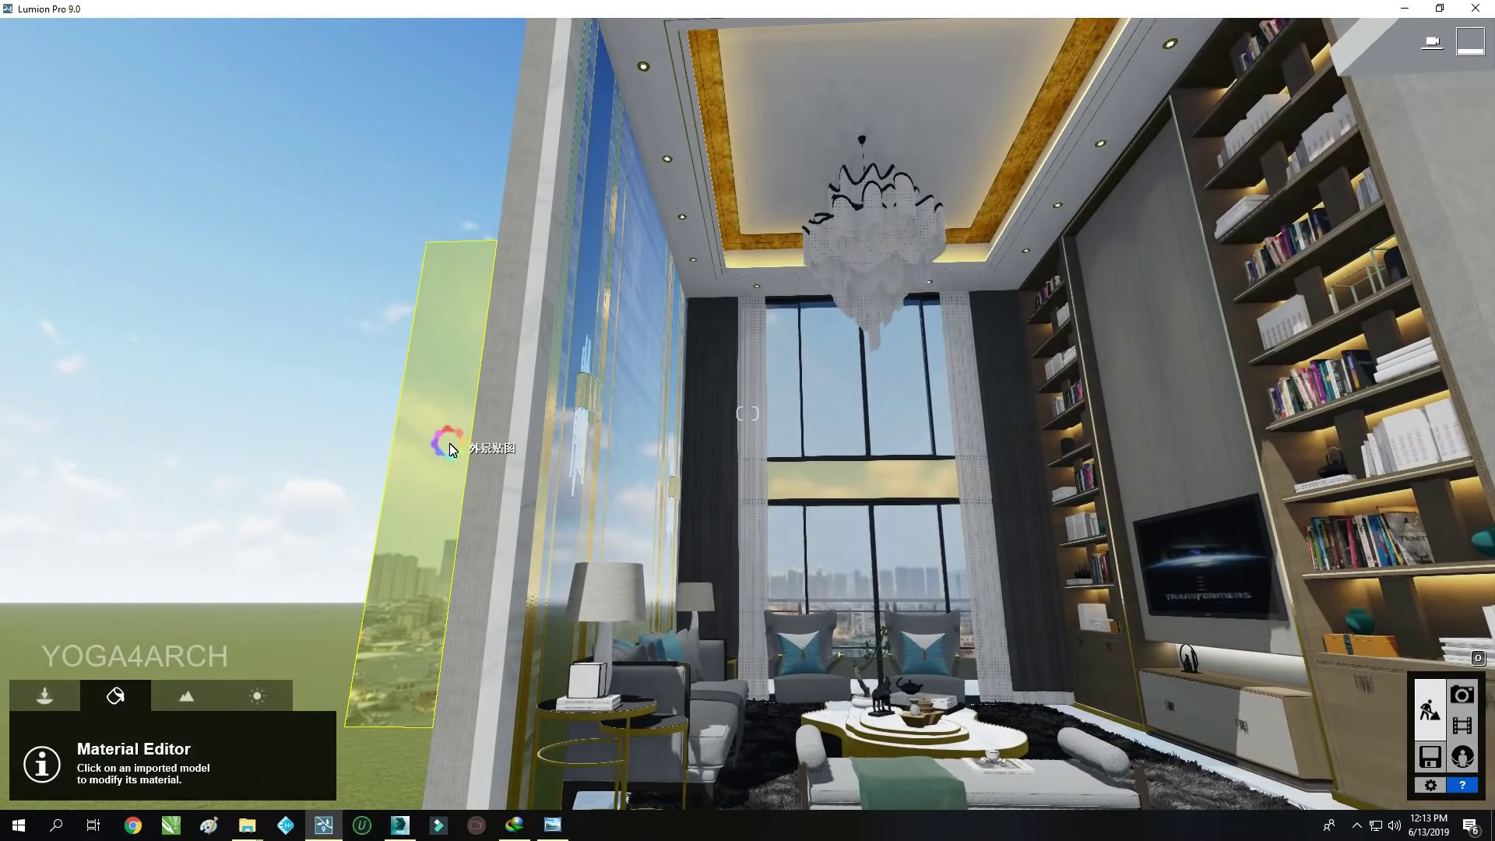
left_click(450, 450)
left_click(1418, 767)
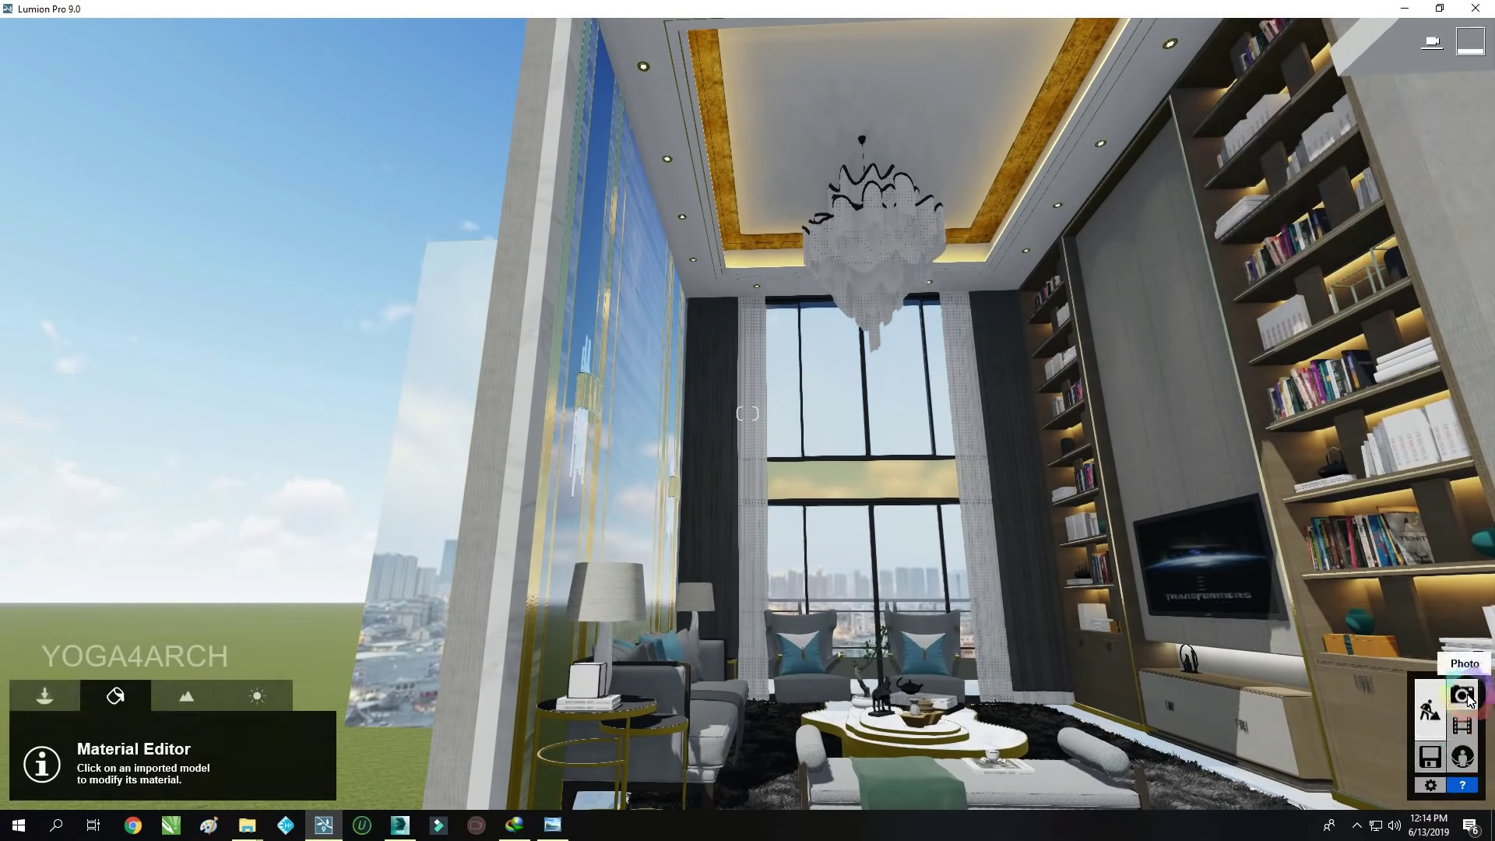
left_click(1463, 696)
left_click(101, 713)
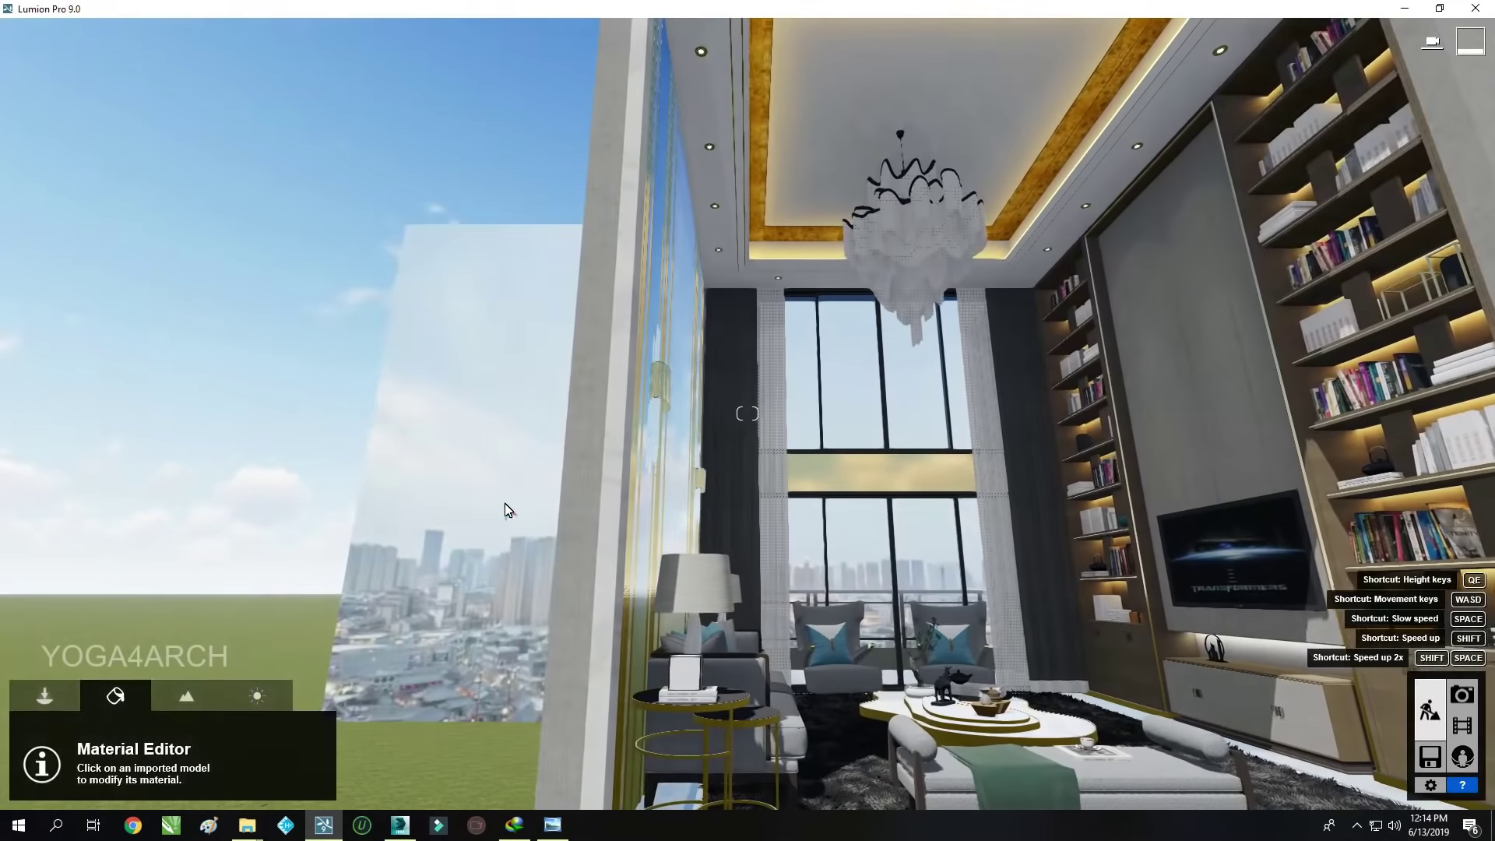
left_click(504, 503)
left_click(1419, 767)
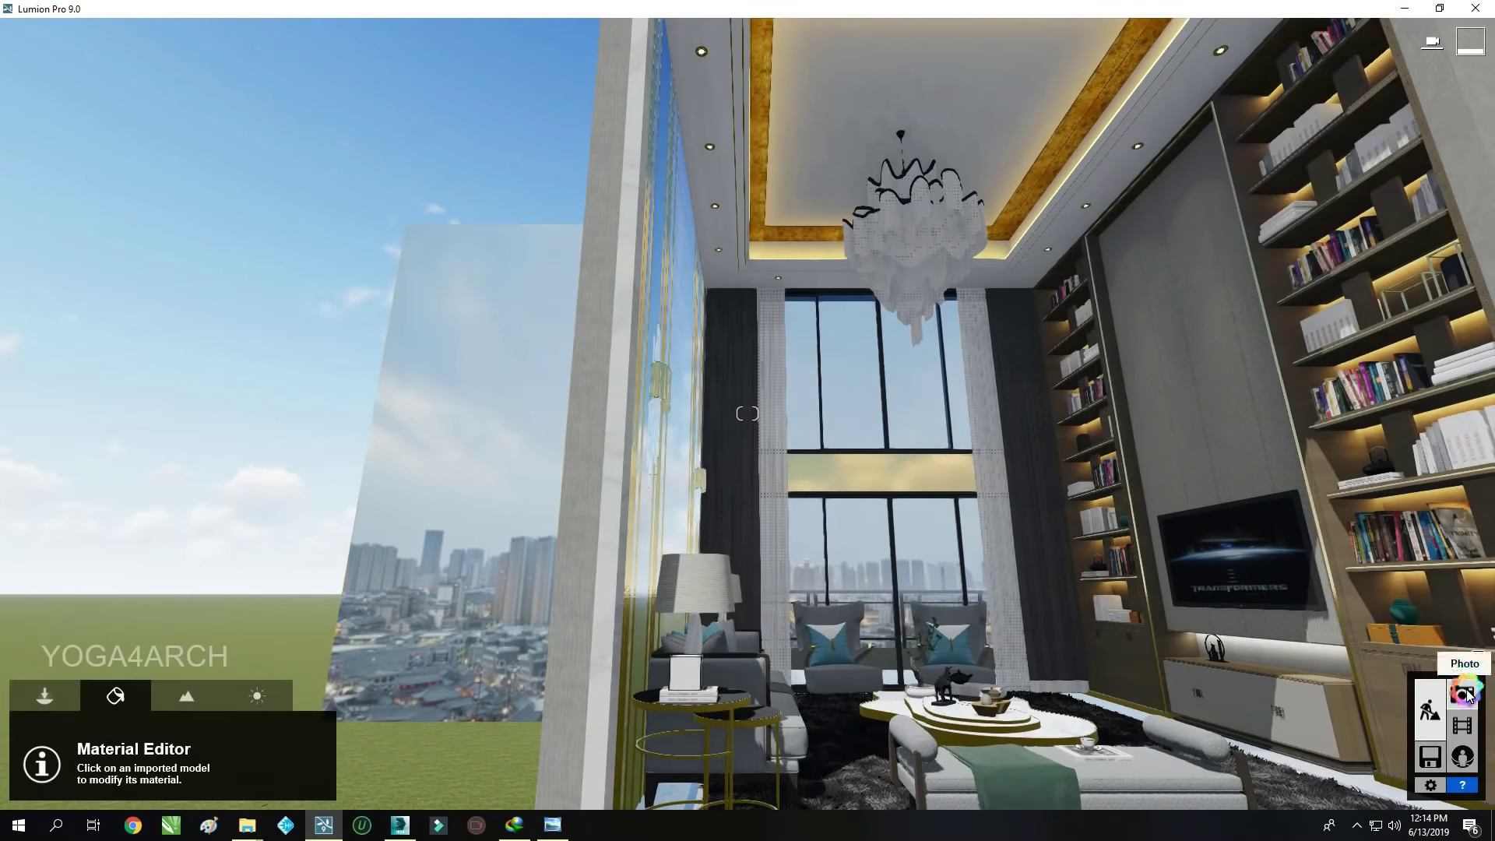
left_click(1462, 696)
left_click(107, 722)
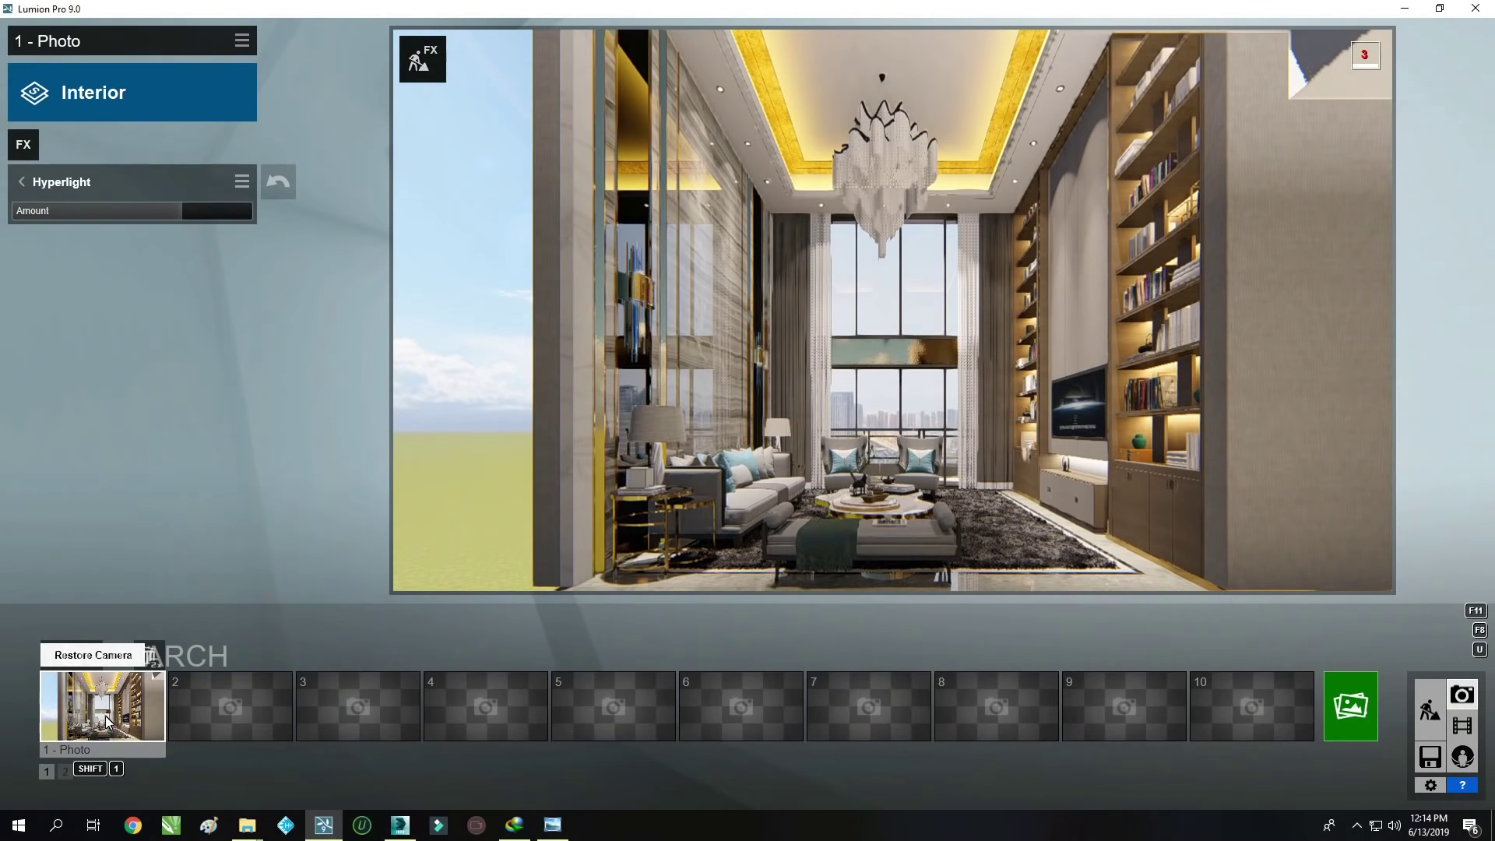
Render a 1920x1080 JPG test of the photo and close the finished render
left_click(1351, 707)
left_click(592, 616)
key("Return")
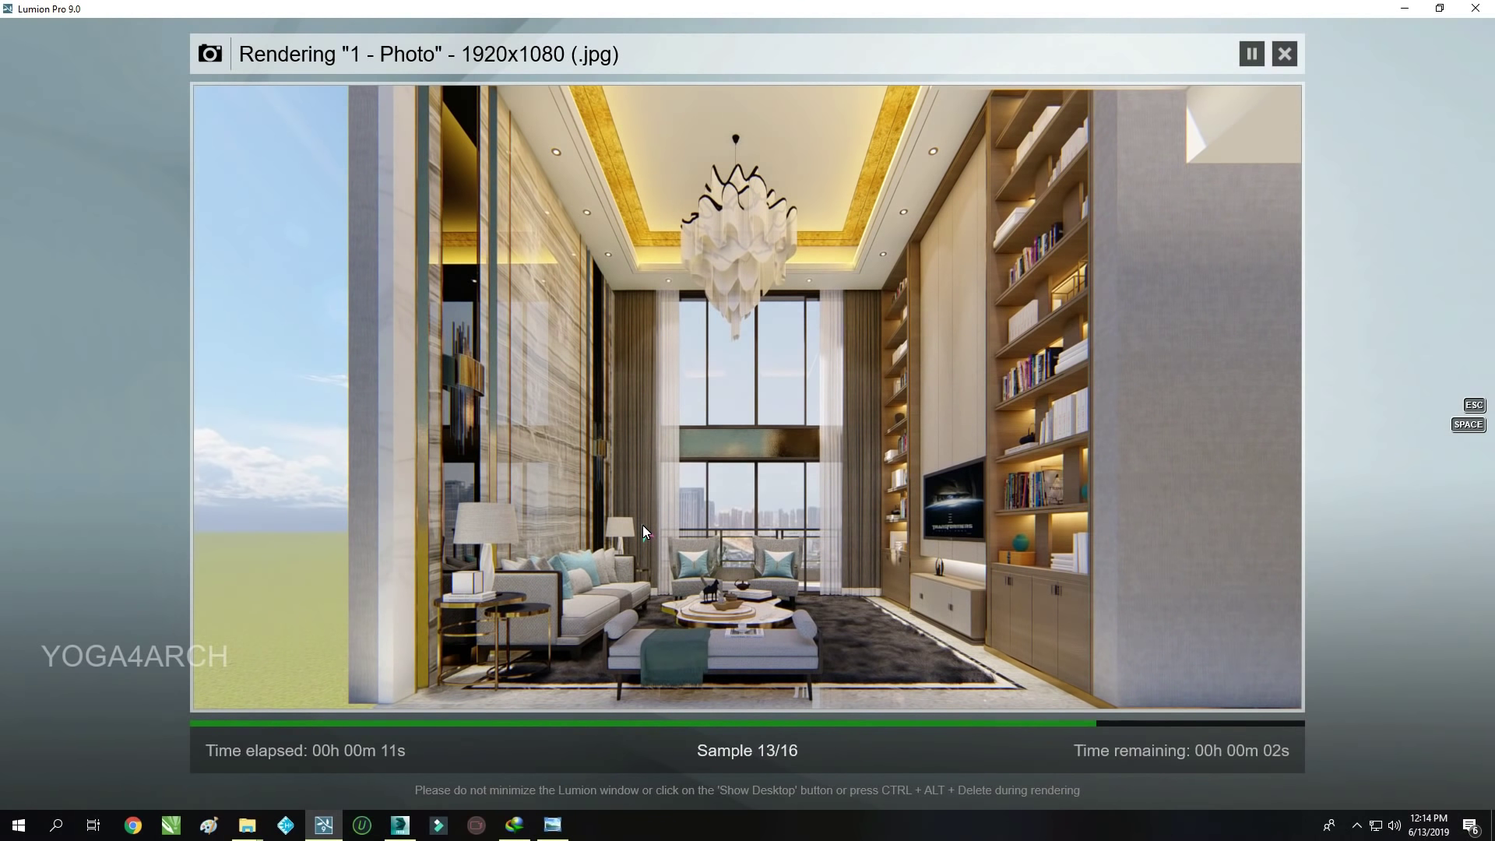
left_click(1254, 686)
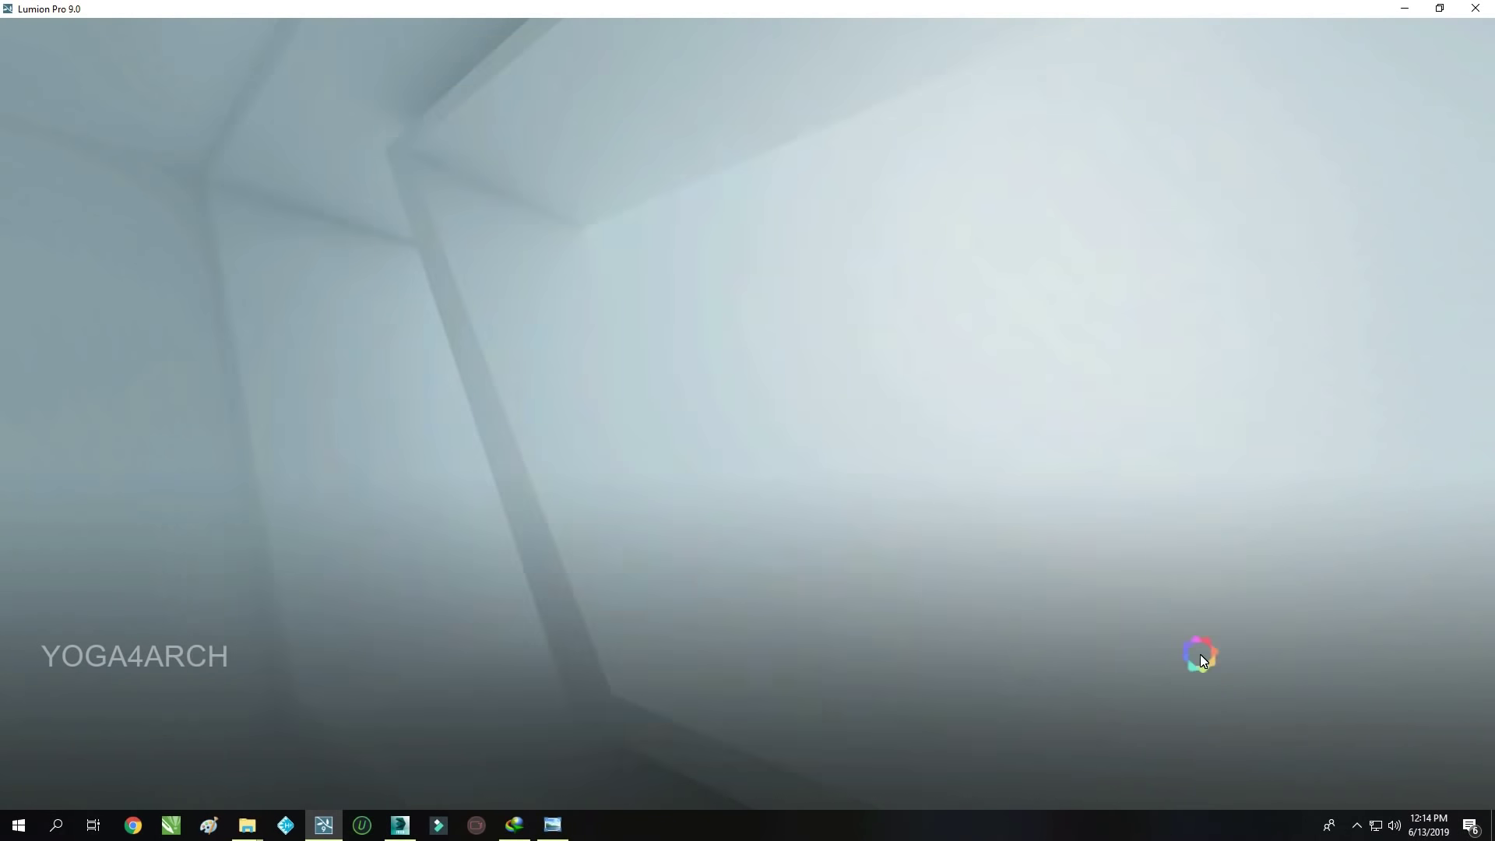
Compare the render with the reference interior image, then go back to the scene editor
left_click(568, 827)
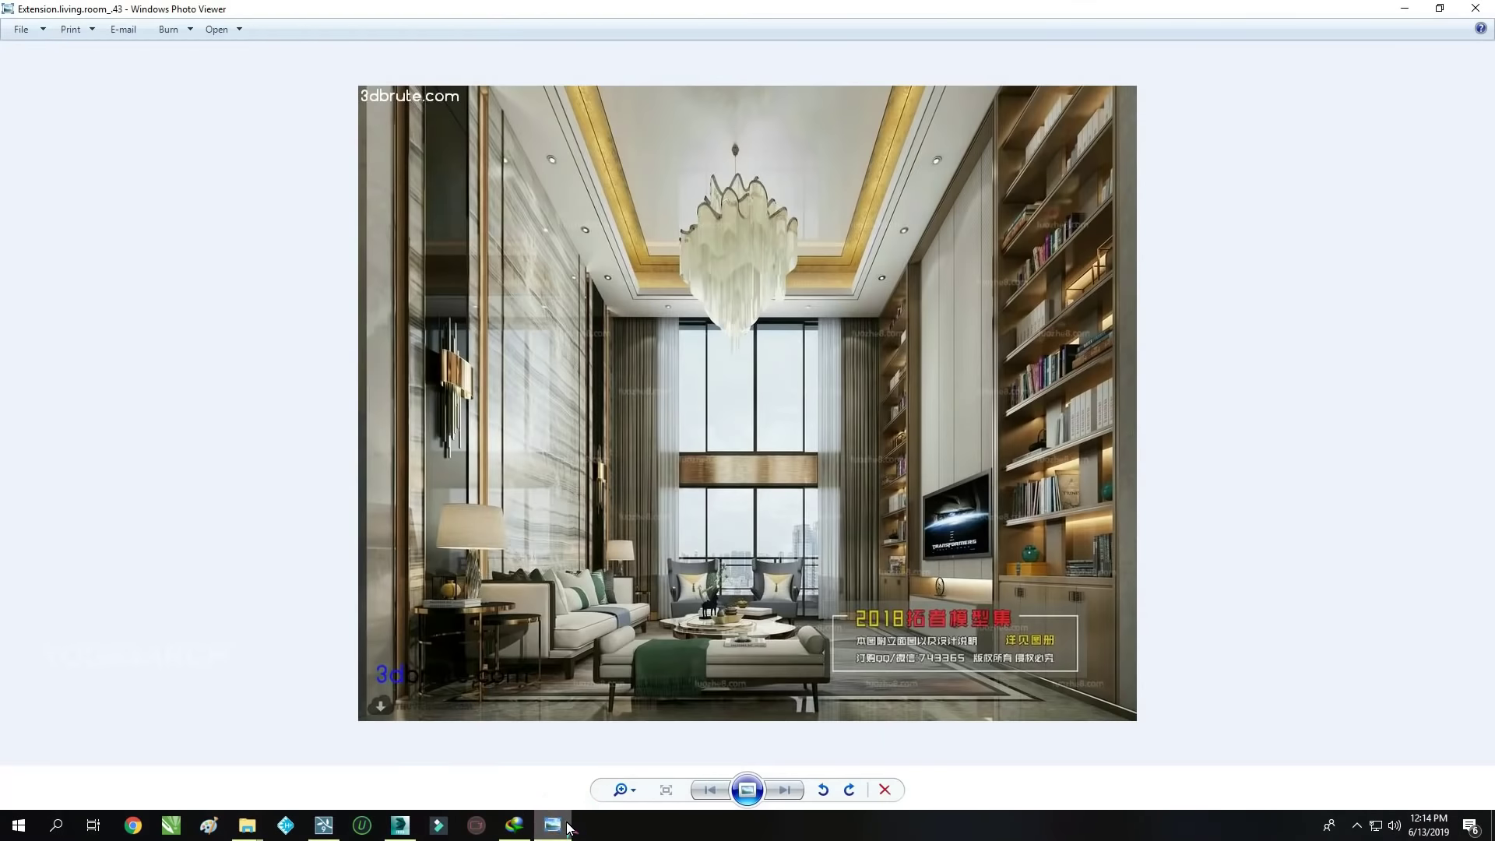
left_click(567, 827)
left_click(1430, 711)
right_click_drag(1056, 408, 1057, 467)
Select the ceiling line lights and lower their brightness
left_click(44, 695)
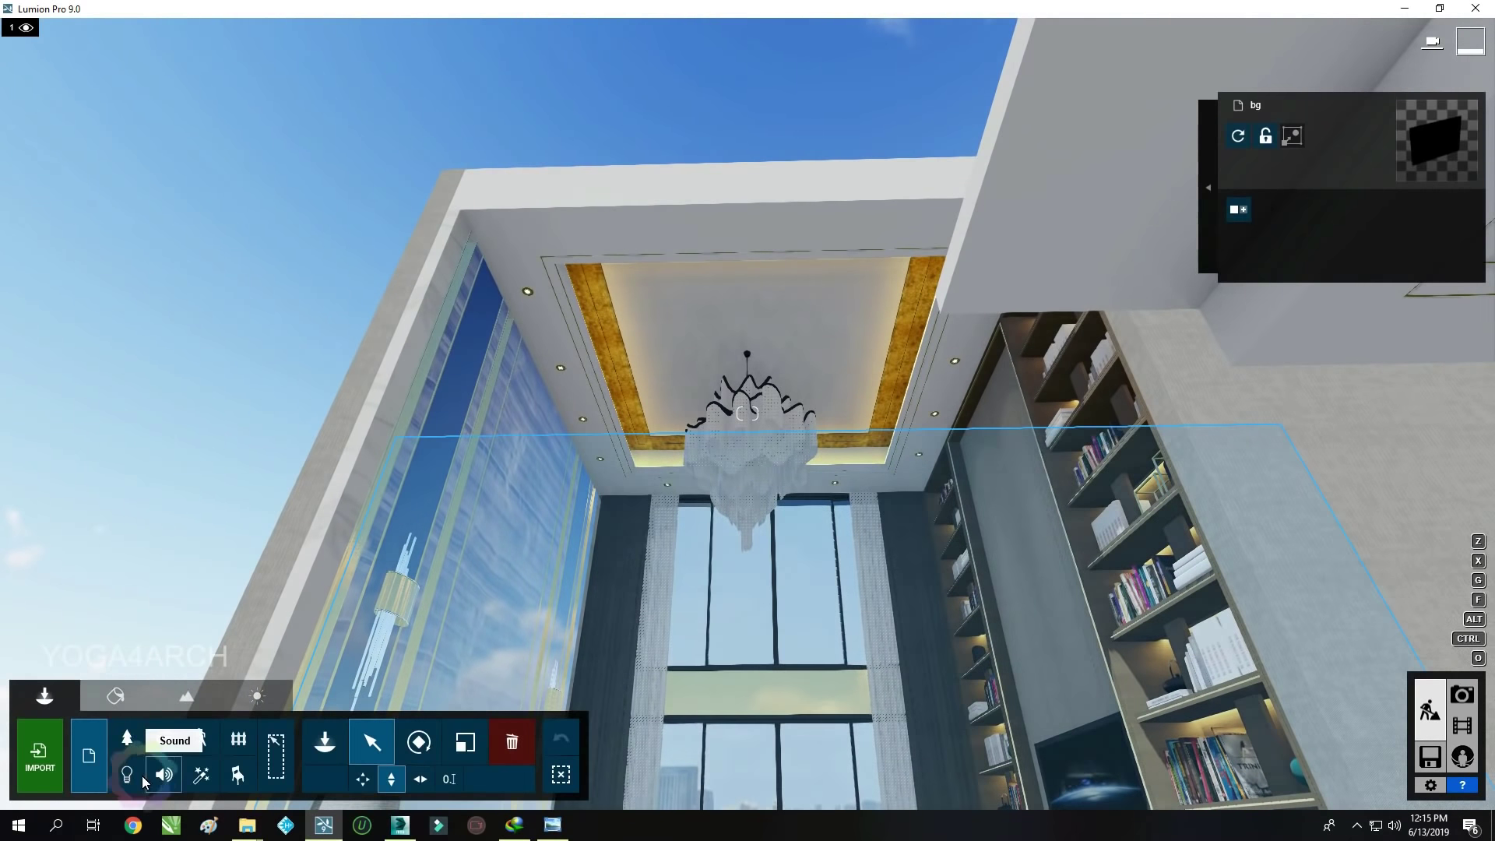
left_click(127, 774)
left_click(372, 742)
left_click(895, 386)
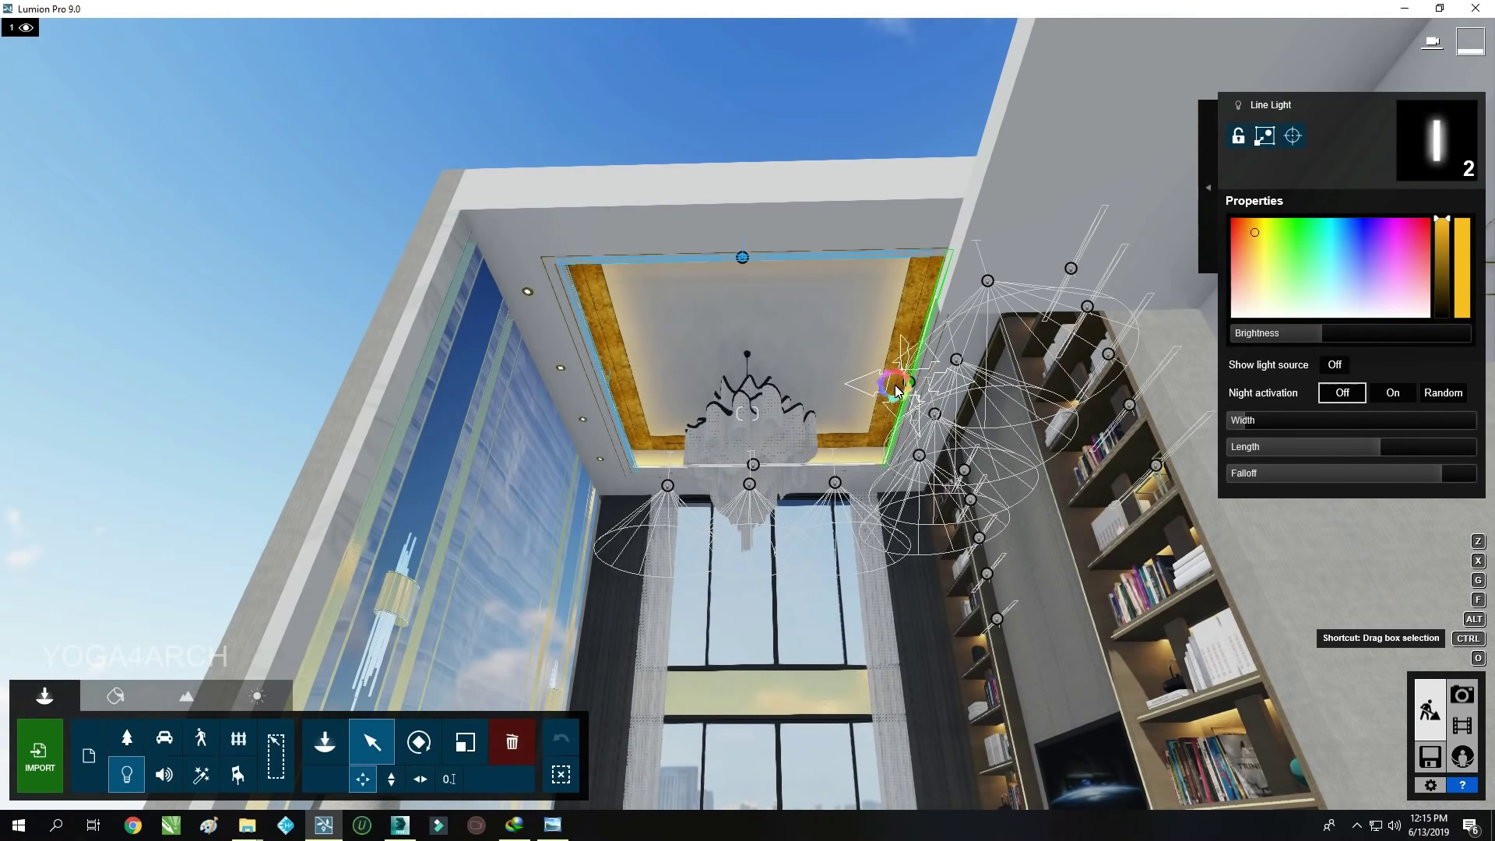
left_click_drag(1318, 334, 1313, 335)
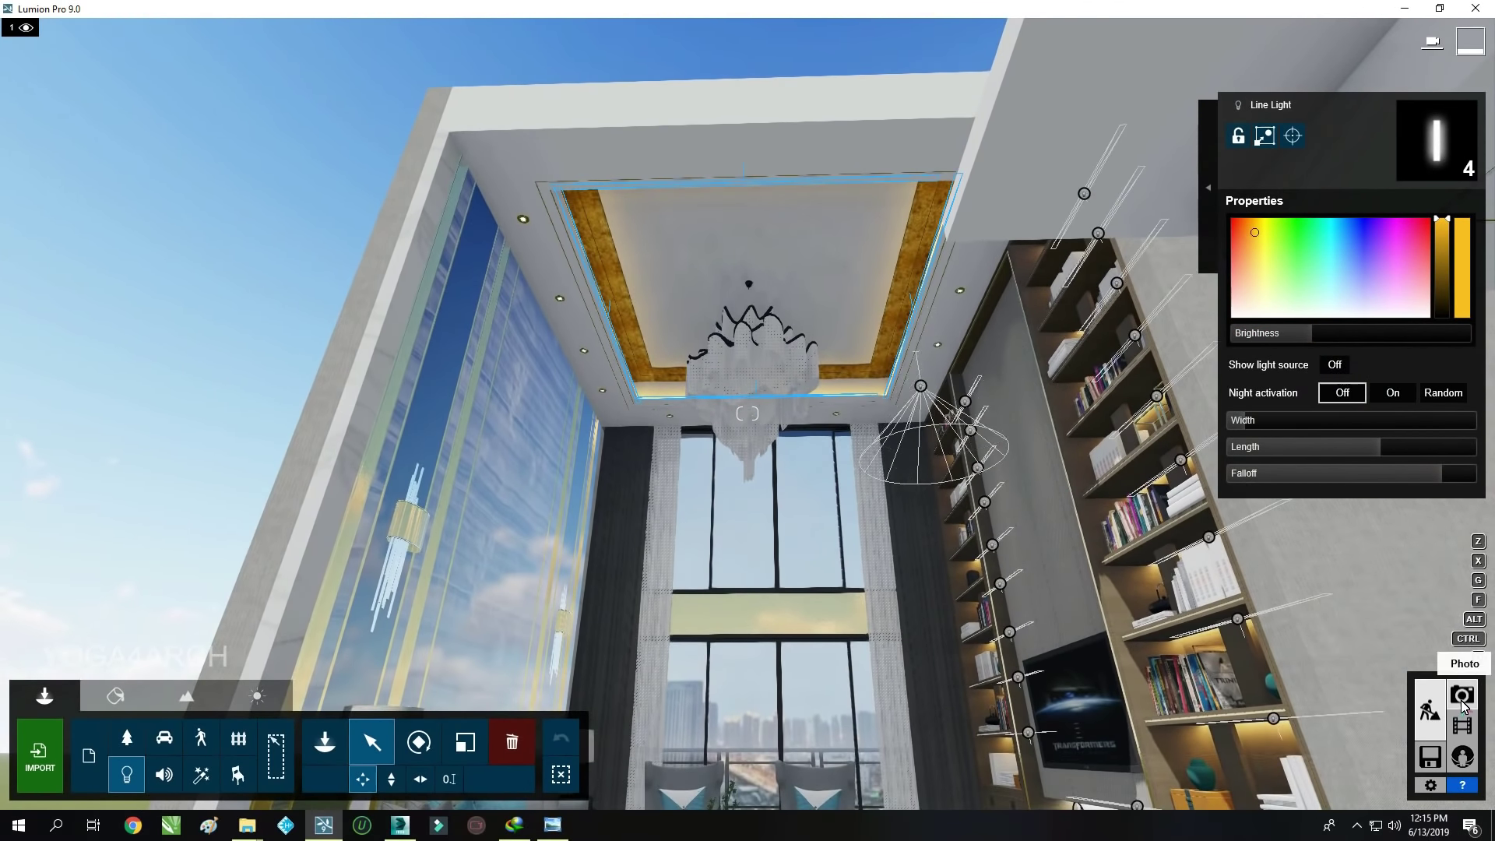
Add a Shadow effect to Photo 1 with brightness 0.0 and Sharp shadow type
left_click(1462, 701)
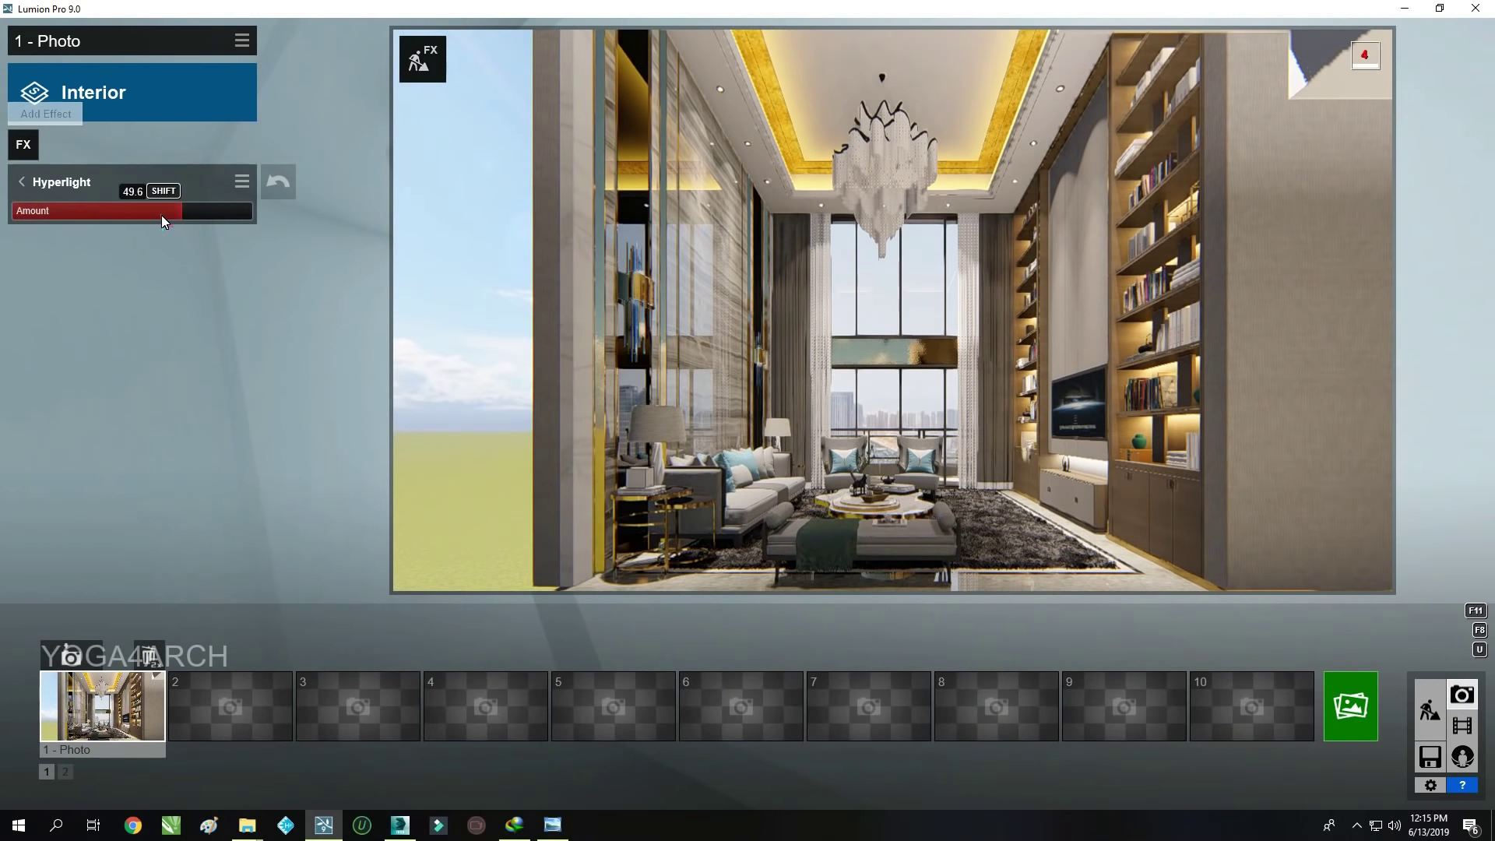
left_click(23, 144)
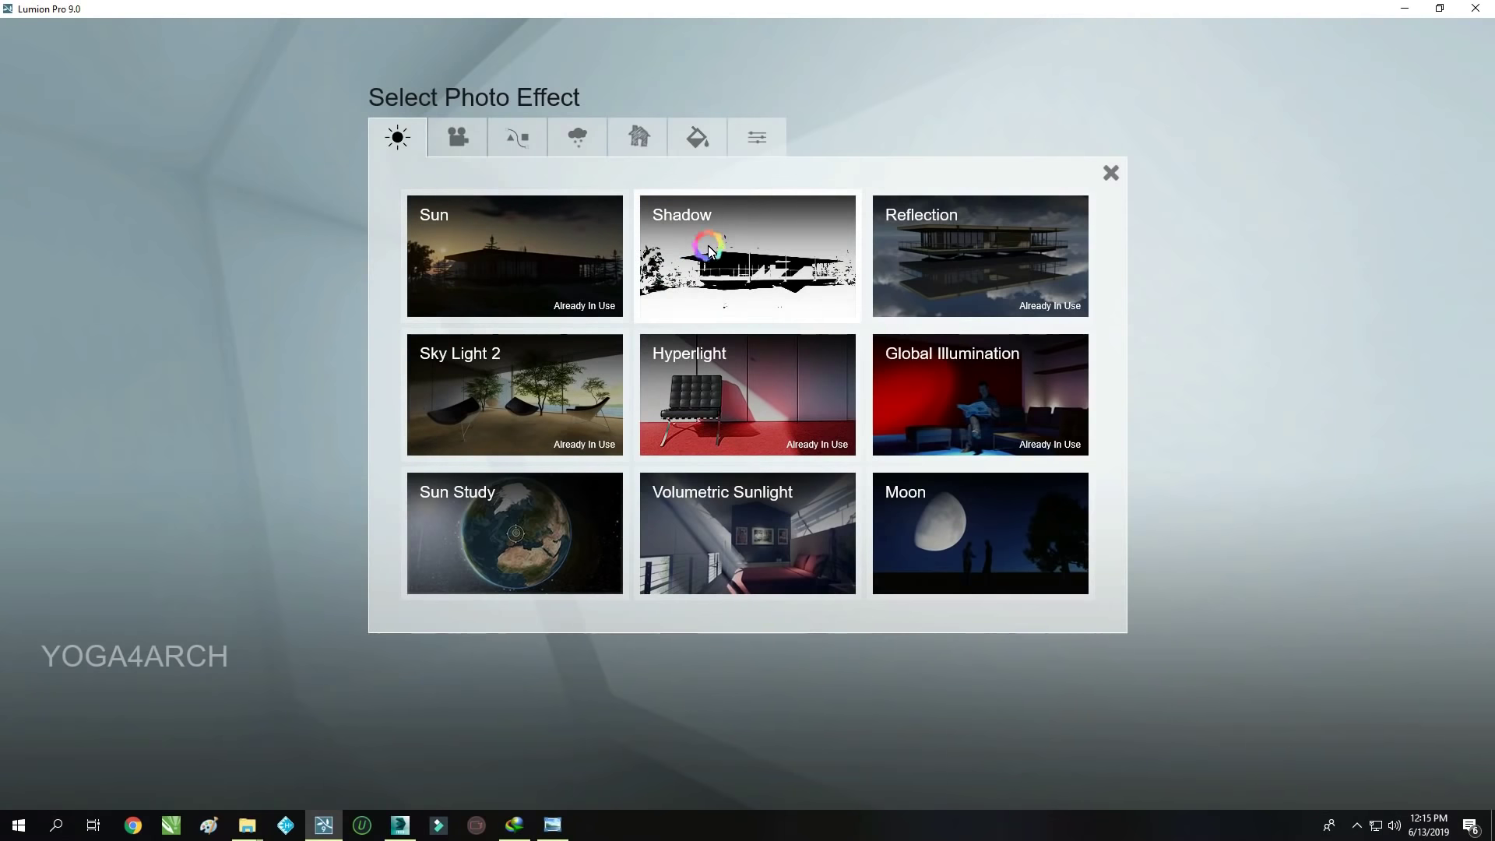
left_click(709, 251)
left_click_drag(124, 256, 17, 257)
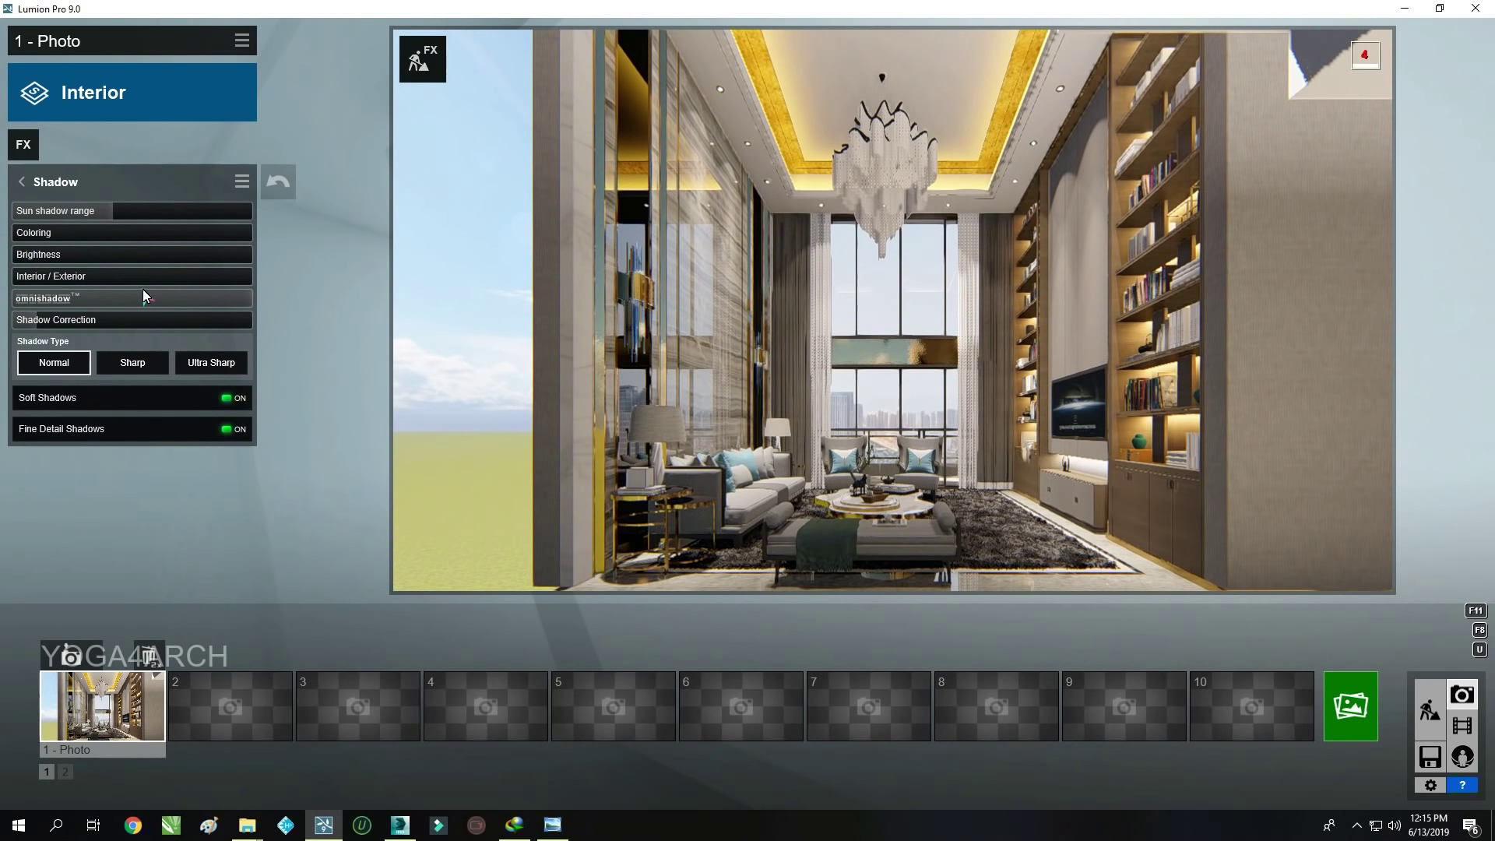
left_click(132, 363)
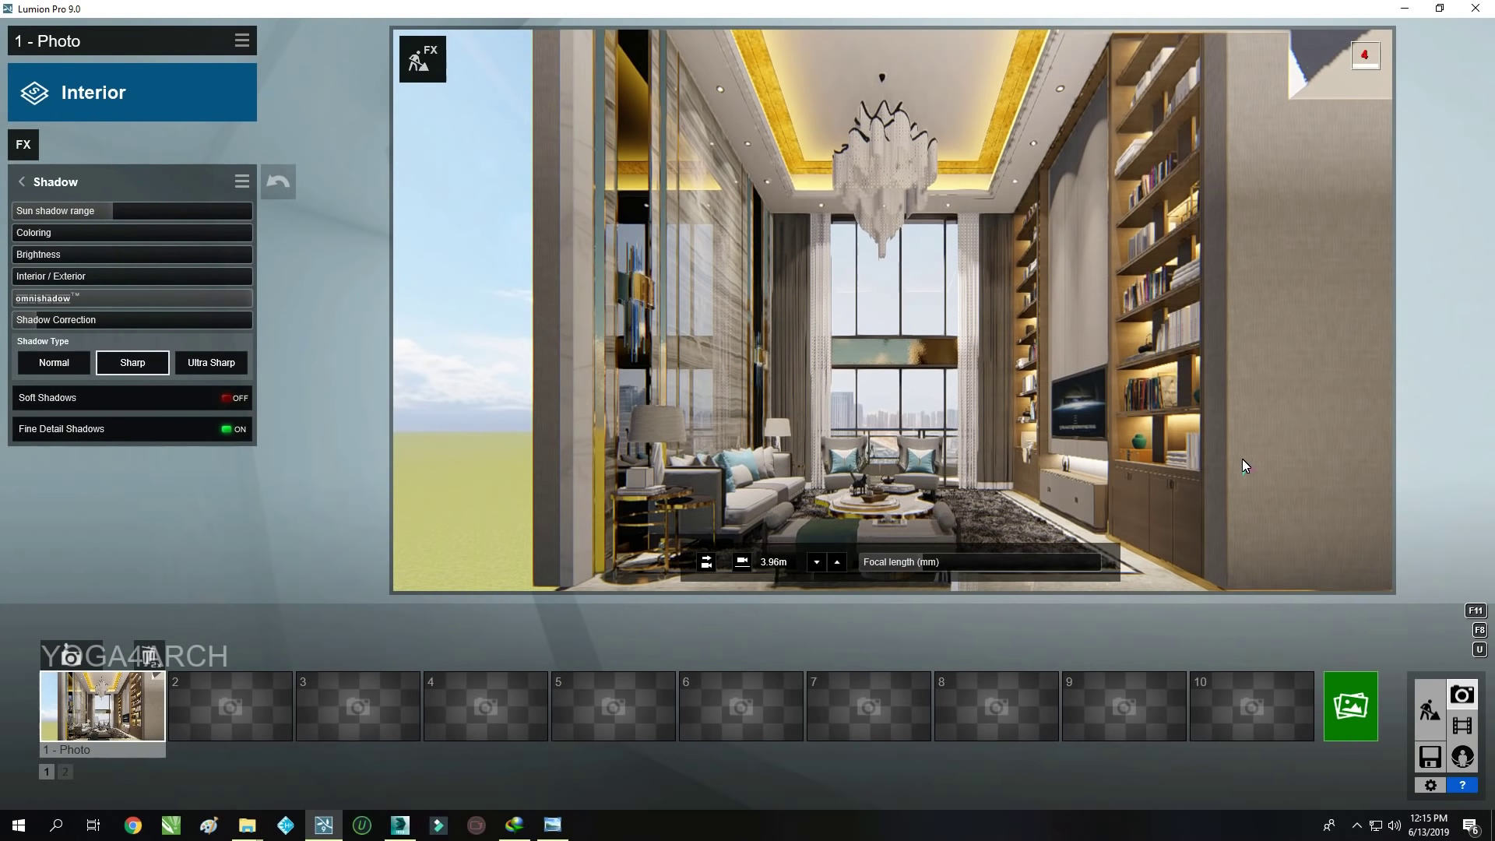
left_click(1351, 707)
Render Photo 1 as a 3840x2160 JPG with an additional output map enabled
left_click(662, 523)
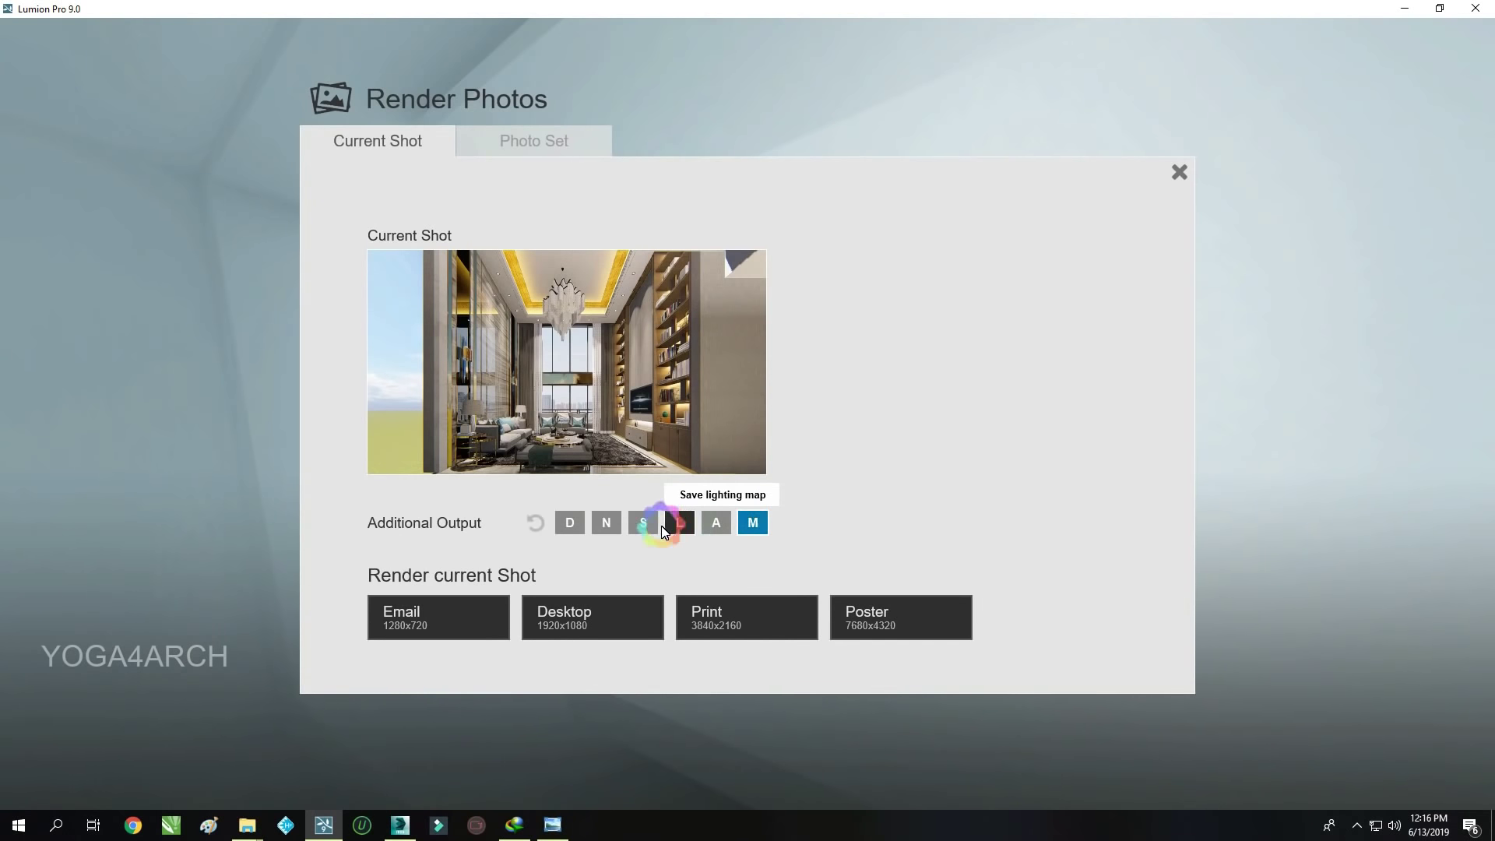
left_click(790, 619)
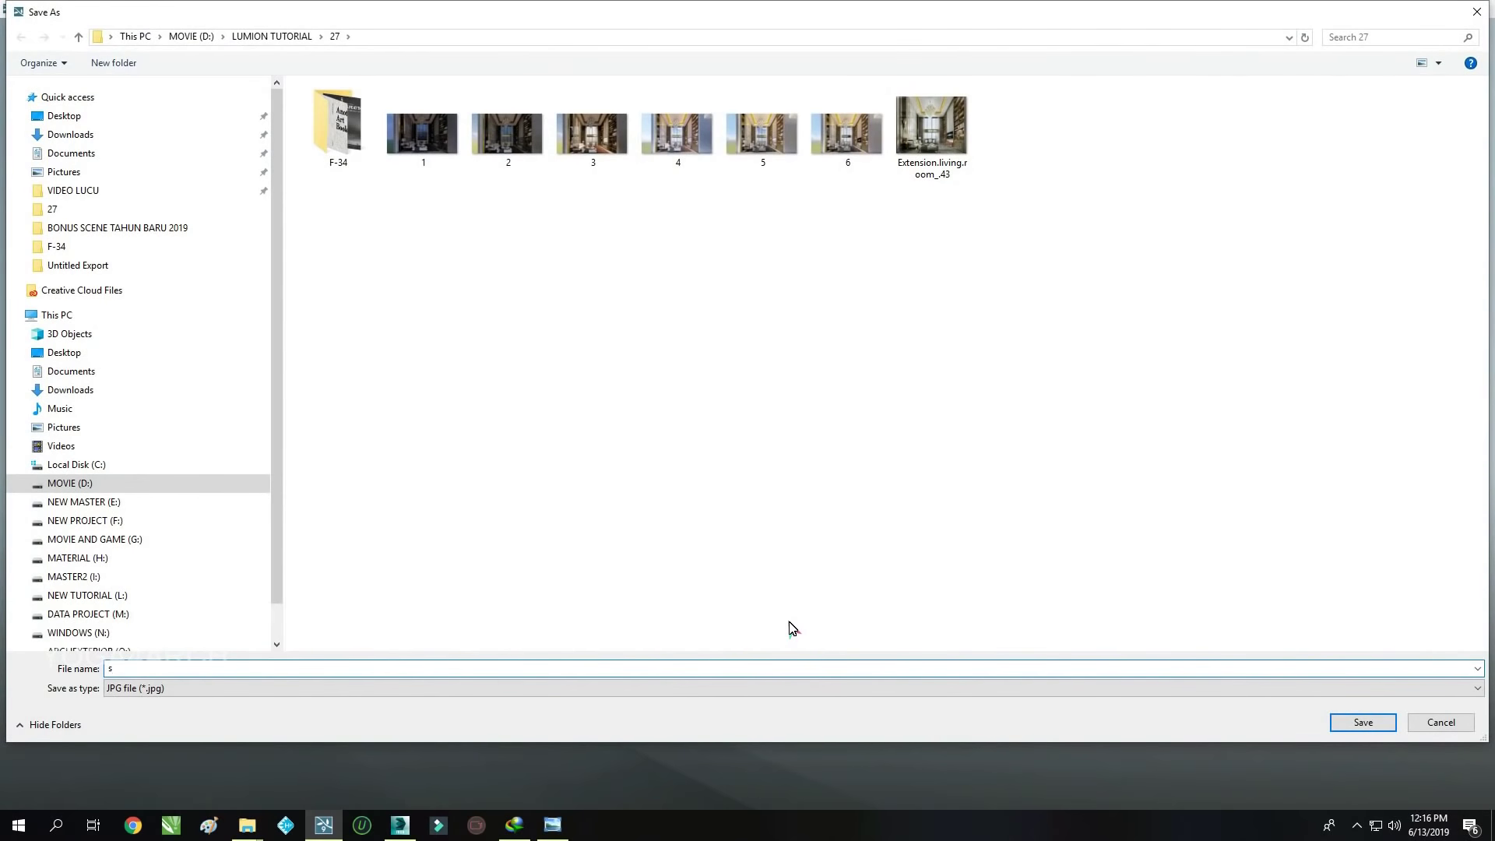
key("Return")
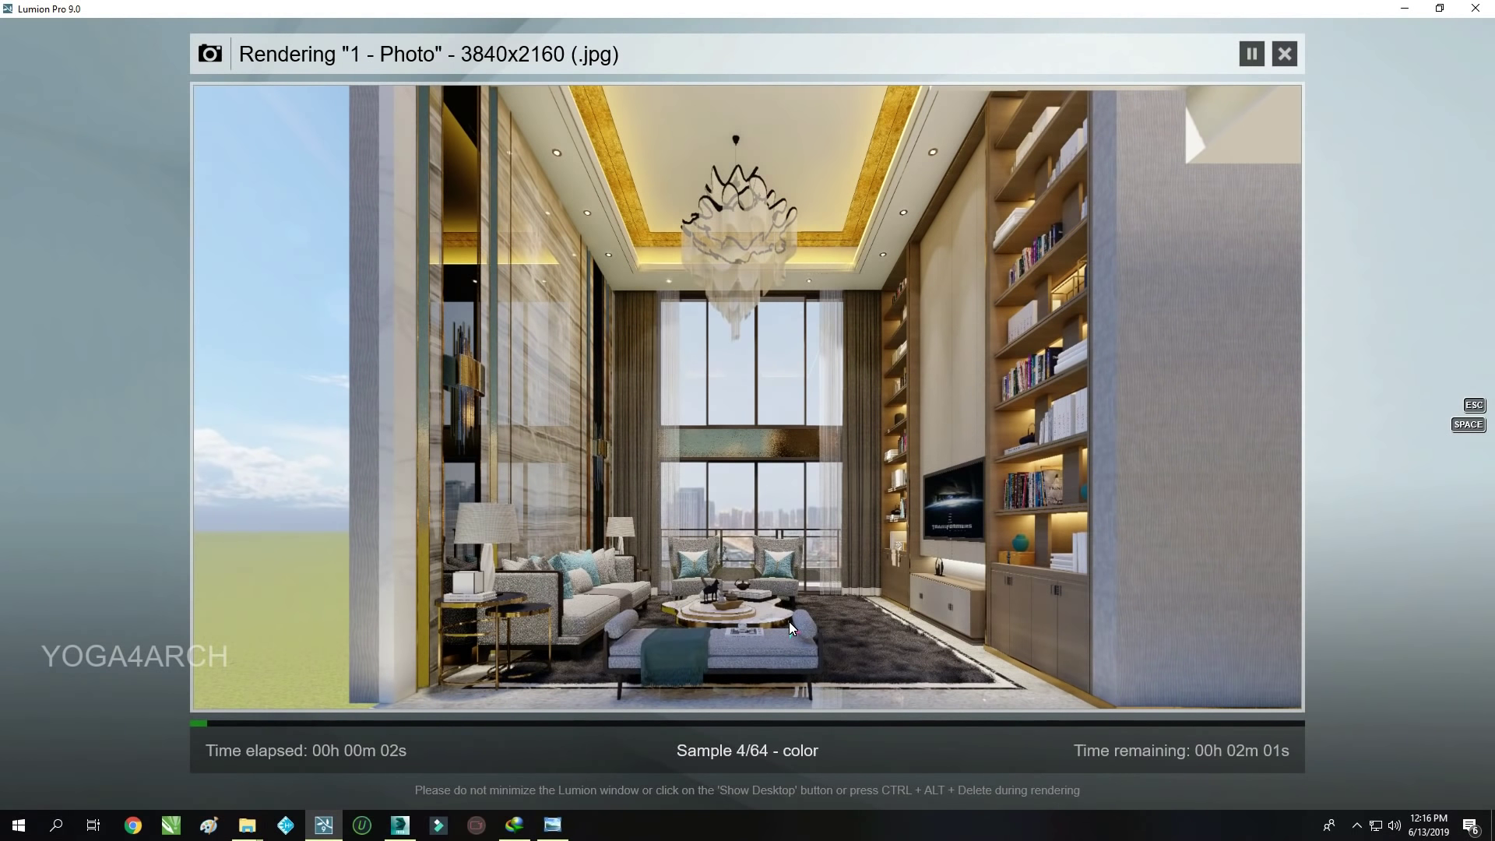
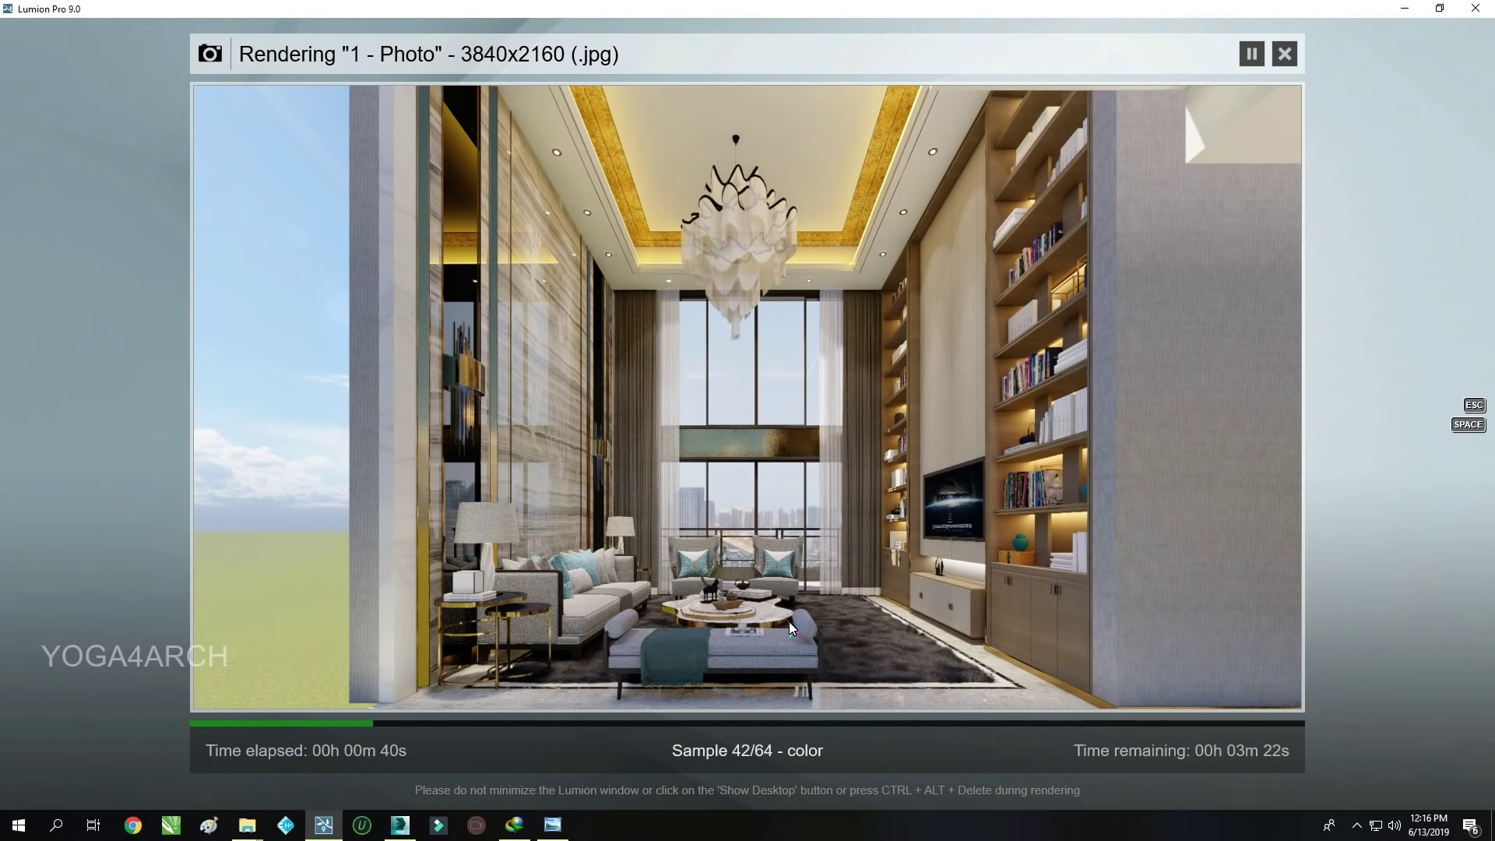
Compare with the reference photo, then cancel the running 3840x2160 render of photo 1
left_click(567, 829)
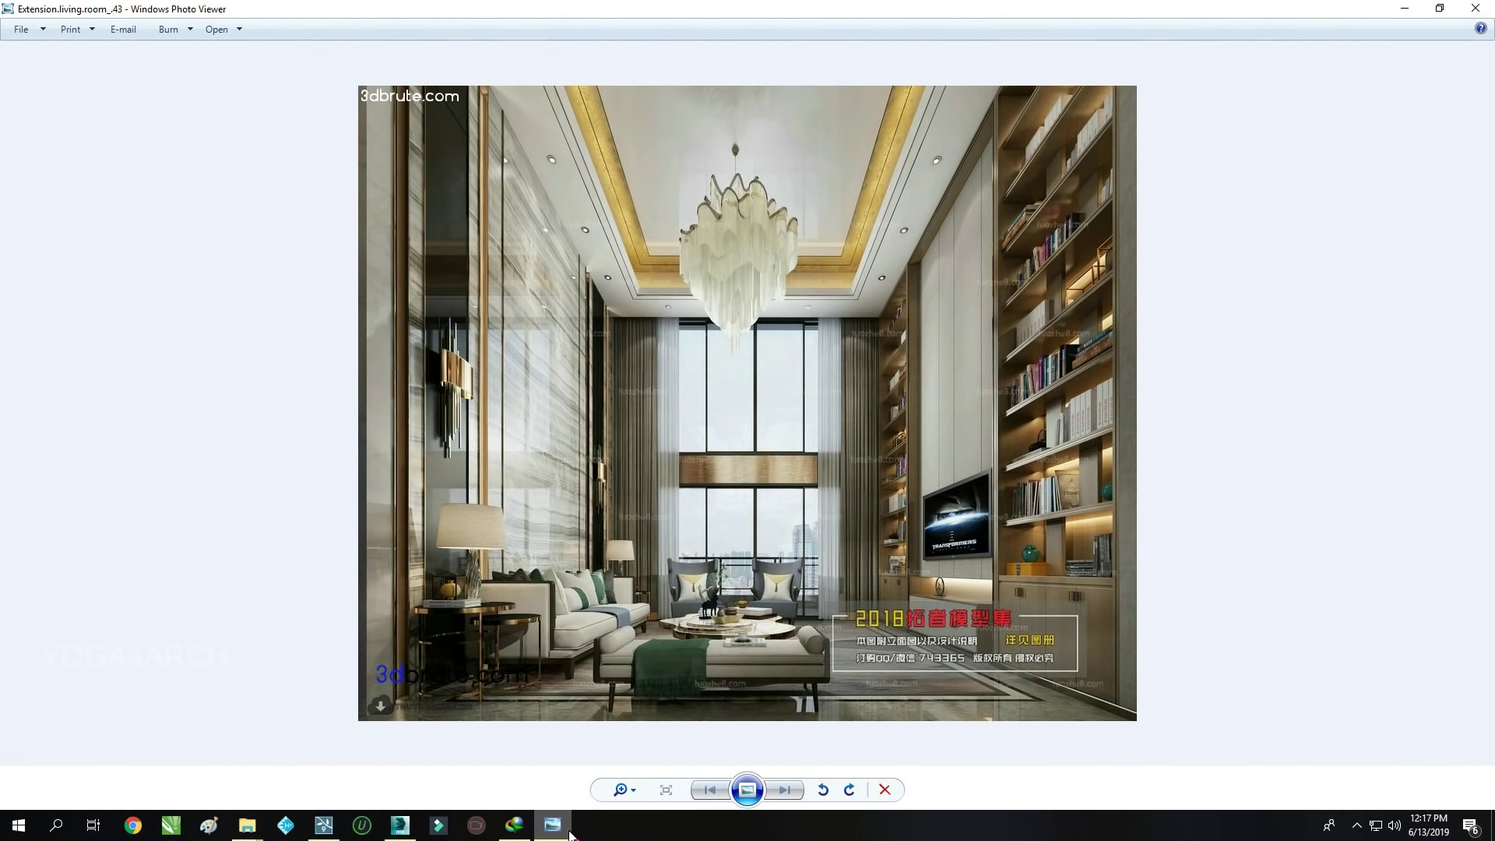
left_click(565, 830)
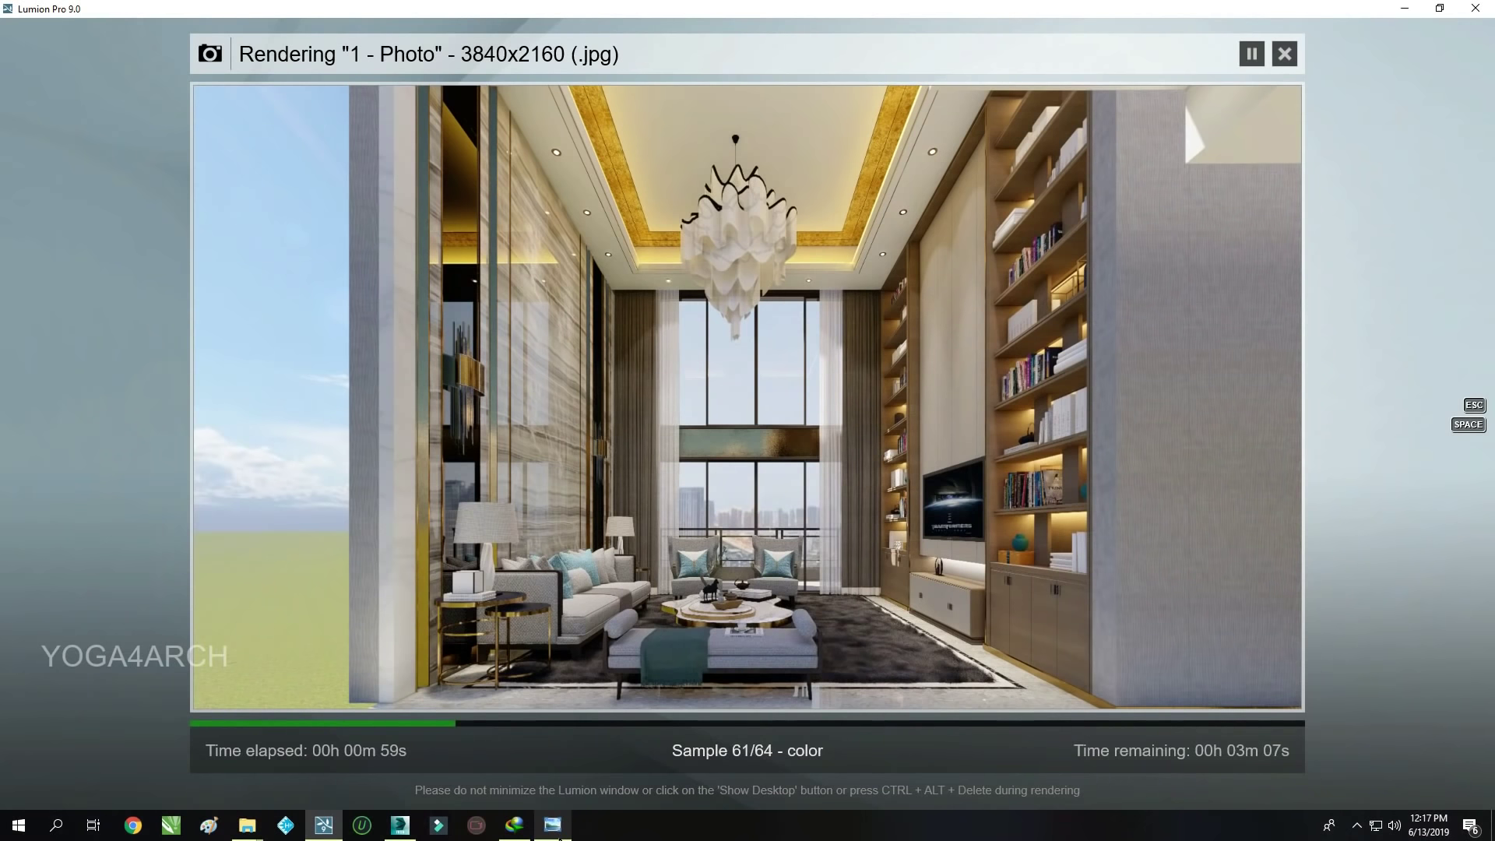
left_click(1287, 58)
Confirm the cancel, open the Material Editor and raise the striped Standard material's gloss
left_click(1215, 686)
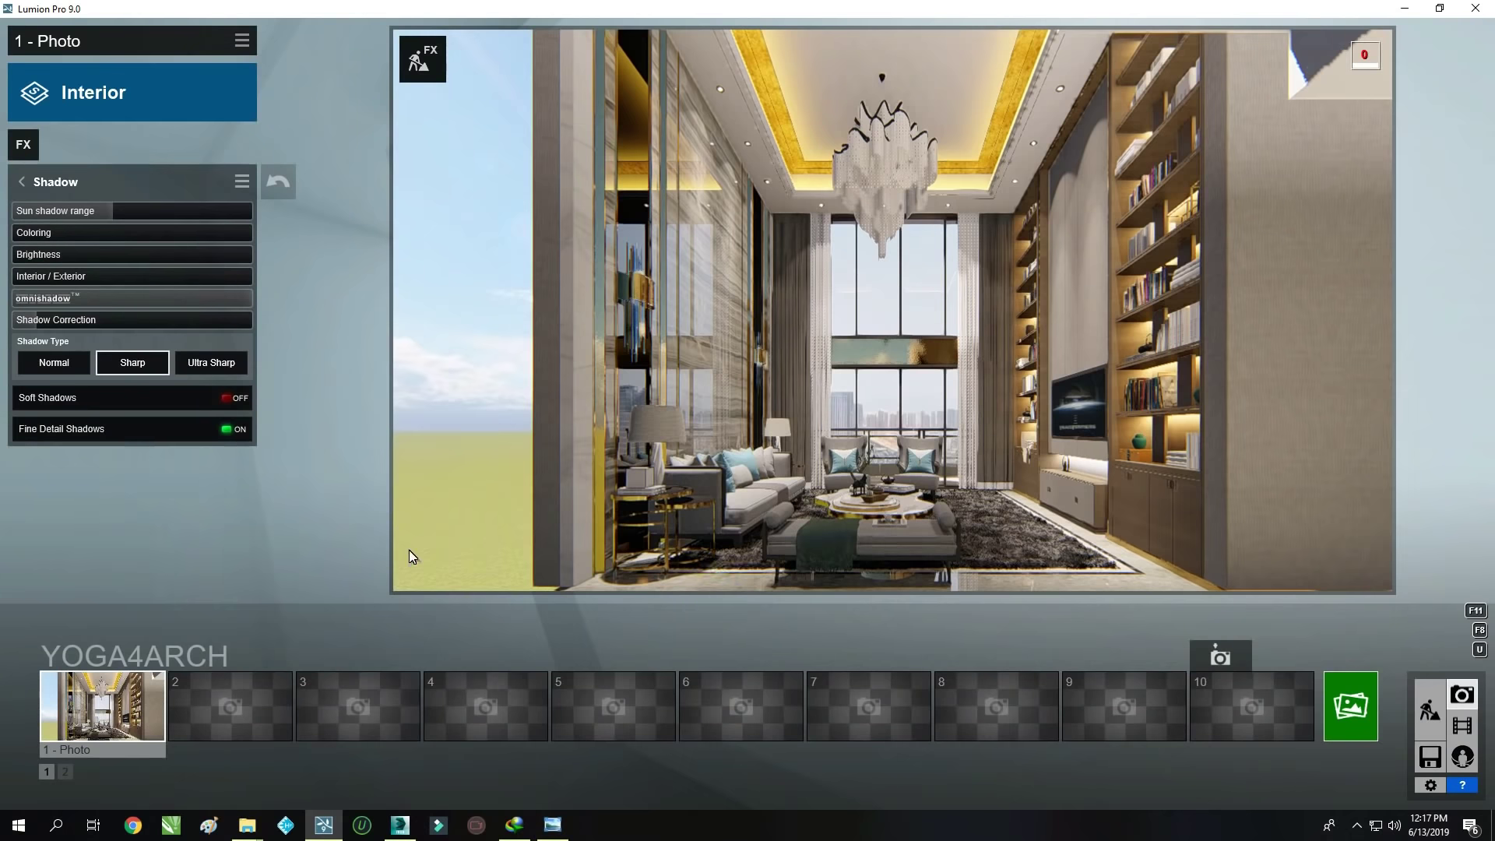
left_click(1430, 715)
left_click(117, 630)
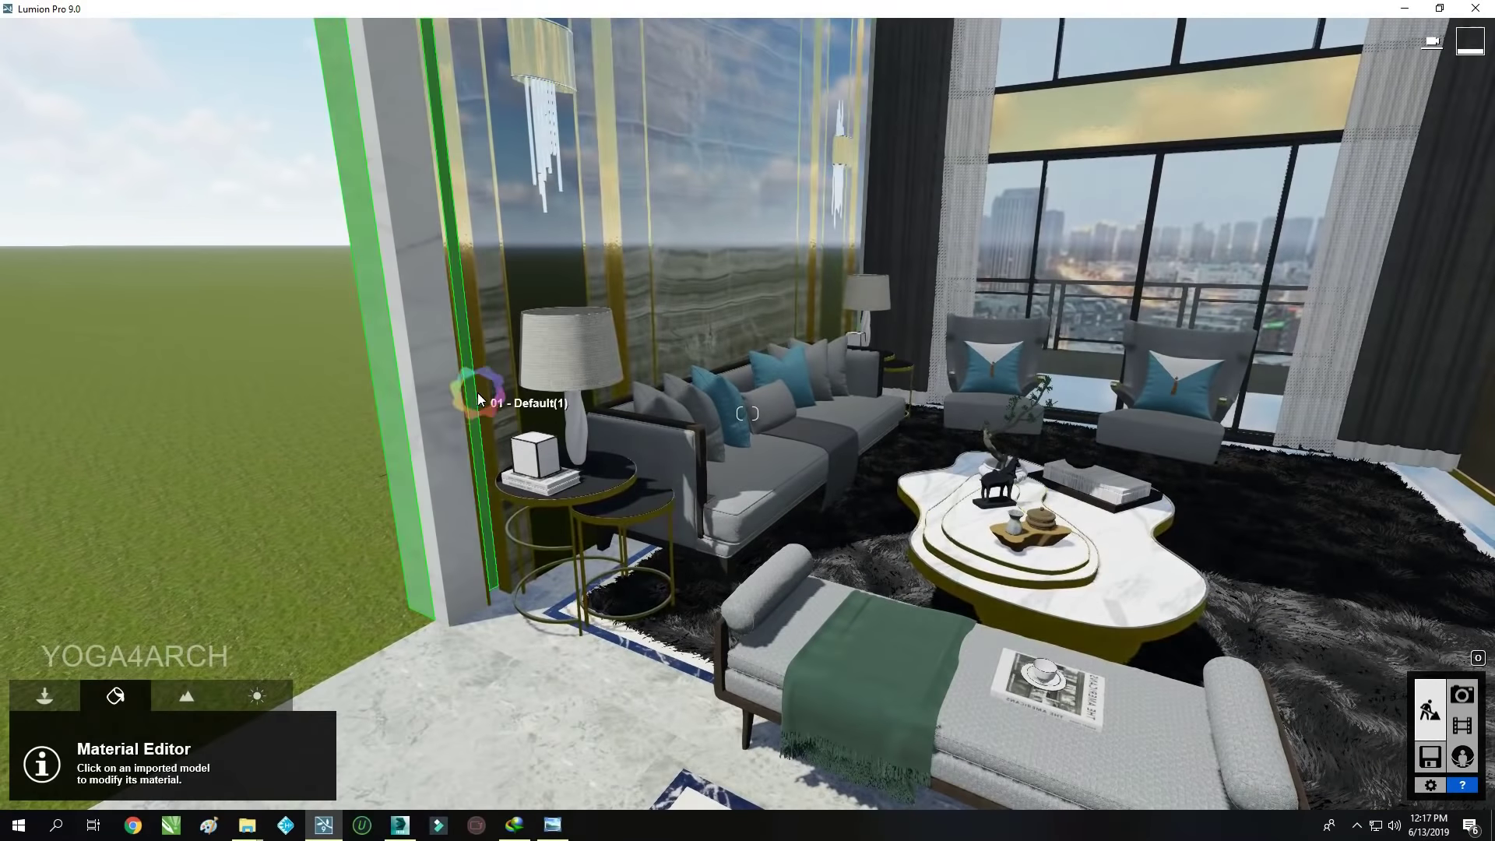
key("w")
left_click(226, 578)
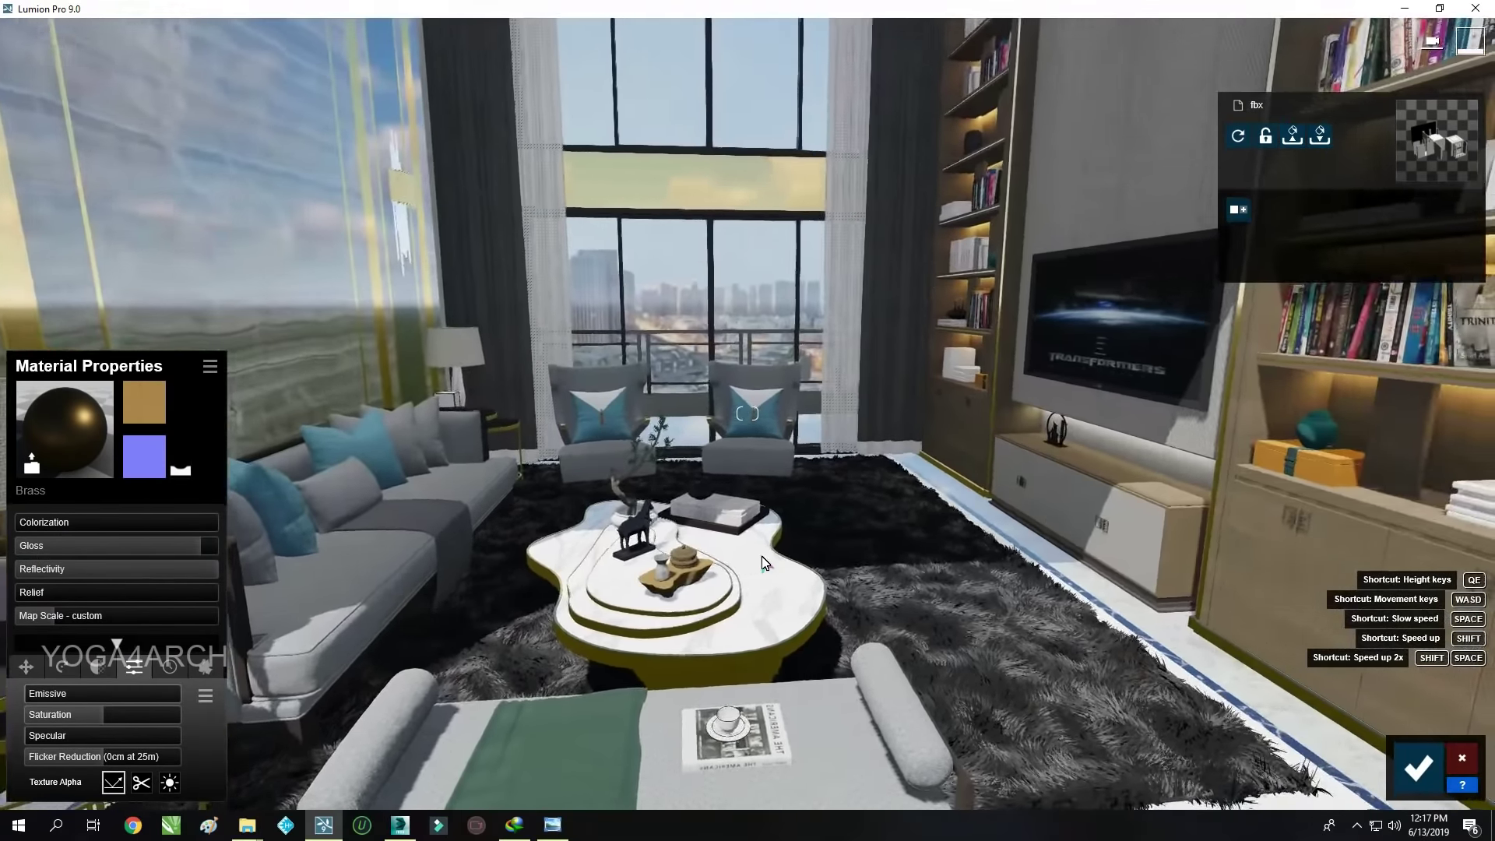
left_click(1169, 551)
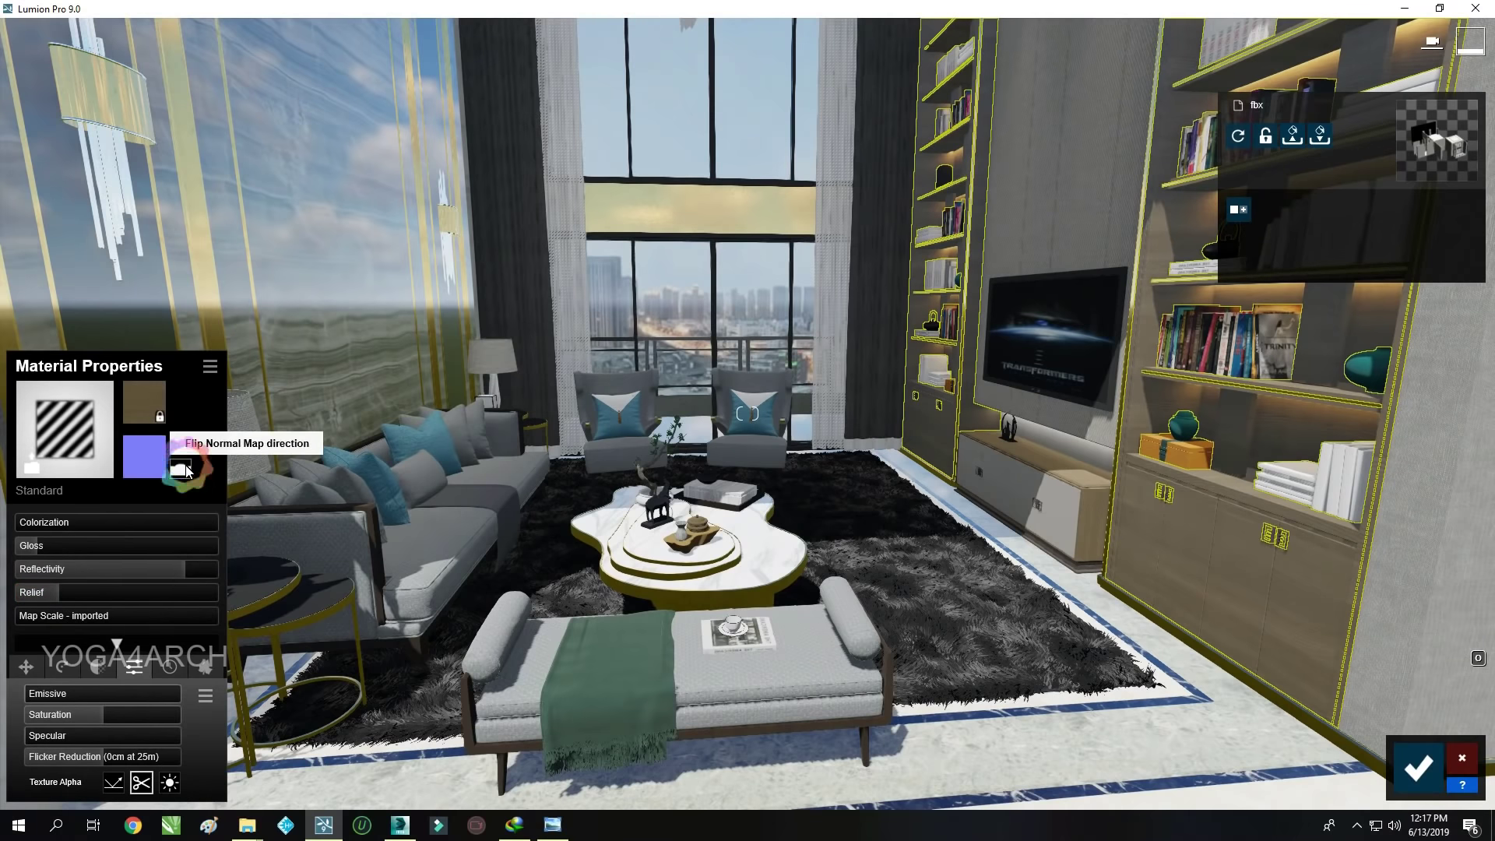
left_click_drag(47, 546, 66, 545)
right_click_drag(817, 623, 843, 645)
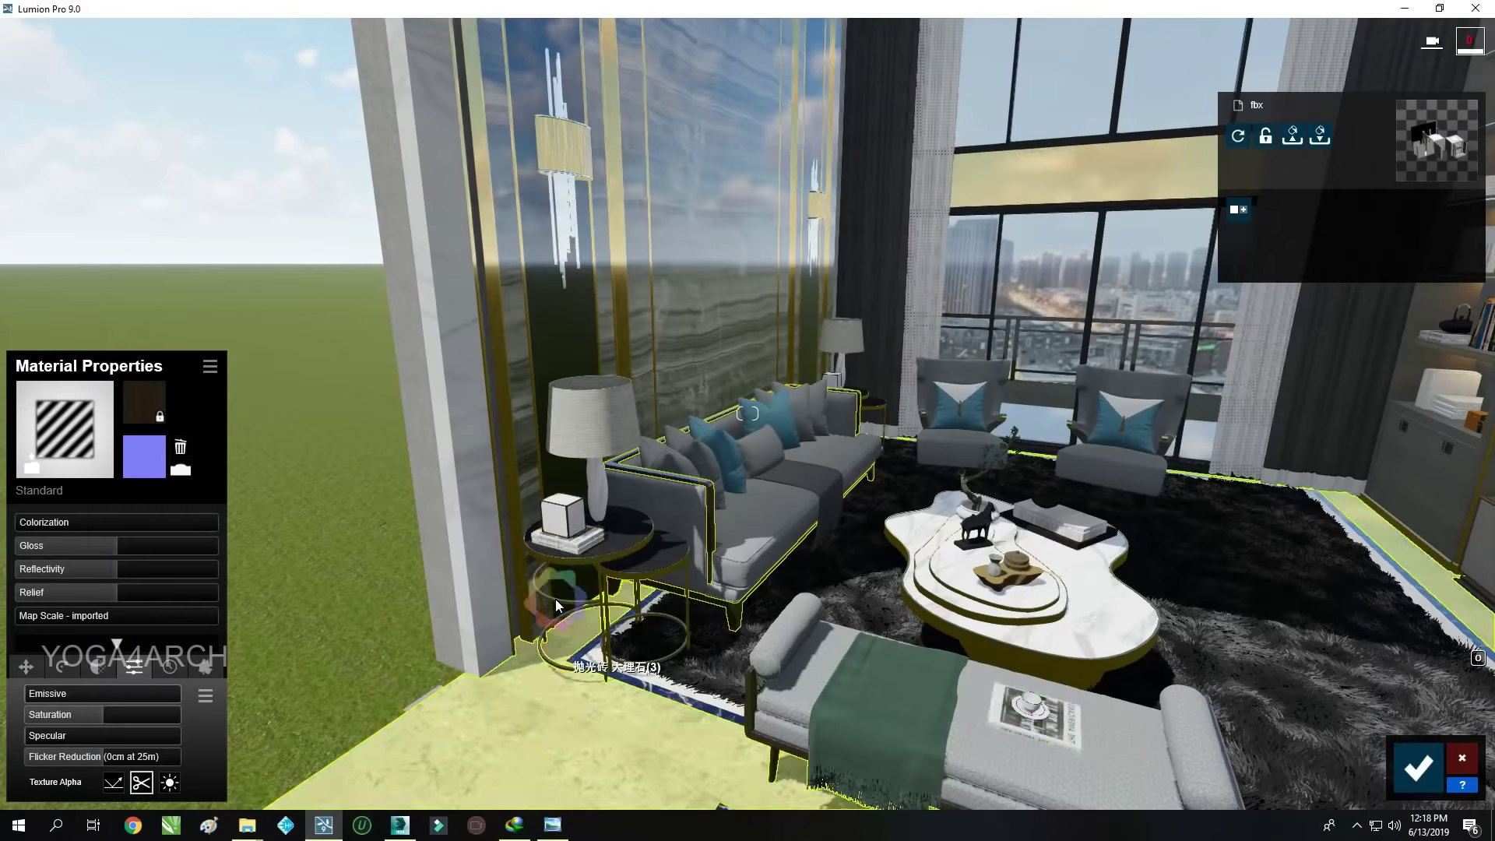
Apply an Indoor Glass material to the side-table cube
left_click(562, 516)
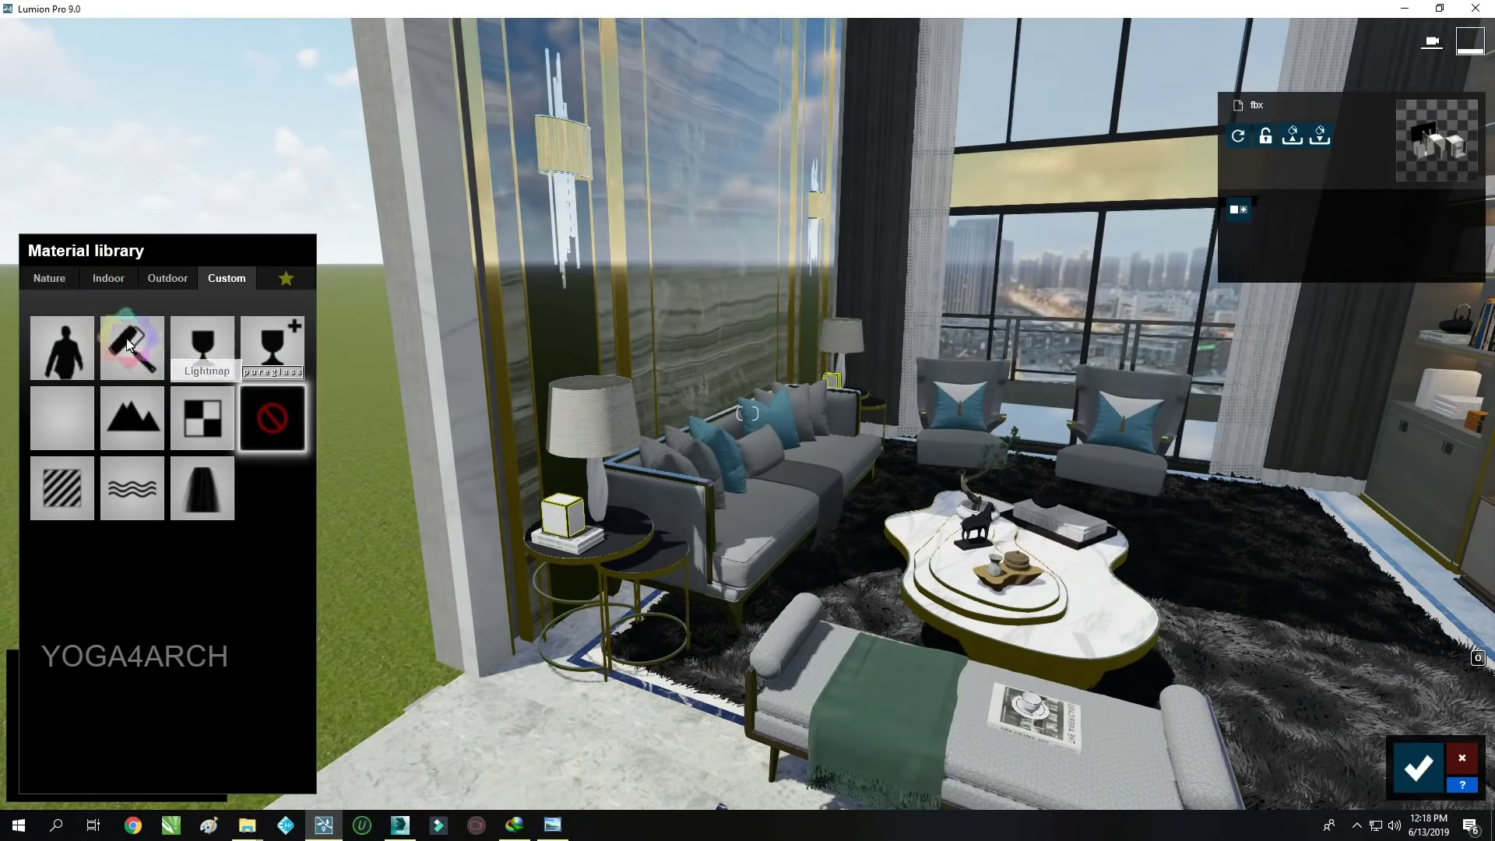
left_click(108, 278)
left_click(113, 323)
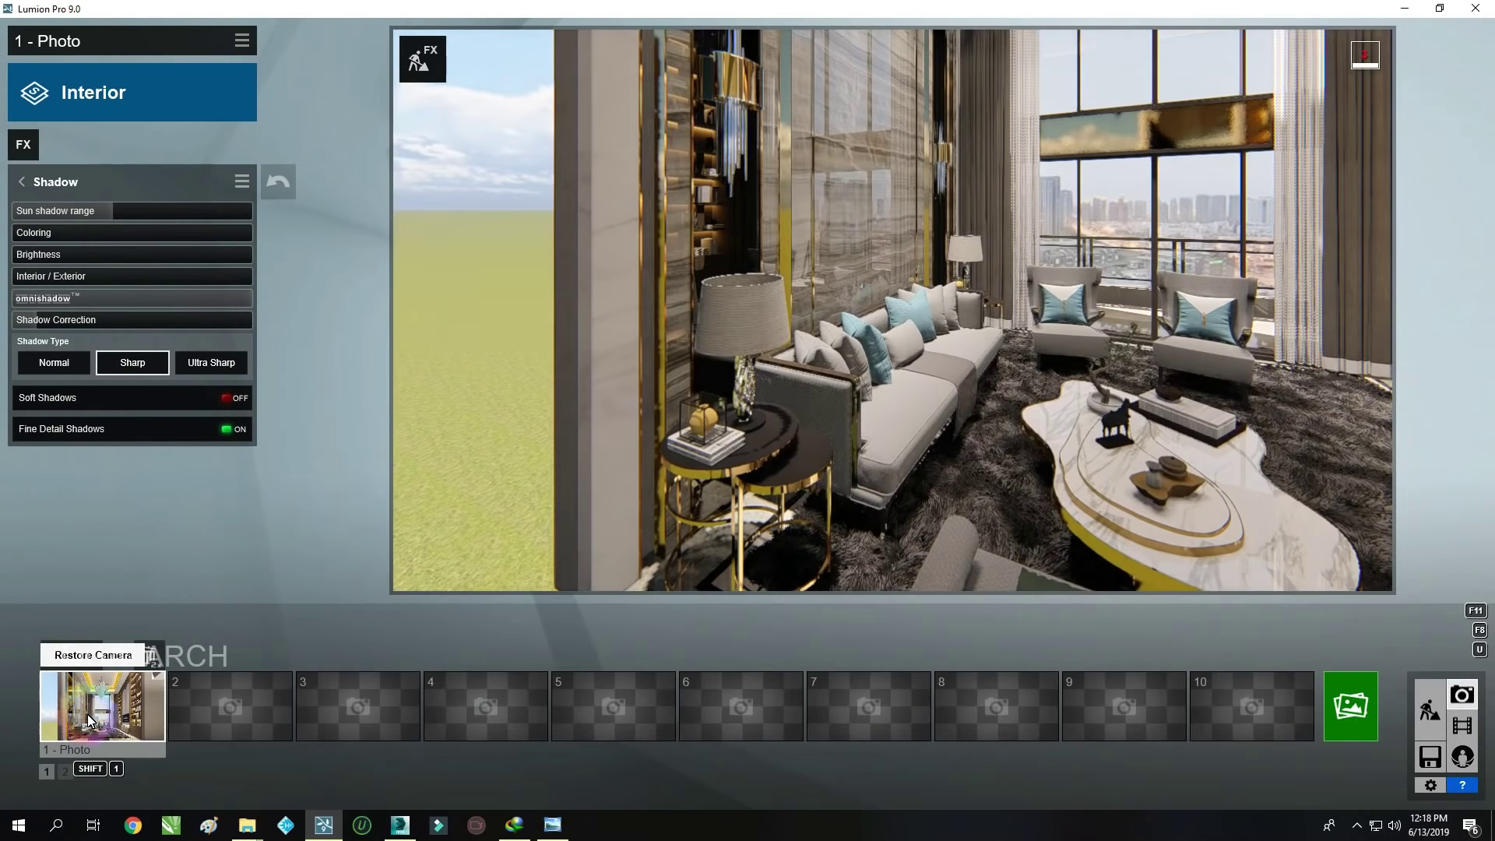
Save the material changes and add a Reflection effect to photo 1
left_click(87, 713)
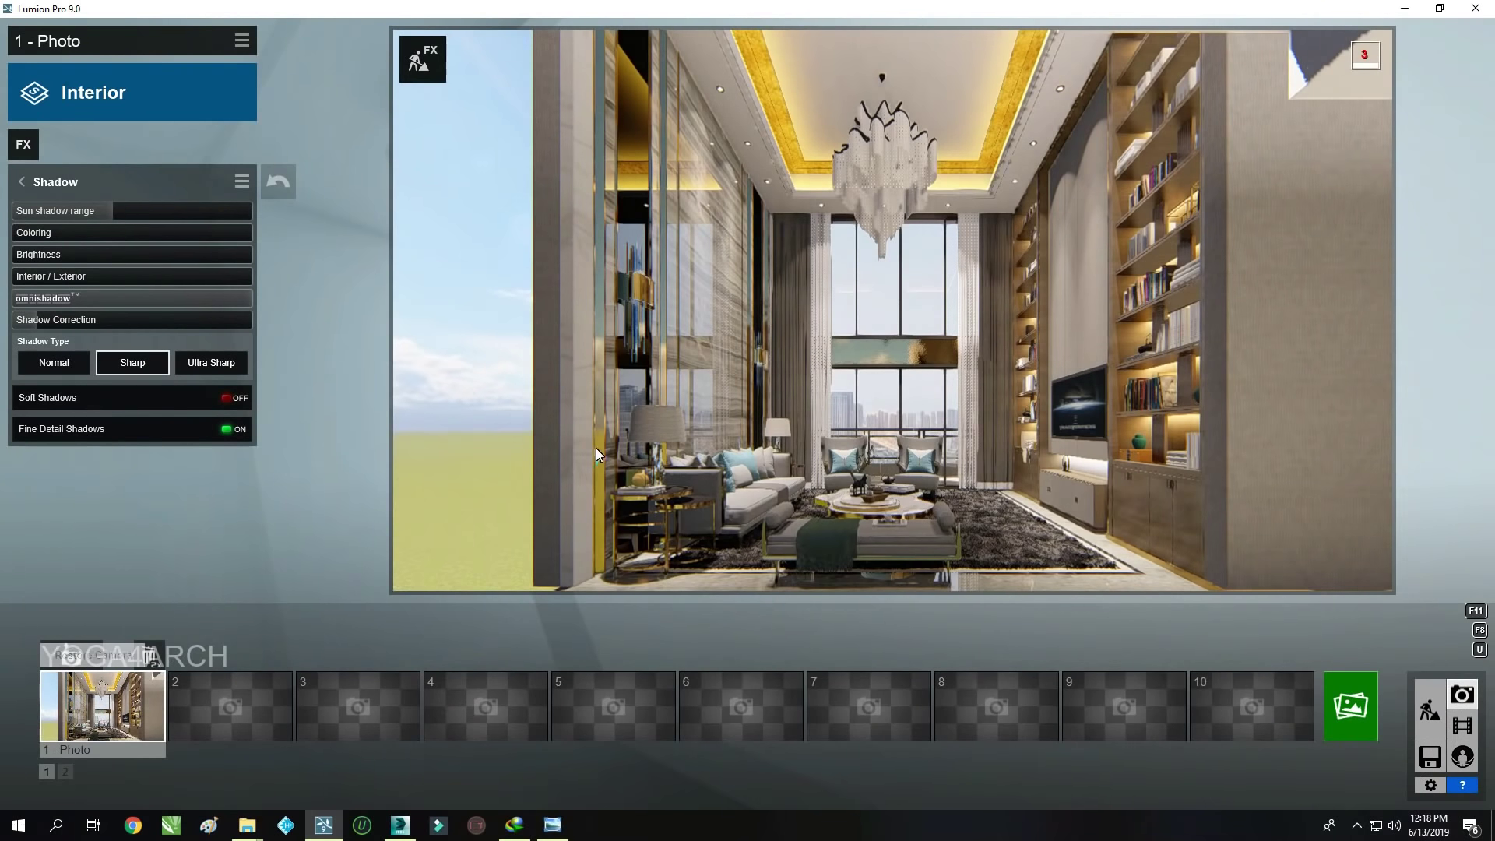
left_click(23, 144)
left_click(924, 254)
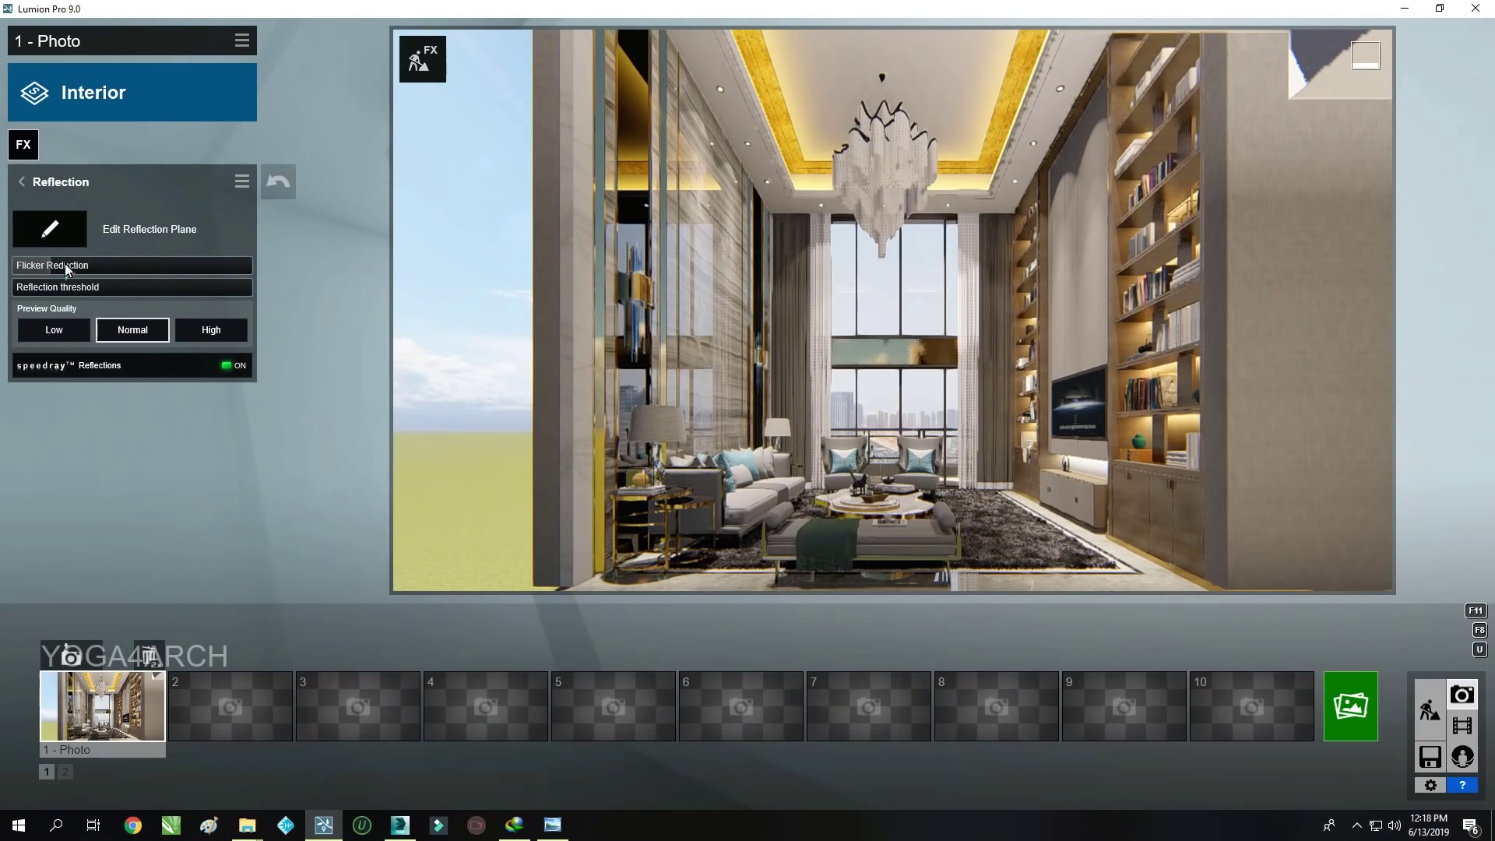
Add a reflection plane on the tall glass wall and confirm it
left_click(50, 221)
left_click(290, 773)
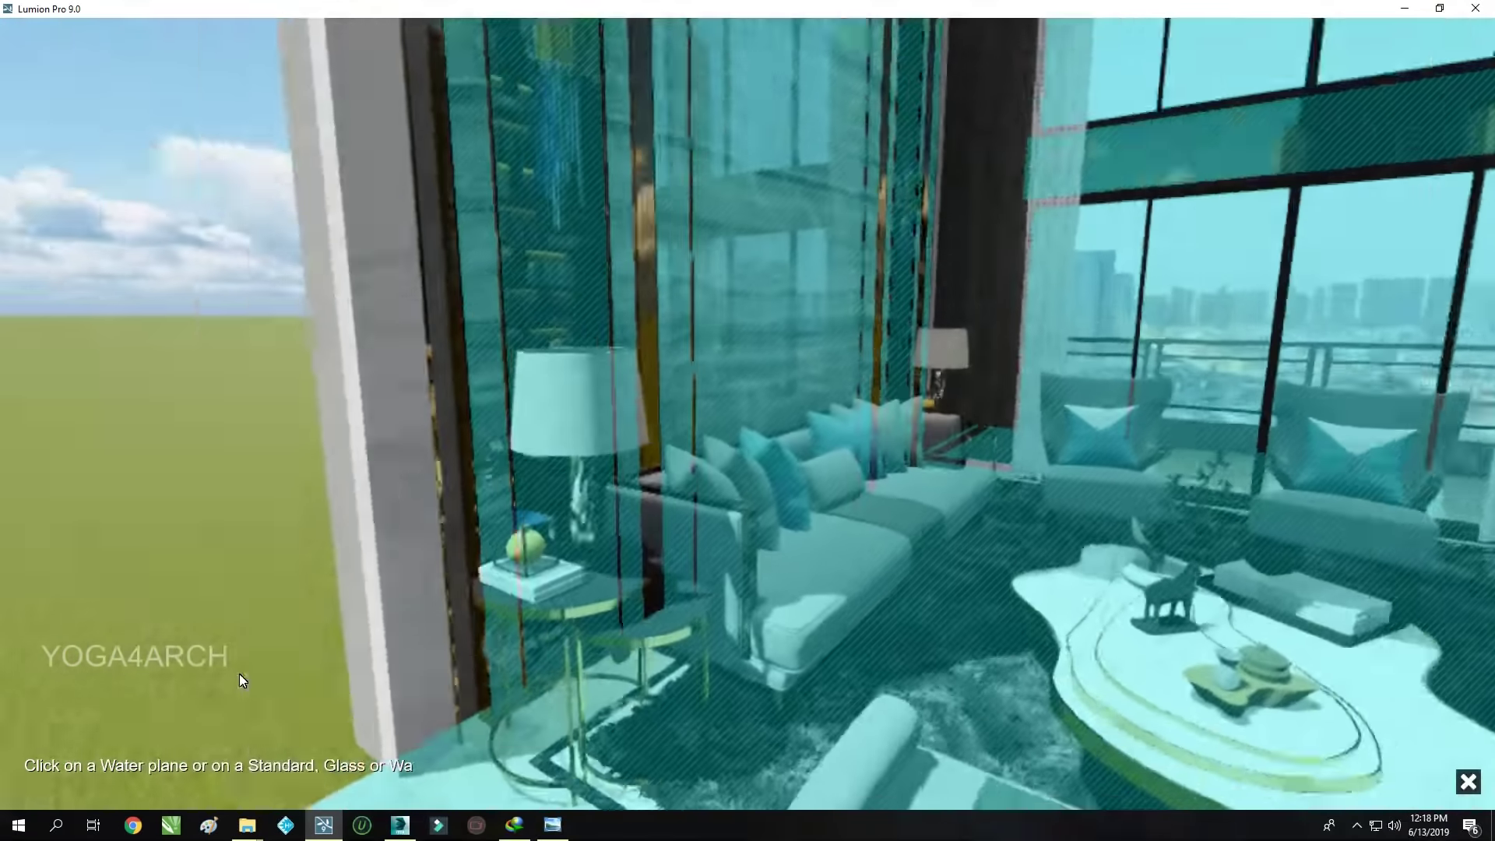
key("w")
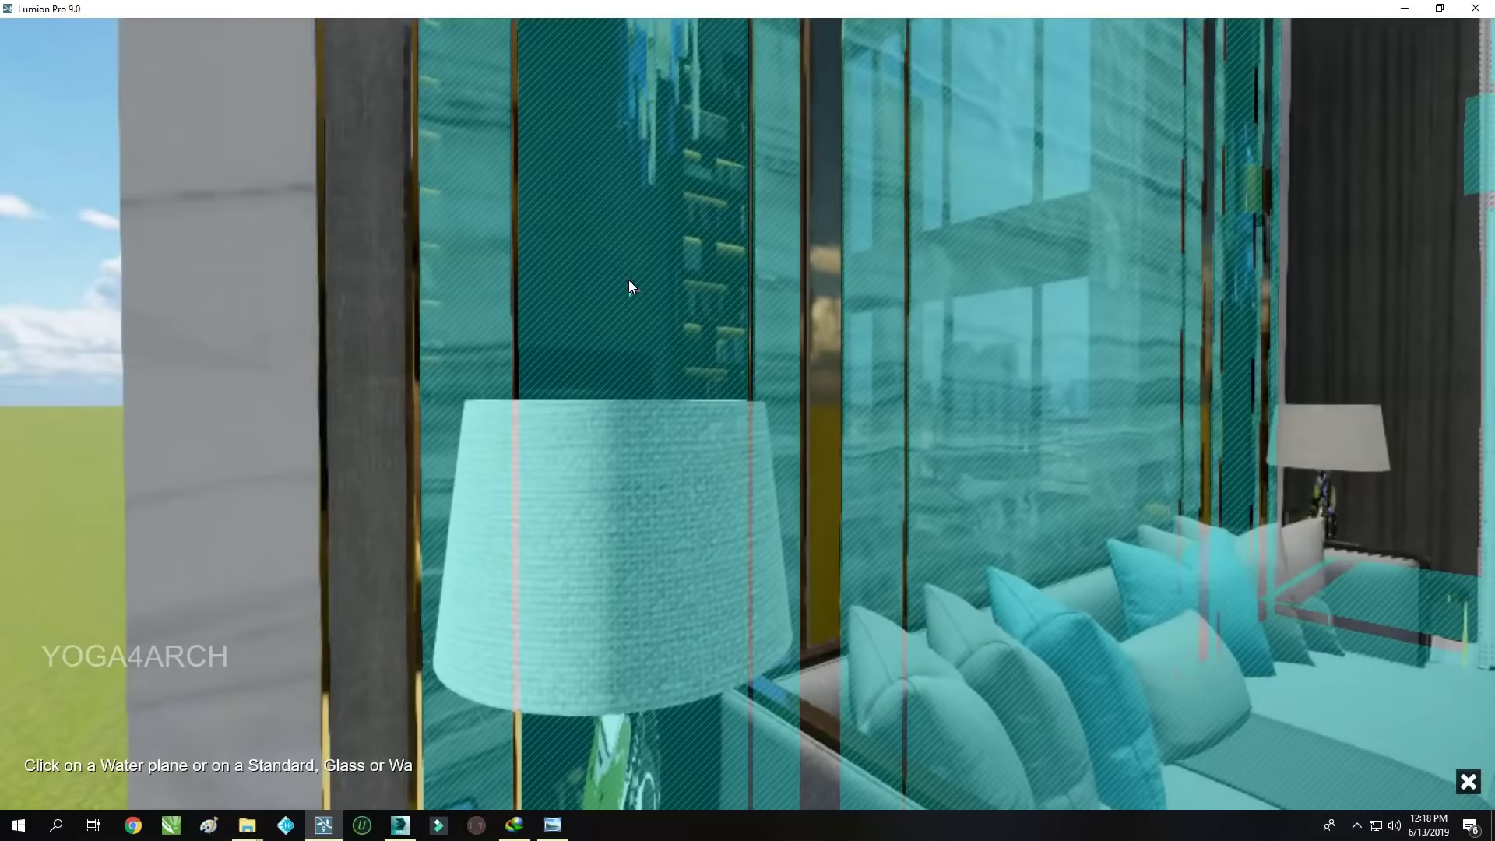
key("s")
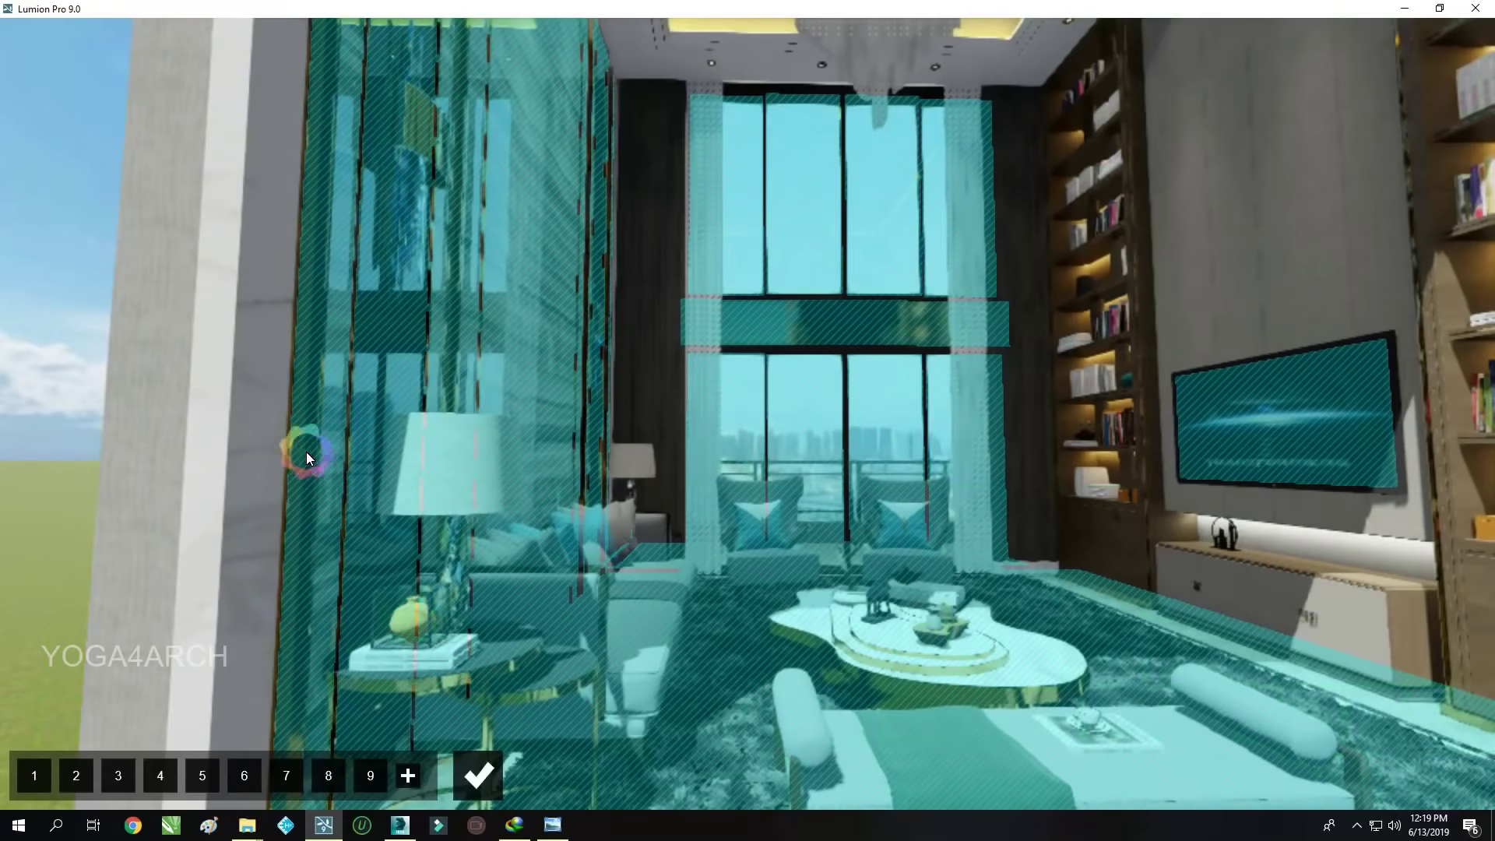
left_click(481, 783)
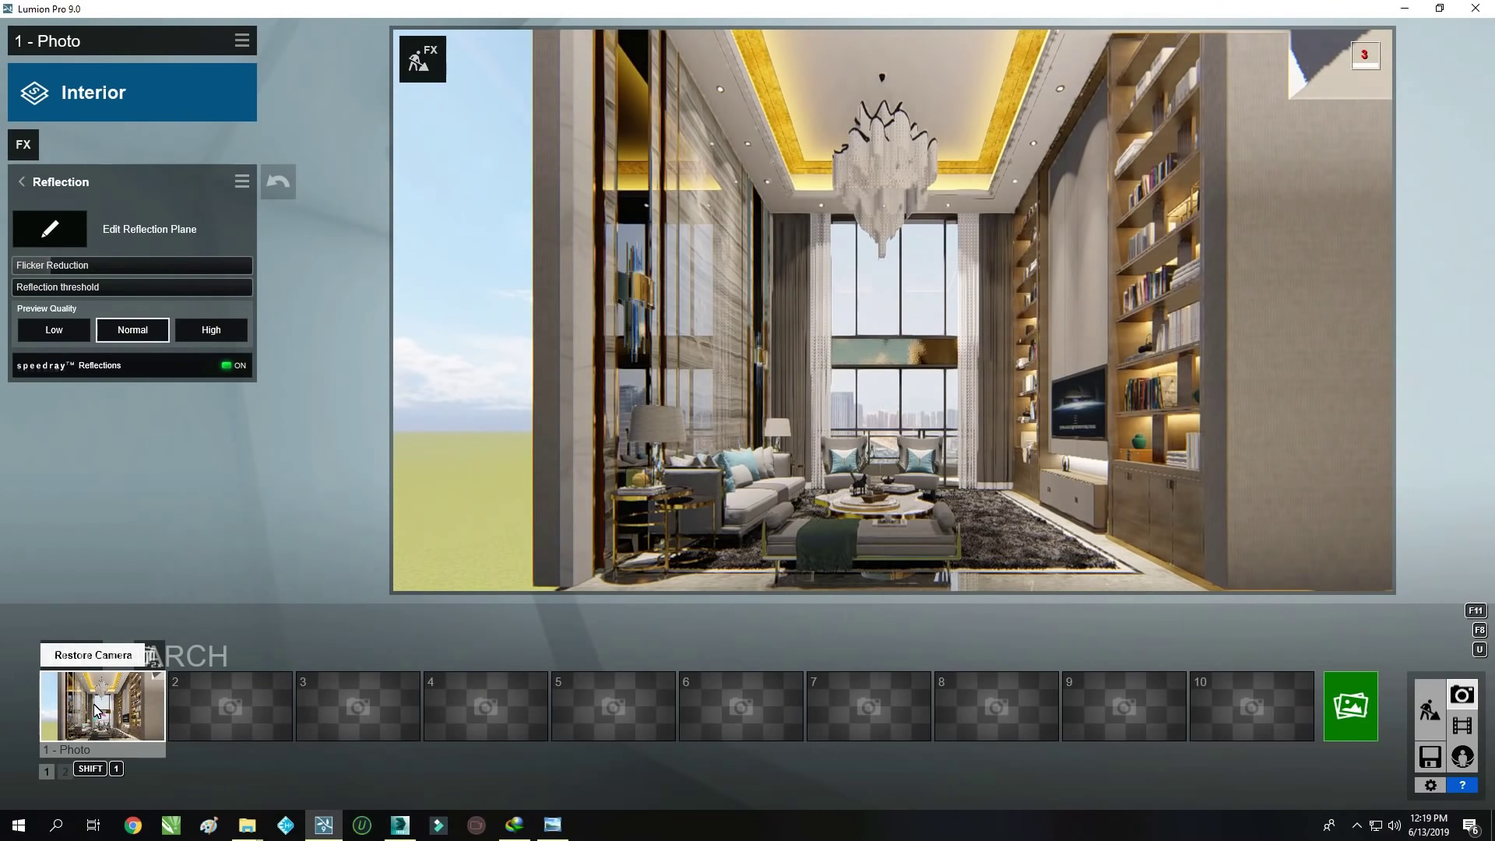
right_click_drag(988, 450, 1037, 428)
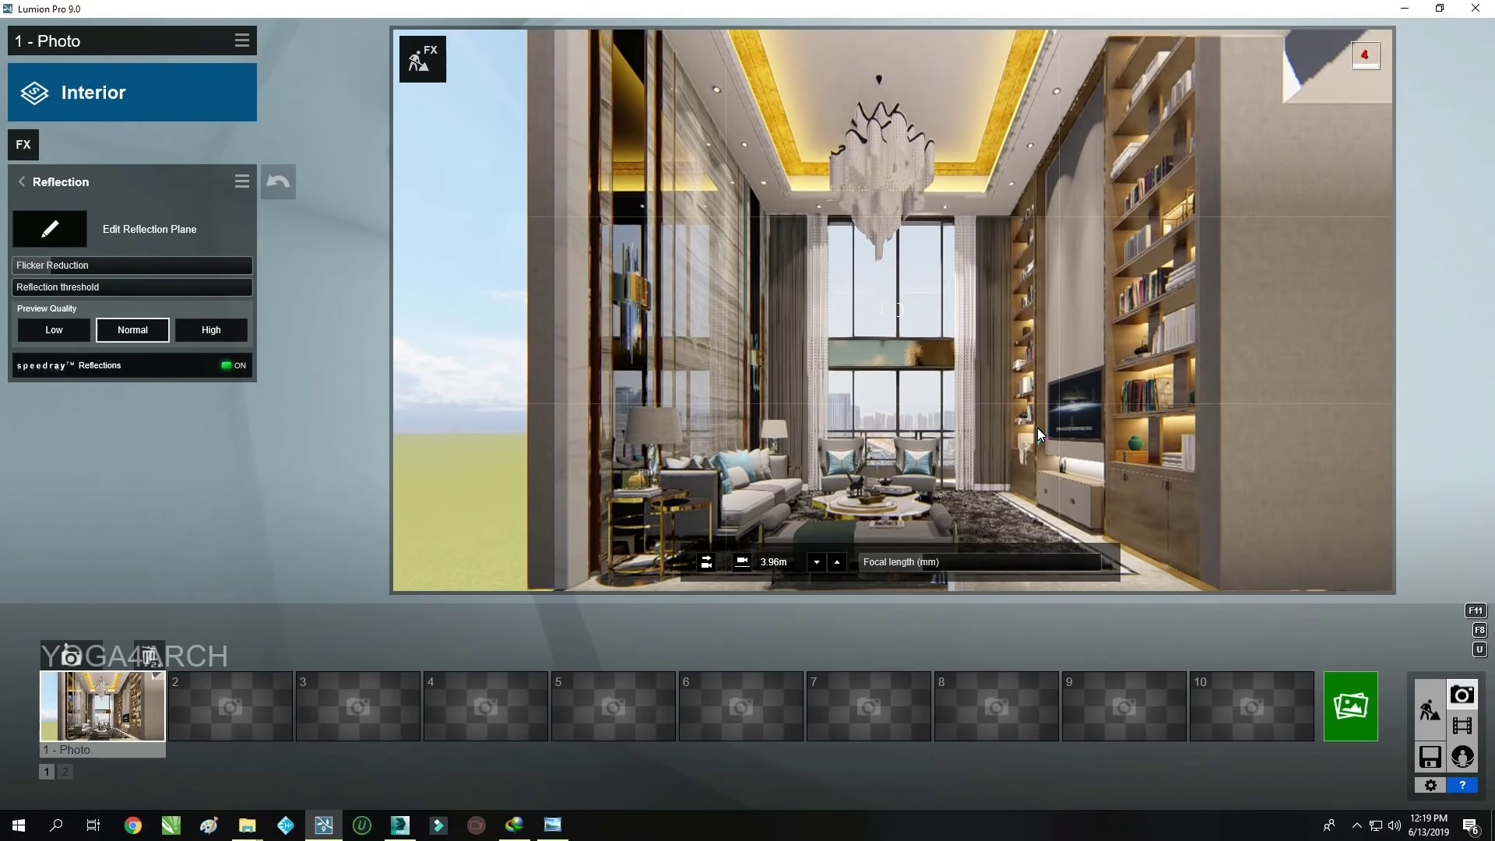
mouse_move(484, 707)
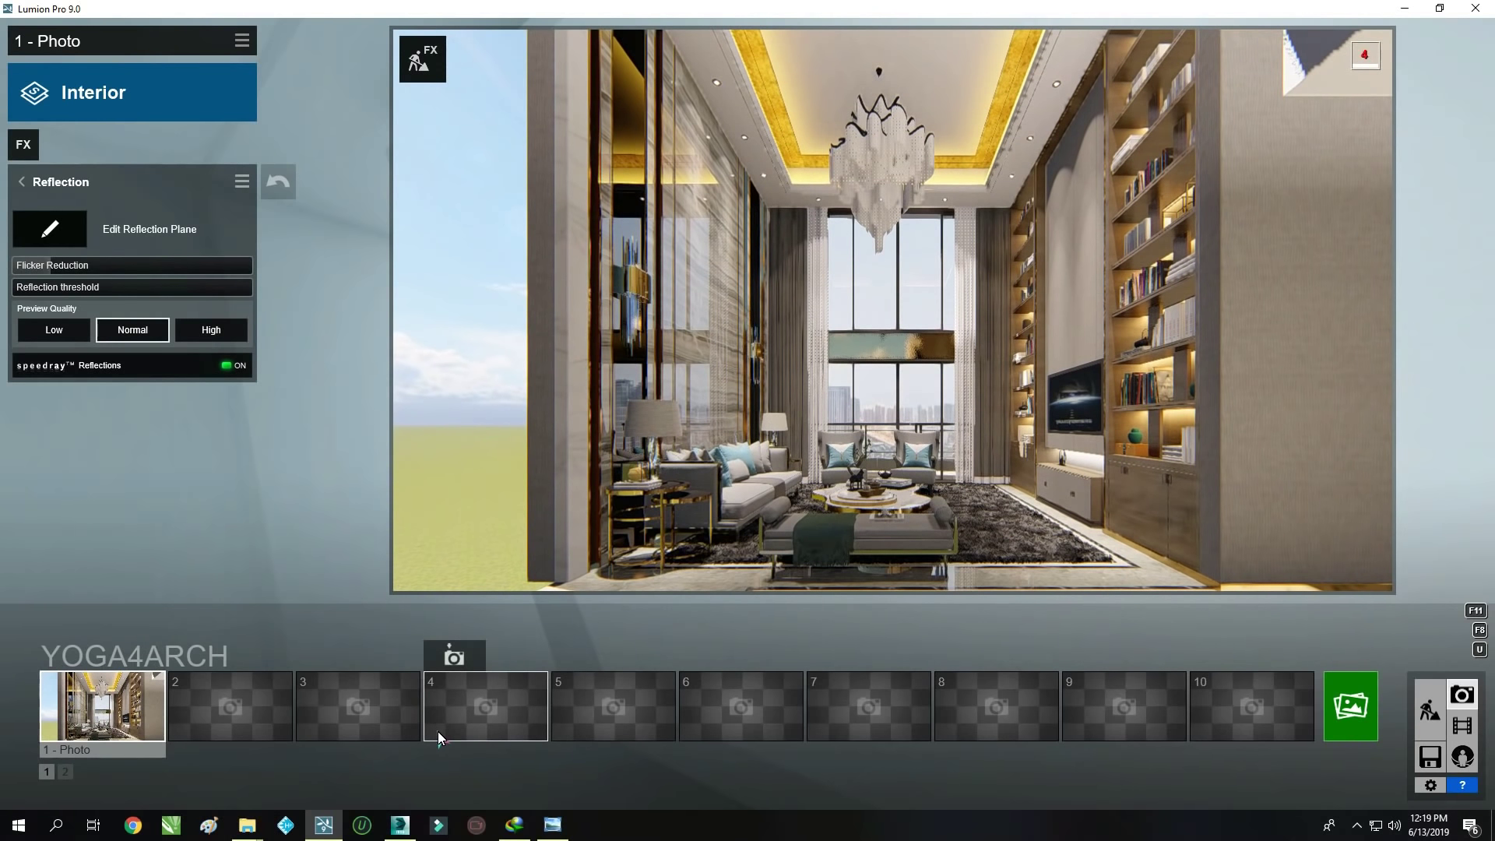
Restore photo 1's camera and render it at Print 3840x2160, overwriting the earlier file
left_click(71, 657)
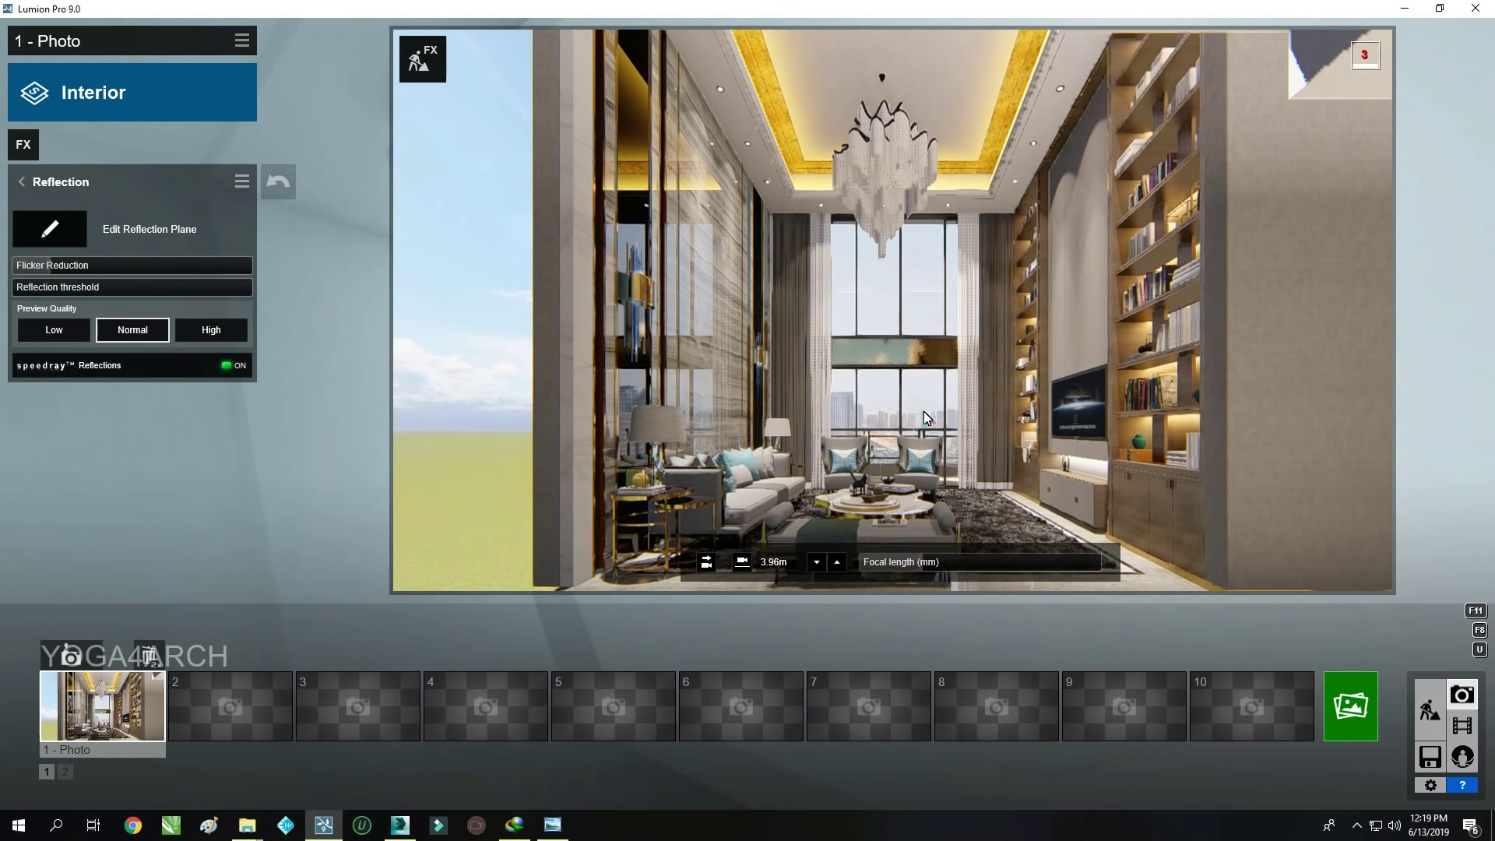
key("e")
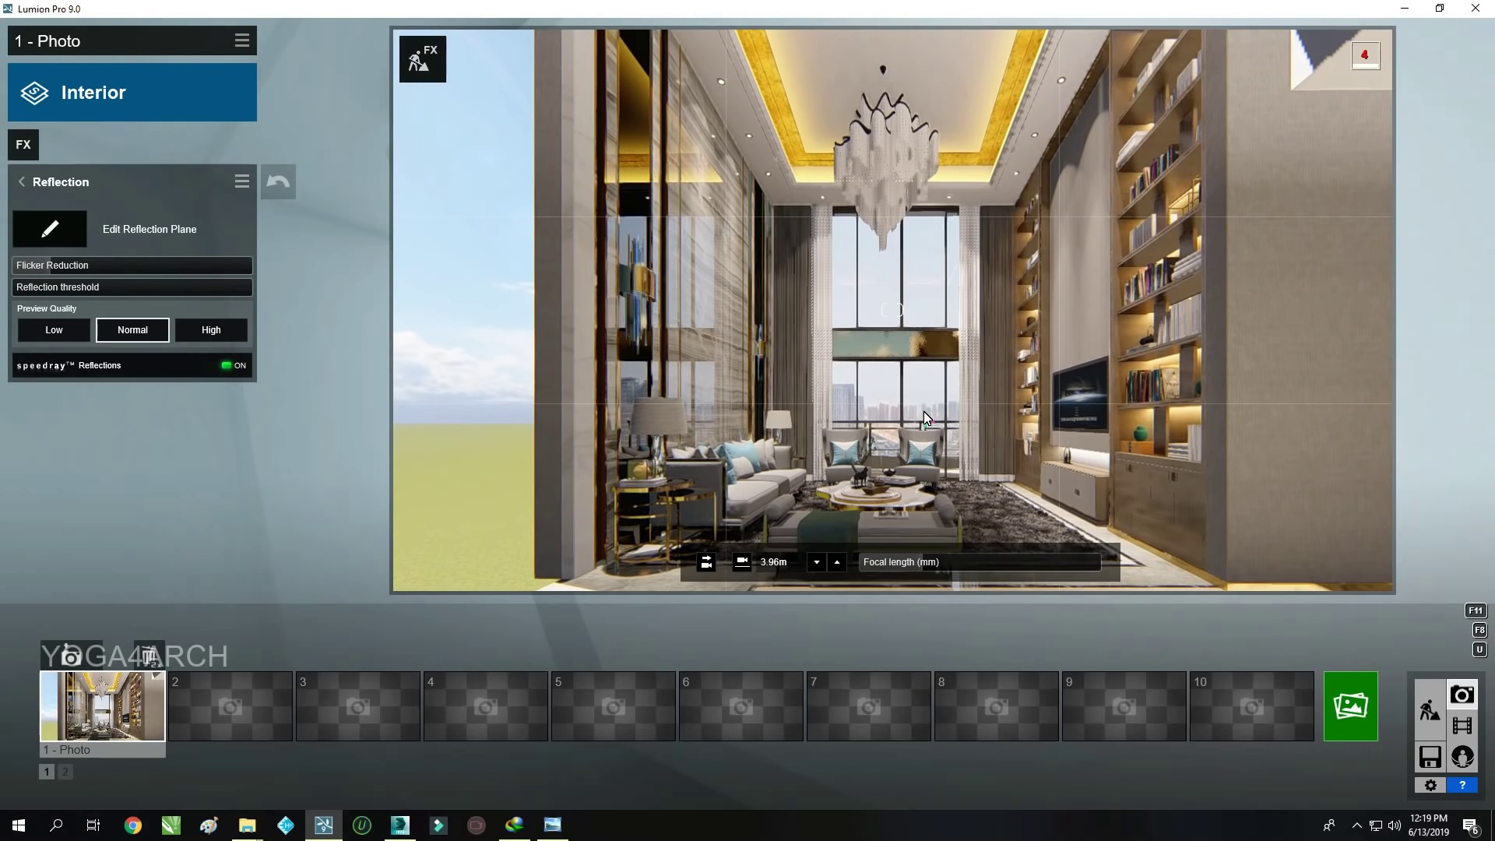
key("ctrl+1")
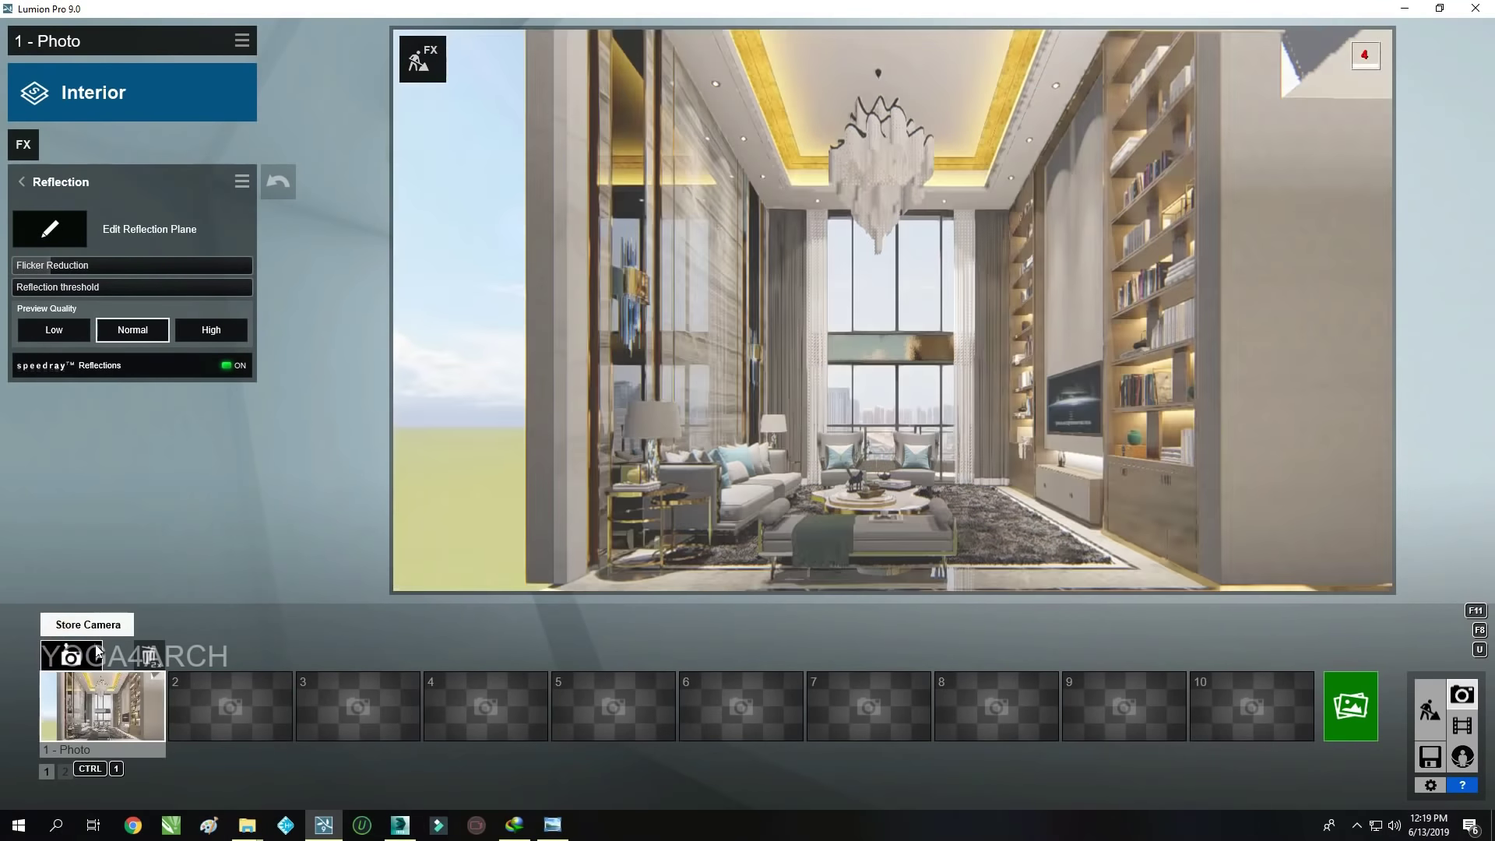
left_click(1351, 706)
left_click(708, 615)
key("Return")
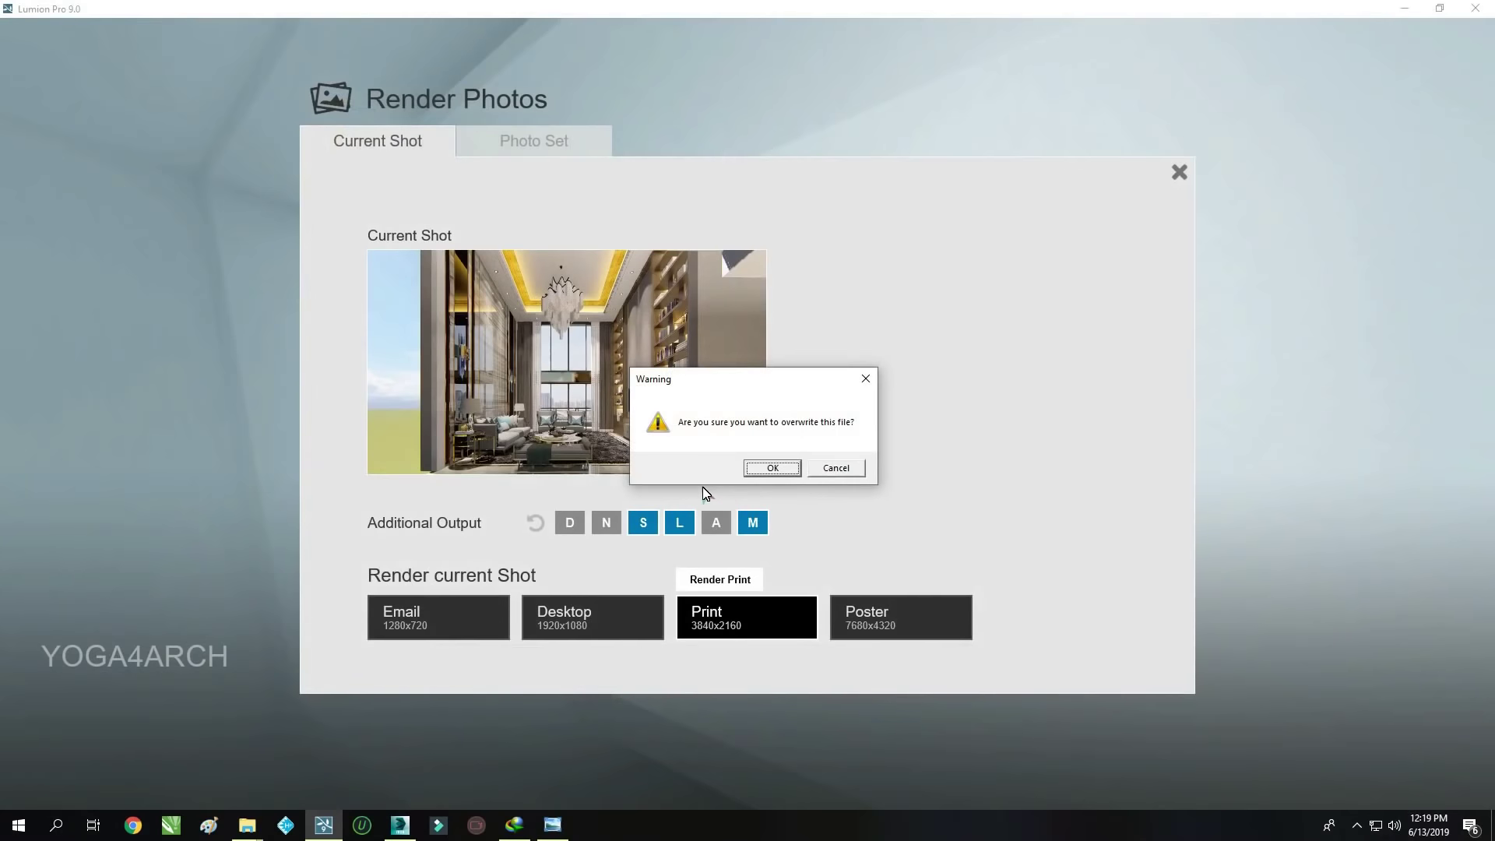
left_click(773, 469)
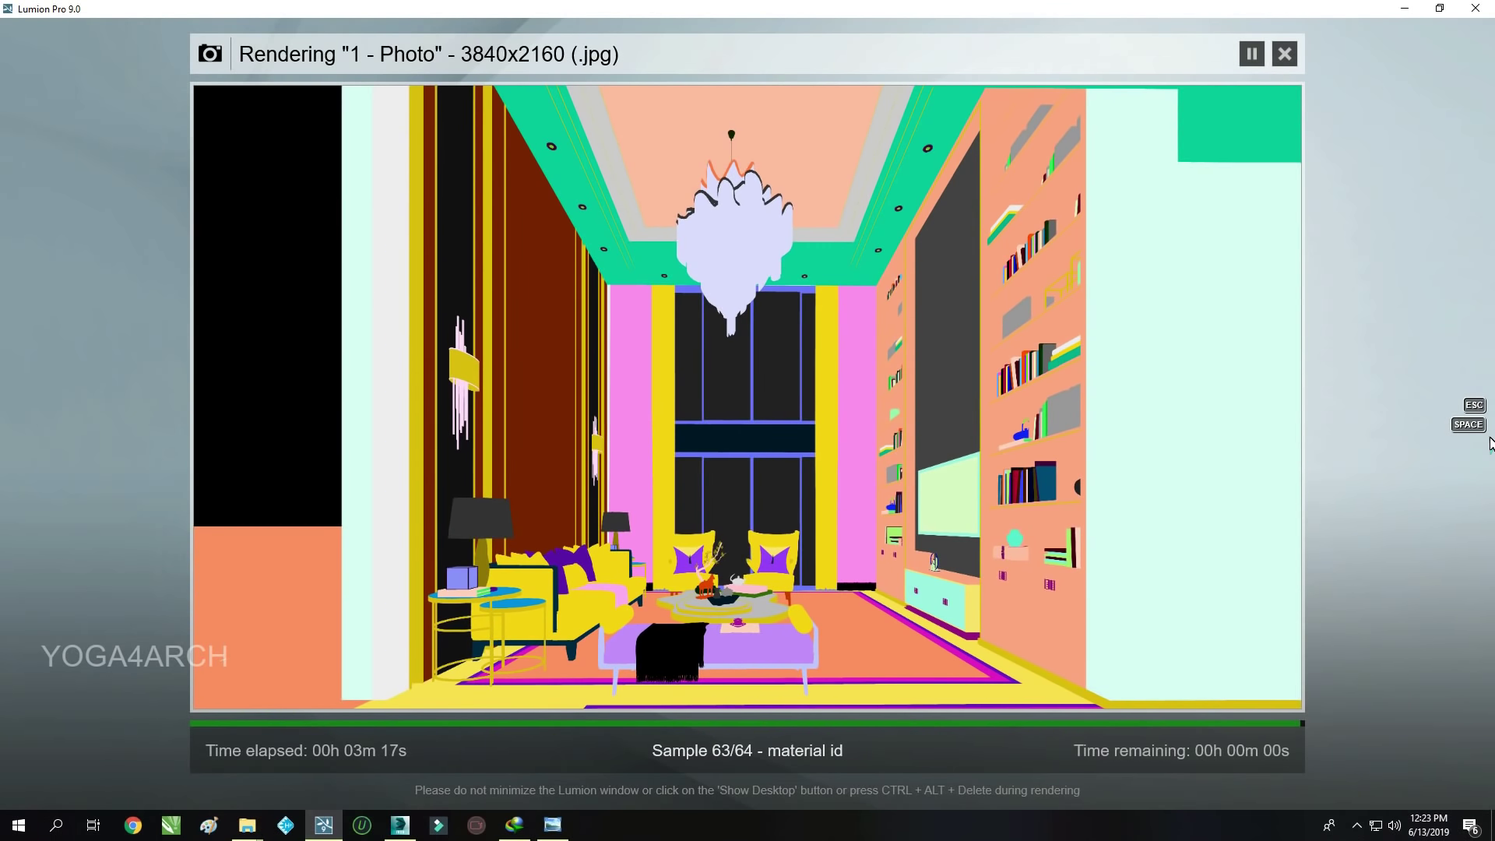
Dismiss the render-complete message and save the scene as a new file named 'living'
left_click(1227, 687)
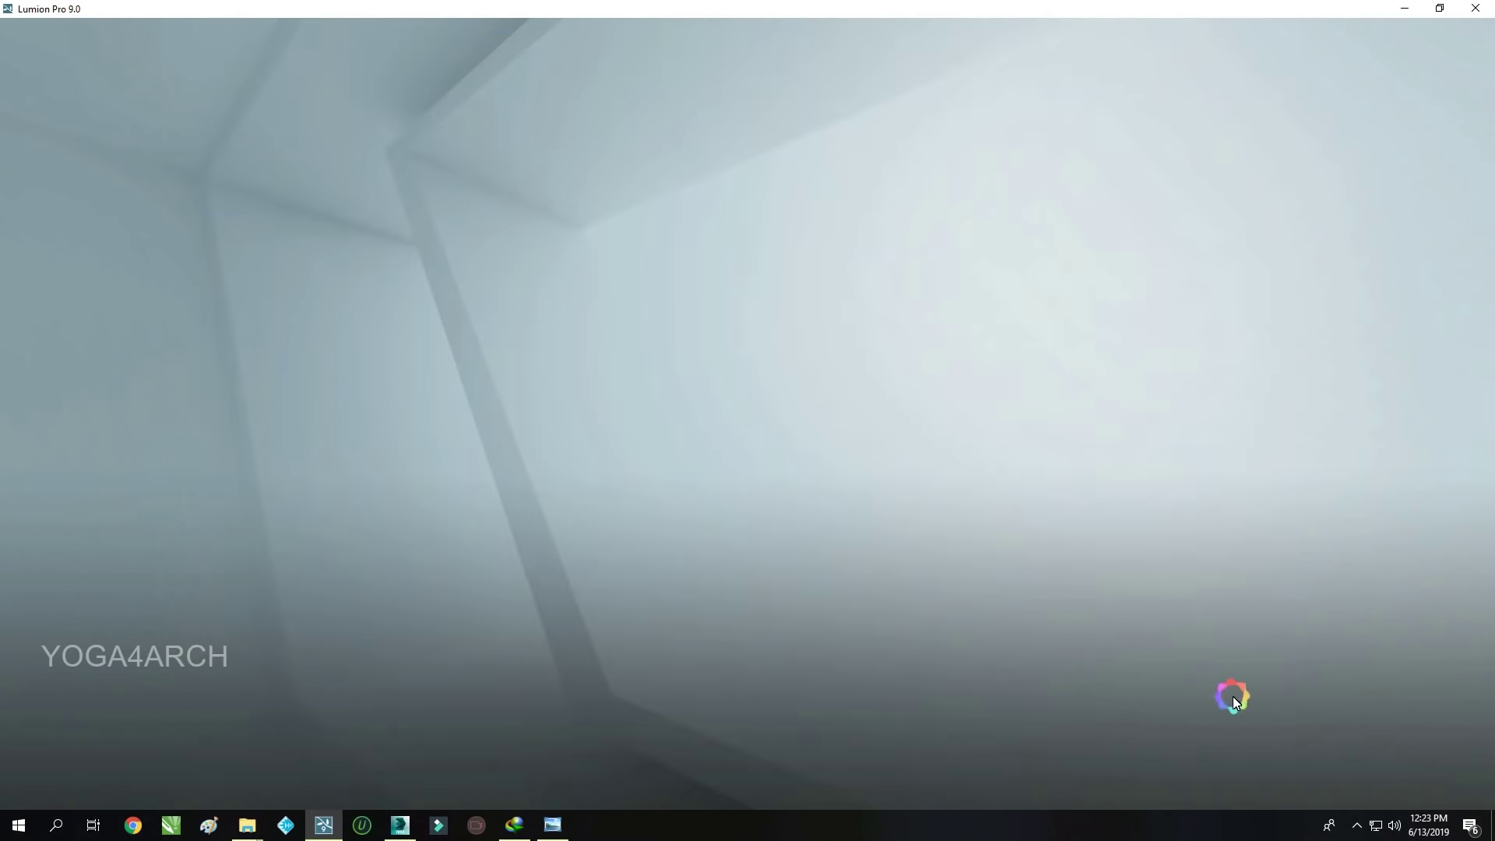
left_click(1430, 757)
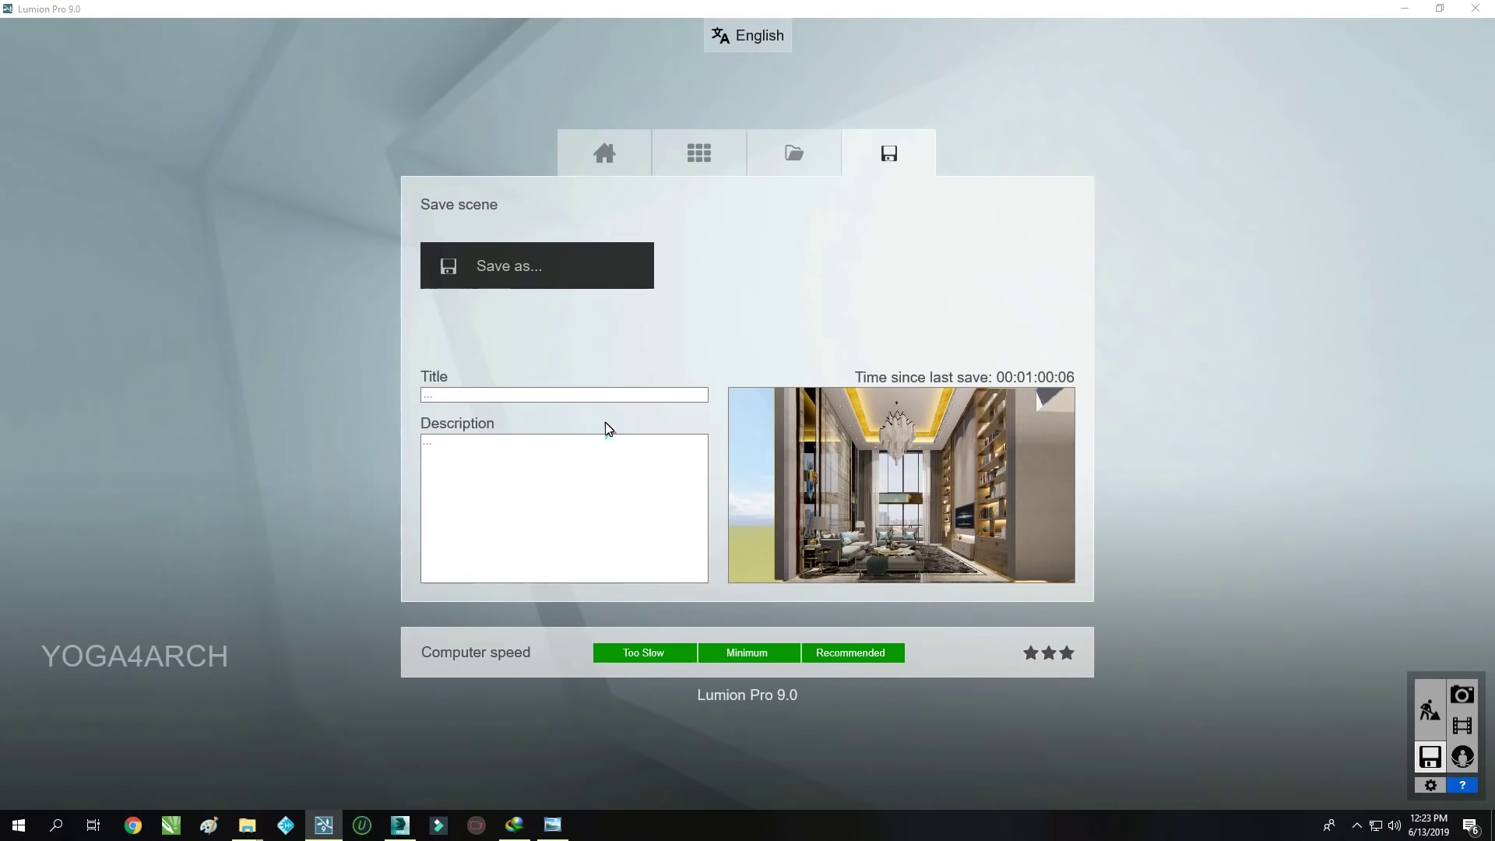
type("living")
left_click(561, 257)
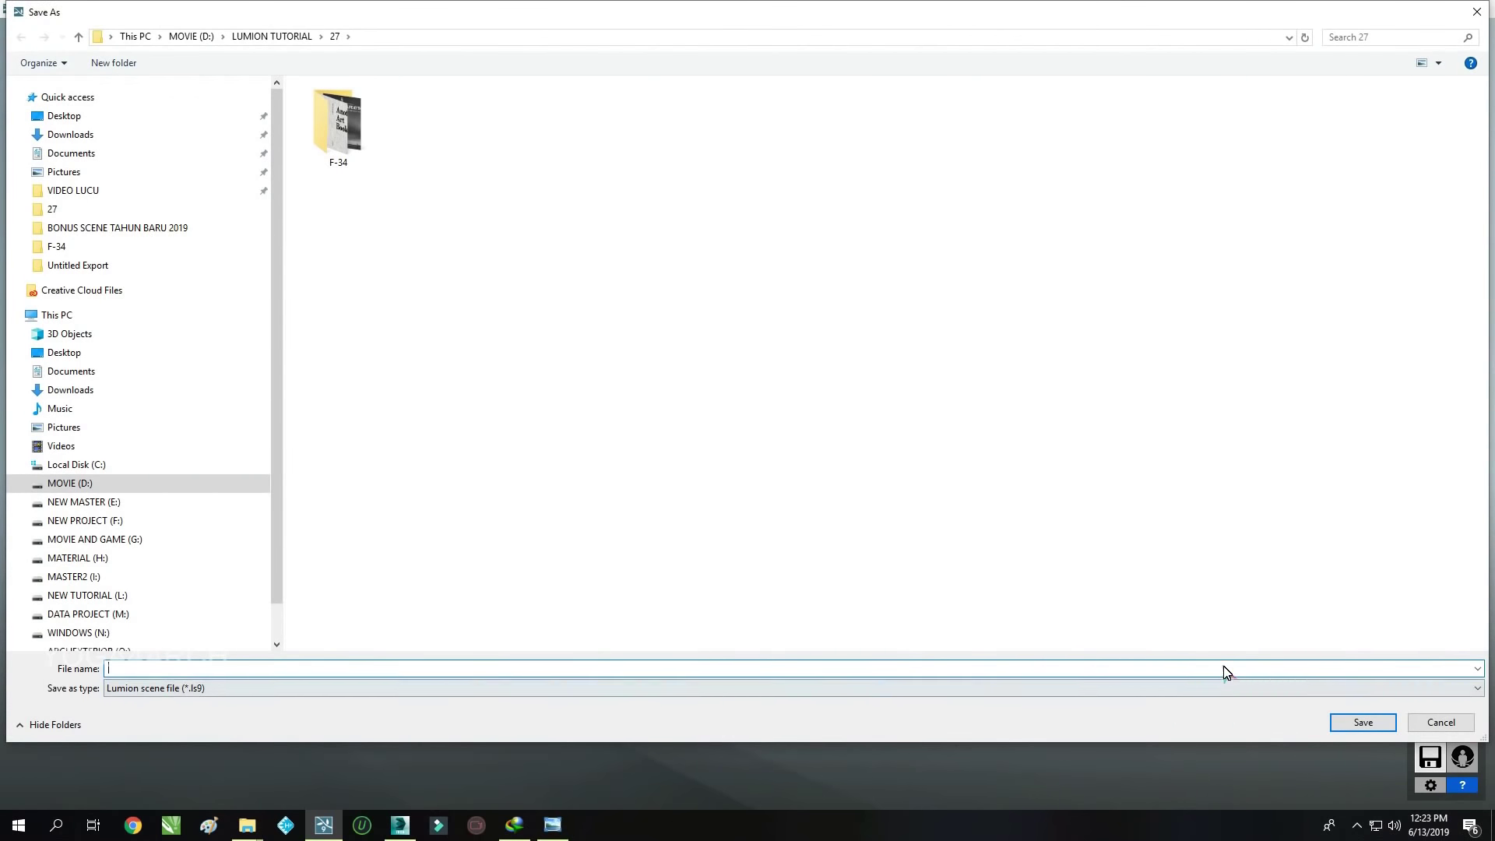
type("livingroom")
left_click(1363, 724)
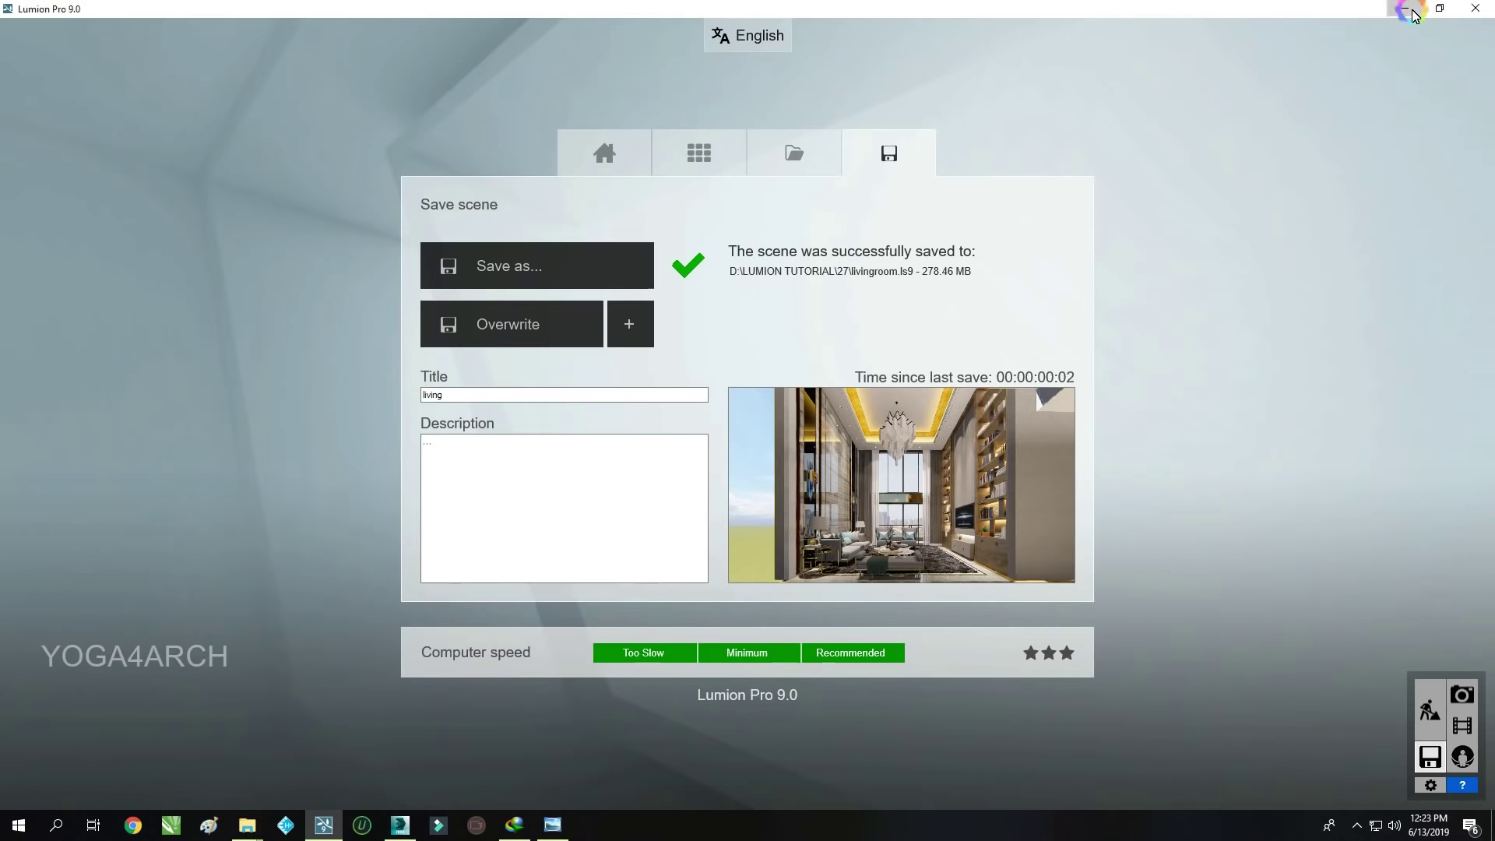
Minimise Lumion, launch Photoshop and bring up the File > Open dialog
left_click(1405, 8)
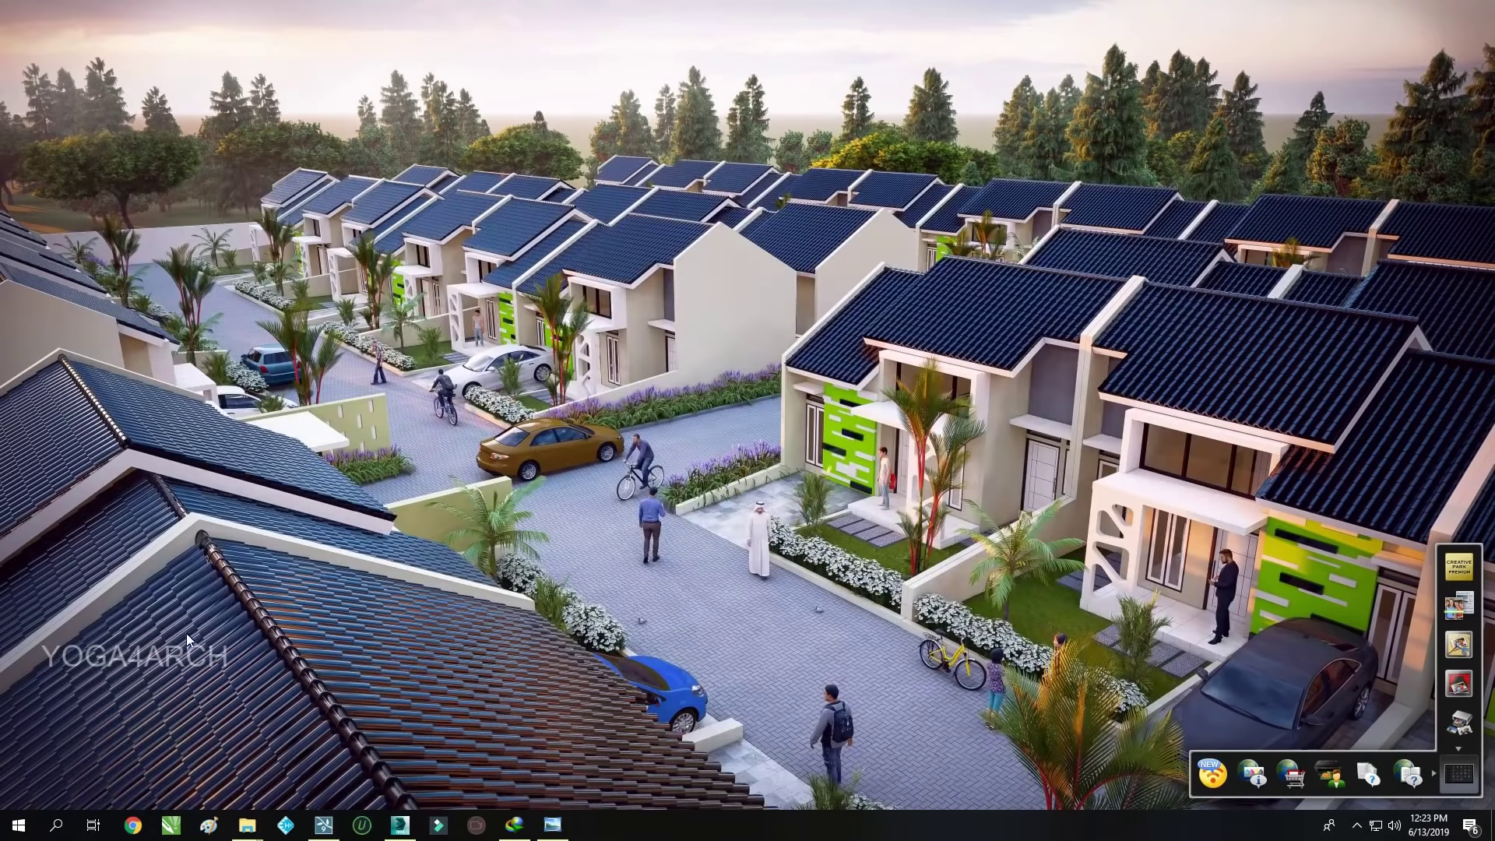
left_click(19, 825)
left_click(372, 740)
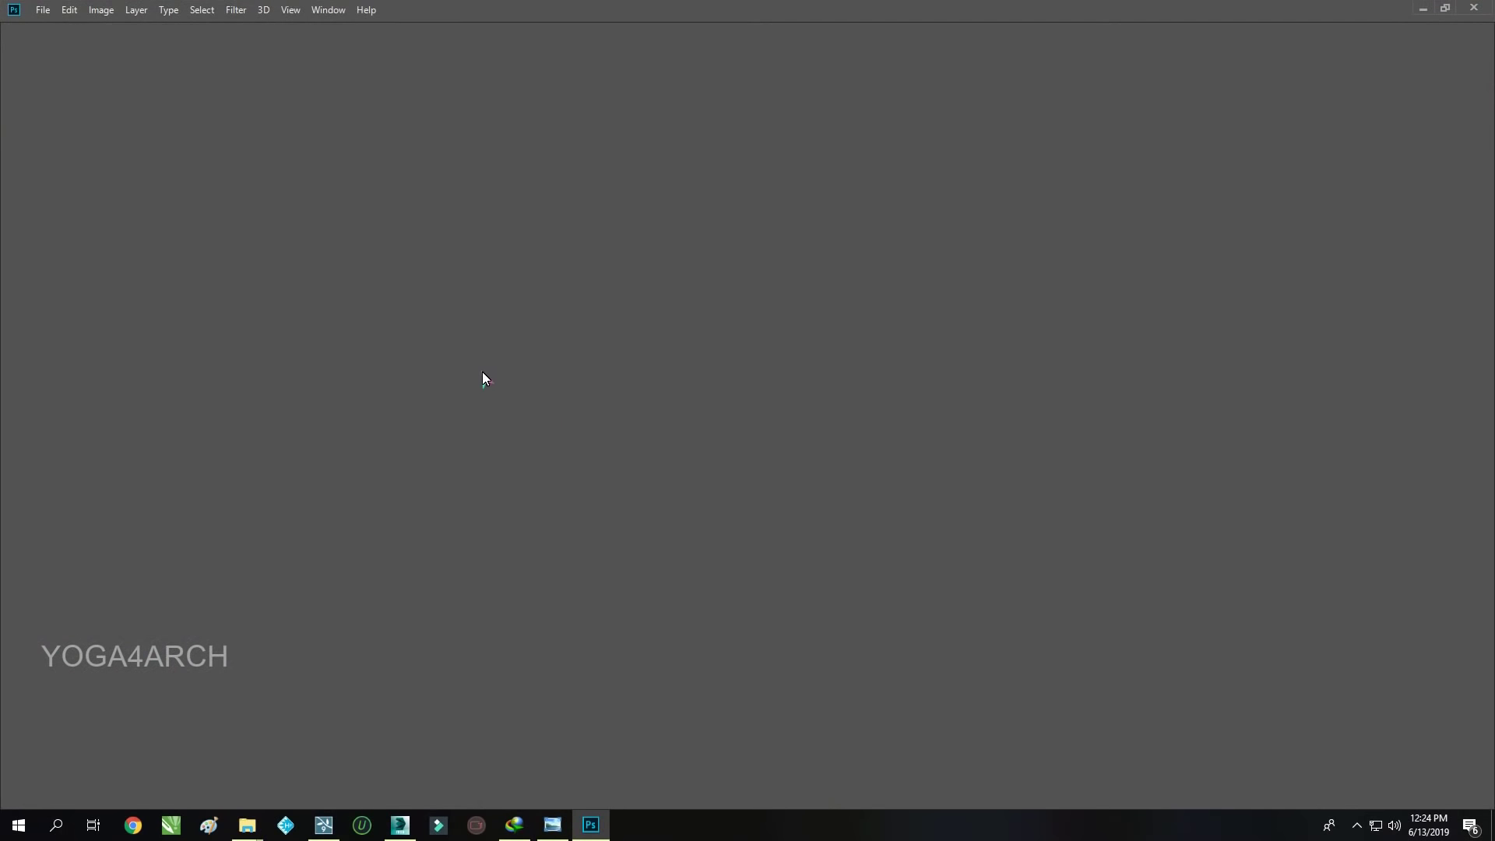
key("alt+f")
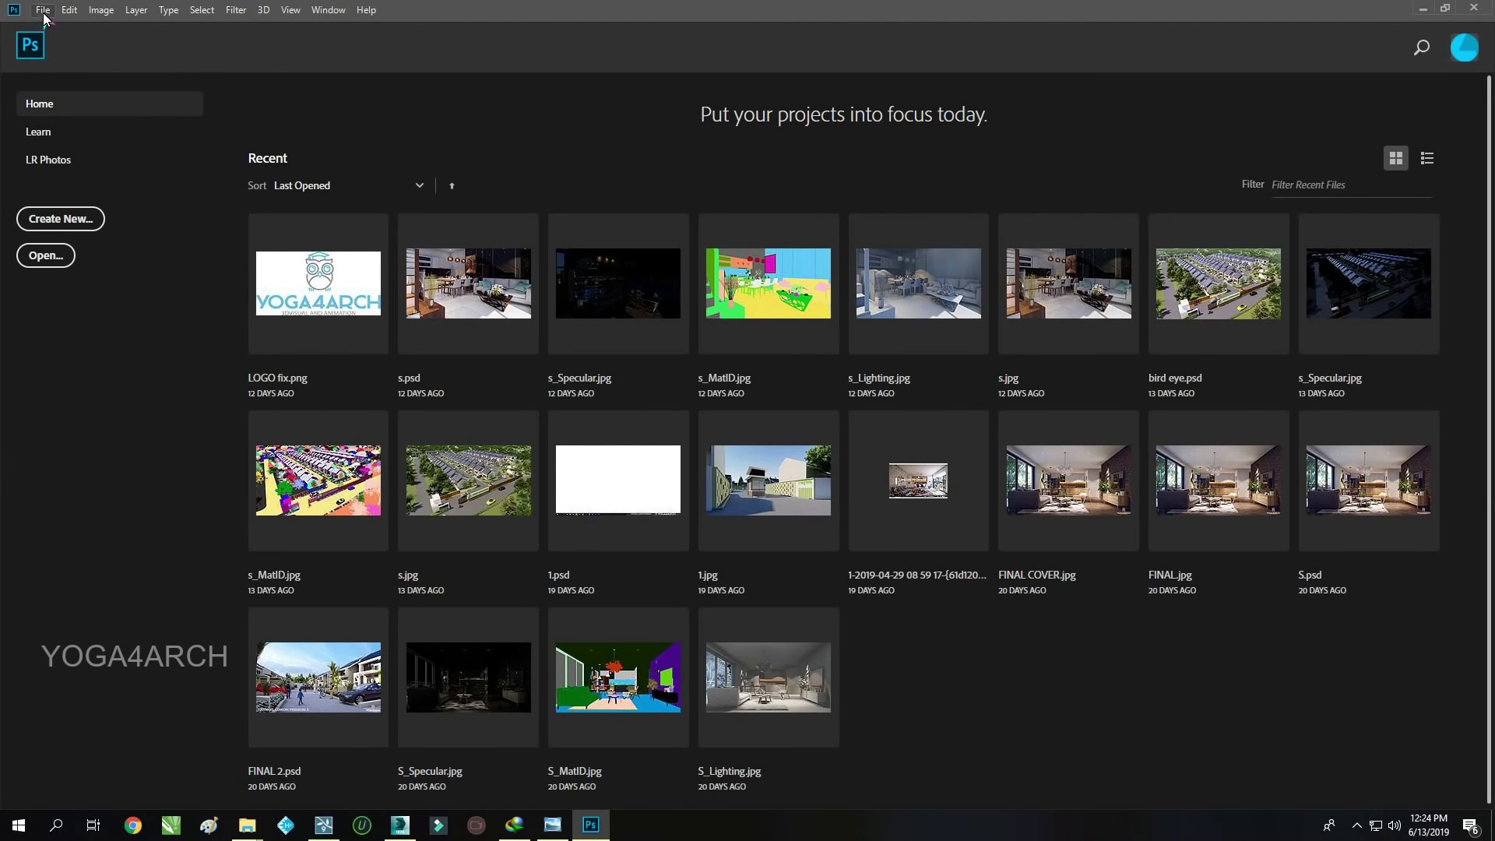
left_click(45, 11)
left_click(50, 42)
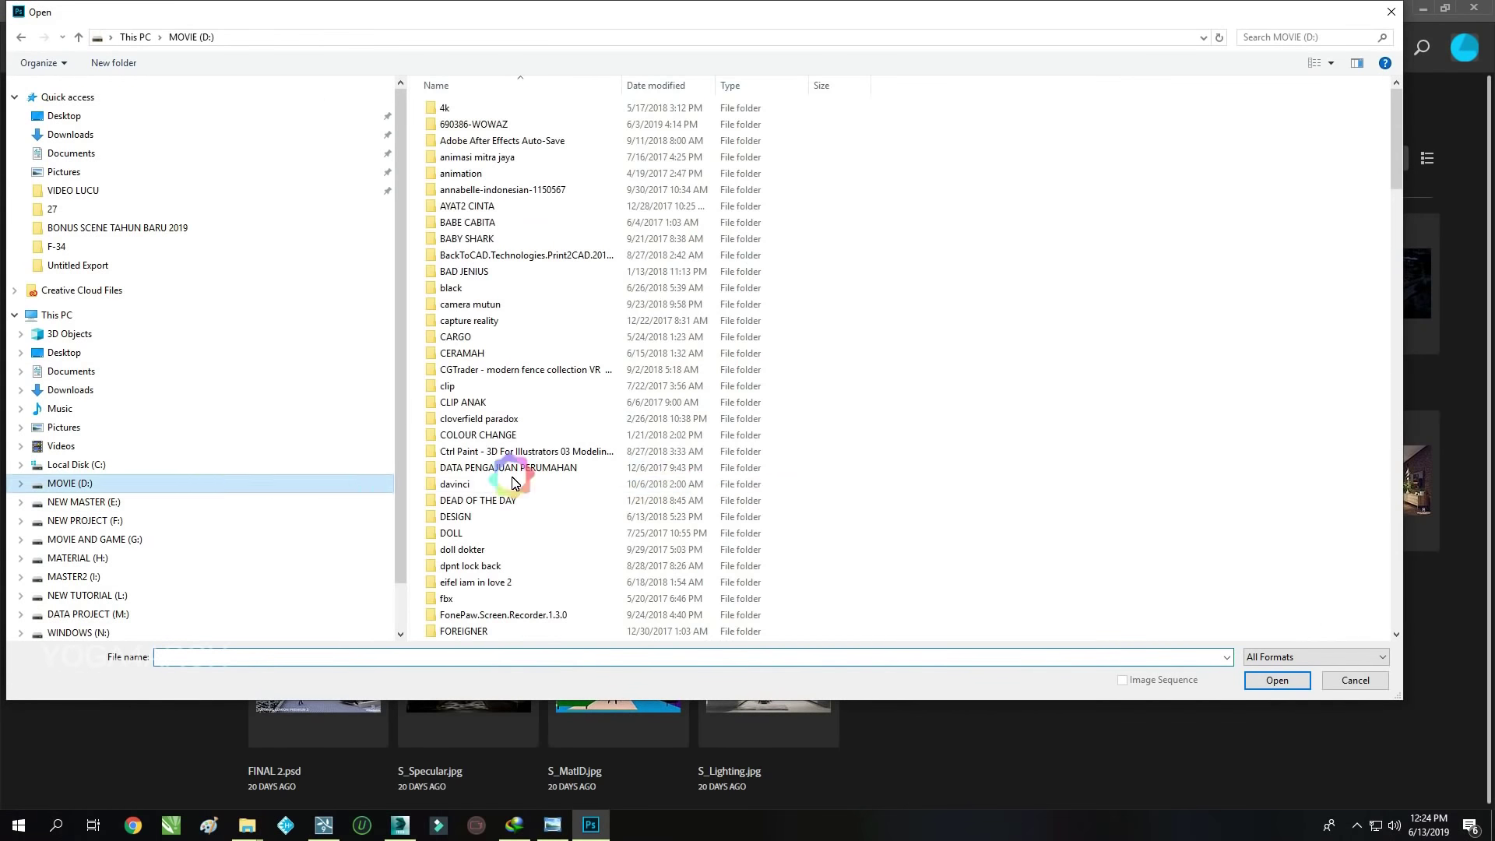
Browse to MOVIE (D:) > LUMION TUTORIAL > 27 and select the s to s_Specular renders
scroll(513, 483, "down", 10)
scroll(513, 486, "down", 10)
scroll(513, 491, "down", 10)
scroll(512, 497, "down", 3)
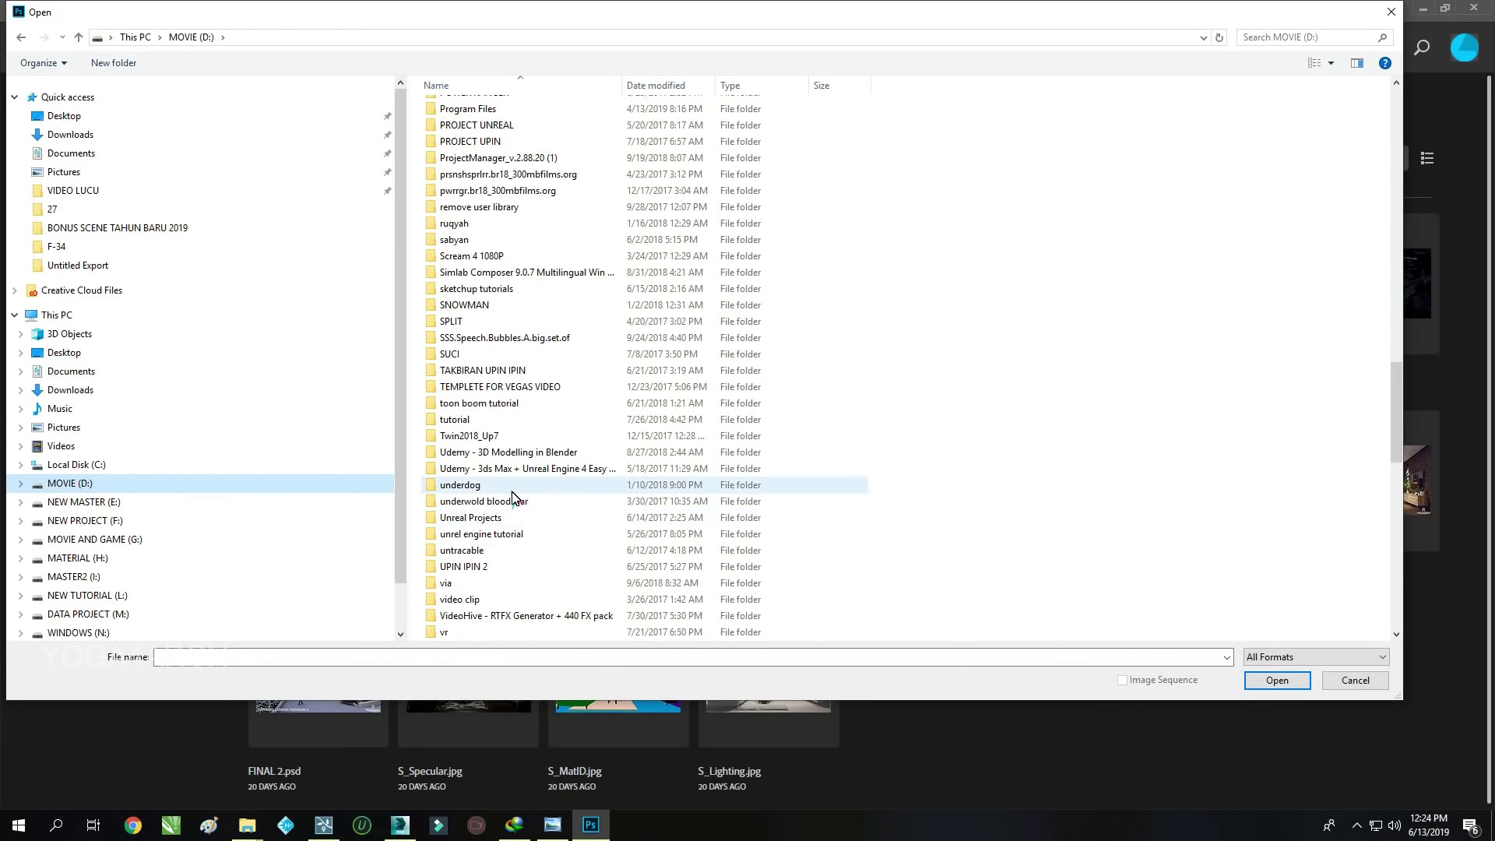
scroll(514, 495, "down", 4)
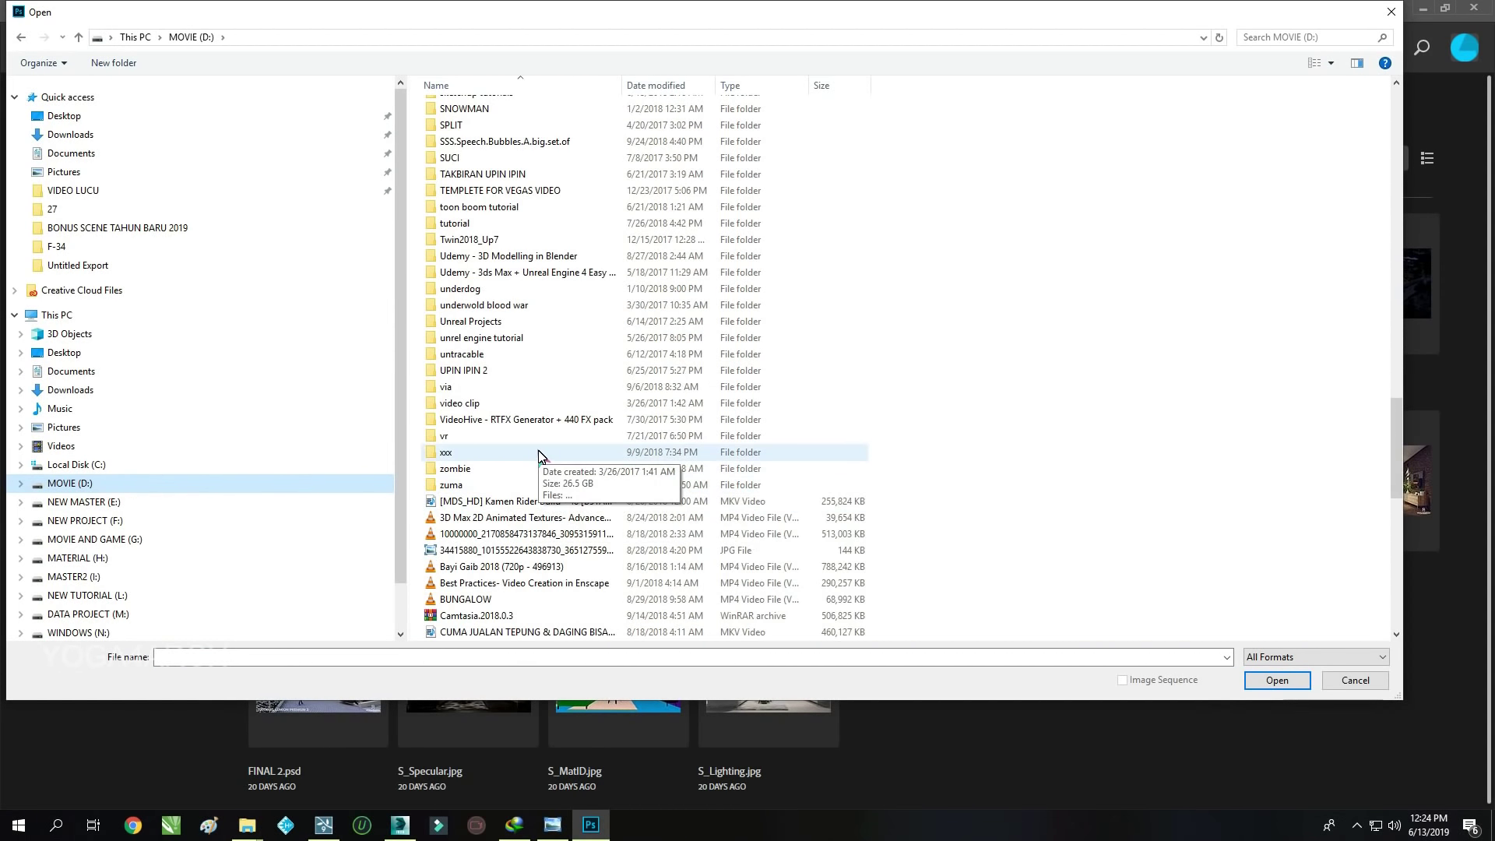
scroll(539, 456, "up", 4)
scroll(540, 455, "up", 4)
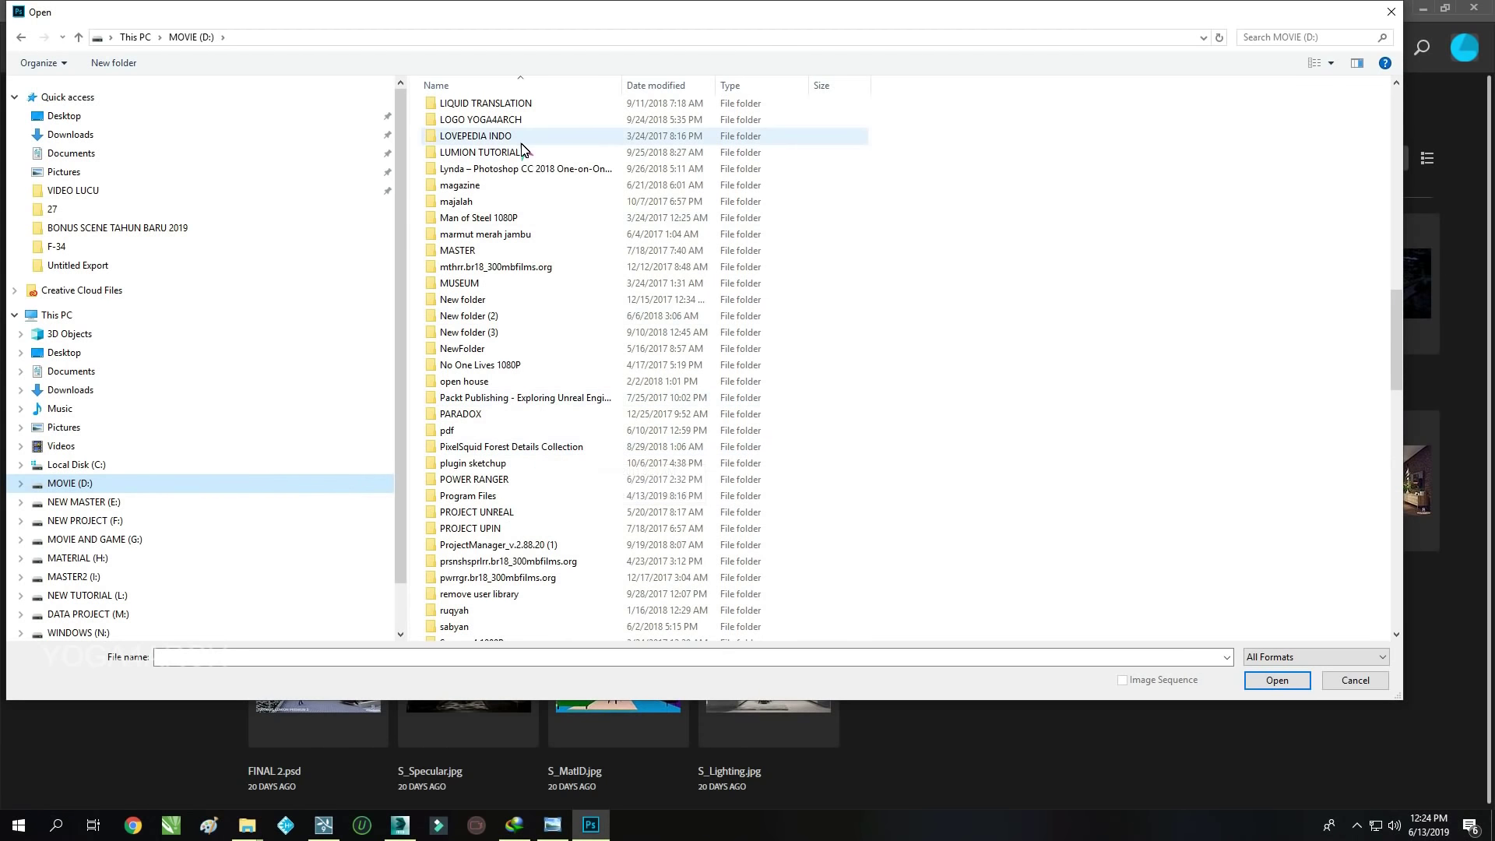
double_click(514, 151)
double_click(494, 537)
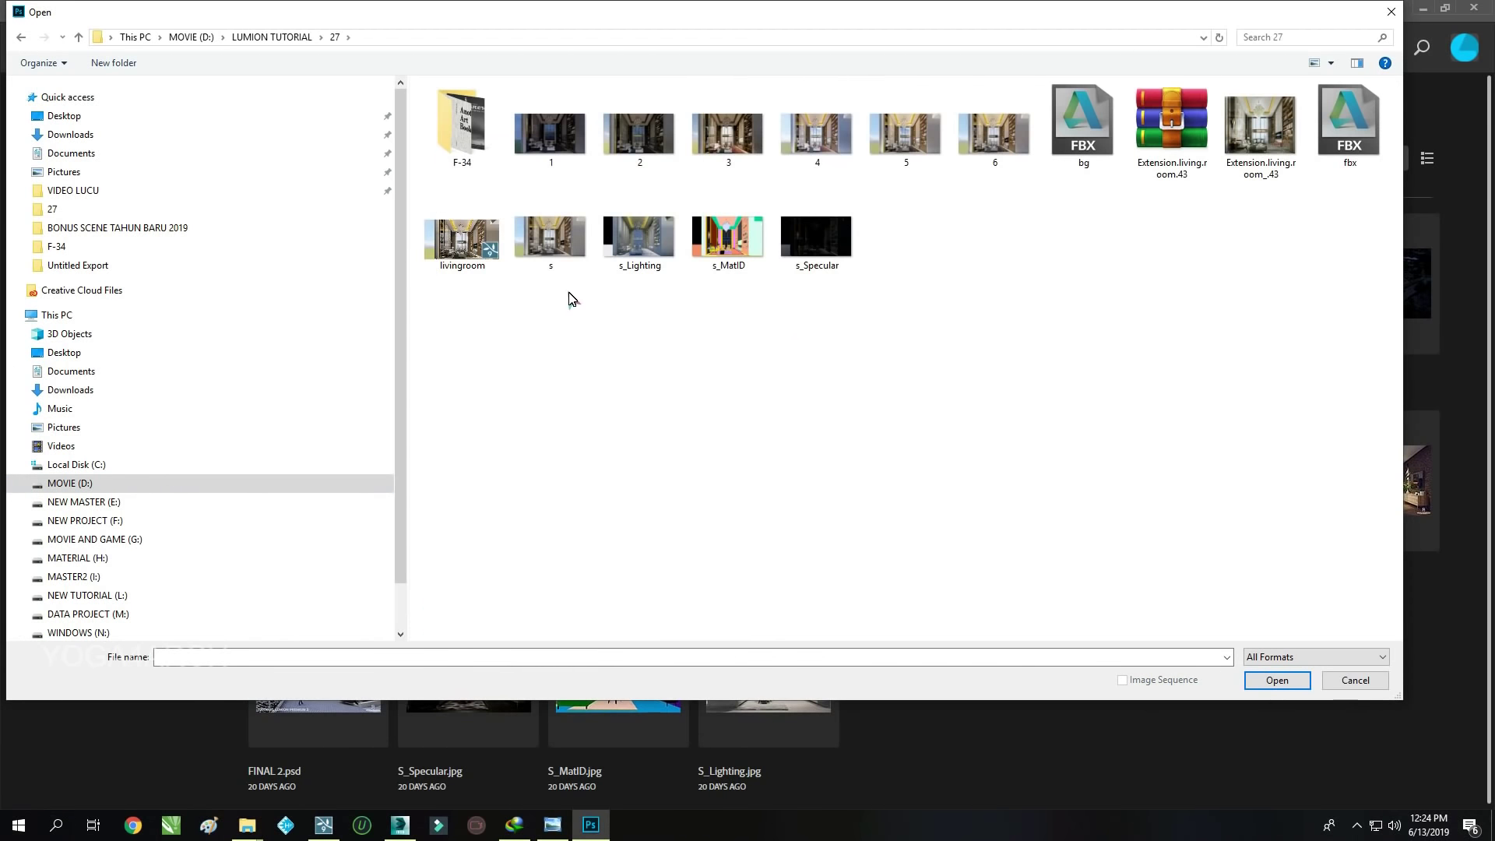
left_click_drag(553, 295, 864, 230)
Open the render passes and drag s_Specular, s_Lighting and s_MatID into s.jpg as Layers 1–3
left_click(1281, 680)
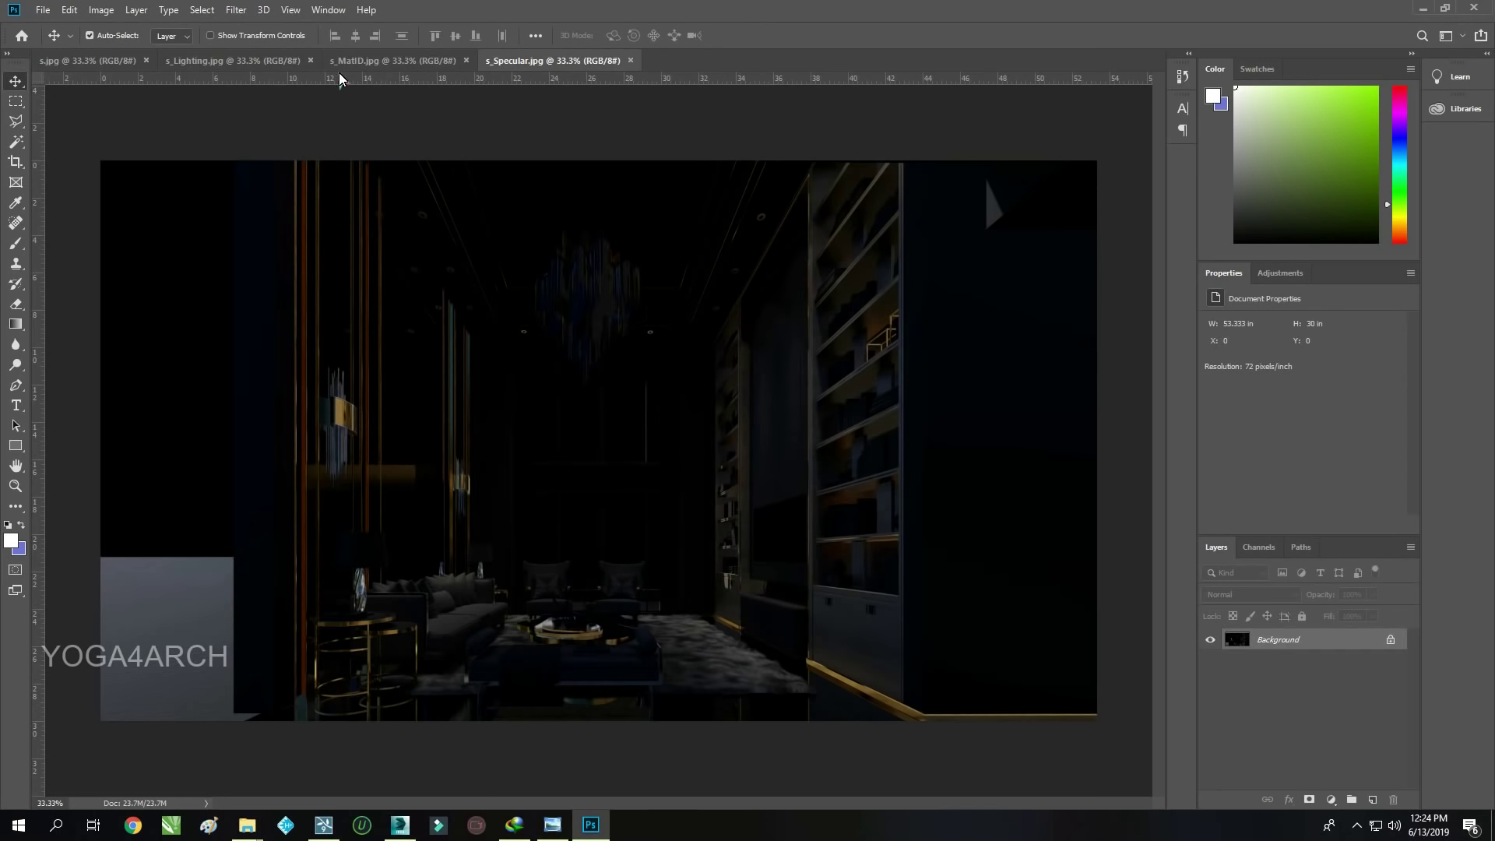
left_click_drag(553, 60, 221, 311)
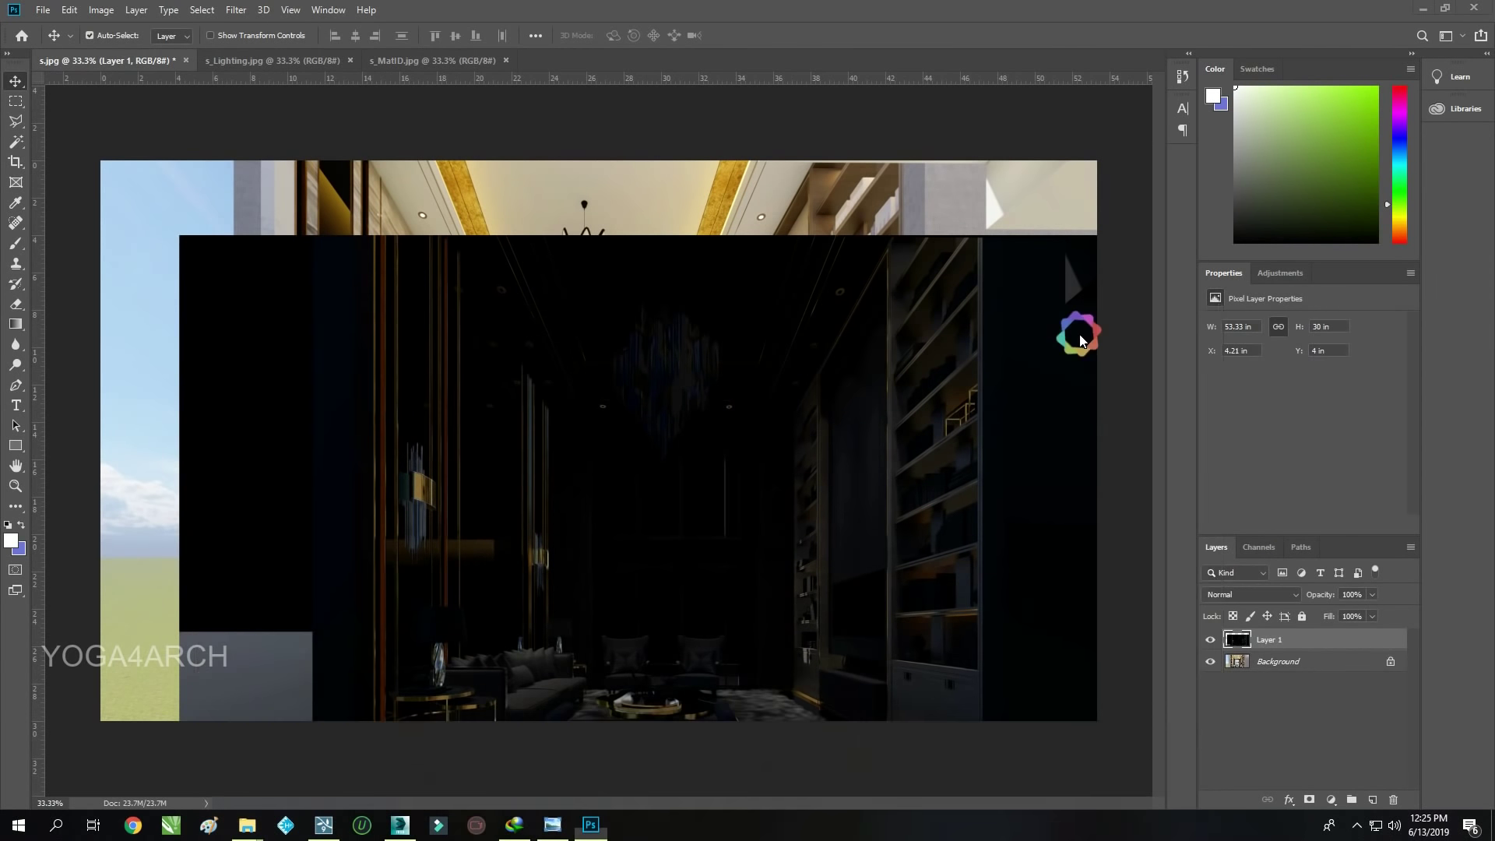
mouse_move(792, 324)
left_mouse_down()
mouse_move(698, 273)
mouse_move(697, 252)
left_mouse_up()
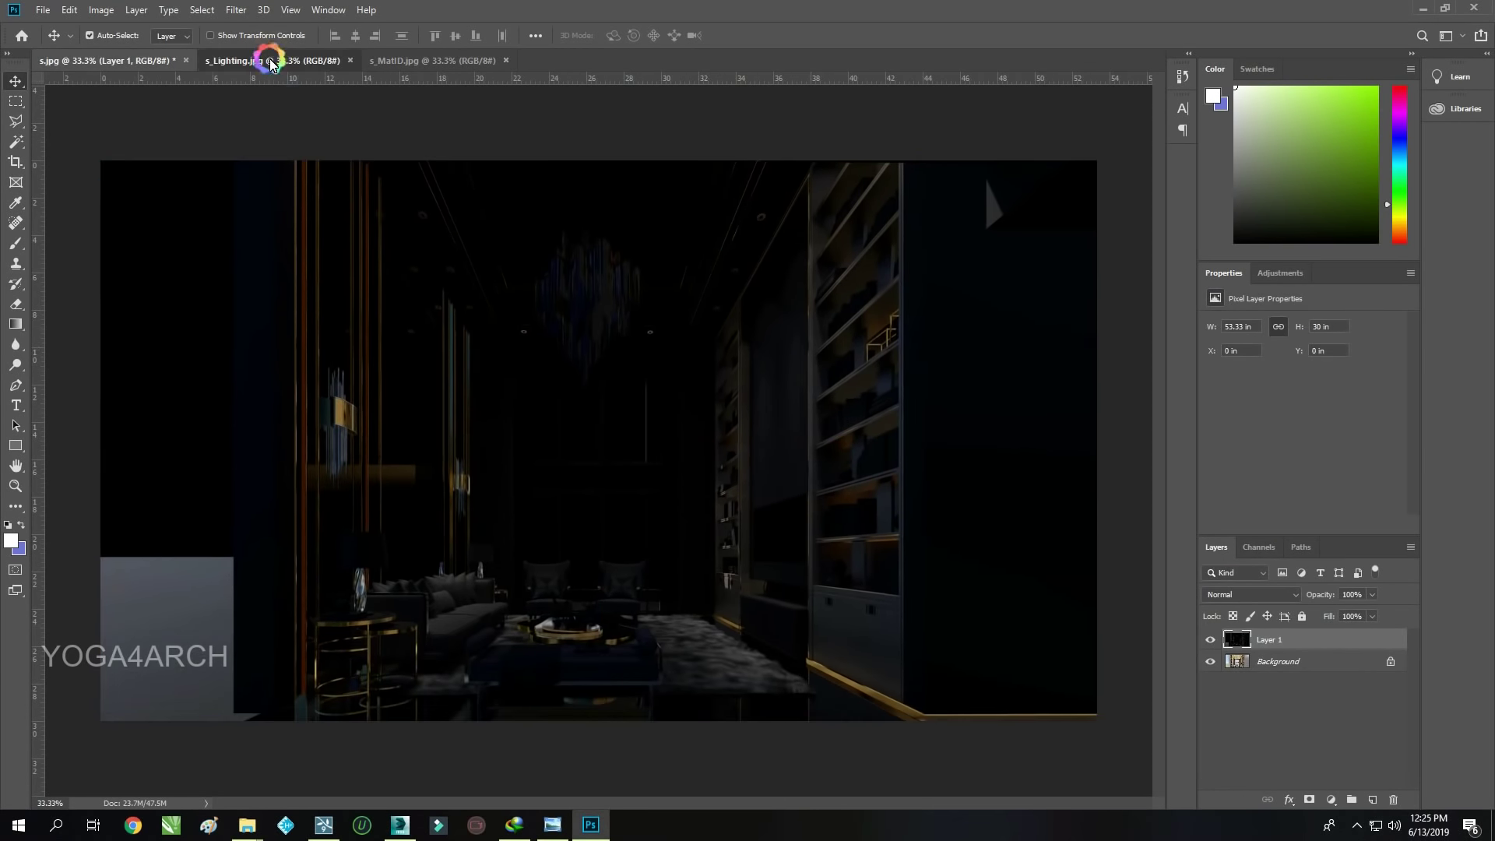
left_click_drag(272, 60, 148, 257)
left_click_drag(315, 207, 927, 194)
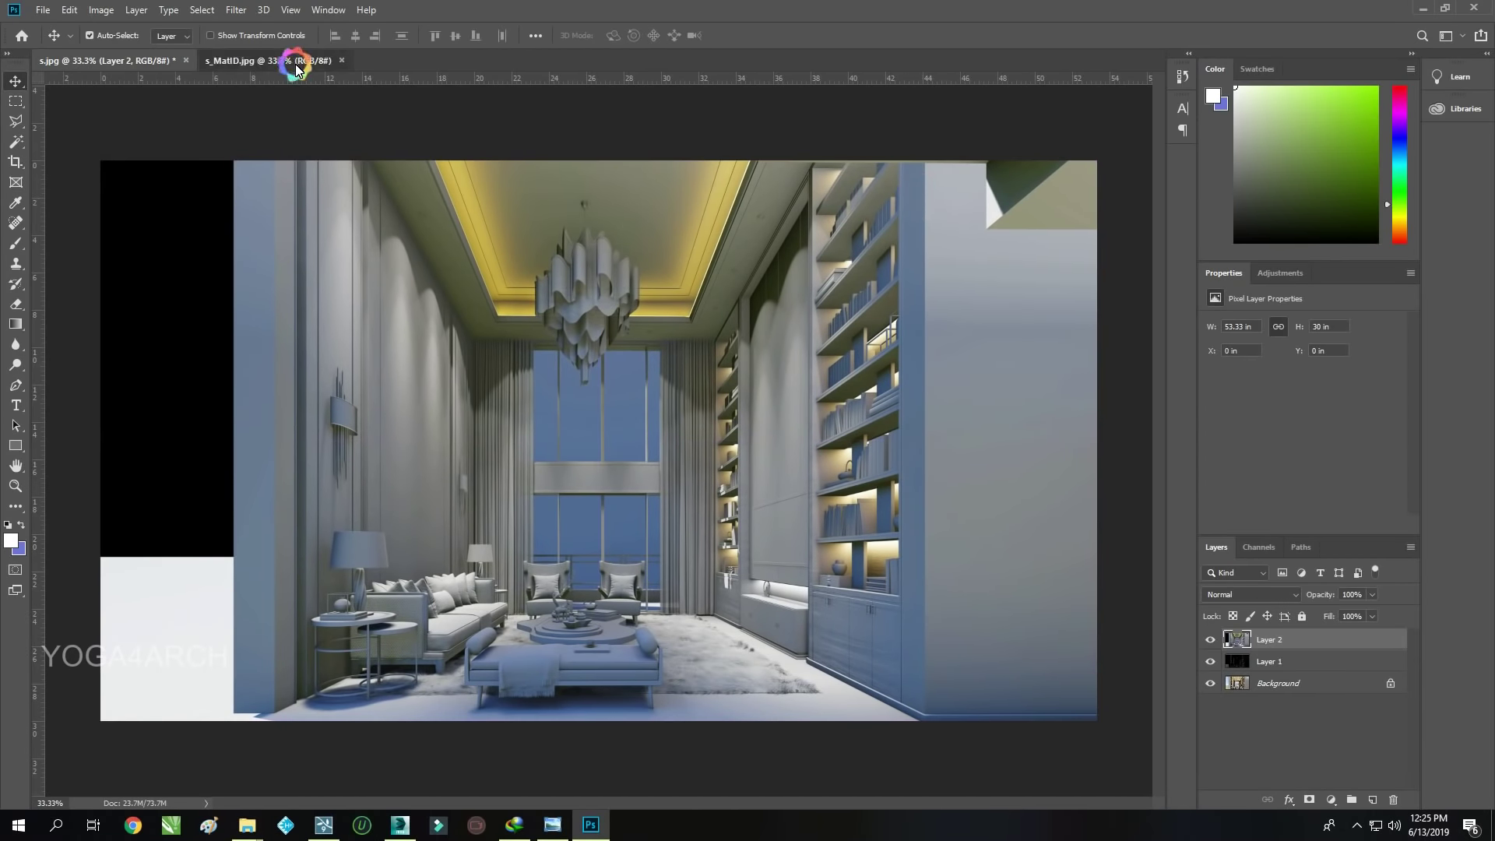
mouse_move(296, 64)
left_mouse_down()
mouse_move(301, 278)
mouse_move(1044, 304)
mouse_move(838, 313)
mouse_move(858, 298)
left_mouse_up()
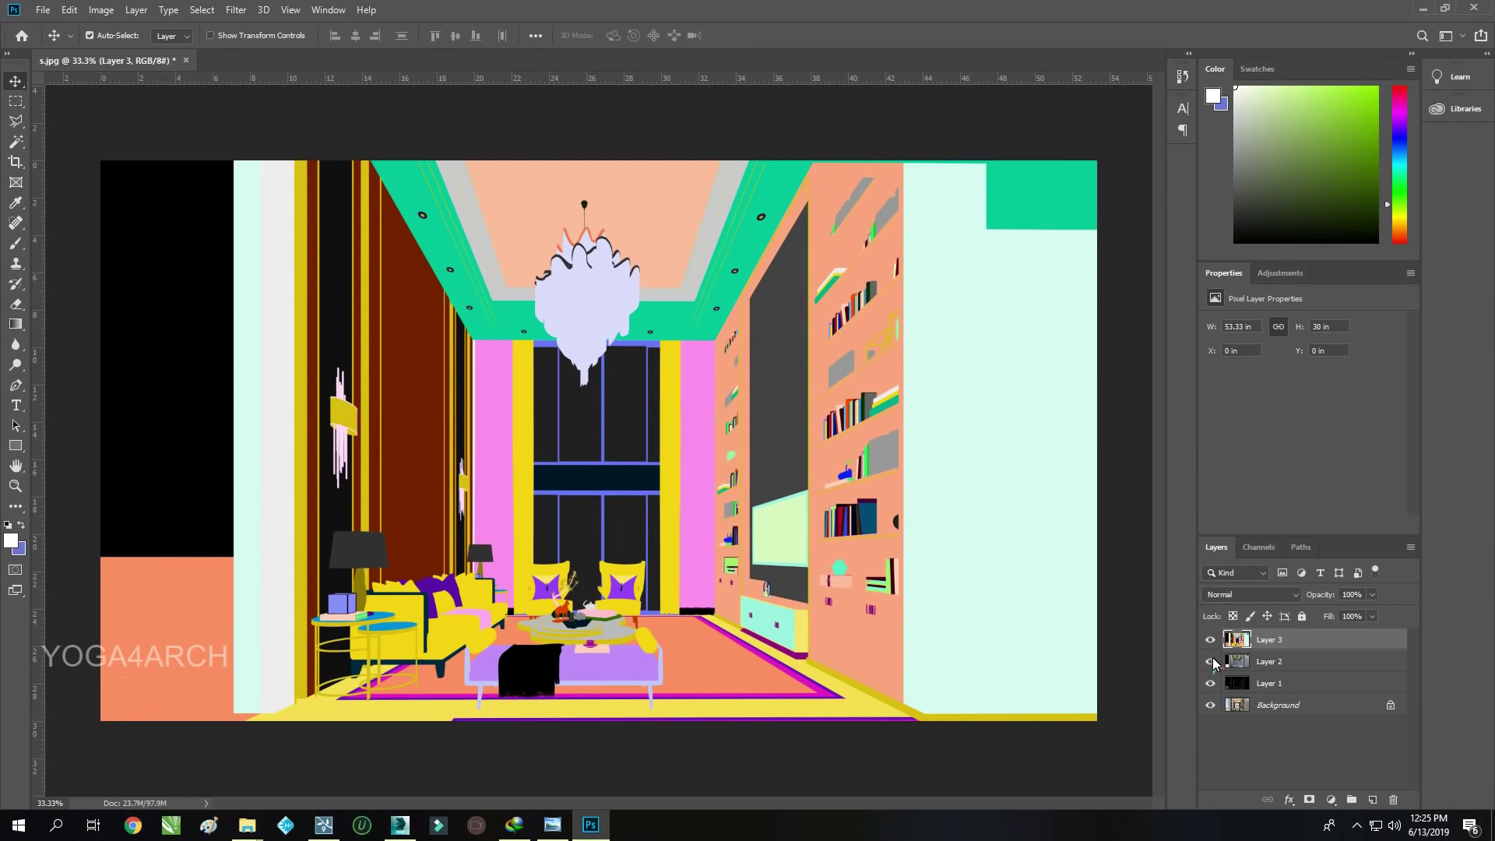
left_click(1210, 640)
Blend the specular layer with Screen at 30% opacity
left_click(1296, 679)
left_click(1269, 597)
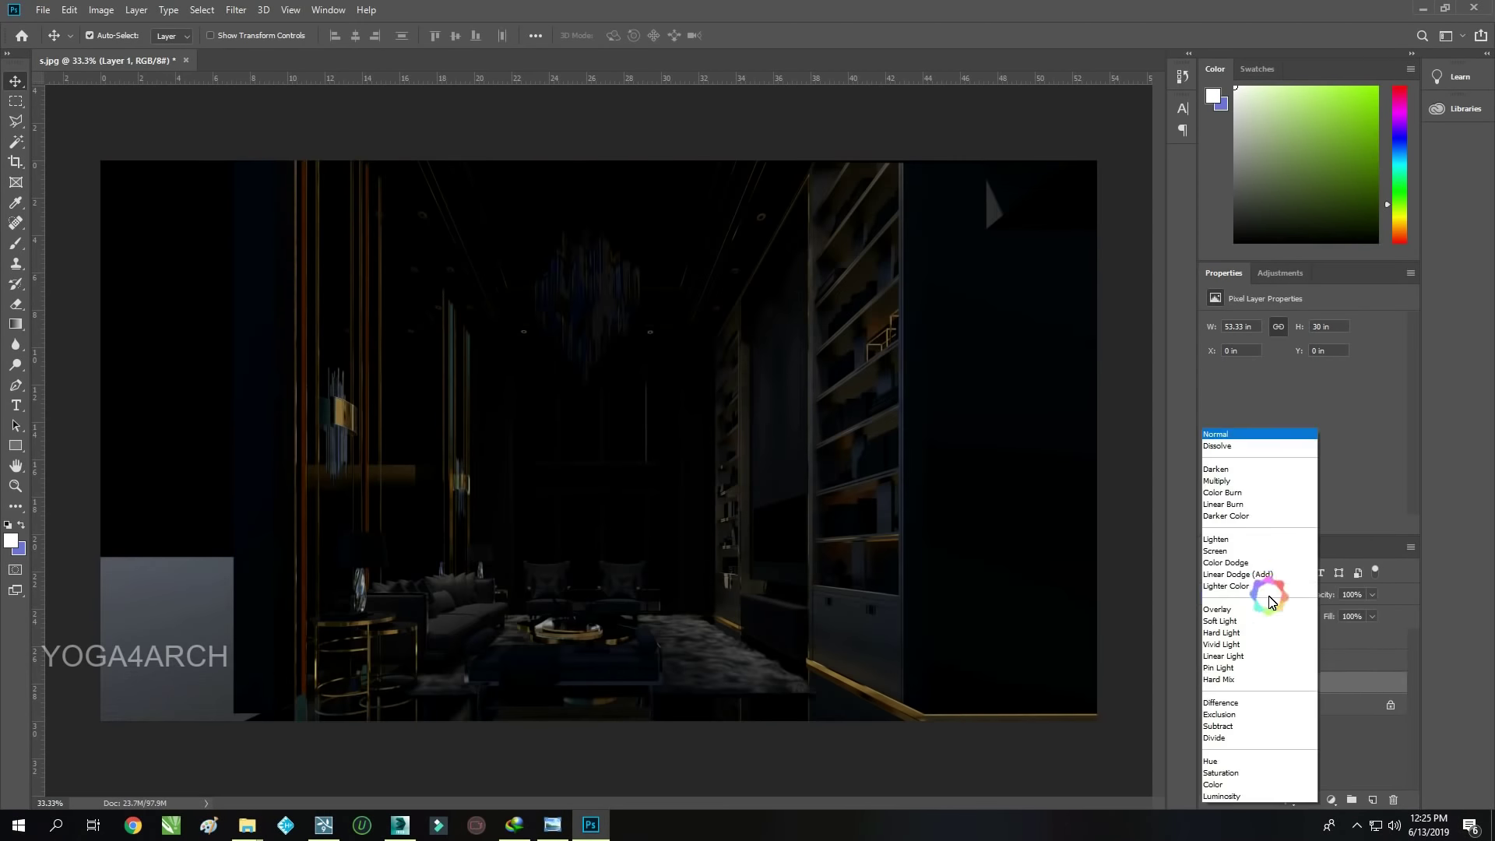
left_click(1246, 551)
left_click(1211, 684)
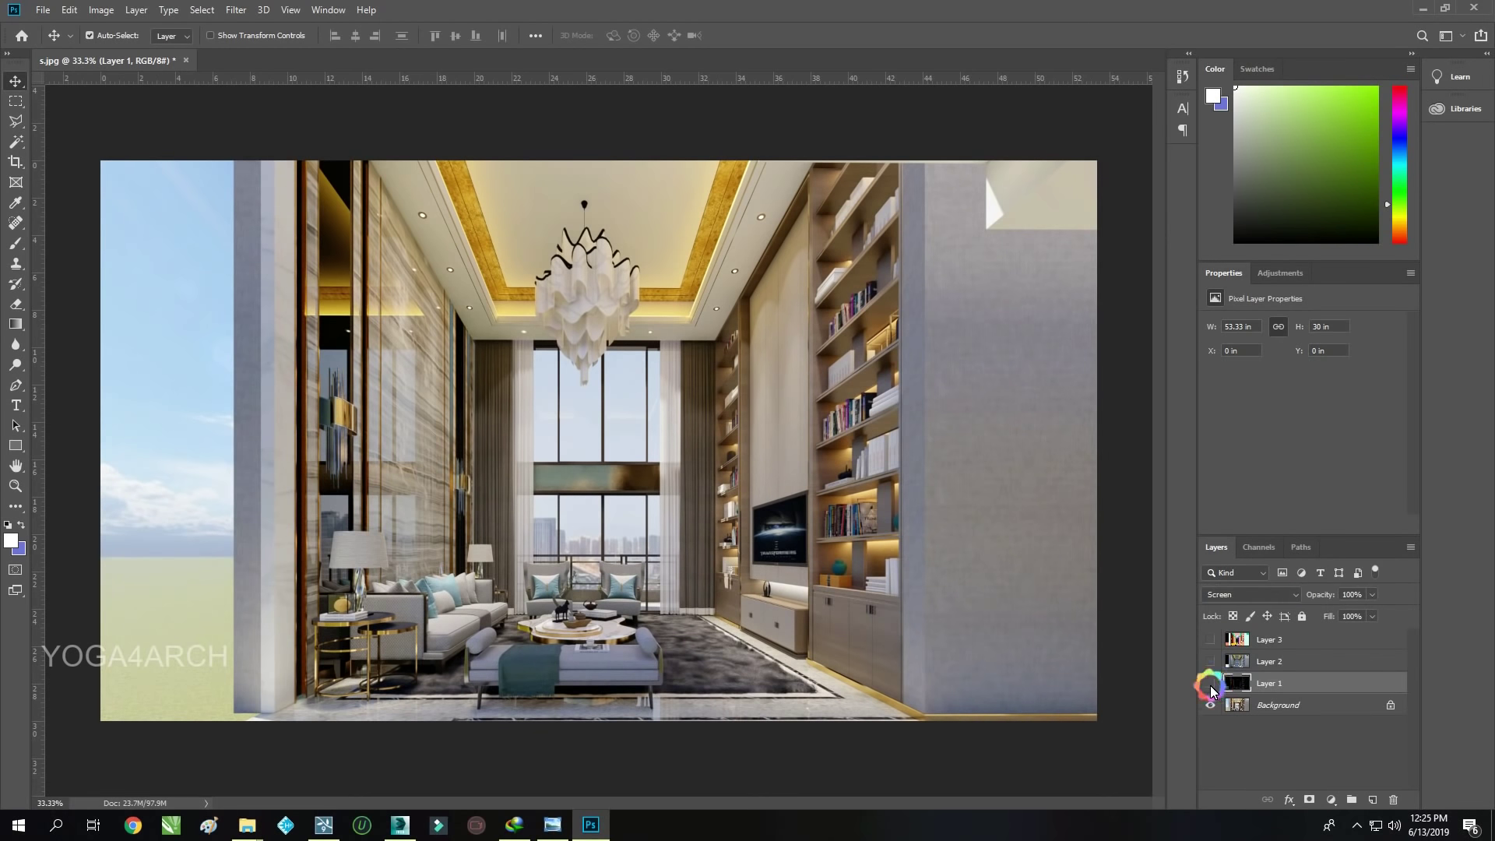
left_click(1210, 685)
left_click(1211, 684)
left_click(1211, 684)
left_click(1210, 683)
type("30")
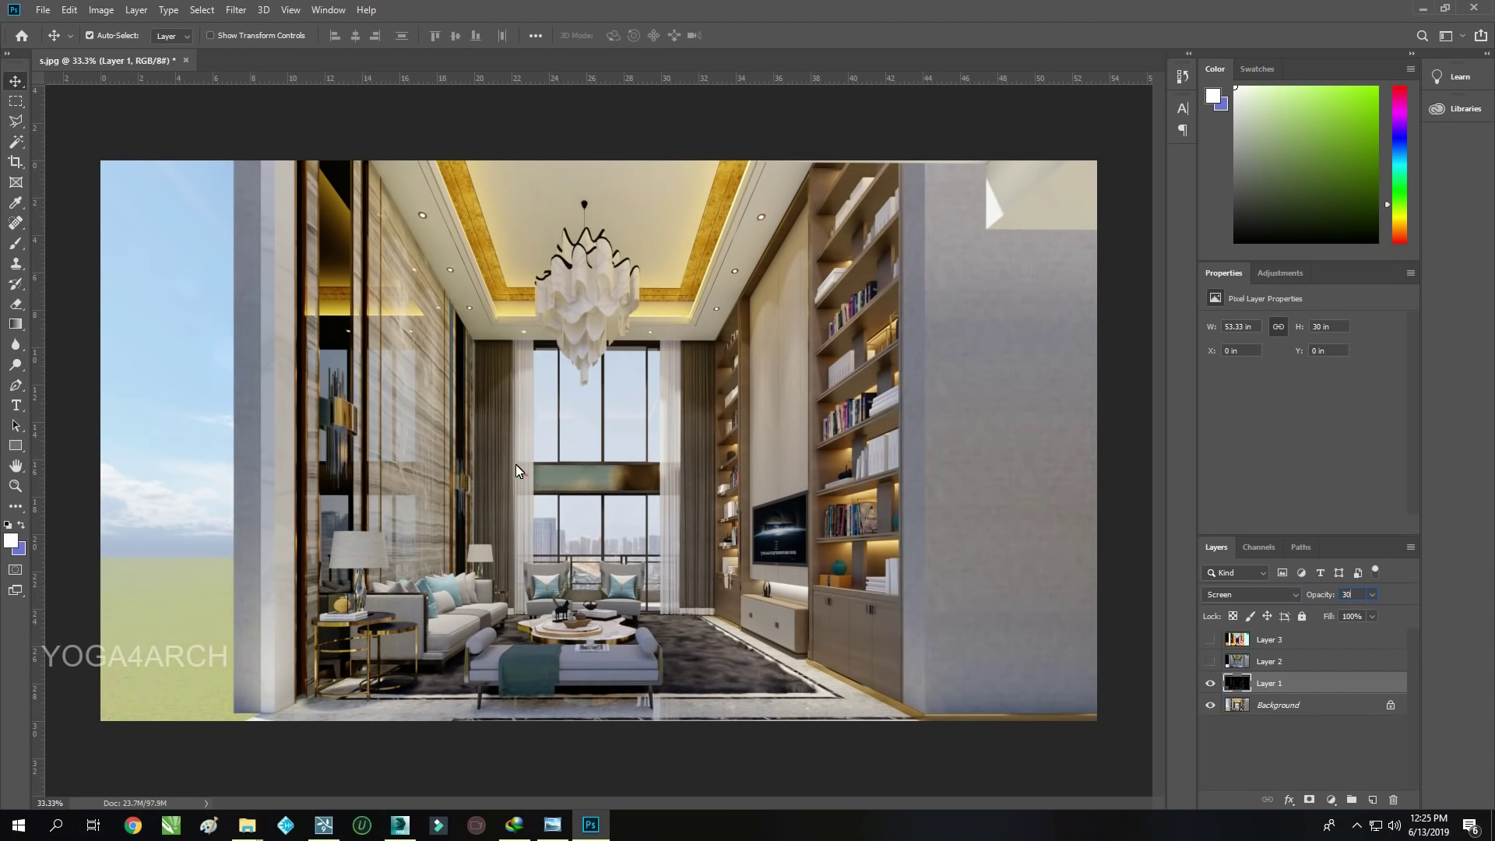
Blend the lighting layer with Linear Burn at 10% opacity
left_click(1210, 661)
left_click(1308, 661)
left_click(1250, 595)
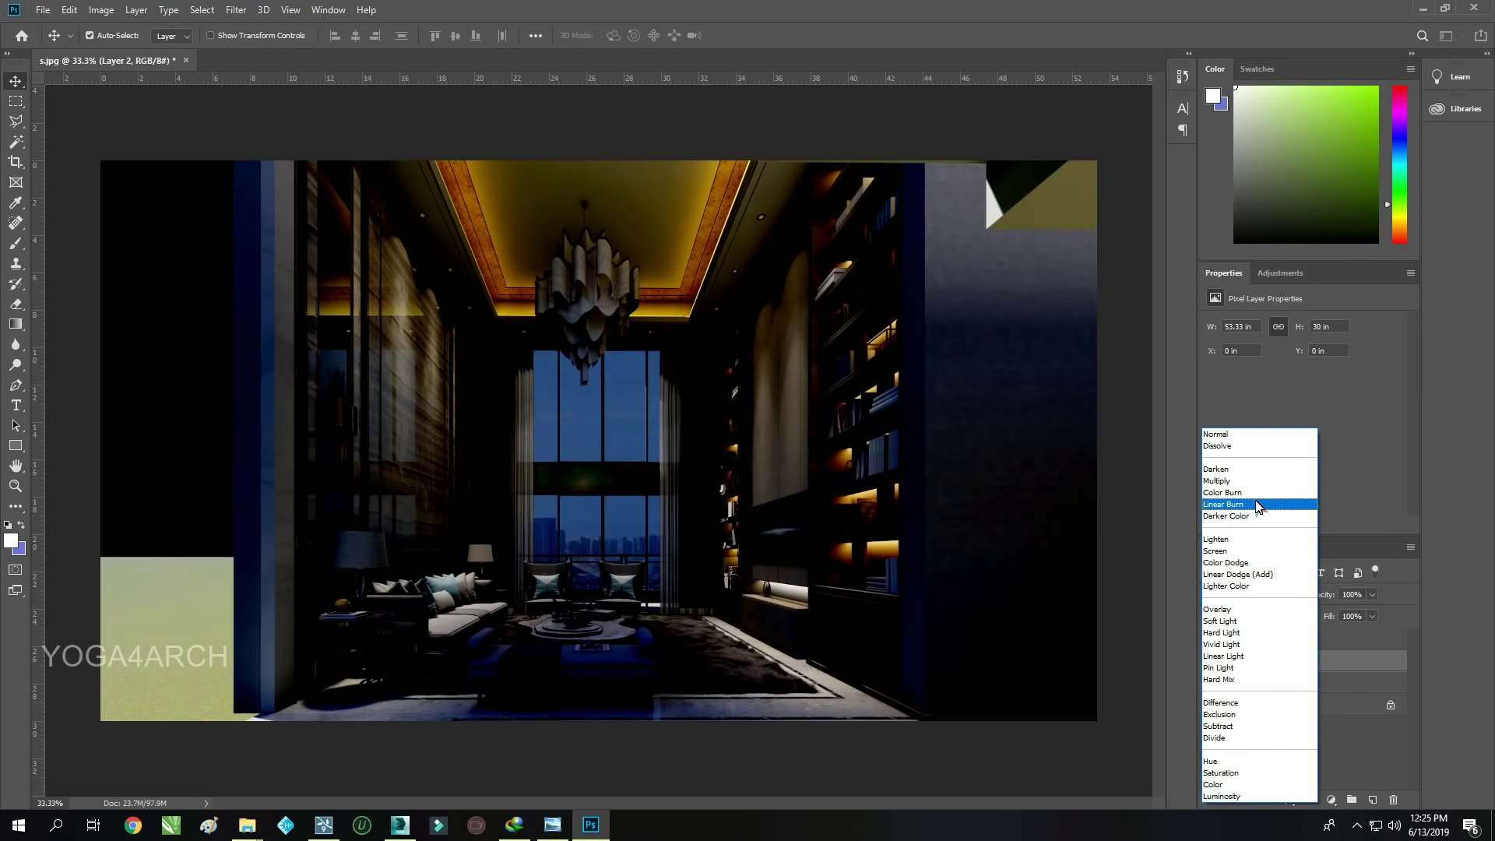
left_click(1258, 505)
left_click_drag(1372, 612, 1320, 613)
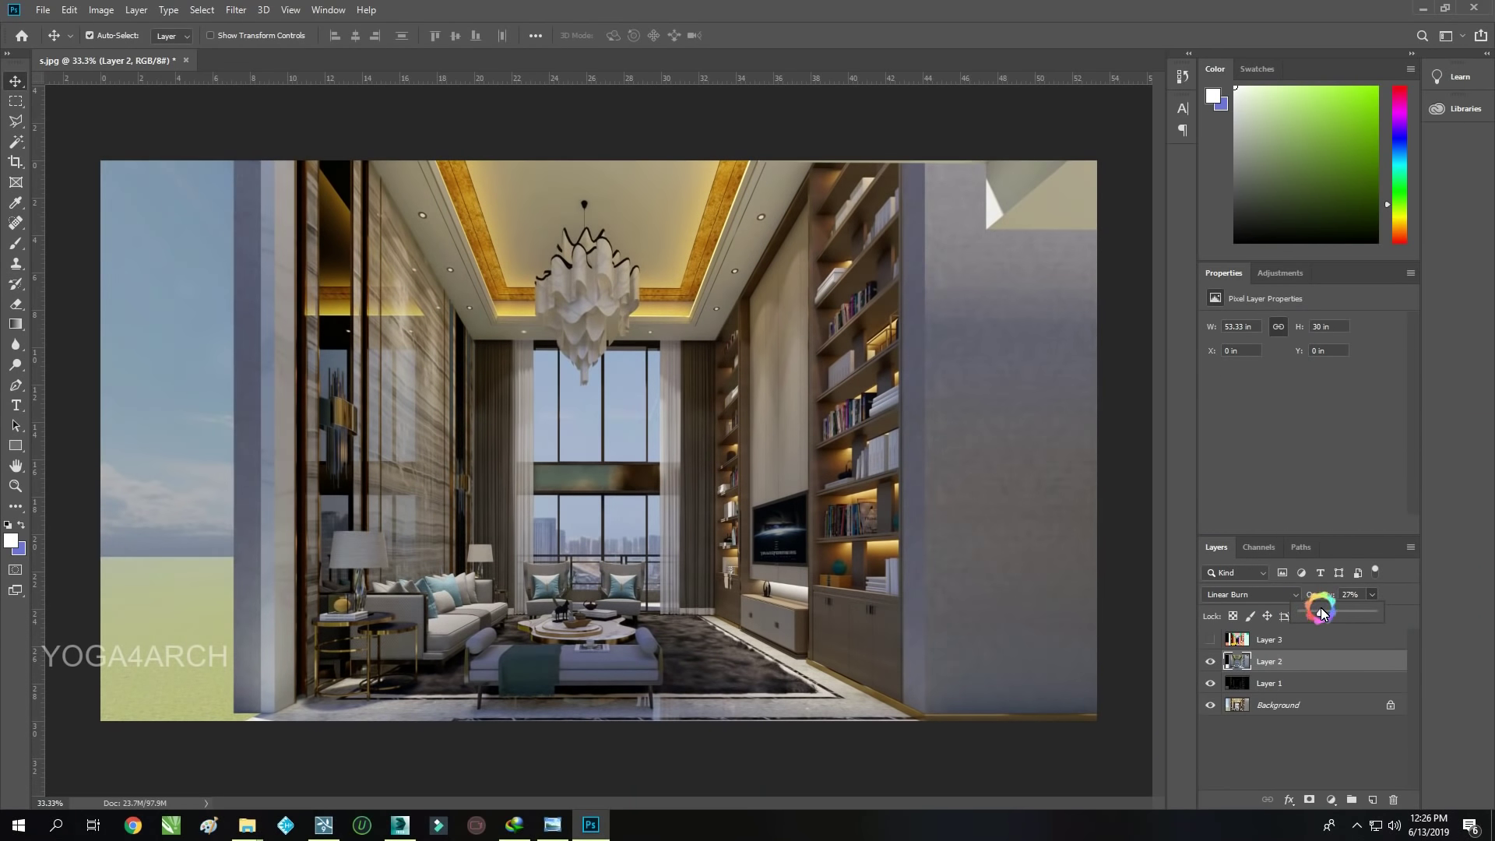
mouse_move(1320, 613)
left_mouse_down()
mouse_move(1299, 611)
mouse_move(1315, 612)
left_mouse_up()
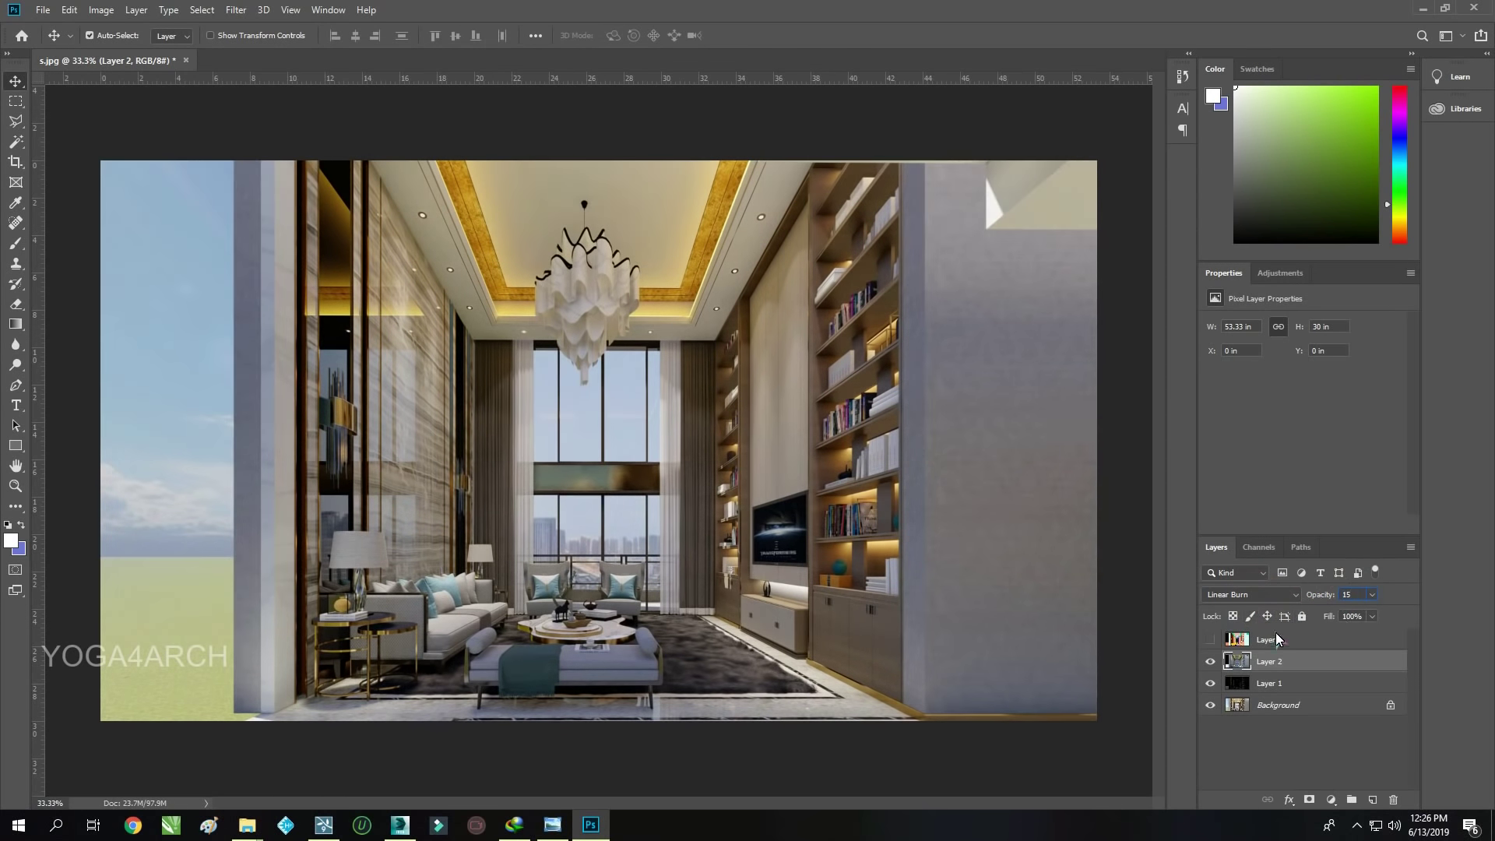
left_click(1210, 662)
left_click(1210, 661)
left_click(1214, 661)
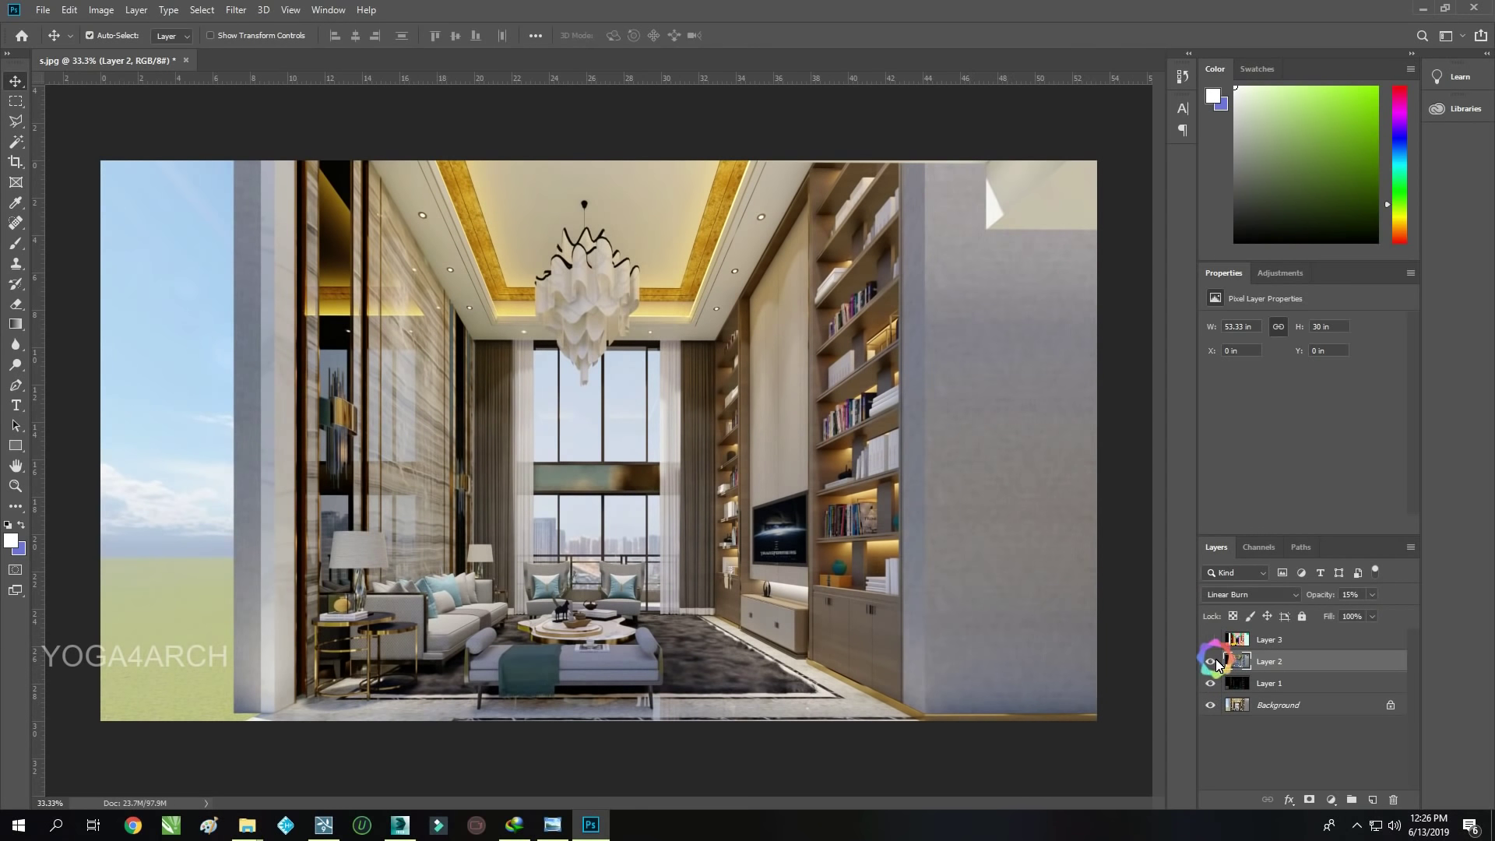
left_click(1213, 661)
type("10")
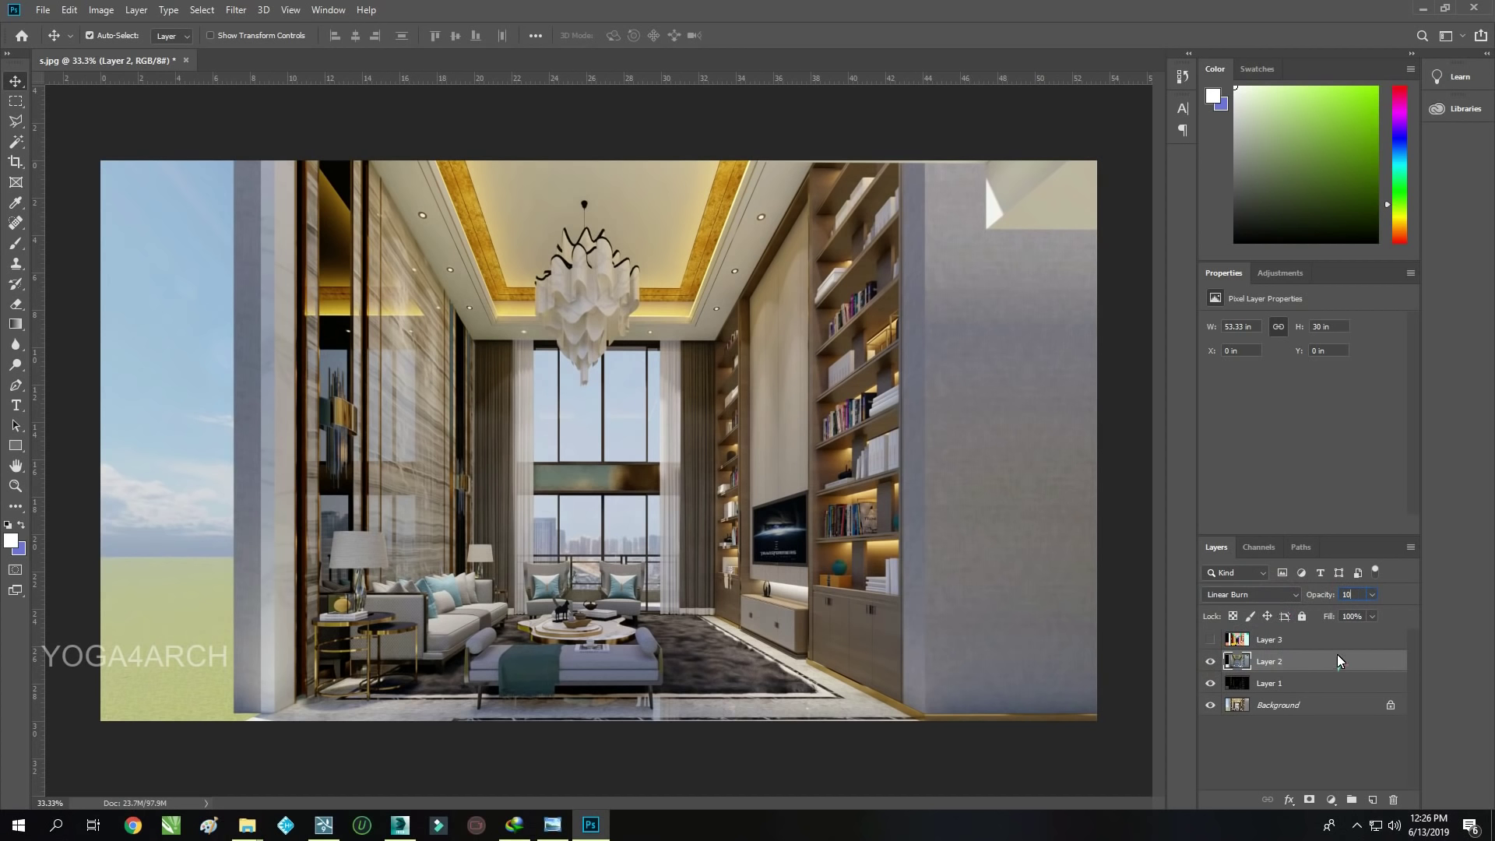
Keep the colour-ID layer hidden and unlock the Background as Layer 0
left_click(1211, 639)
left_click(1255, 636)
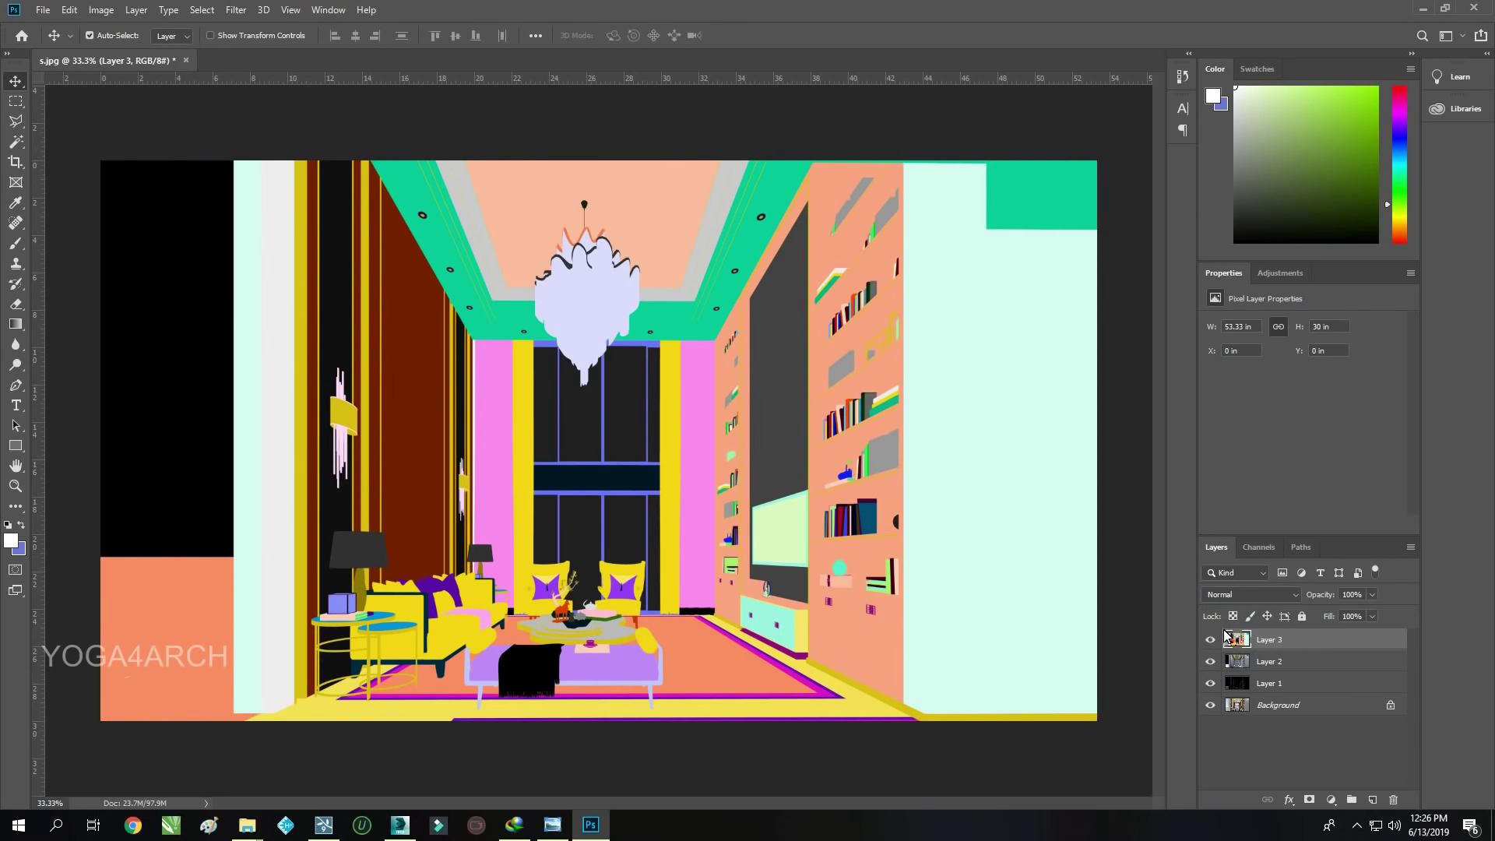
left_click(1210, 640)
double_click(1324, 705)
left_click(1128, 220)
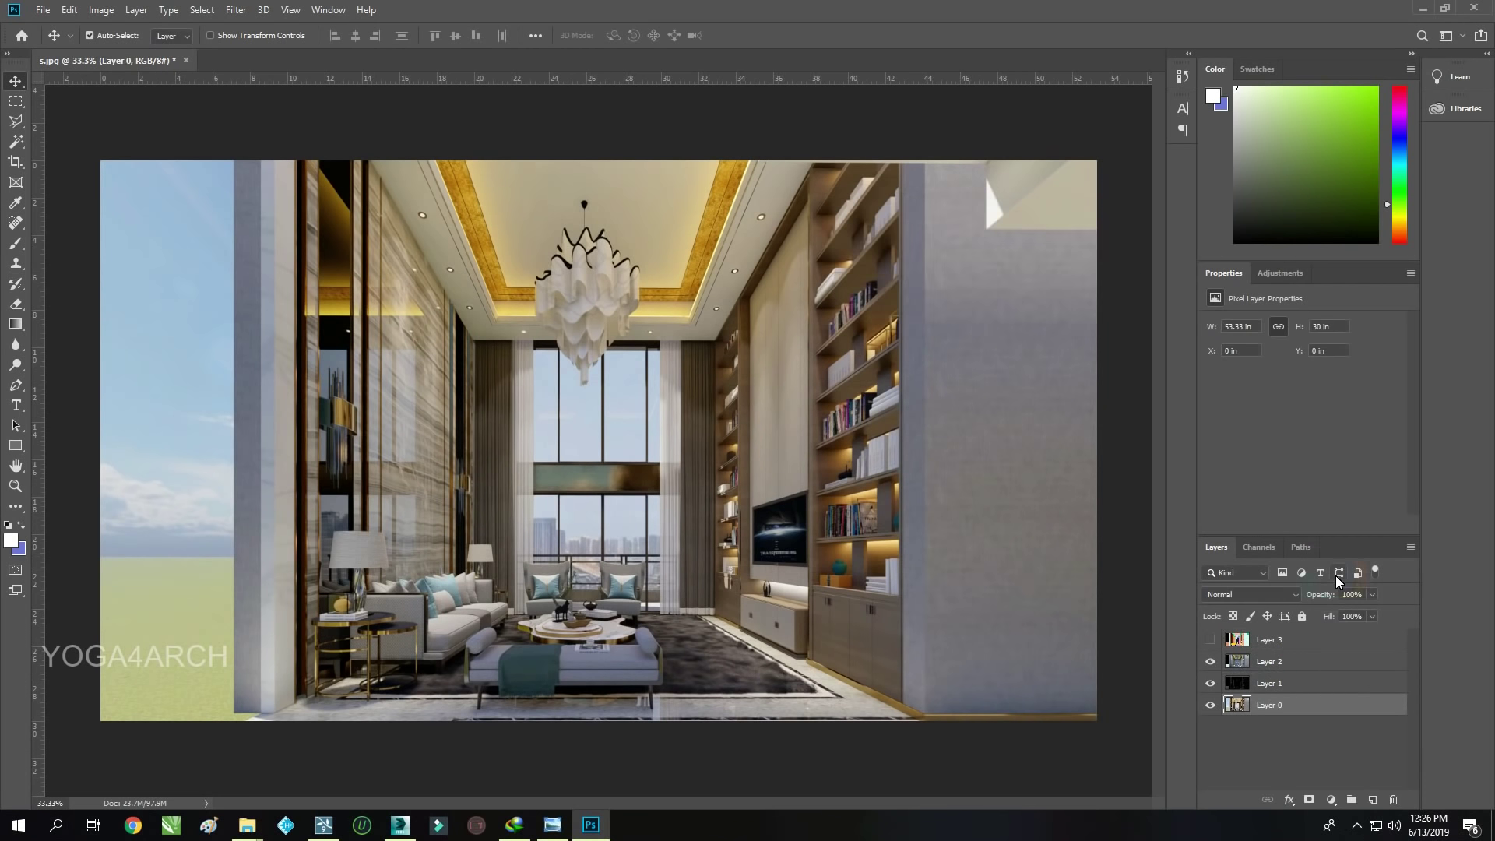
Crop a little off the left and right sides of the render
key("c")
left_click_drag(98, 441, 180, 411)
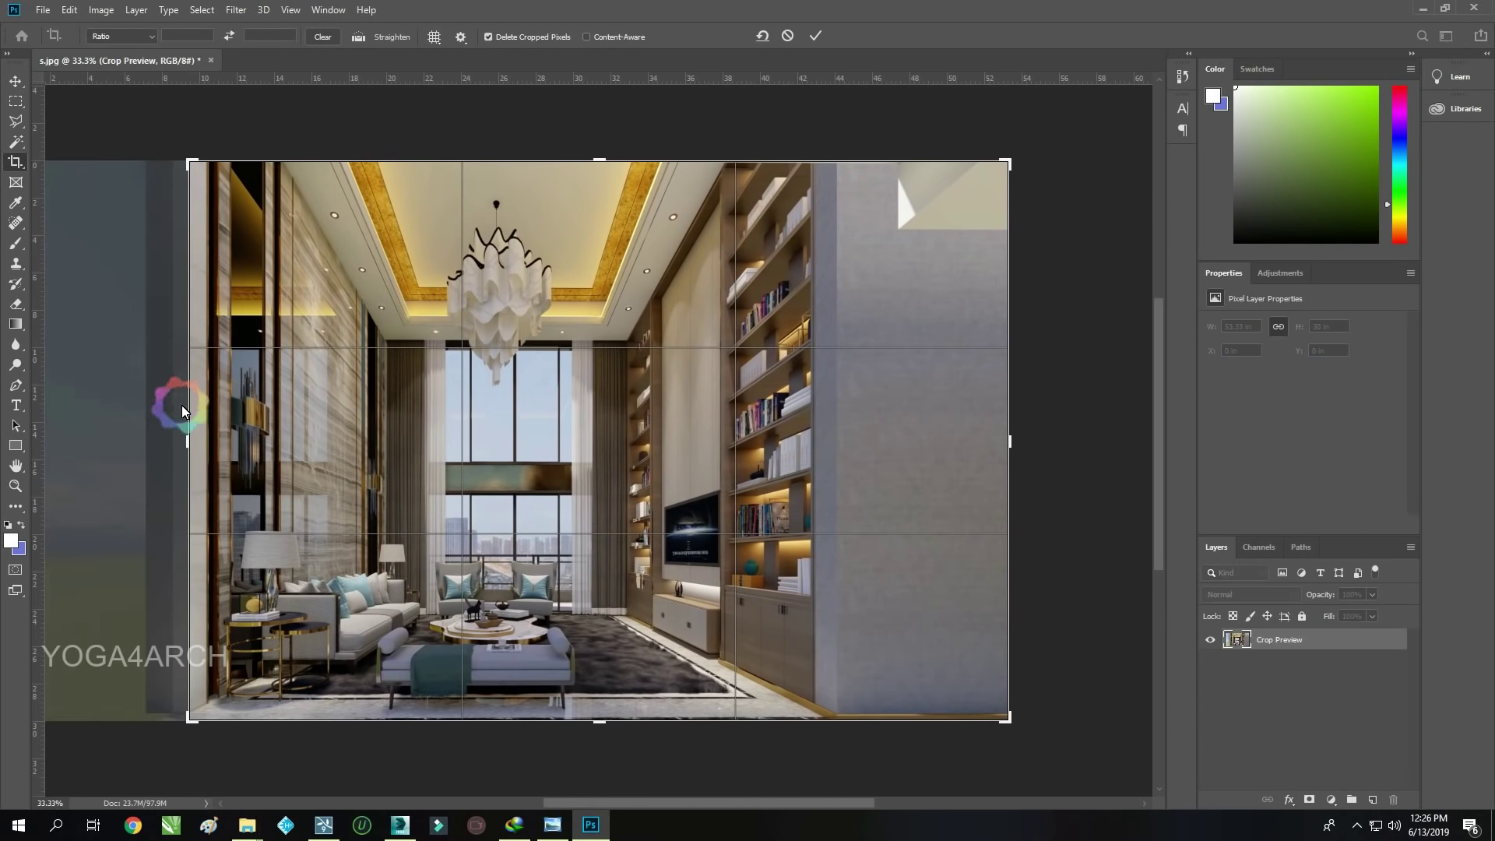
left_click_drag(1012, 437, 922, 438)
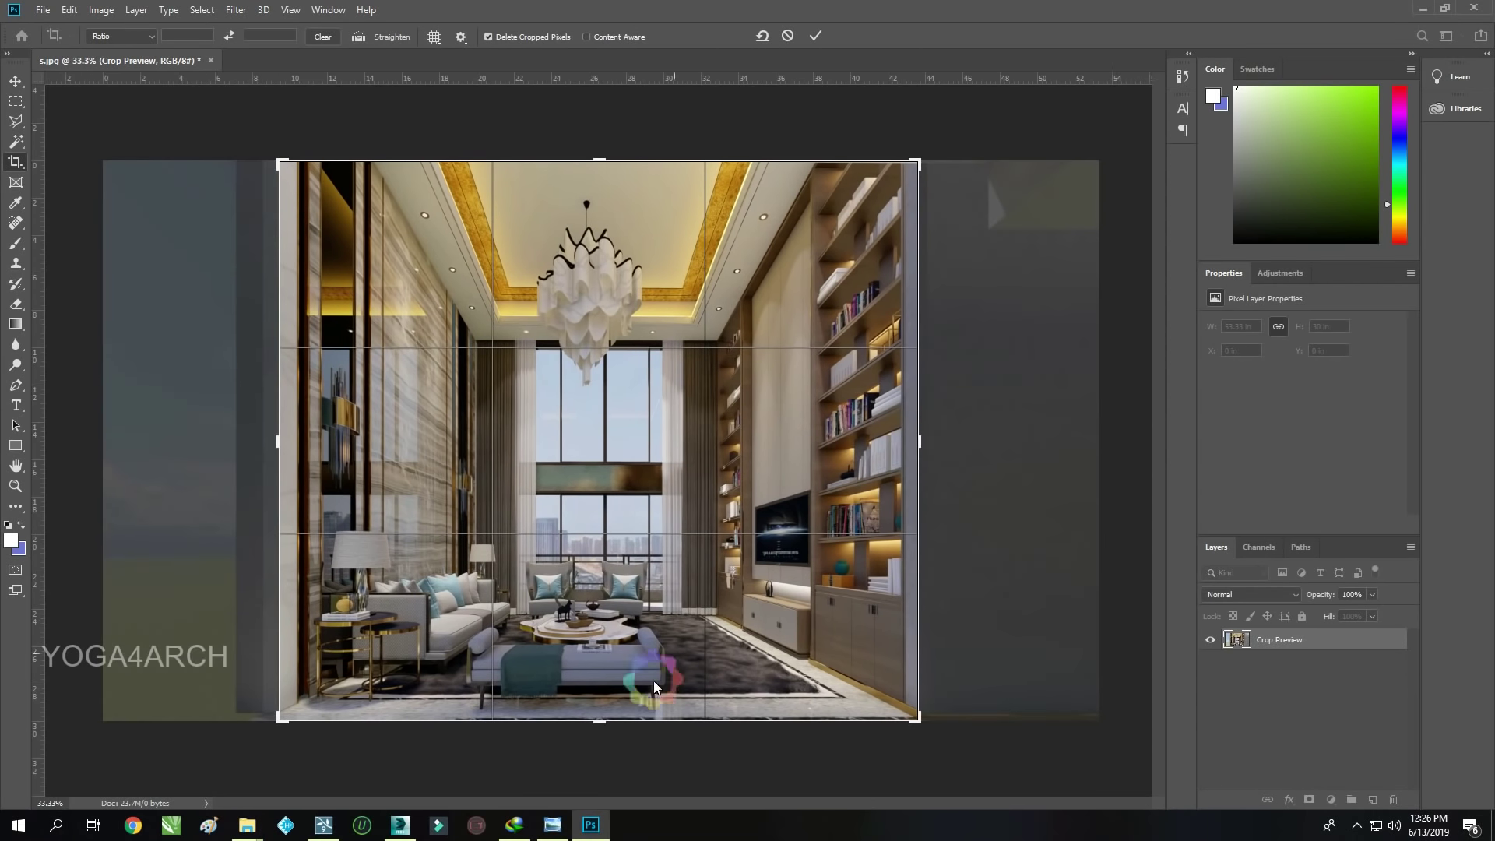
left_click(568, 824)
left_click(570, 824)
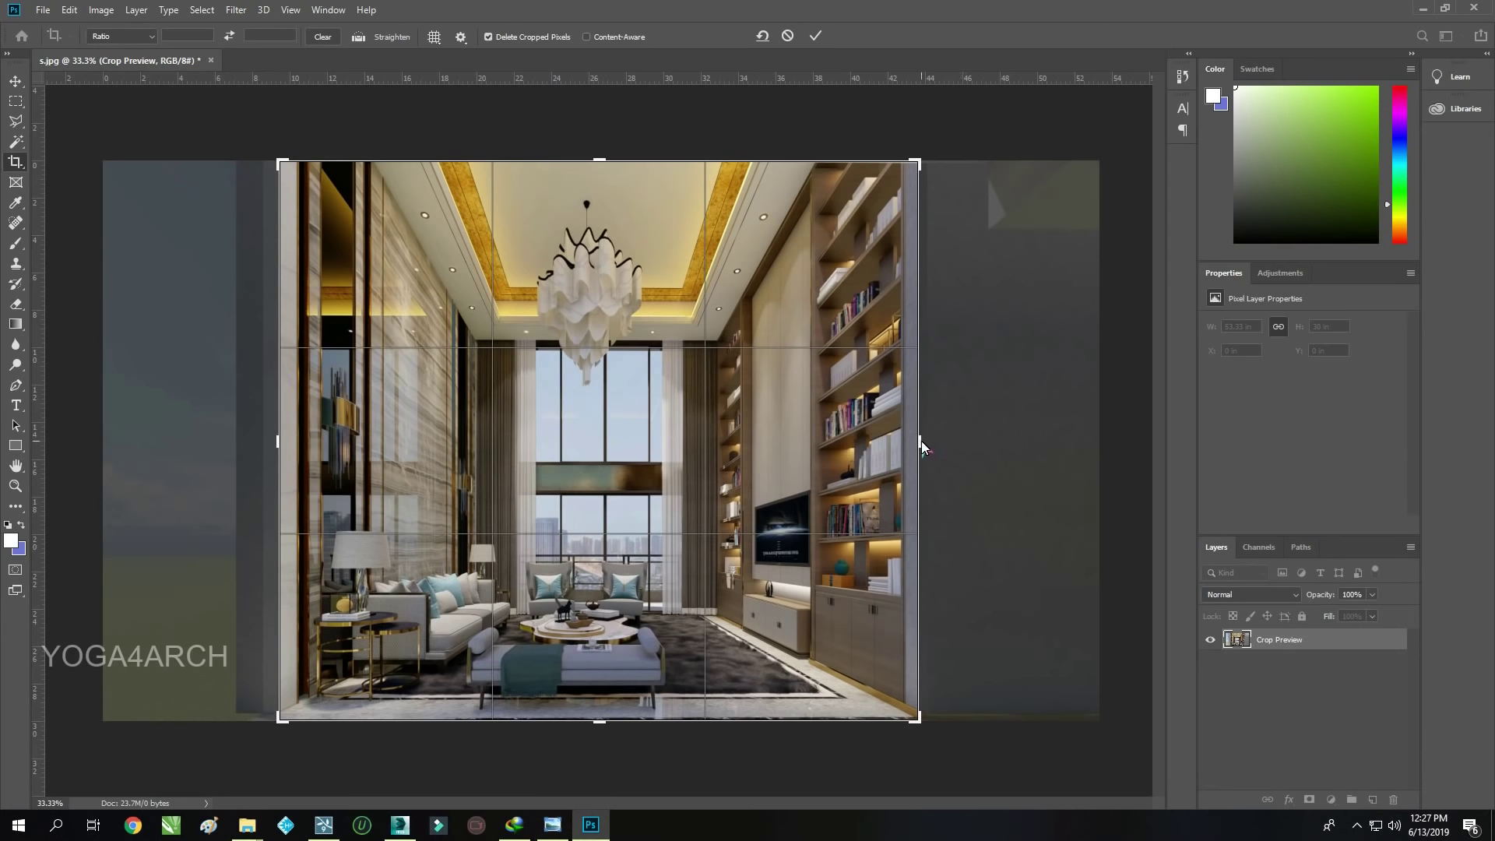
left_click_drag(923, 441, 924, 441)
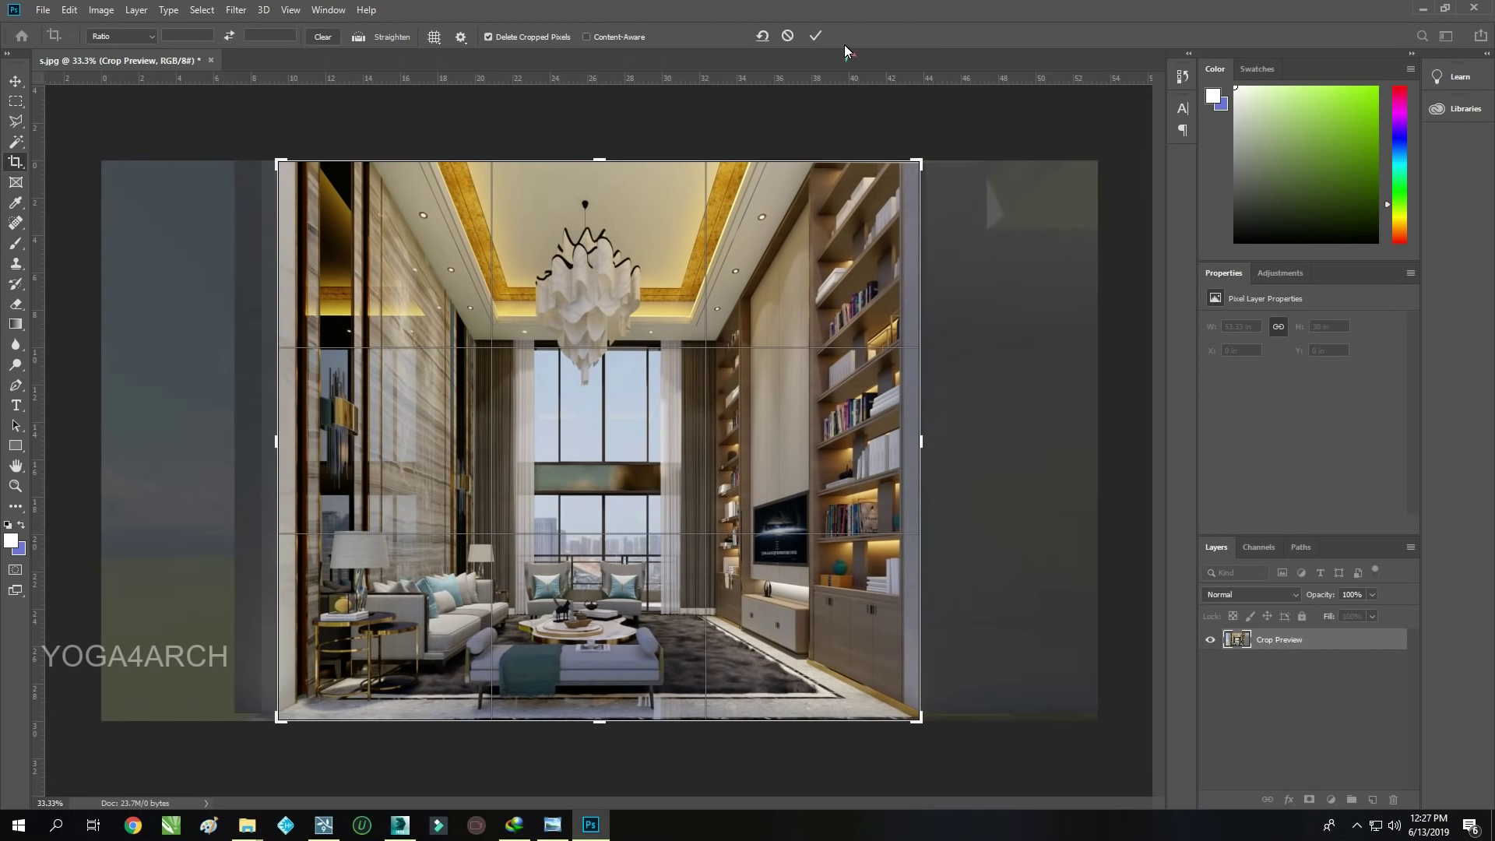
left_click(816, 35)
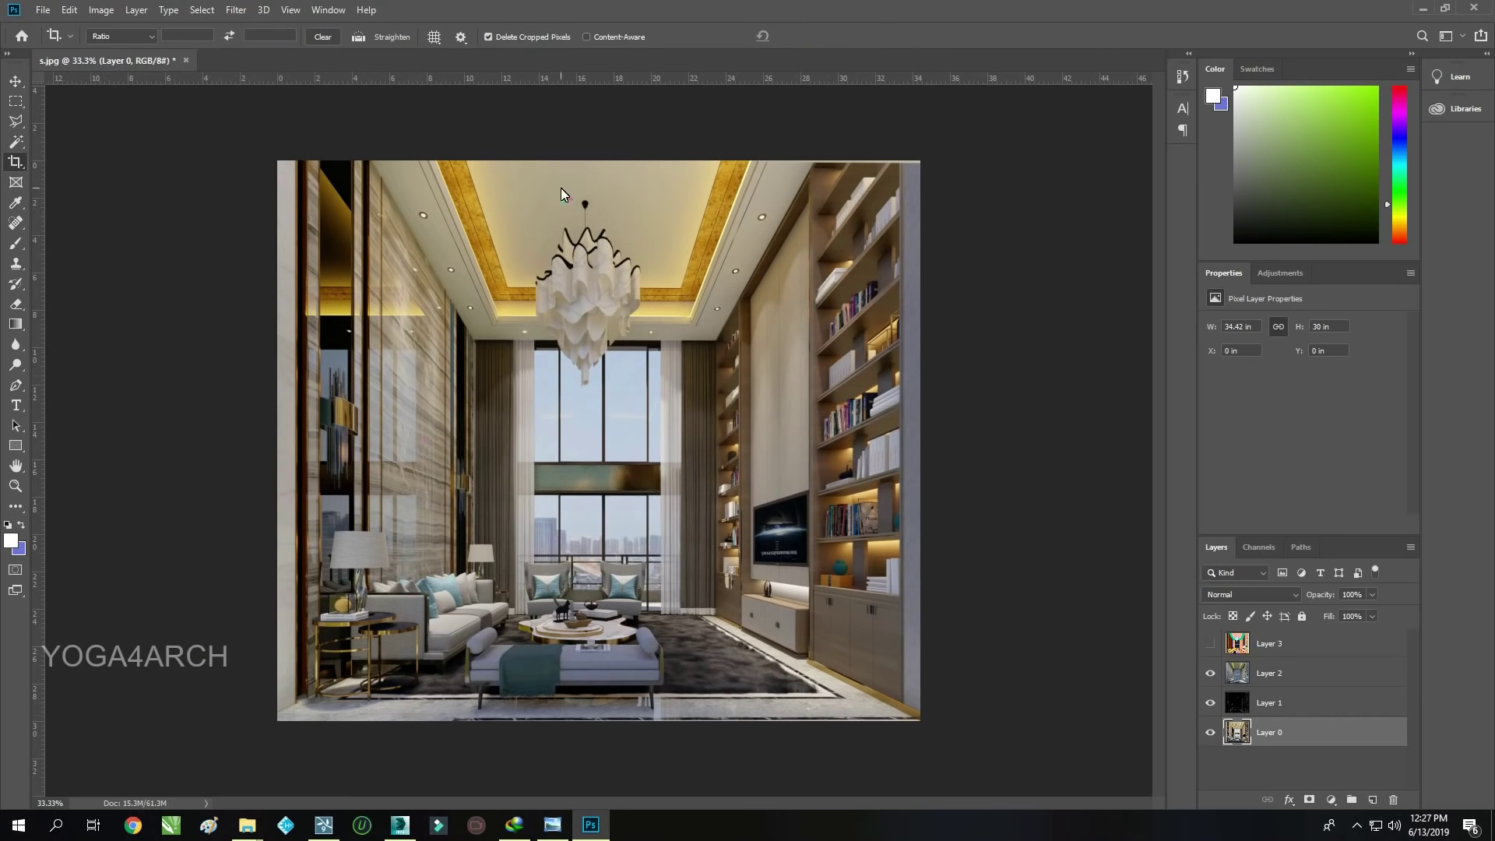
Re-crop to trim the top and bottom edges slightly, with rulers shown
left_click(14, 161)
left_click(923, 441)
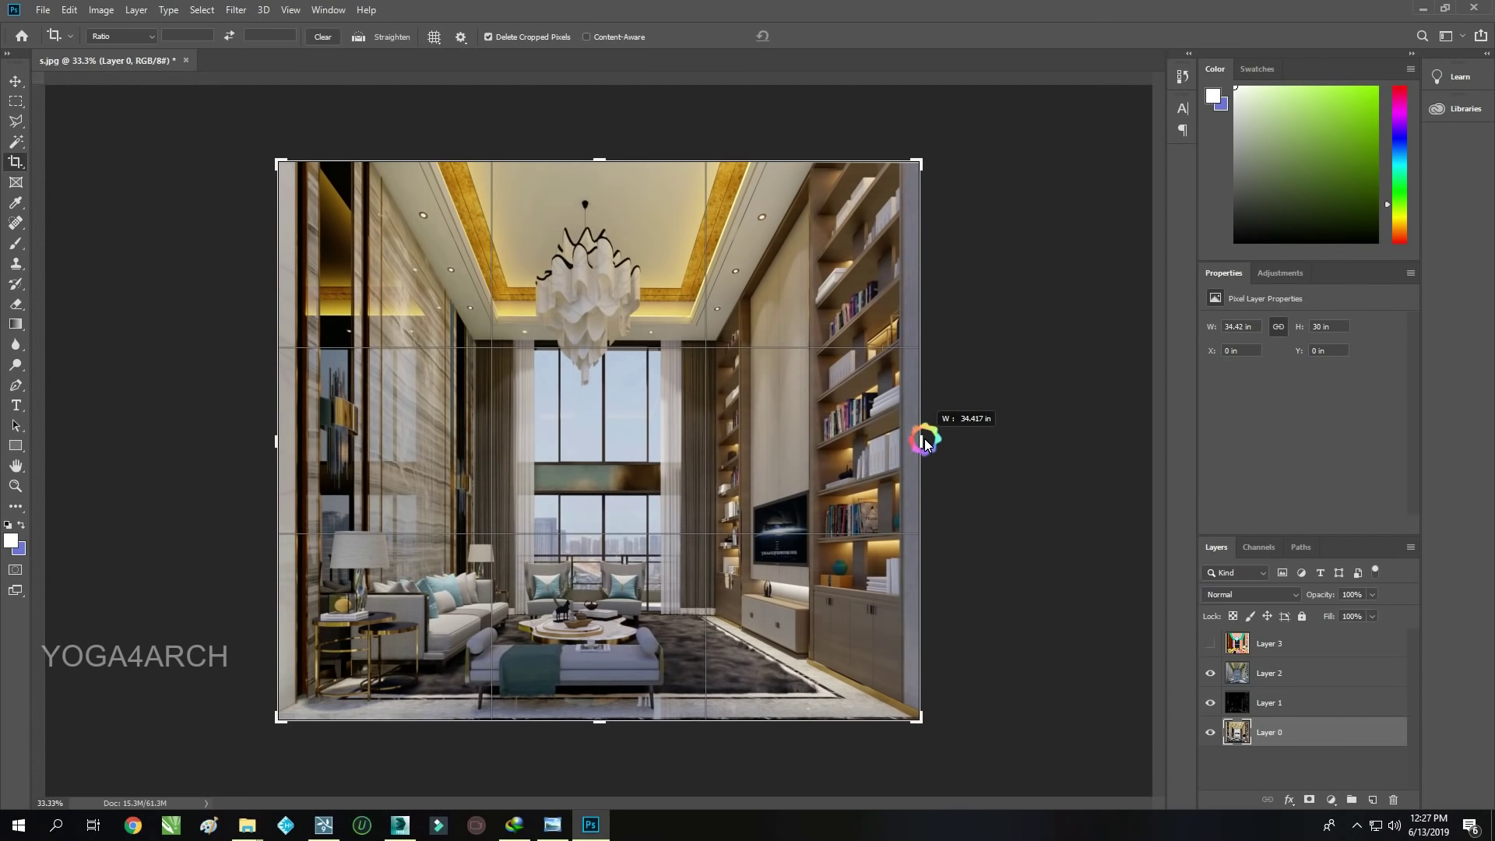
left_click_drag(602, 159, 606, 164)
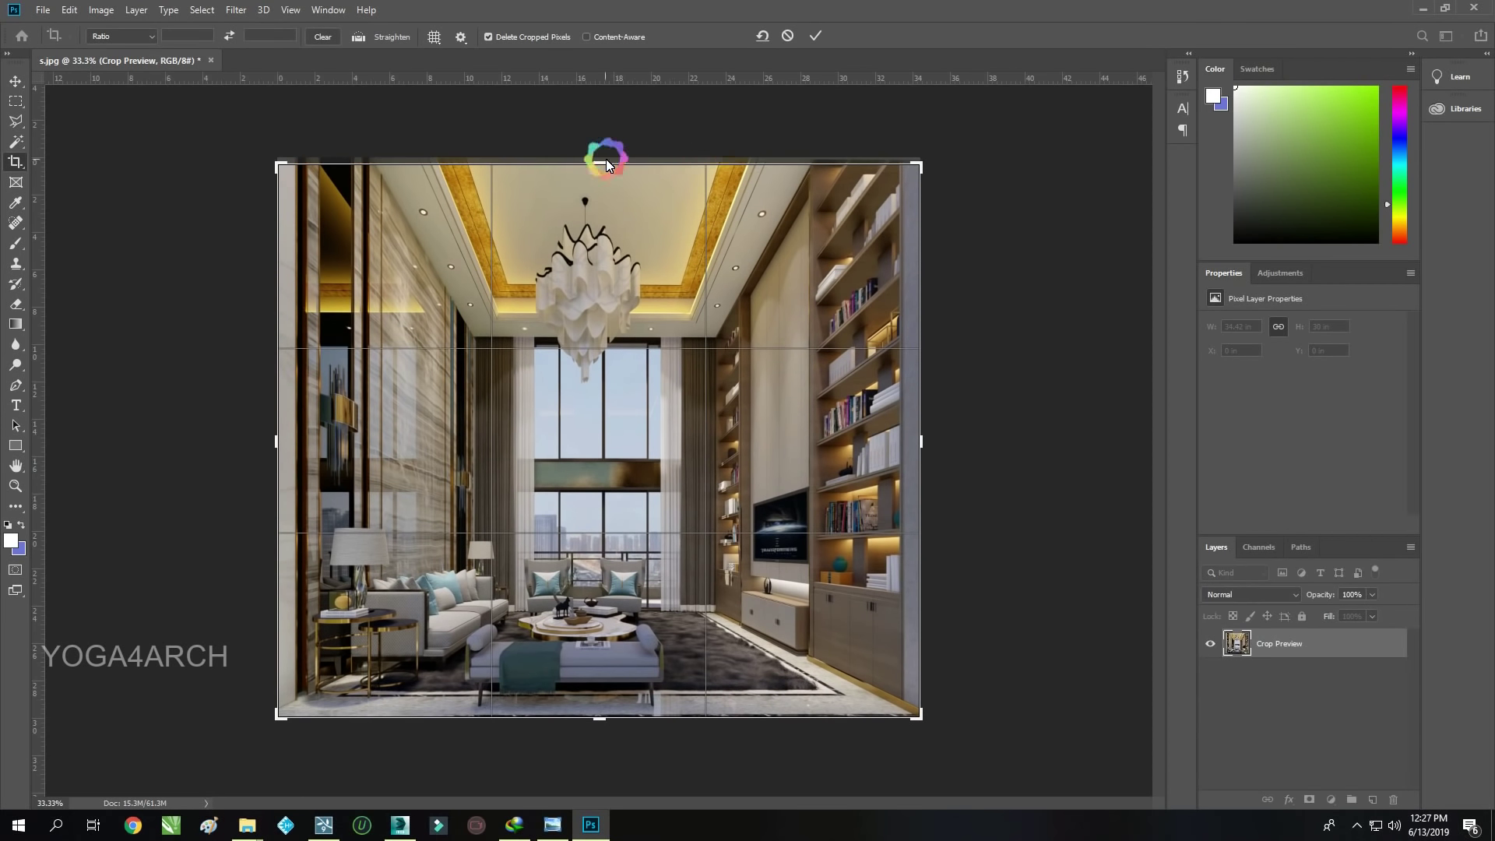
left_click_drag(600, 718, 604, 711)
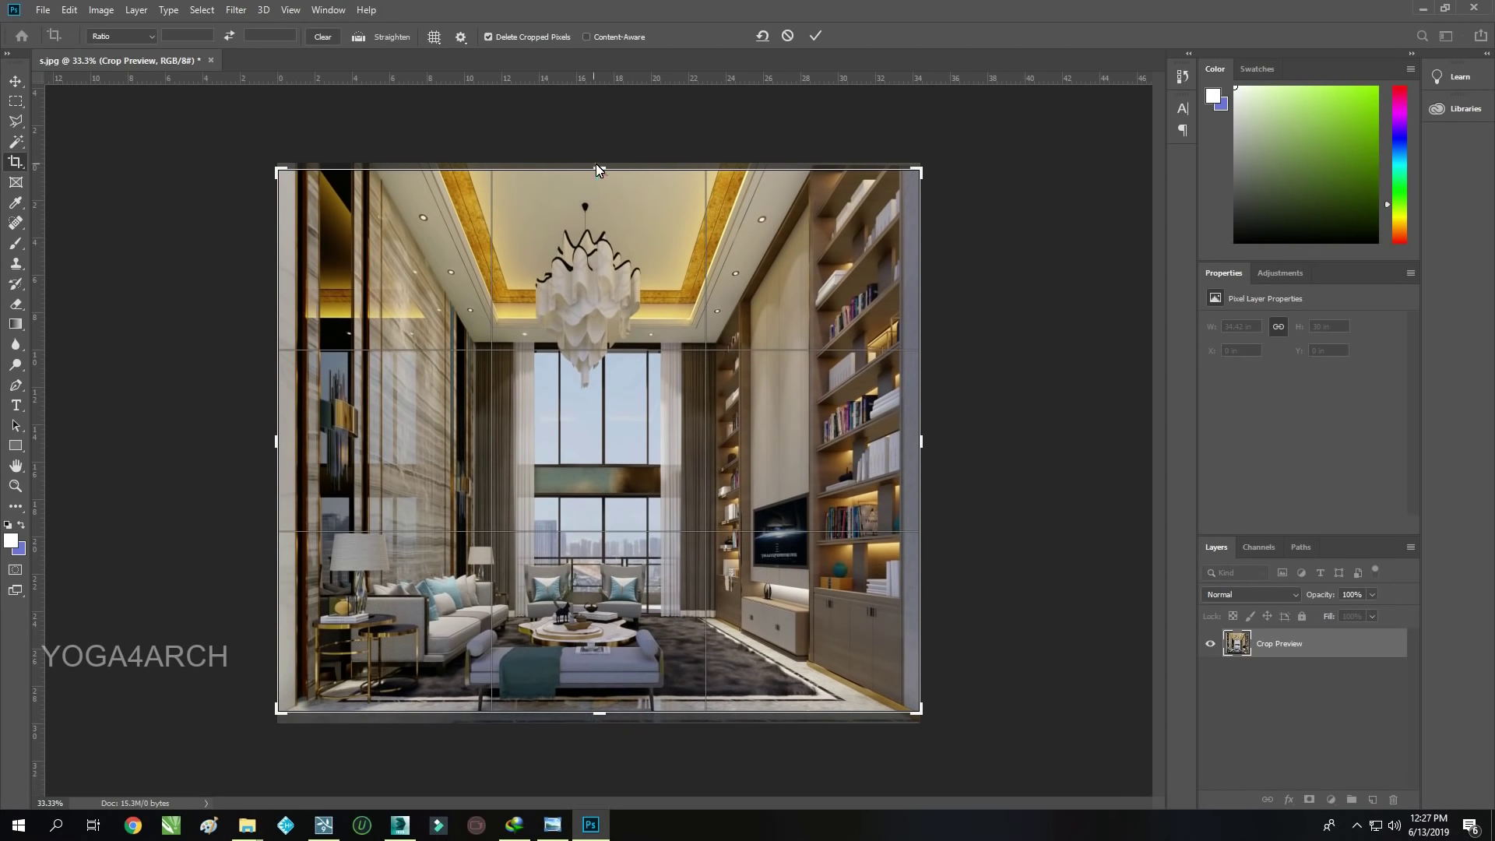
mouse_move(598, 170)
left_mouse_down()
mouse_move(608, 191)
mouse_move(613, 180)
left_mouse_up()
key("ctrl+r")
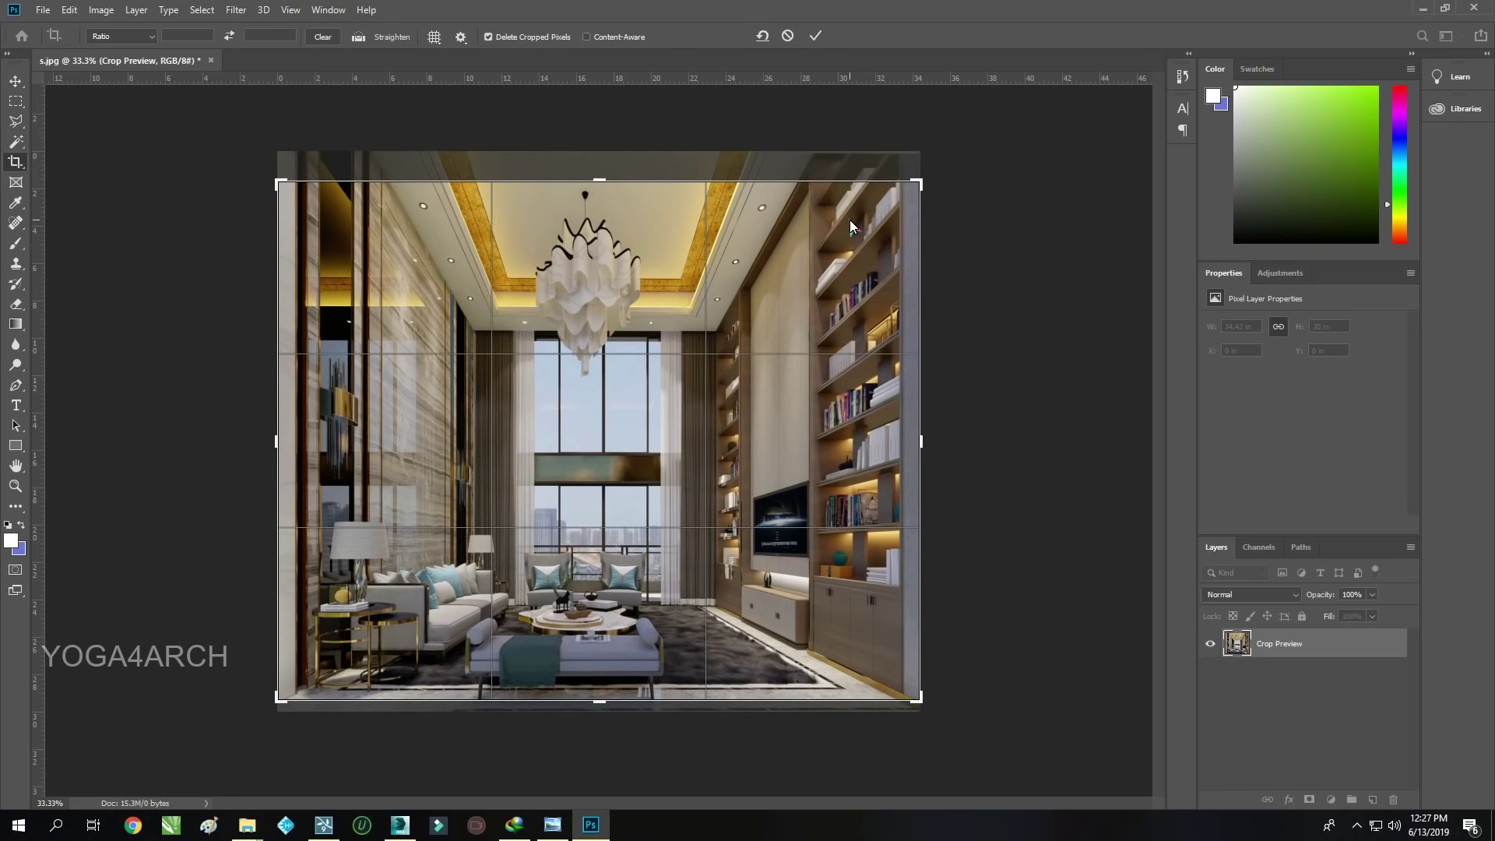
left_click_drag(607, 708, 610, 703)
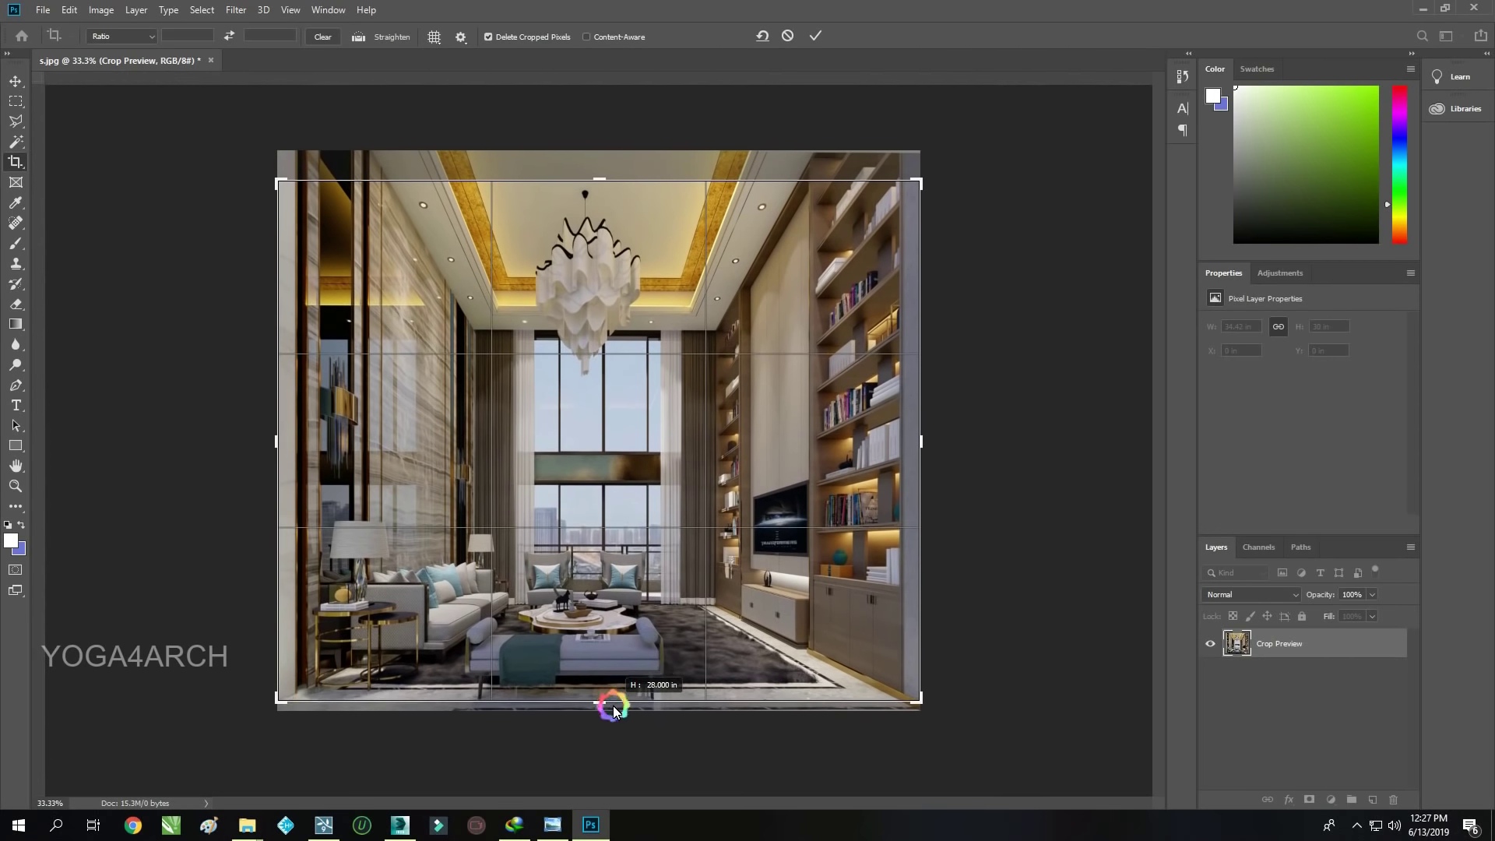
left_click(816, 36)
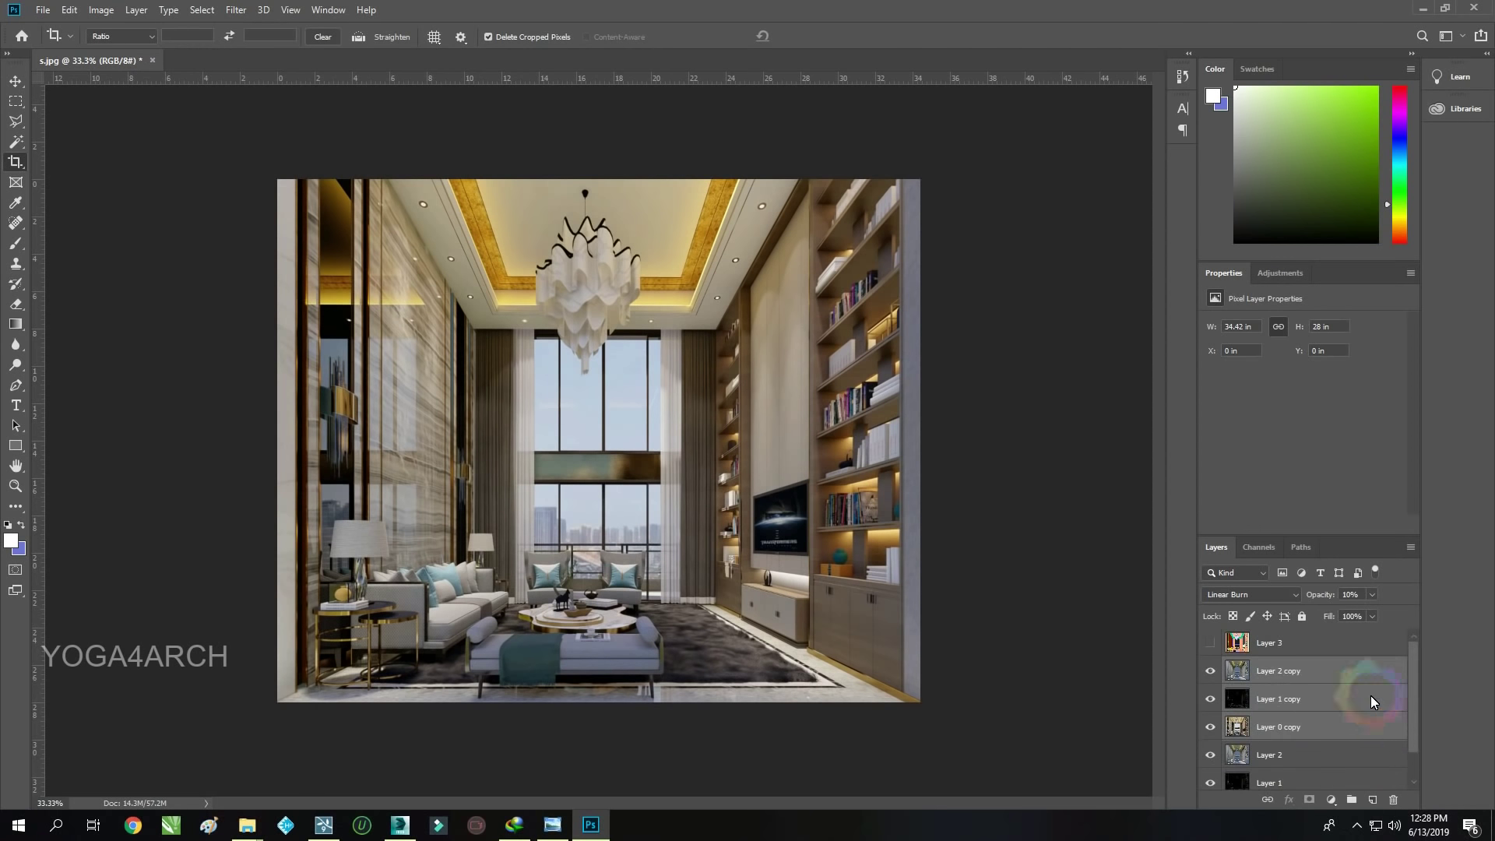
Merge the layer copies into one layer and open the Camera Raw Filter
right_click(1373, 702)
left_click(1336, 479)
left_click(236, 9)
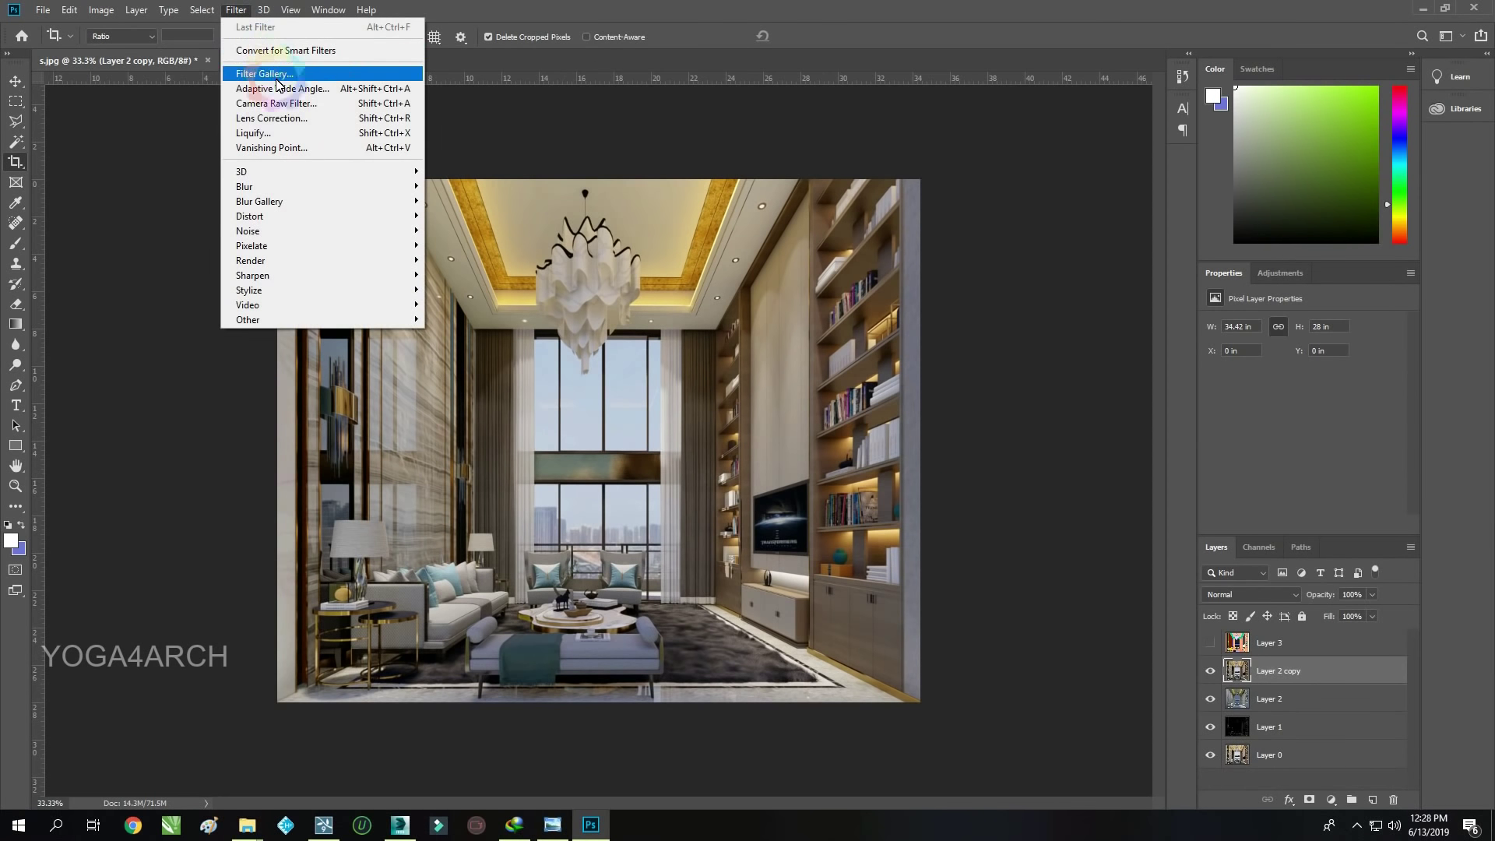
left_click(276, 103)
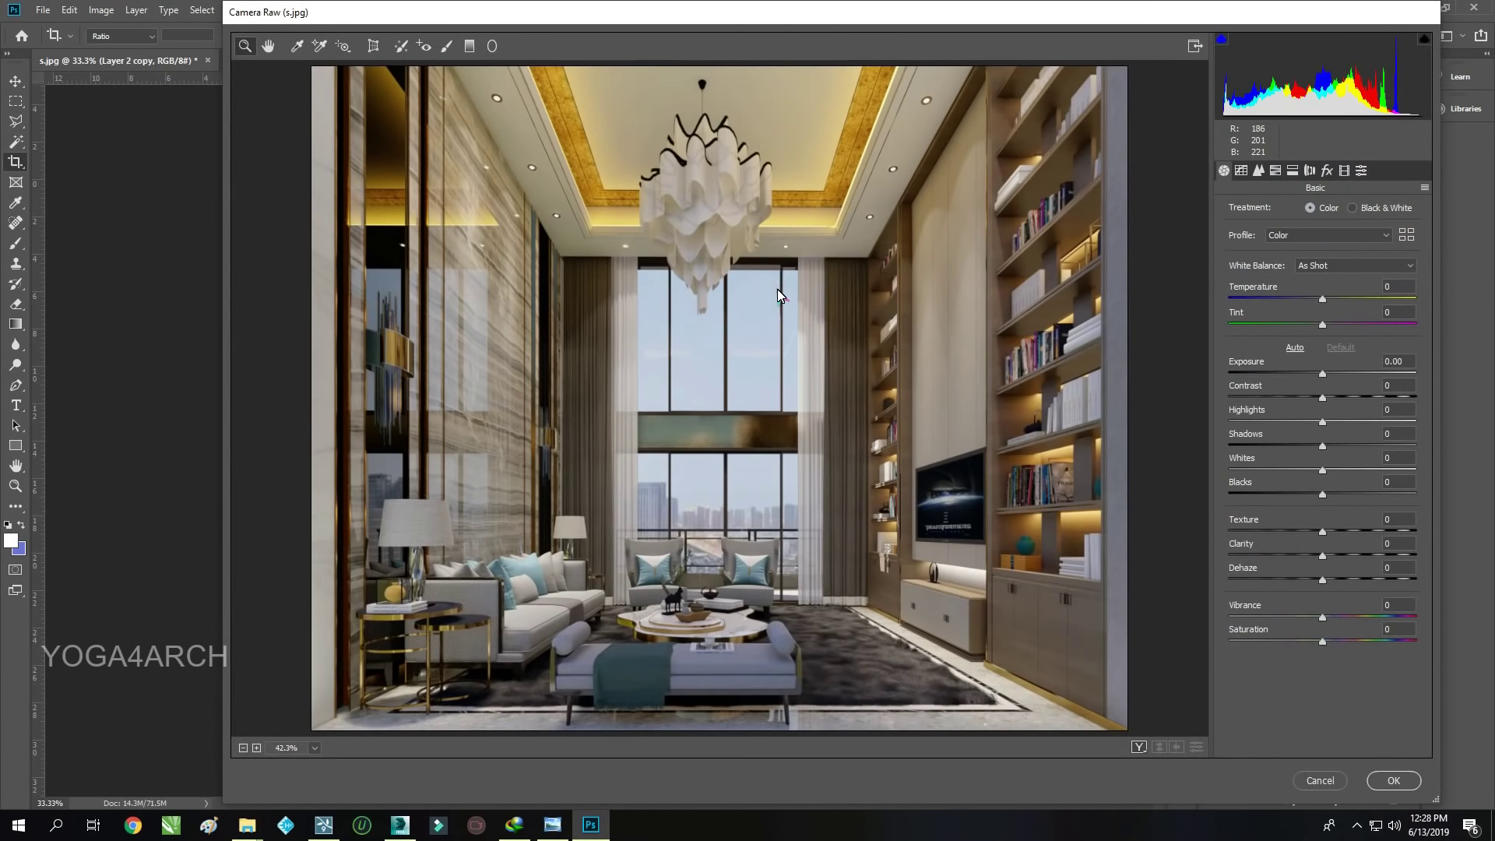
Apply Camera Raw Auto tone and Auto white balance (Temperature -3, Tint -4)
left_click(1294, 347)
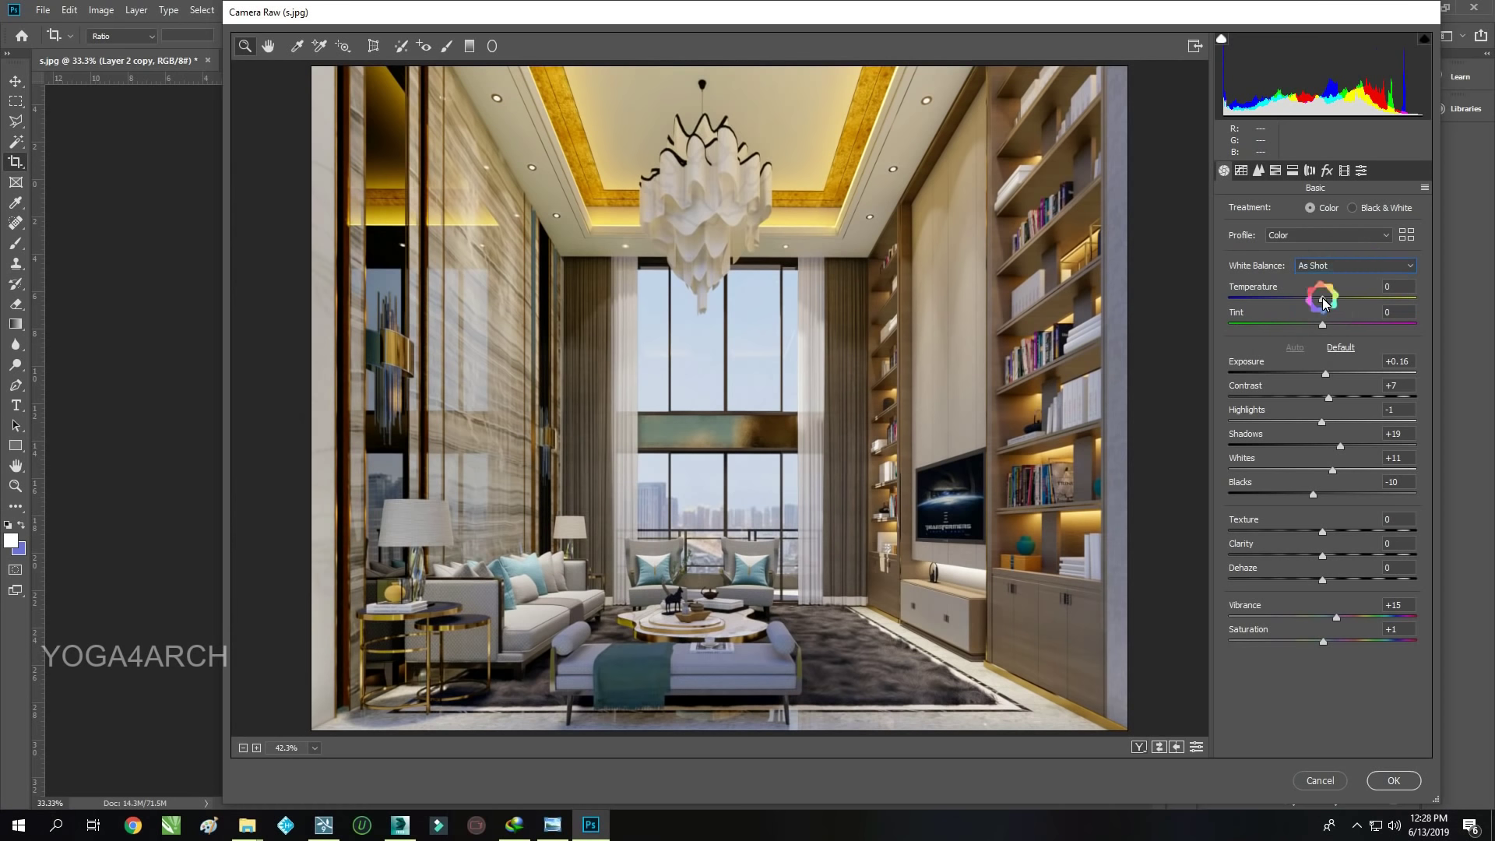
left_click_drag(1323, 299, 1320, 300)
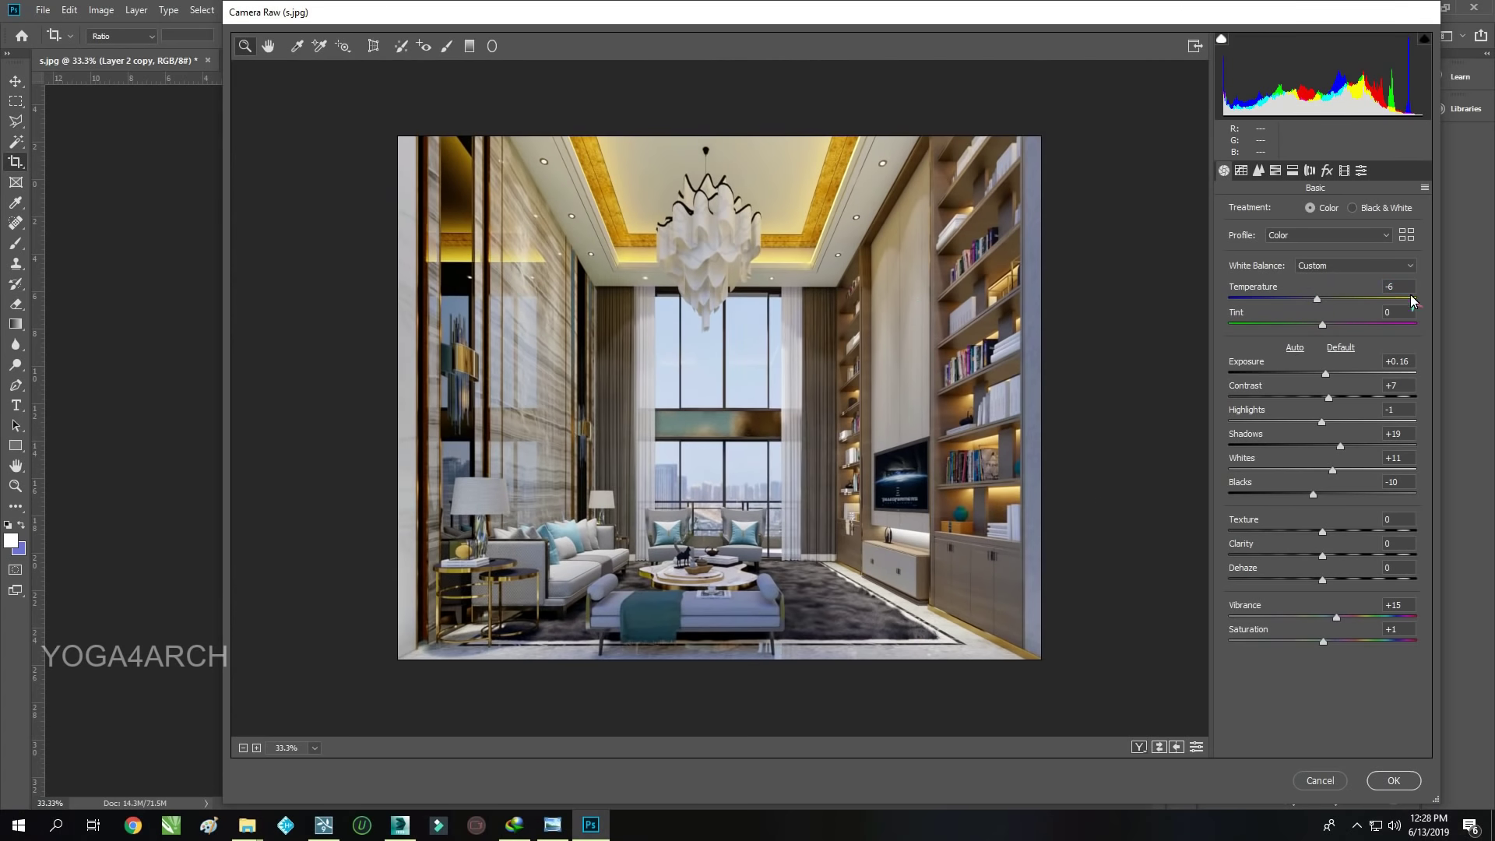
double_click(1326, 292, "shift")
left_click(1258, 171)
In Camera Raw, raise sharpening, add a negative edge vignette and brighten the tone-curve Lights
left_click_drag(1230, 235, 1471, 253)
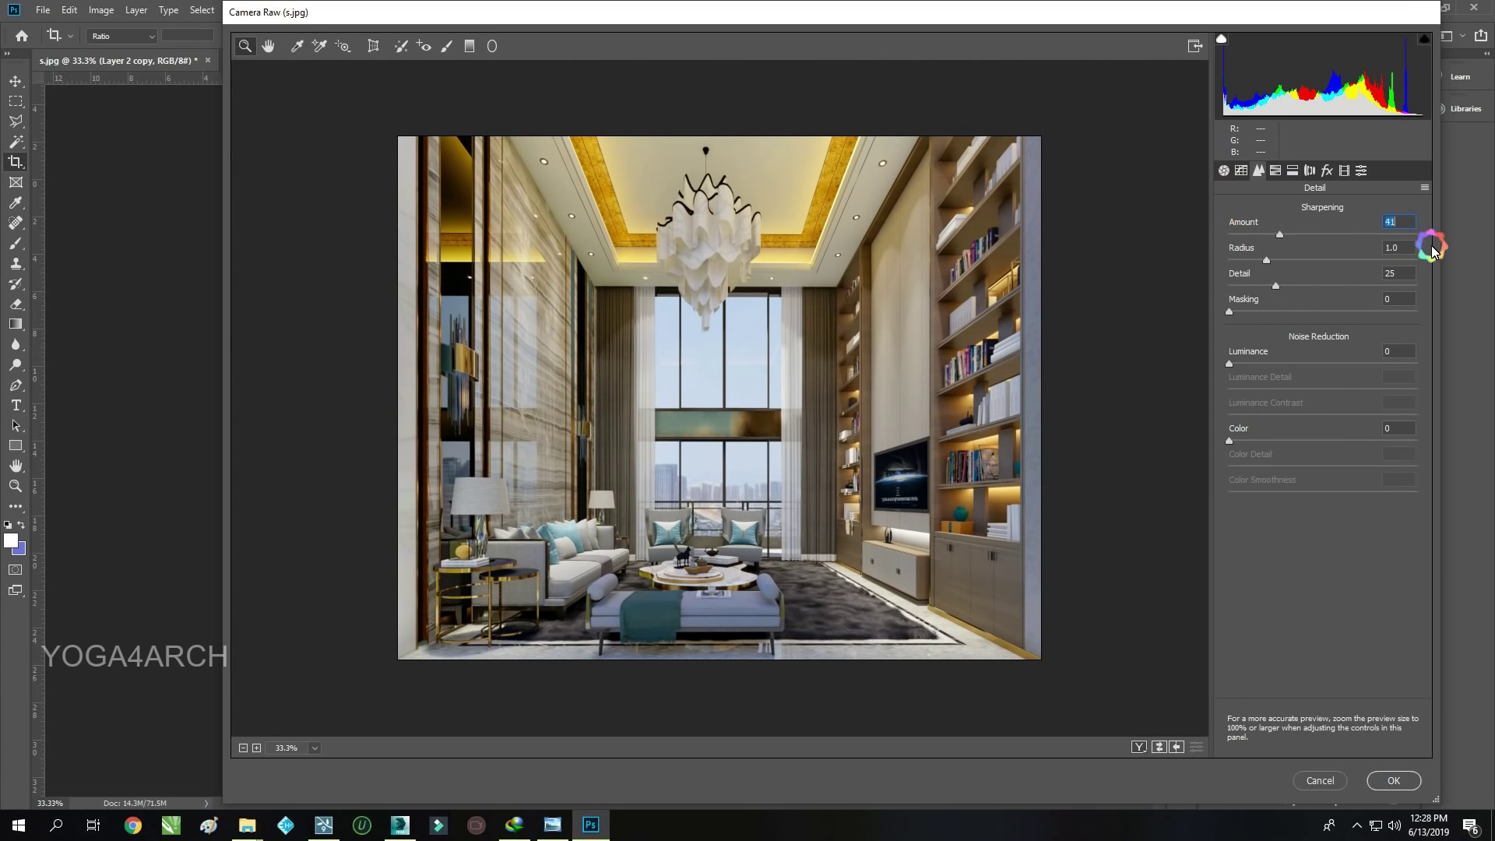
left_click(1327, 170)
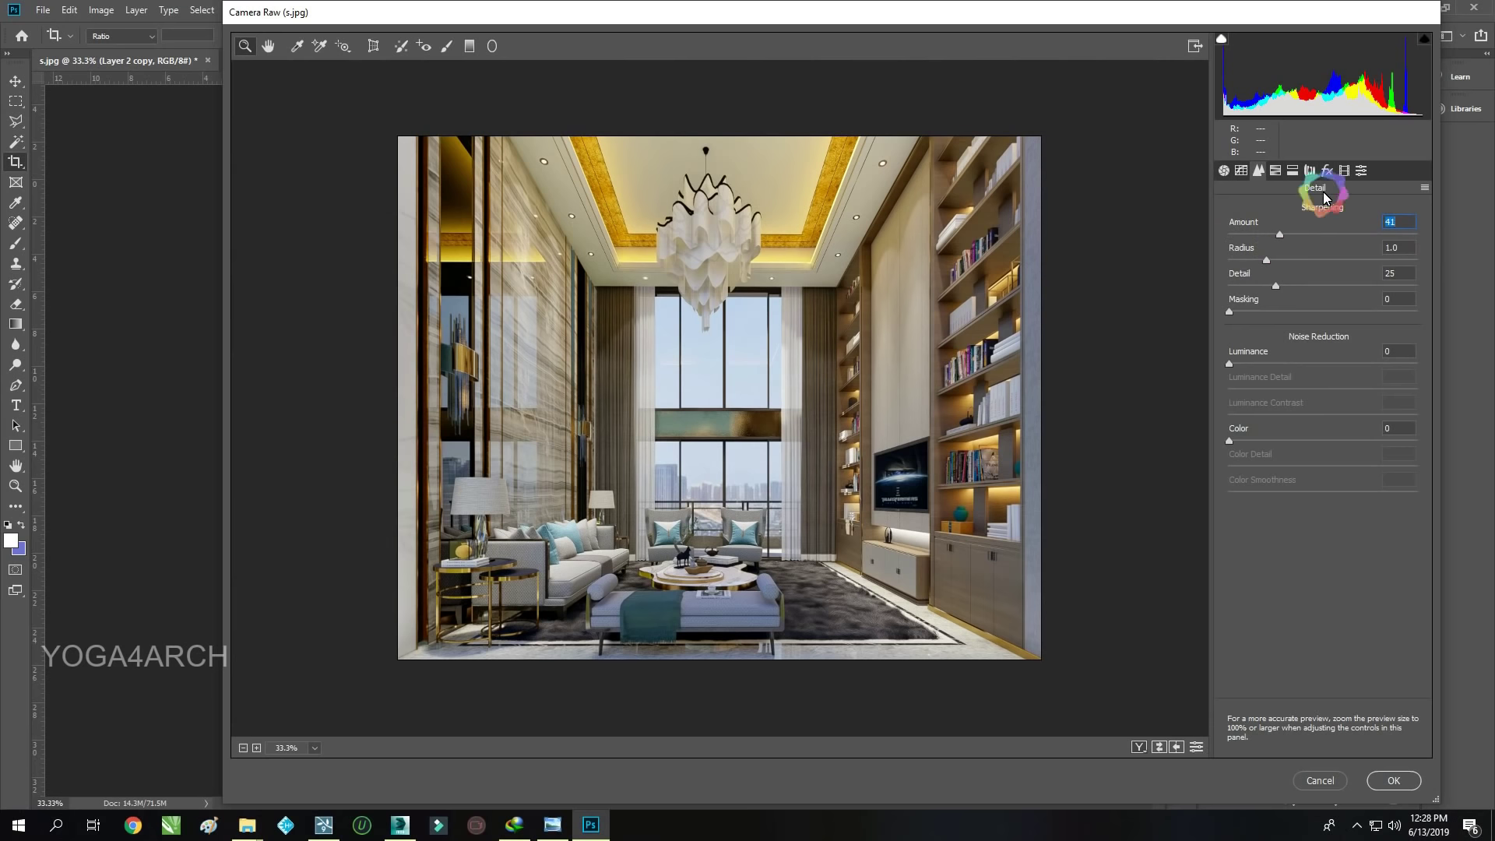
mouse_move(1322, 373)
left_mouse_down()
mouse_move(1284, 379)
mouse_move(1360, 401)
left_mouse_up()
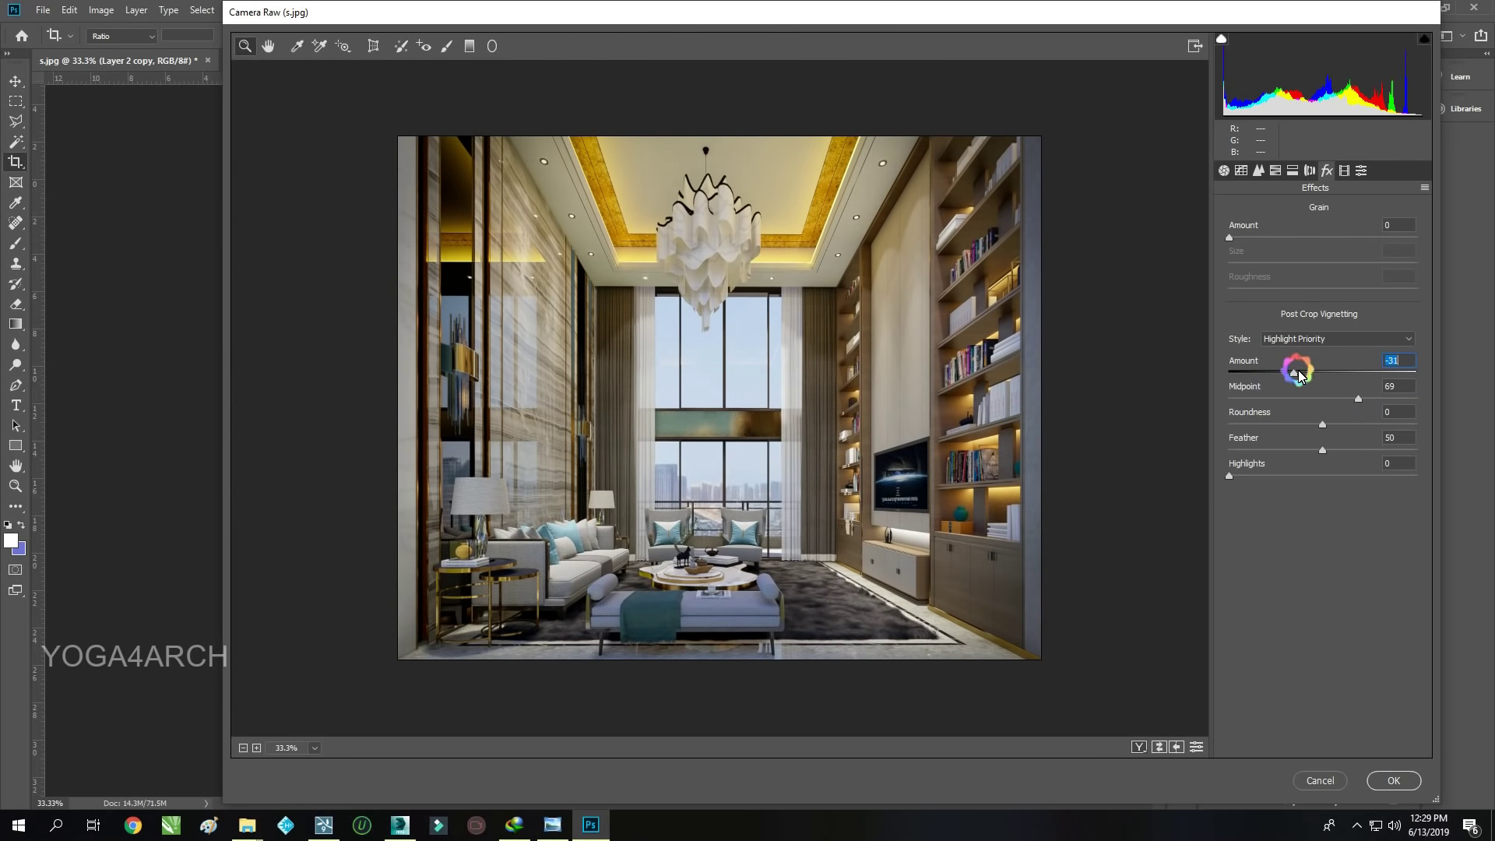
left_click(1259, 170)
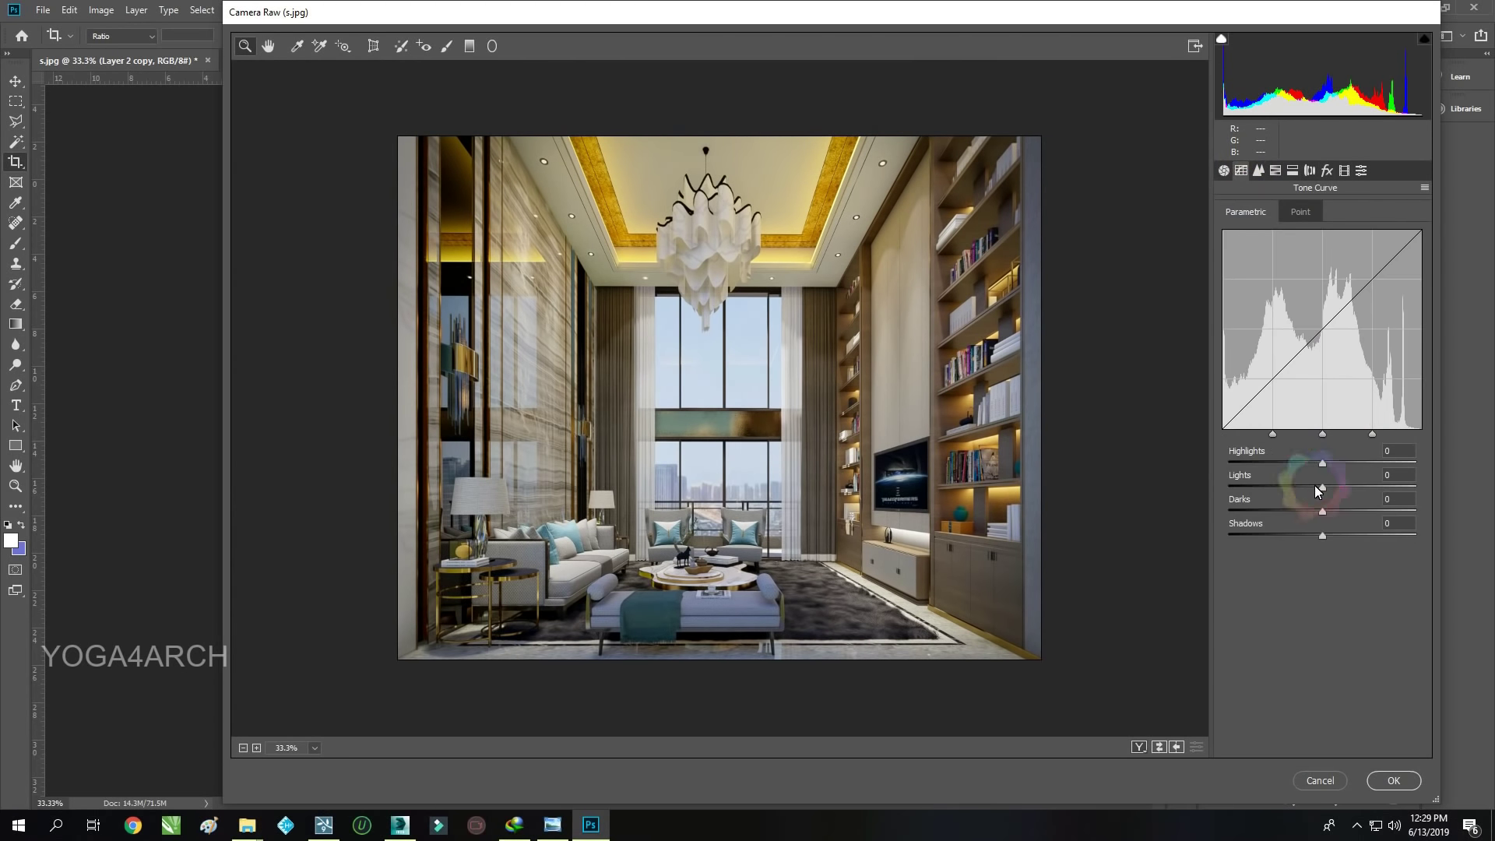
mouse_move(1317, 484)
left_mouse_down()
mouse_move(1347, 485)
mouse_move(1314, 509)
left_mouse_up()
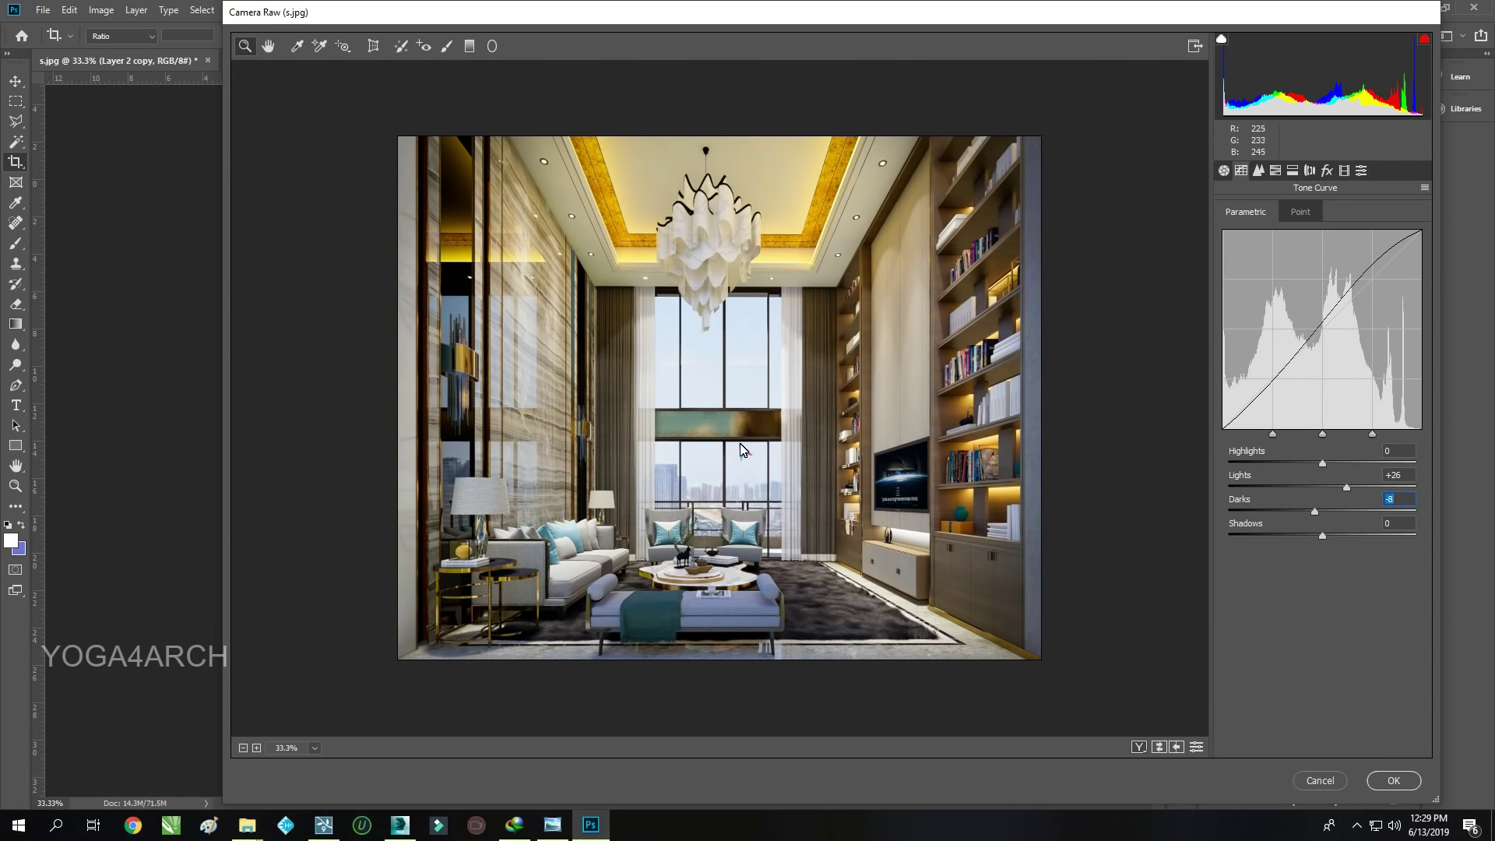
Shift the Yellows and Blues hues to -9, apply the edits, and compare before and after
left_click(1276, 171)
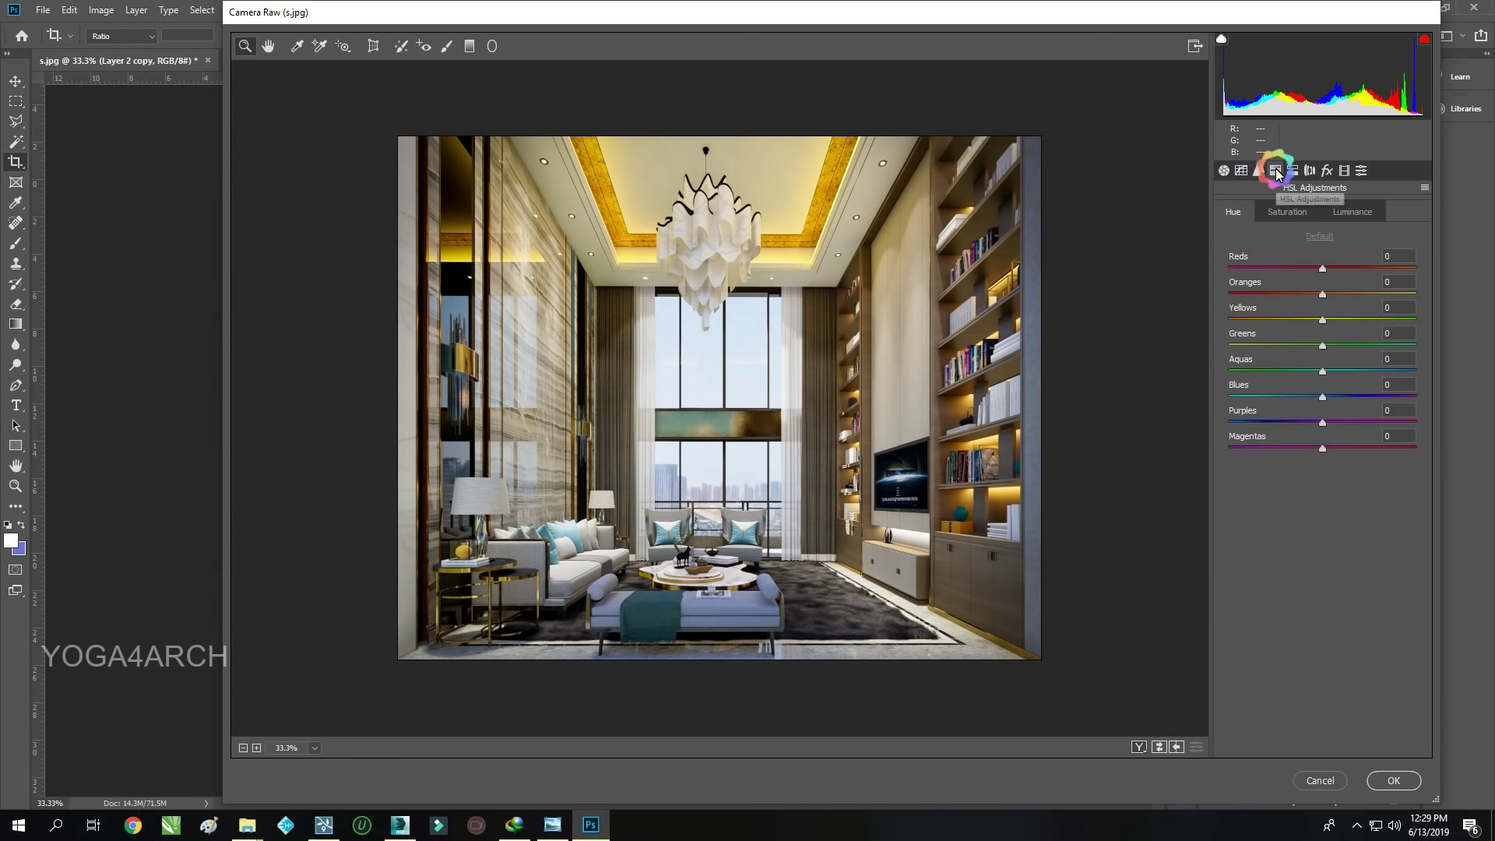
left_click_drag(1300, 324, 1309, 336)
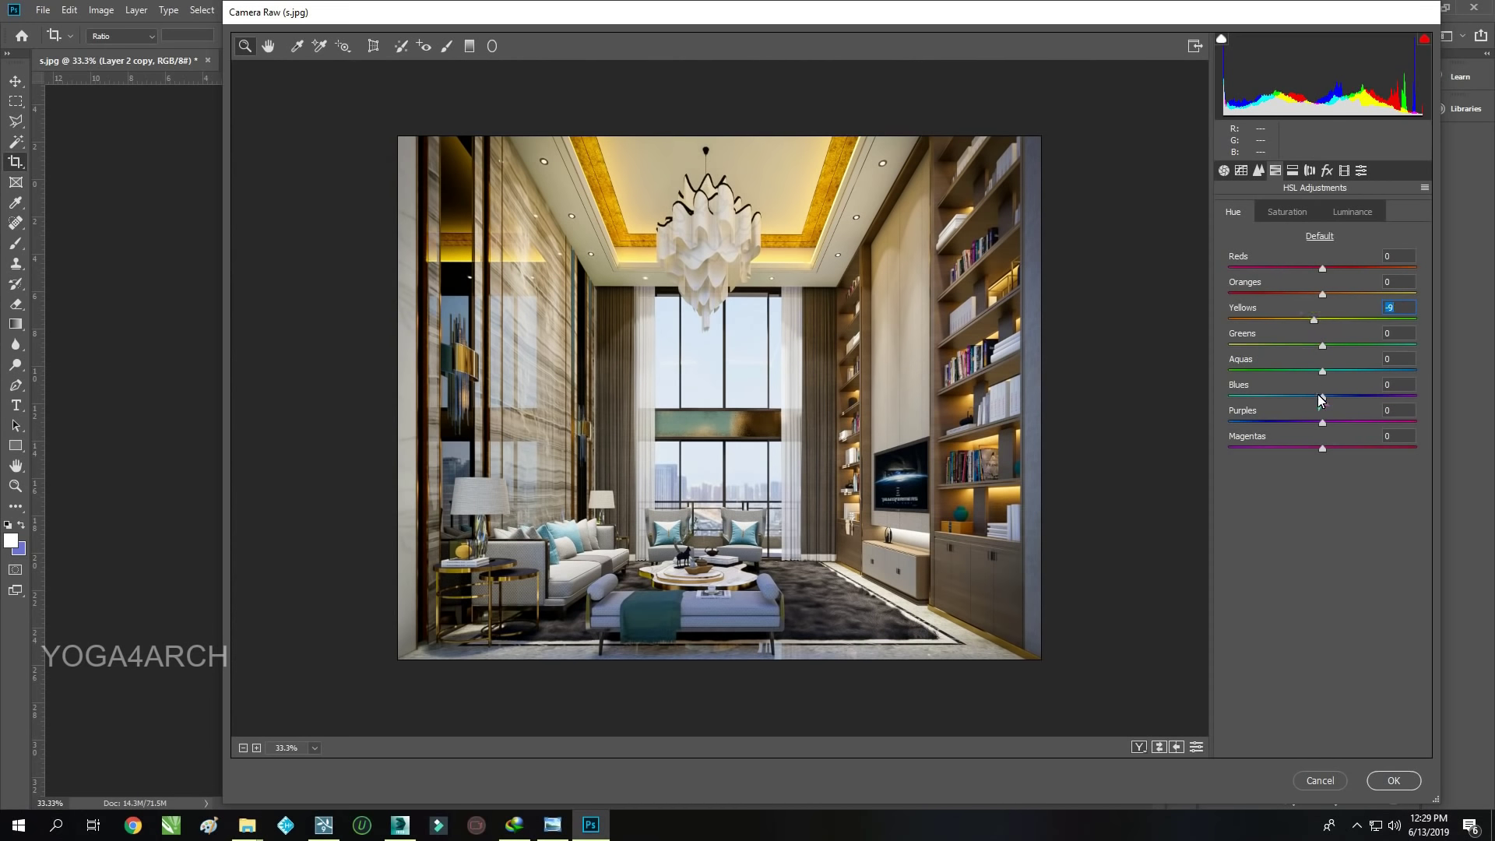
mouse_move(1308, 406)
left_mouse_down()
mouse_move(1321, 367)
mouse_move(1227, 367)
mouse_move(1329, 384)
left_mouse_up()
left_click(1383, 780)
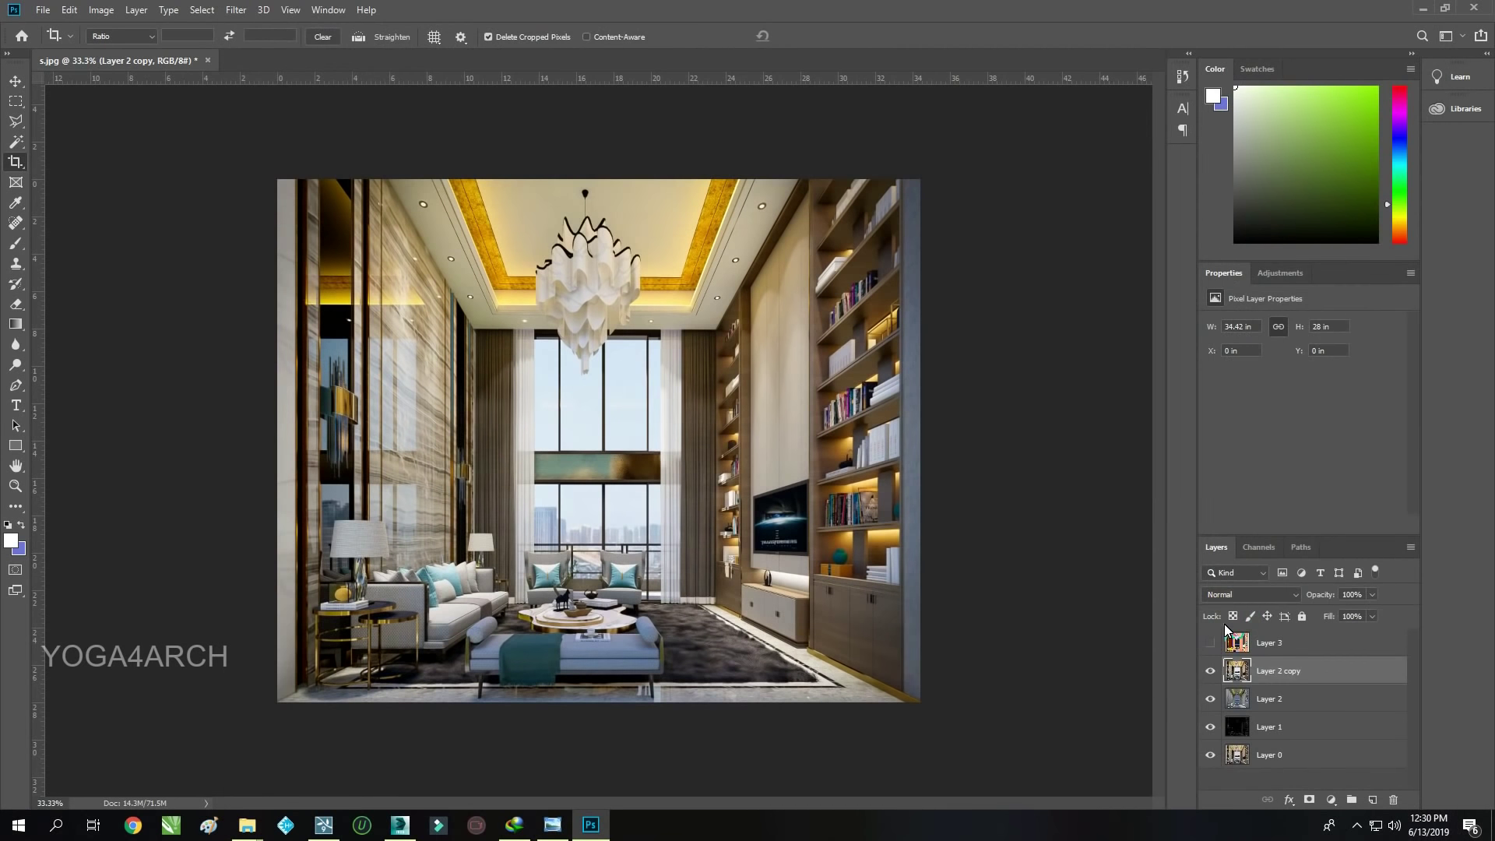
left_click(1212, 673)
left_click(1210, 670)
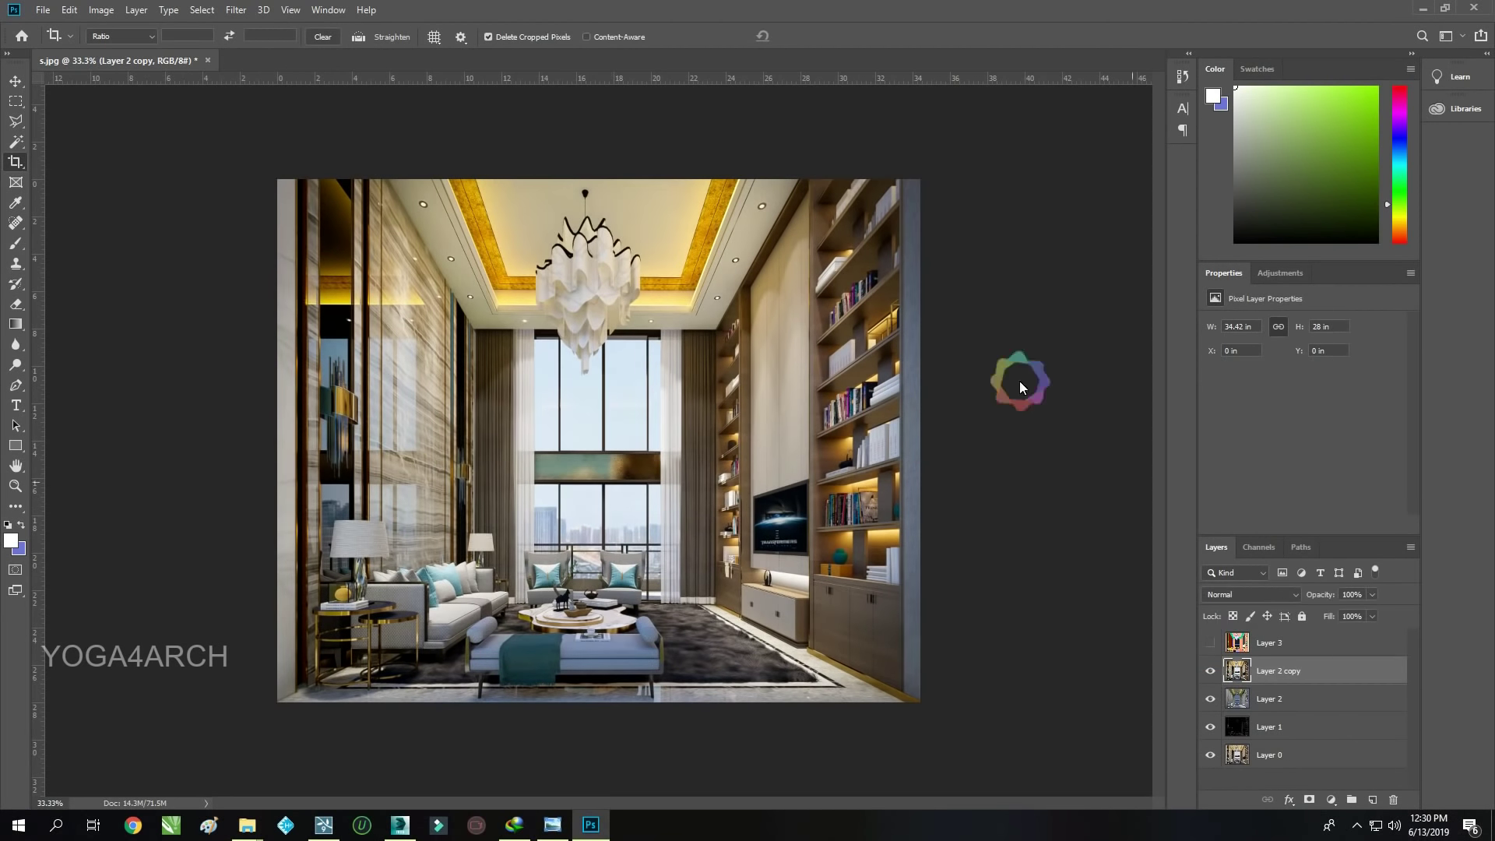
Add a Color Balance layer: midtones toward yellow, highlights at -4, -2, +8
left_click(1331, 801)
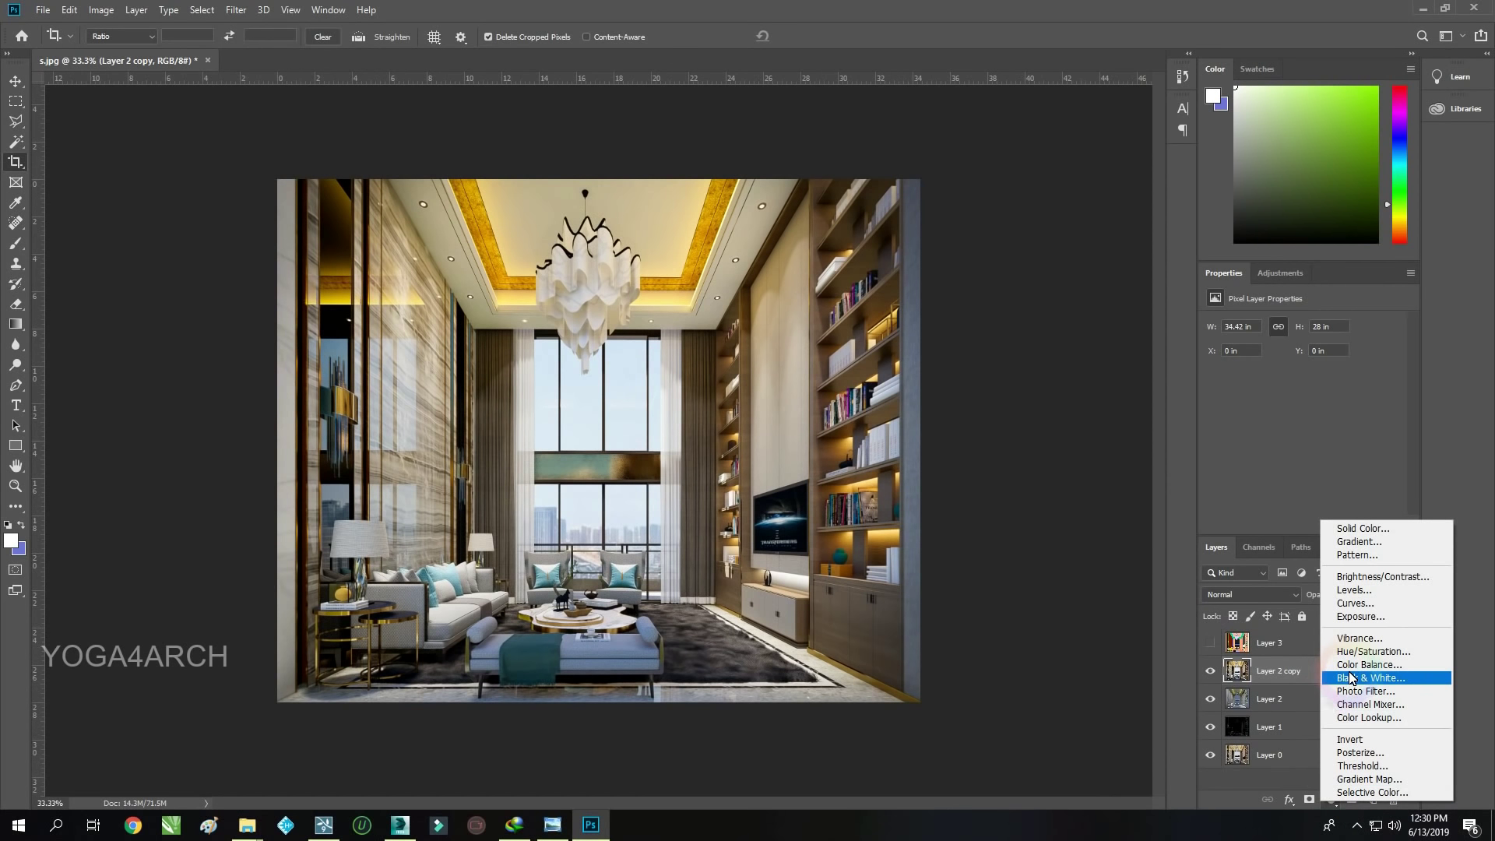
left_click(1371, 671)
key("ctrl+plus")
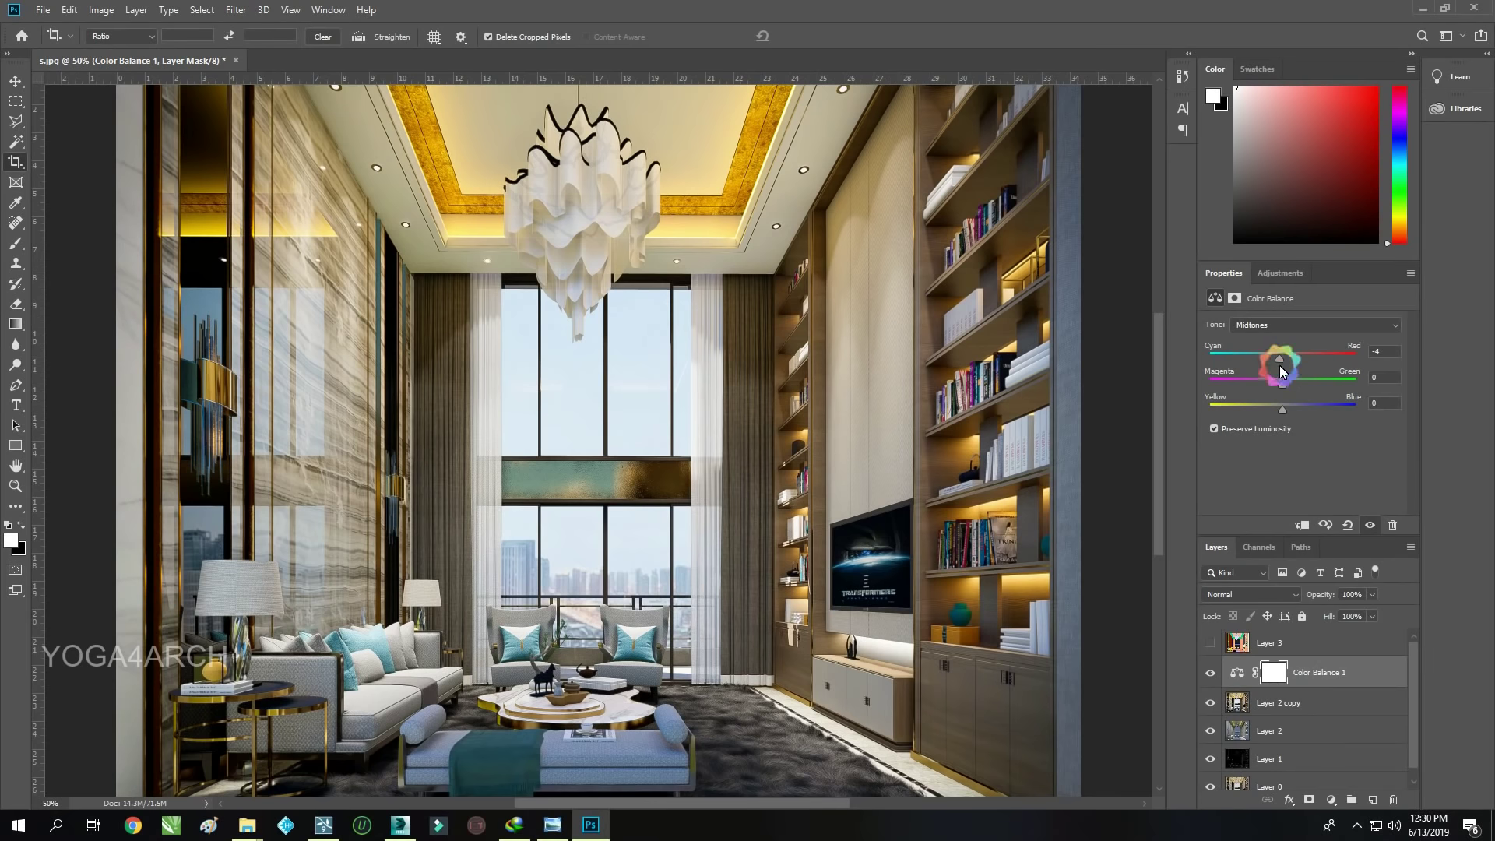
left_click_drag(1291, 411, 1283, 412)
left_click(1316, 325)
left_click(1277, 349)
left_click_drag(1283, 358, 1276, 363)
left_click_drag(1282, 384, 1289, 413)
key("ctrl+minus")
left_click(1210, 675)
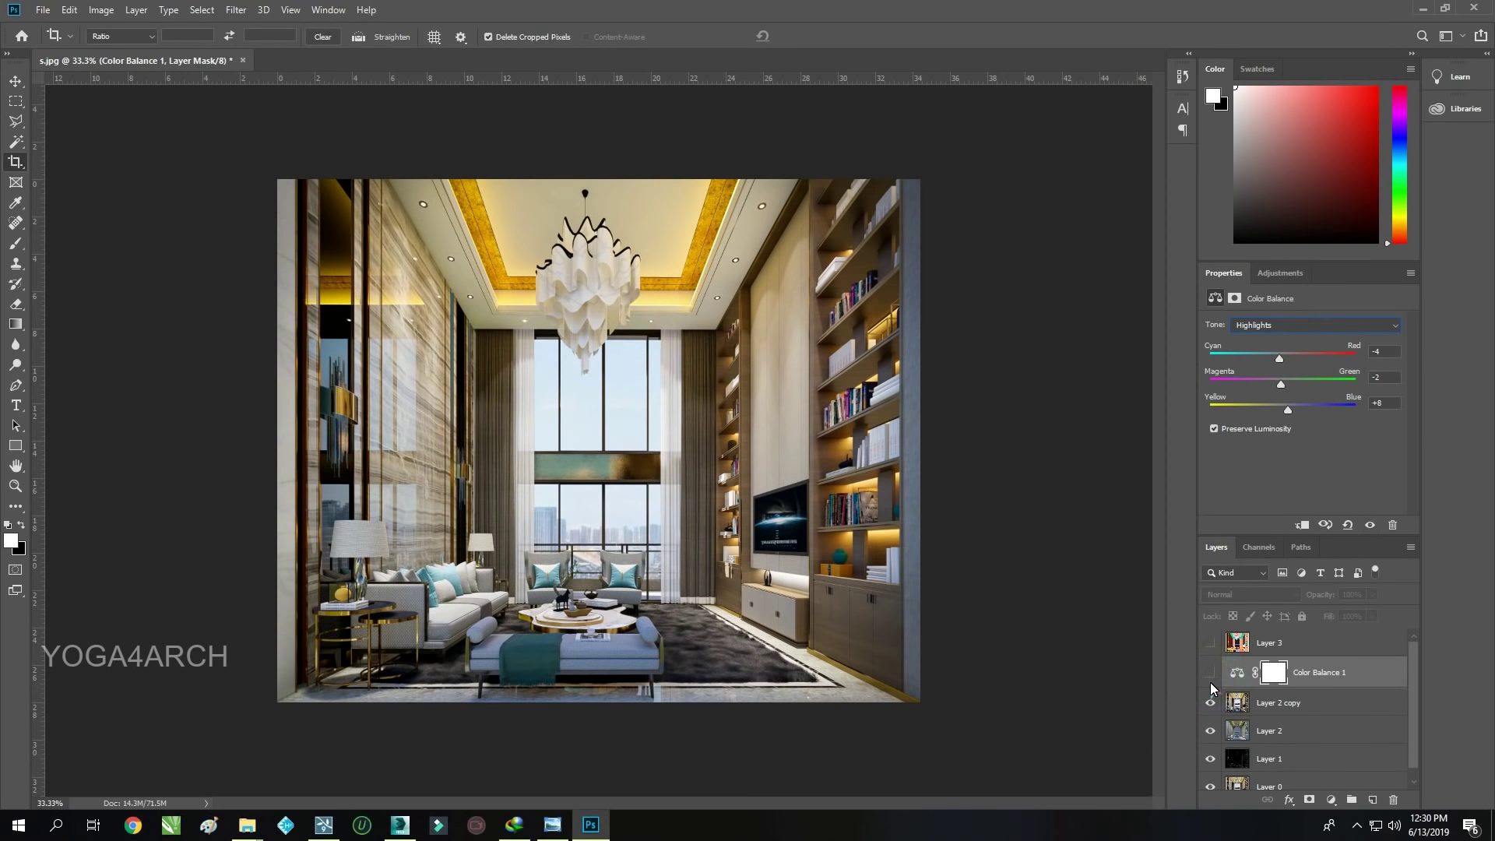
left_click(1210, 675)
Lower the Color Balance layer opacity to 67% and add a Brightness/Contrast layer
left_click(1372, 594)
left_click_drag(1375, 613, 1352, 619)
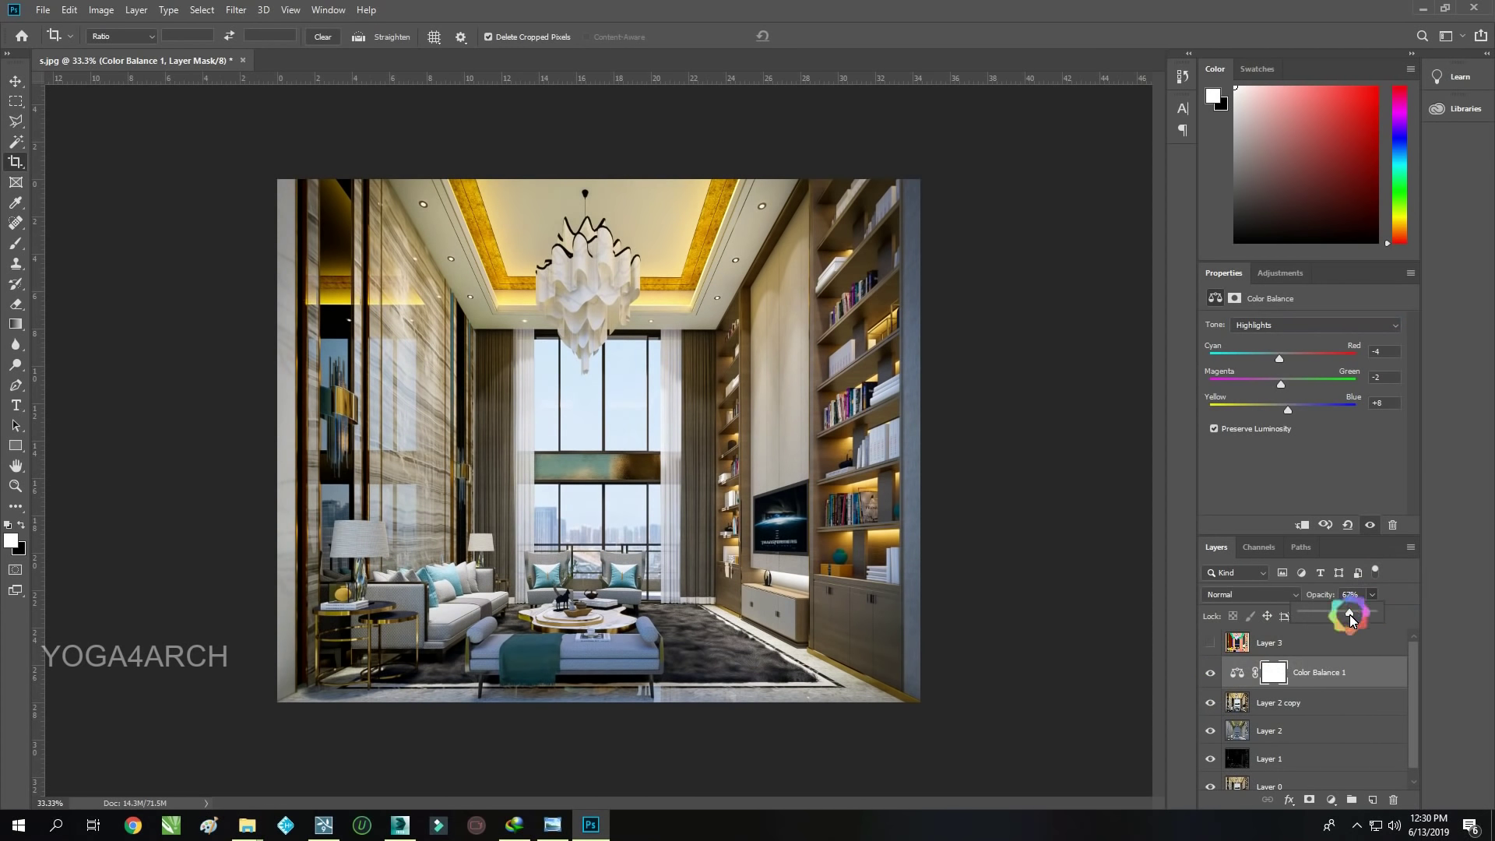
left_click(1332, 800)
left_click(1371, 580)
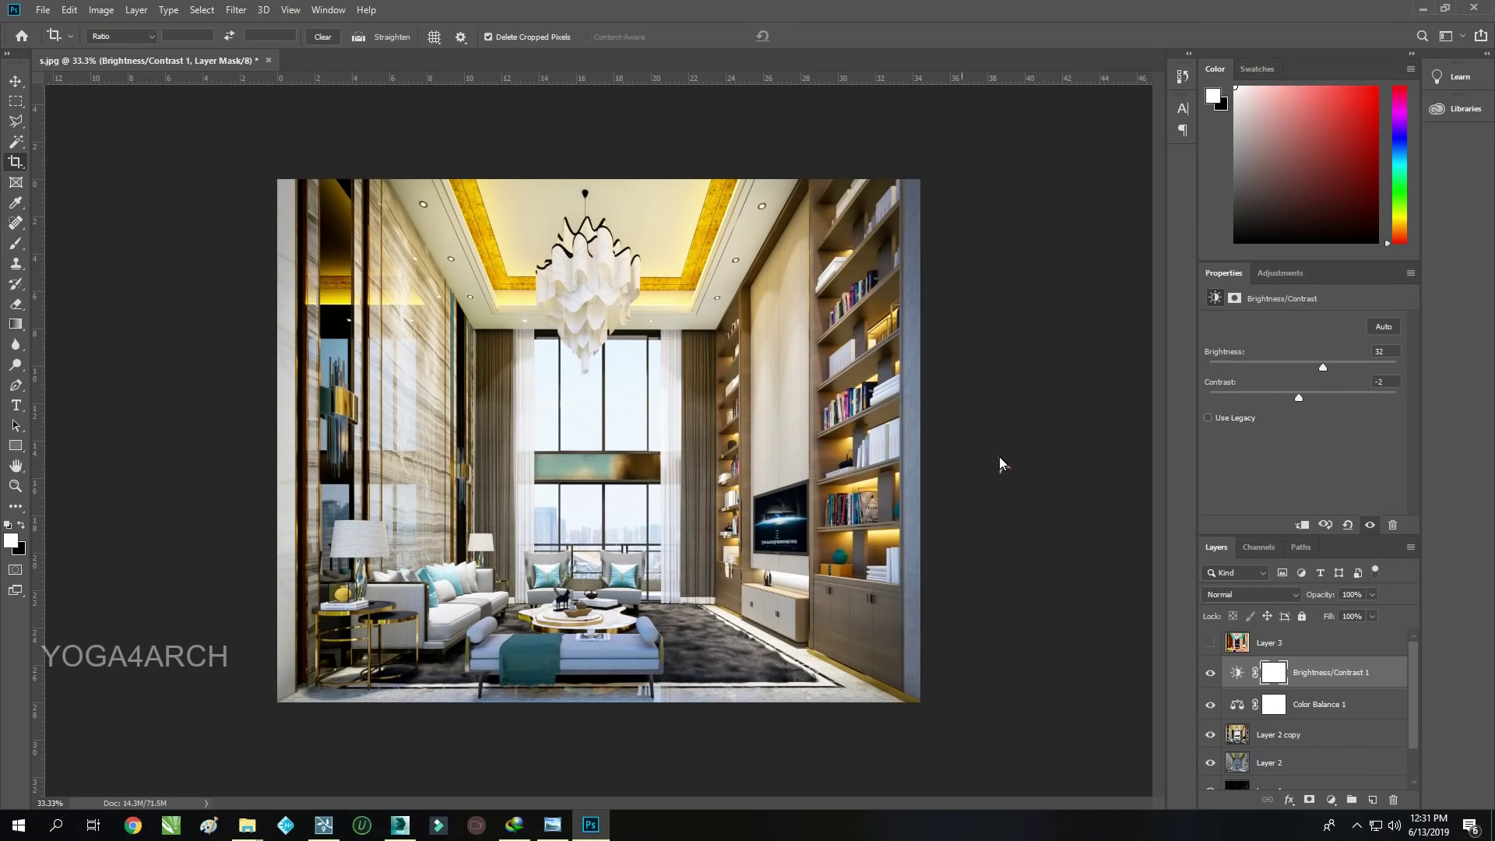
Reduce the Brightness/Contrast boost and compare, deleting an accidental extra Brightness/Contrast layer
left_click_drag(1325, 366, 1302, 366)
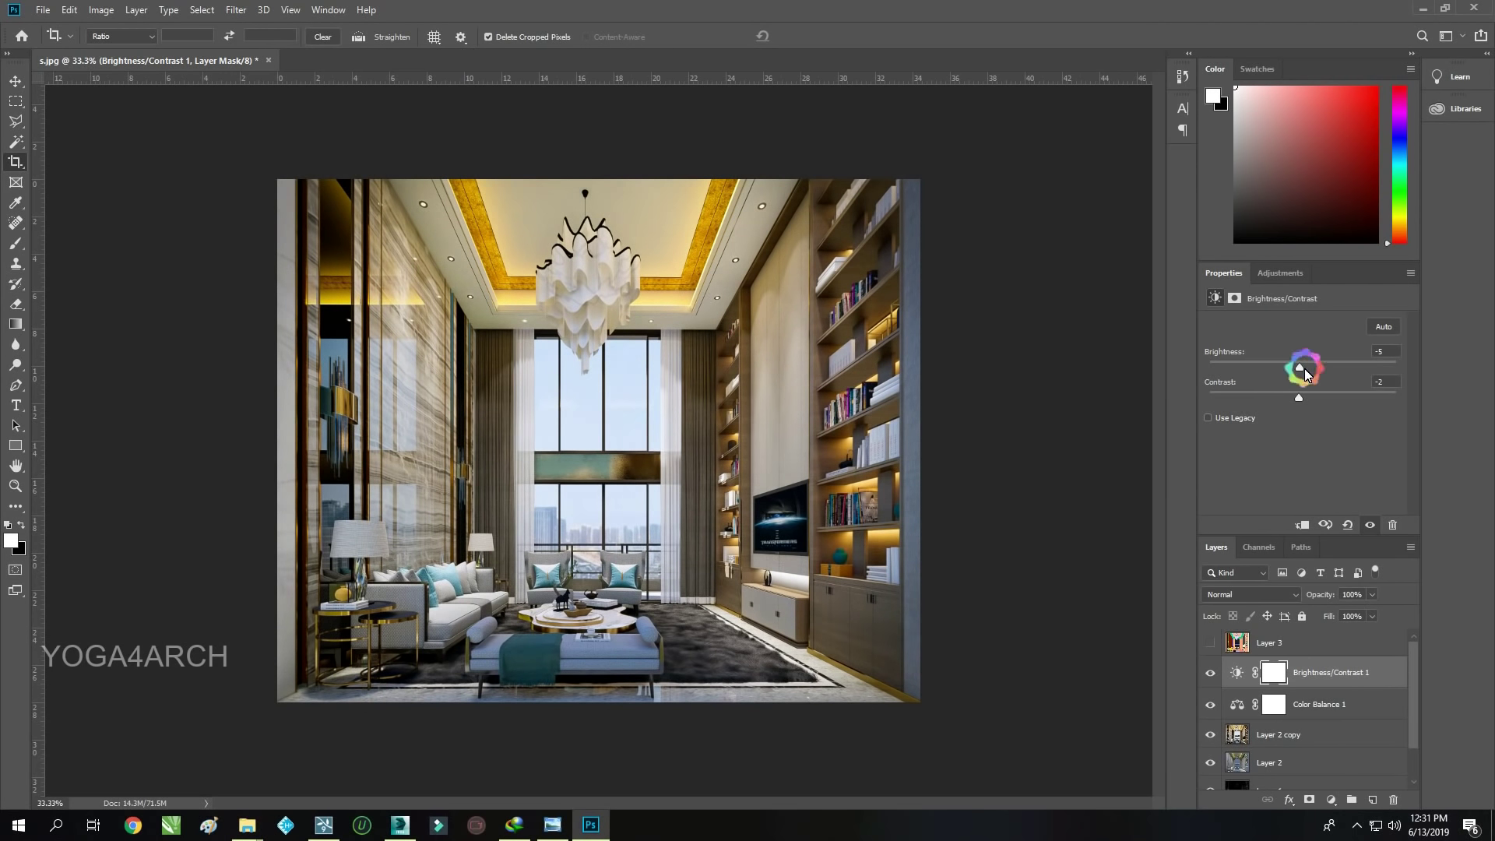
left_click(1399, 354)
left_click(1211, 672)
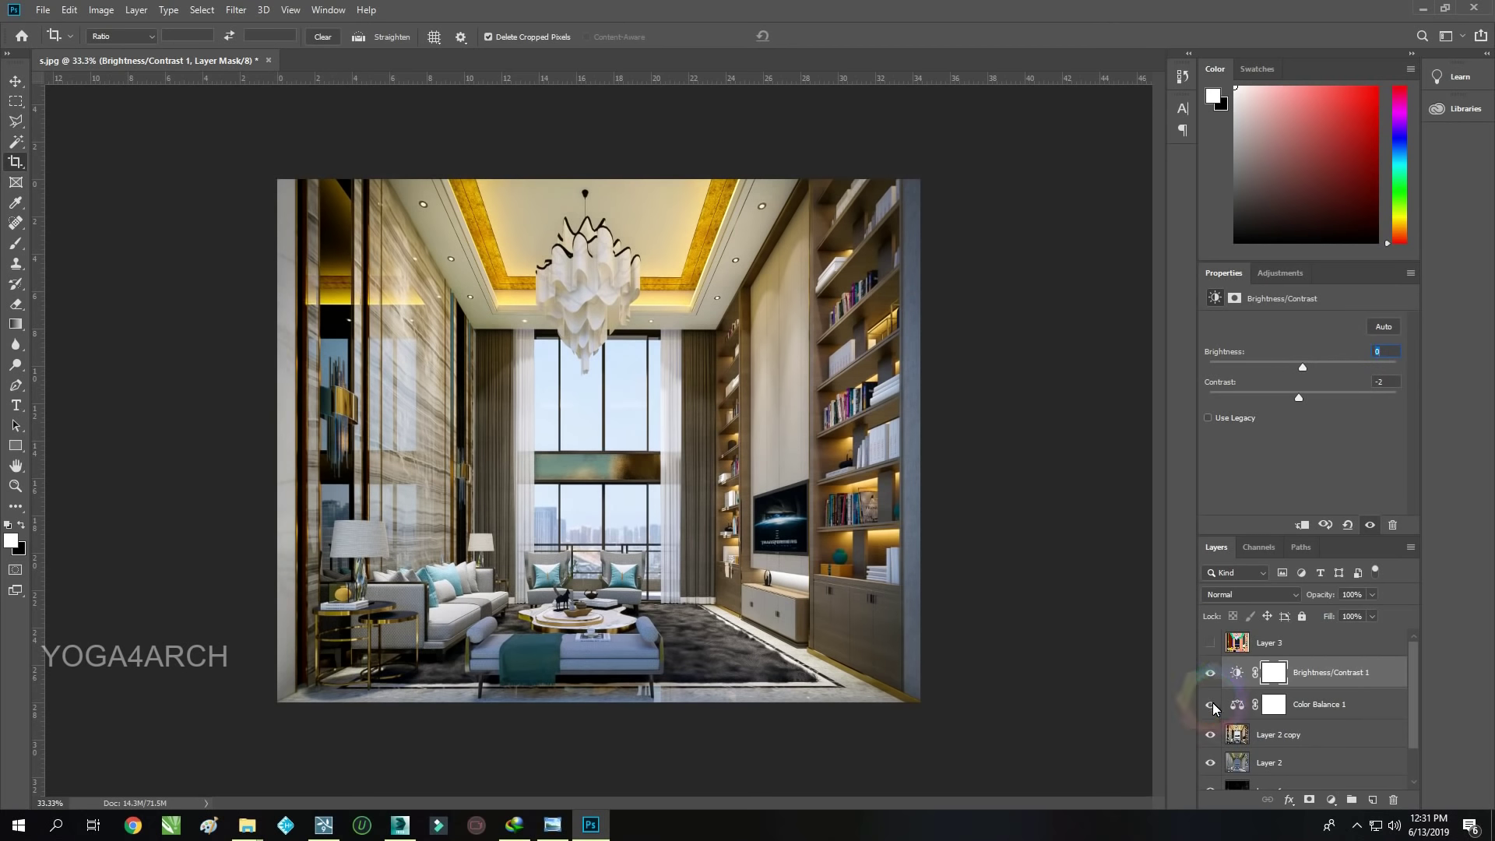
left_click(1210, 704)
left_click(1331, 800)
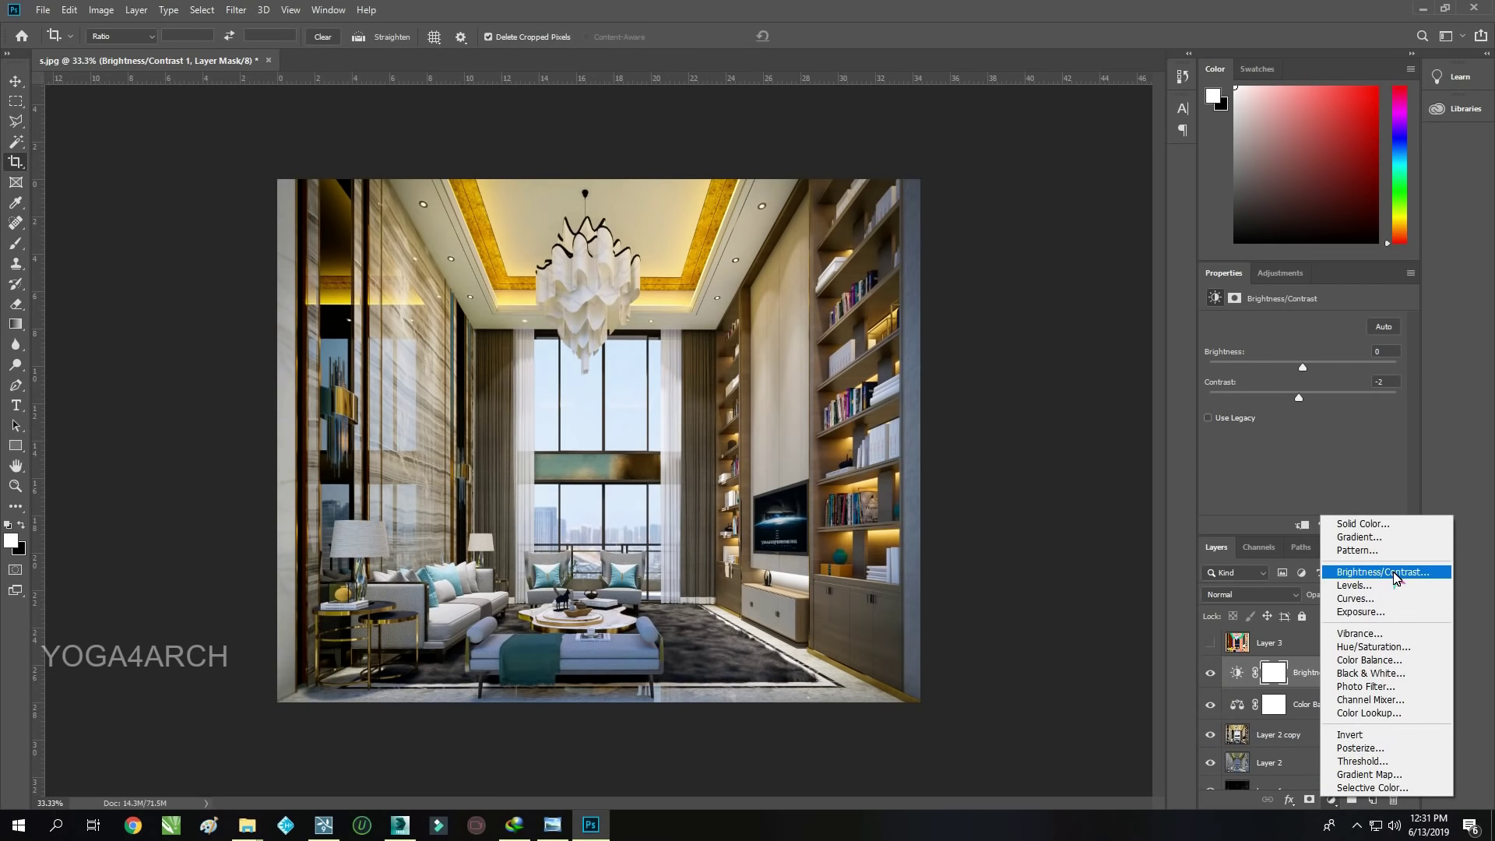
left_click(1368, 571)
key("Delete")
Add a Levels adjustment with input levels 8, 1.00 and 242, then select Layer 2 copy
left_click(1331, 800)
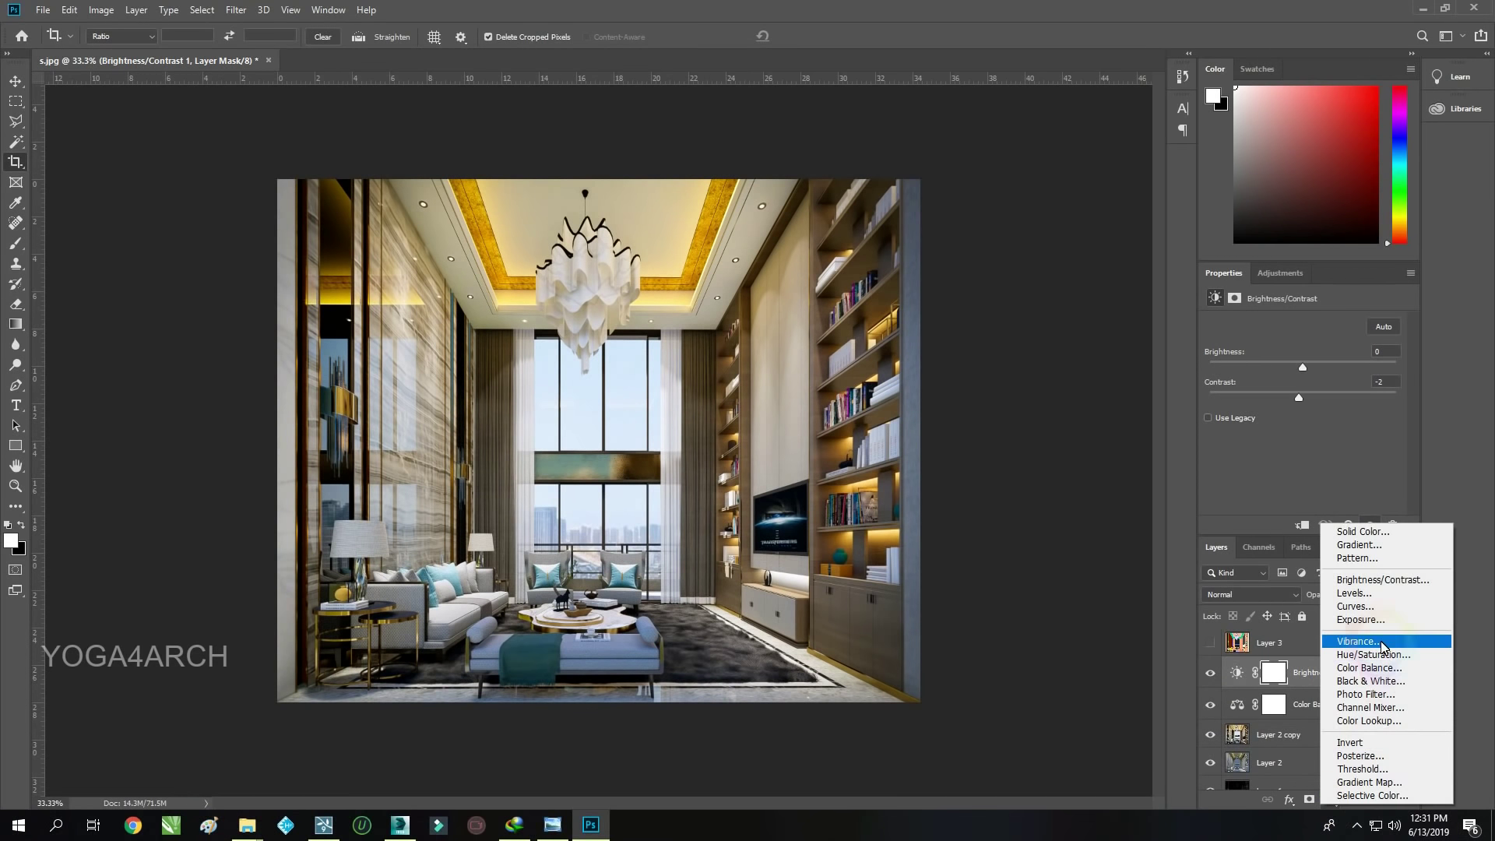
left_click(1391, 596)
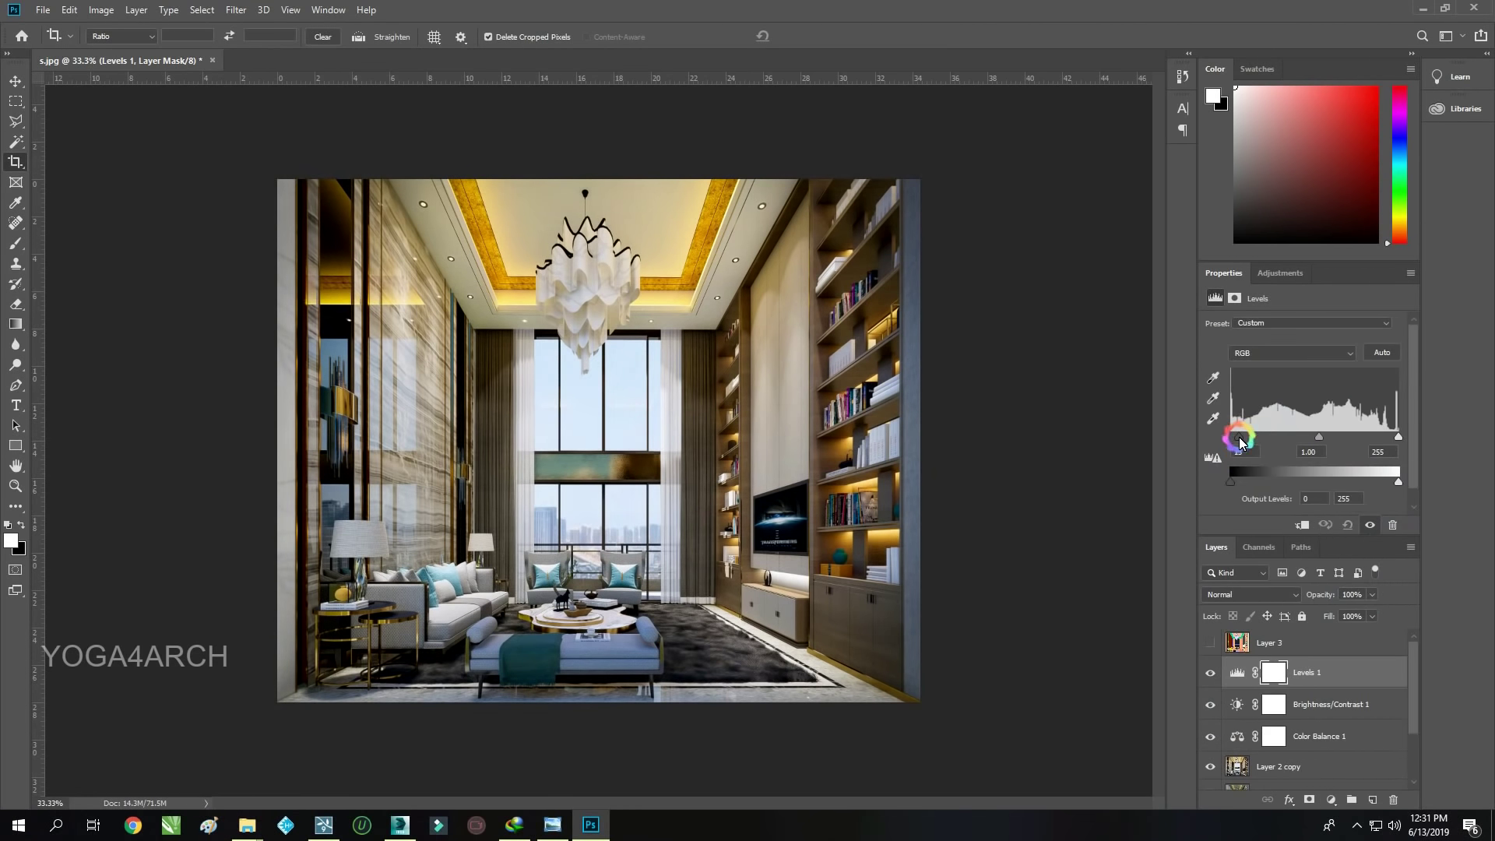
left_click(1399, 441)
left_click_drag(1385, 442, 1391, 443)
scroll(1349, 731, "down", 2)
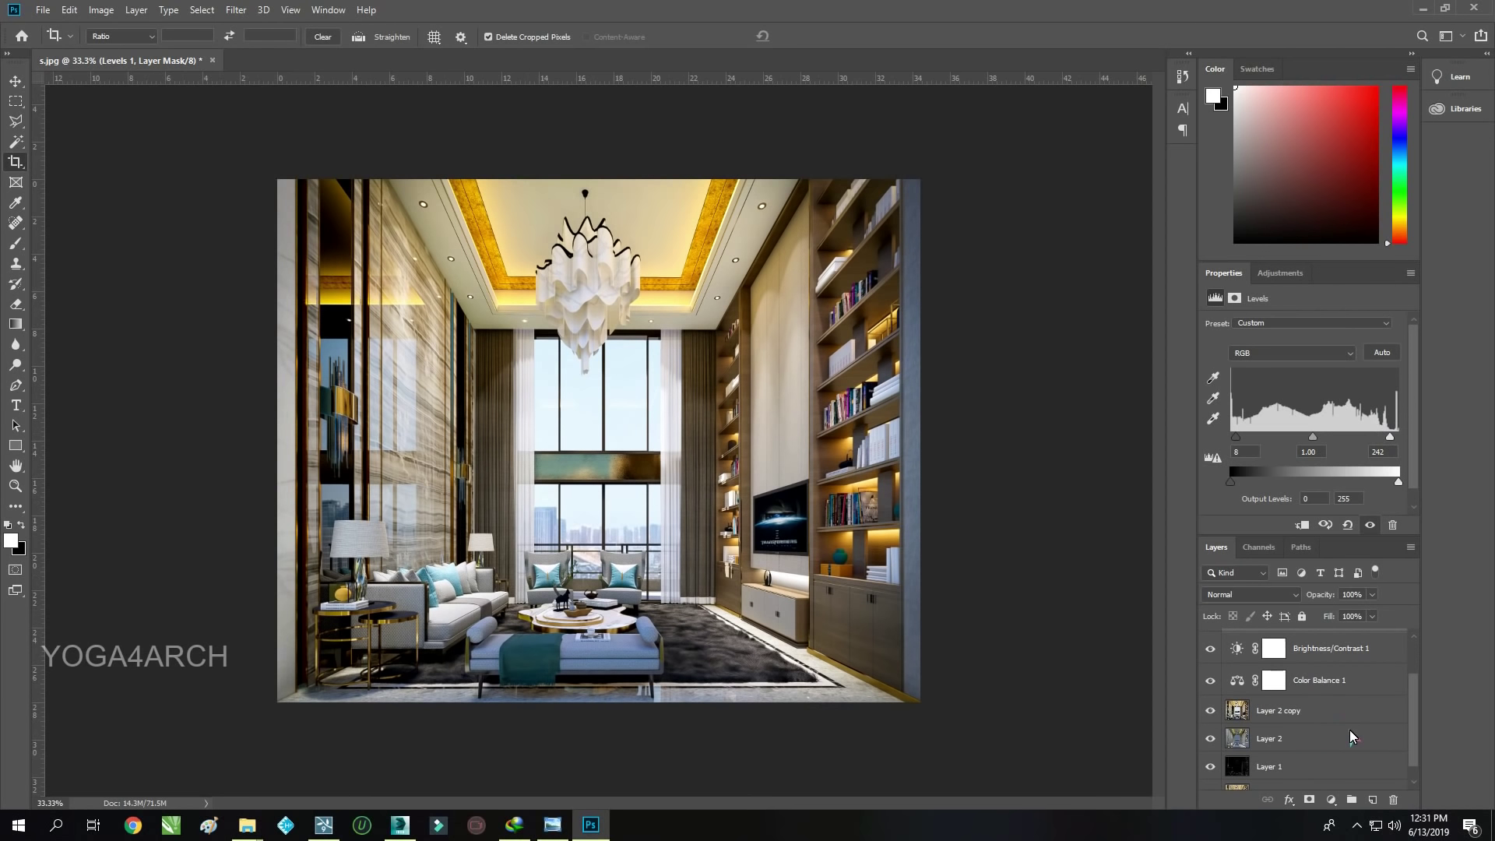
left_click(1335, 714)
Duplicate Layer 2 copy and blend the duplicate in Soft Light at 9% opacity
key("ctrl+j")
left_click(1274, 596)
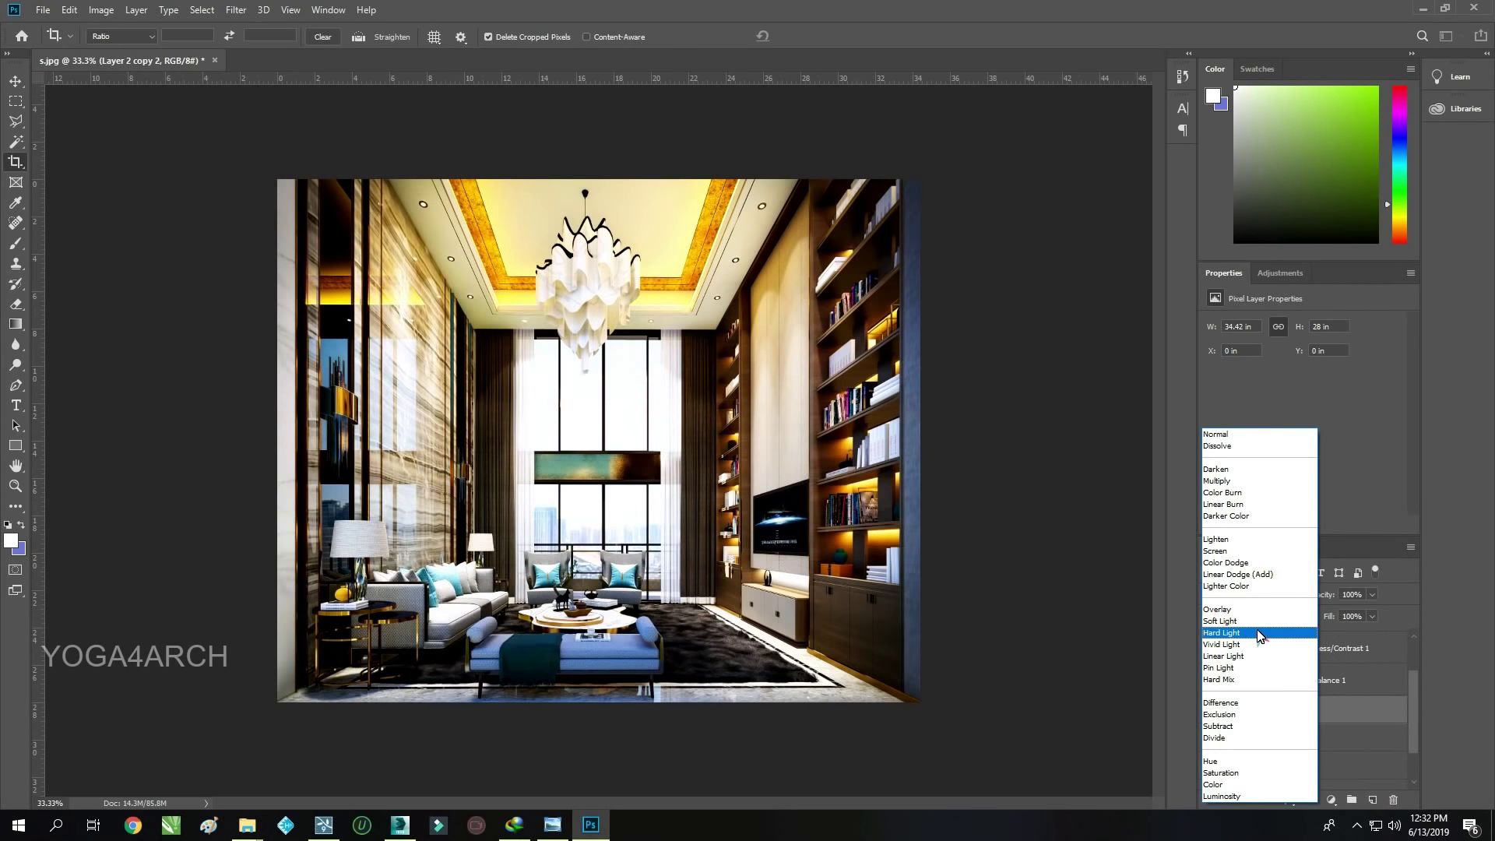
left_click(1274, 621)
mouse_move(1373, 613)
left_mouse_down()
mouse_move(1299, 620)
mouse_move(1317, 619)
left_mouse_up()
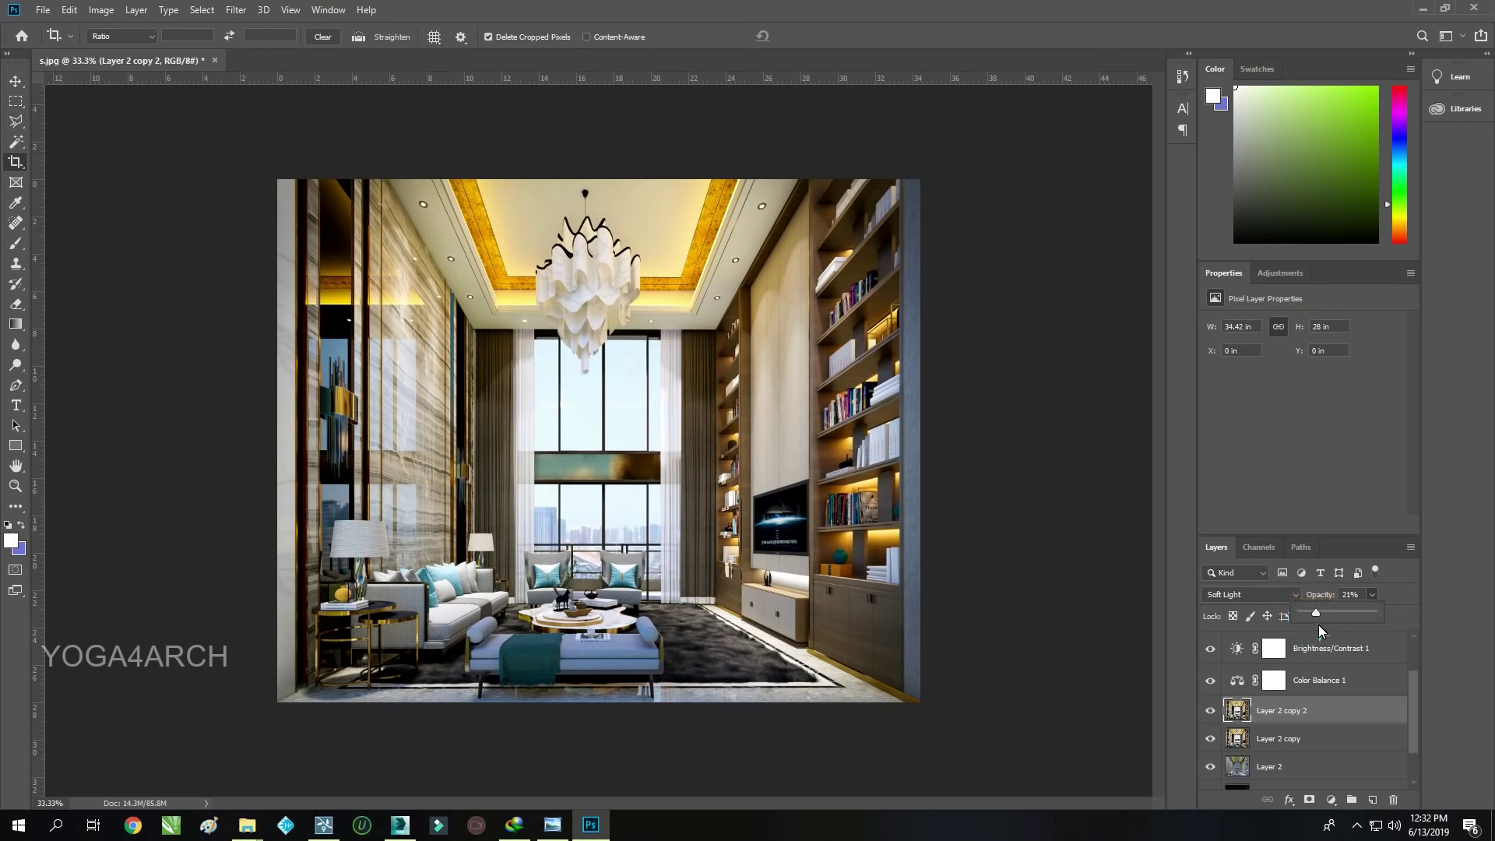
left_click_drag(1302, 615, 1325, 615)
left_click(1211, 710)
left_click(1211, 711)
left_click(1351, 594)
type("5")
Ease the Brightness/Contrast contrast slightly and add a Selective Color layer with Reds Cyan -23
left_click(1331, 648)
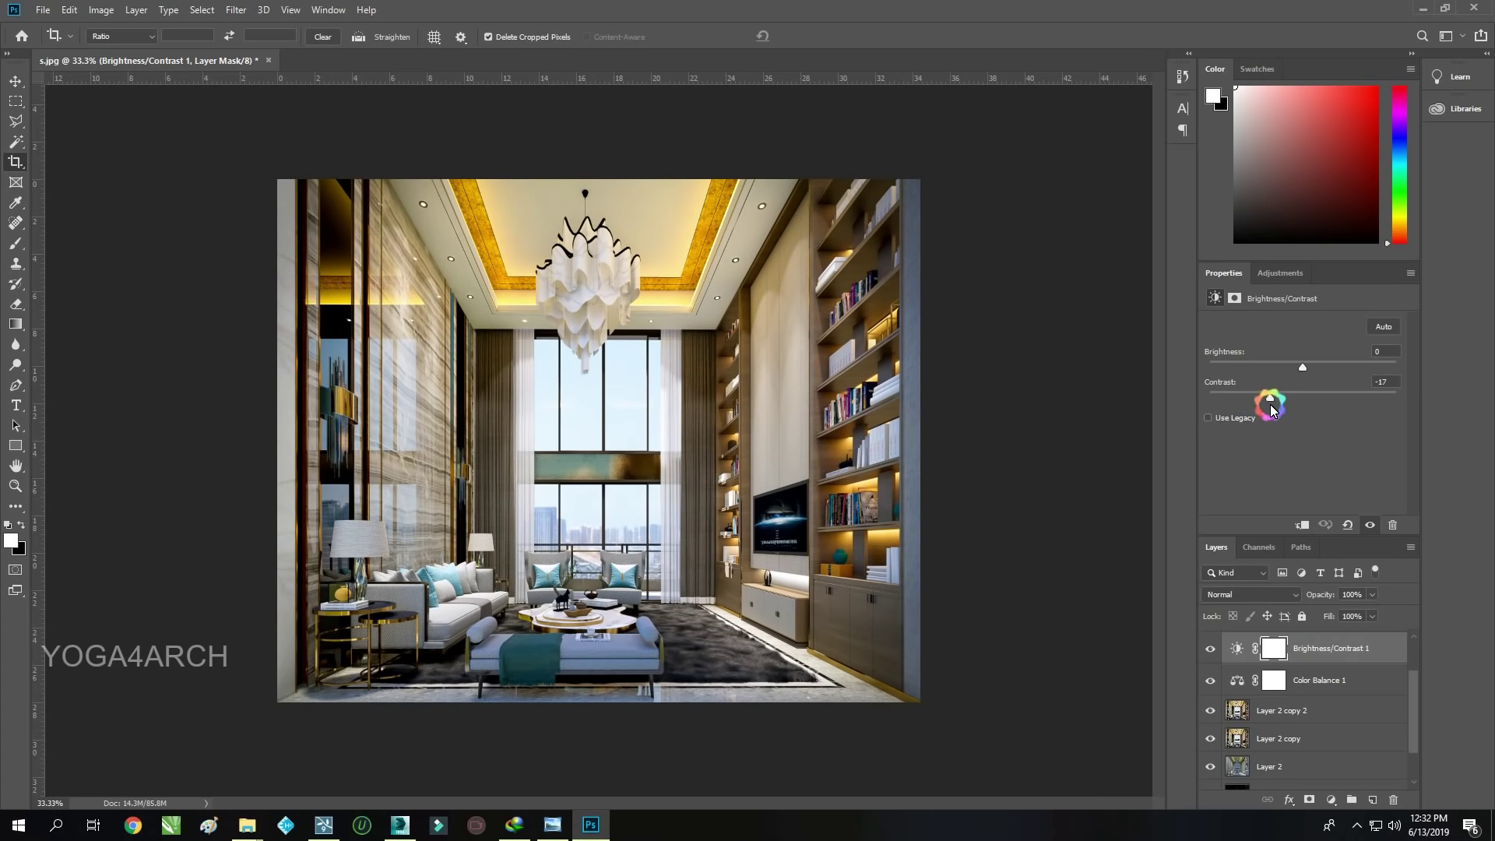
left_click_drag(1271, 406, 1280, 404)
left_click(1316, 710)
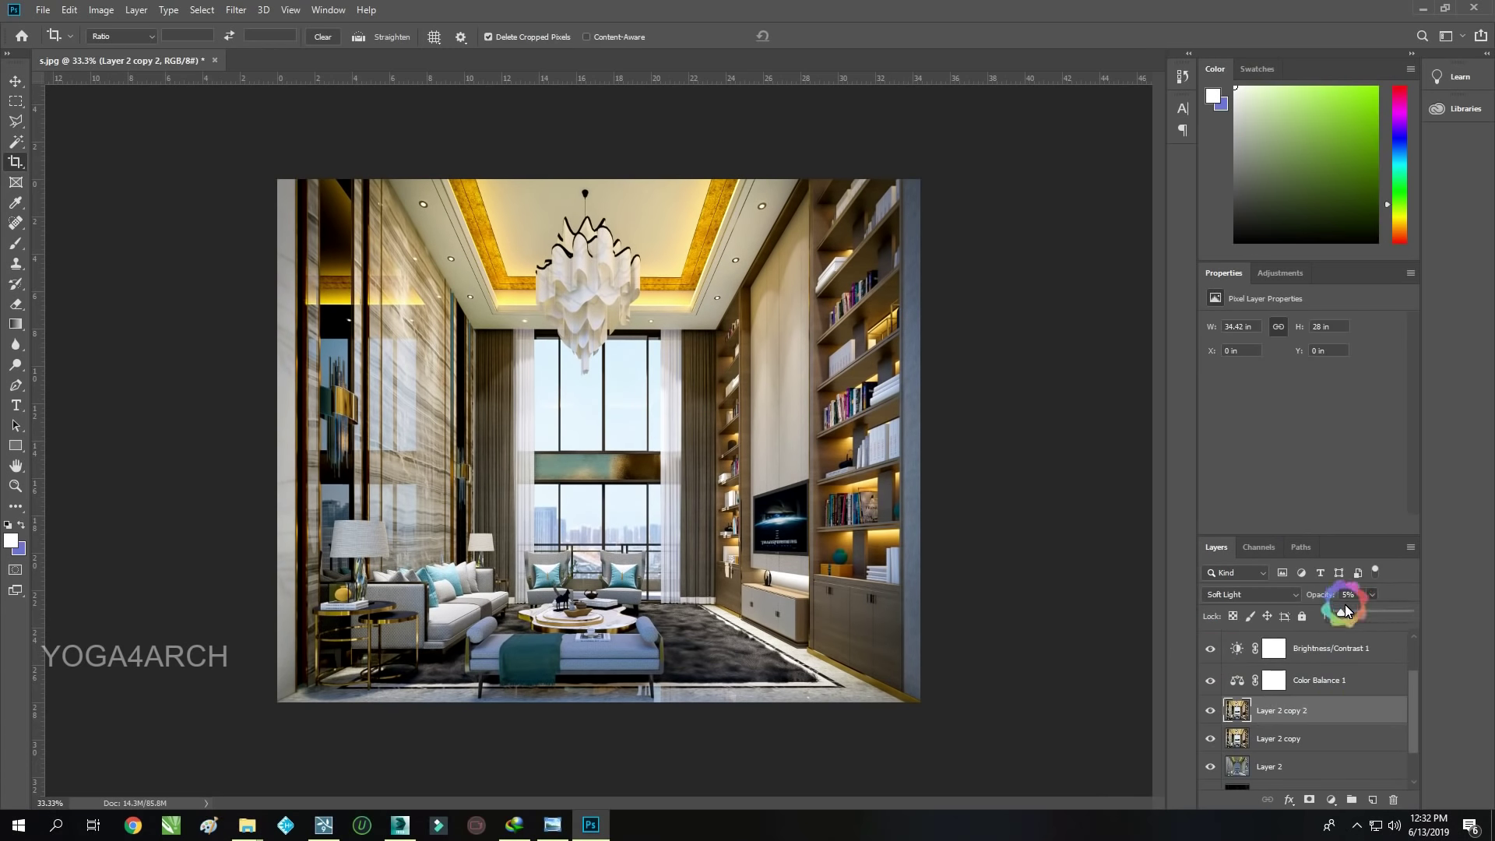
scroll(1359, 763, "down", 1)
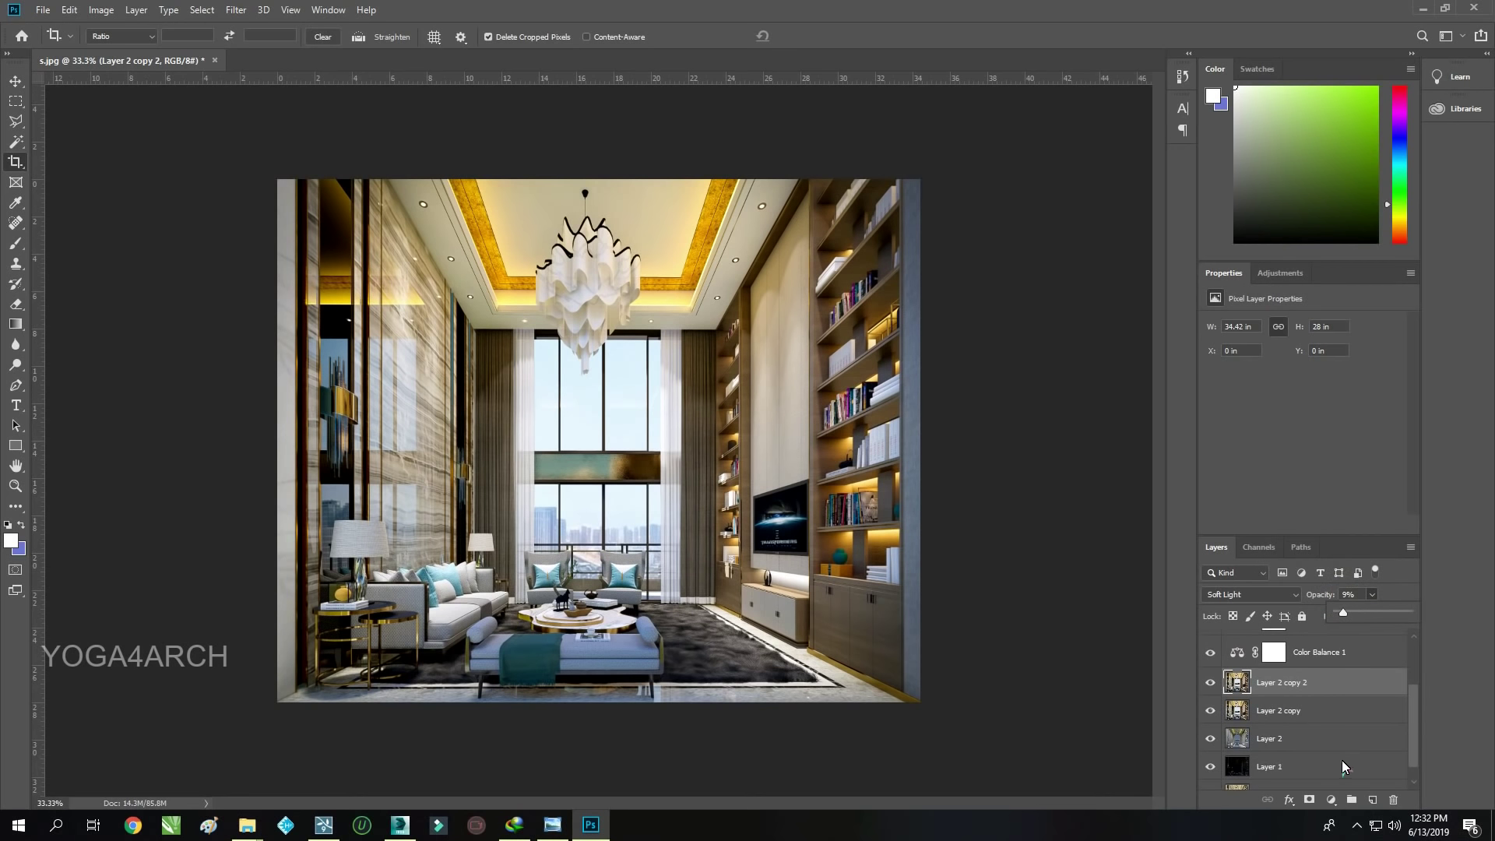
left_click(1331, 800)
mouse_move(1303, 375)
left_mouse_down()
mouse_move(1319, 375)
mouse_move(1284, 399)
left_mouse_up()
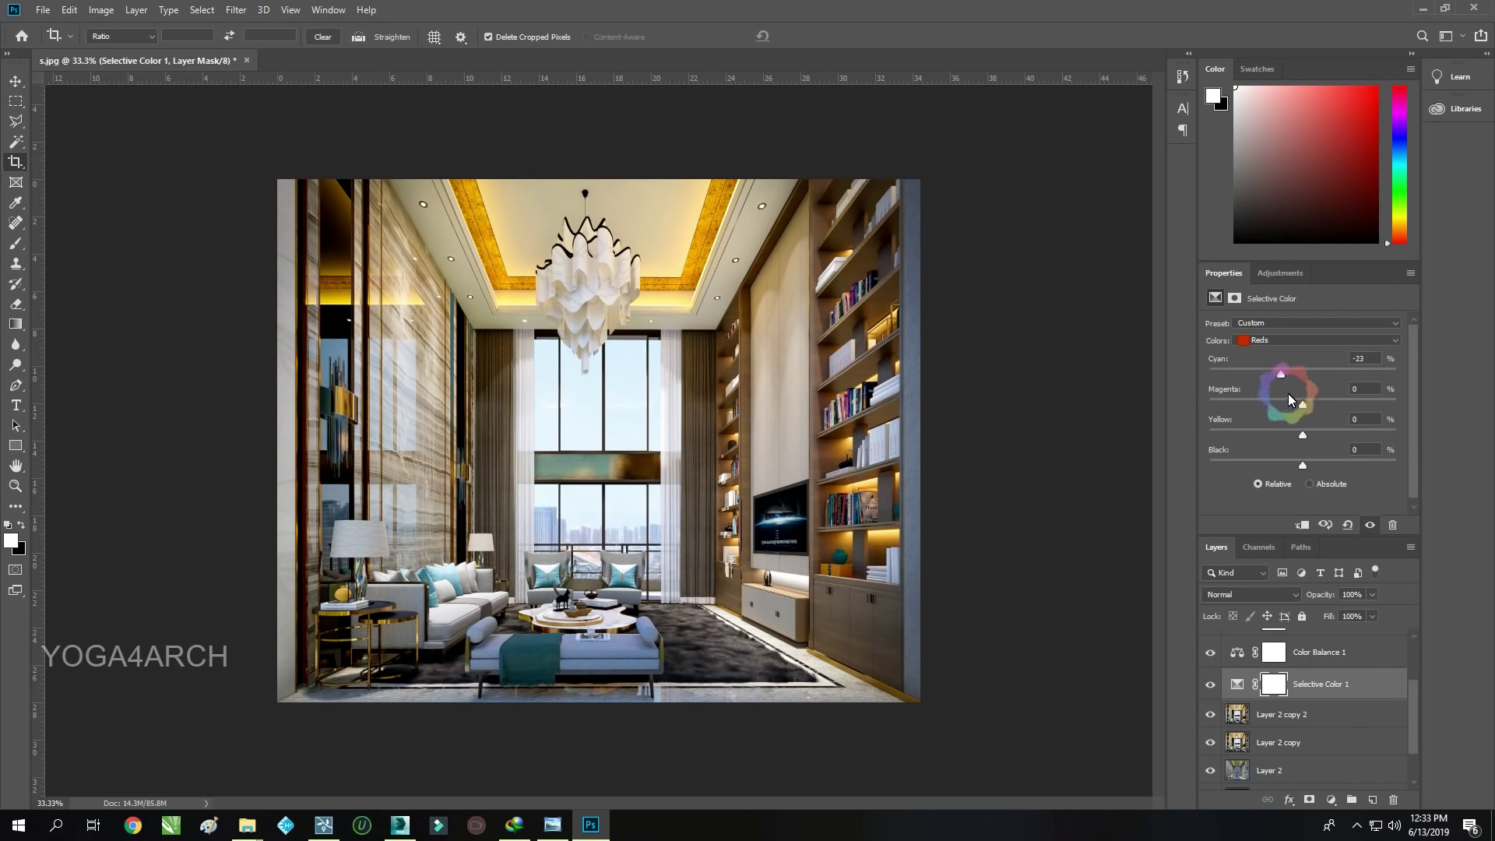
In Selective Color, pull magenta from Reds, trim cyan in Whites, and rebalance the Yellows
left_click_drag(1334, 410, 1234, 445)
left_click(1318, 341)
left_click(1289, 428)
left_click_drag(1321, 375, 1314, 389)
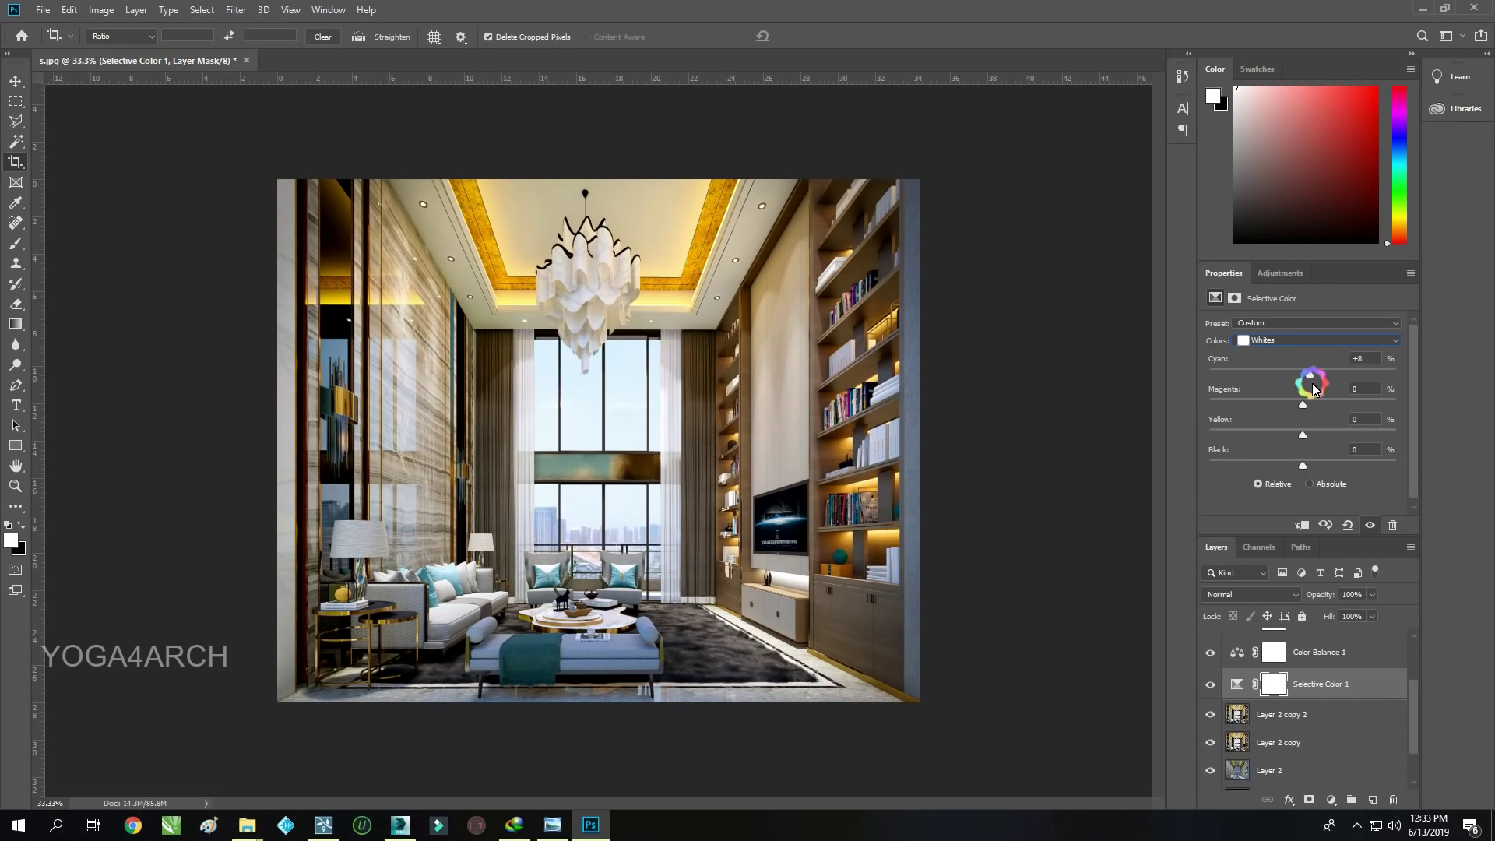
left_click(1308, 341)
left_click(1304, 369)
left_click_drag(1295, 409, 1308, 413)
left_click_drag(1297, 374, 1300, 374)
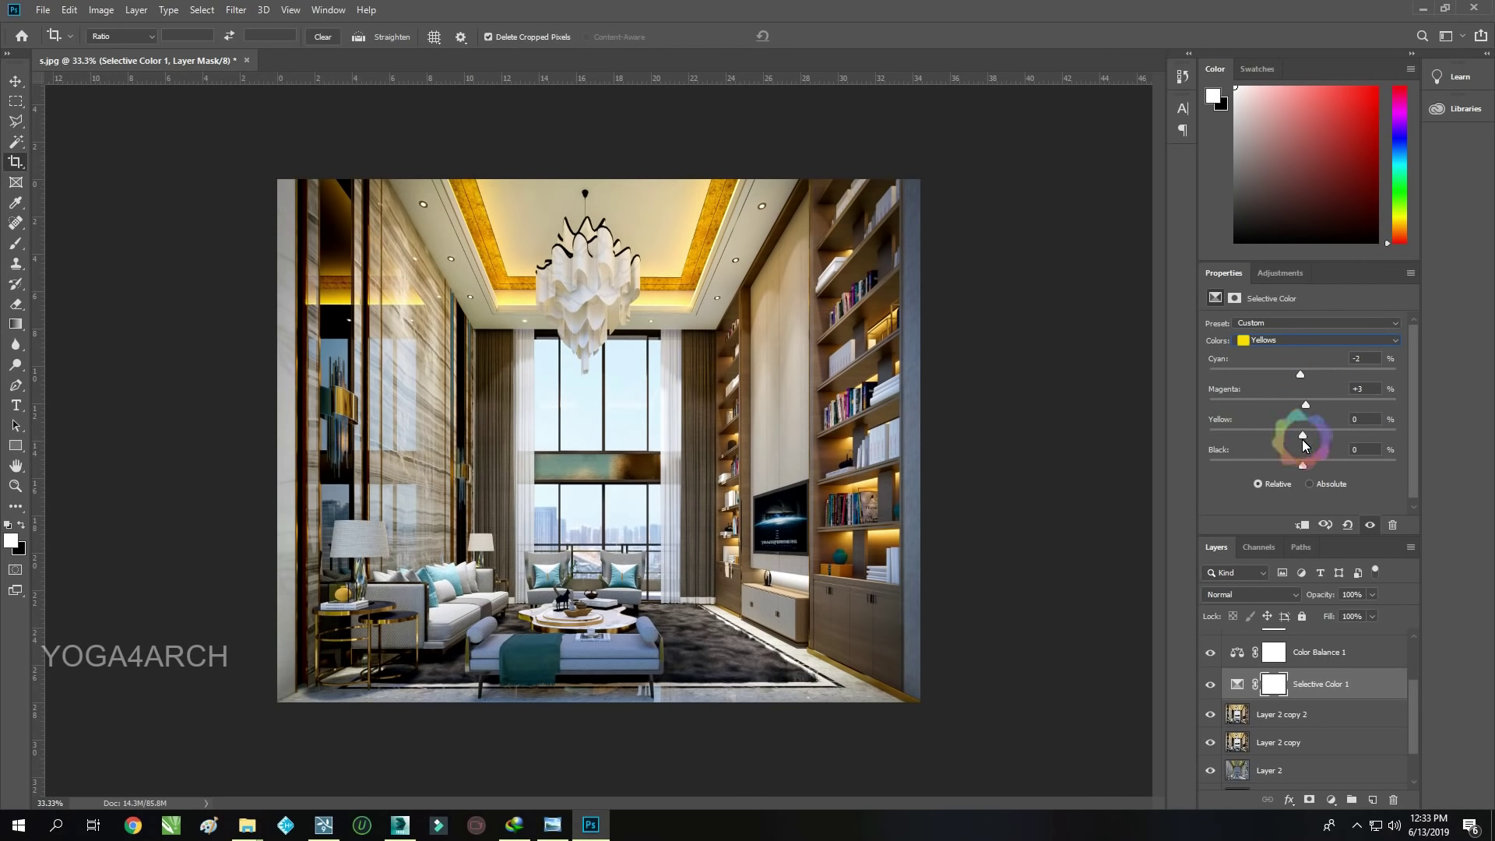
left_click_drag(1303, 434, 1286, 427)
Adjust the Blacks, setting their magenta to 0 and pulling some yellow out
left_click(1359, 420)
left_click(1286, 340)
left_click(1278, 427)
left_click_drag(1303, 435, 1296, 467)
left_click_drag(1303, 405, 1302, 375)
left_click(1364, 389)
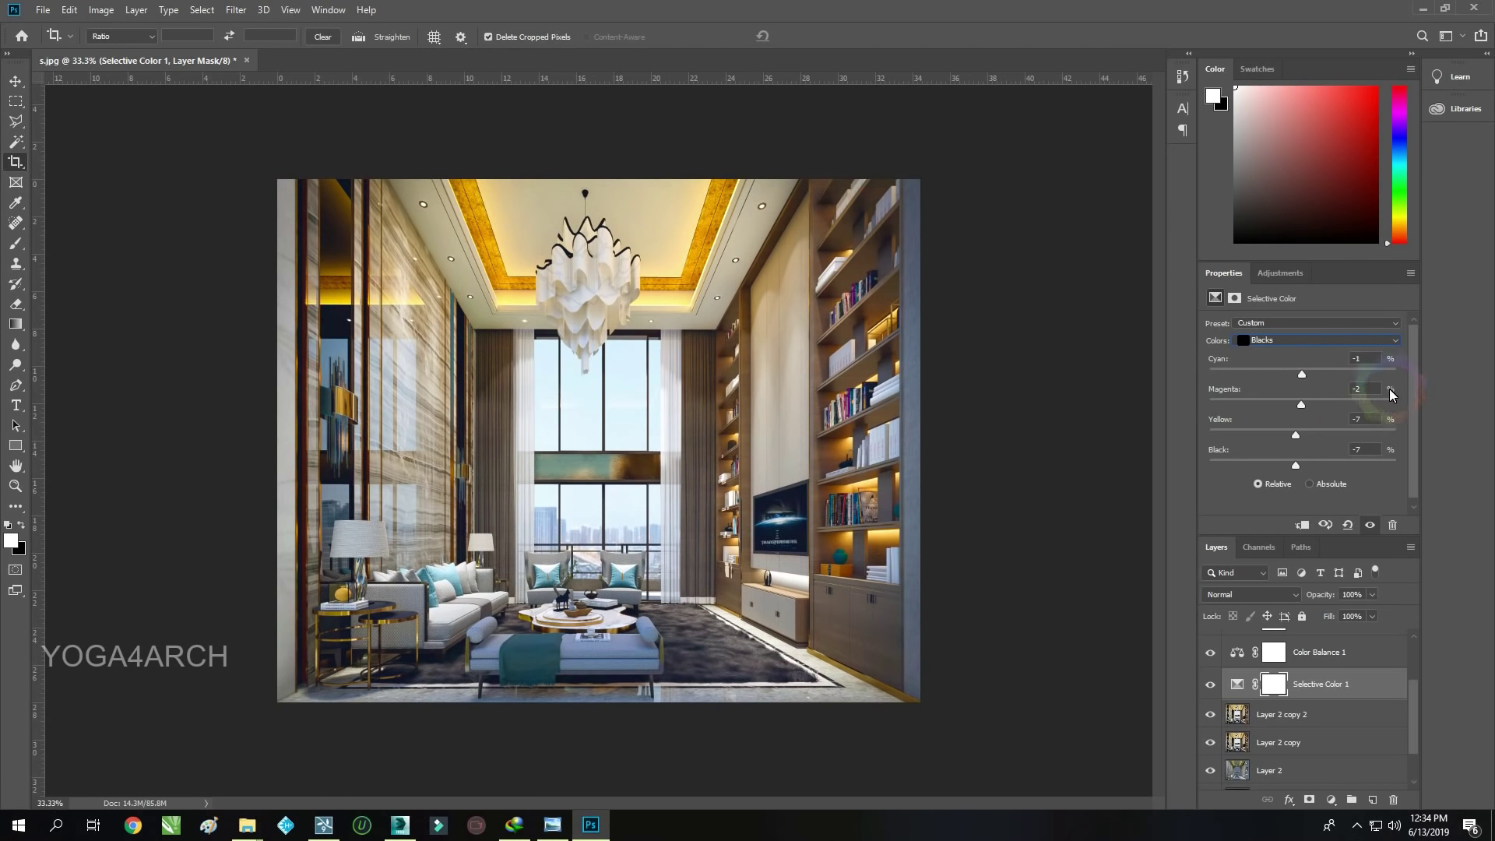
type("0")
key("Tab")
type("0")
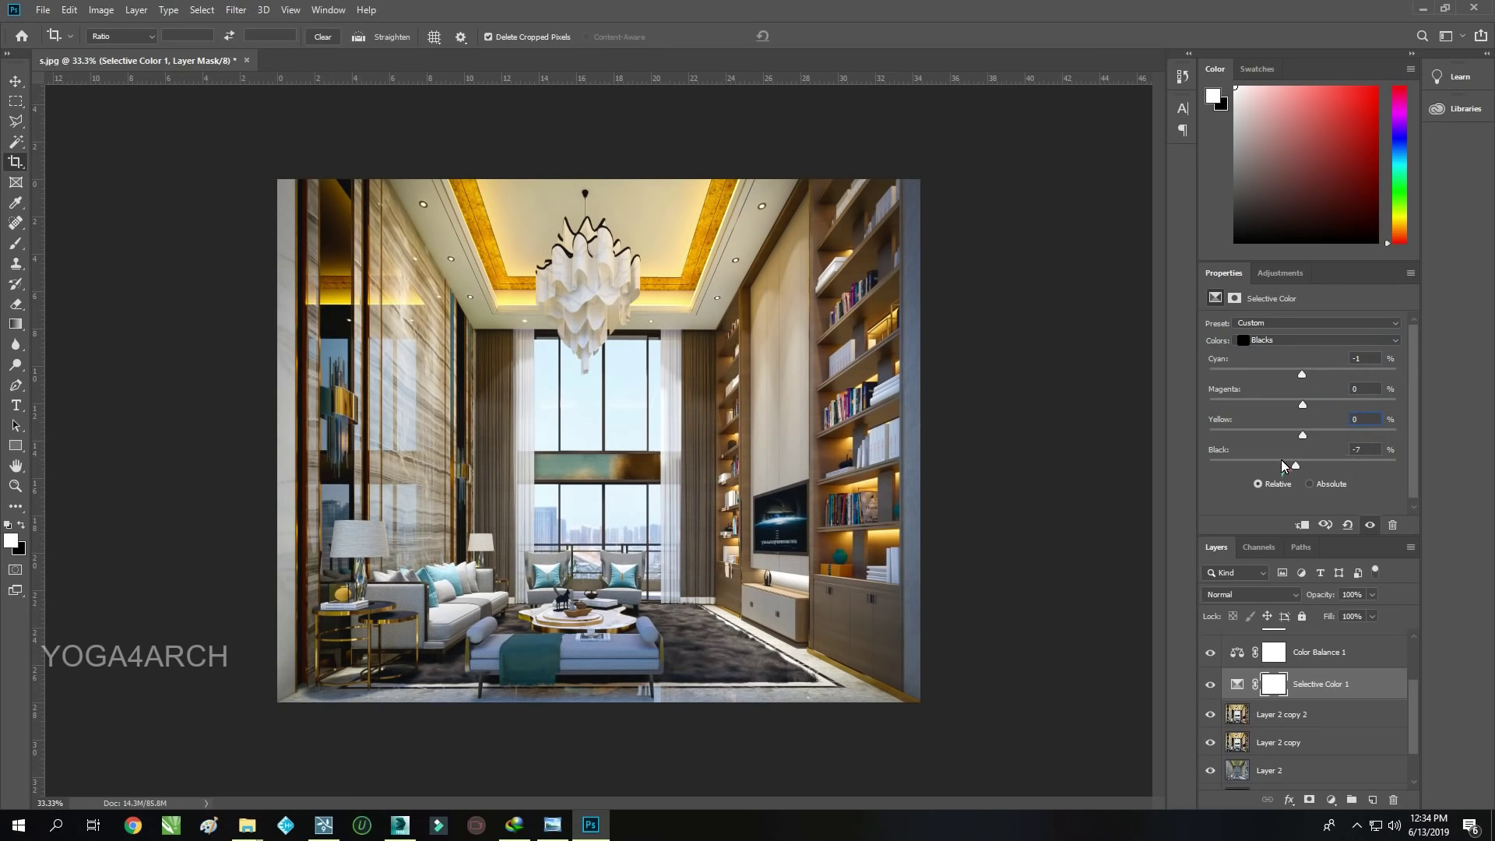
left_click_drag(1302, 434, 1296, 438)
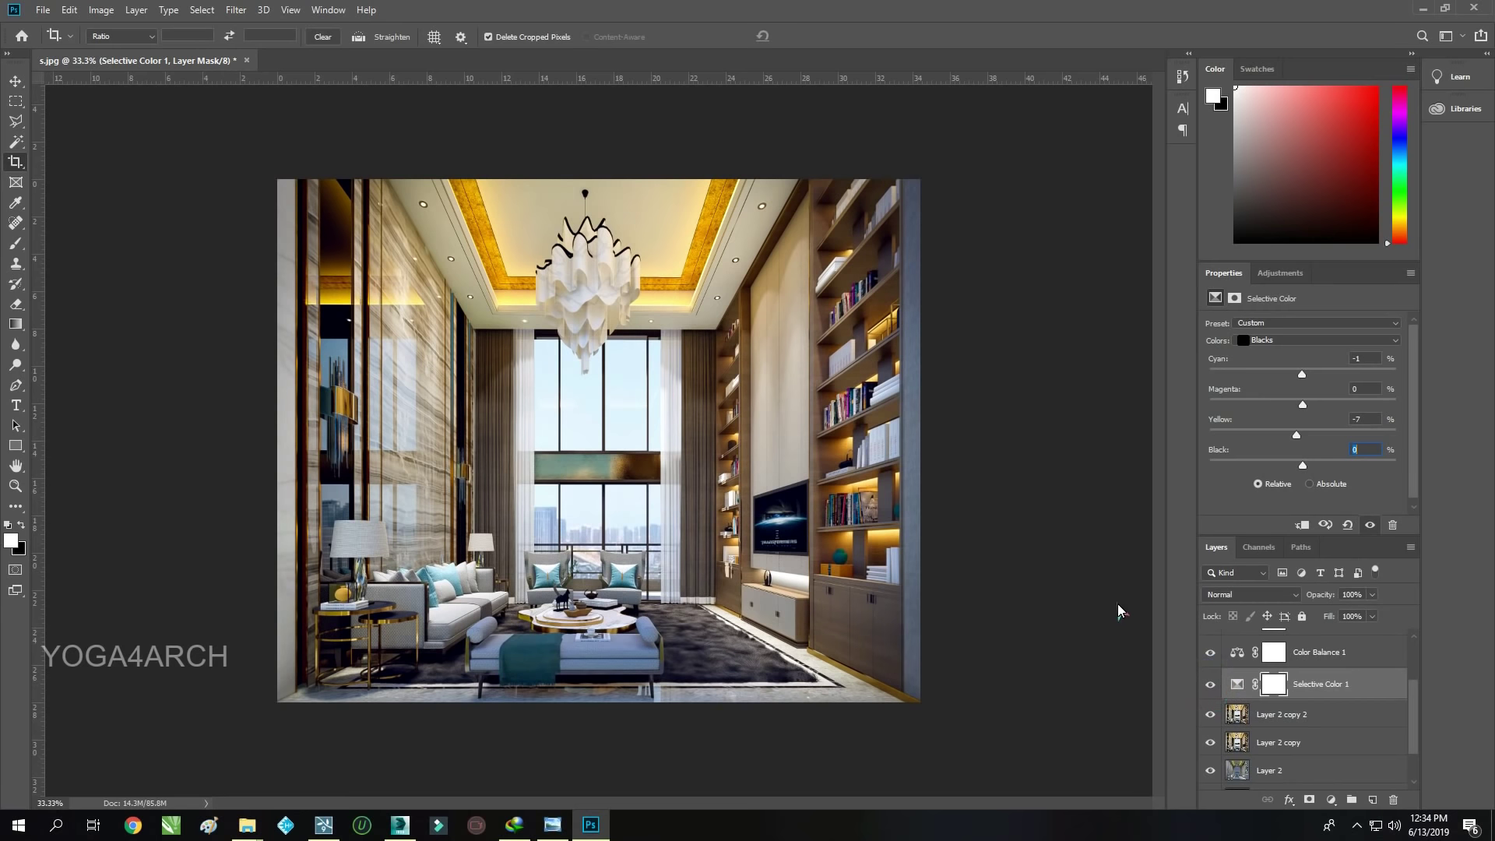
Add a Hue/Saturation layer with Saturation +4 and compare before and after
left_click(1331, 800)
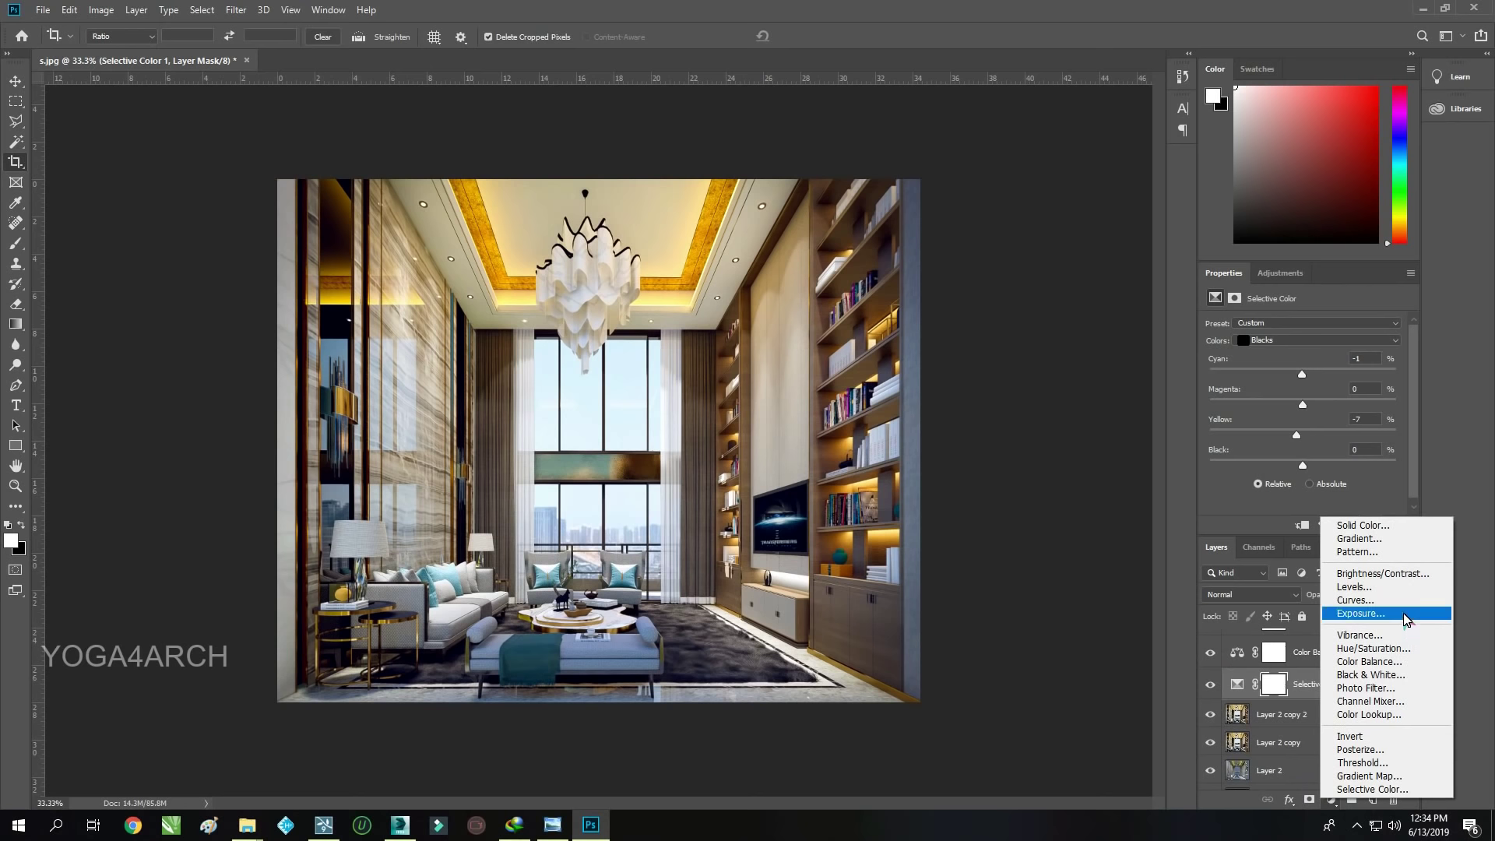
left_click(1377, 648)
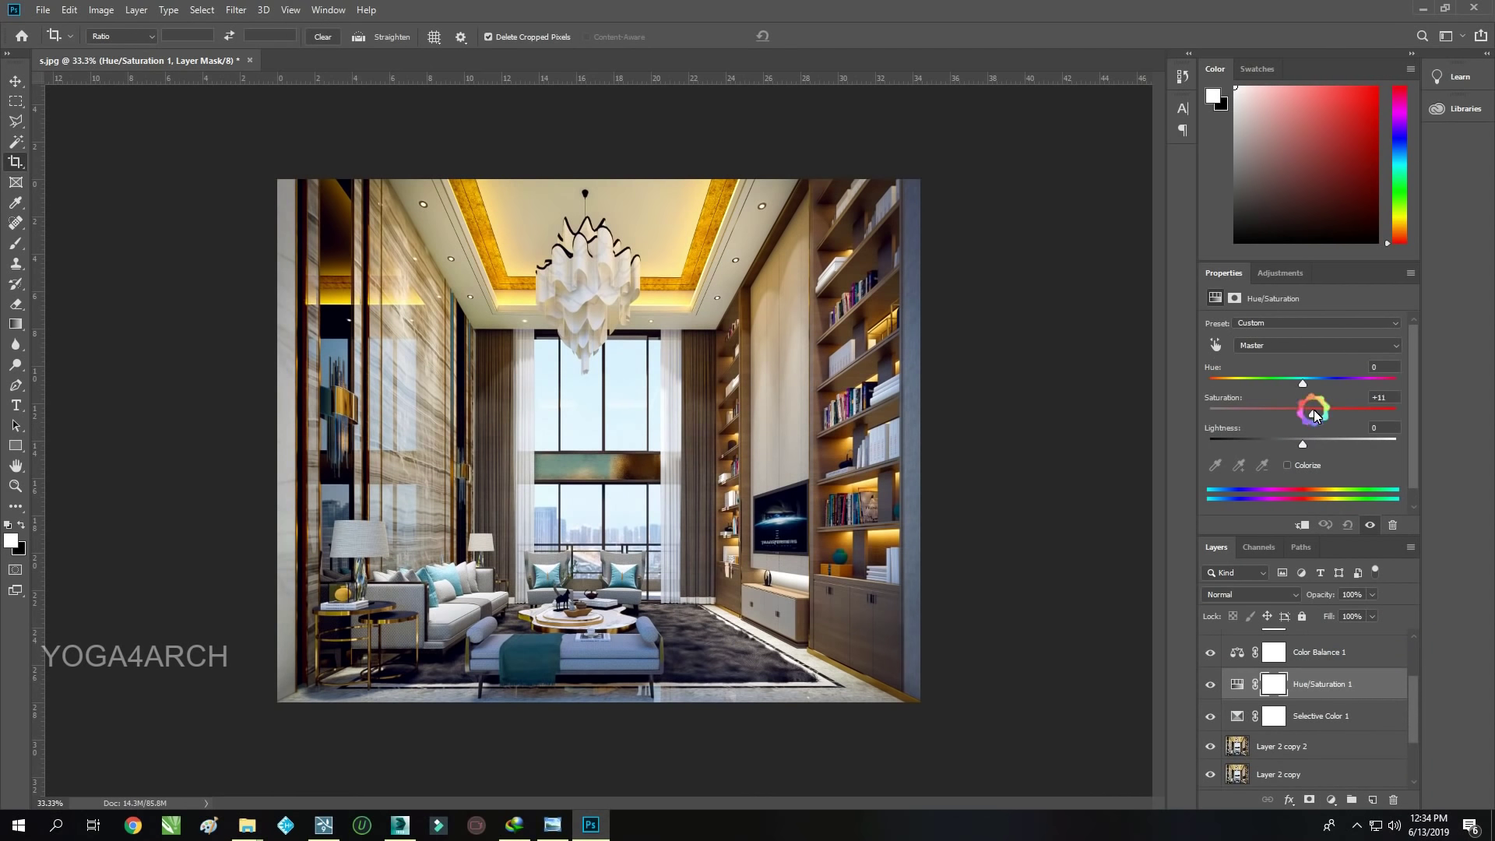
left_click_drag(1315, 409, 1309, 420)
left_click(1210, 680)
scroll(635, 435, "up", 1, "alt")
scroll(639, 432, "down", 2)
scroll(642, 430, "up", 2)
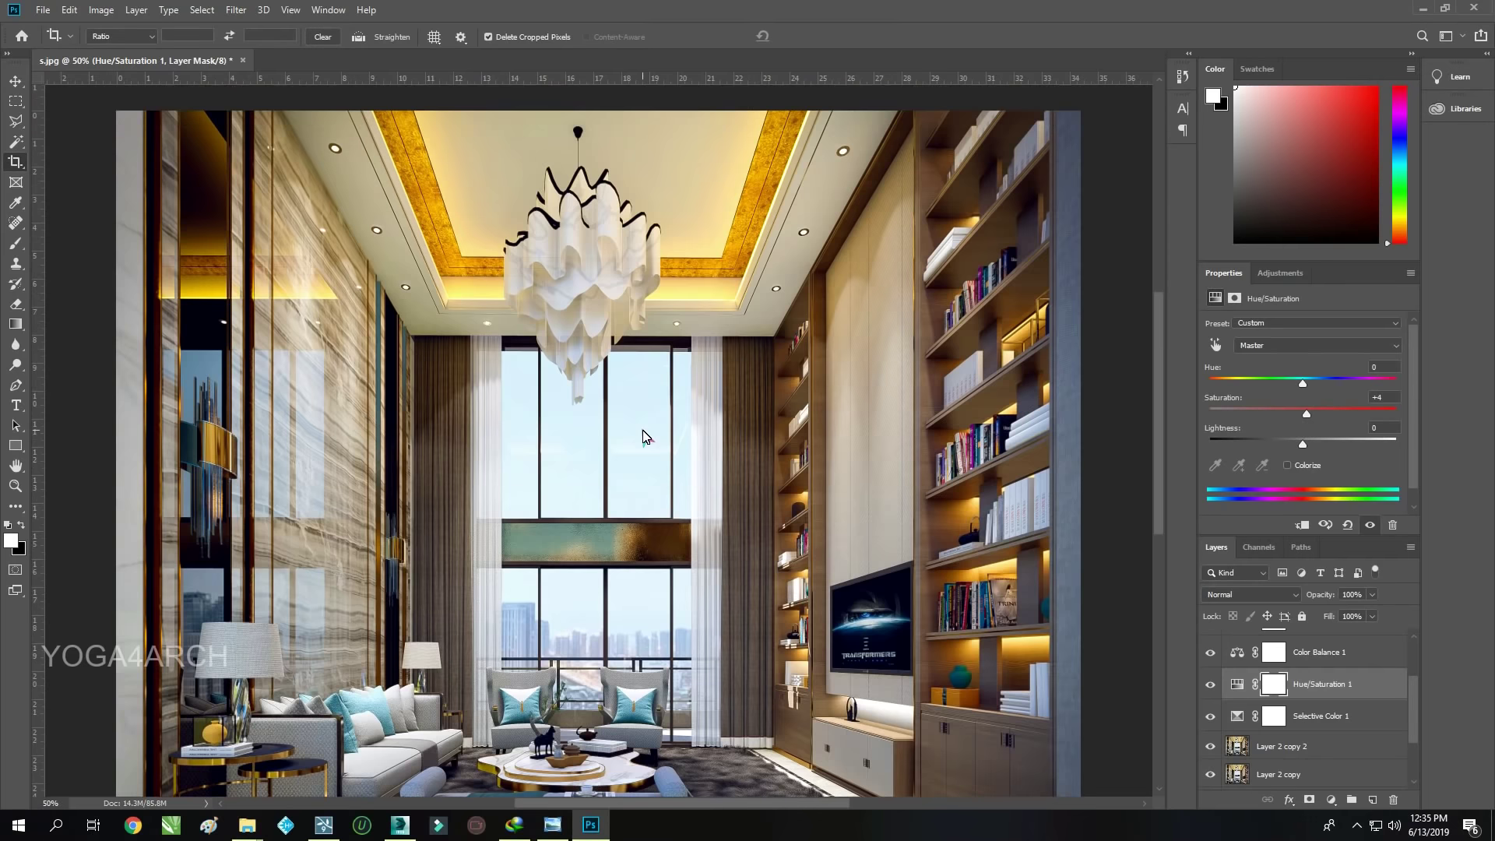
scroll(643, 436, "down", 1, "alt")
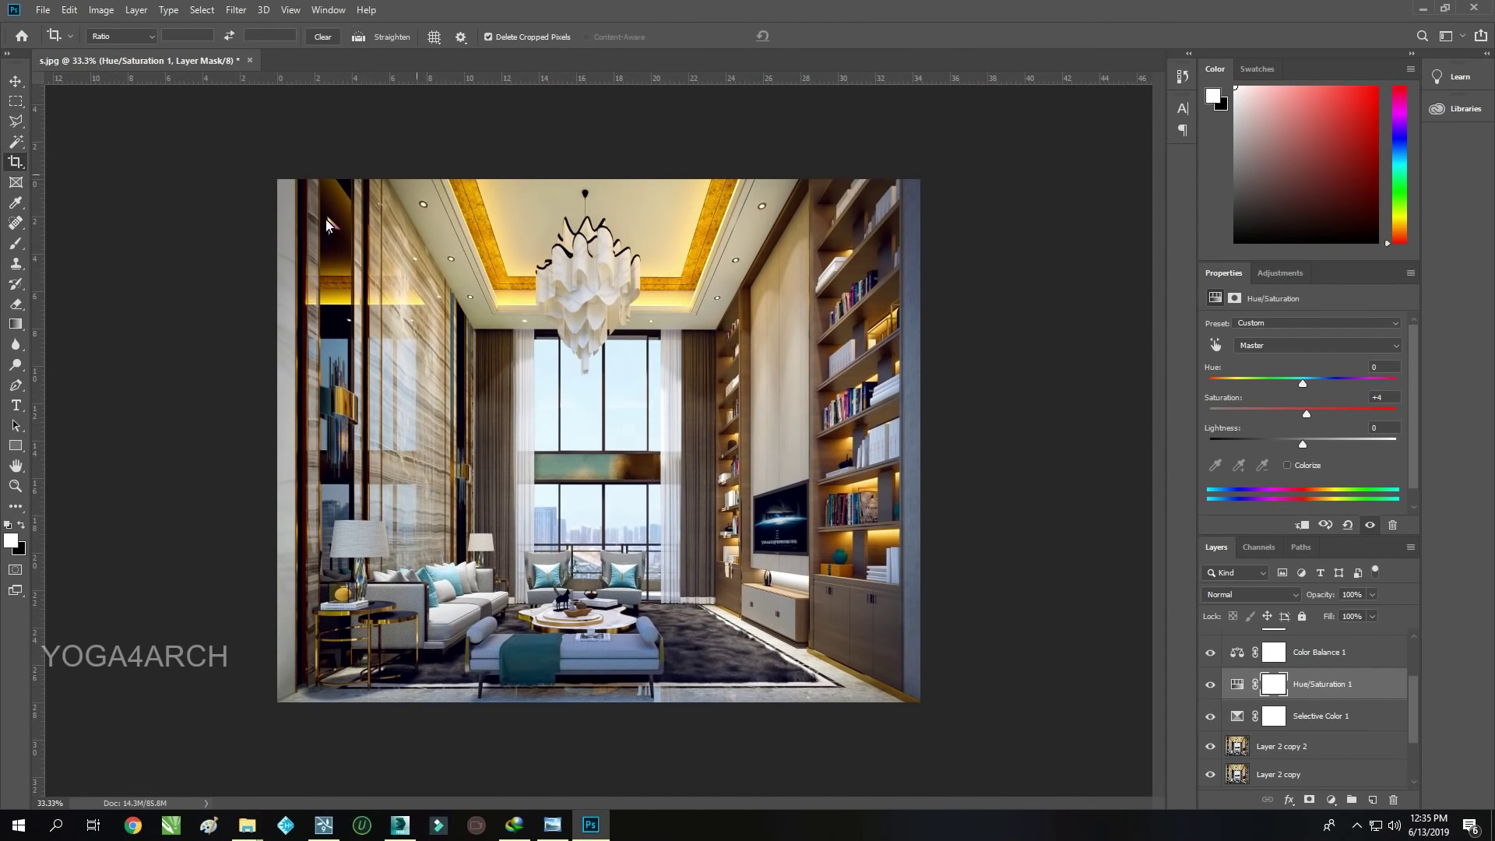
scroll(1354, 656, "up", 3)
Magic Wand the window band on the colour-ID map and copy it from Layer 2 copy 2
left_click(1347, 643)
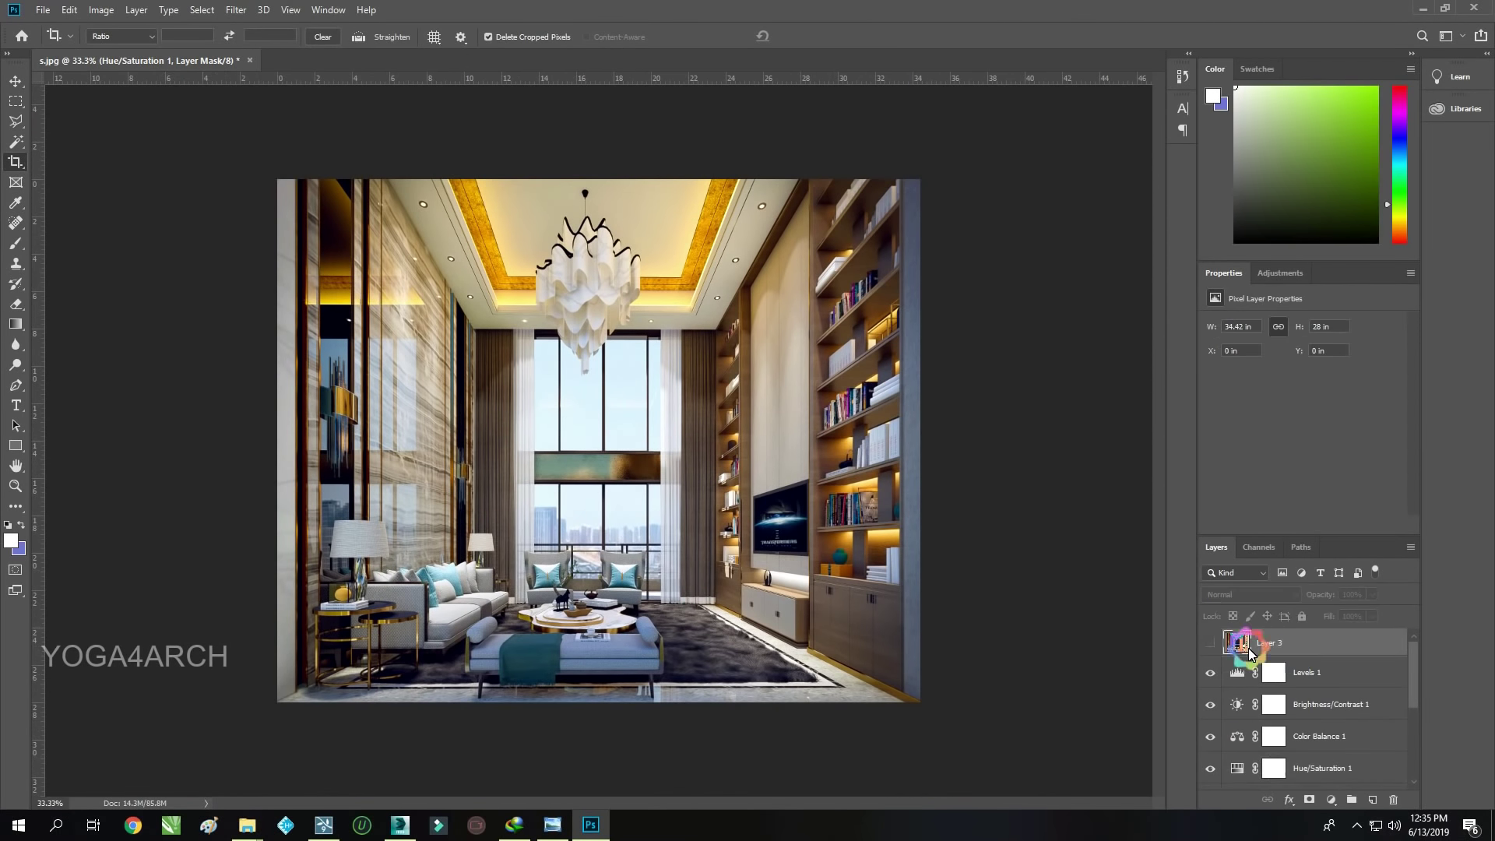
left_click(1209, 642)
key("w")
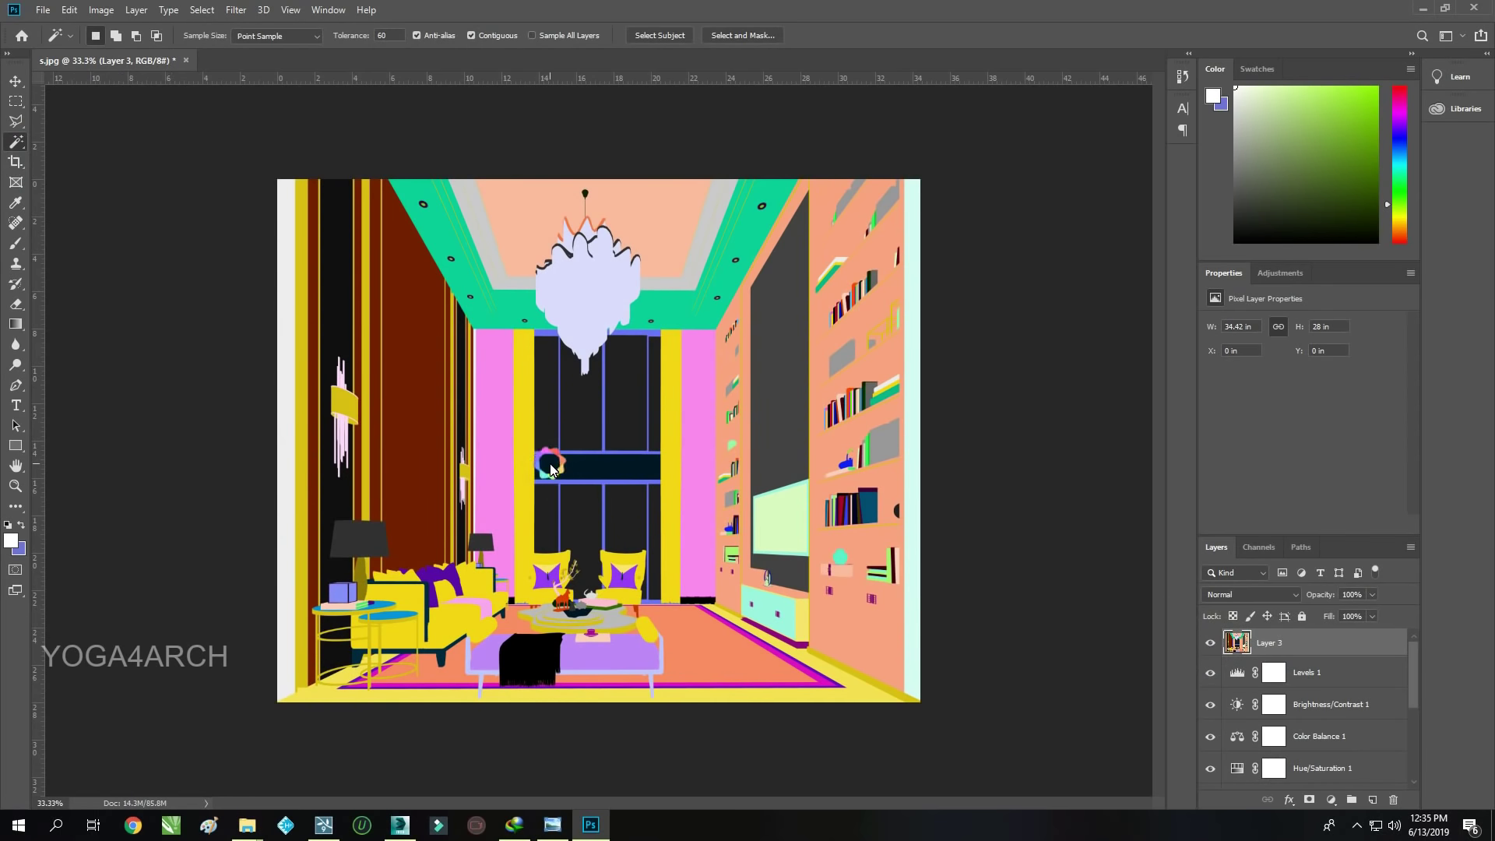
left_click(549, 466)
scroll(1368, 693, "down", 2)
left_click(1324, 746)
right_click(690, 503)
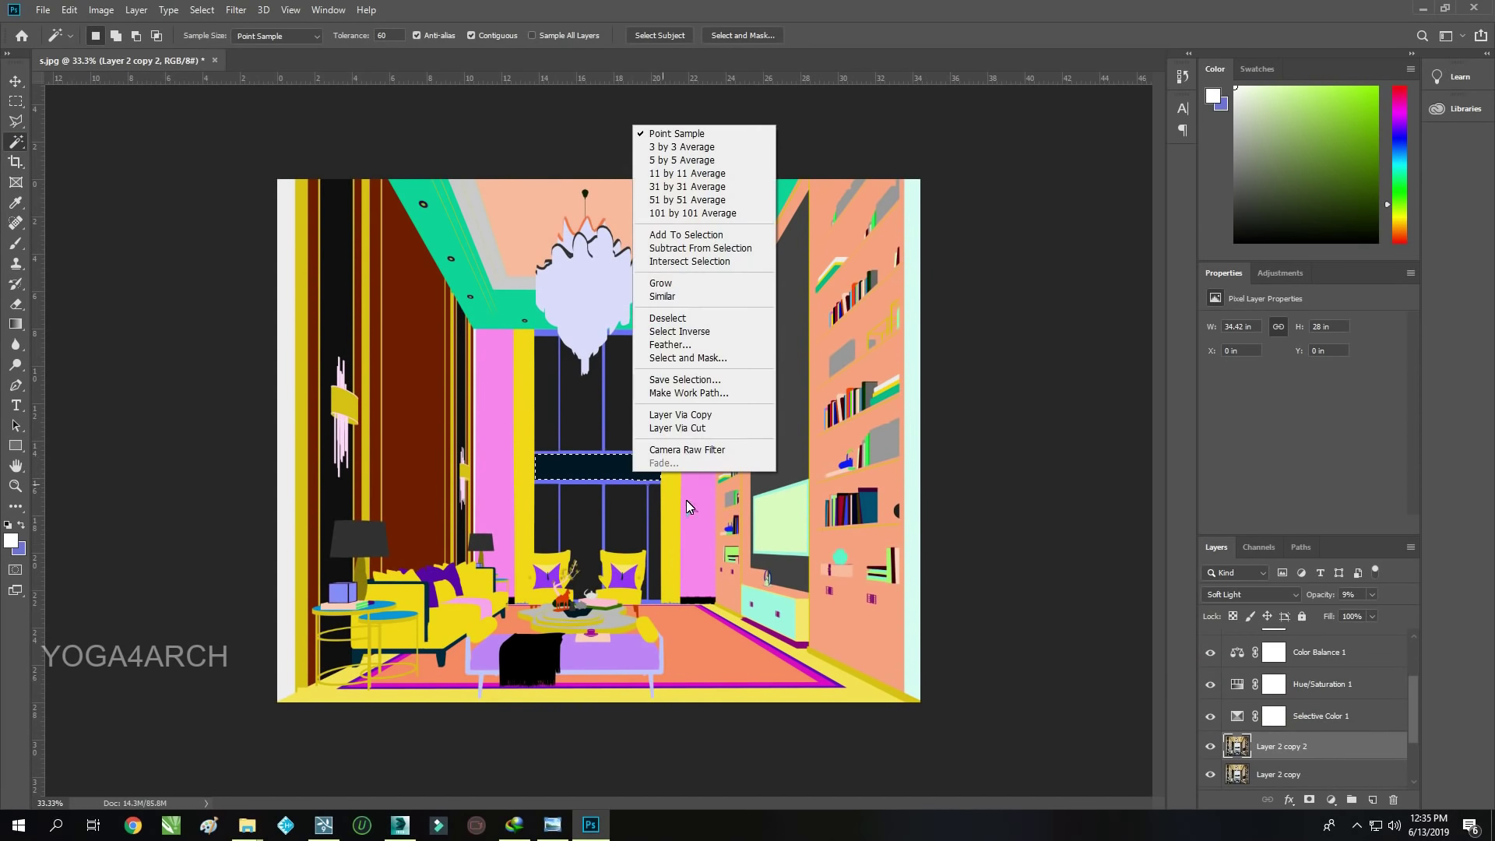
left_click(713, 421)
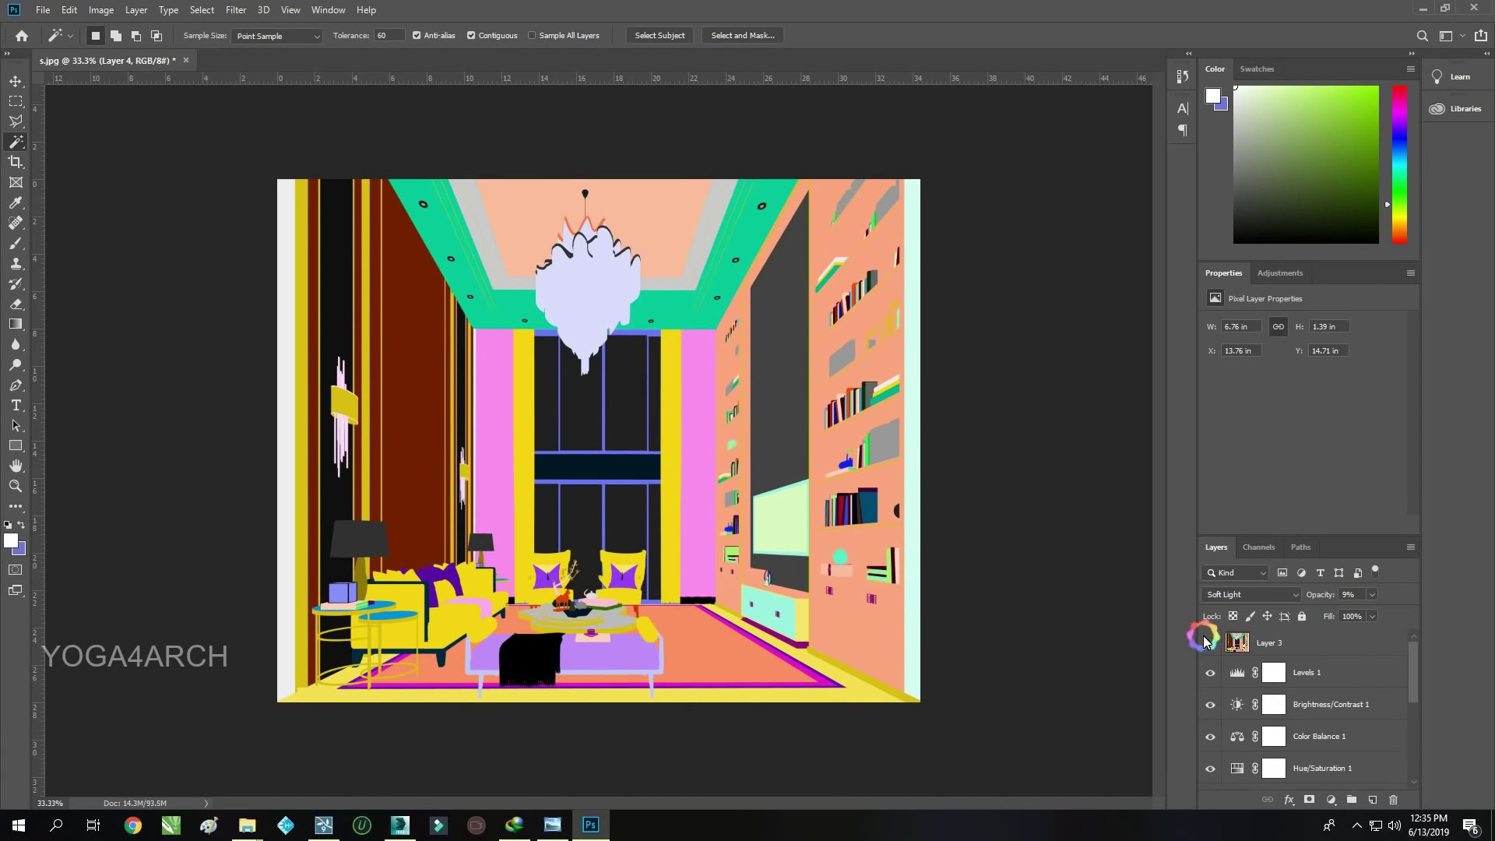
Hide the ID map and blend the new band layer in Screen at 88% opacity
left_click(1211, 630)
left_click(1268, 597)
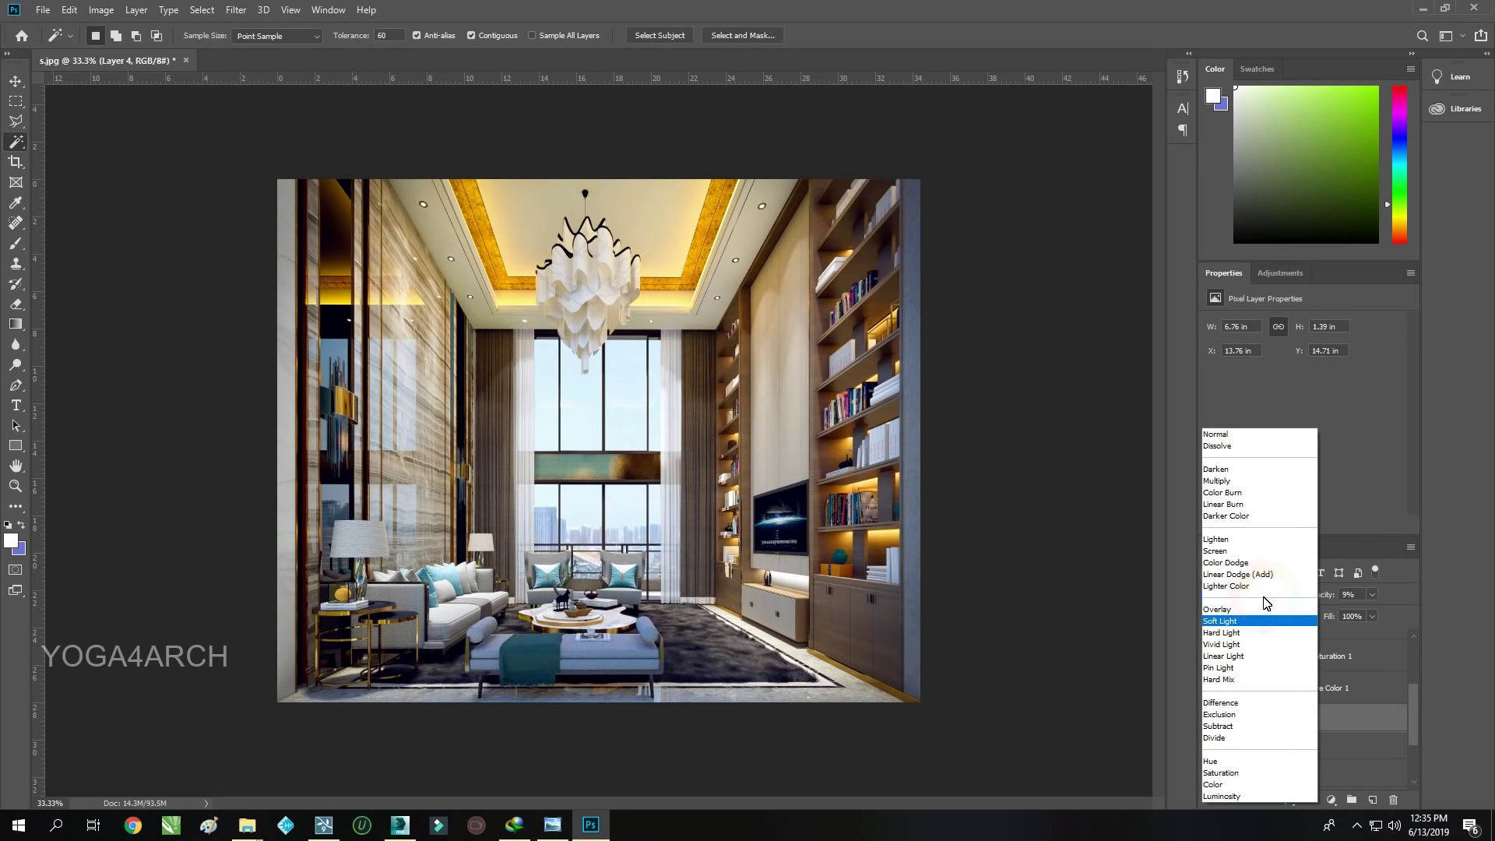
left_click(1246, 550)
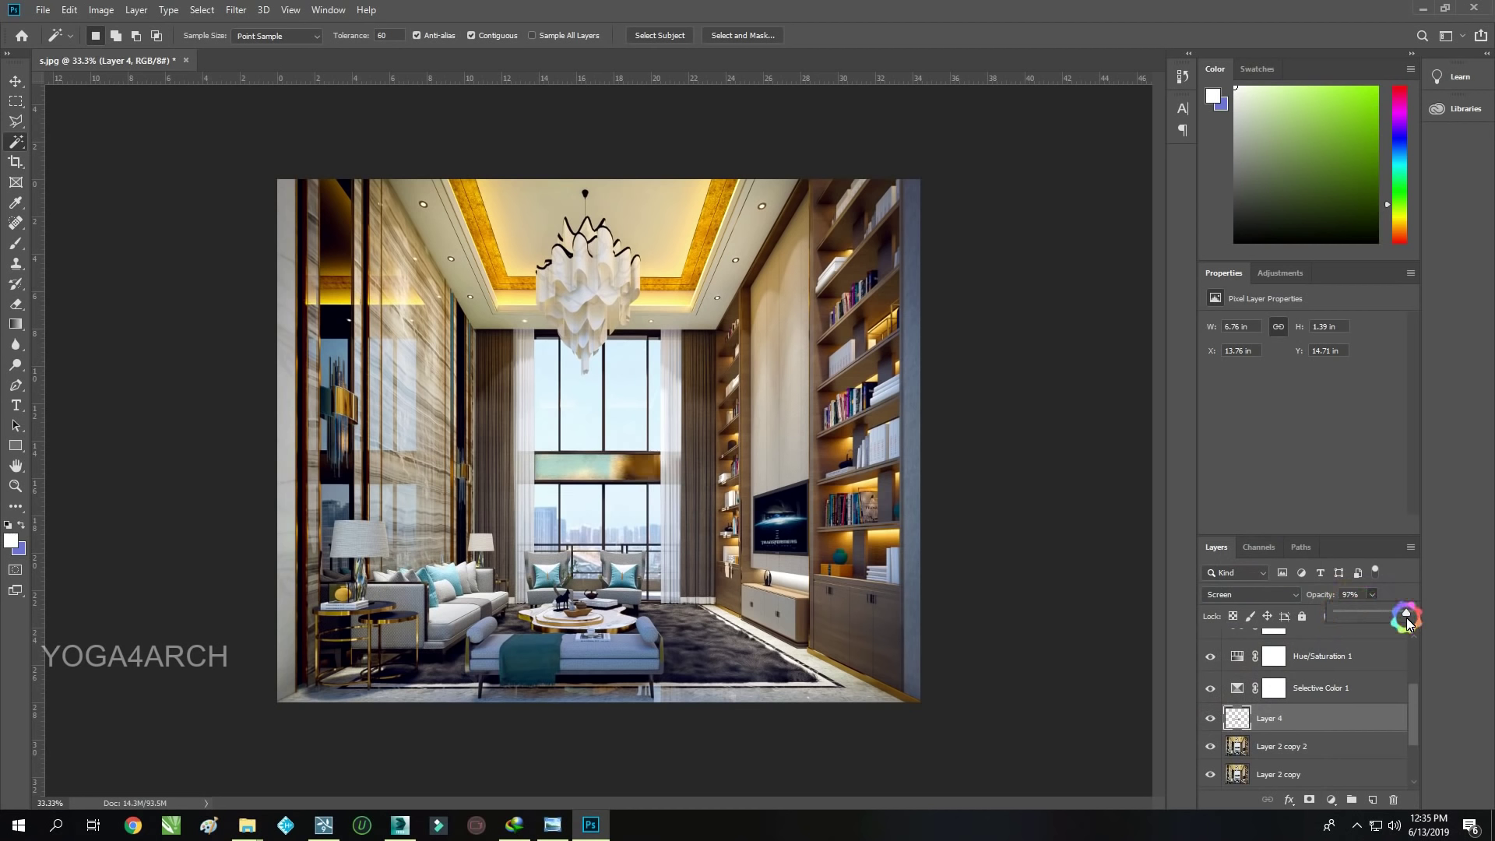
left_click_drag(1409, 618, 1385, 615)
Save the graded render as a JPEG at quality 12 (Maximum) into folder 27
left_click(43, 11)
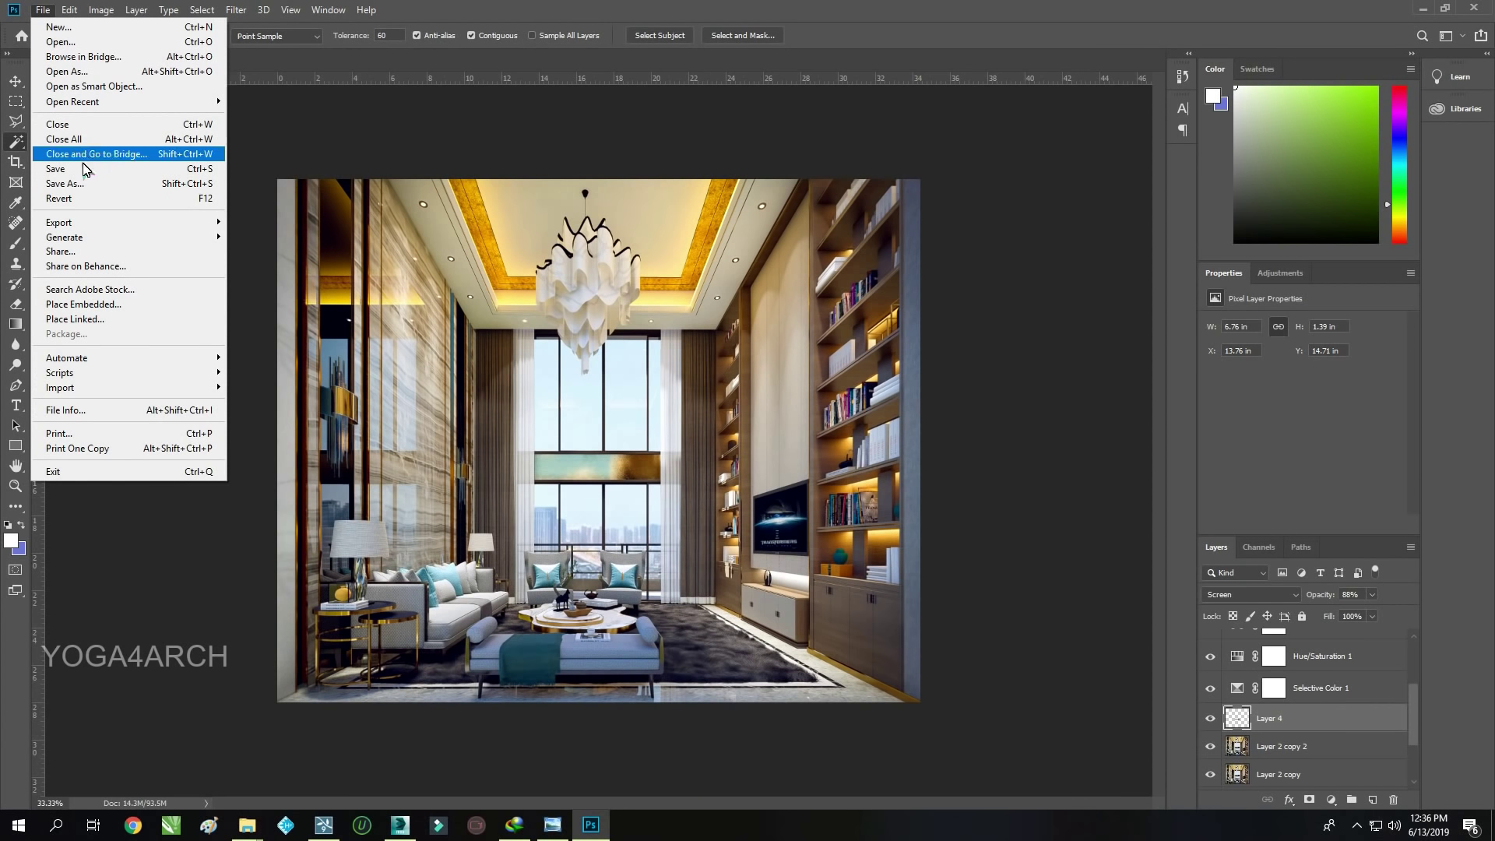
left_click(92, 182)
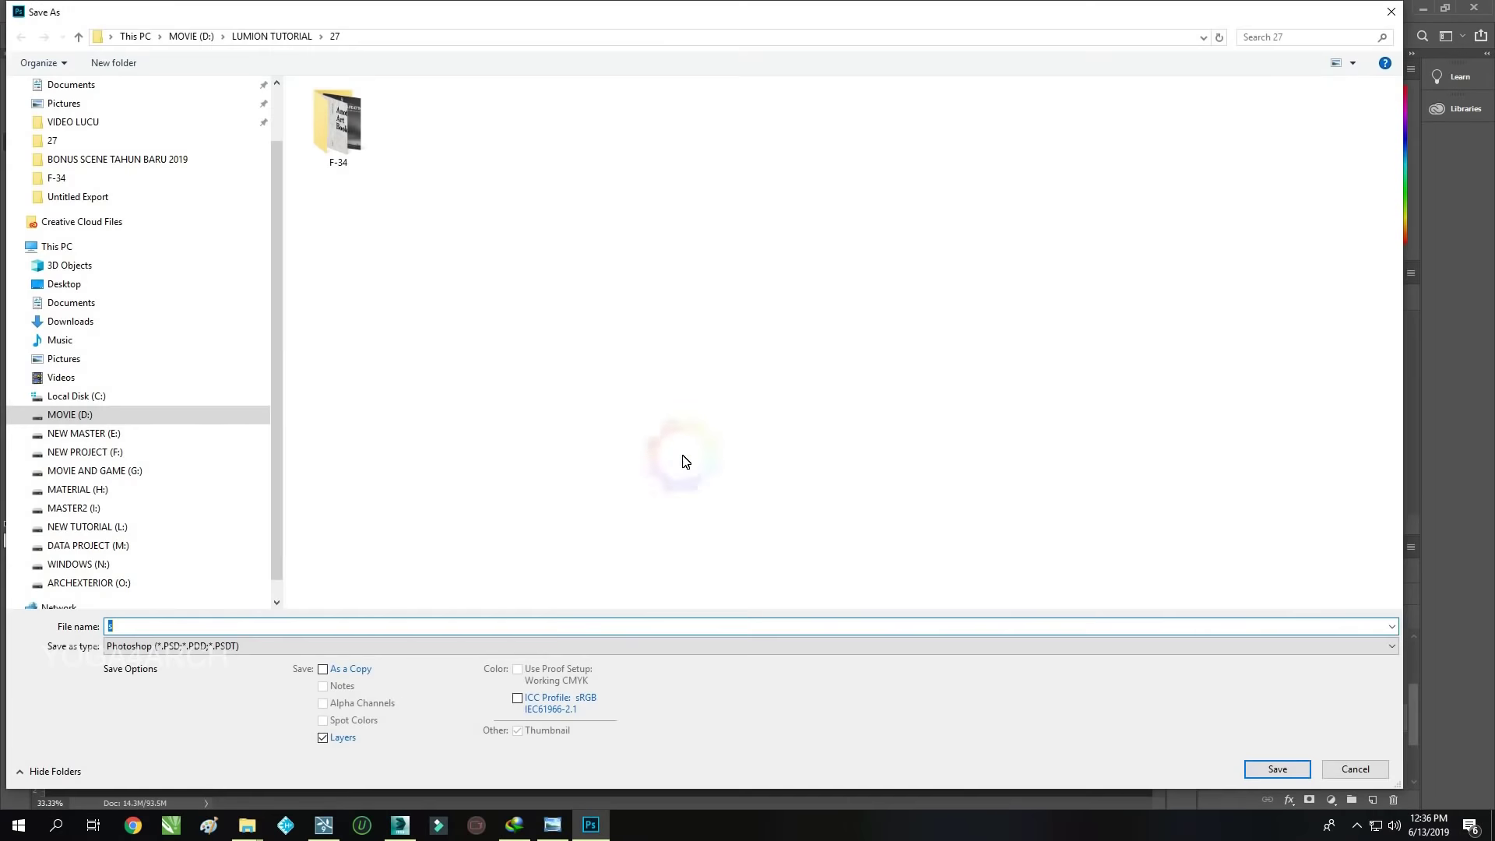
left_click(220, 647)
left_click(203, 525)
left_click(347, 633)
key("BackSpace")
type("final")
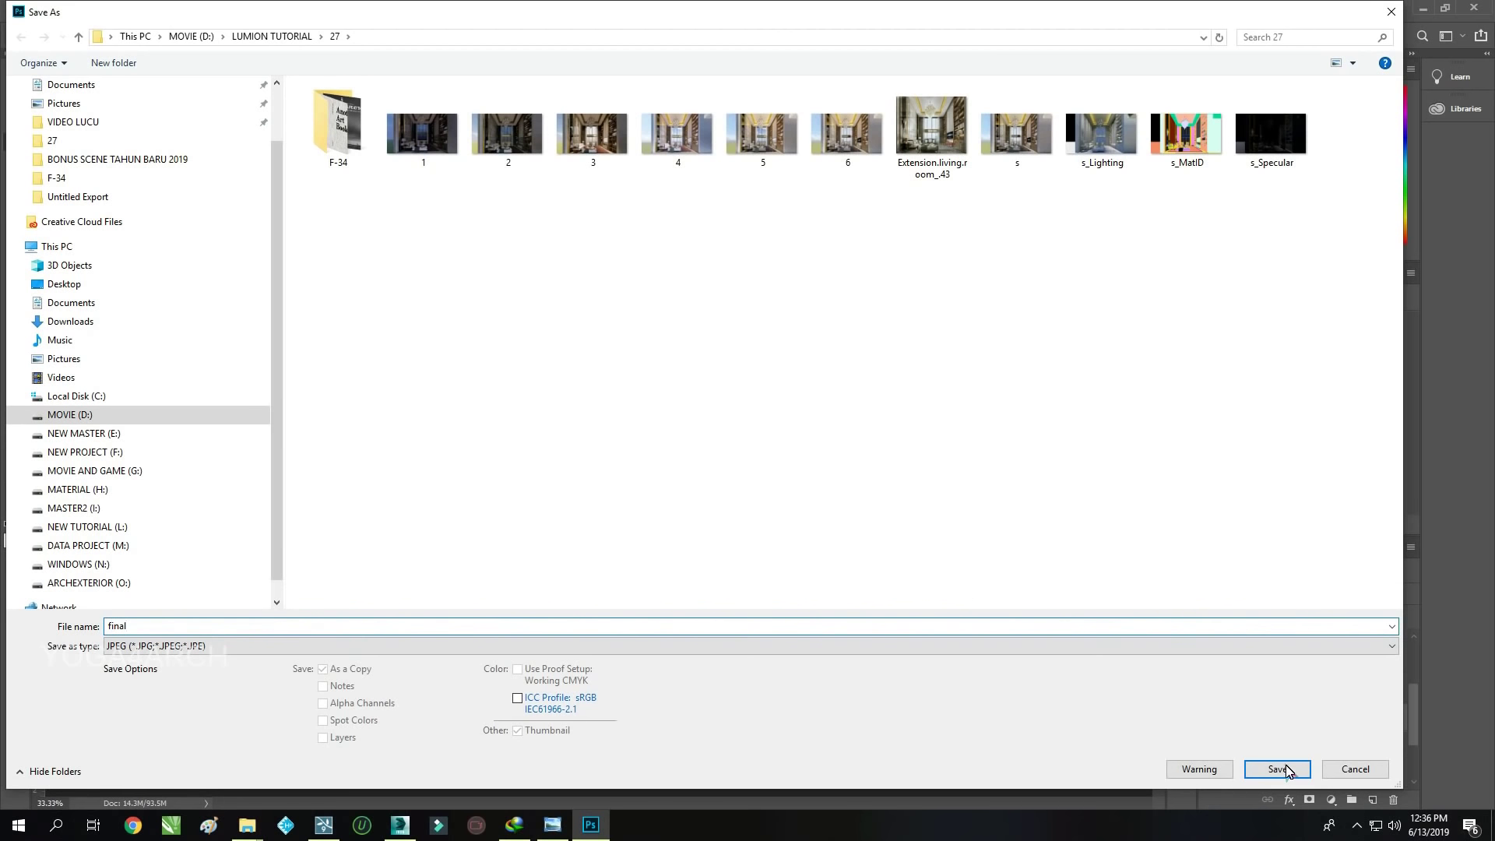
left_click(1287, 772)
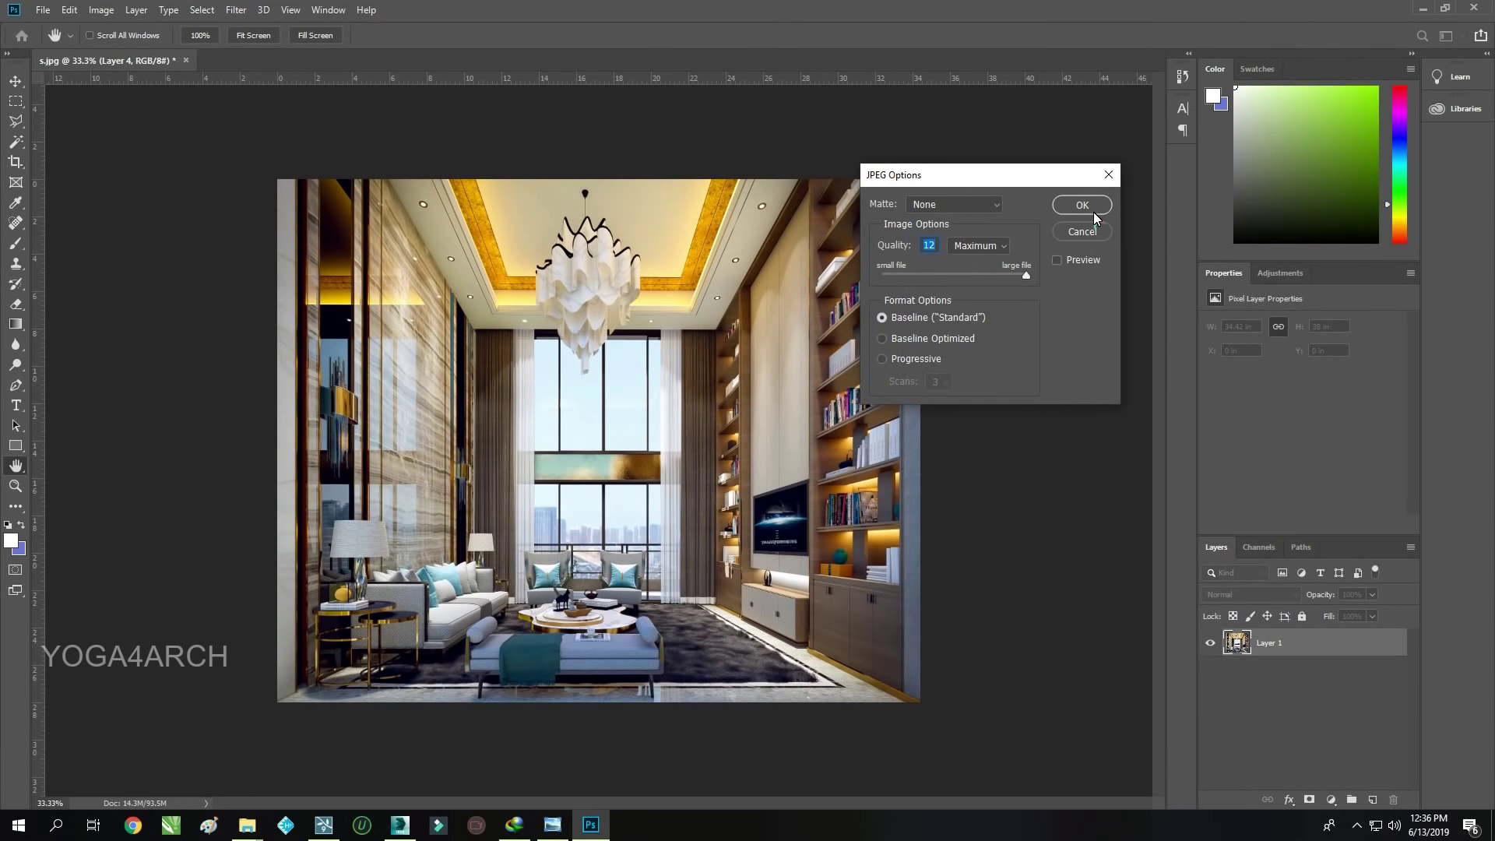
left_click(1089, 204)
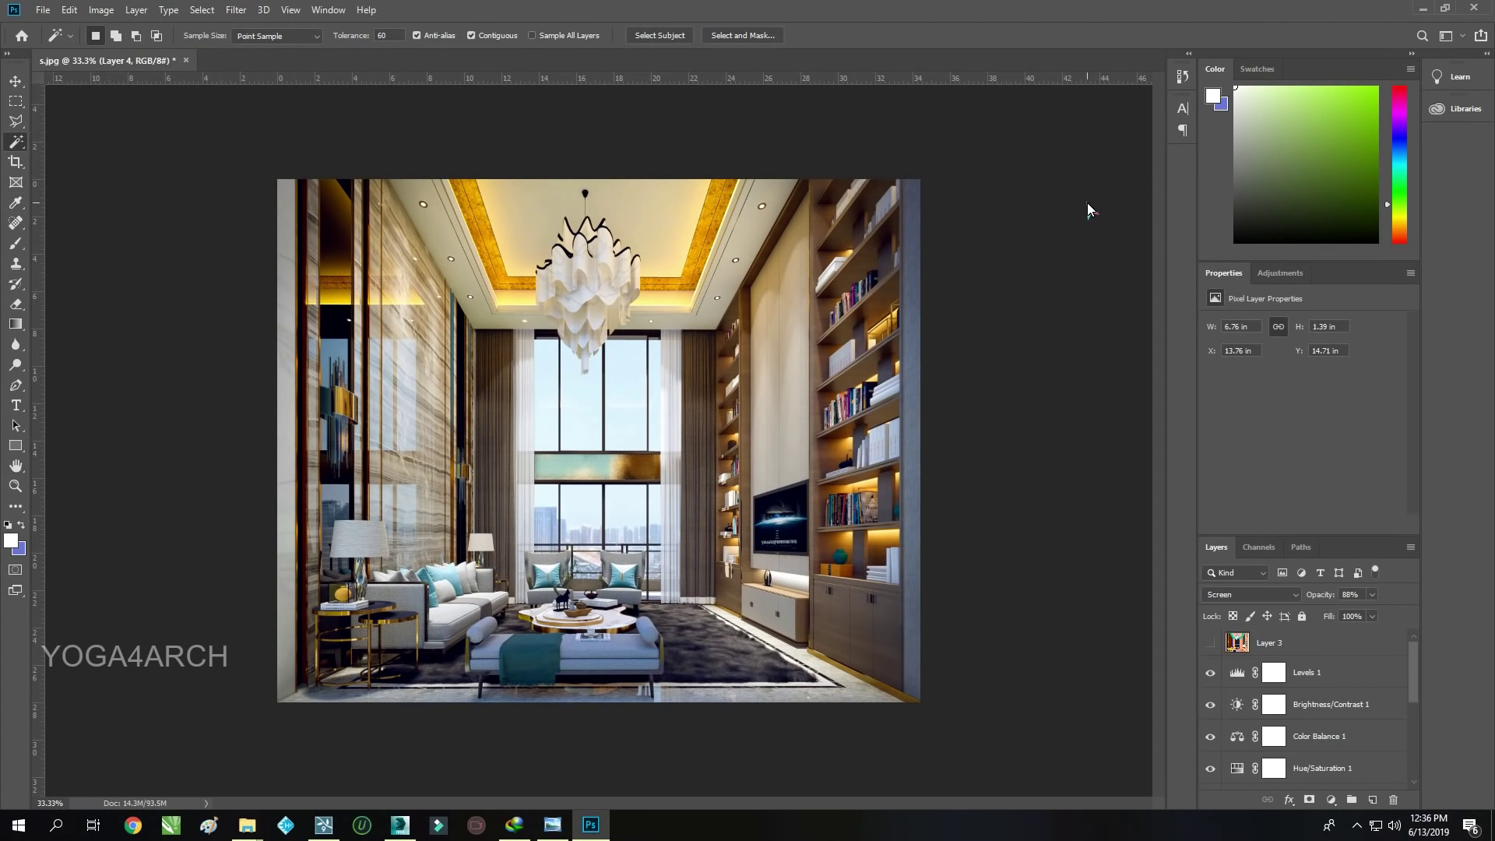